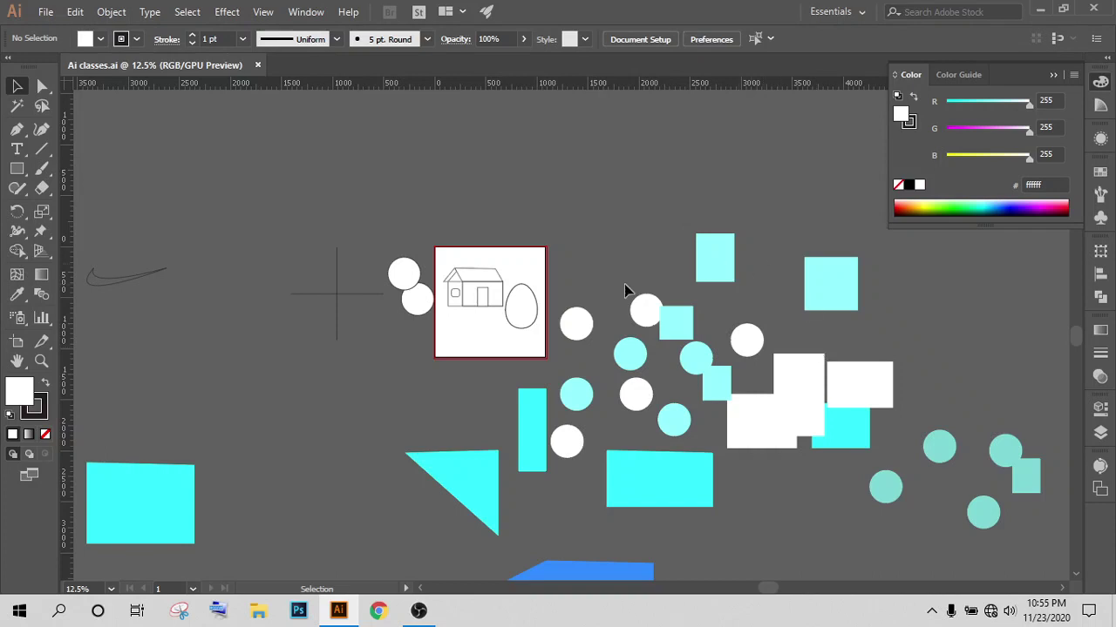
Step: Delete the large cyan rectangle, the cyan triangle and the tall cyan rectangle
key(space)
drag(661, 213, 787, 50)
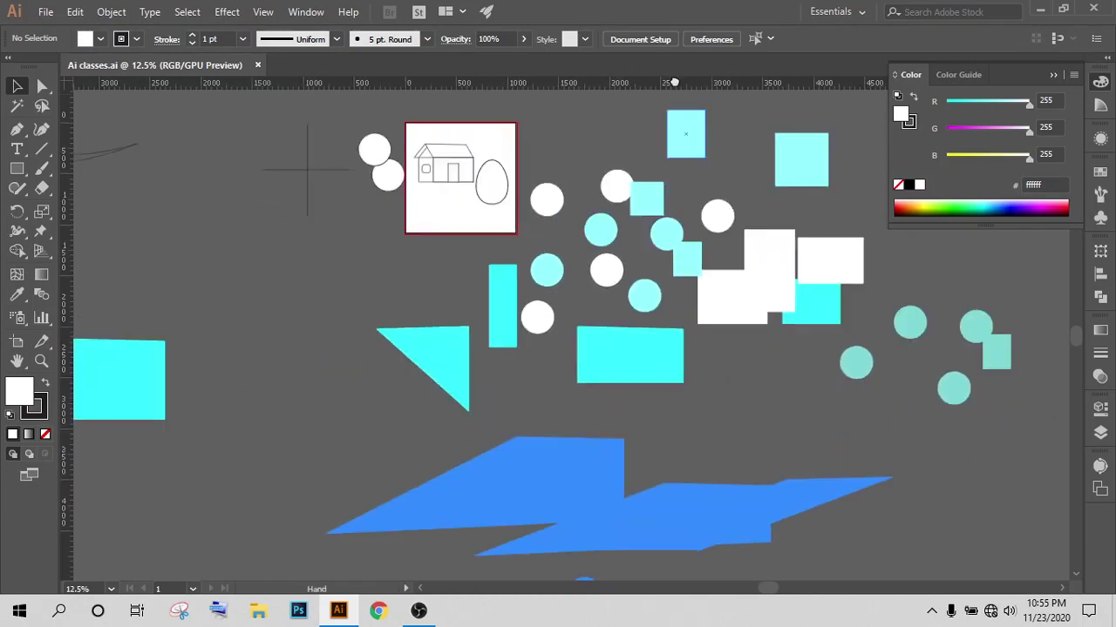
scroll(729, 329, down, 3)
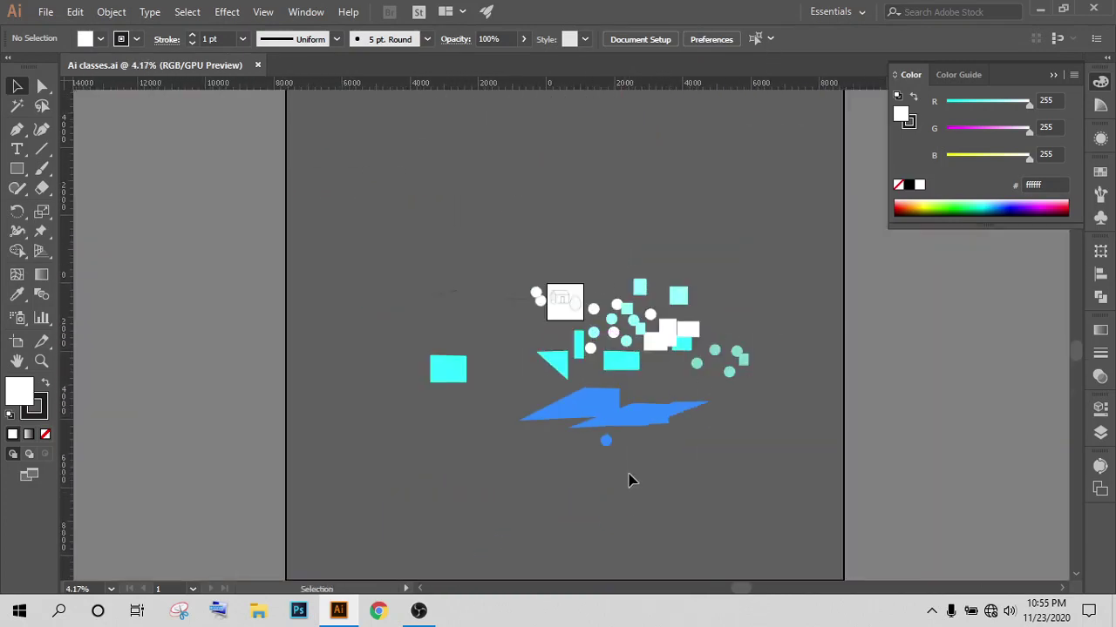
scroll(642, 386, up, 2)
scroll(628, 419, up, 1)
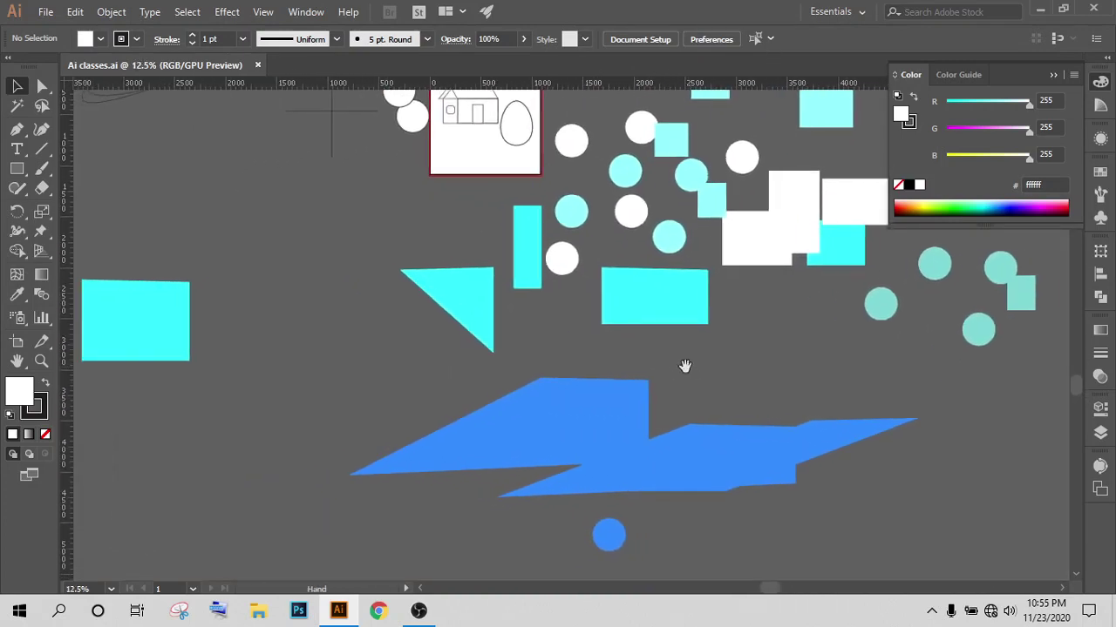
click(177, 309)
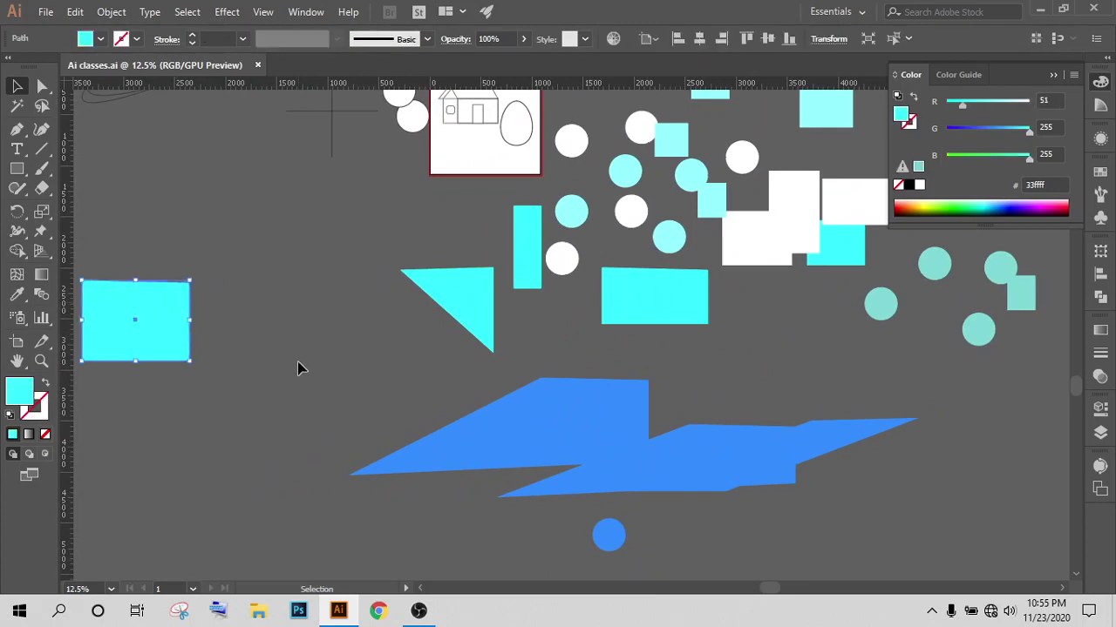
key(Delete)
click(456, 317)
key(Delete)
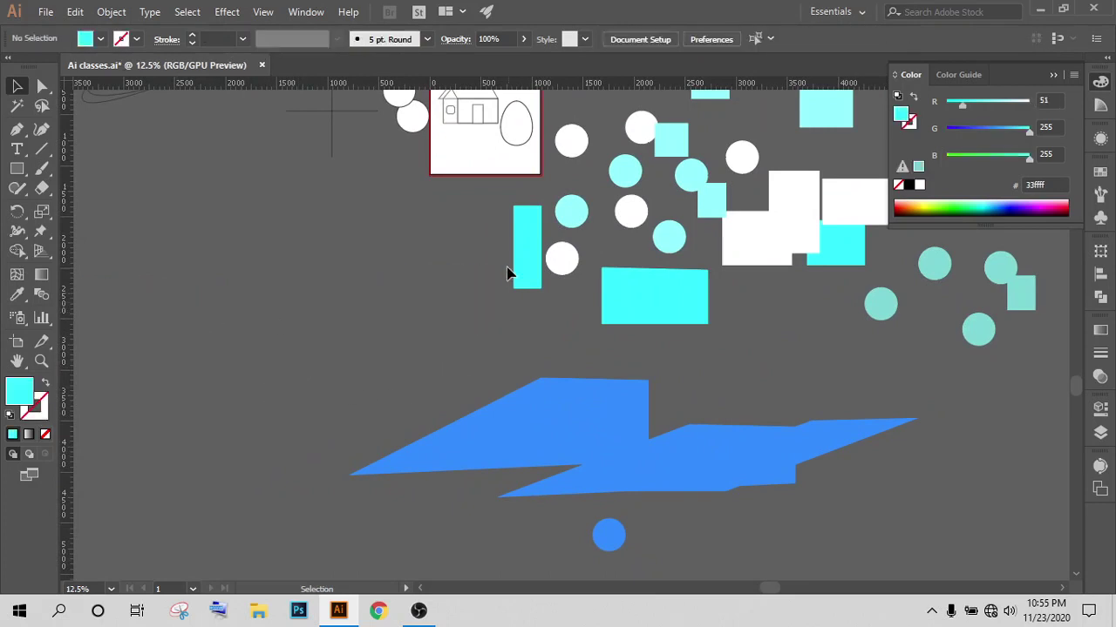
click(511, 255)
key(Delete)
Step: Marquee-select the remaining cluster of practice shapes and delete it
scroll(601, 401, up, 2)
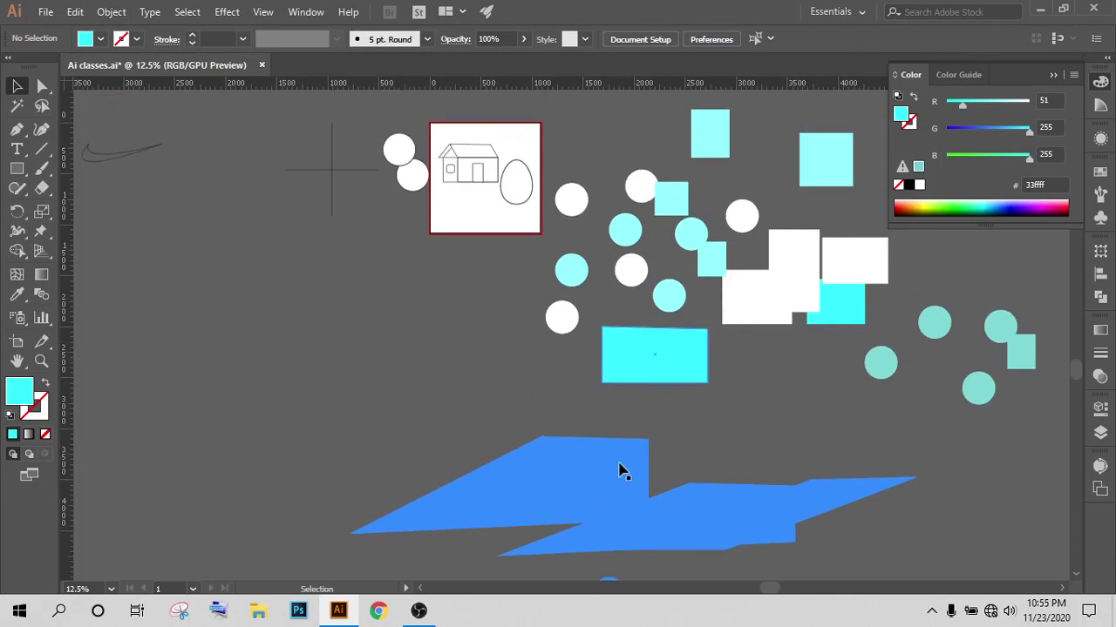
scroll(602, 444, down, 1)
scroll(523, 305, right, 3)
scroll(523, 305, down, 1)
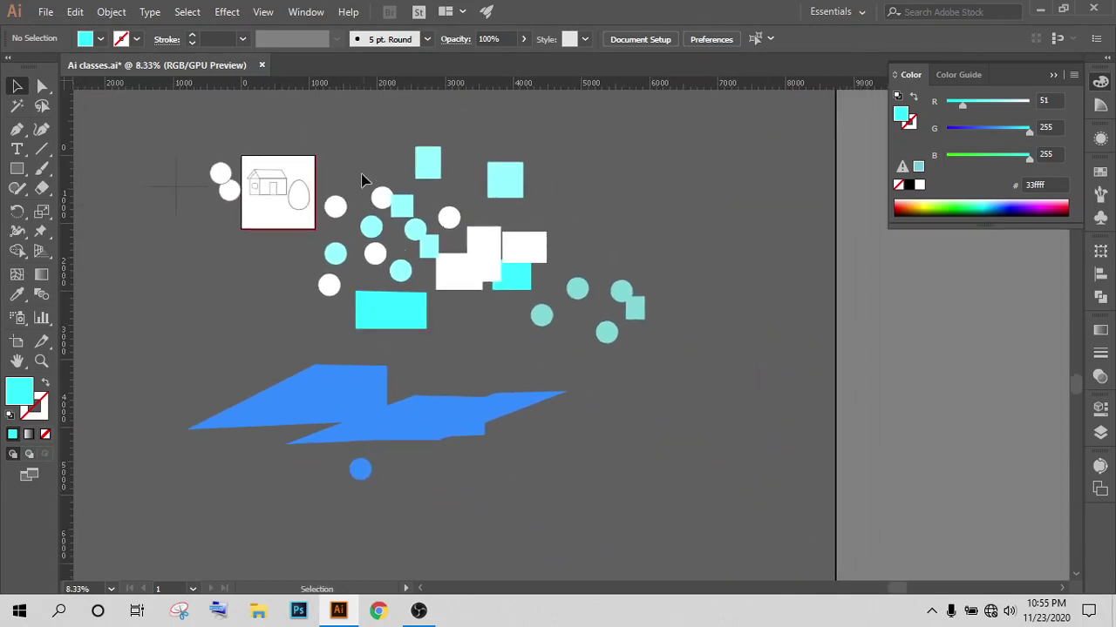
drag(340, 129, 665, 454)
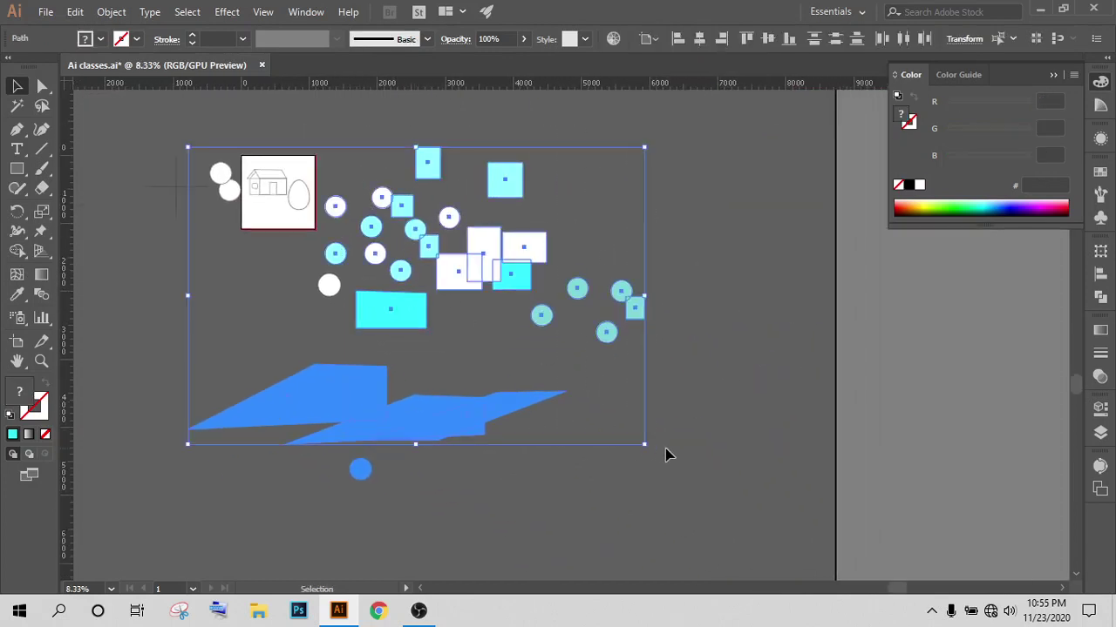
key(Delete)
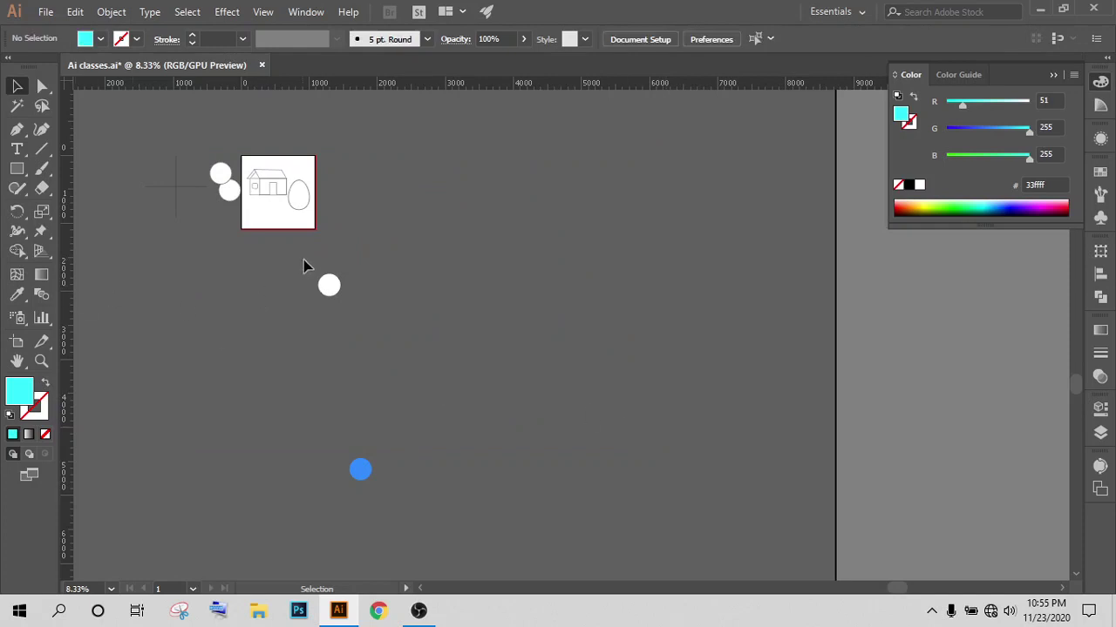
Step: Delete the leftover white and blue circles and the crosshair lines beside the artboard
drag(440, 544, 353, 462)
key(Delete)
drag(122, 131, 231, 236)
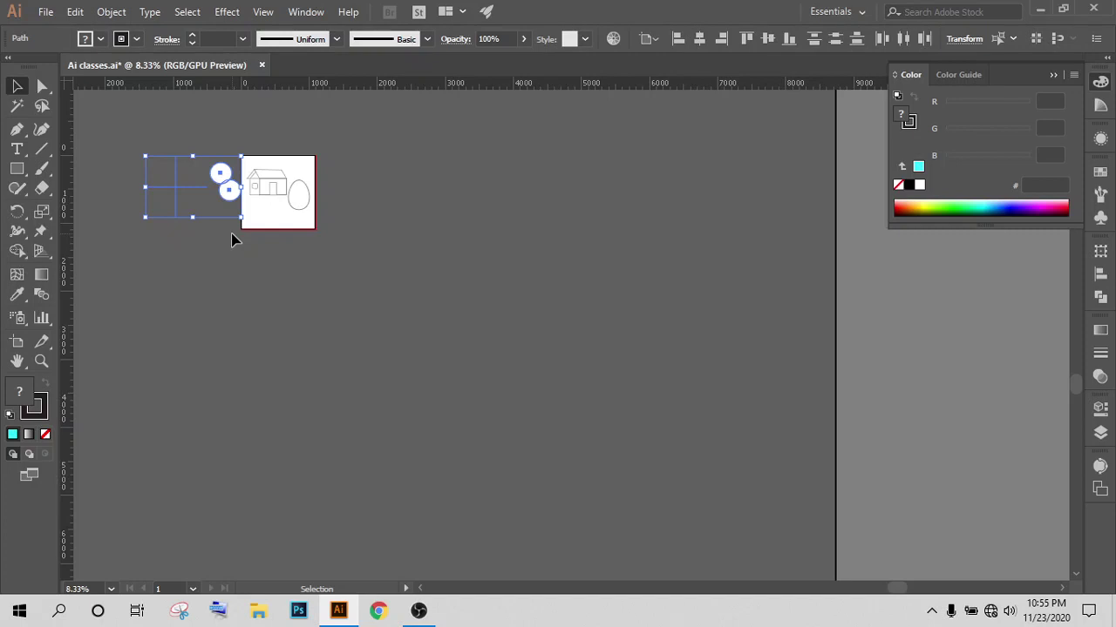
key(Delete)
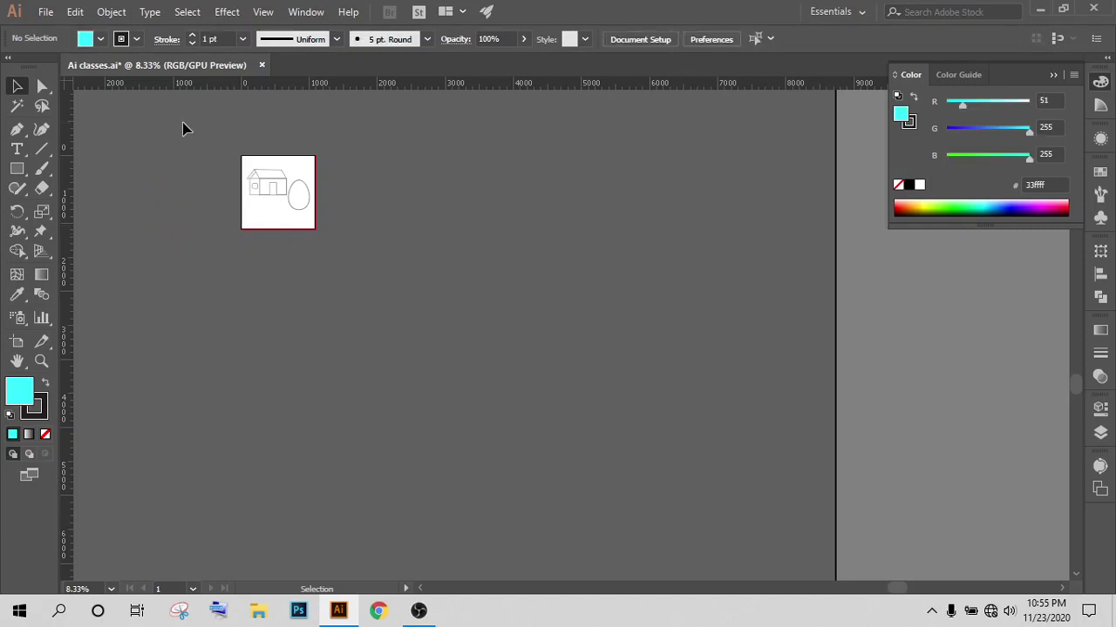
drag(288, 347, 533, 358)
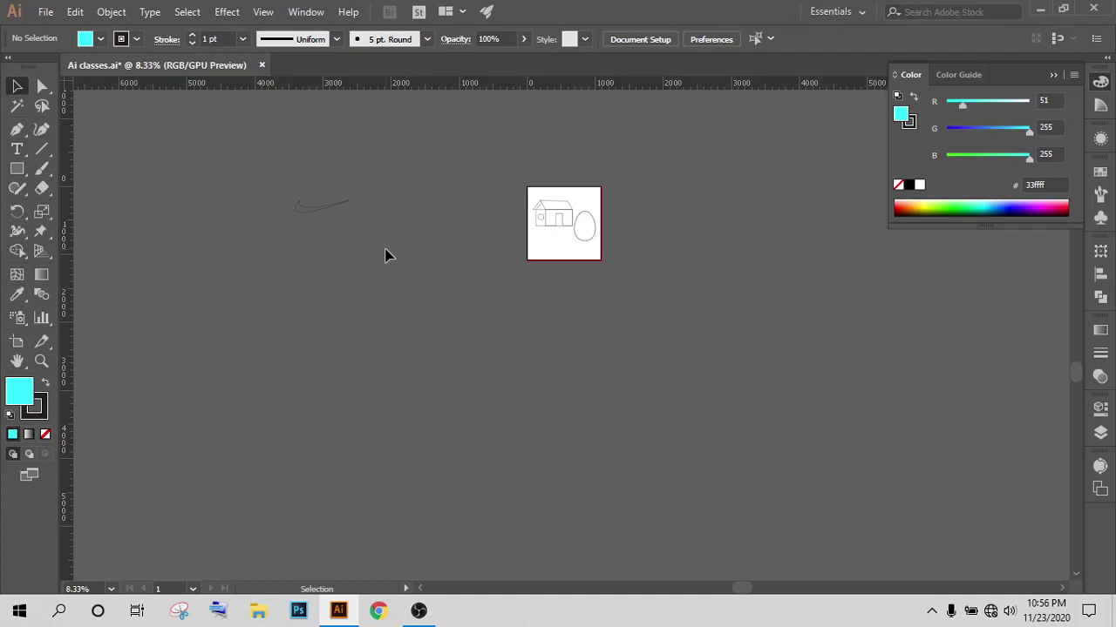
Step: Drag the house and egg drawing off the artboard to the lower left
scroll(543, 242, up, 1)
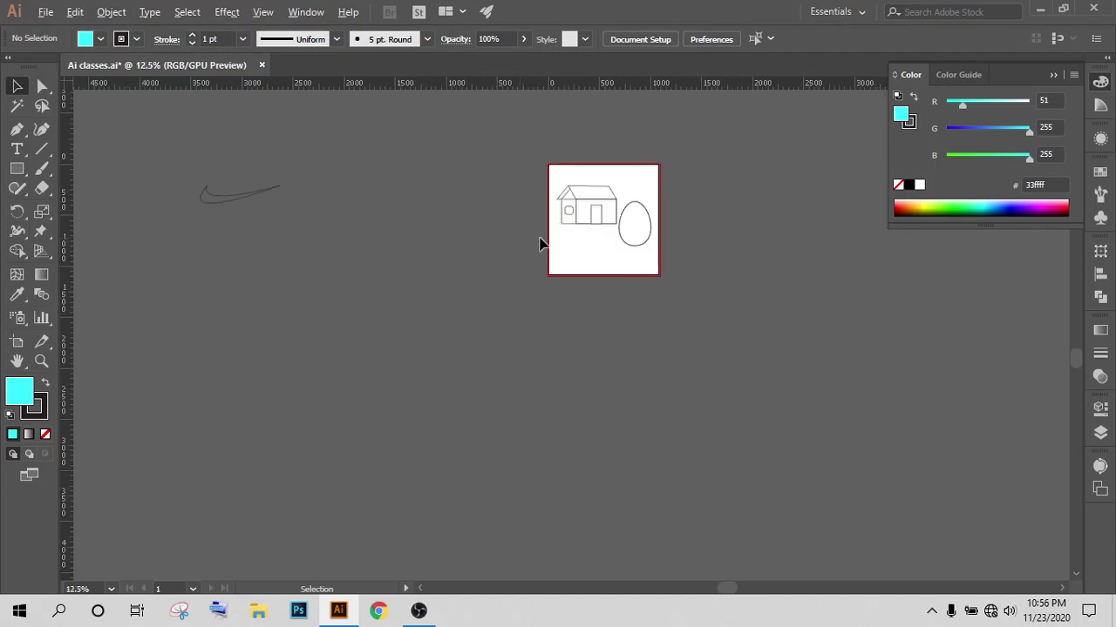
scroll(677, 194, up, 2)
scroll(648, 275, up, 2)
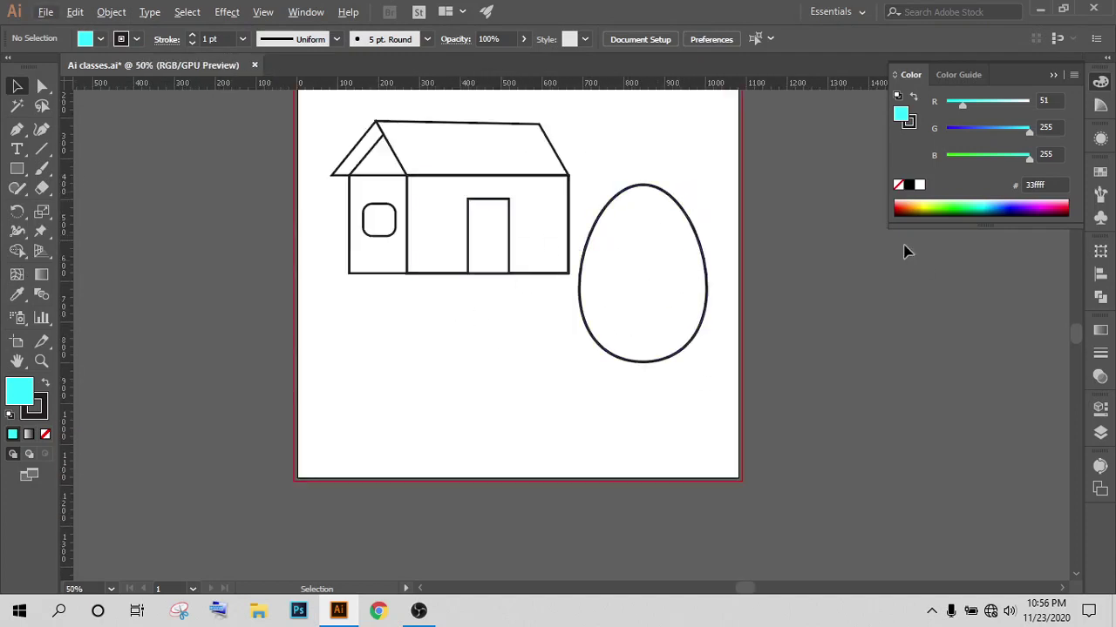
scroll(404, 232, down, 2)
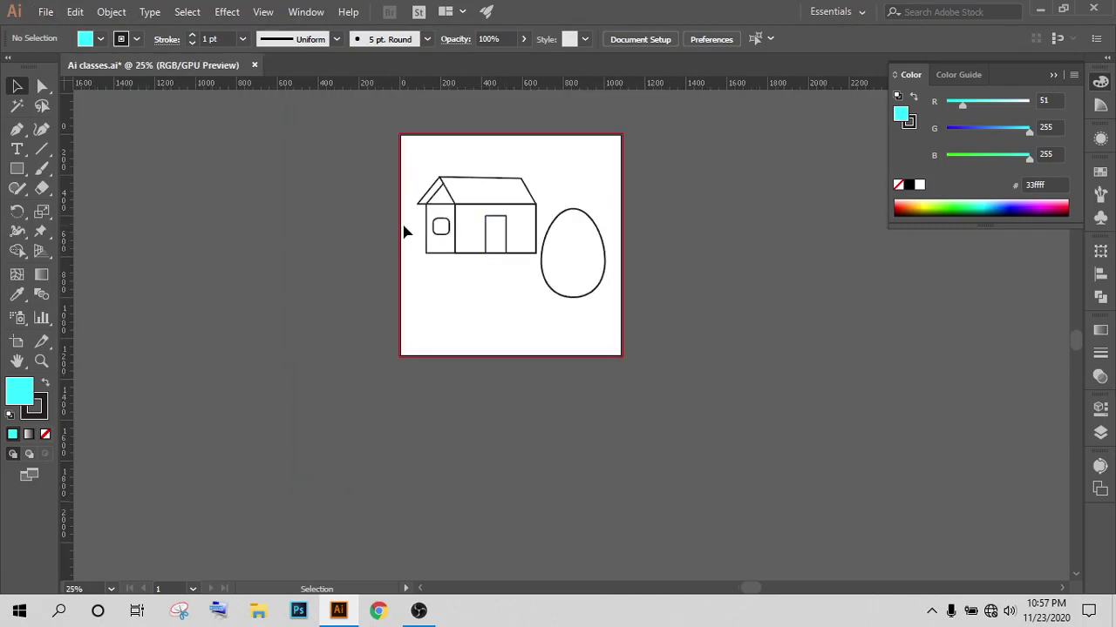
scroll(404, 188, down, 2)
drag(490, 263, 410, 199)
drag(470, 239, 174, 546)
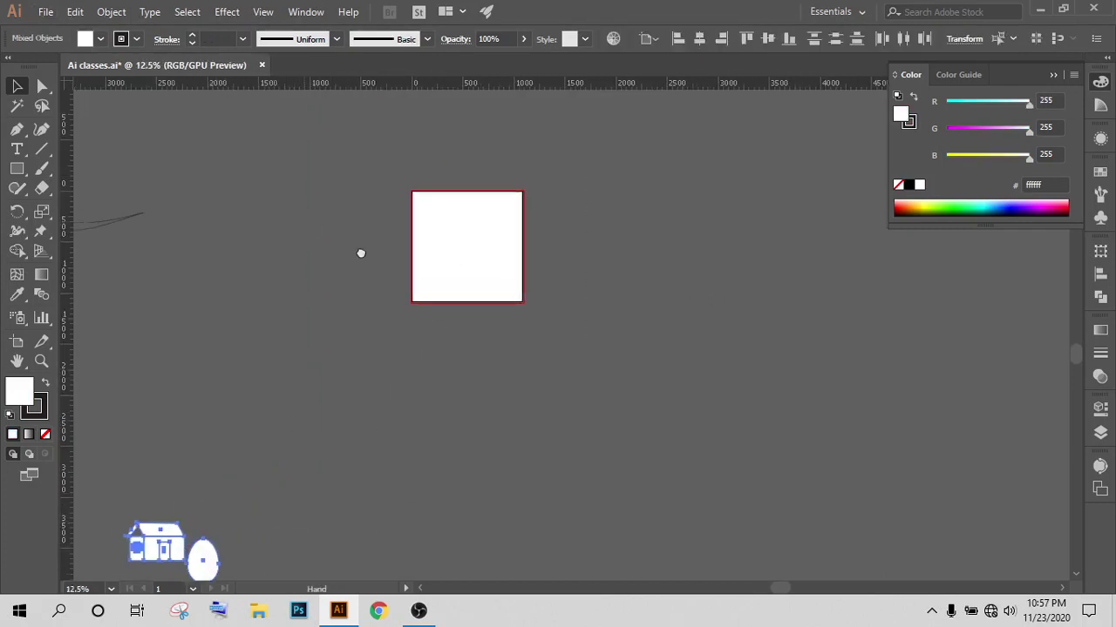
Step: Deselect the swoosh stroke and review the now-empty artboard
scroll(361, 251, up, 2)
scroll(305, 247, left, 3)
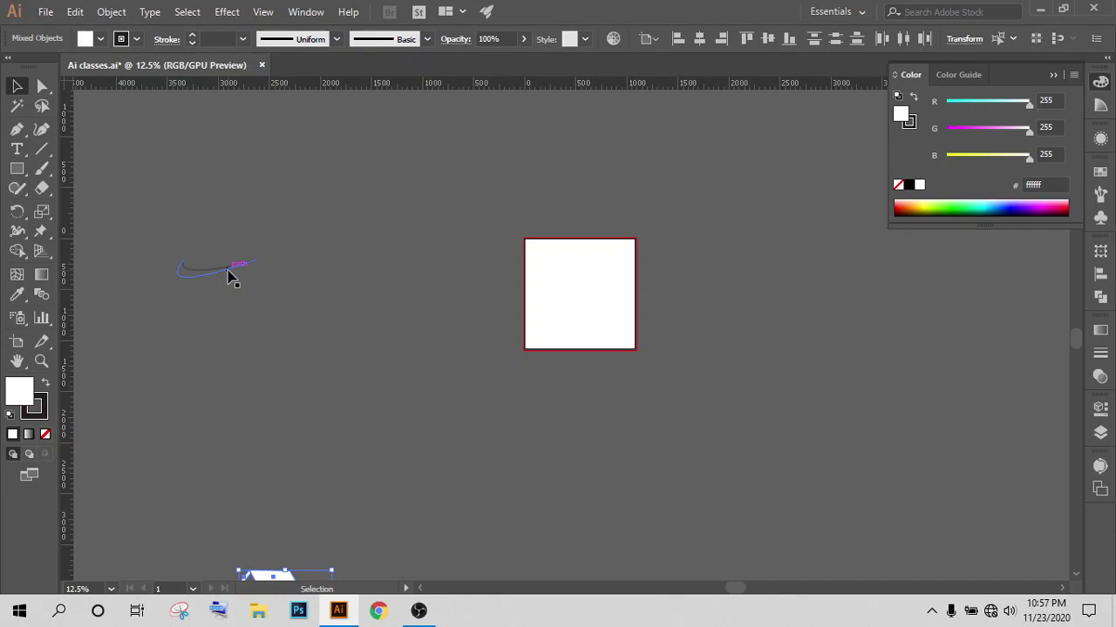
click(461, 463)
scroll(653, 287, up, 2)
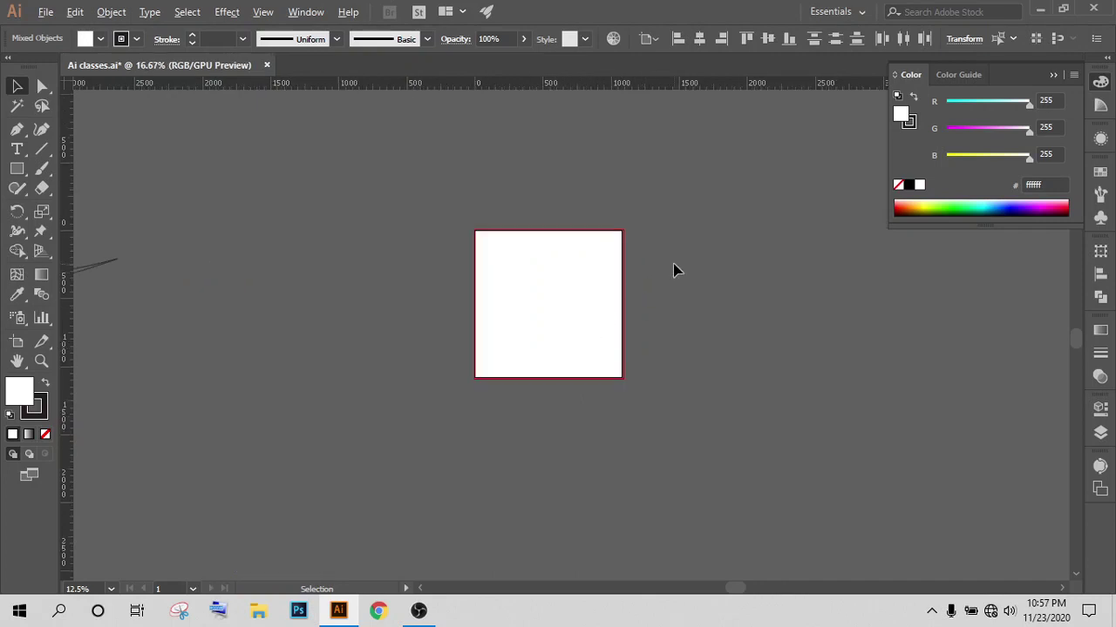
scroll(549, 367, up, 2)
scroll(630, 374, up, 1)
scroll(642, 445, up, 2)
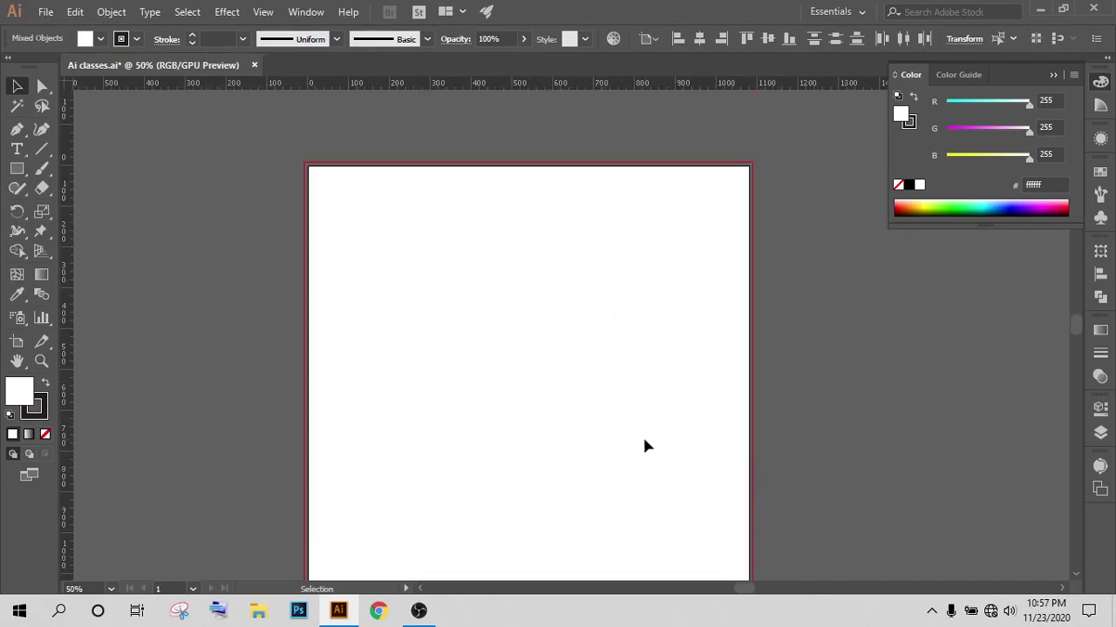
scroll(637, 434, down, 2)
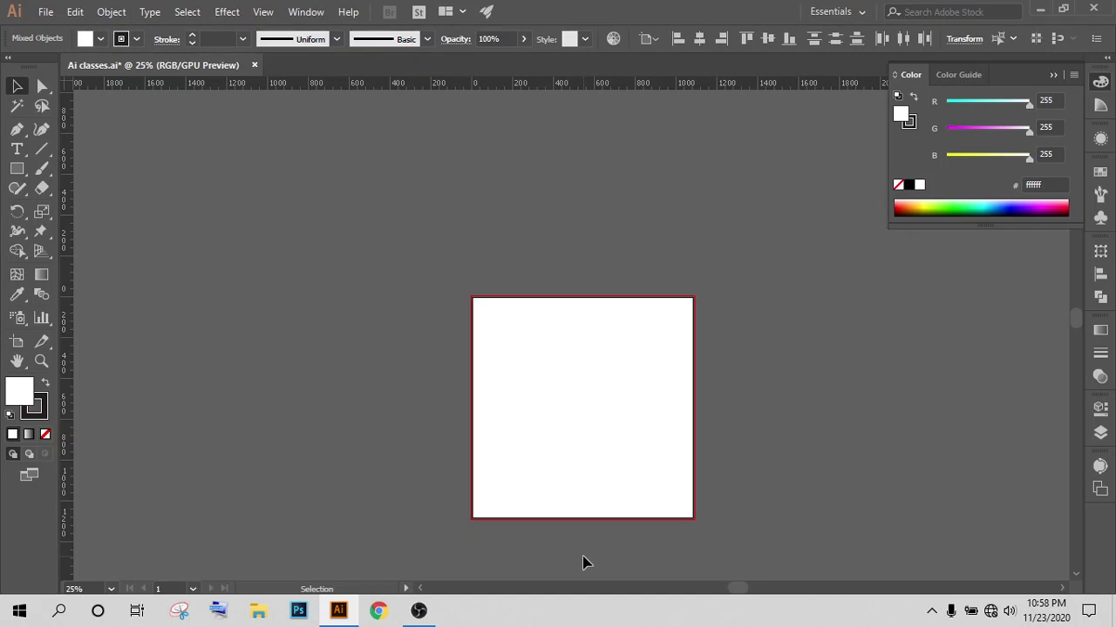
Step: Pan the view around the blank artboard and pick the Rectangle tool
drag(612, 471, 498, 372)
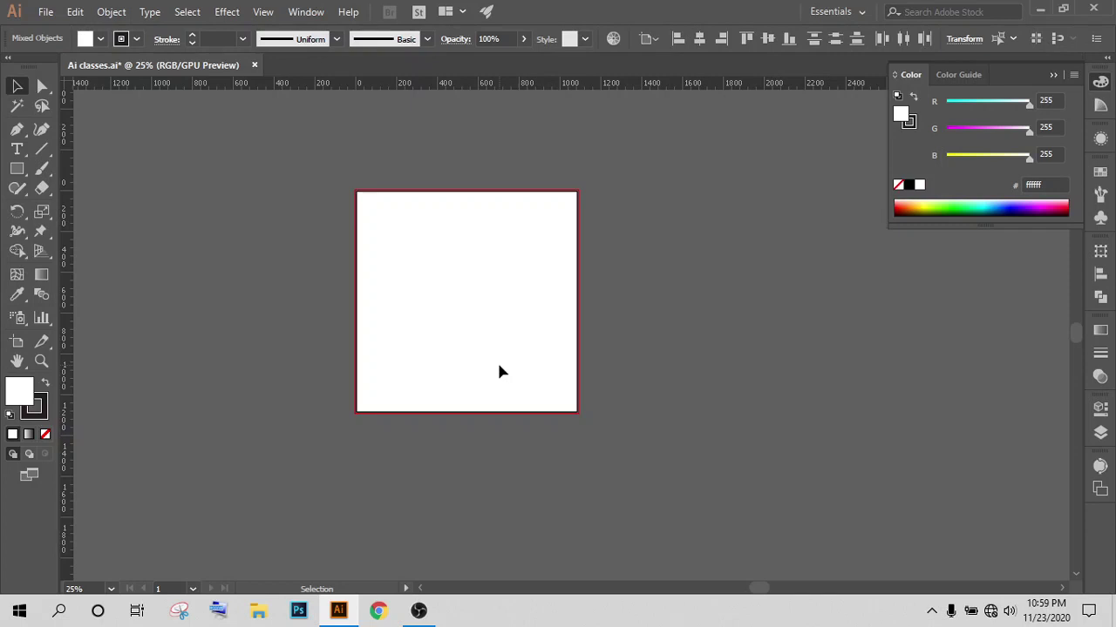
drag(413, 301, 570, 348)
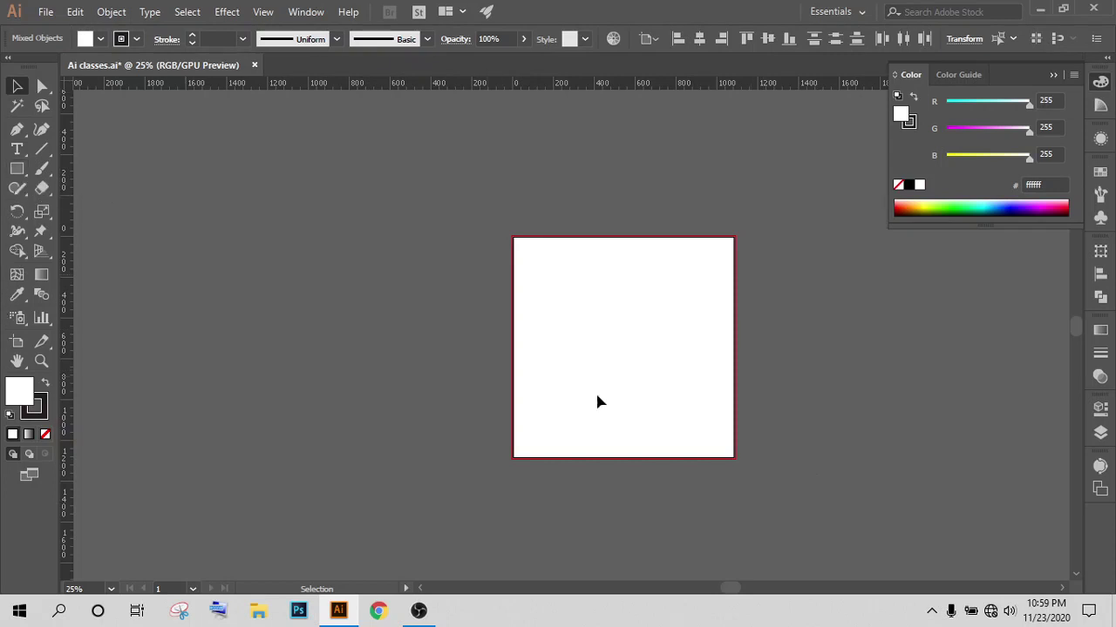
click(16, 168)
Step: Draw a white rectangle about 762 × 495 px left of the artboard with a 3 pt stroke
mouse_move(326, 301)
mouse_down()
mouse_move(513, 261)
mouse_move(421, 286)
mouse_up()
scroll(382, 279, up, 2)
scroll(381, 280, up, 1)
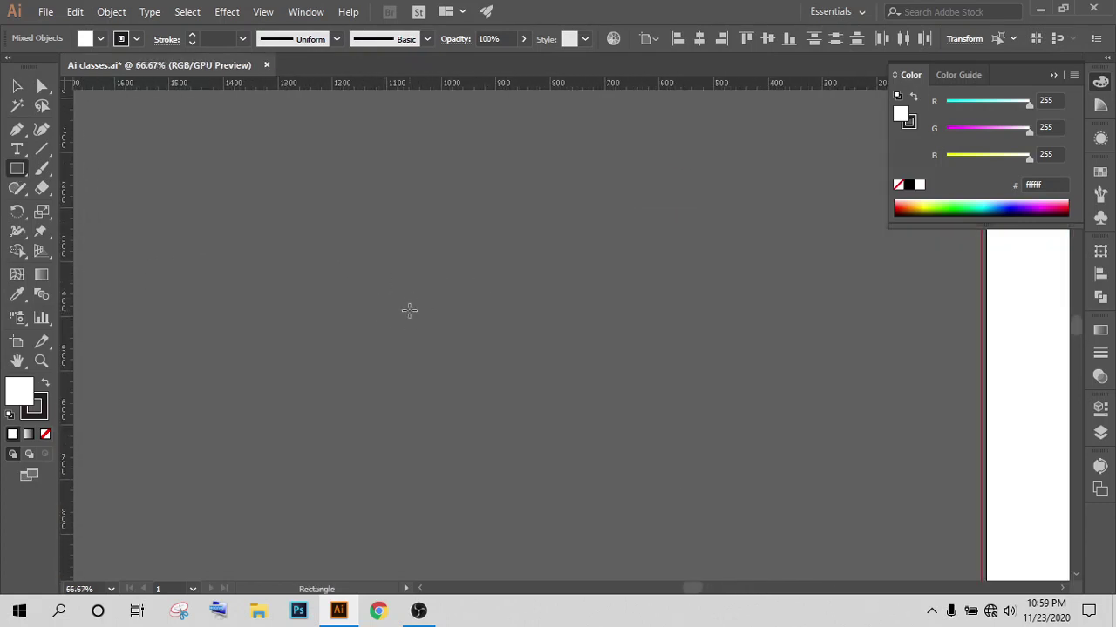
scroll(408, 311, down, 1)
scroll(404, 312, down, 1)
drag(424, 252, 488, 257)
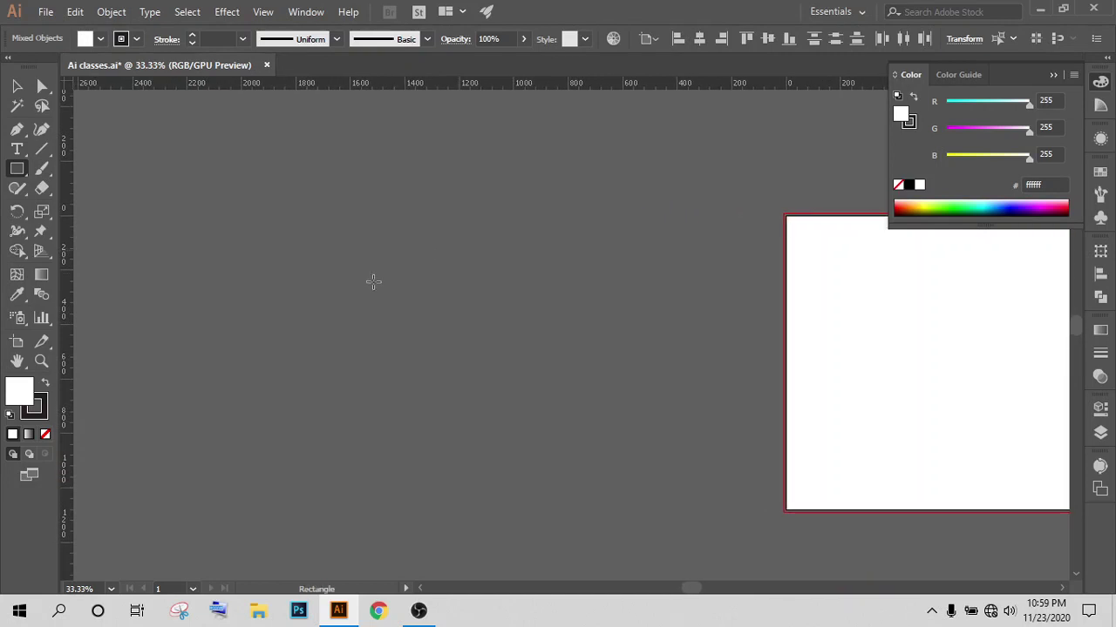
mouse_move(336, 266)
mouse_down()
mouse_move(453, 376)
mouse_move(544, 400)
mouse_up()
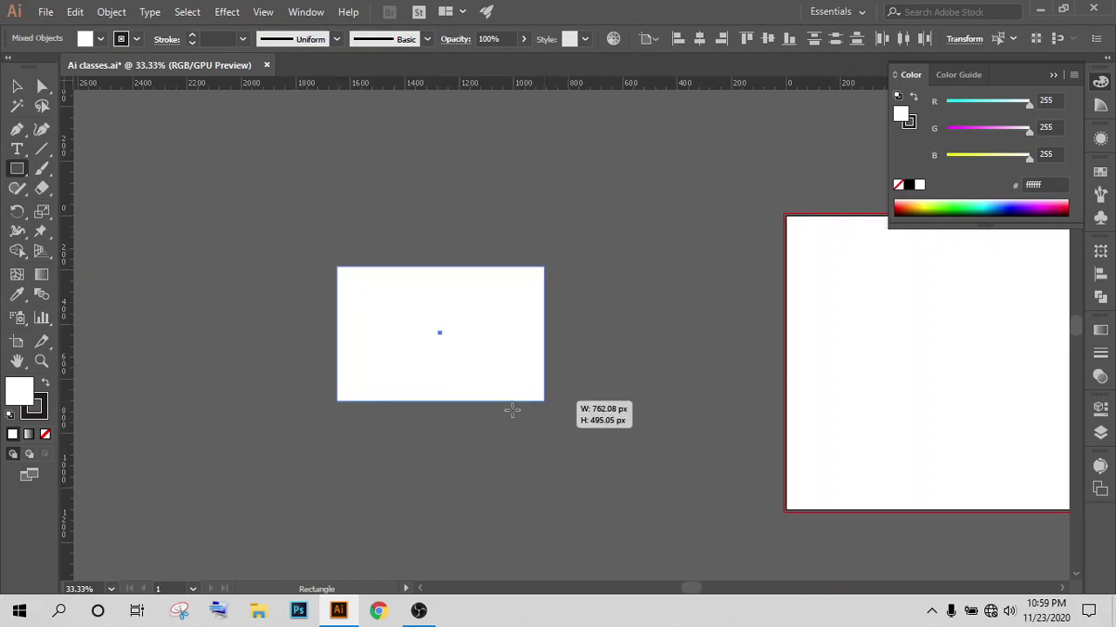
click(20, 86)
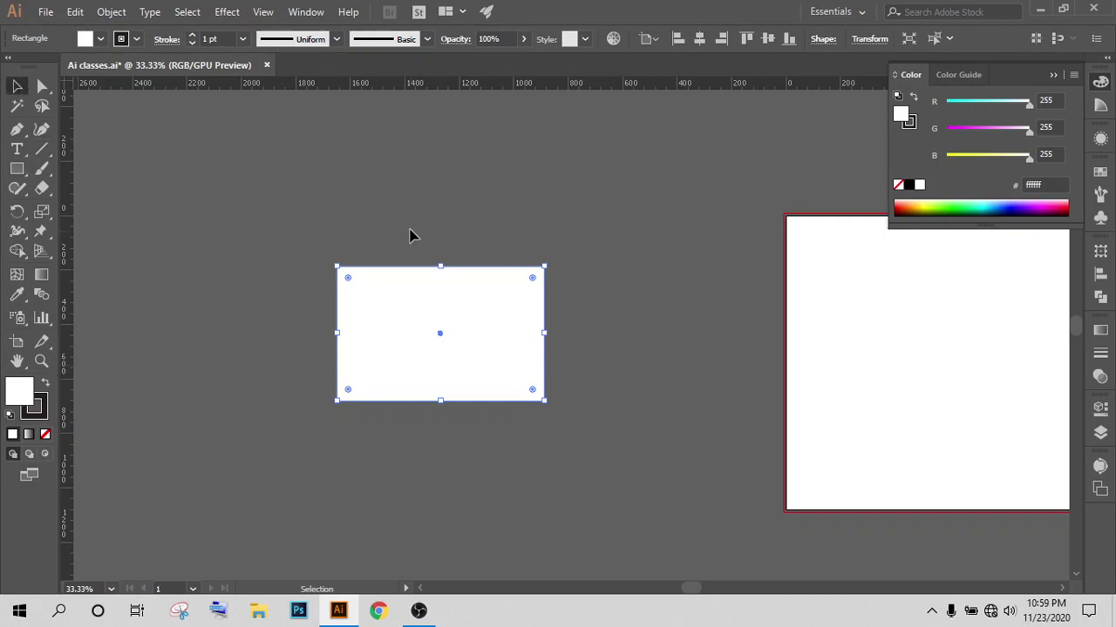
click(584, 275)
click(422, 340)
scroll(226, 35, up, 3)
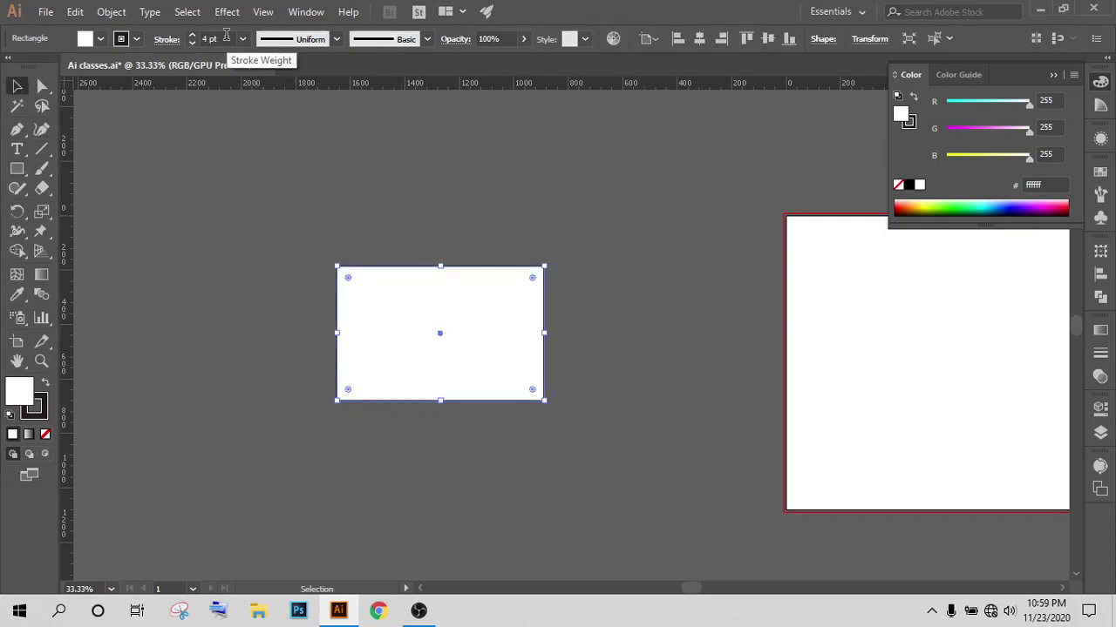
click(363, 244)
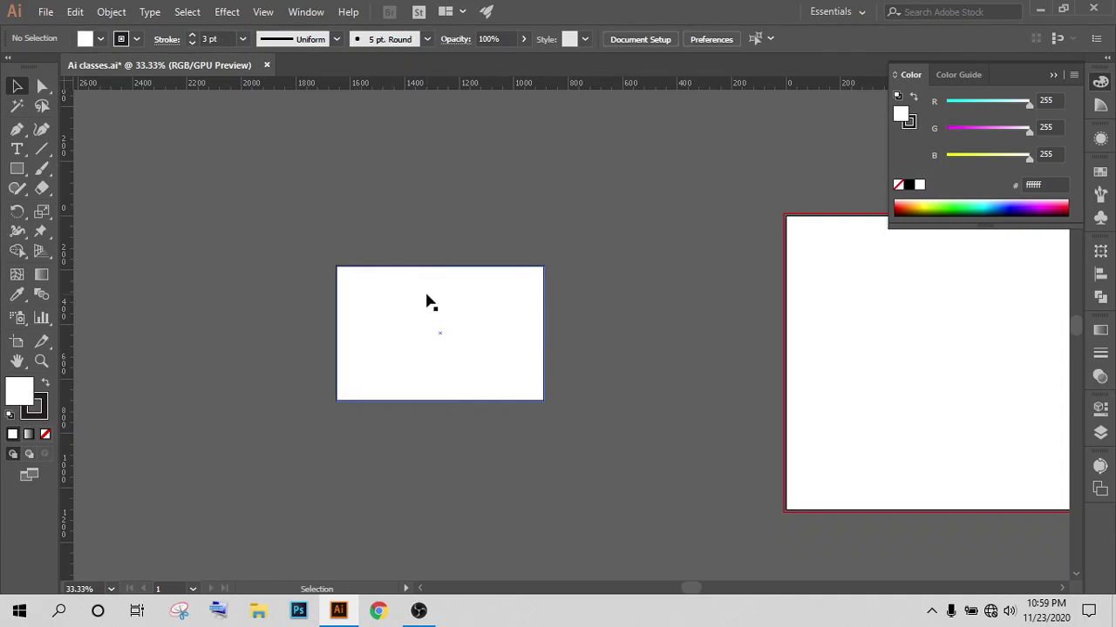
Step: Select the white rectangle and Paste in Front a duplicate exactly over it
click(439, 336)
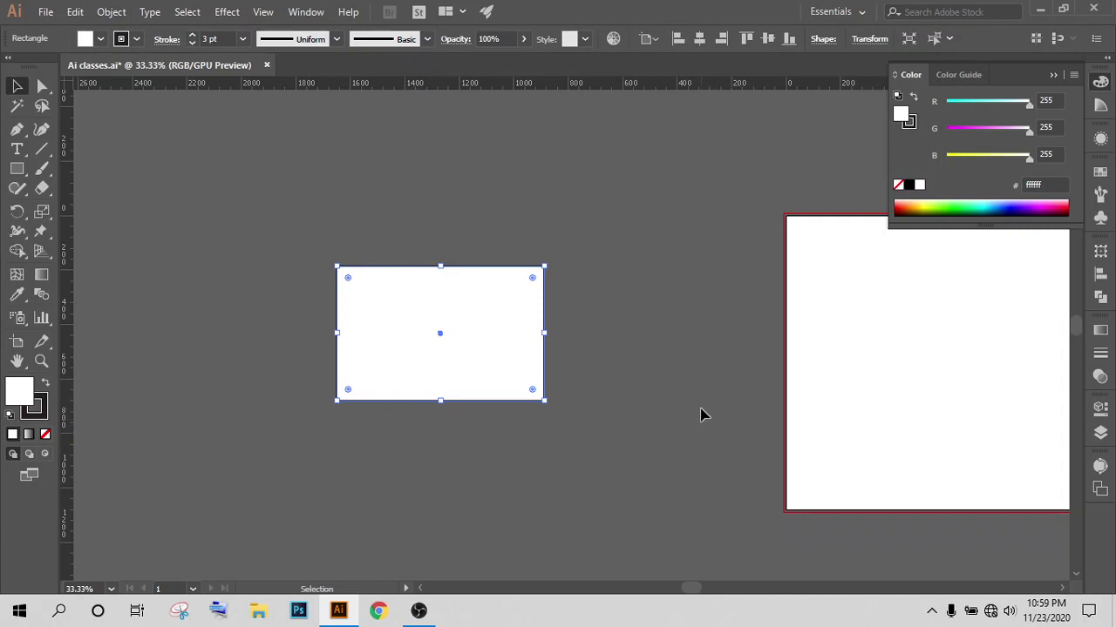
key(a)
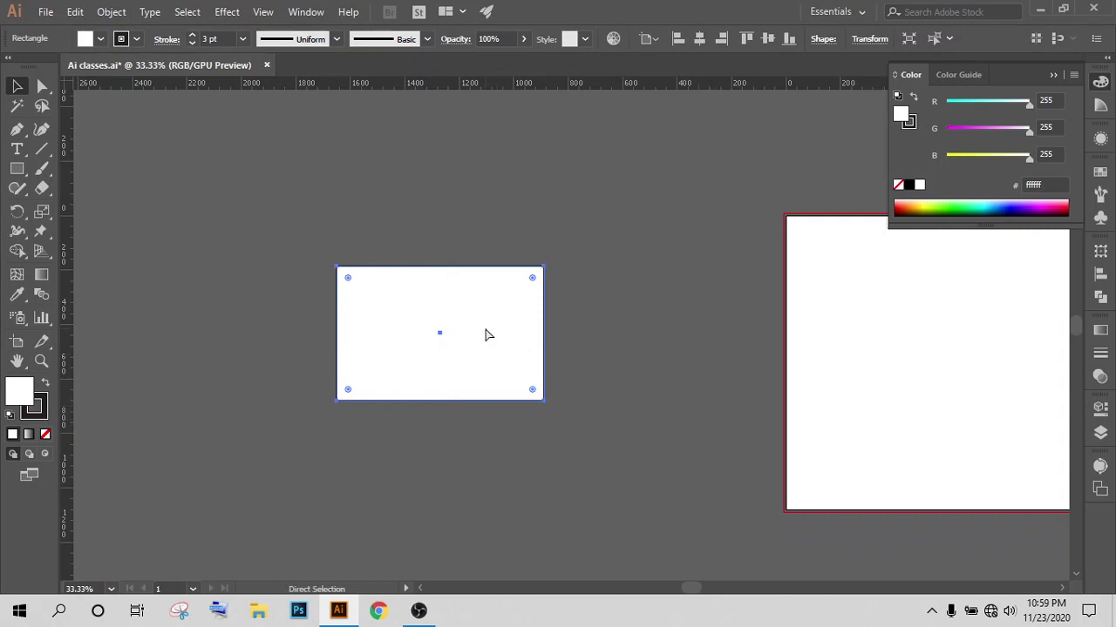
key(v)
key(a)
key(v)
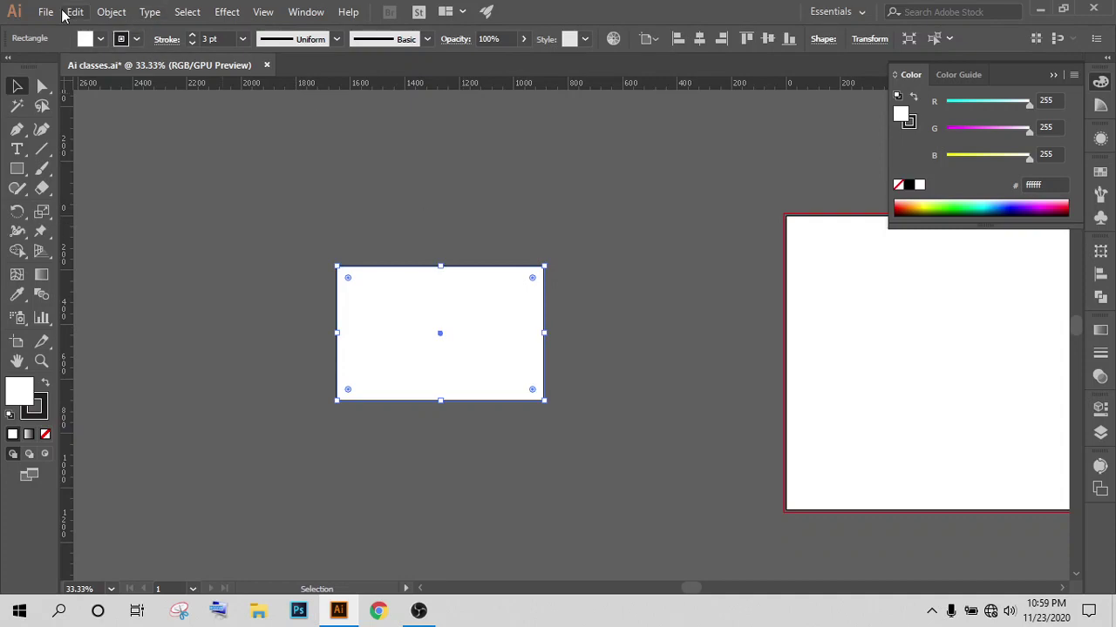
click(112, 12)
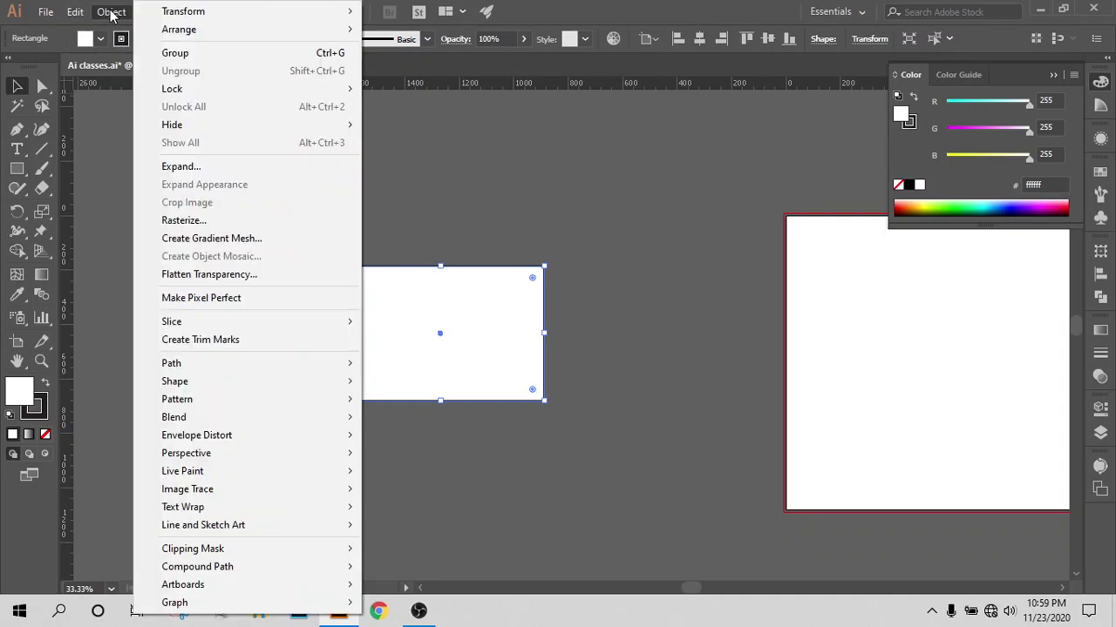
click(105, 12)
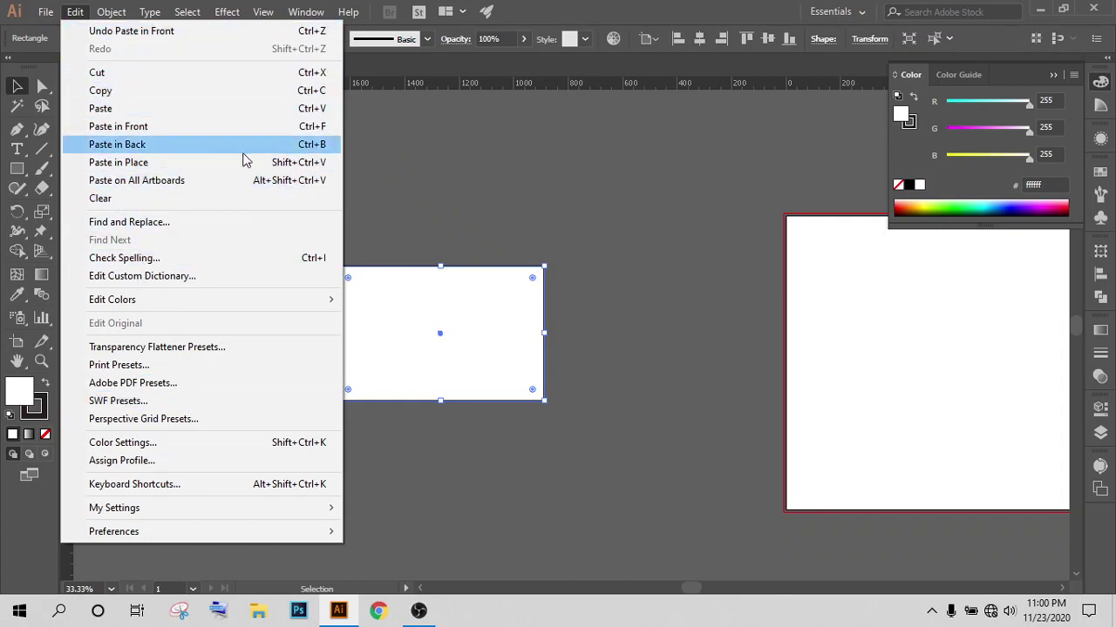
click(119, 162)
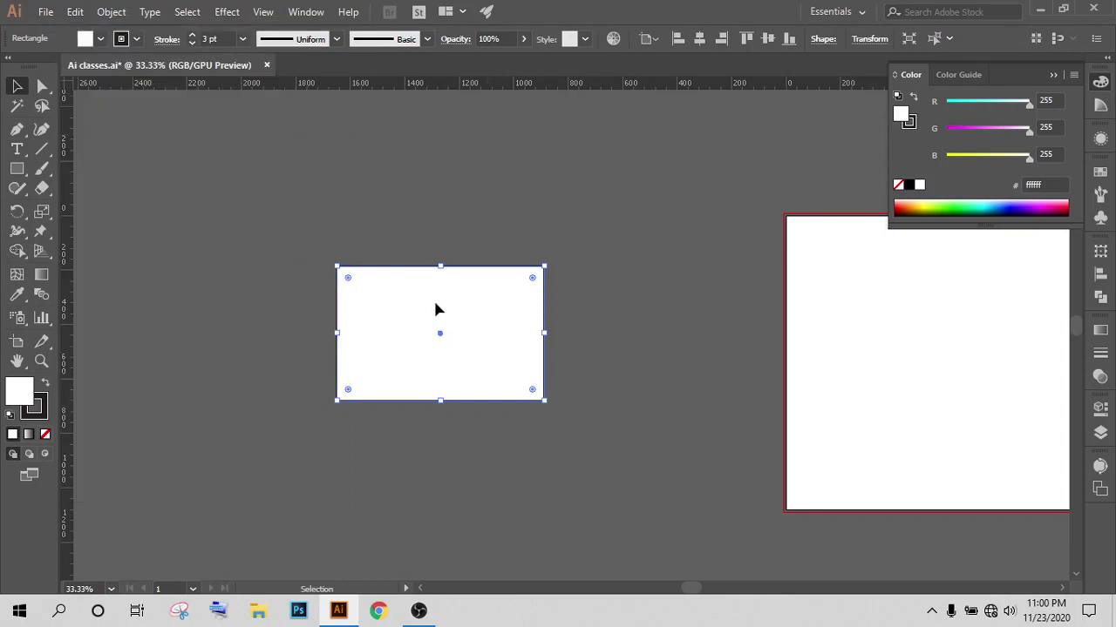
Step: Undo the misplaced moves and shrink the pasted copy inward from its corner
mouse_move(398, 321)
mouse_down()
mouse_move(370, 388)
mouse_move(274, 334)
mouse_up()
click(369, 186)
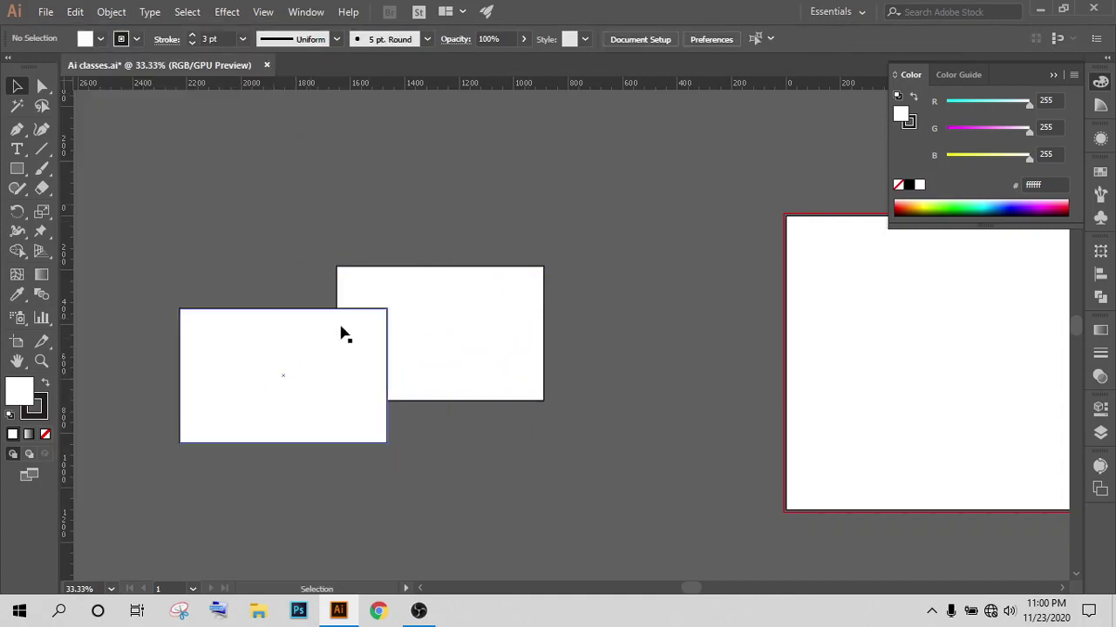
drag(449, 287, 600, 287)
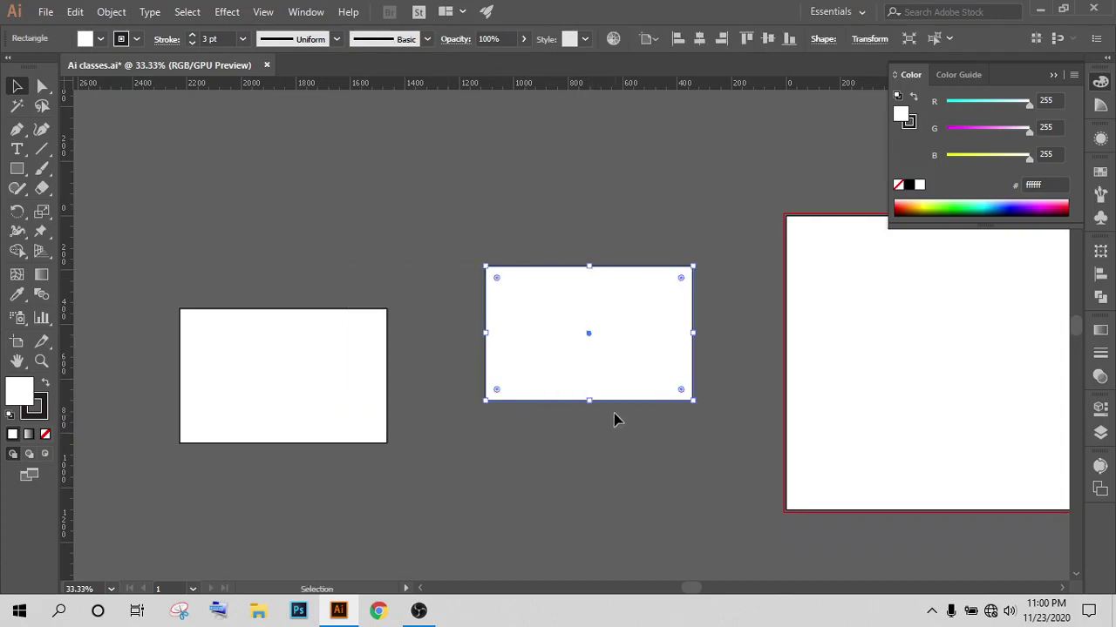
key(ctrl+z)
key(ctrl+z)
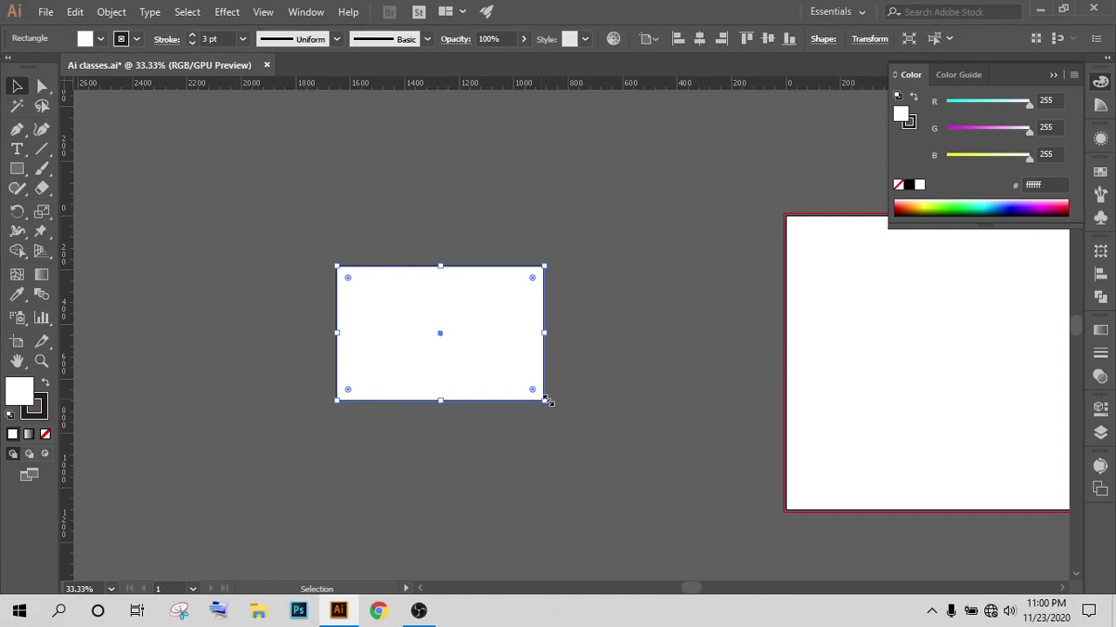
drag(544, 401, 532, 393)
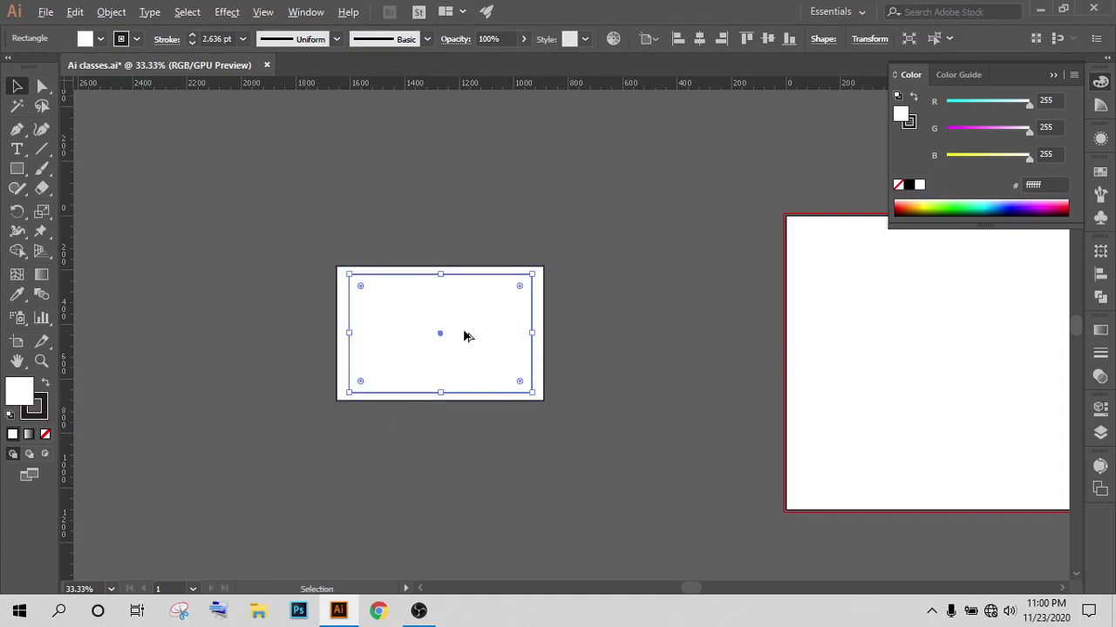
Step: Zoom in and widen the inner rectangle symmetrically to about 724 × 435 px
scroll(463, 331, up, 2)
click(737, 266)
mouse_move(617, 318)
mouse_down()
mouse_move(671, 308)
mouse_move(615, 318)
mouse_up()
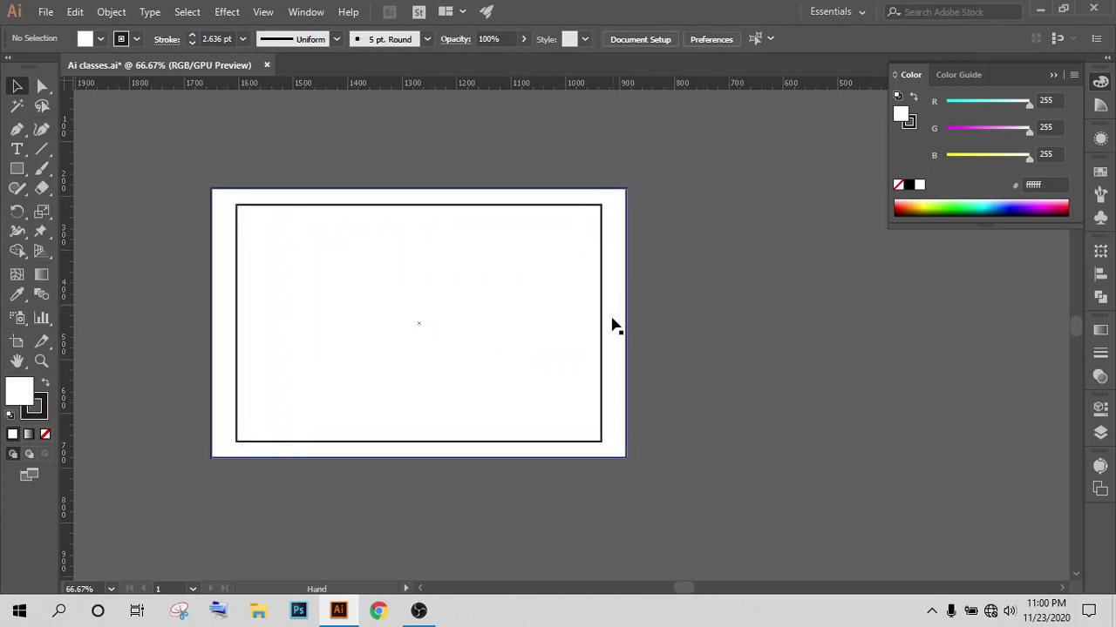
click(601, 319)
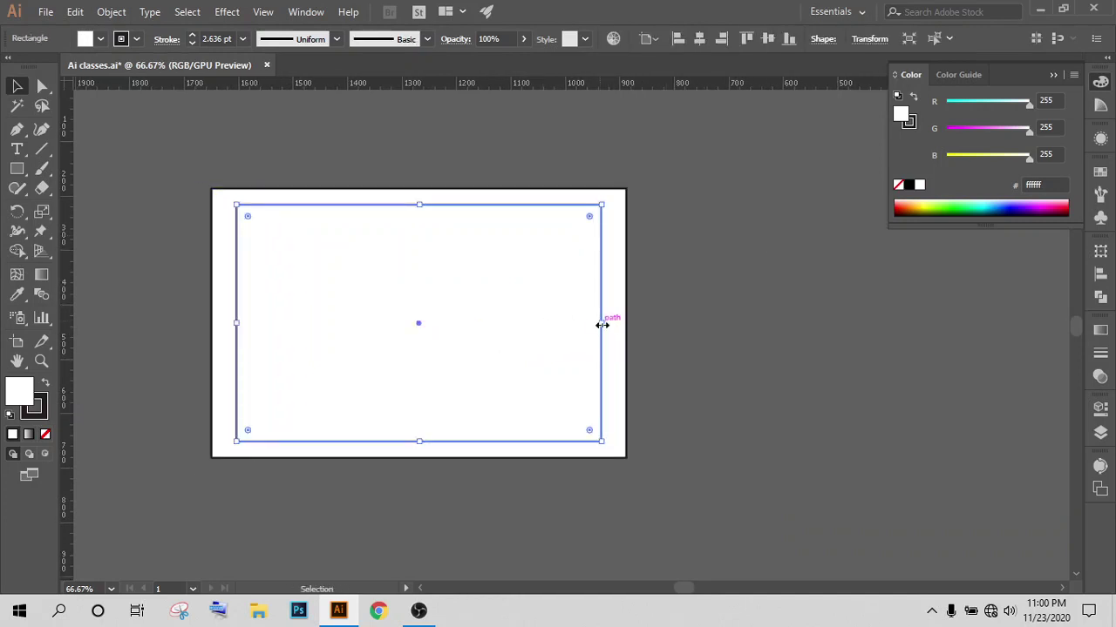
mouse_move(602, 324)
mouse_down()
mouse_move(858, 320)
mouse_move(546, 302)
mouse_move(630, 282)
mouse_move(689, 294)
mouse_move(619, 306)
mouse_move(244, 296)
mouse_move(612, 309)
mouse_move(289, 304)
mouse_move(601, 302)
mouse_up()
drag(602, 322, 614, 322)
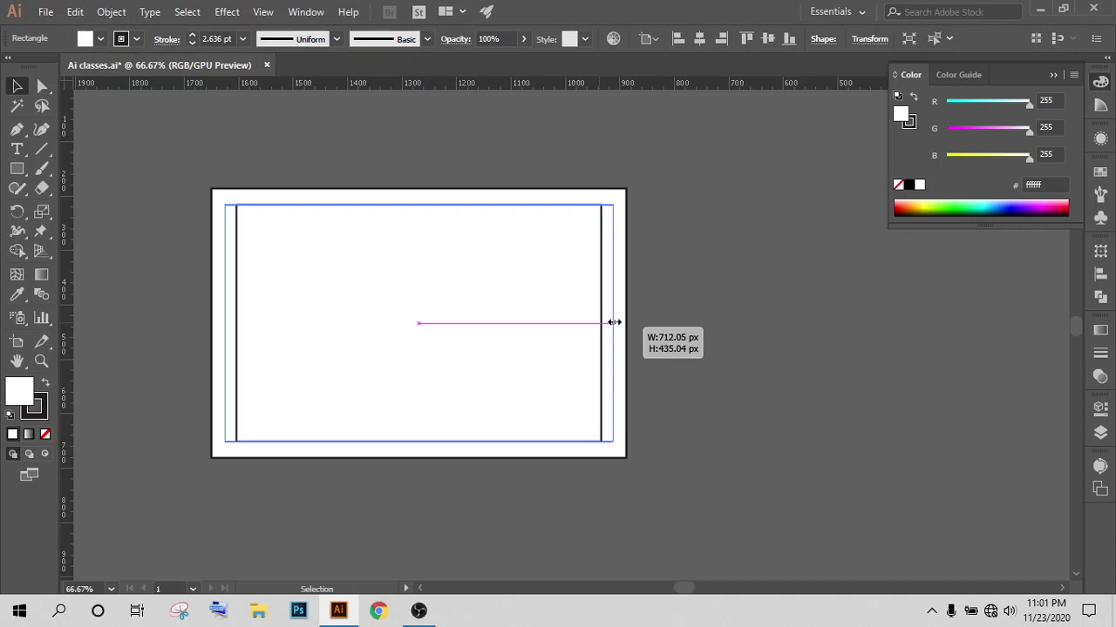
drag(615, 322, 619, 324)
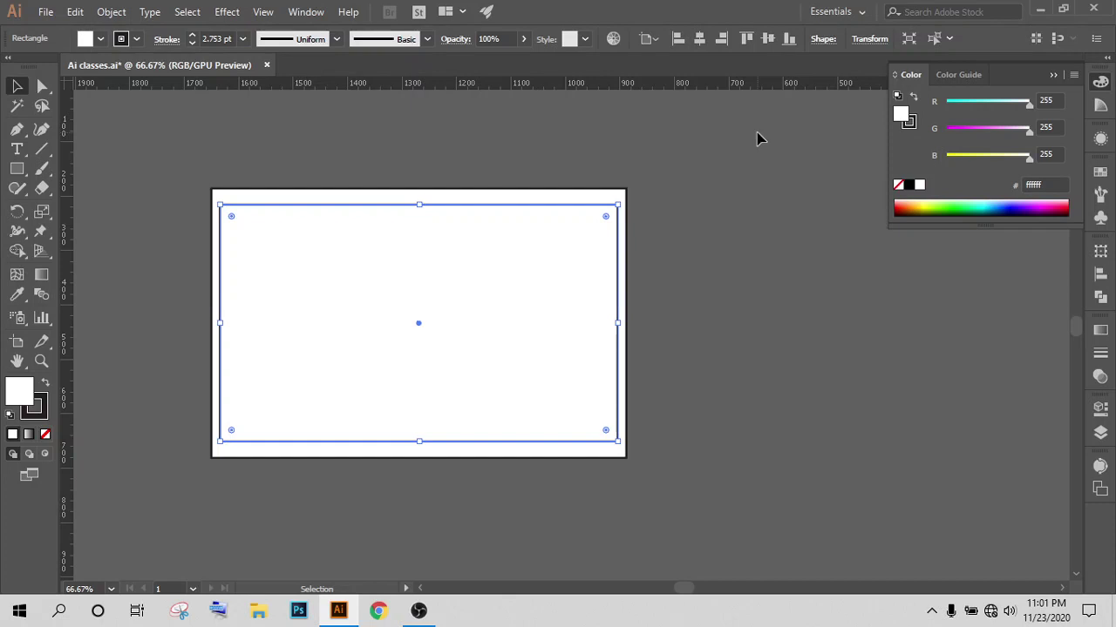
Step: Fill the inner rectangle with the canvas grey #606060 using the Eyedropper
click(13, 296)
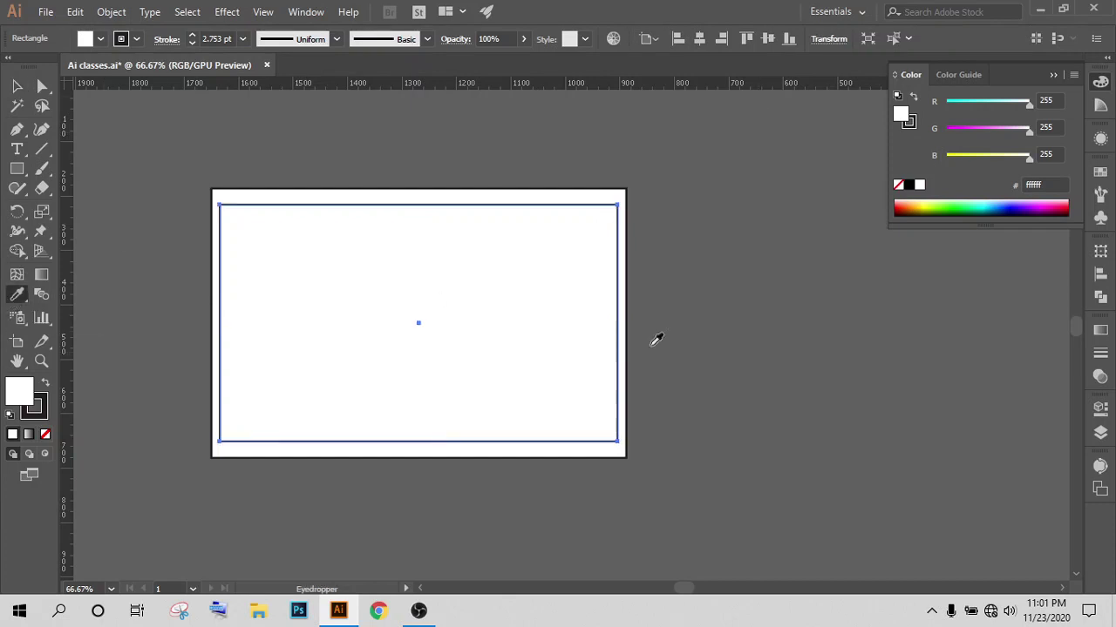
click(708, 373)
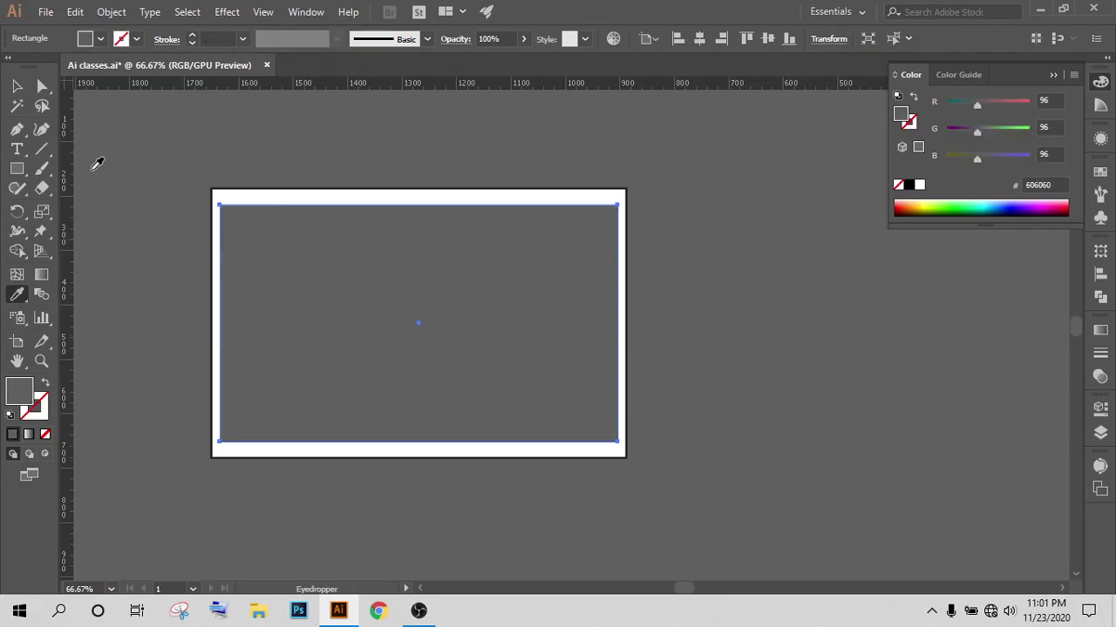
click(17, 85)
click(410, 157)
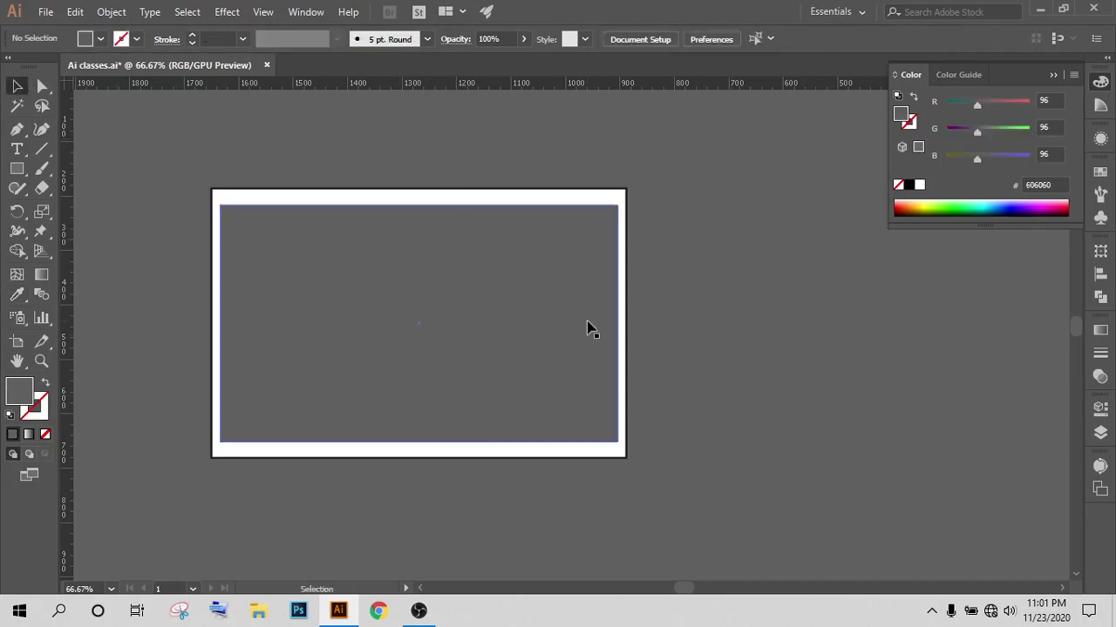
Step: Check the grey inner rectangle, then select the outer white frame
click(343, 324)
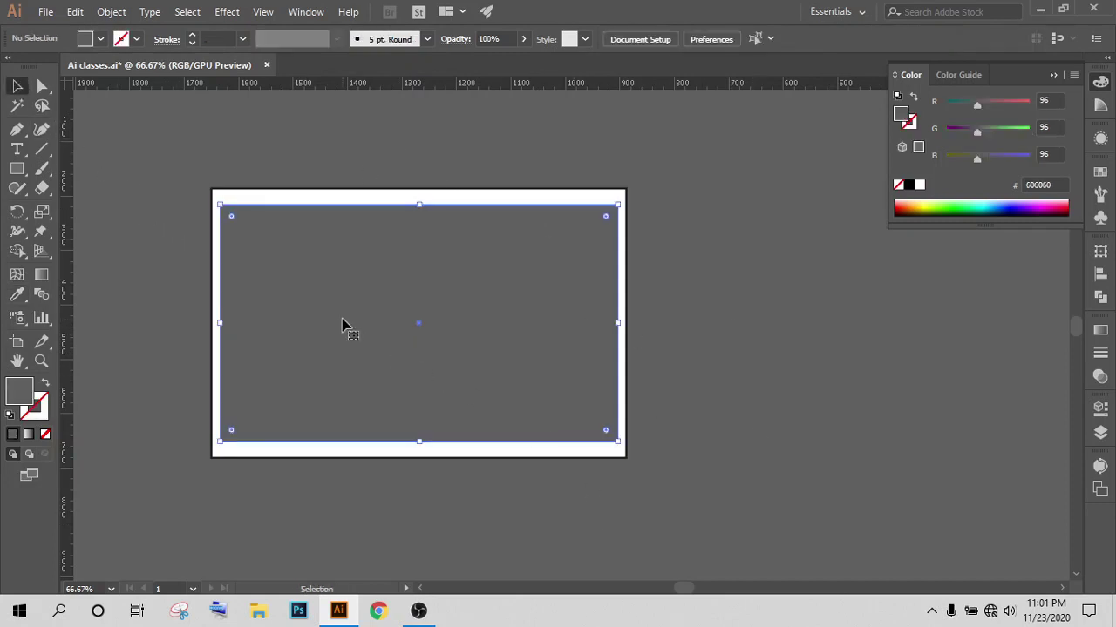
click(829, 268)
scroll(587, 271, down, 1)
scroll(551, 301, down, 1)
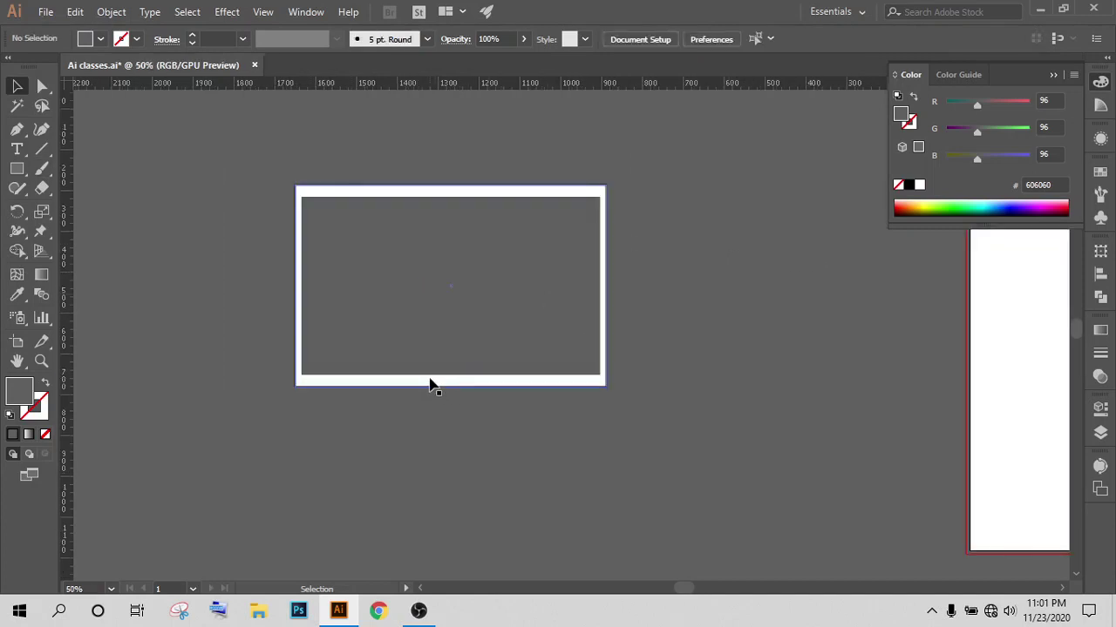
click(429, 383)
scroll(428, 386, down, 2)
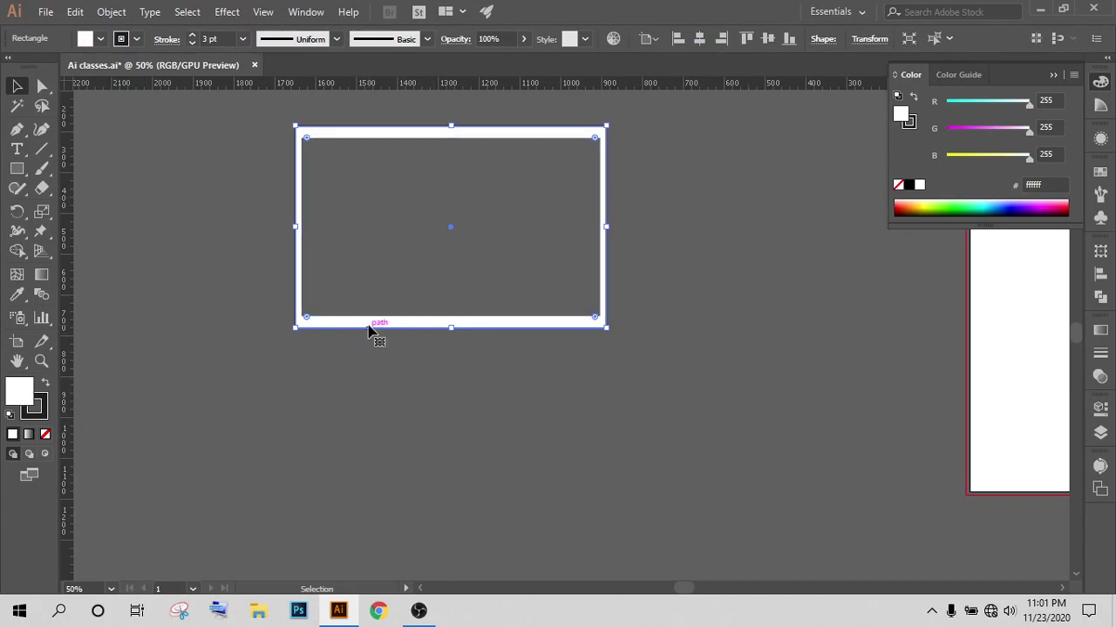
Step: Copy the frame straight below it and shorten the copy to about 248 px tall
drag(368, 330, 368, 538)
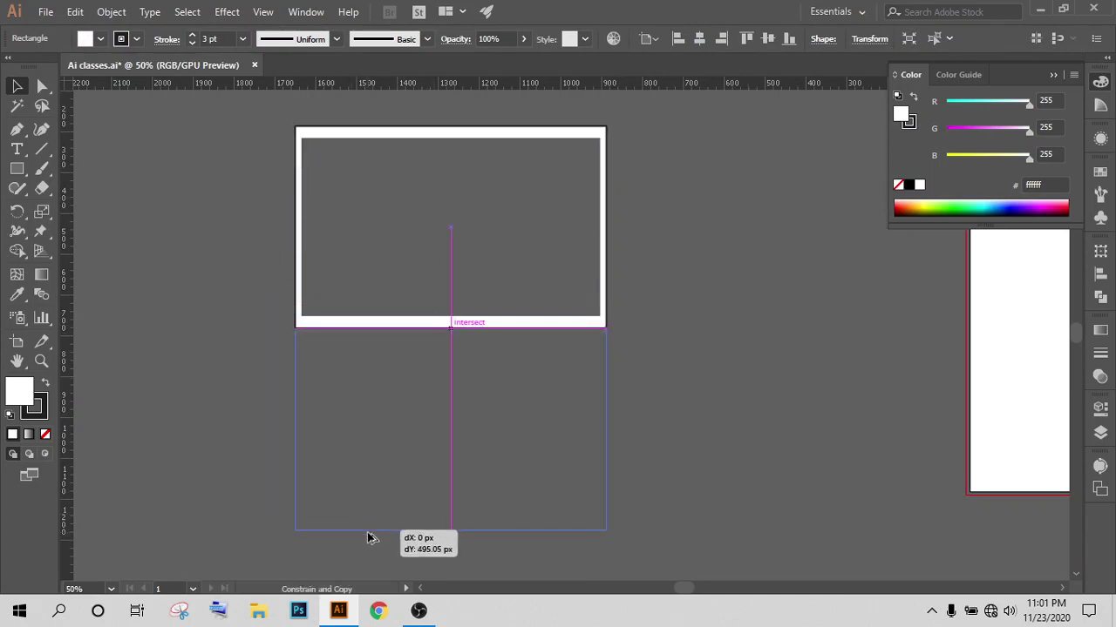
drag(368, 538, 367, 532)
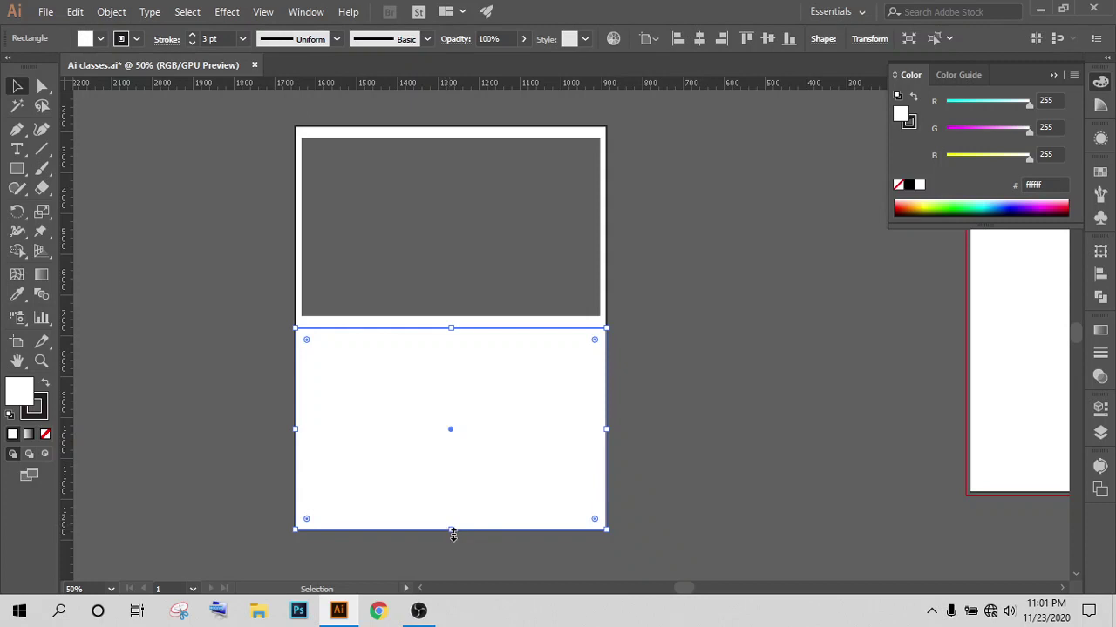
mouse_move(452, 529)
mouse_down()
mouse_move(451, 398)
mouse_move(450, 442)
mouse_move(450, 429)
mouse_up()
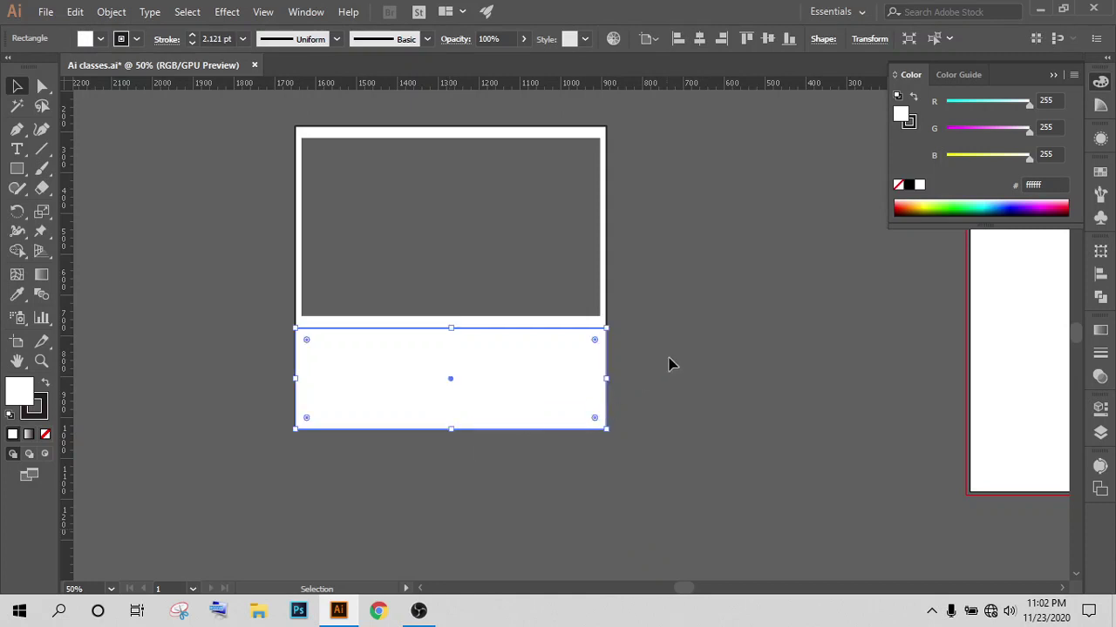
click(668, 364)
click(41, 85)
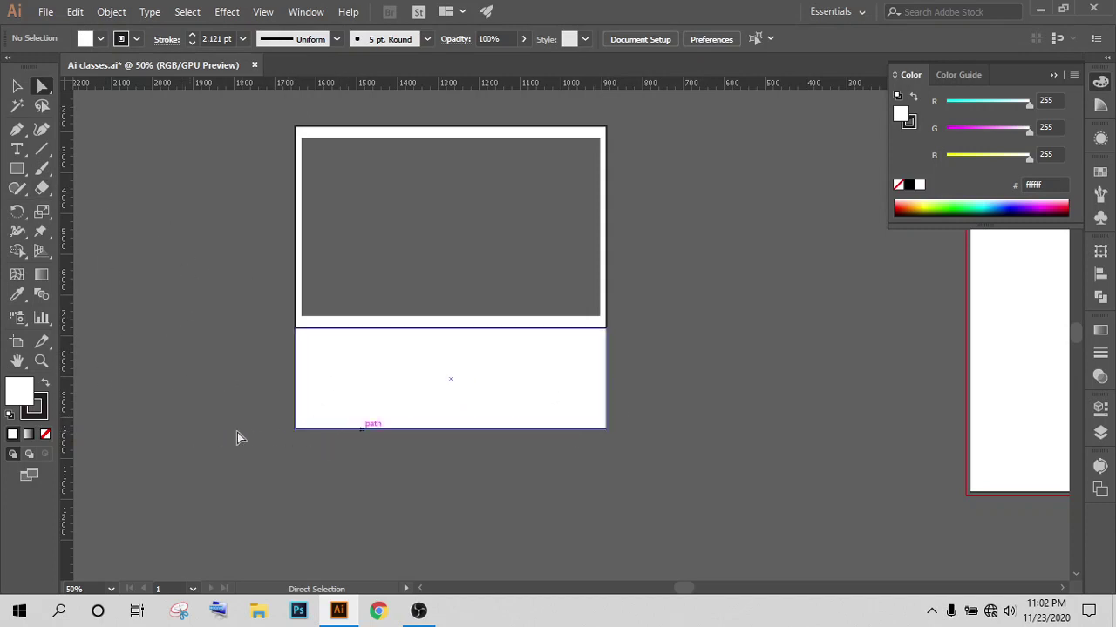
Step: Pull the lower panel's bottom-right and bottom-left corners outward into a trapezoid
click(606, 430)
drag(607, 431, 660, 430)
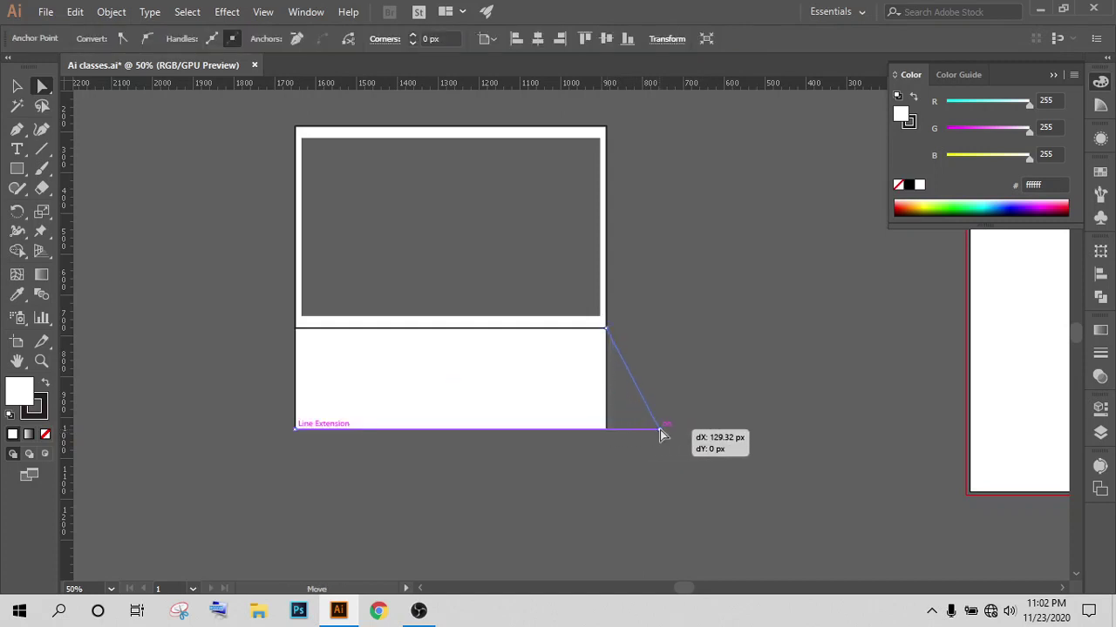
drag(659, 429, 659, 431)
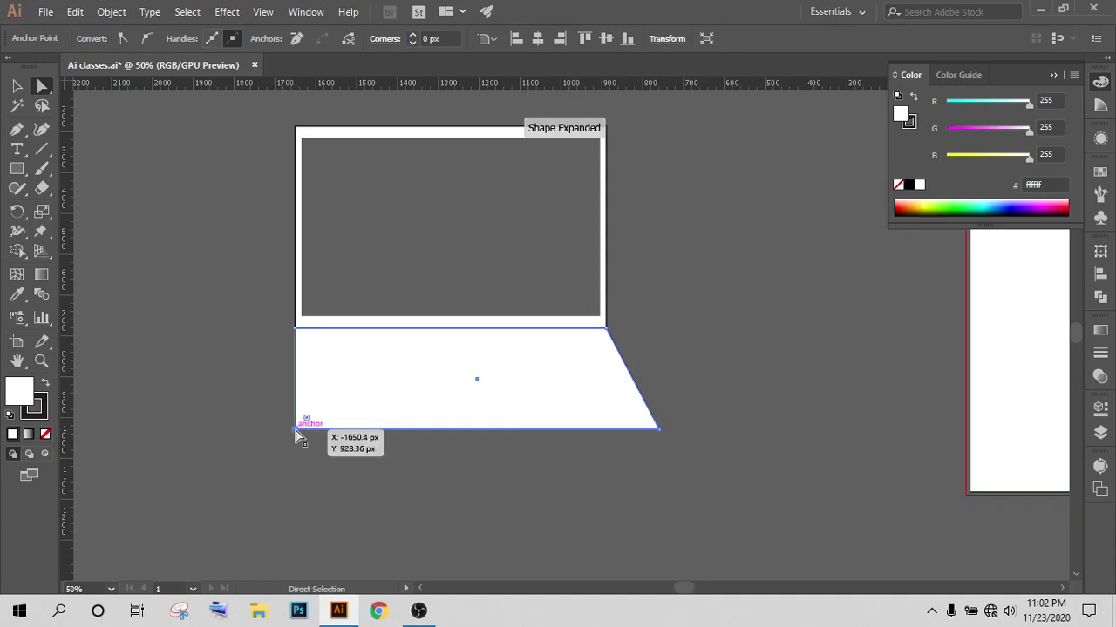
drag(295, 430, 253, 437)
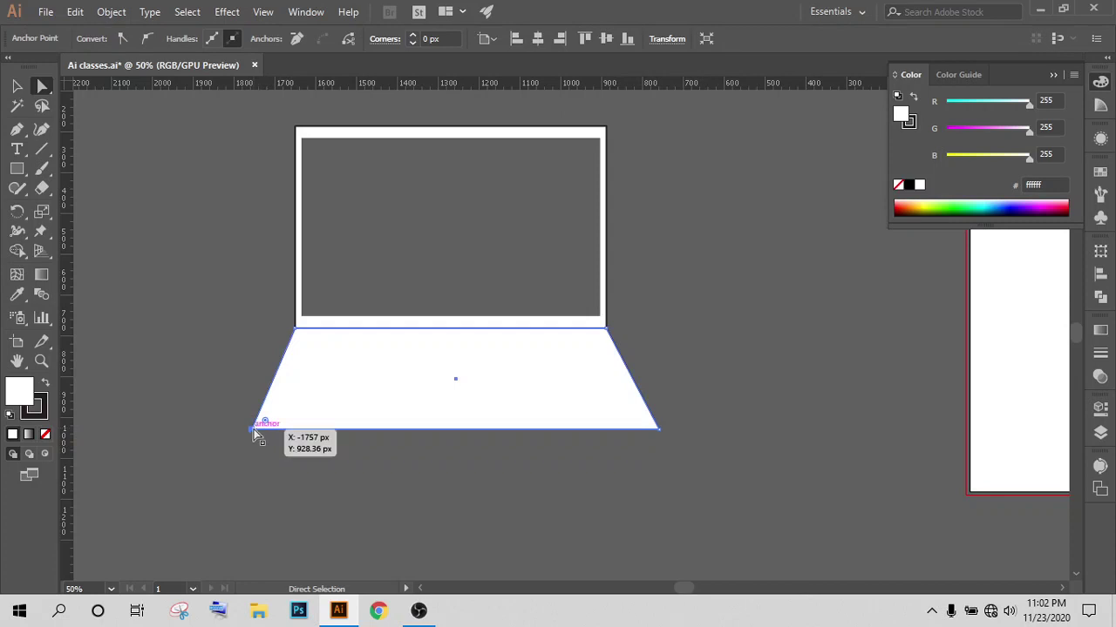
drag(252, 428, 264, 436)
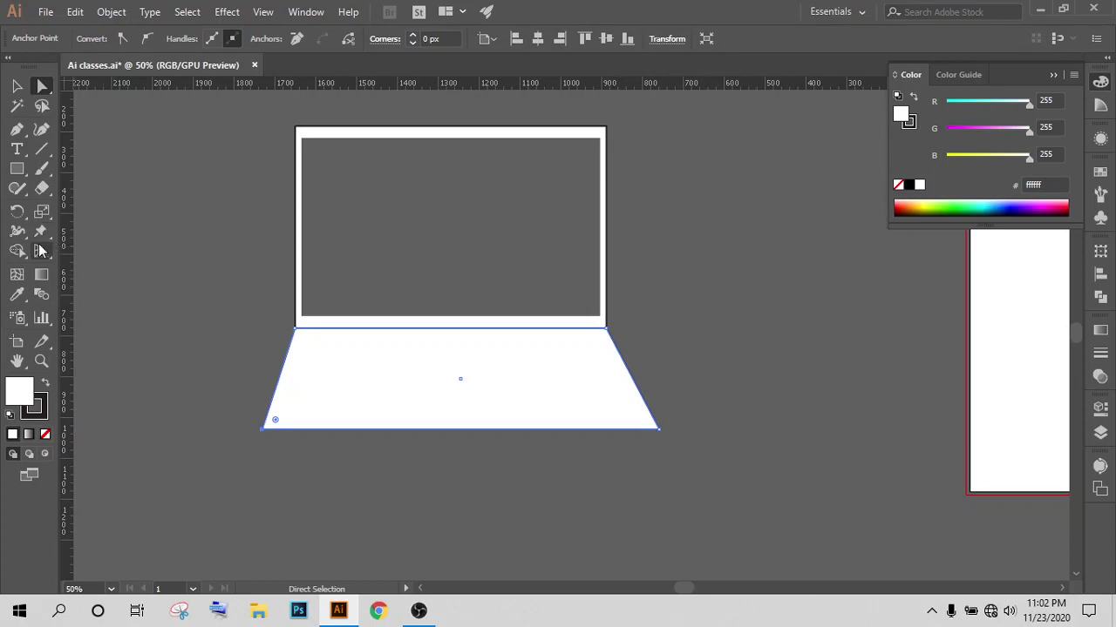
Step: Undo the stray corner tweak to keep a symmetric trapezoid, then select the base
key(v)
key(ctrl+z)
key(ctrl+z)
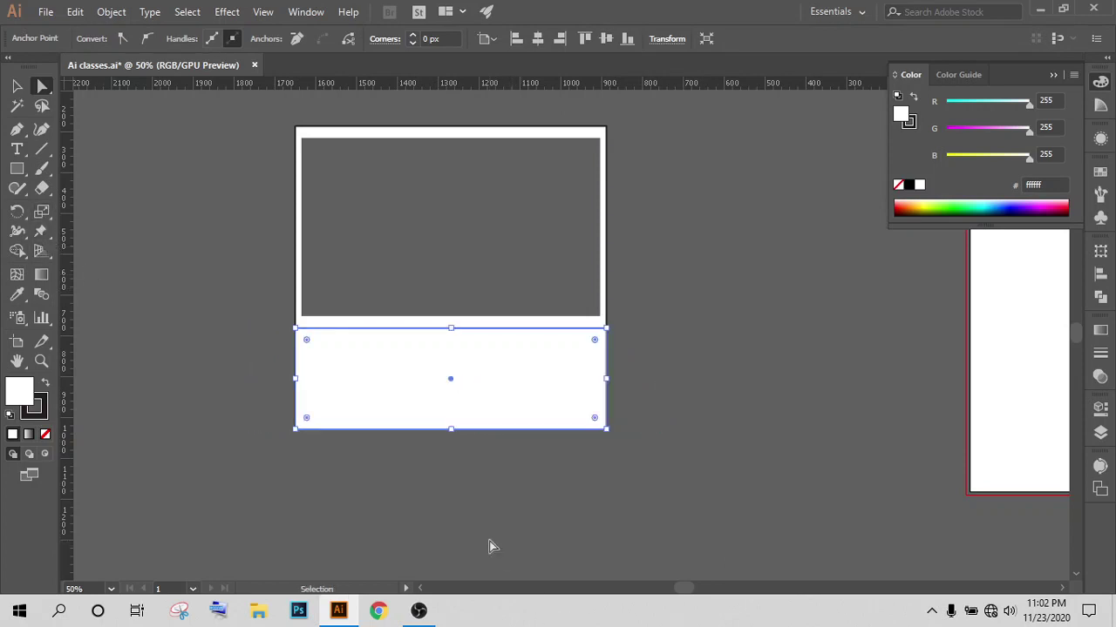
key(ctrl+z)
key(ctrl+shift+z)
key(ctrl+shift+z)
key(ctrl+shift+z)
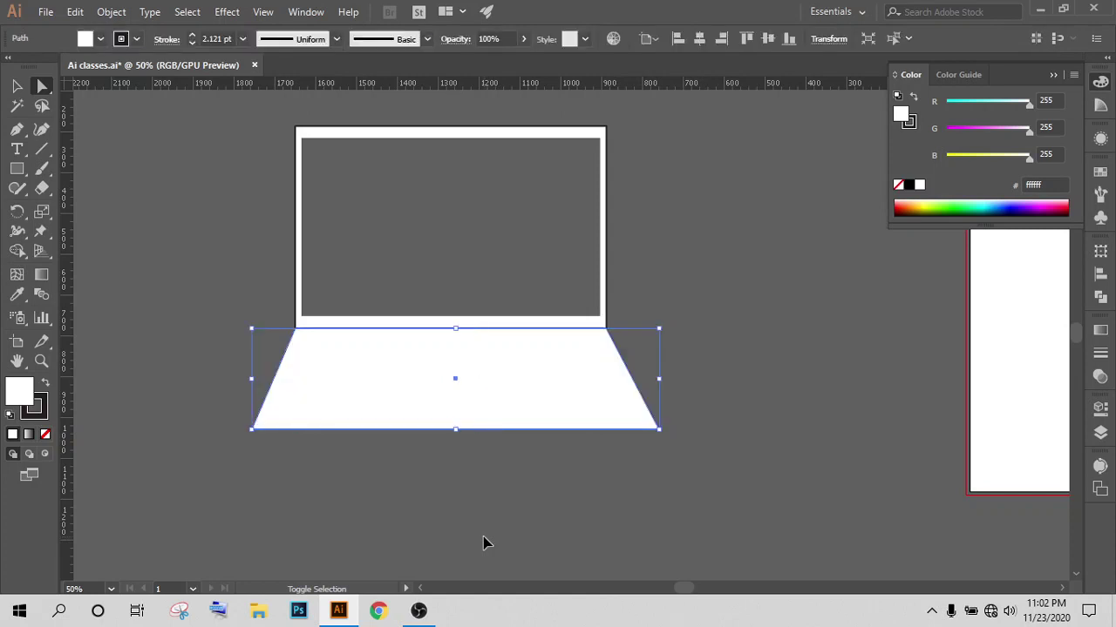
key(a)
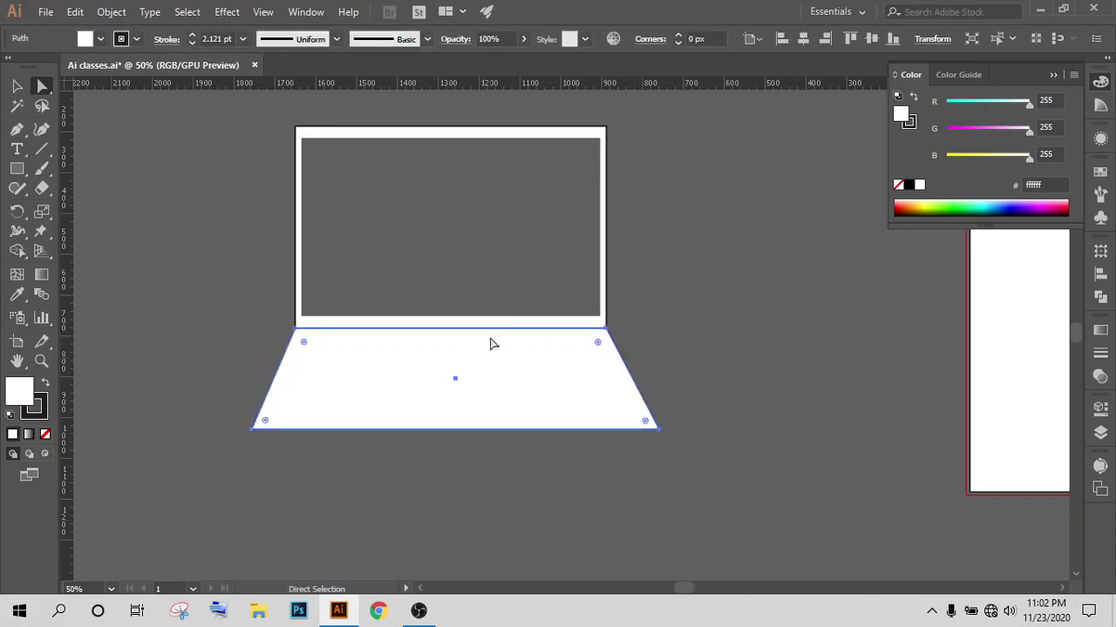
click(156, 132)
click(16, 86)
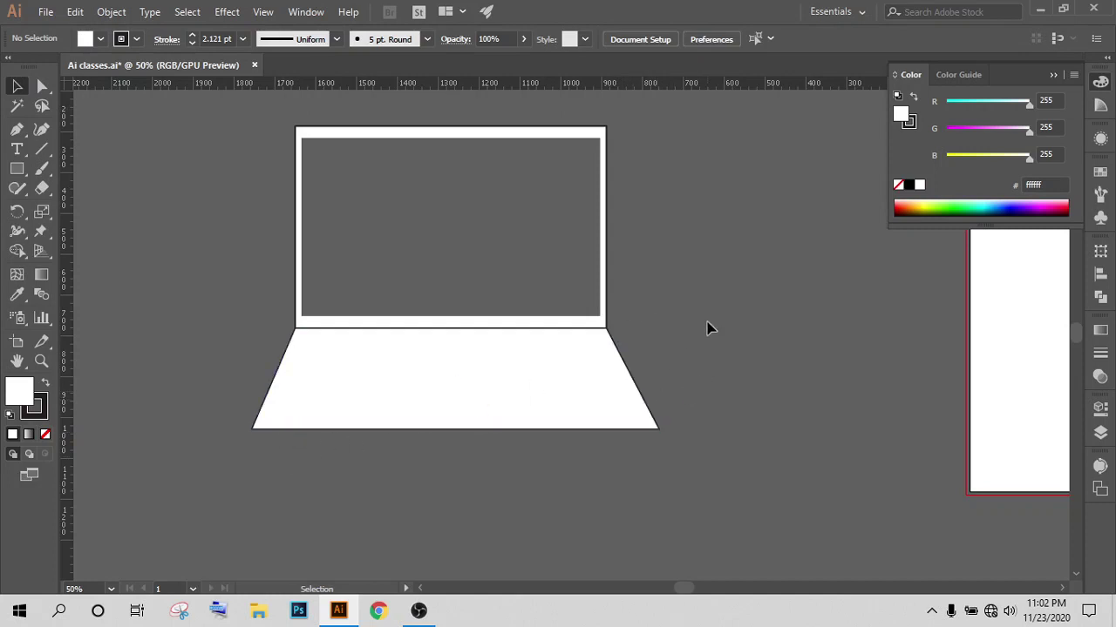
click(520, 418)
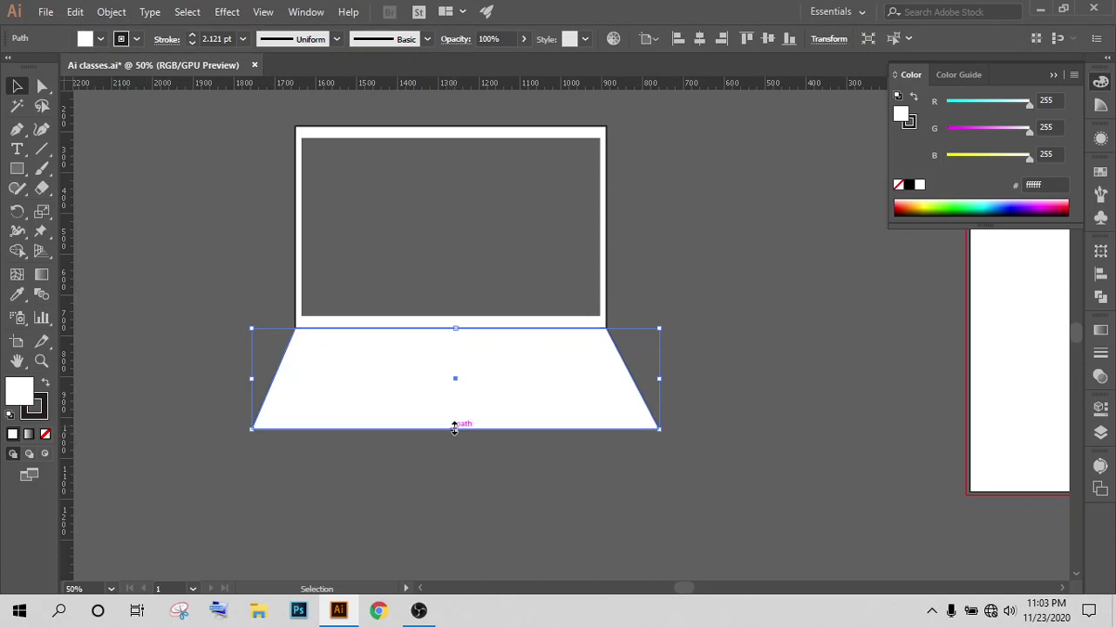
Step: Raise the base's bottom edge to flatten it to about 998 × 154 px
drag(455, 427, 455, 384)
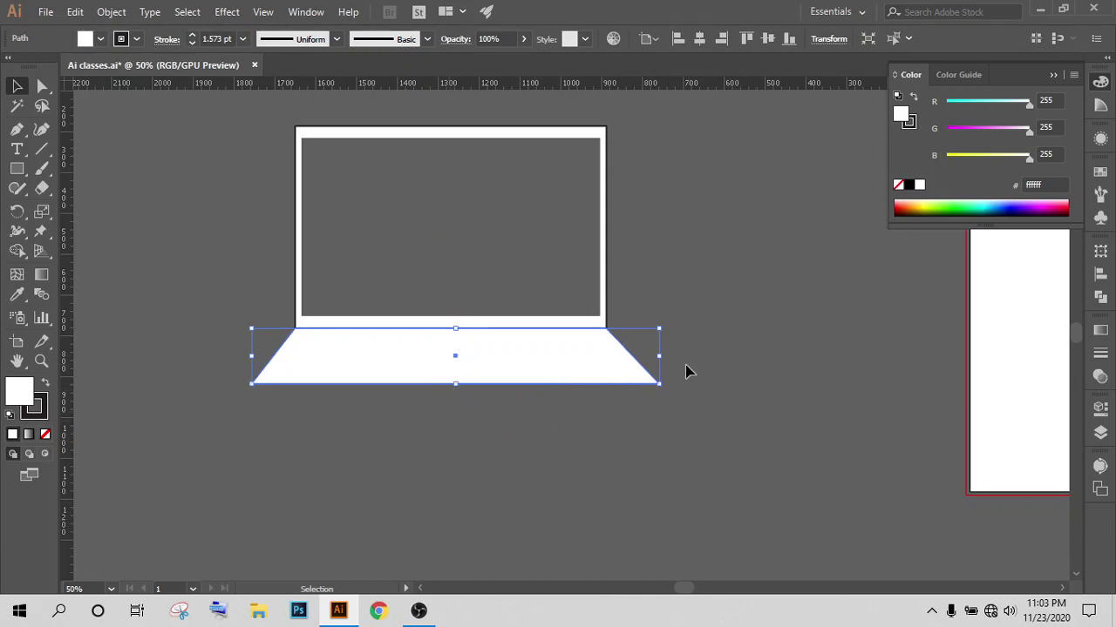
drag(454, 386, 455, 389)
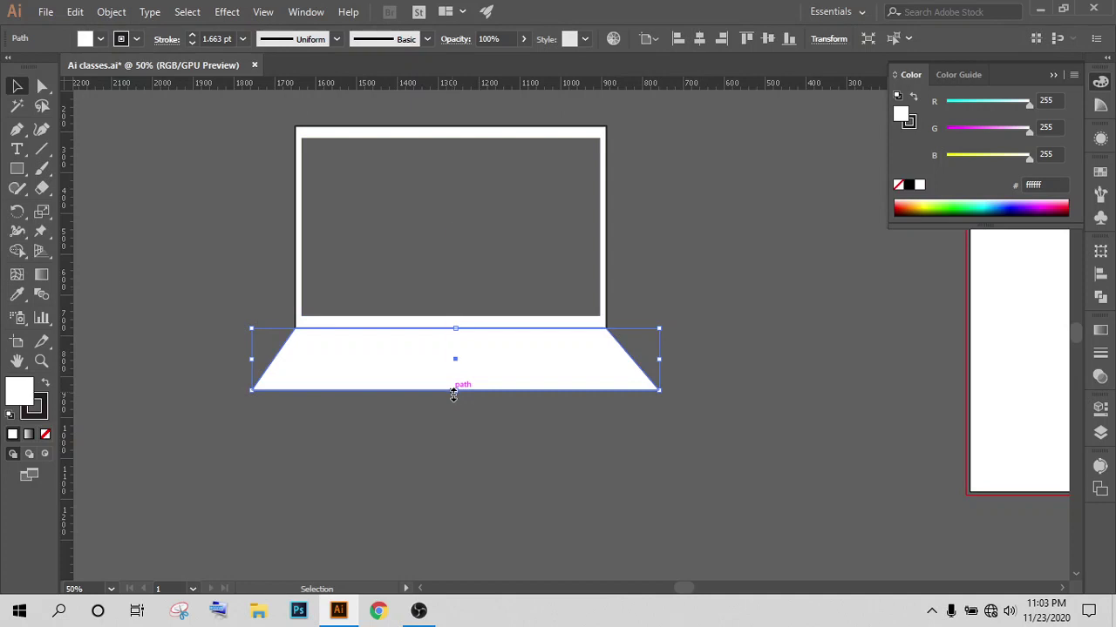
drag(453, 394, 453, 398)
click(776, 337)
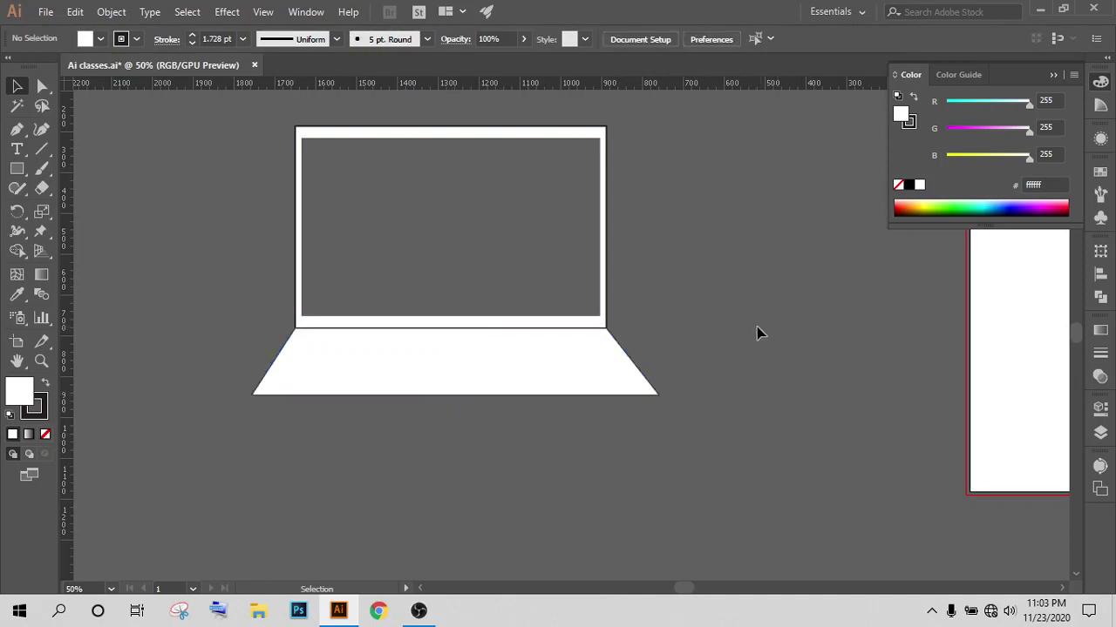
click(401, 385)
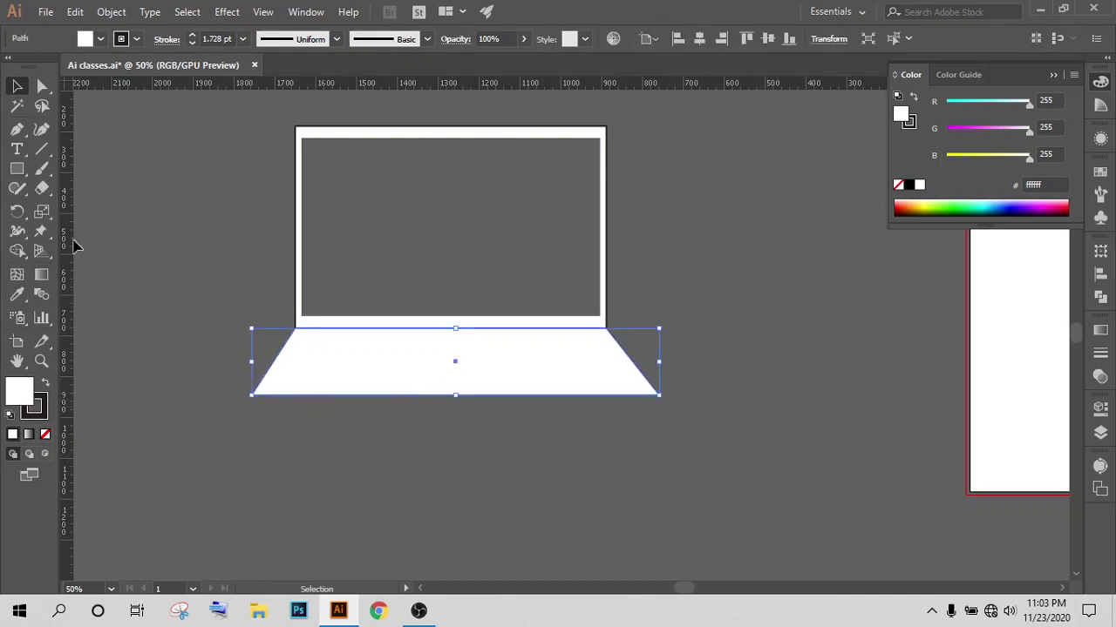
click(42, 85)
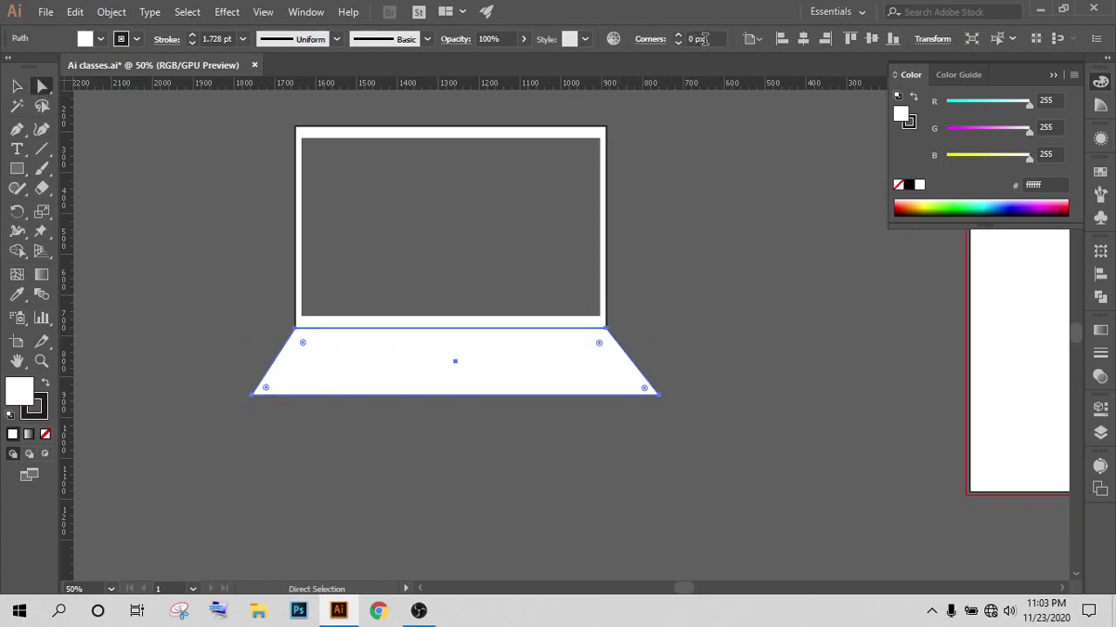
Step: Finish rounding the laptop base's corners and deselect it
scroll(704, 38, up, 3)
scroll(703, 39, up, 4)
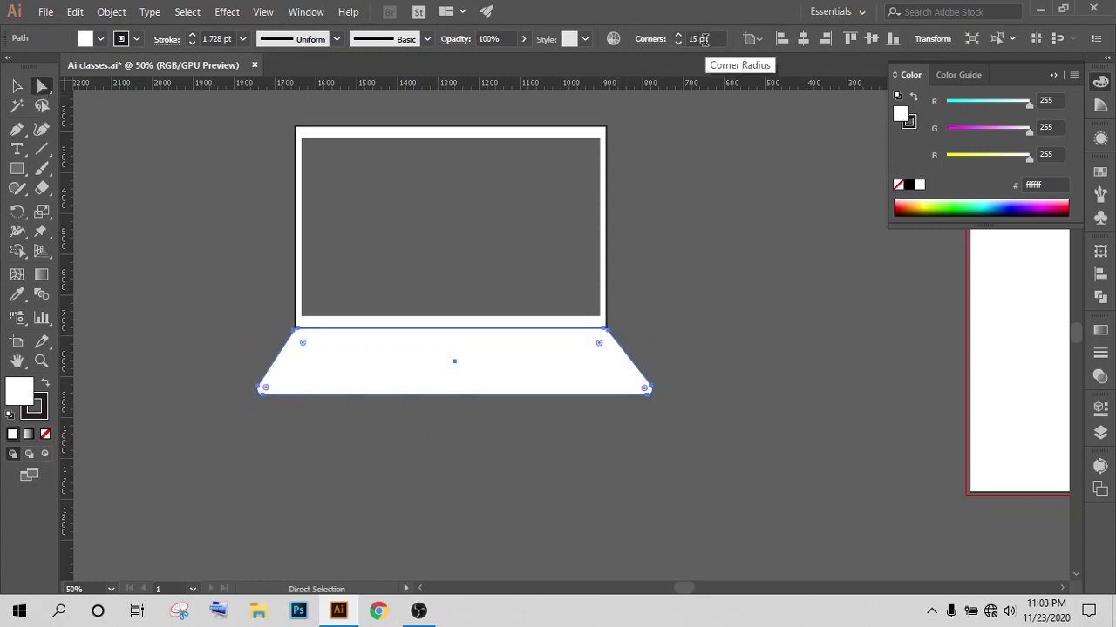
scroll(703, 39, up, 3)
scroll(703, 39, up, 2)
click(723, 230)
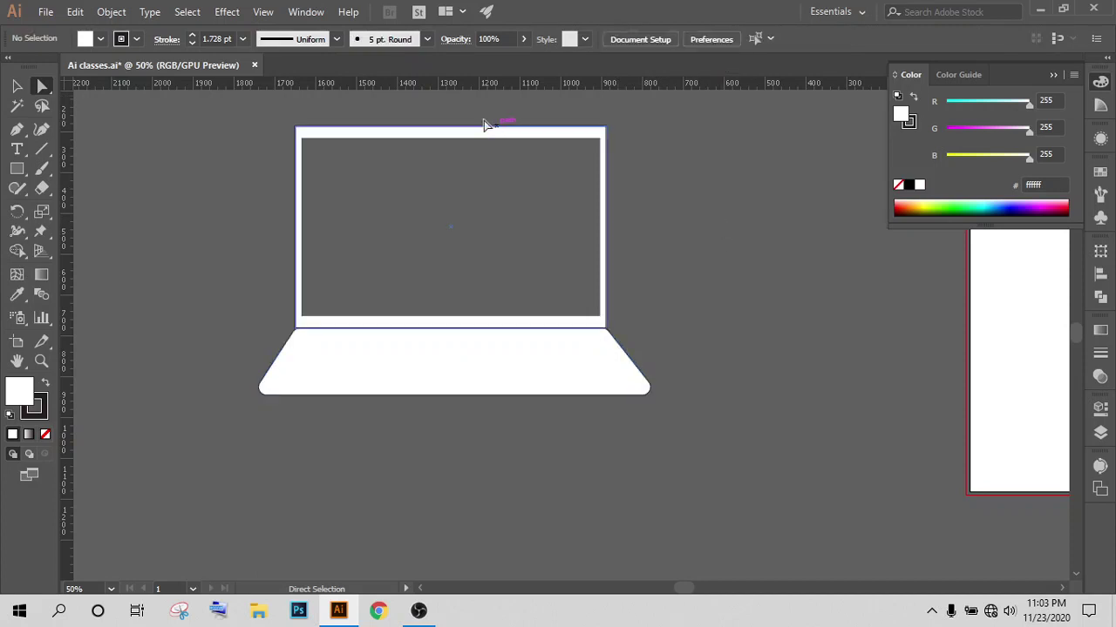
Step: Give the laptop's white screen frame 30 px rounded corners
click(482, 135)
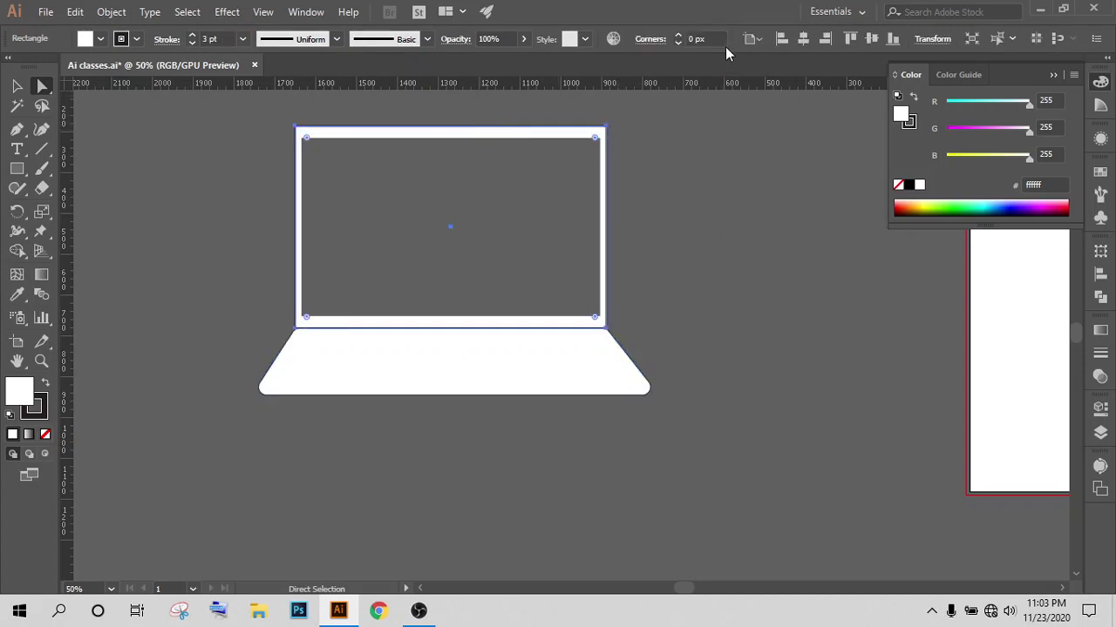
scroll(703, 39, up, 5)
scroll(703, 40, up, 6)
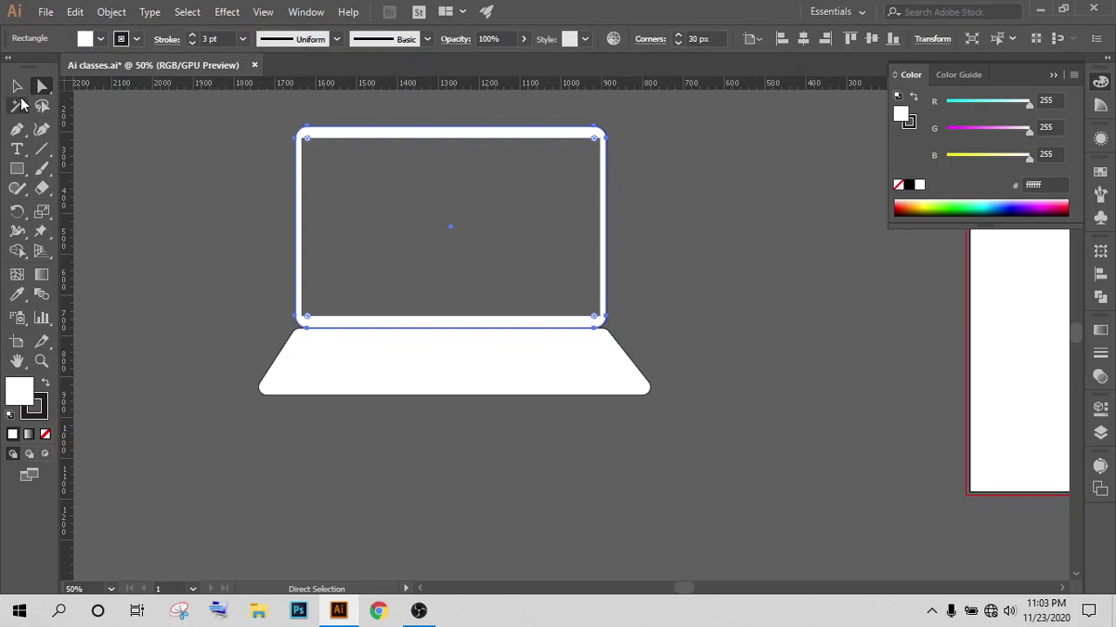
click(17, 86)
click(207, 261)
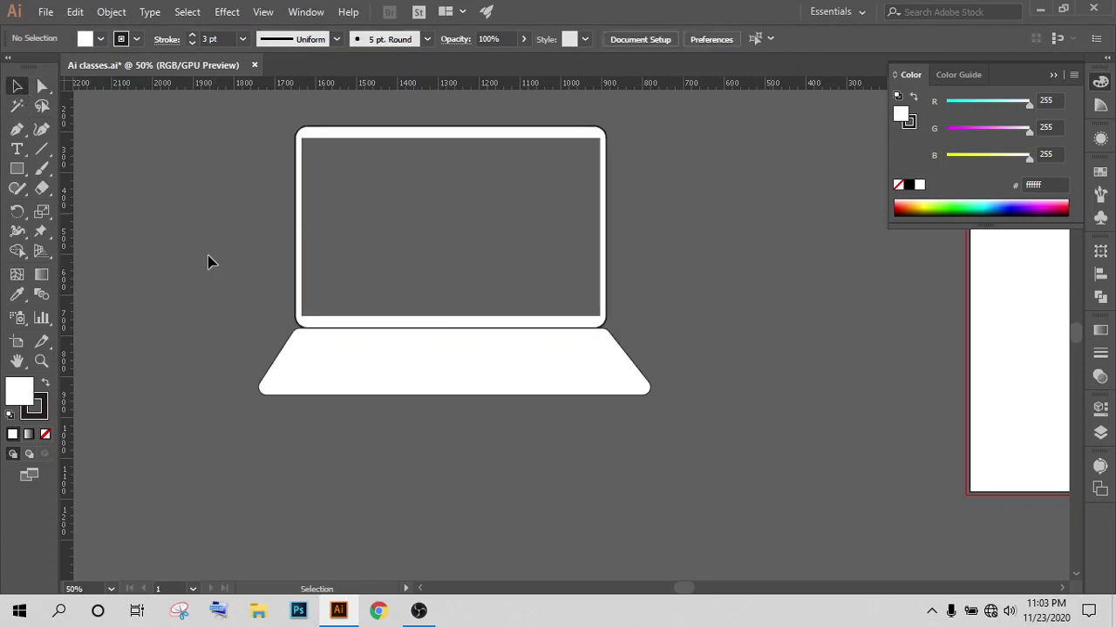
click(415, 371)
Step: Nudge the laptop base up and slightly left so it sits centred under the screen
key(Up)
key(Up)
key(Up)
key(Up)
key(Up)
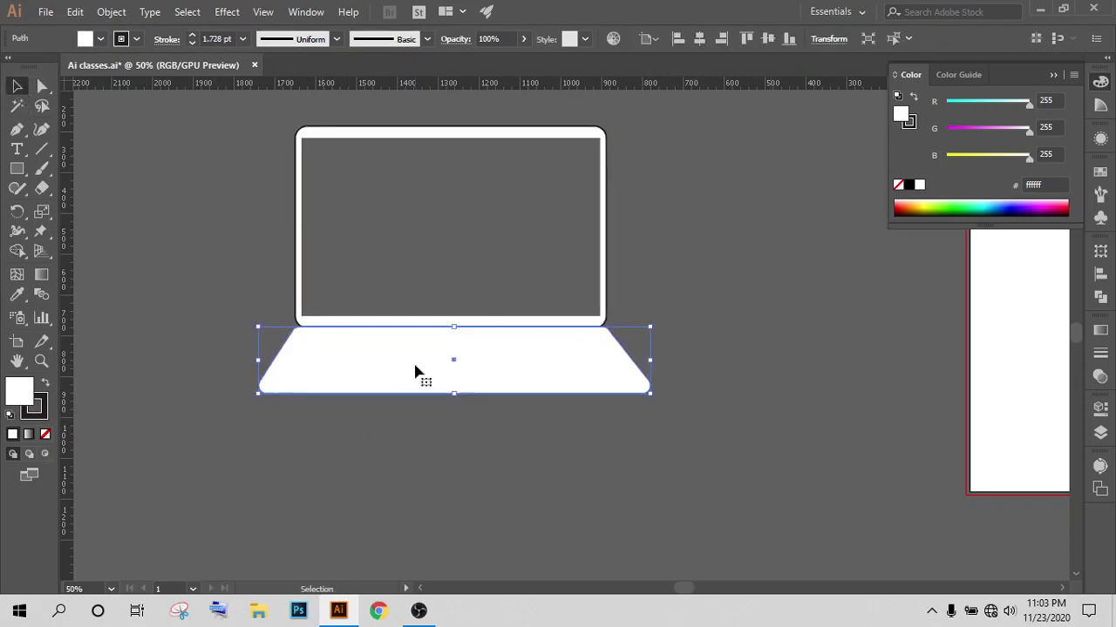
key(Up)
key(Up)
key(Up)
key(Up)
key(Up)
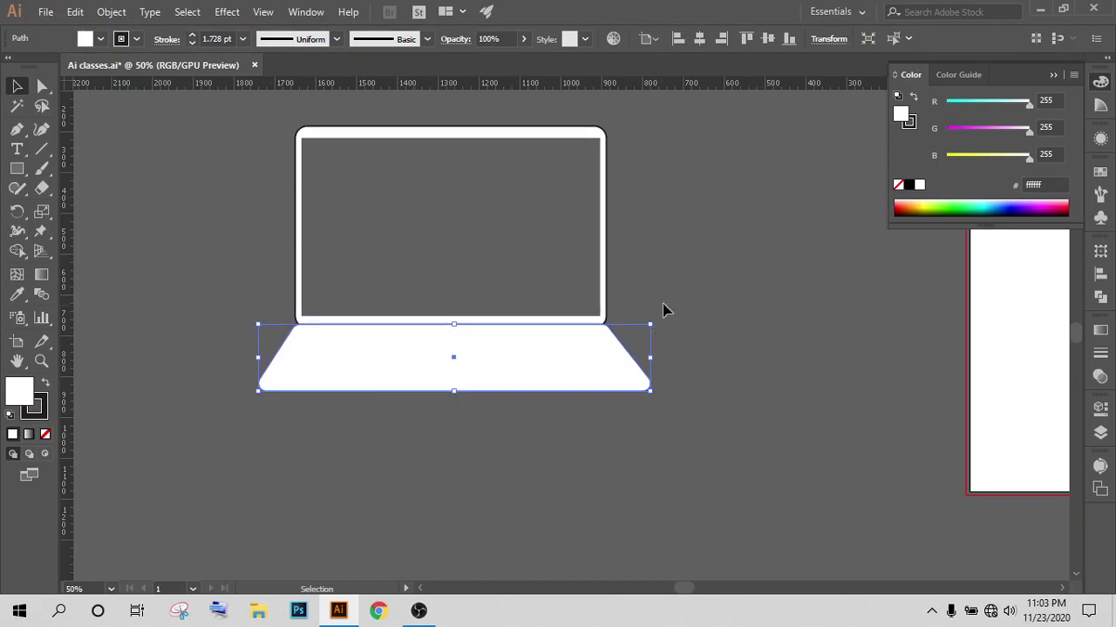
click(572, 513)
click(493, 361)
key(Left)
key(Left)
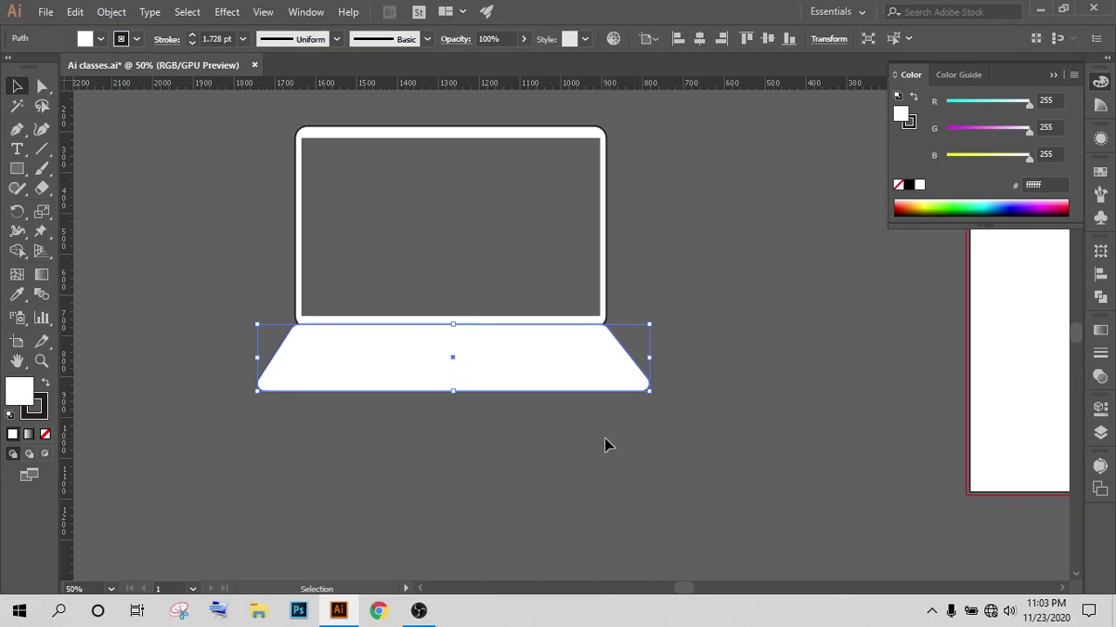
Step: Add a trackpad: a shrunken in-place copy of the base filled with the screen's grey #606060
key(a)
key(v)
drag(653, 324, 554, 349)
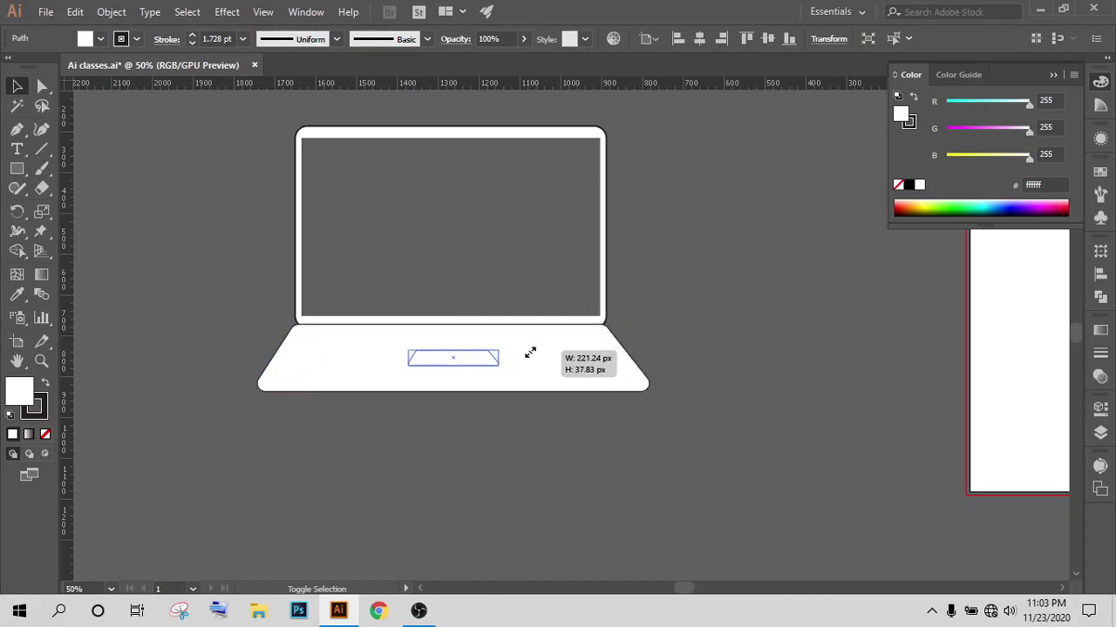
drag(555, 349, 517, 351)
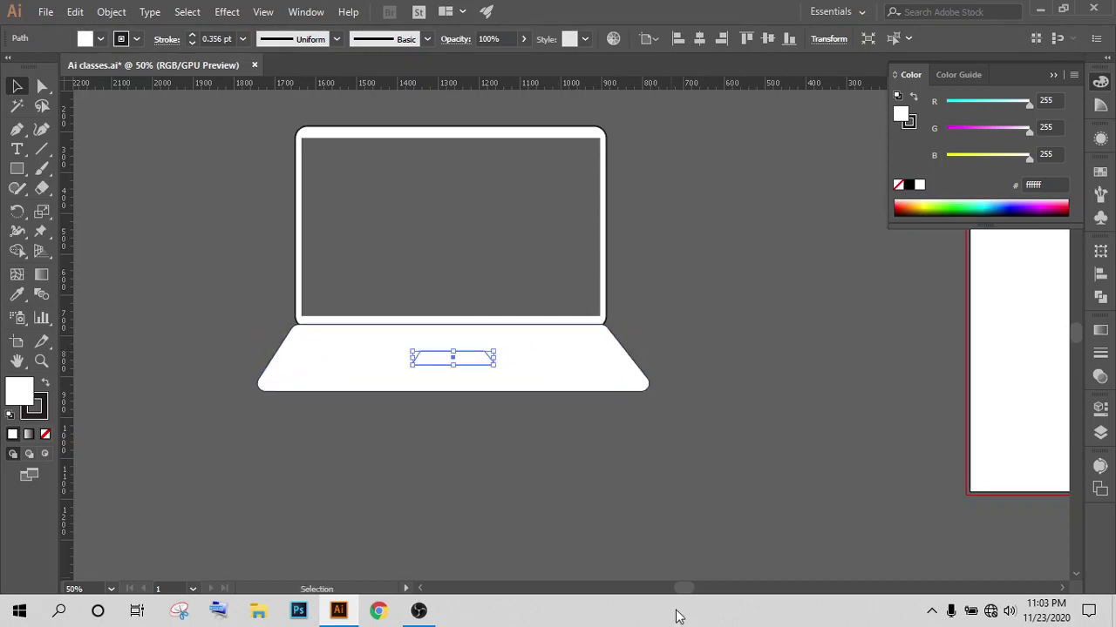
key(i)
click(415, 219)
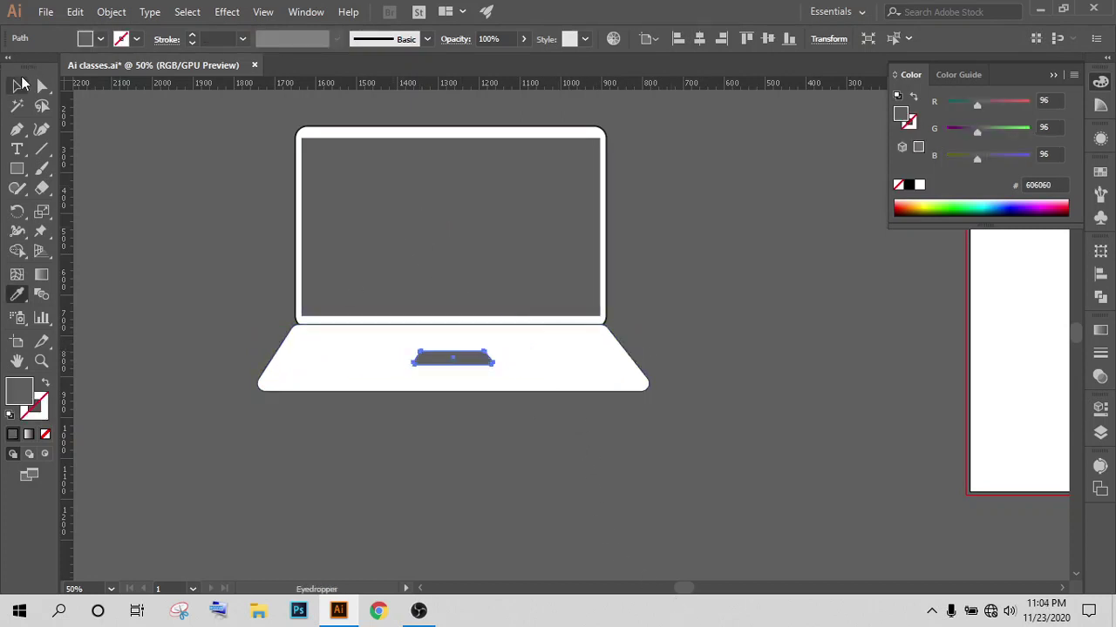
click(18, 85)
Step: Drag the grey trackpad lower on the base toward its front edge and deselect it
click(758, 277)
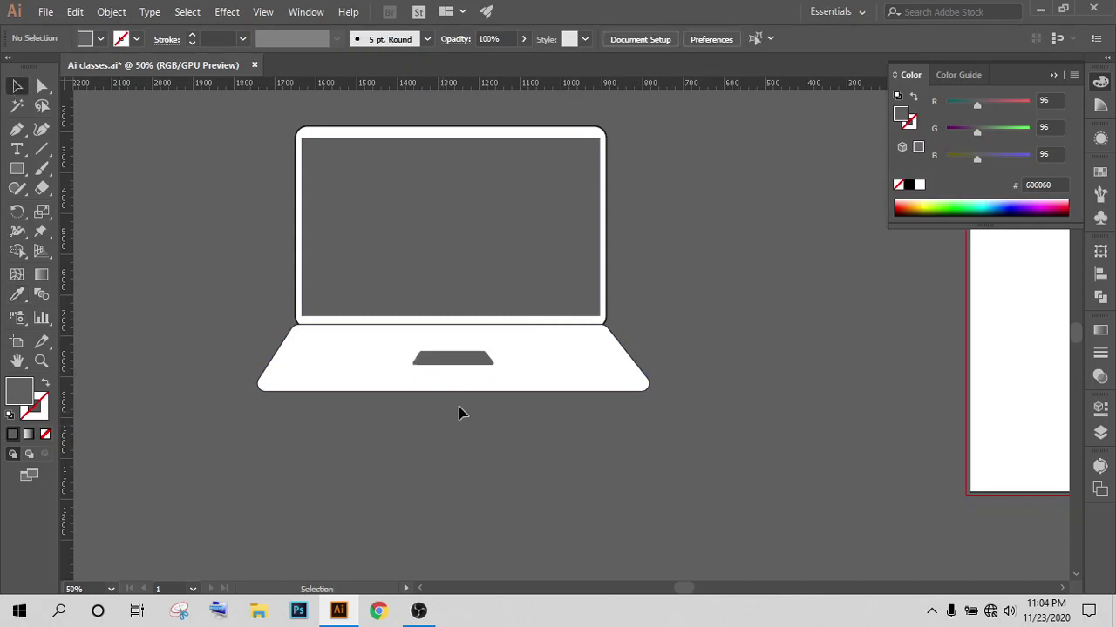
scroll(457, 361, up, 3)
scroll(453, 364, up, 1)
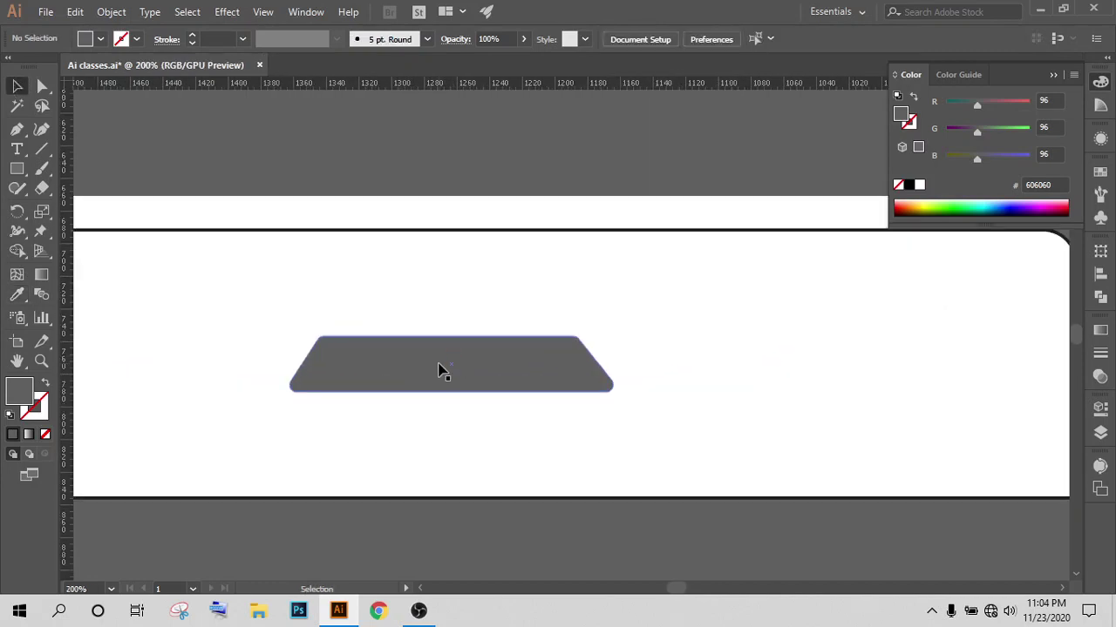
scroll(441, 371, down, 4)
drag(441, 374, 436, 408)
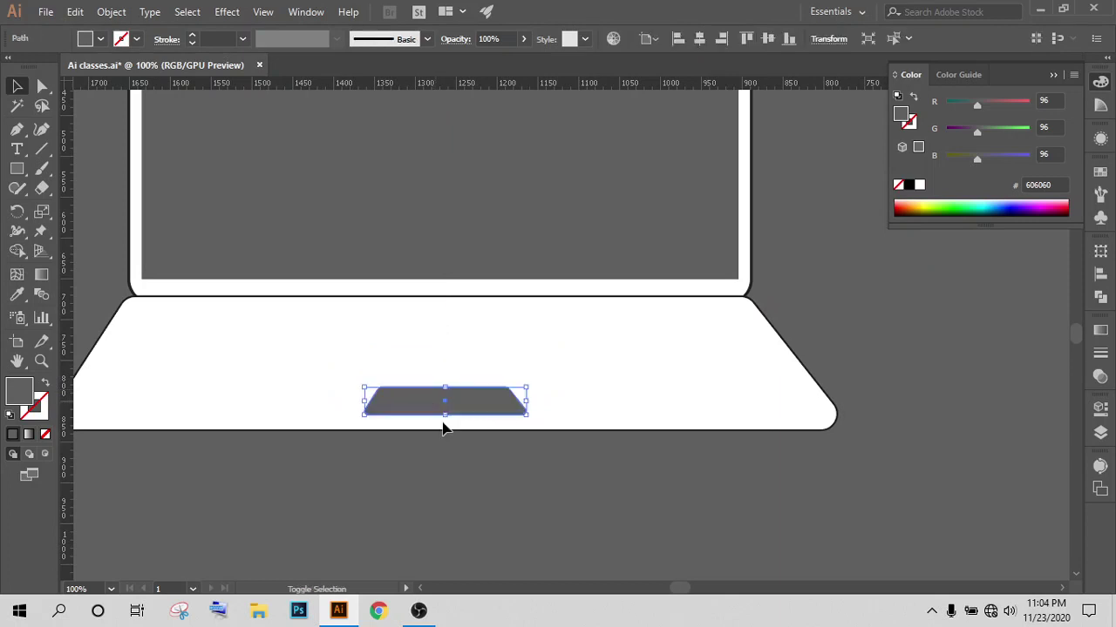
click(633, 464)
scroll(680, 480, down, 2)
scroll(682, 483, down, 1)
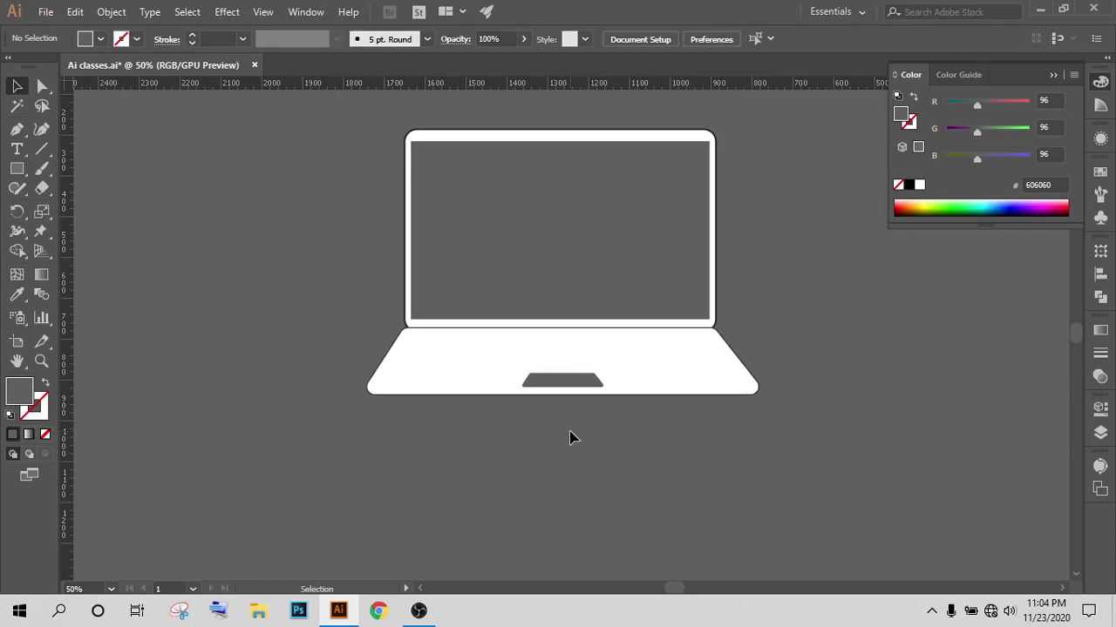
scroll(571, 209, up, 1)
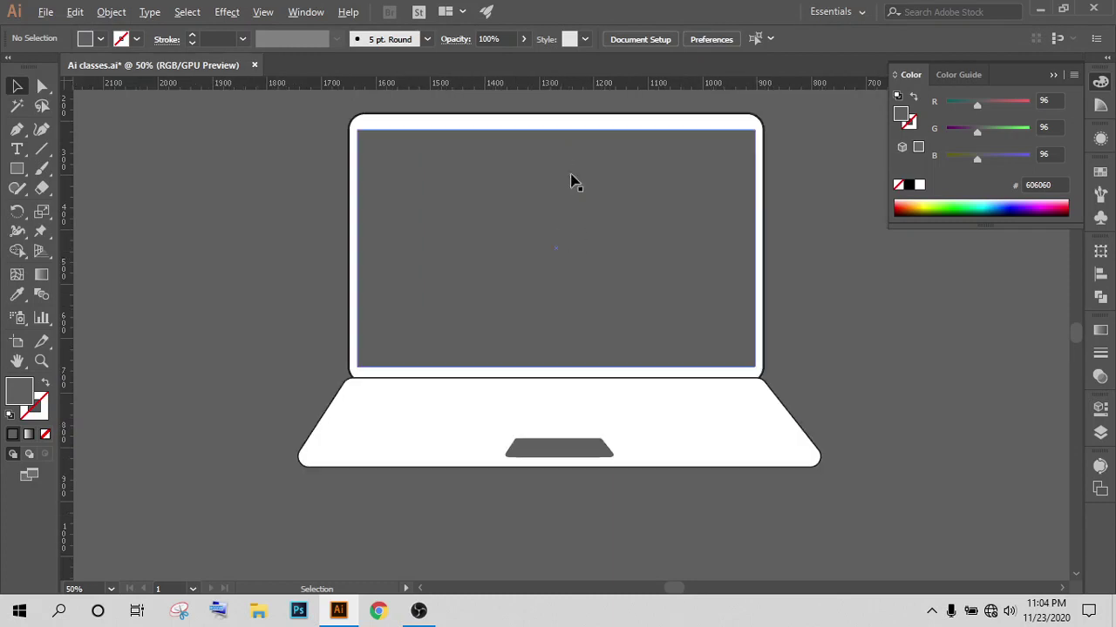
scroll(562, 166, up, 1)
scroll(560, 153, up, 1)
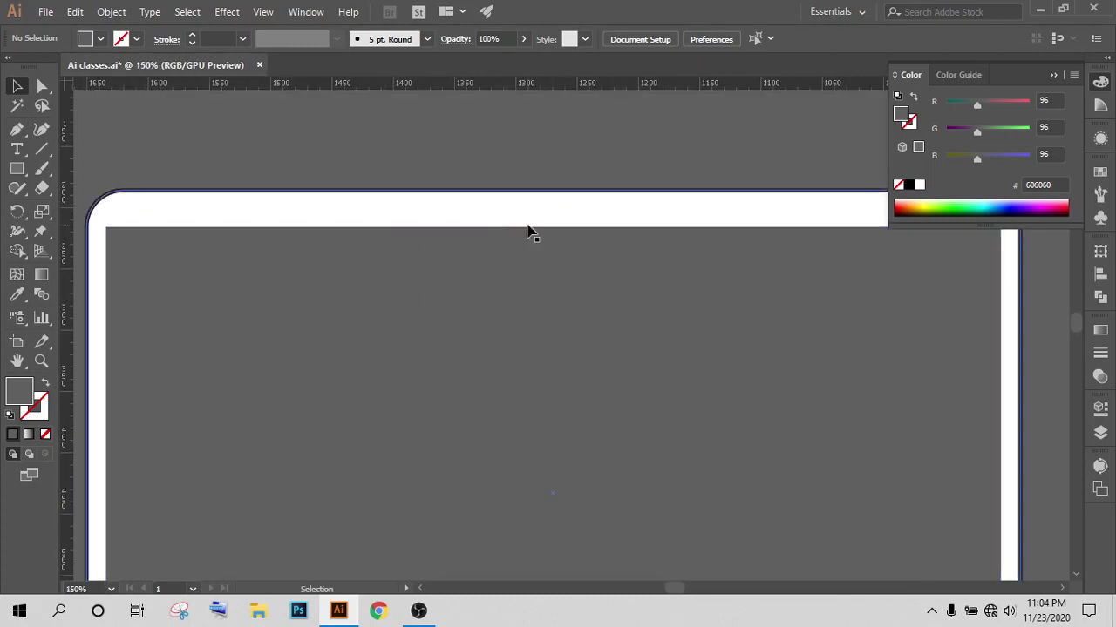
scroll(523, 233, down, 1)
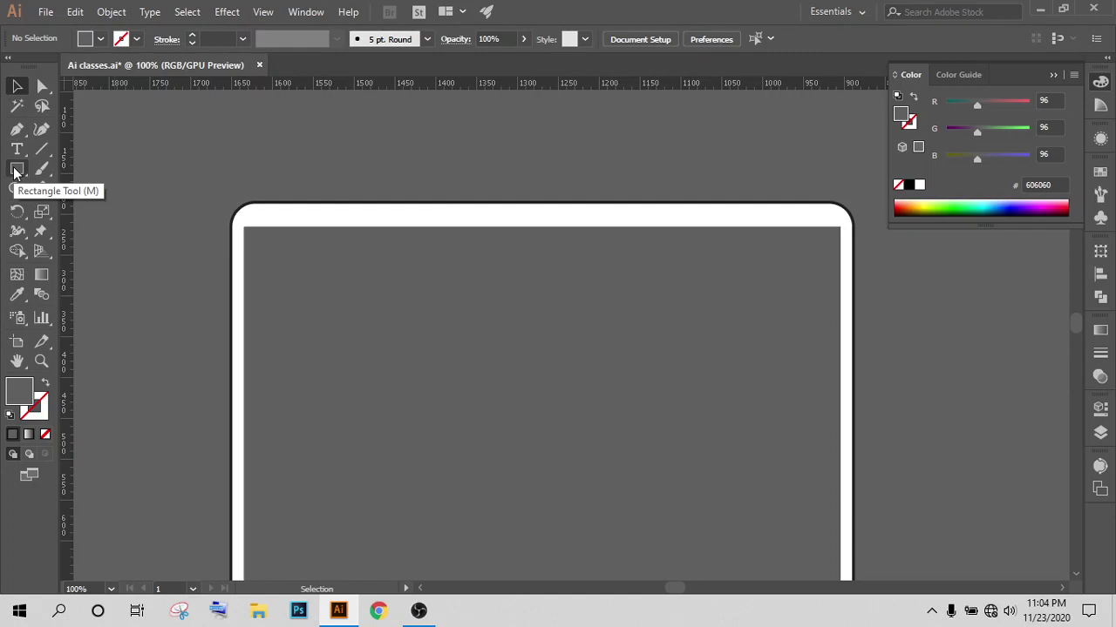
Step: Draw a camera circle about 12 px wide at the top centre of the screen frame
right_click(15, 173)
click(81, 213)
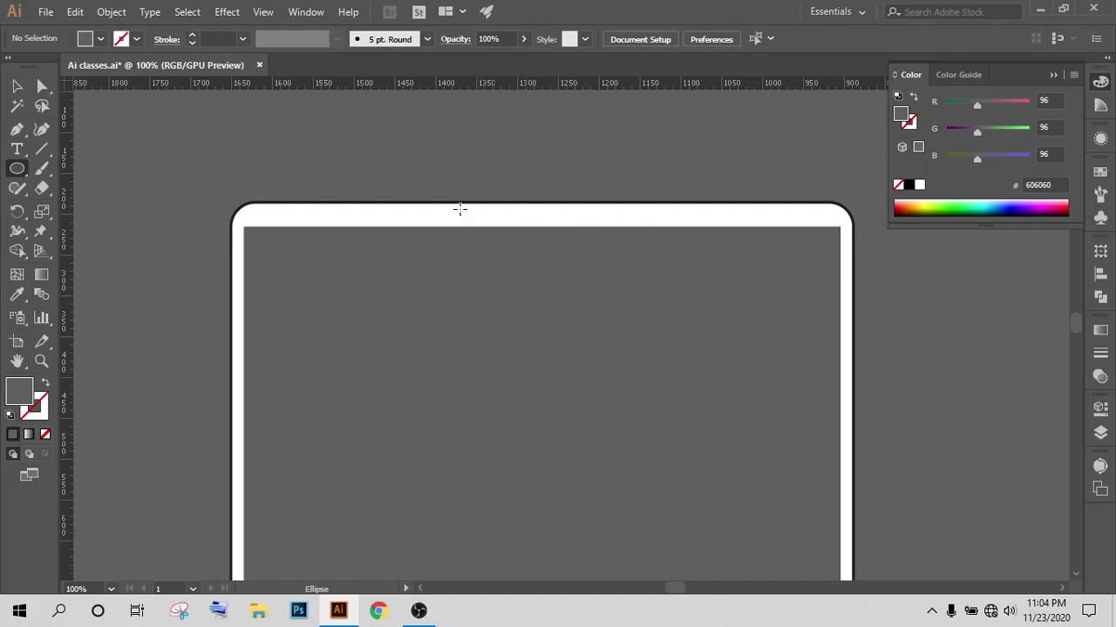
scroll(567, 435, down, 1)
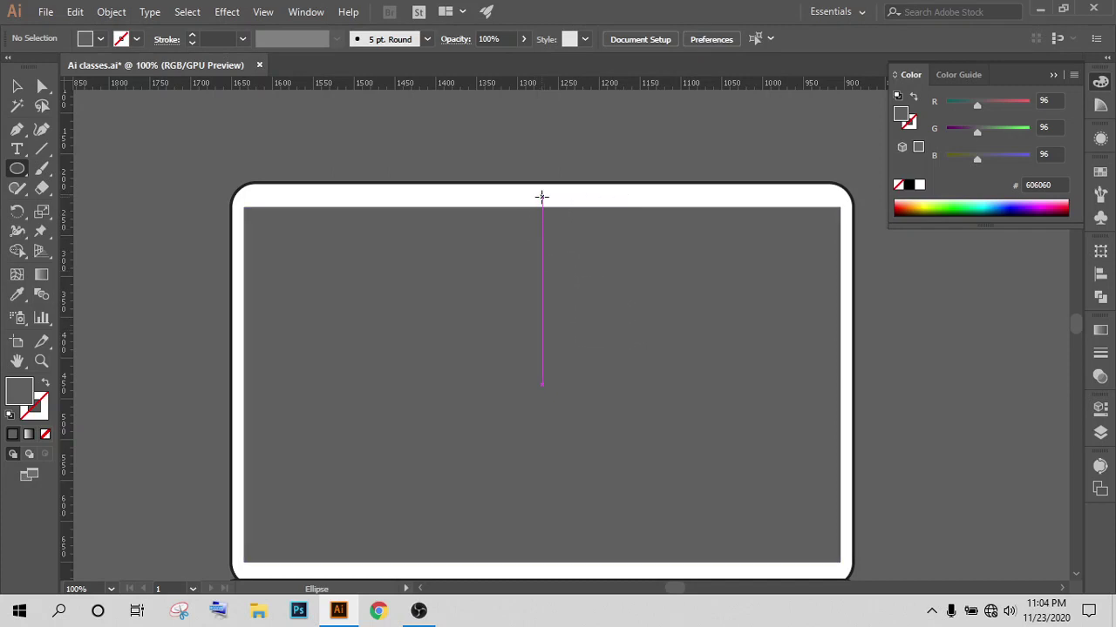
drag(541, 197, 552, 206)
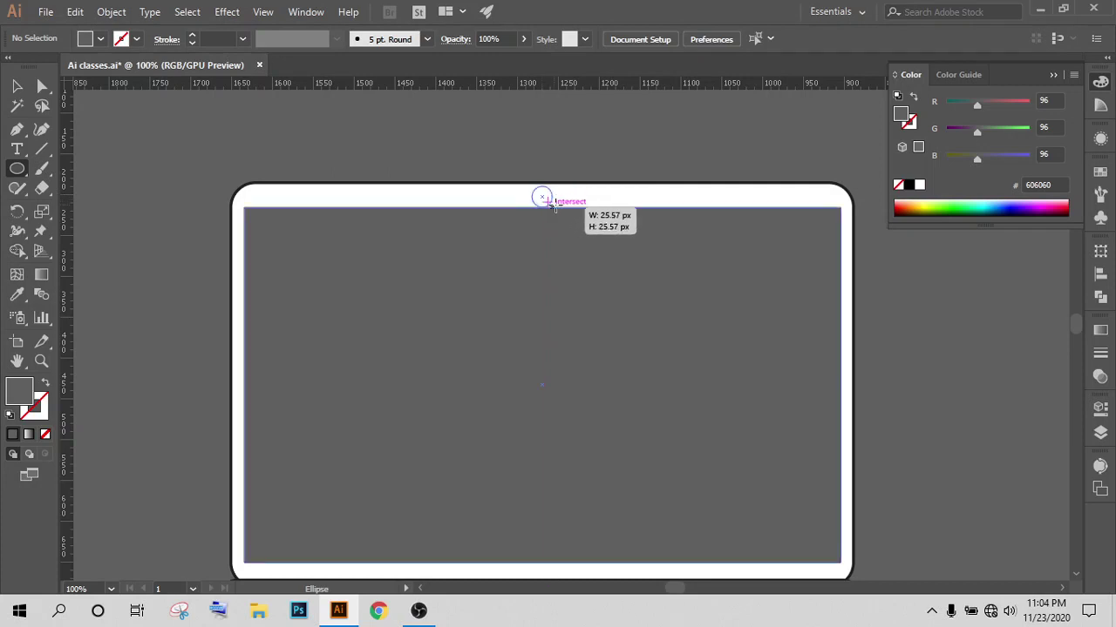
drag(549, 205, 545, 199)
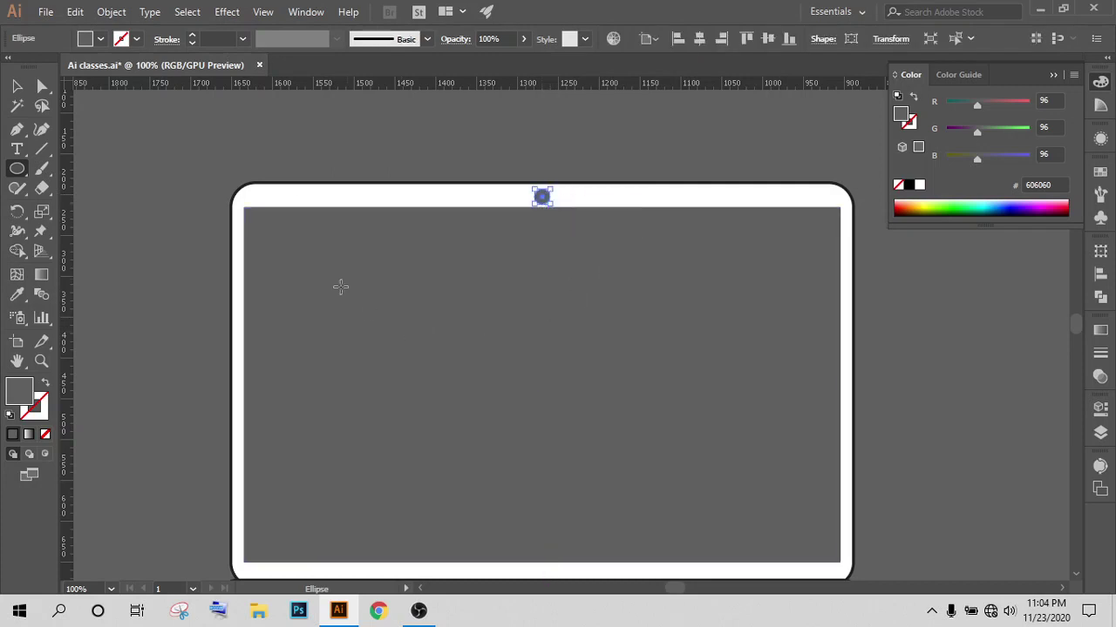
key(v)
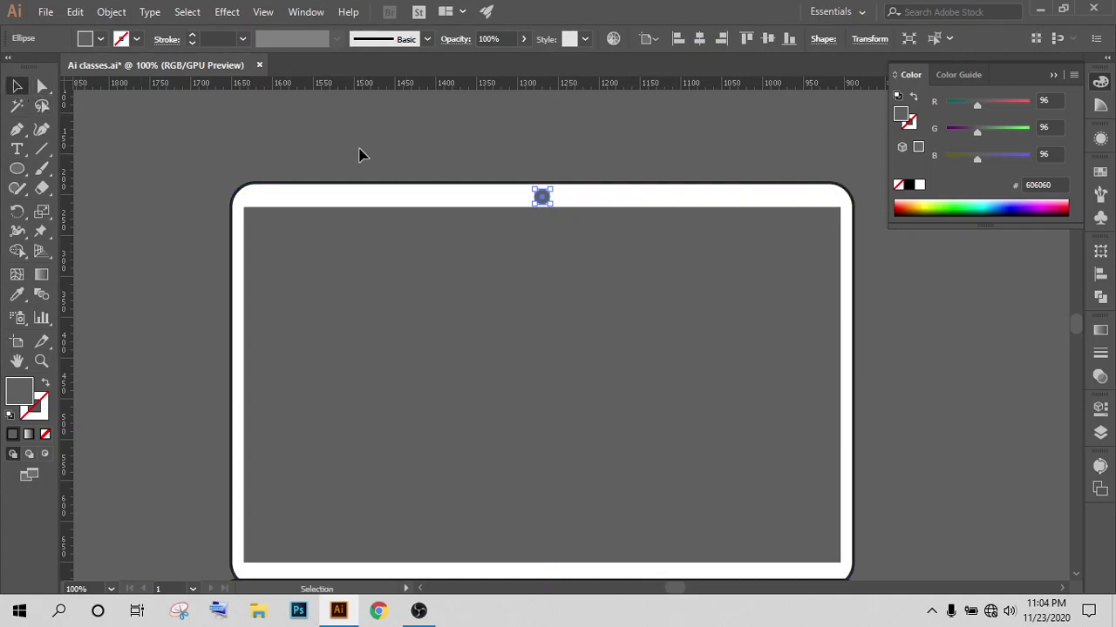
click(361, 157)
Step: Duplicate the camera dot to its right and left as two smaller flanking dots
scroll(575, 187, up, 2)
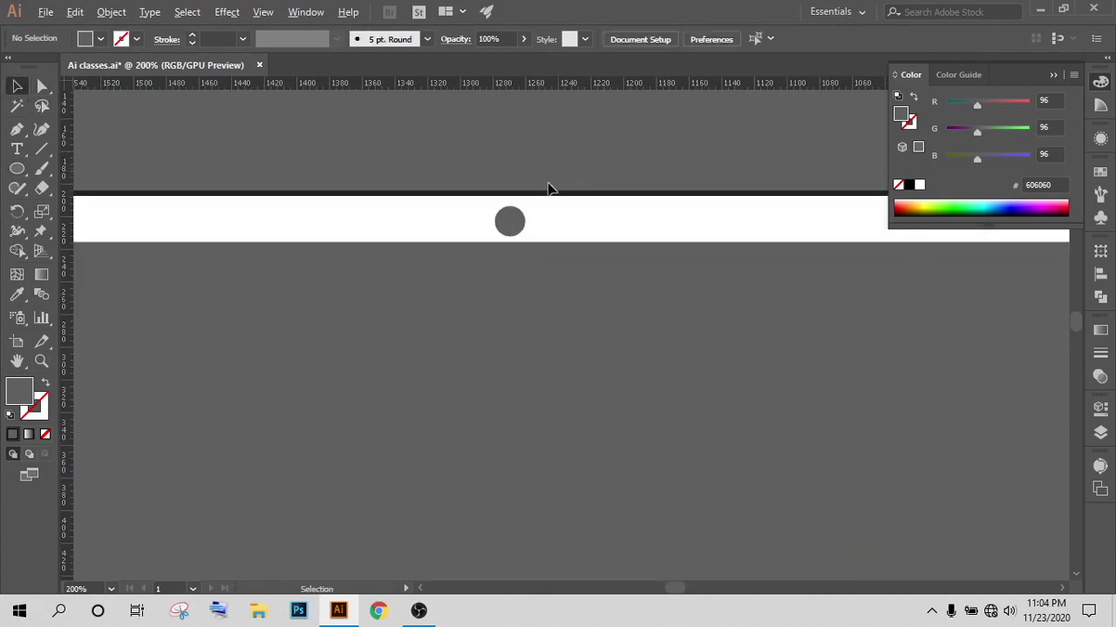
click(510, 229)
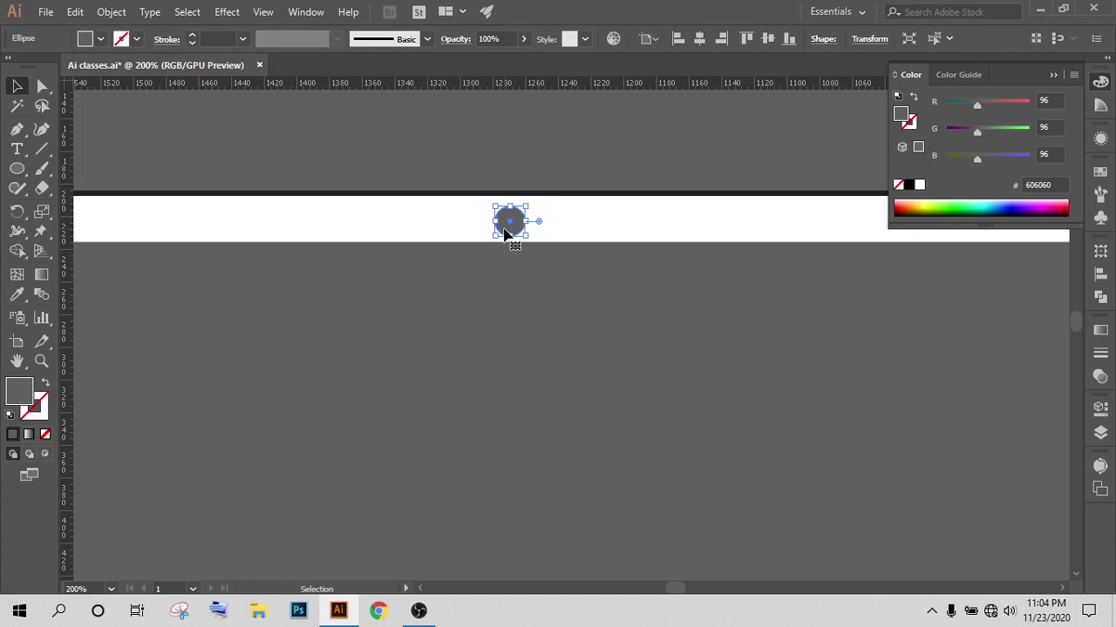
drag(505, 233, 572, 232)
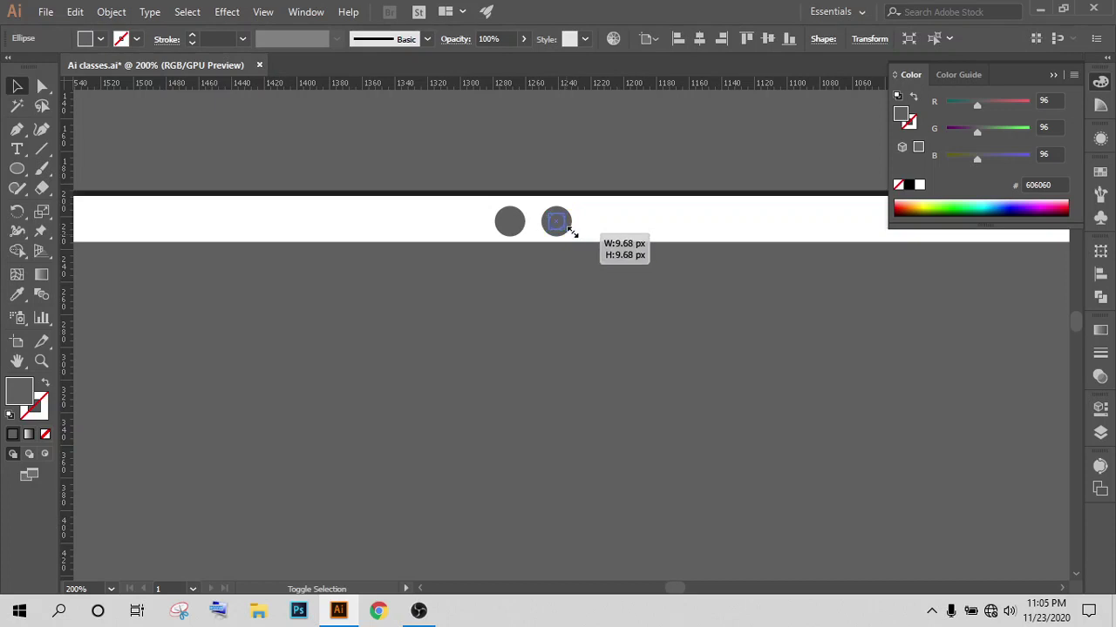
mouse_move(565, 228)
mouse_down()
mouse_move(448, 229)
mouse_move(458, 229)
mouse_up()
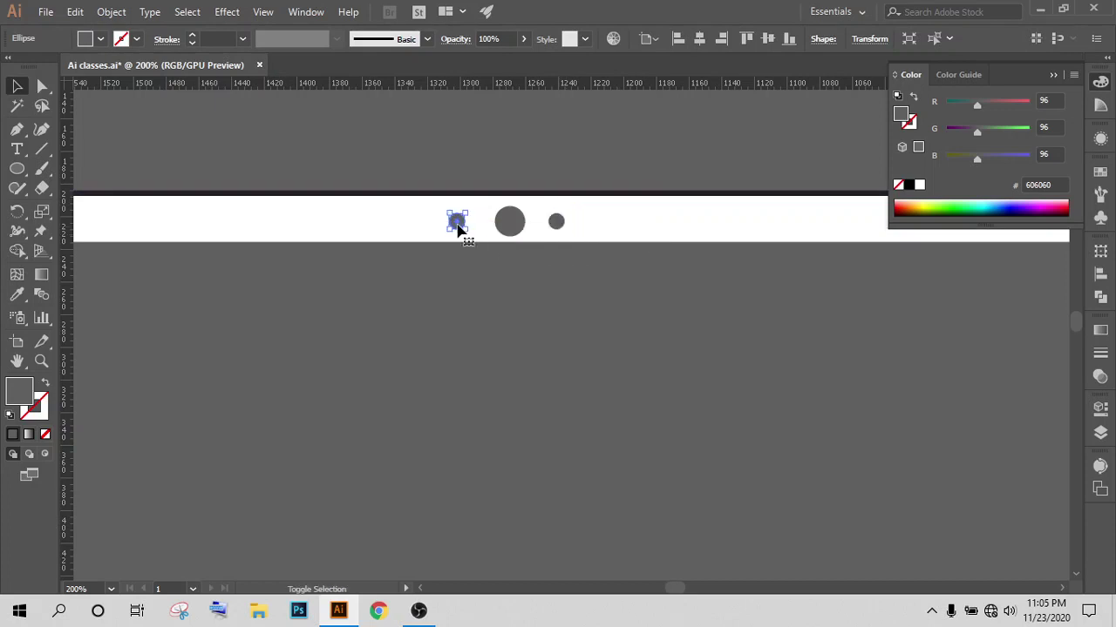
click(623, 173)
scroll(624, 173, down, 2)
scroll(688, 323, down, 2)
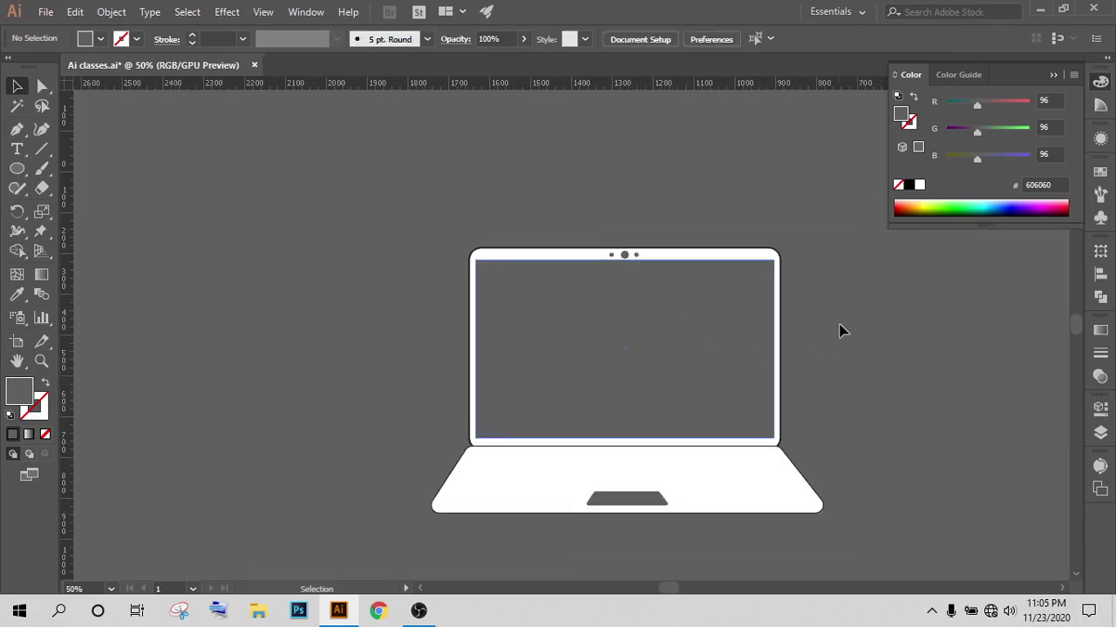
Step: Stretch the laptop base slightly taller by pulling its bottom edge down
scroll(757, 390, down, 1)
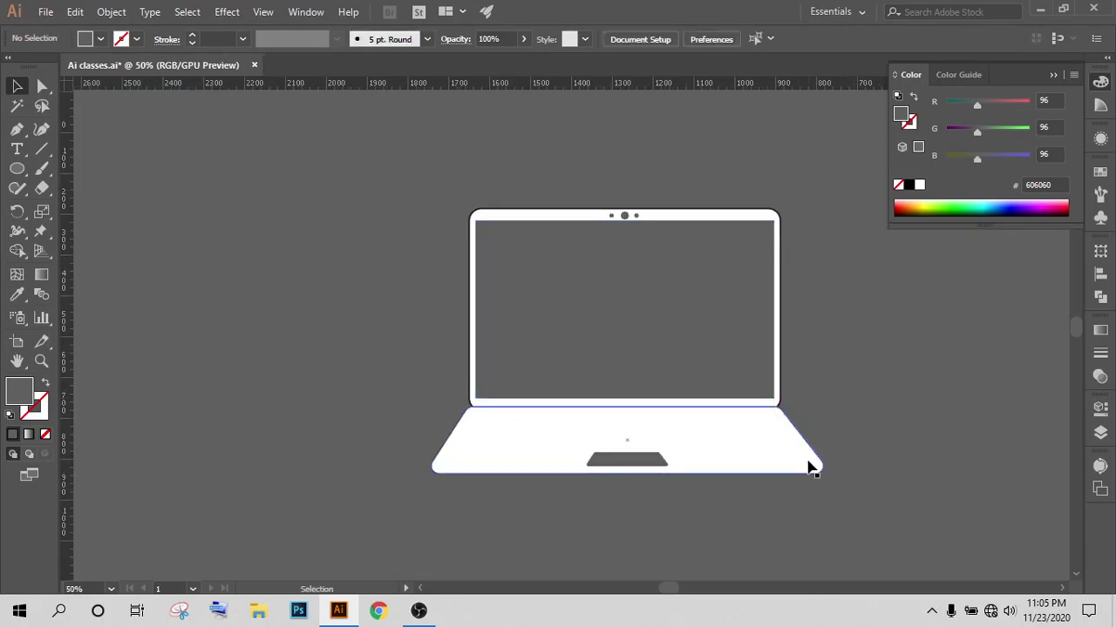
click(745, 471)
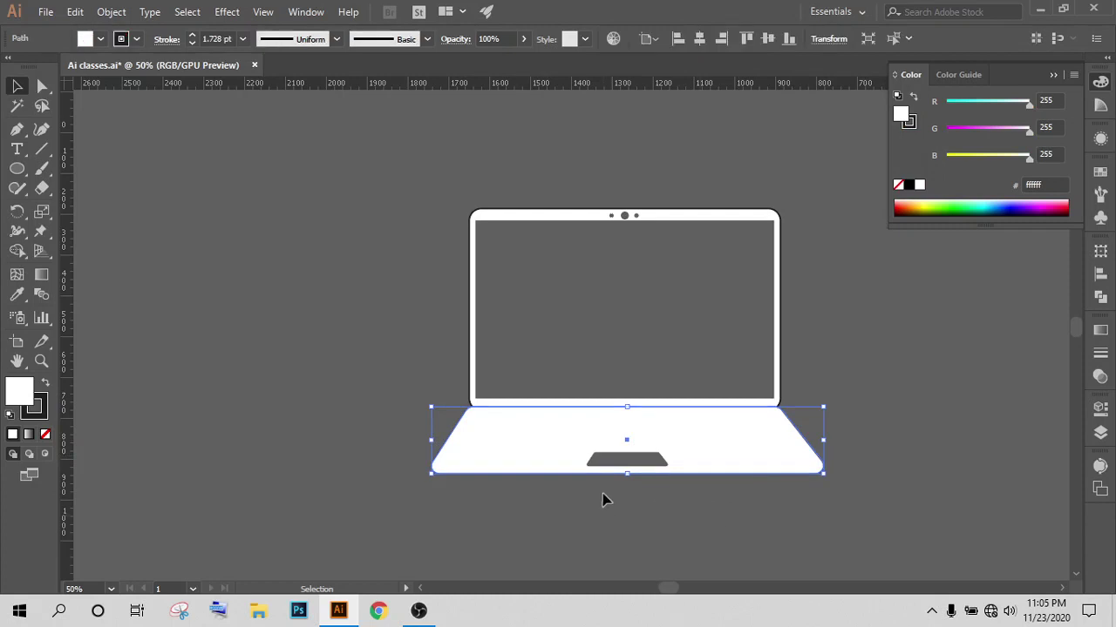
drag(628, 478, 629, 489)
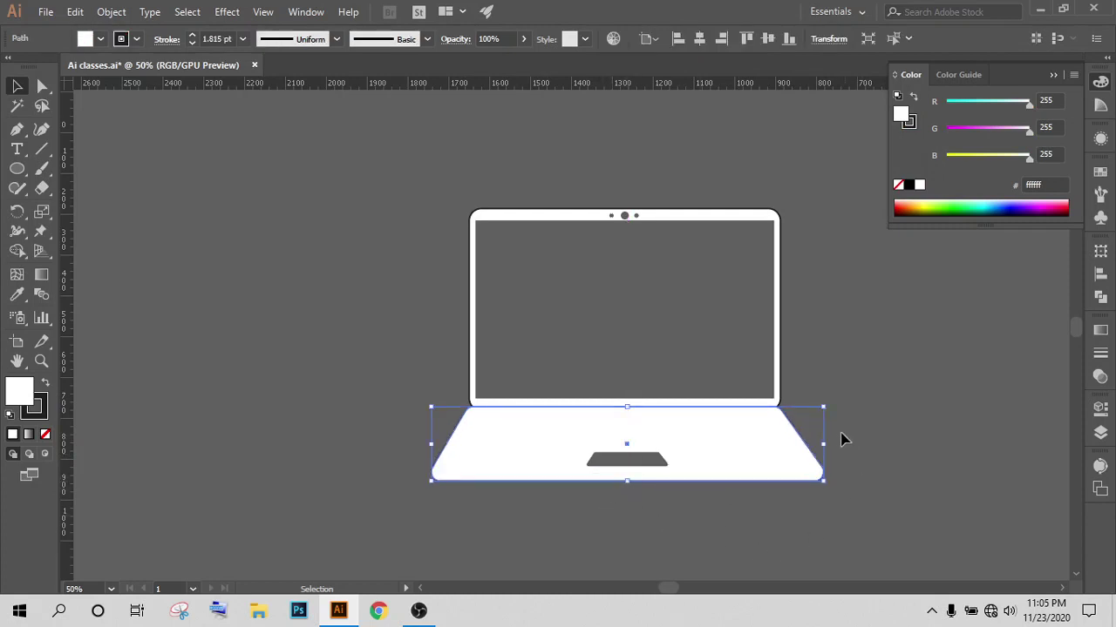
Step: Nudge the trackpad down two steps, nearer the base's front edge
click(871, 383)
click(630, 464)
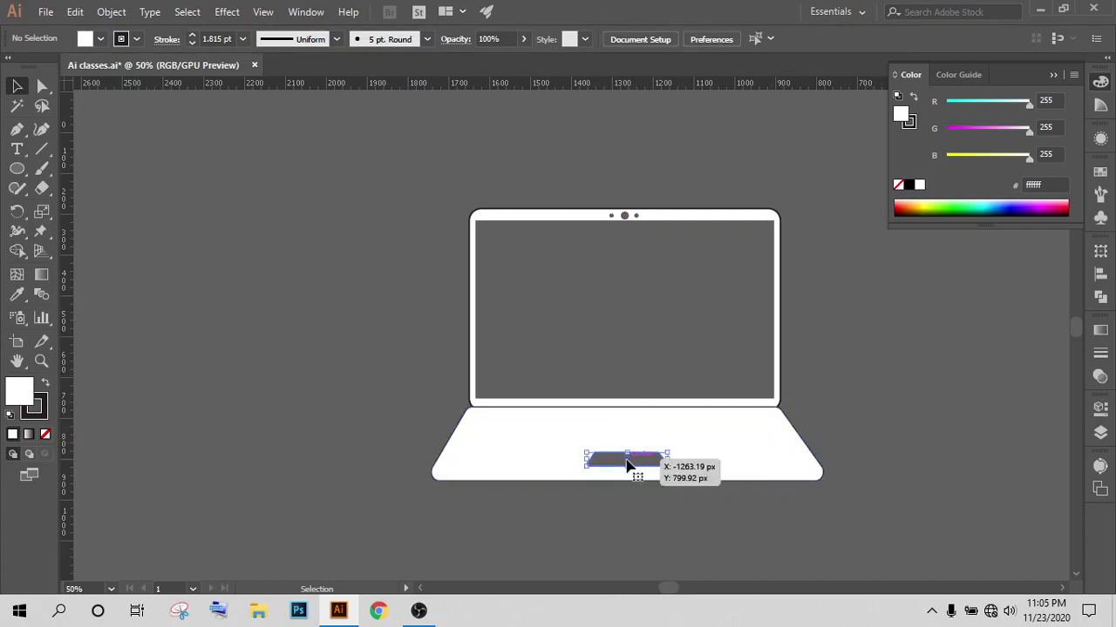
key(Down)
key(Down)
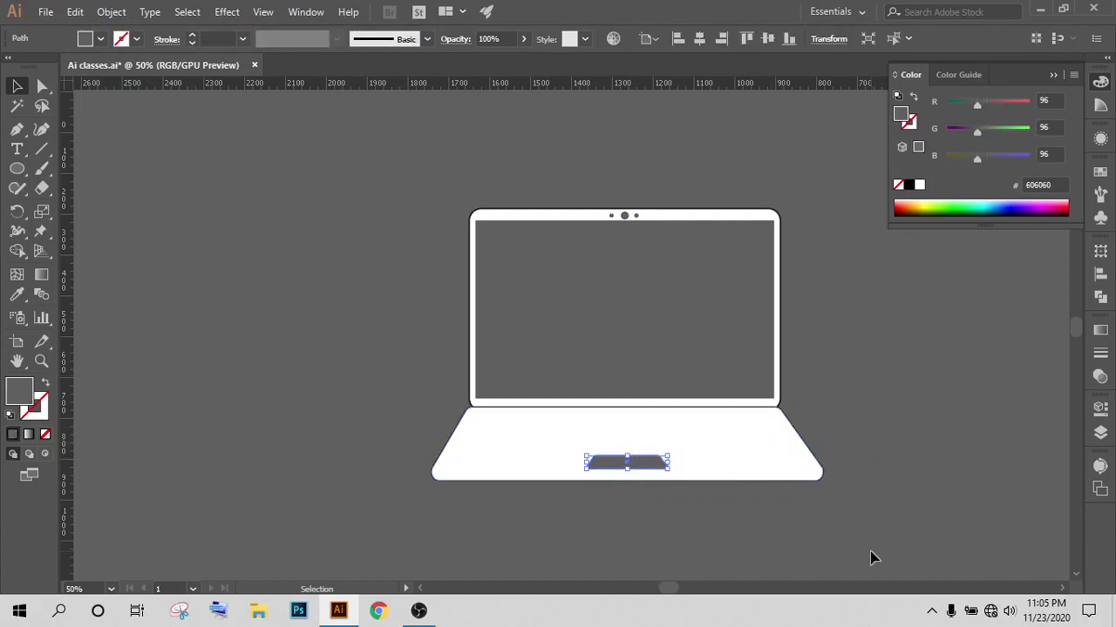
key(Down)
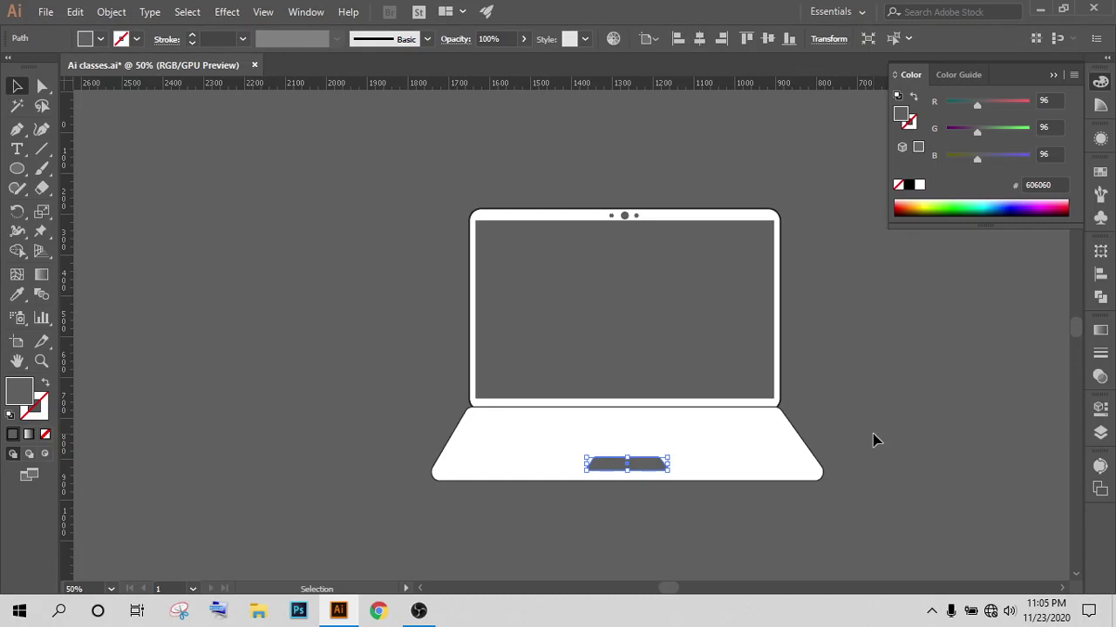
mouse_move(411, 290)
mouse_down()
mouse_move(258, 258)
mouse_move(440, 264)
mouse_up()
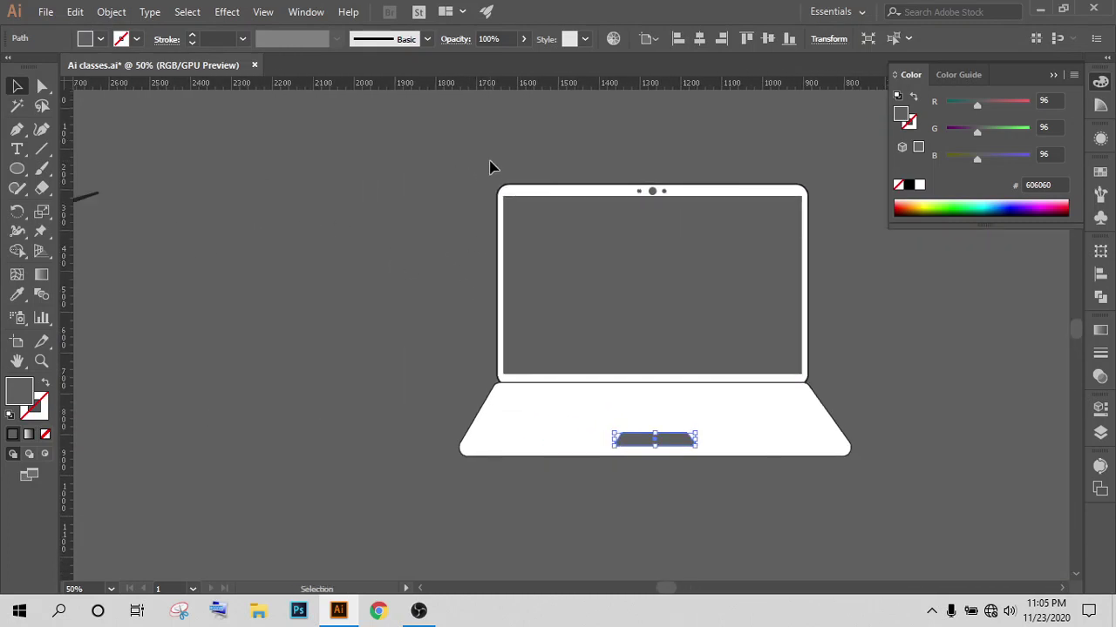
Step: Copy the screen frame to the laptop's left and group all the laptop parts
click(531, 225)
drag(570, 236, 151, 261)
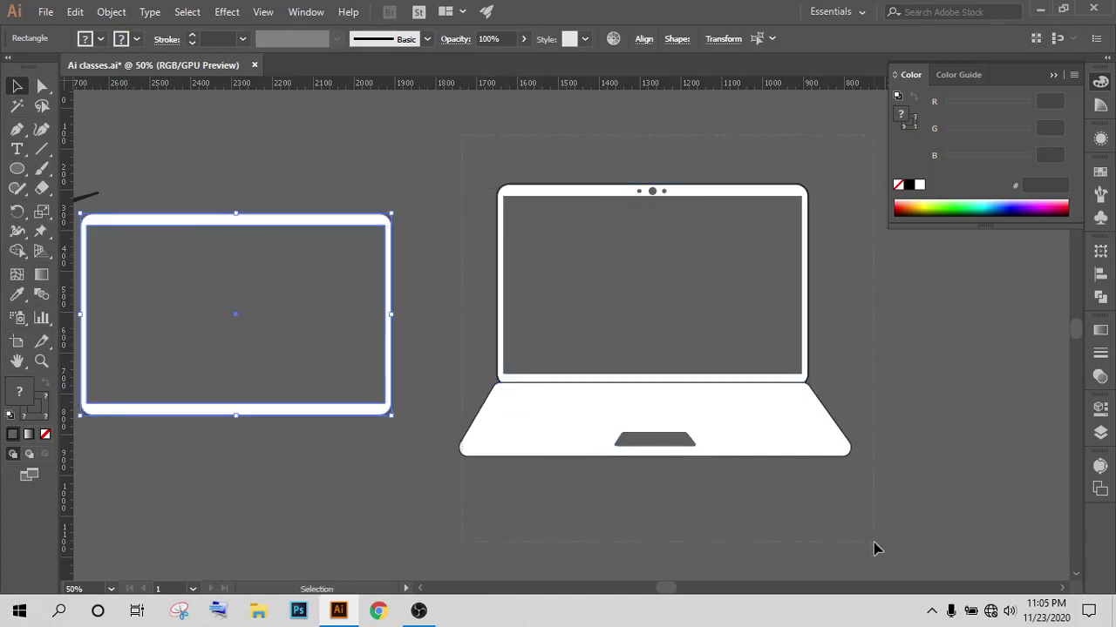
key(ctrl+alt+a)
key(ctrl+g)
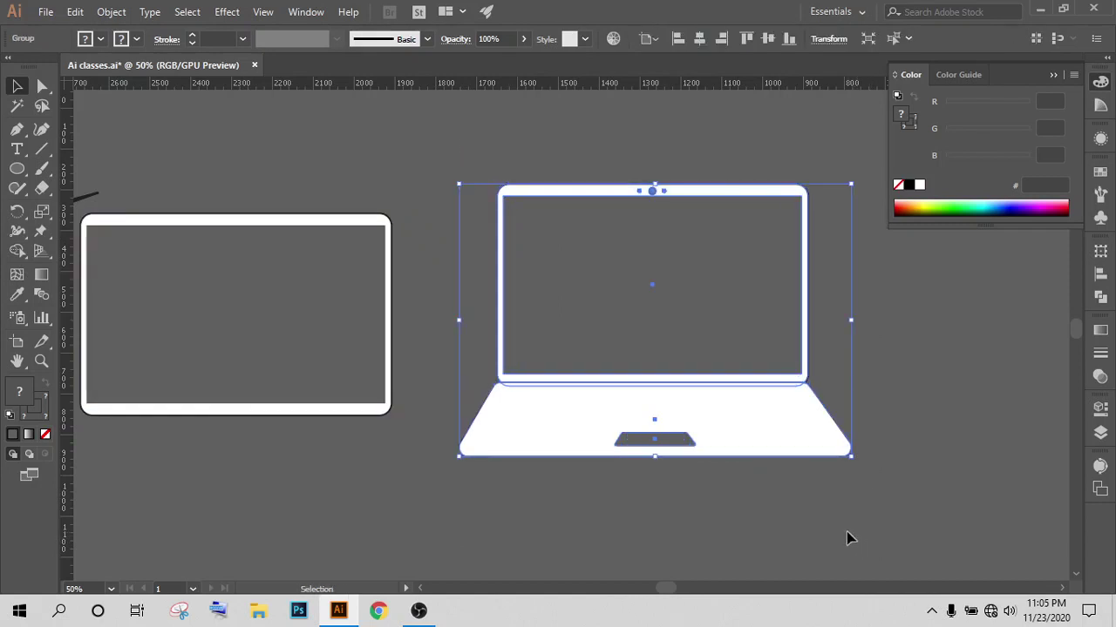
Step: Move the grouped laptop up and to the right, out of the way
scroll(672, 389, down, 1)
scroll(672, 390, down, 3)
drag(715, 374, 570, 326)
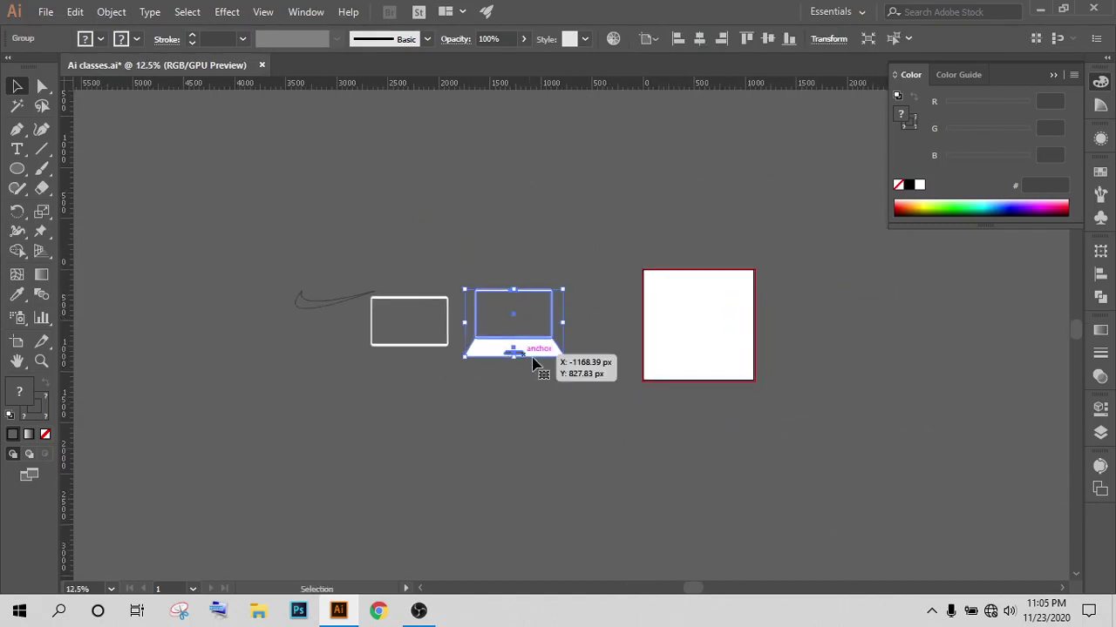
mouse_move(543, 366)
mouse_down()
mouse_move(518, 490)
mouse_move(698, 204)
mouse_up()
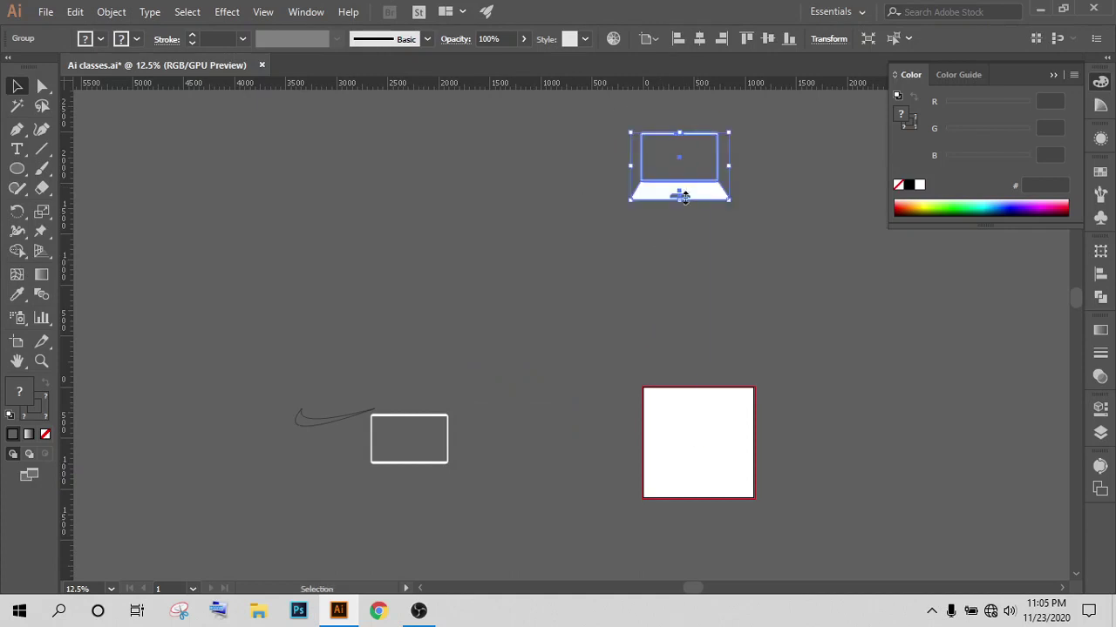
click(540, 332)
Step: Move the copied screen frame up and right toward the artboard
scroll(433, 500, down, 2)
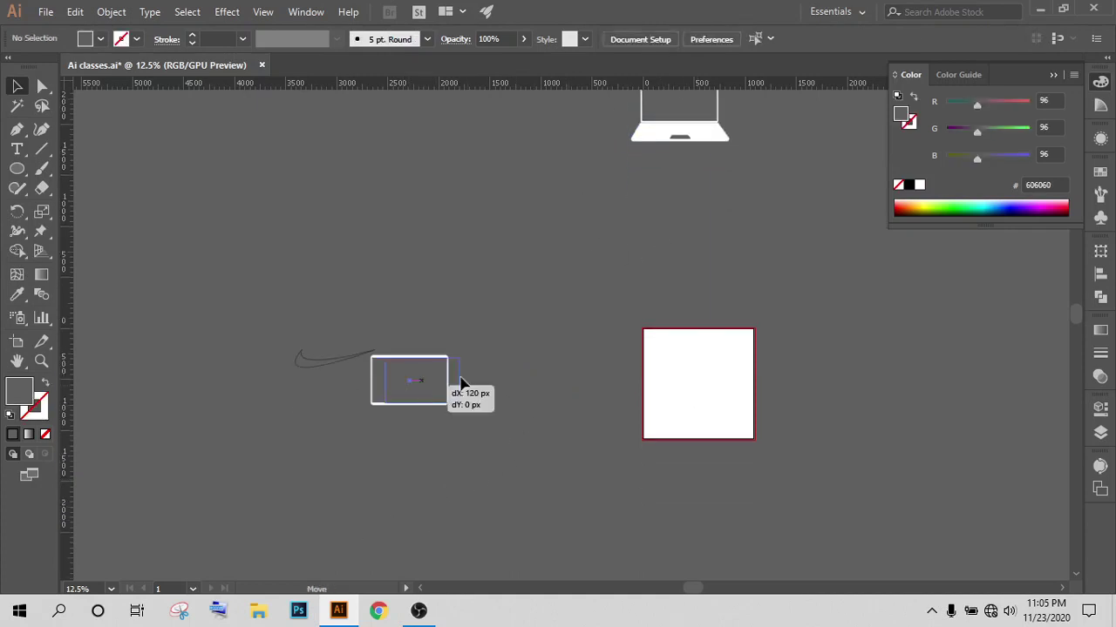
drag(408, 373, 524, 349)
key(ctrl+z)
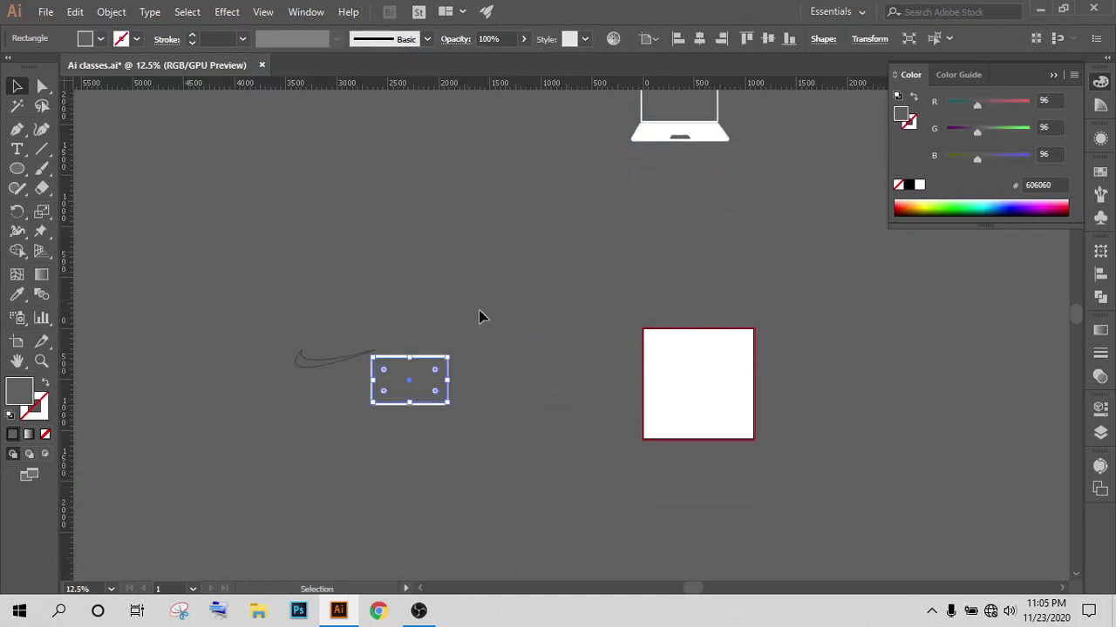
click(399, 381)
click(411, 402)
drag(413, 393, 546, 324)
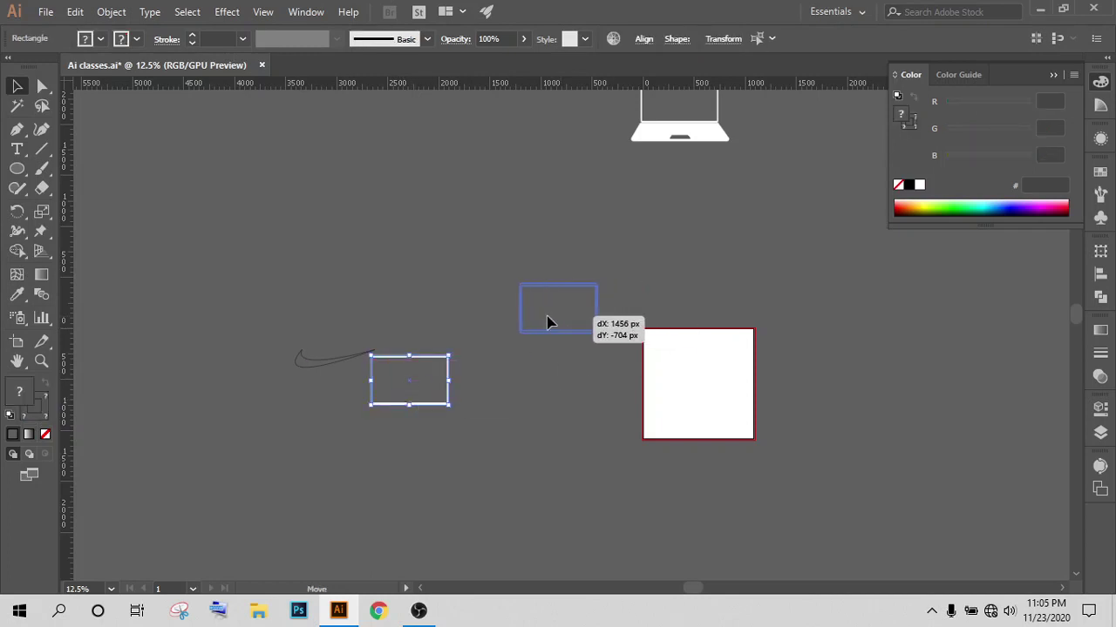
click(592, 353)
scroll(700, 374, up, 2)
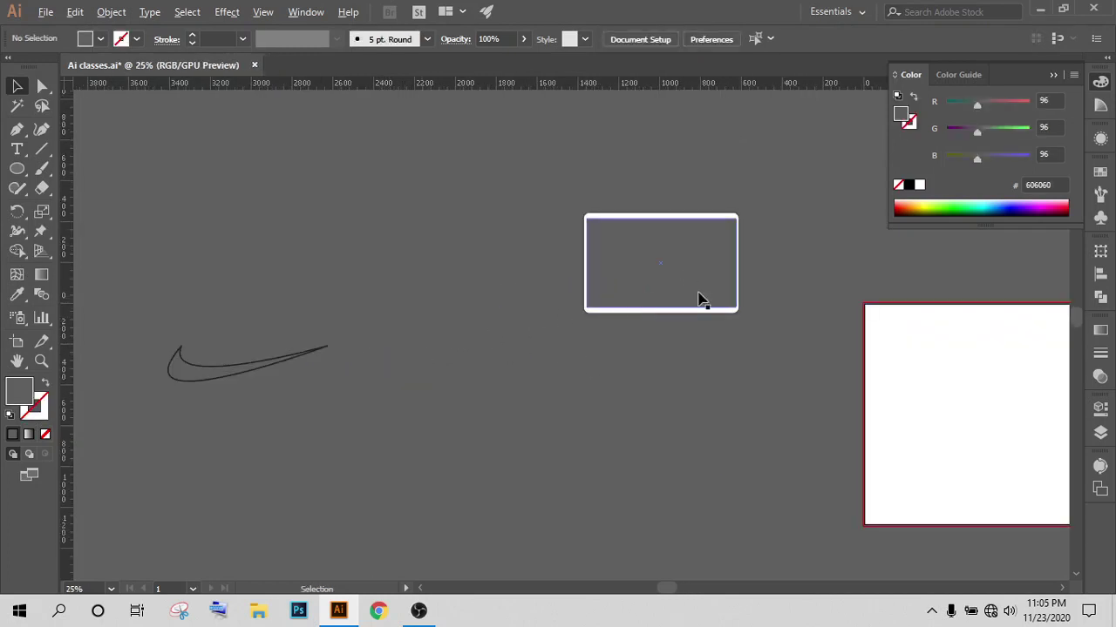
scroll(715, 376, up, 3)
drag(711, 372, 720, 362)
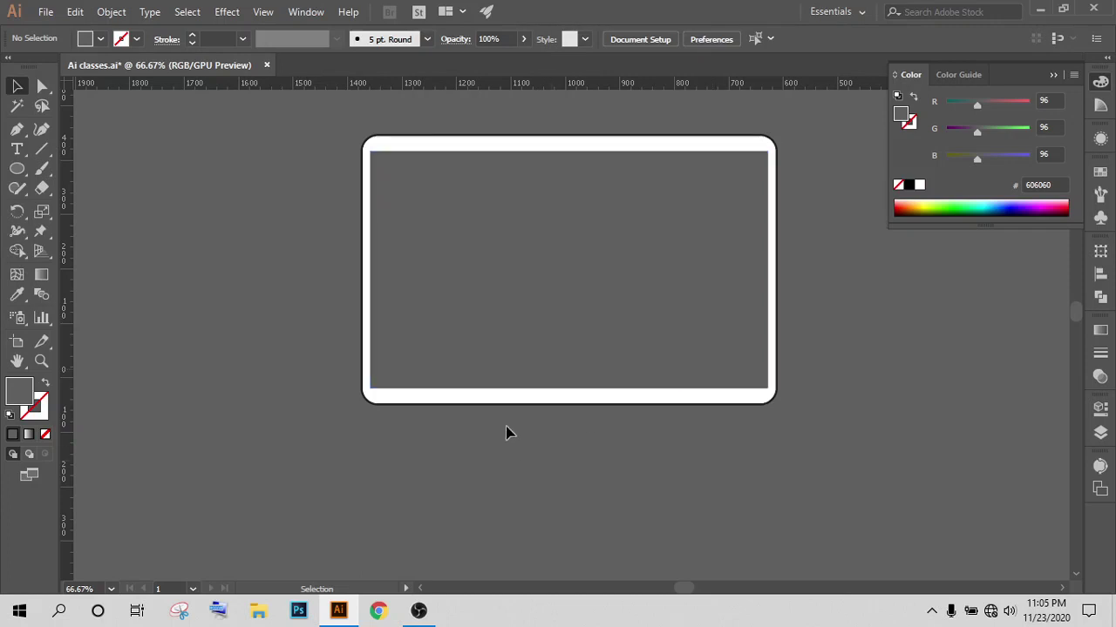
Step: Nudge the inner grey rectangle up two steps
click(540, 299)
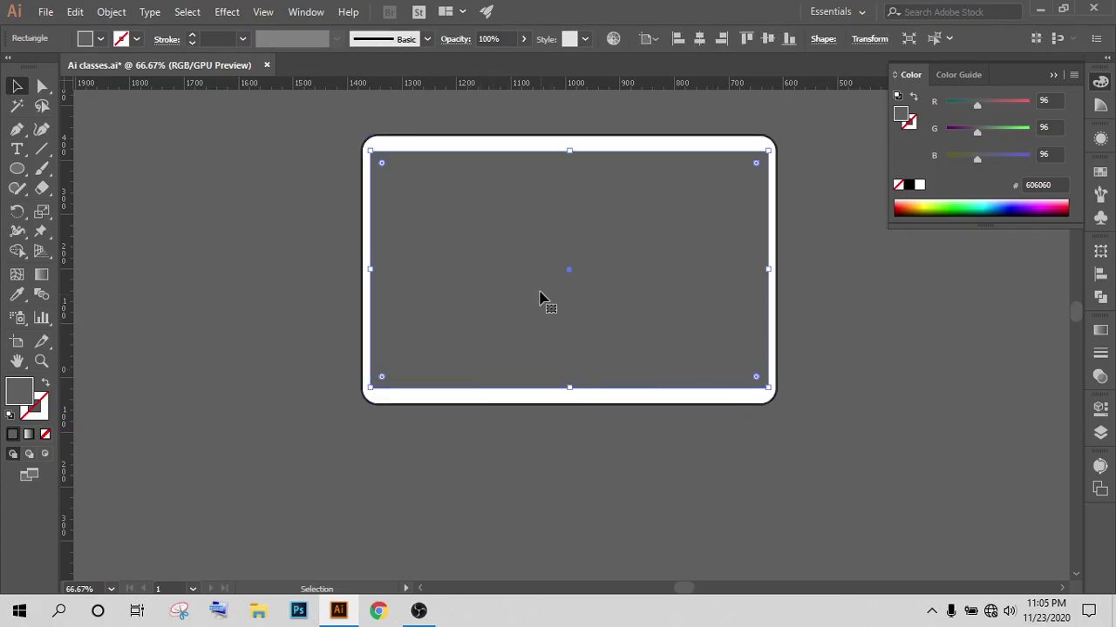
key(Up)
key(Up)
key(Up)
key(Up)
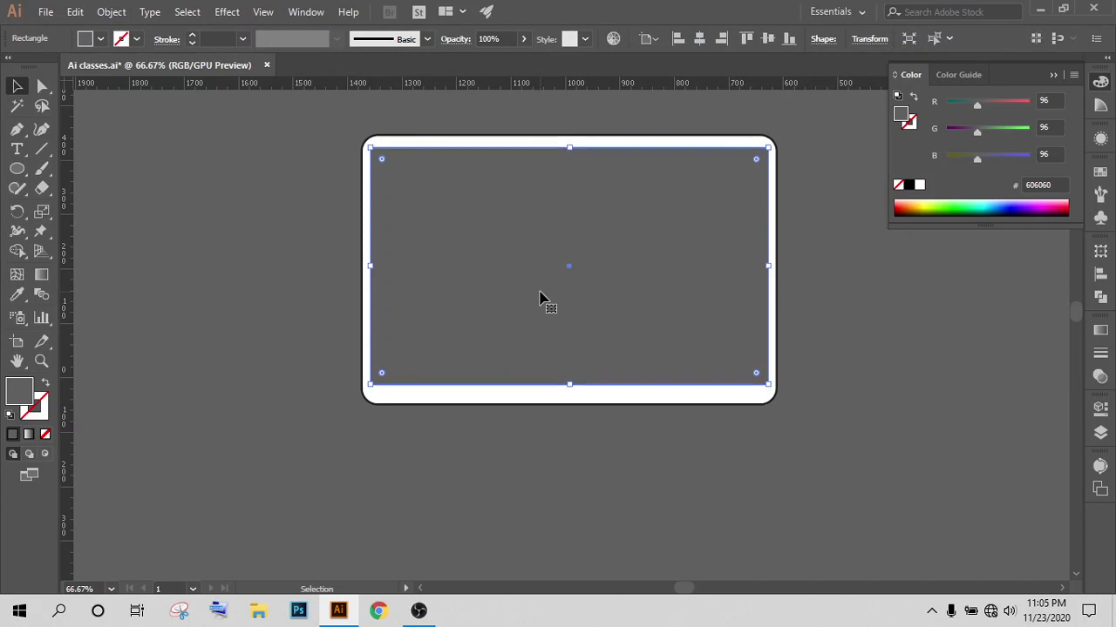
key(Up)
key(Up)
key(Up)
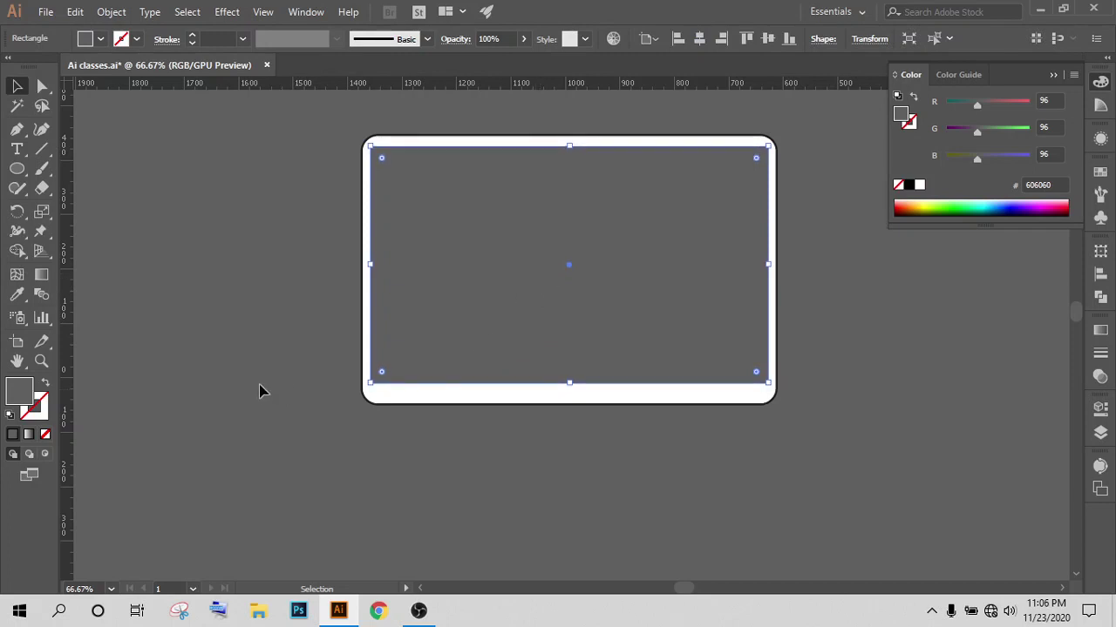
click(169, 357)
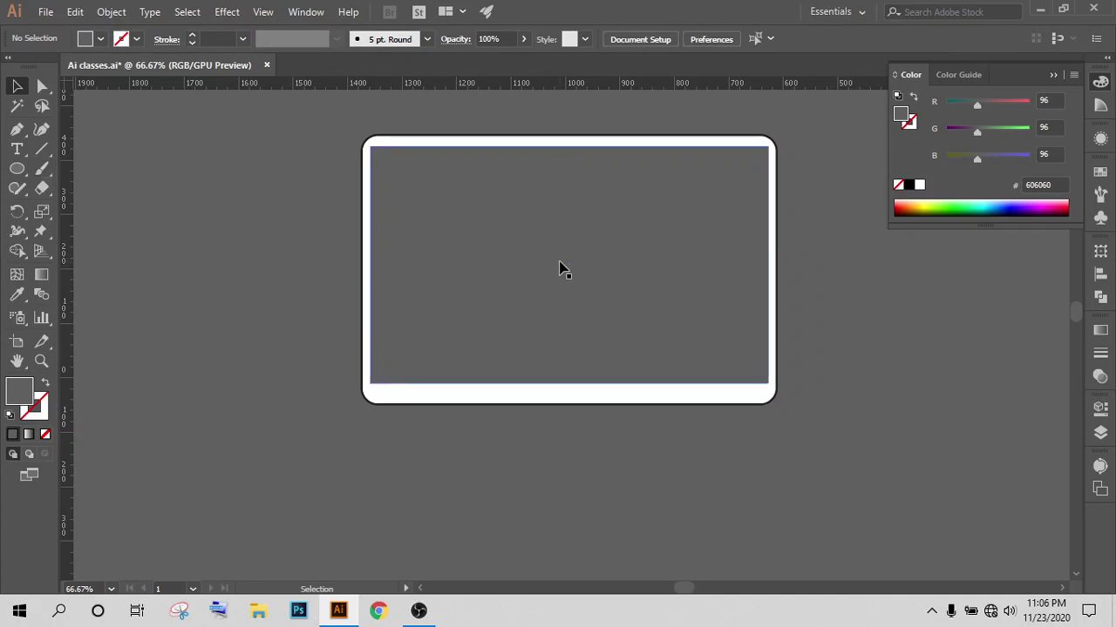
Step: Shrink the inner grey rectangle to a 61×36 px box at the bottom bezel's left end
drag(560, 269, 464, 392)
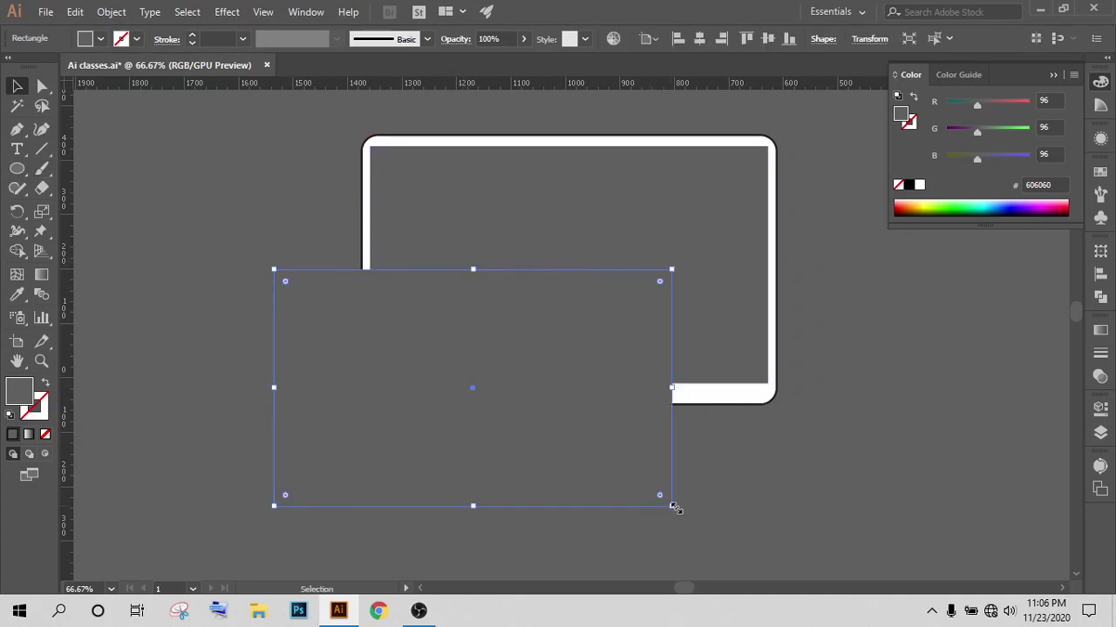
drag(672, 506, 486, 413)
alt+scroll(410, 389, up, 3)
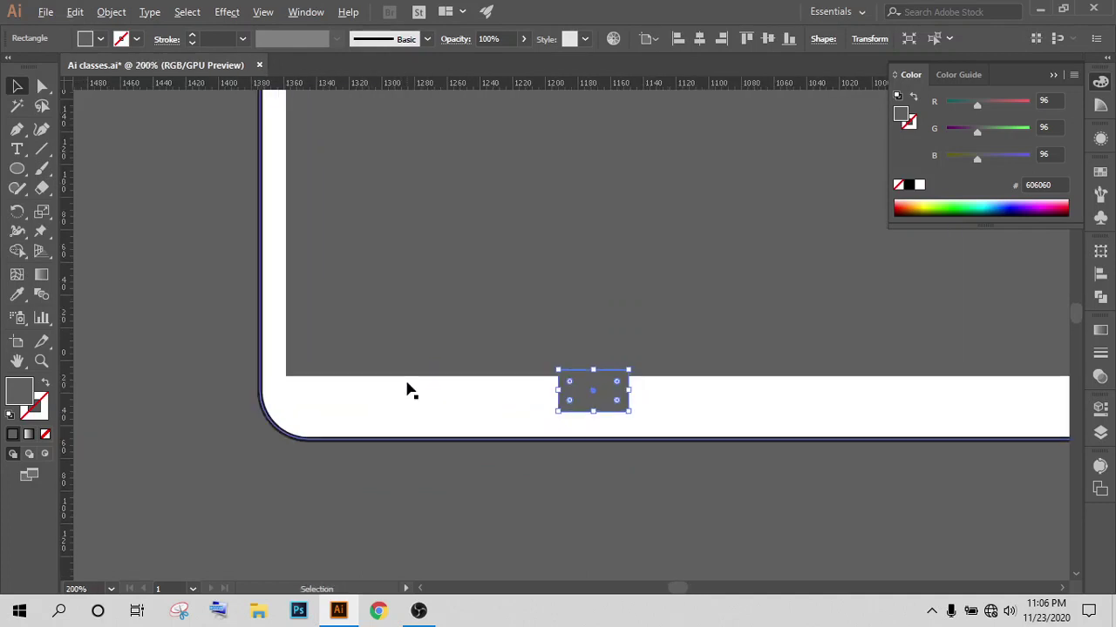
drag(607, 403, 403, 418)
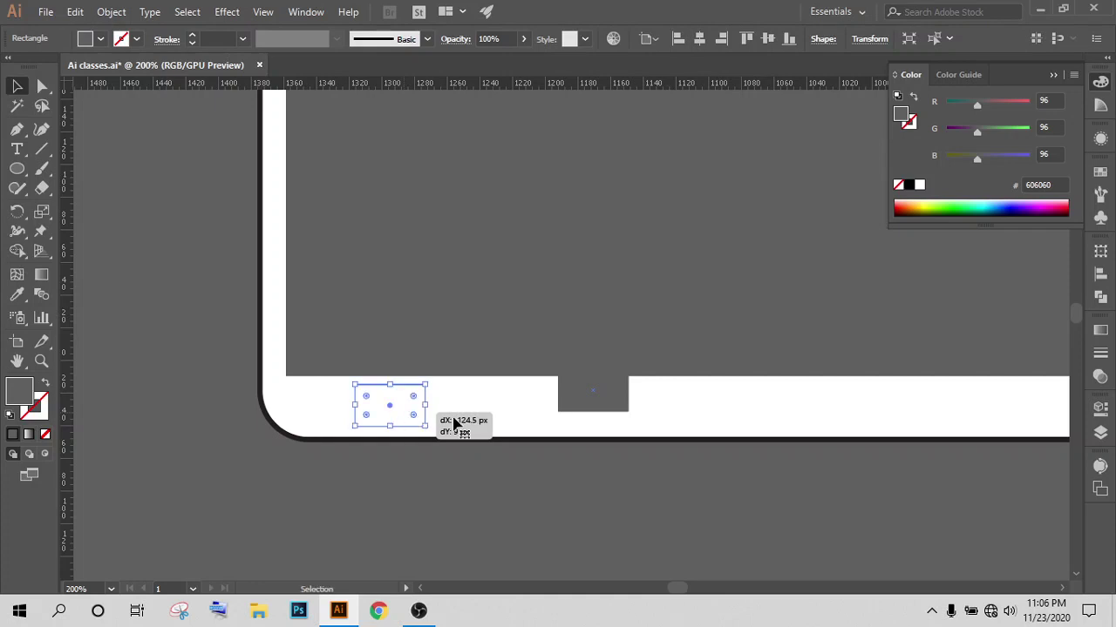
alt+scroll(453, 424, down, 3)
alt+scroll(926, 413, down, 1)
drag(1025, 431, 839, 431)
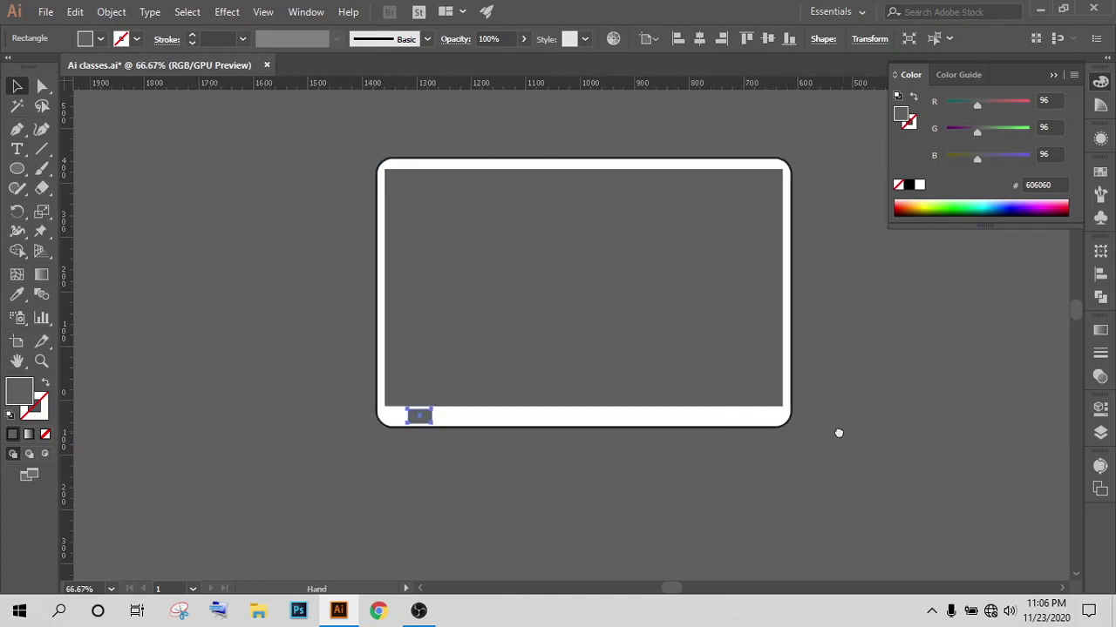
click(557, 476)
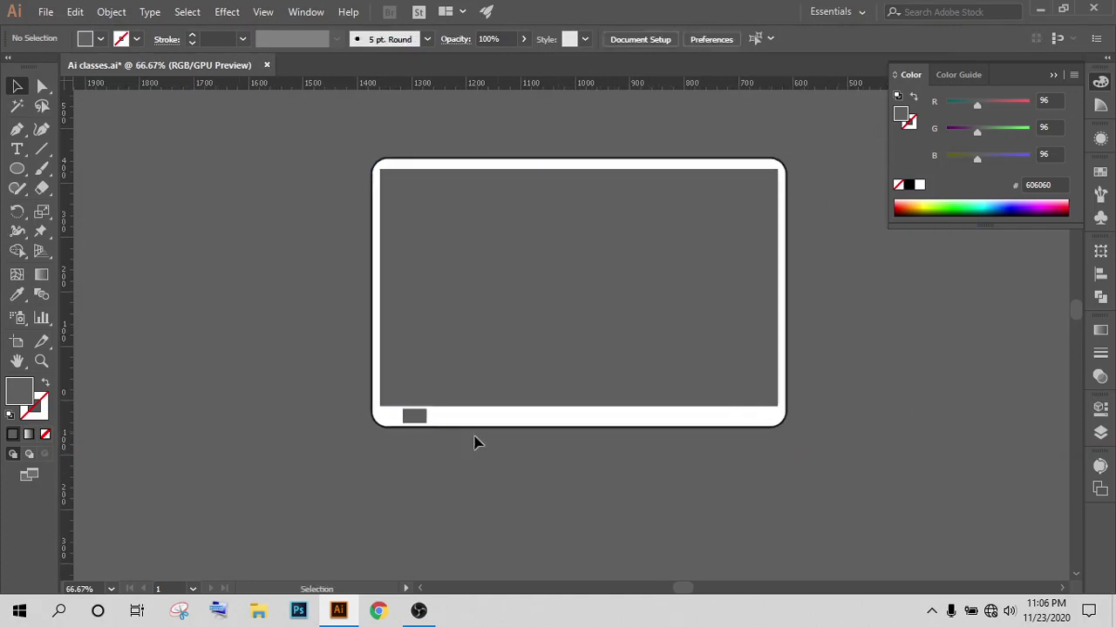
Step: Resize the small grey rectangle to about 43 × 26 px on the bottom bezel
alt+scroll(476, 444, up, 3)
drag(380, 444, 434, 453)
click(392, 446)
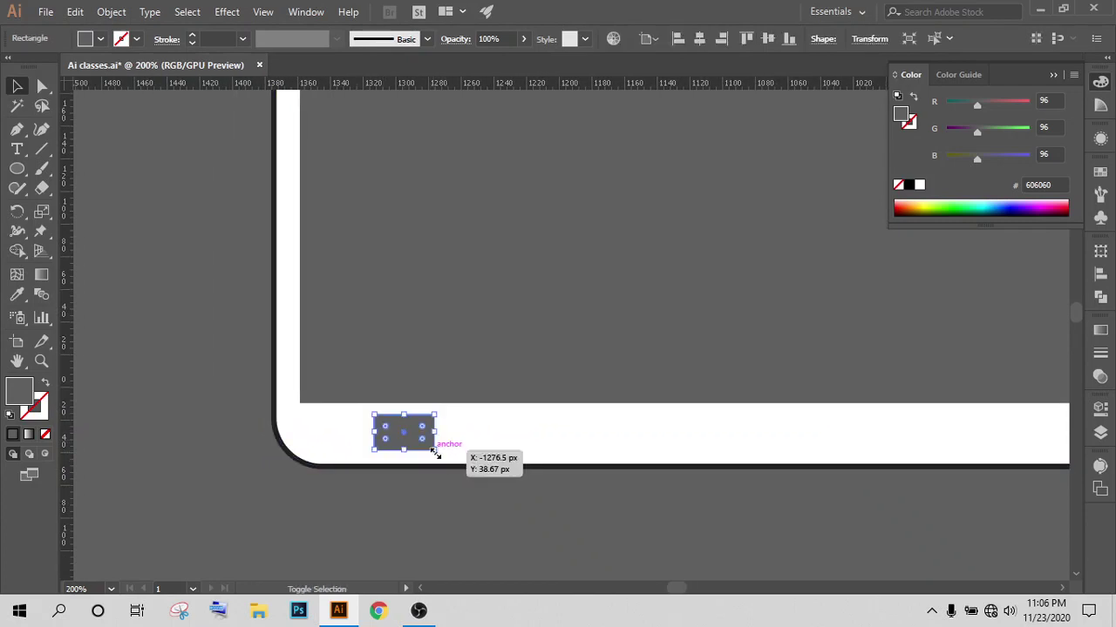
drag(434, 453, 438, 455)
click(443, 491)
Step: Round the small grey button's corners to 3 px
alt+scroll(403, 430, up, 1)
click(400, 431)
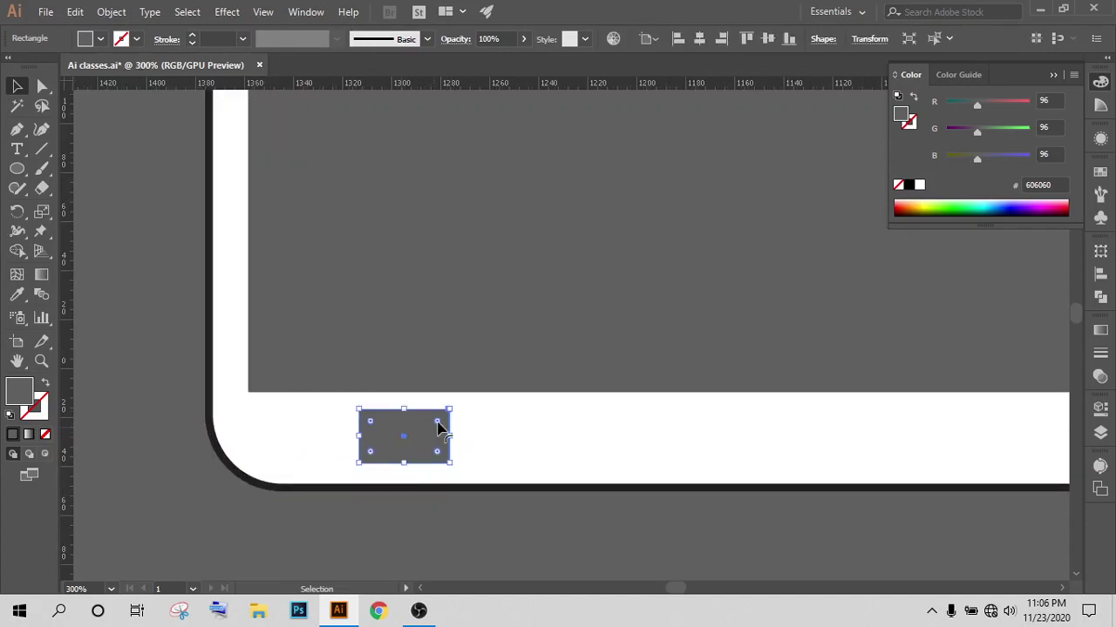
click(42, 86)
text(3)
key(Return)
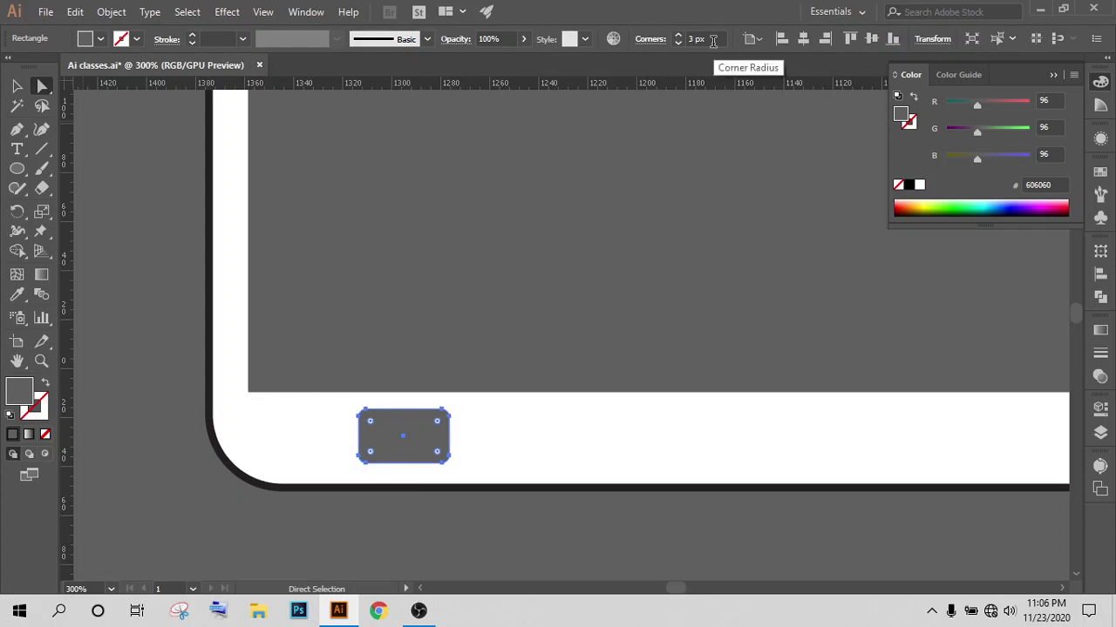
click(409, 518)
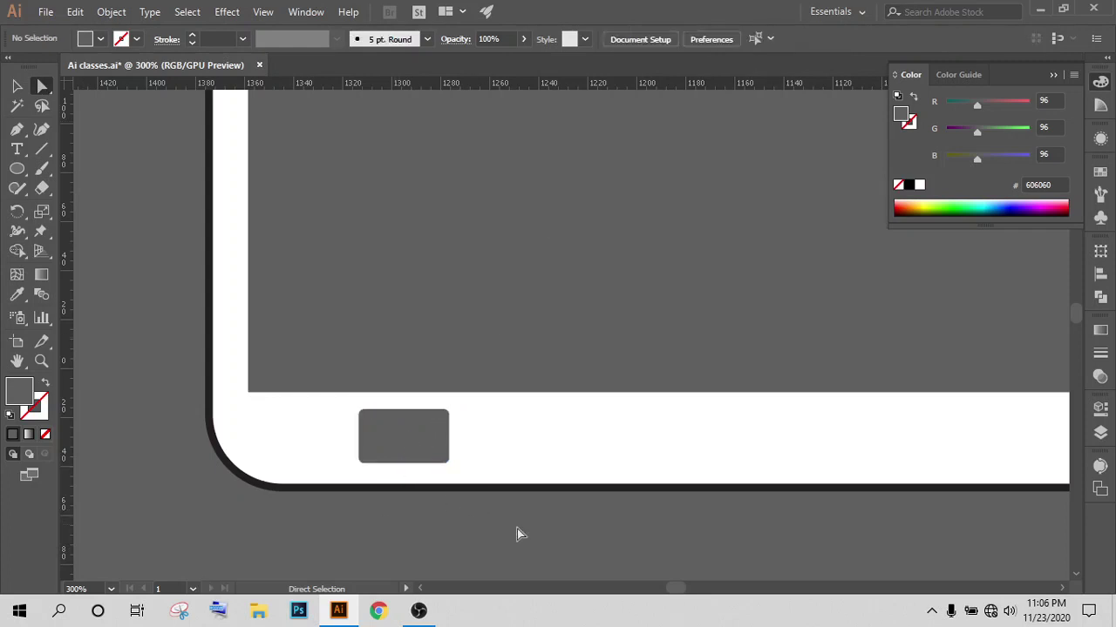
alt+scroll(518, 530, down, 4)
alt+scroll(517, 529, down, 1)
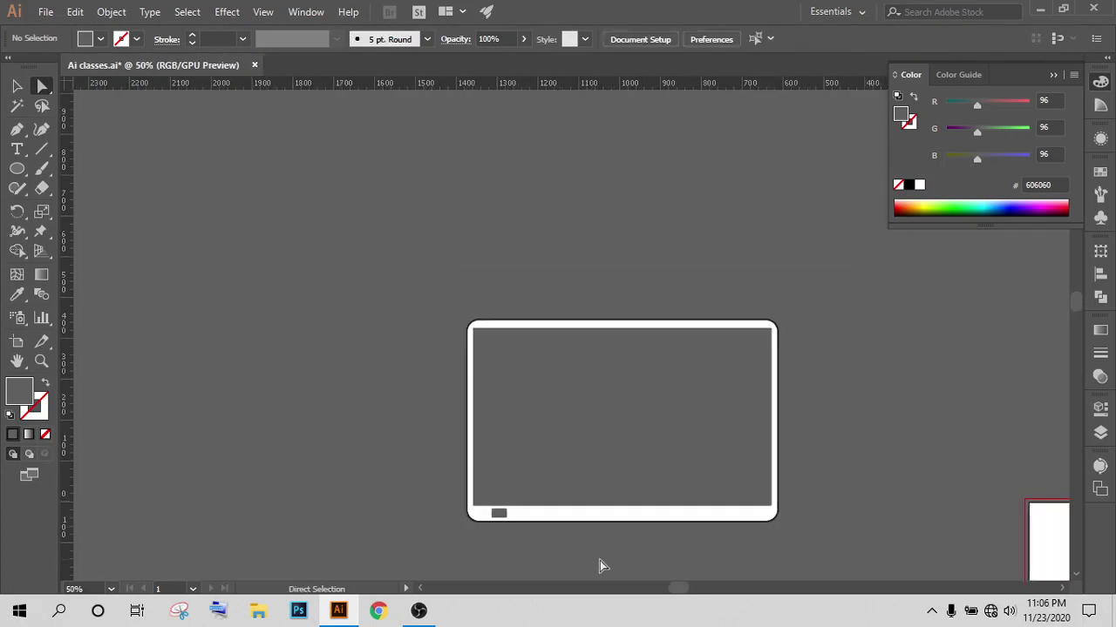
scroll(604, 542, down, 2)
alt+scroll(610, 529, up, 2)
scroll(399, 491, up, 3)
Step: Draw a small circle beside the grey button with the Ellipse tool (L)
scroll(398, 490, up, 1)
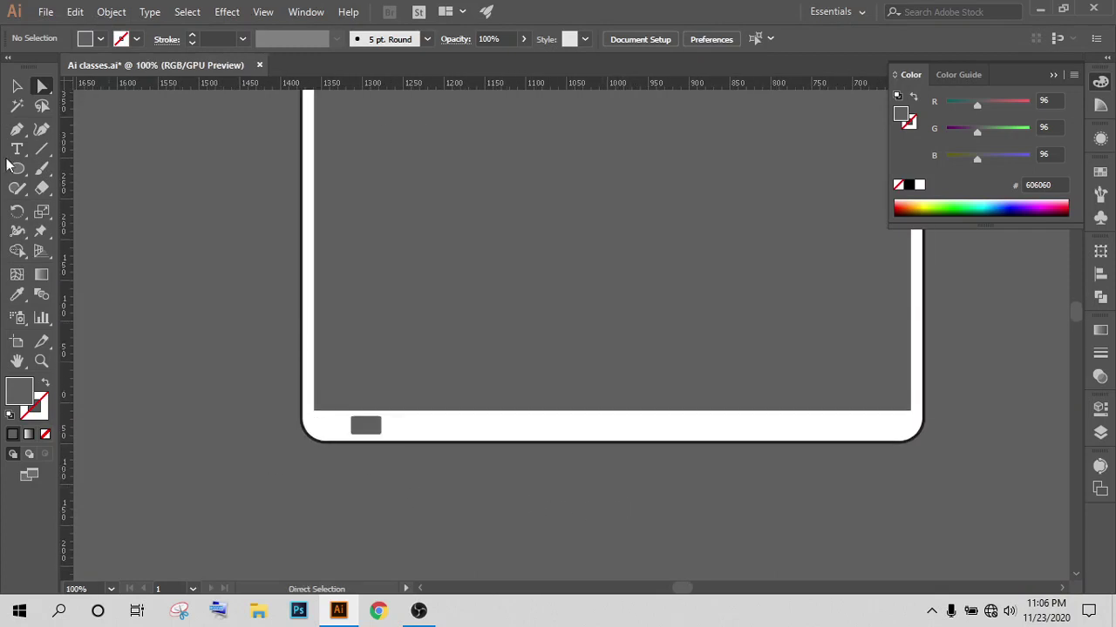
key(l)
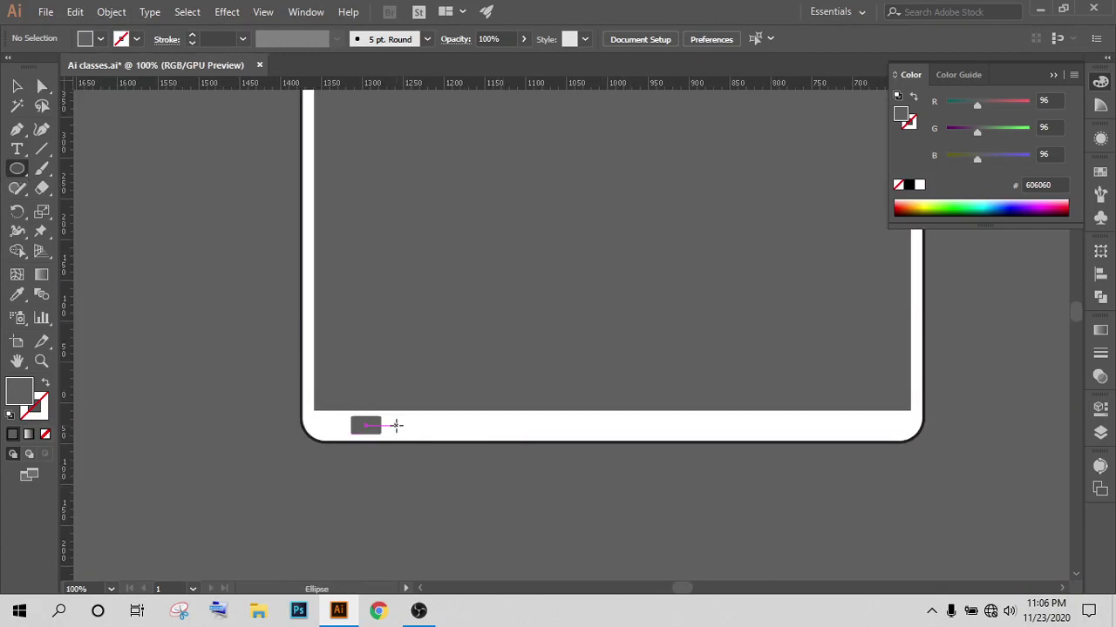
drag(396, 425, 405, 427)
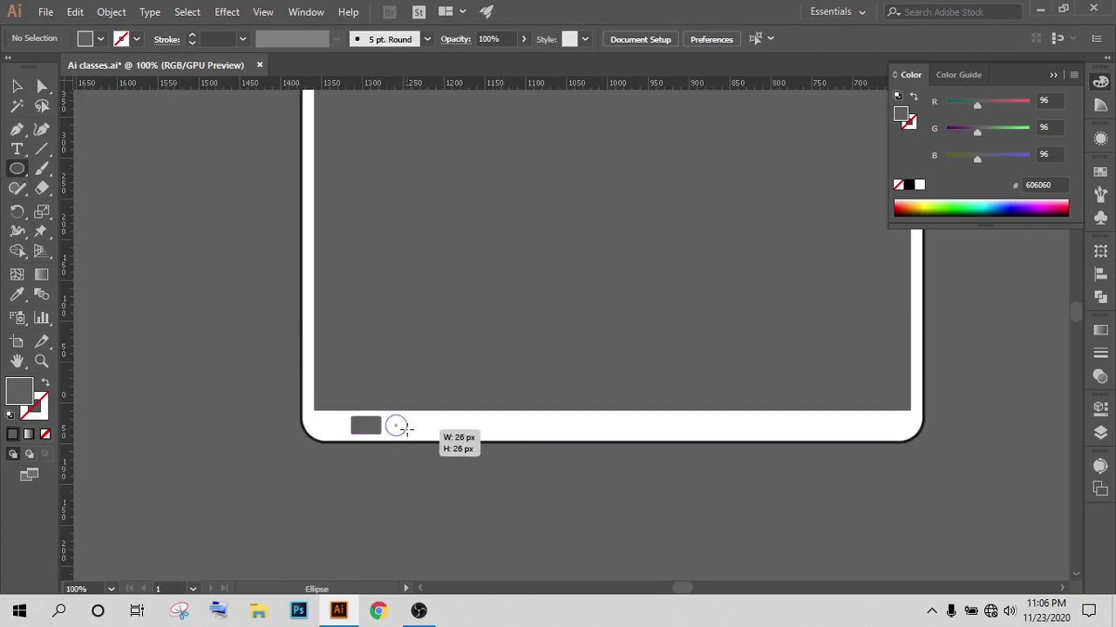
drag(405, 427, 405, 427)
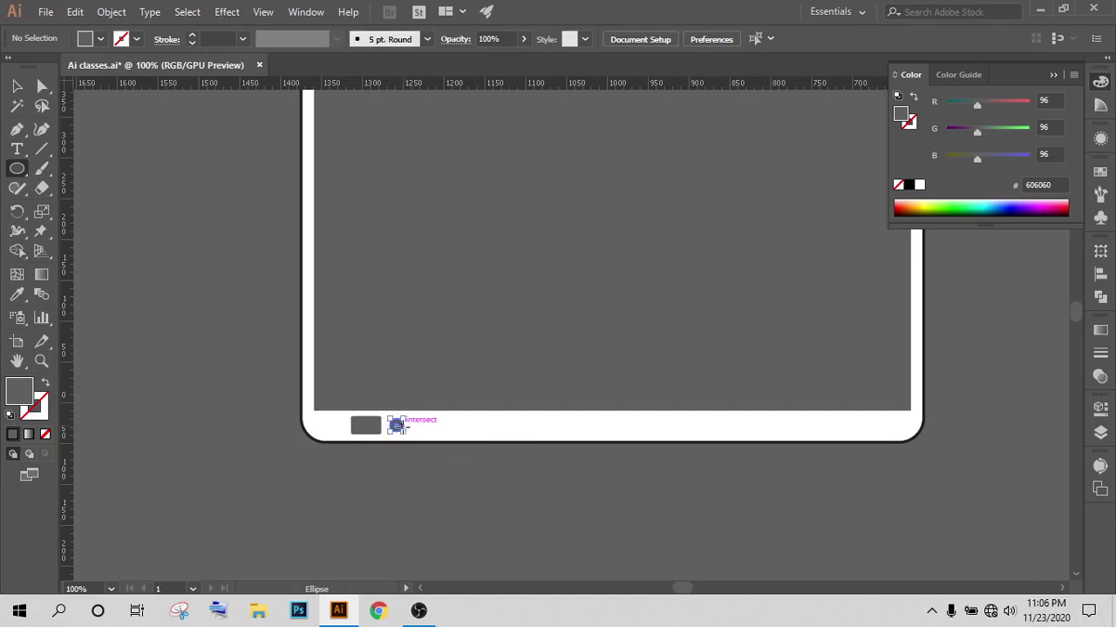
click(17, 85)
click(315, 406)
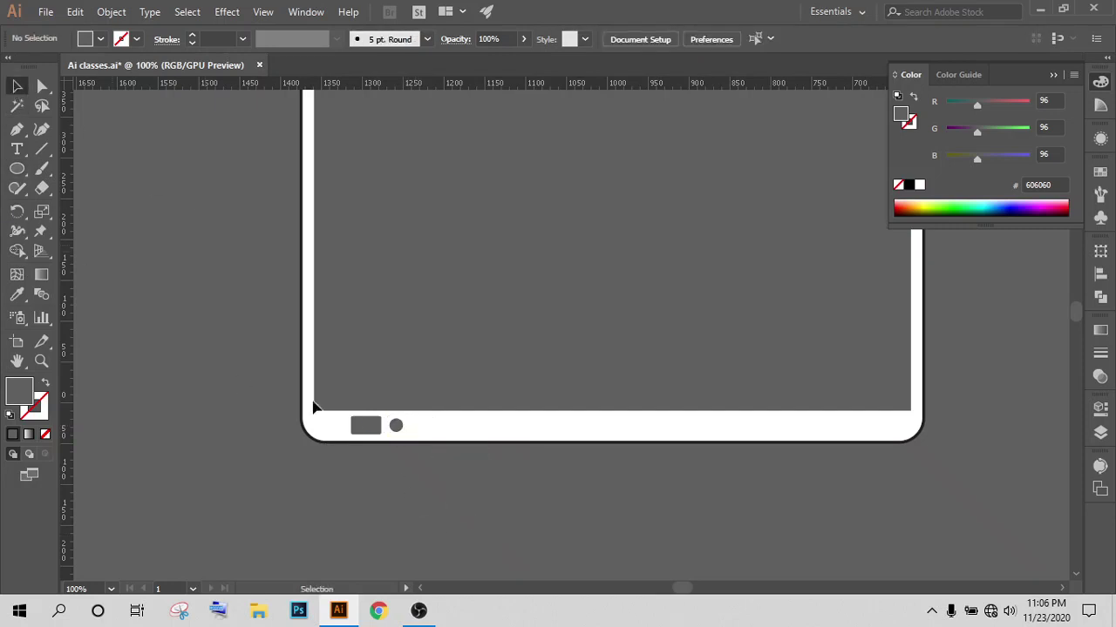
Step: Align the circle's vertical centre to the button, using the button as key object
alt+scroll(440, 481, up, 2)
shift+click(305, 380)
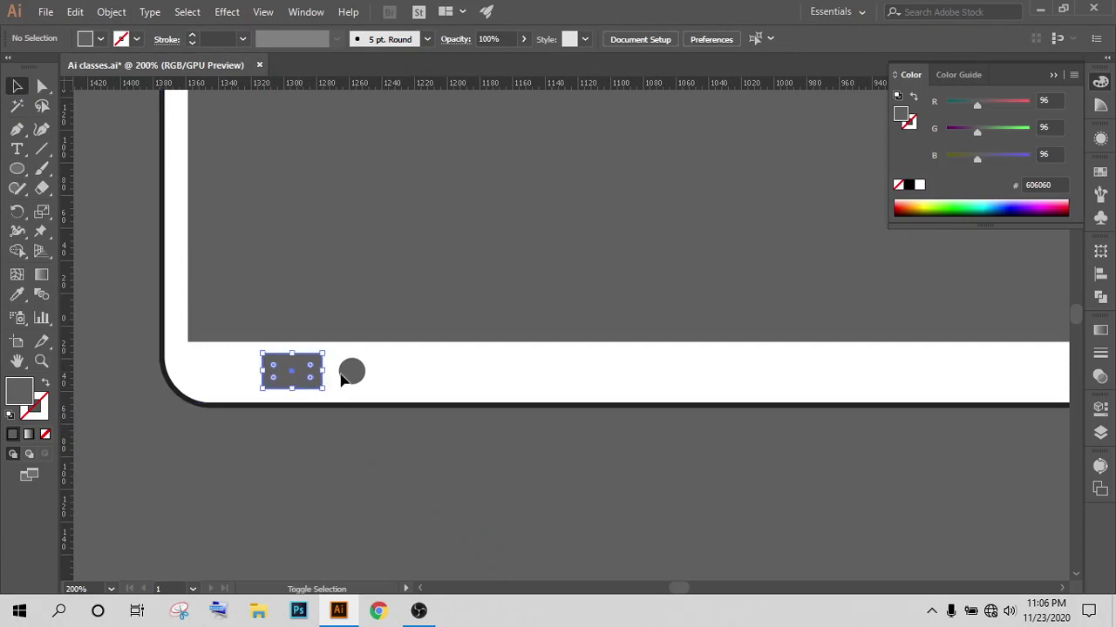
shift+click(346, 376)
click(291, 383)
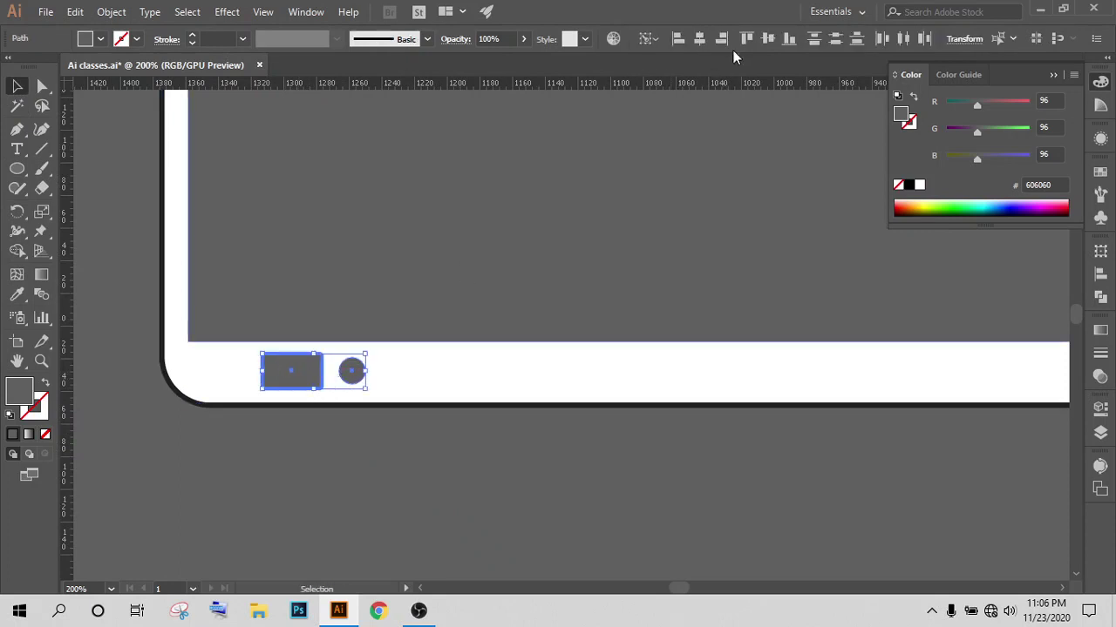
click(431, 481)
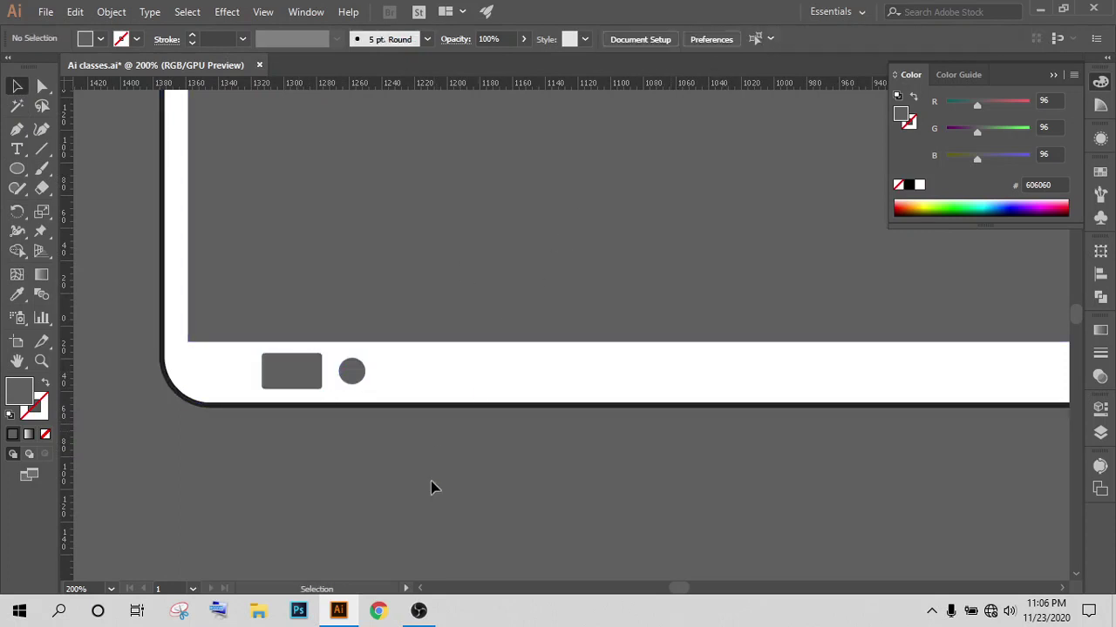
alt+scroll(430, 481, down, 2)
alt+scroll(518, 466, down, 2)
alt+scroll(518, 465, up, 4)
alt+scroll(462, 440, up, 2)
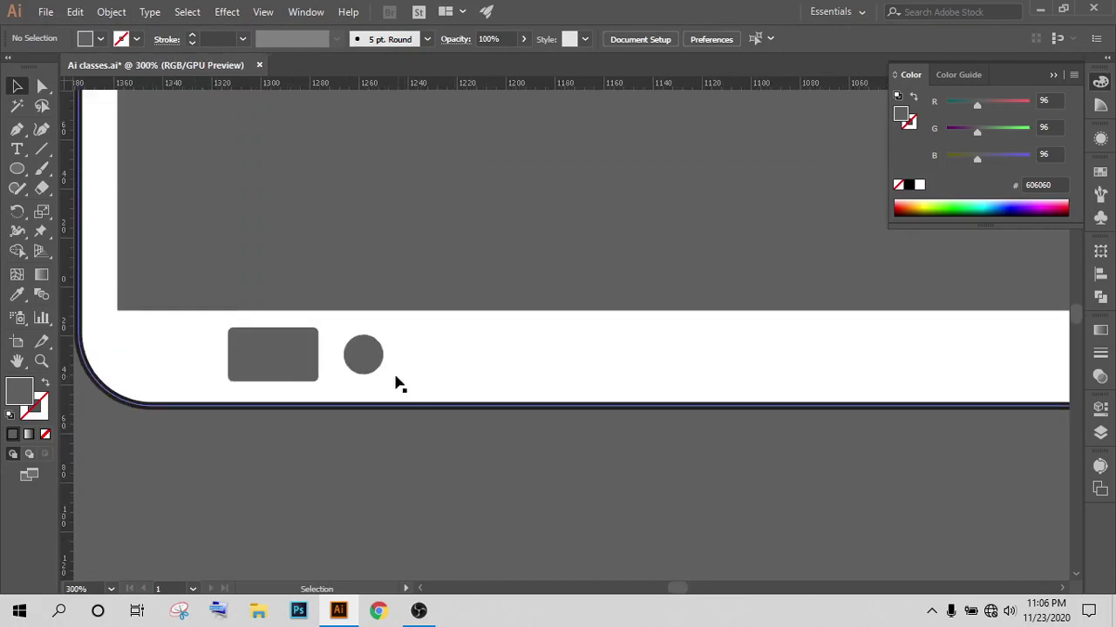
Step: Shrink the small circle slightly so it is smaller than the button
click(374, 364)
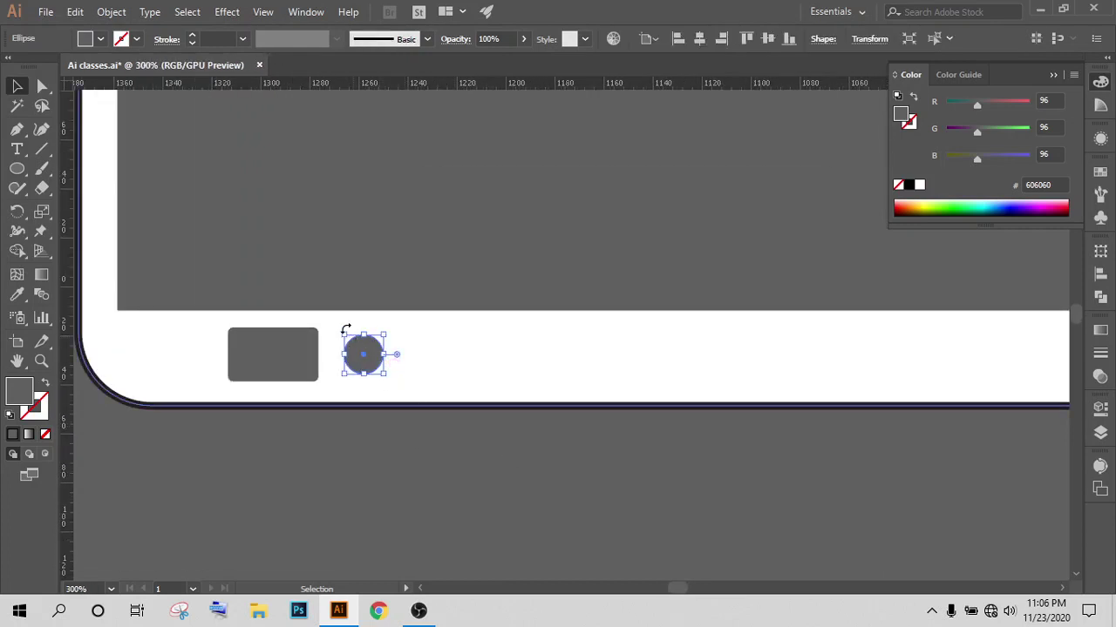
drag(344, 334, 351, 339)
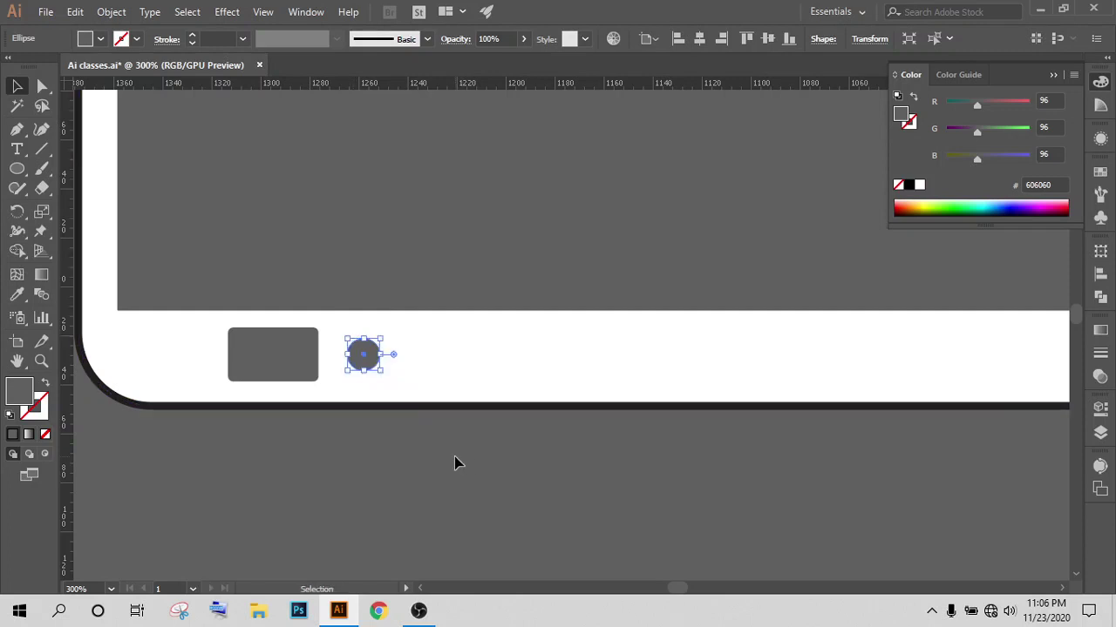
click(454, 463)
scroll(454, 463, down, 2)
scroll(458, 460, down, 2)
scroll(458, 460, down, 2)
scroll(453, 429, up, 3)
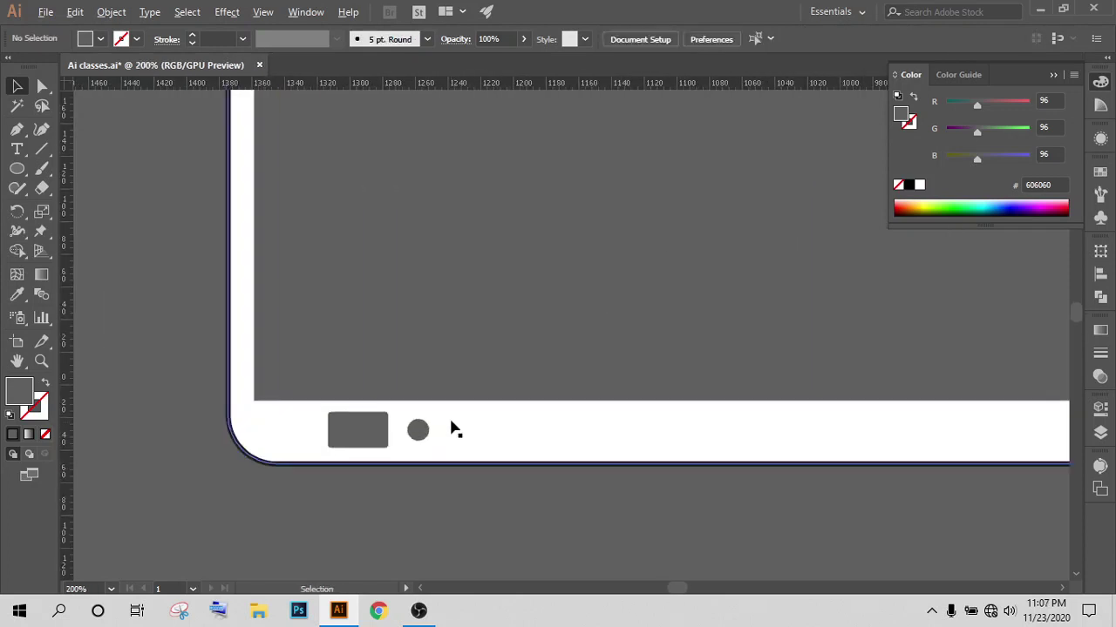
scroll(452, 429, up, 1)
Step: Check the circle, then bring the whole device frame into view
click(405, 425)
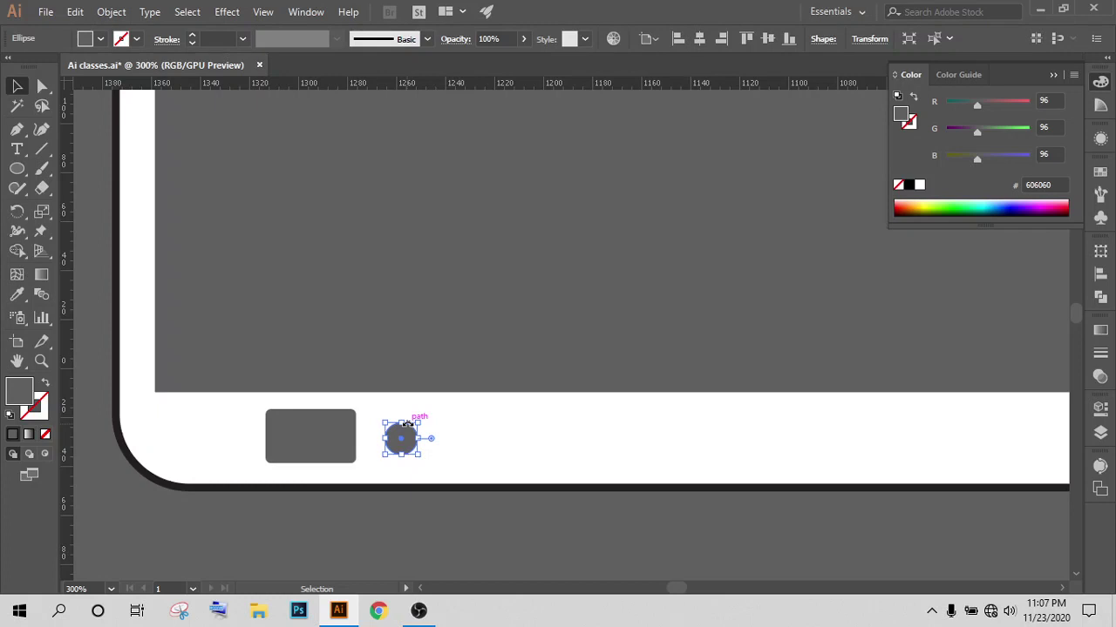
click(537, 526)
scroll(537, 526, down, 2)
scroll(540, 528, down, 3)
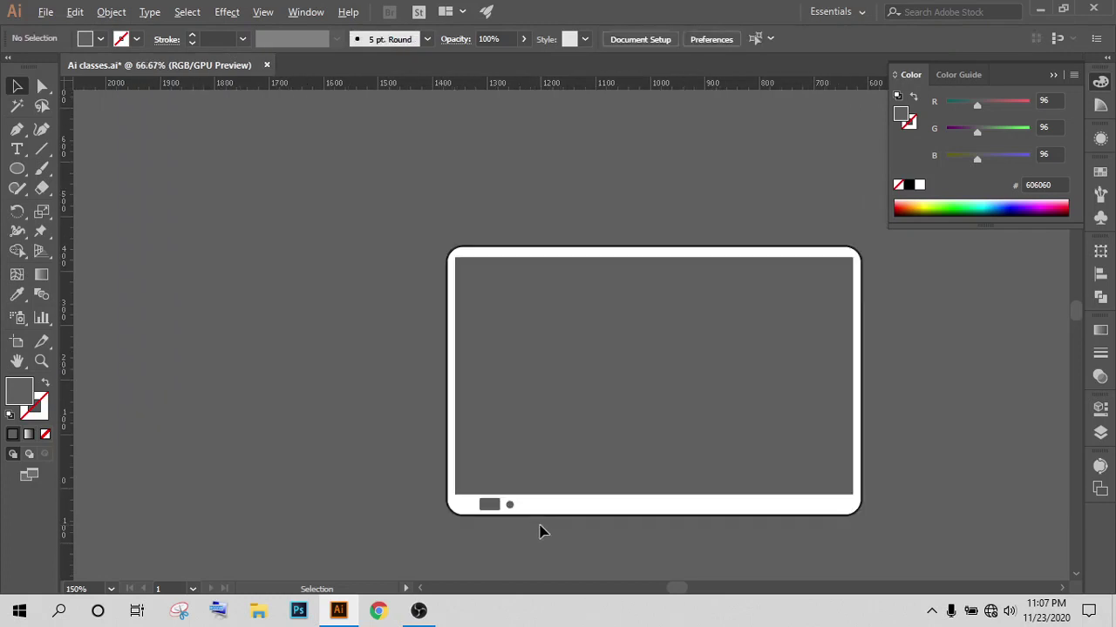
scroll(540, 528, down, 1)
drag(814, 409, 631, 362)
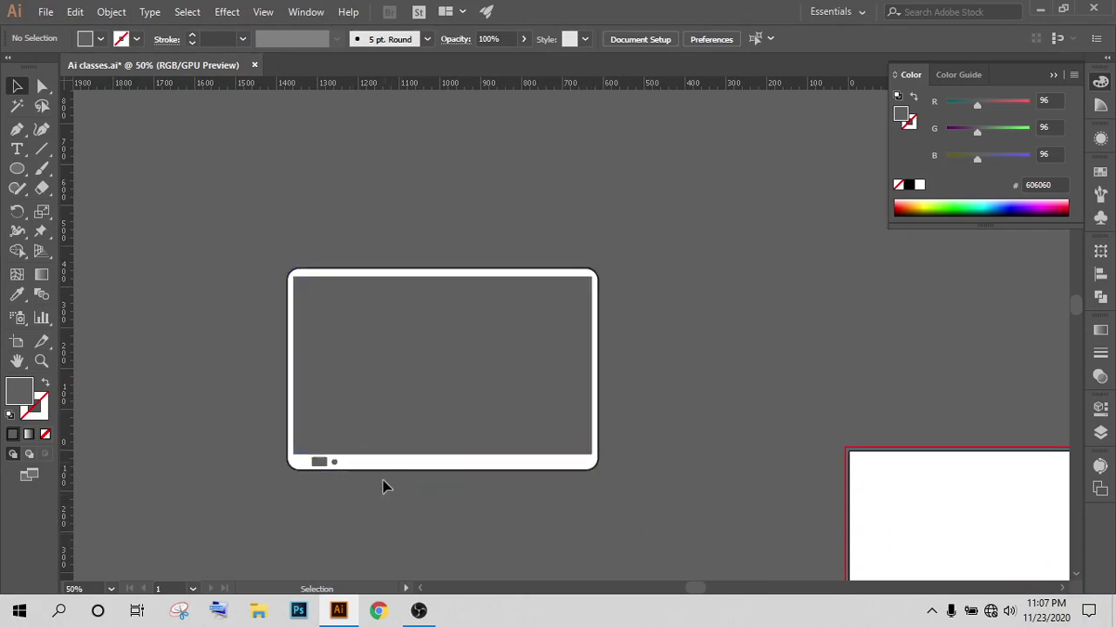
alt+scroll(324, 485, up, 3)
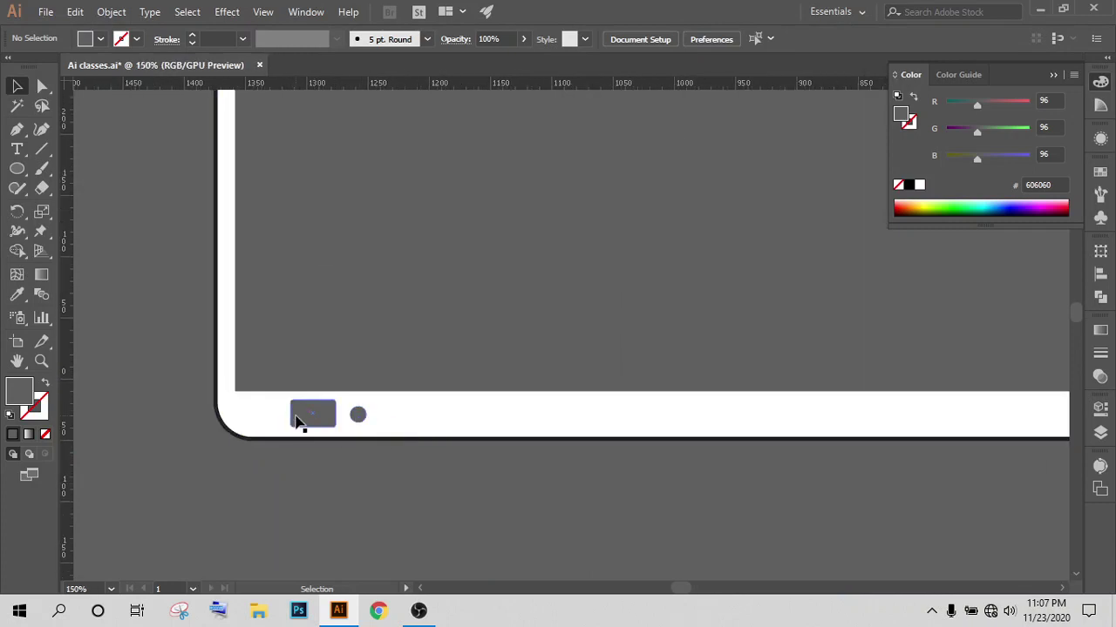
Step: Move the small rounded rectangle to the right end of the tablet's bottom bezel
click(296, 421)
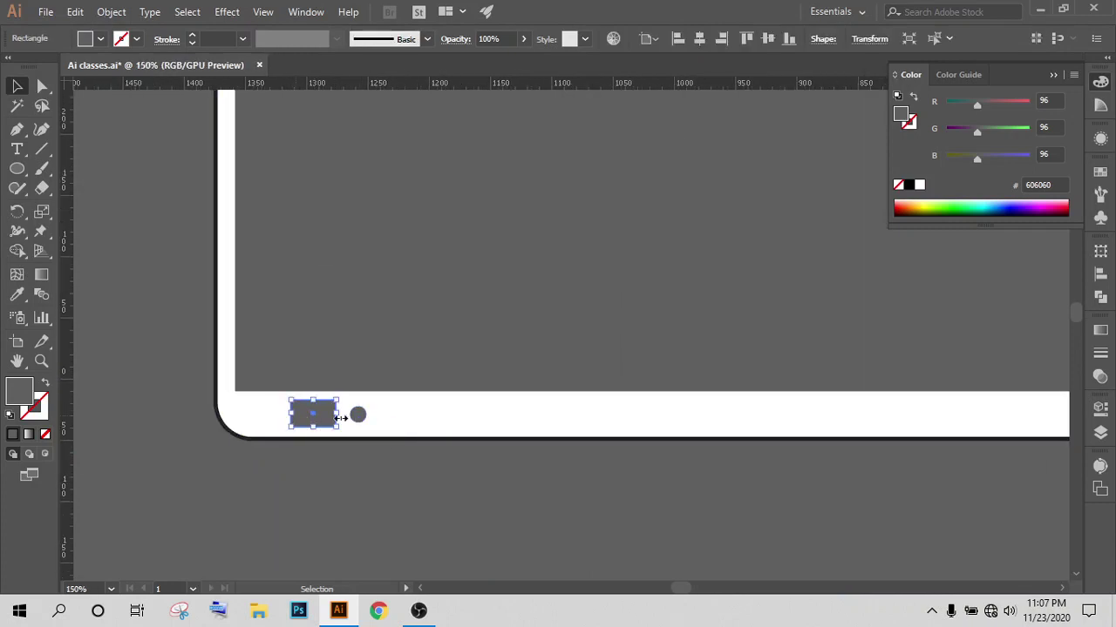
alt+scroll(293, 469, down, 3)
click(291, 477)
mouse_move(301, 447)
mouse_down()
mouse_move(522, 467)
mouse_move(551, 452)
mouse_up()
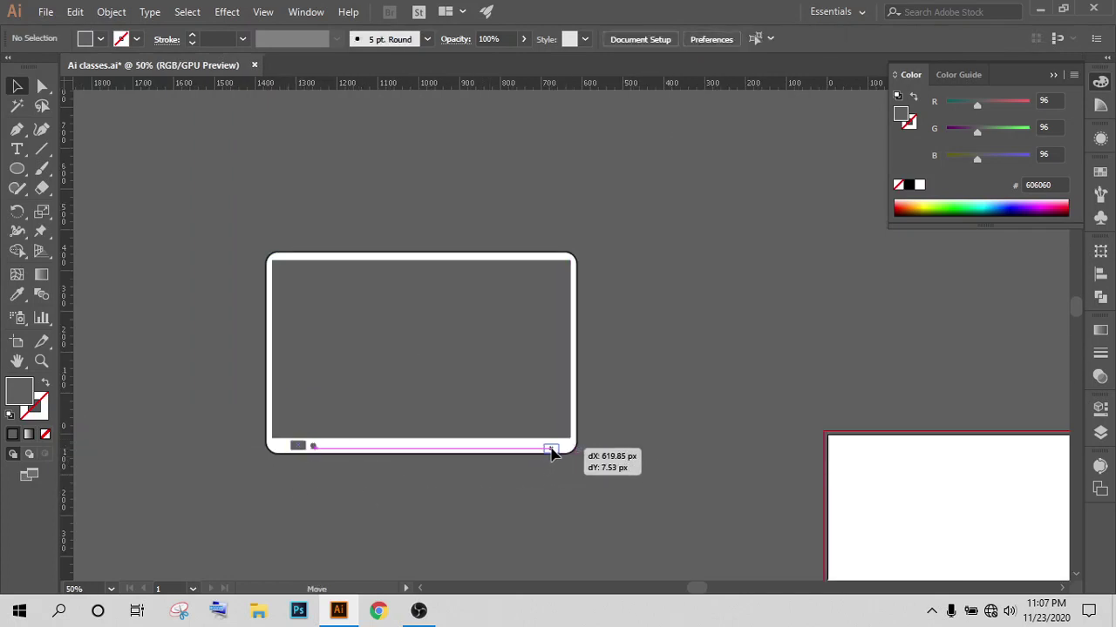
drag(551, 451, 548, 447)
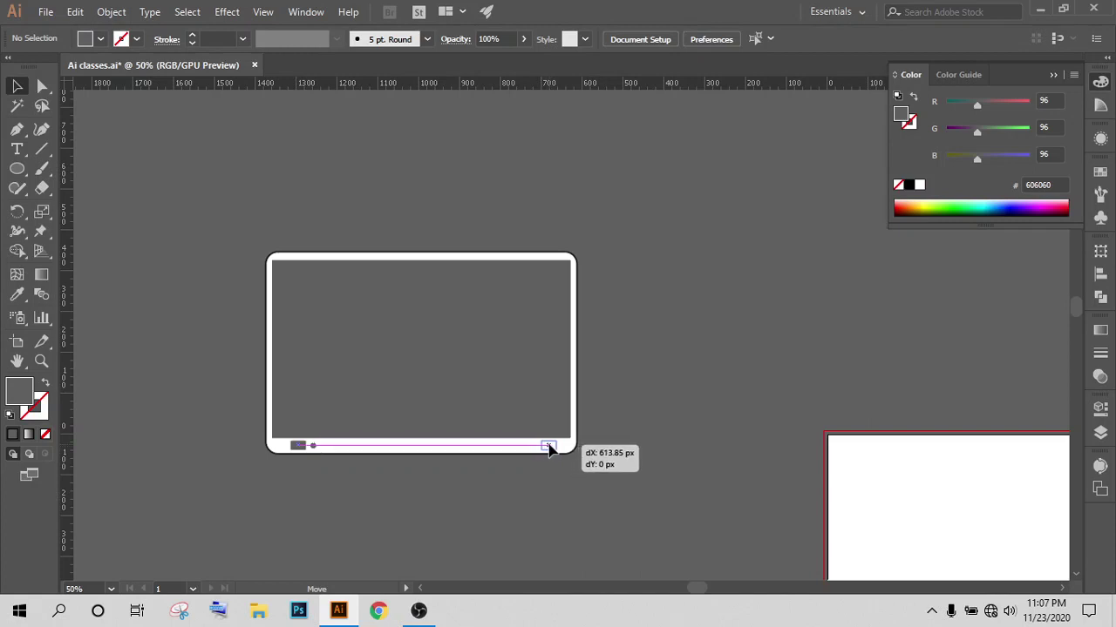
drag(548, 447, 546, 462)
alt+scroll(558, 471, up, 2)
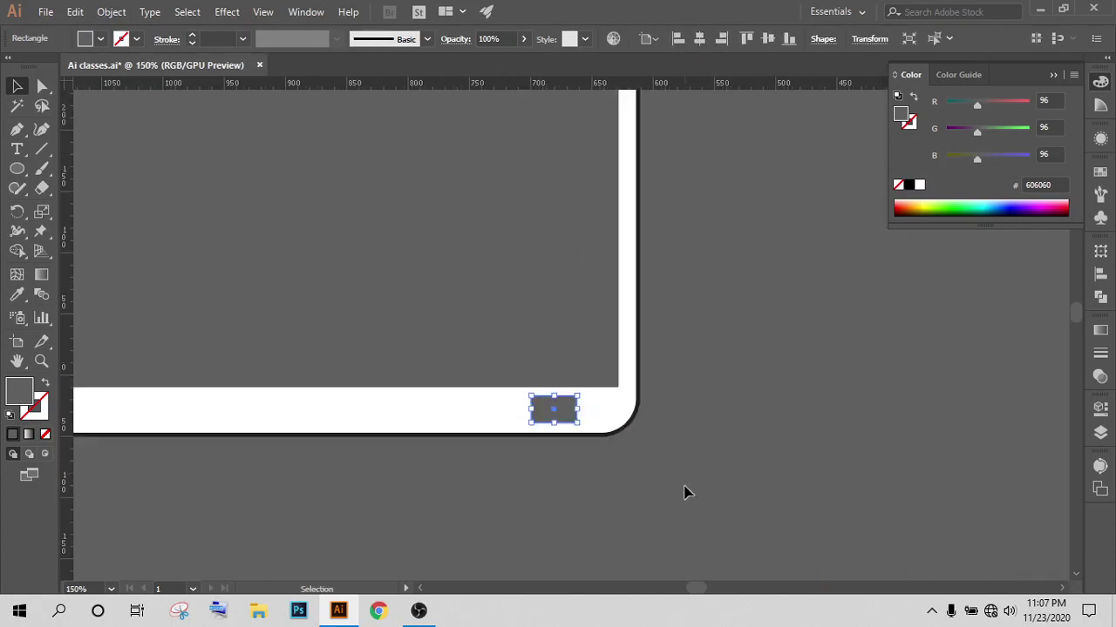
Step: Move the dot right beside the rectangle and nudge it level
alt+scroll(685, 492, down, 3)
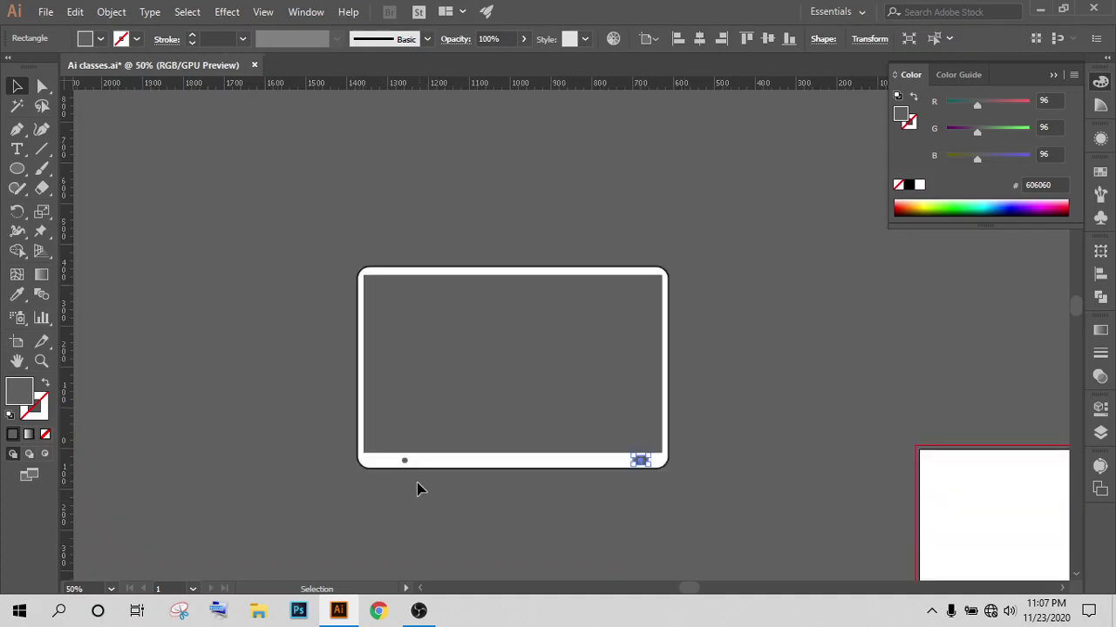
drag(404, 460, 623, 462)
alt+scroll(641, 484, up, 2)
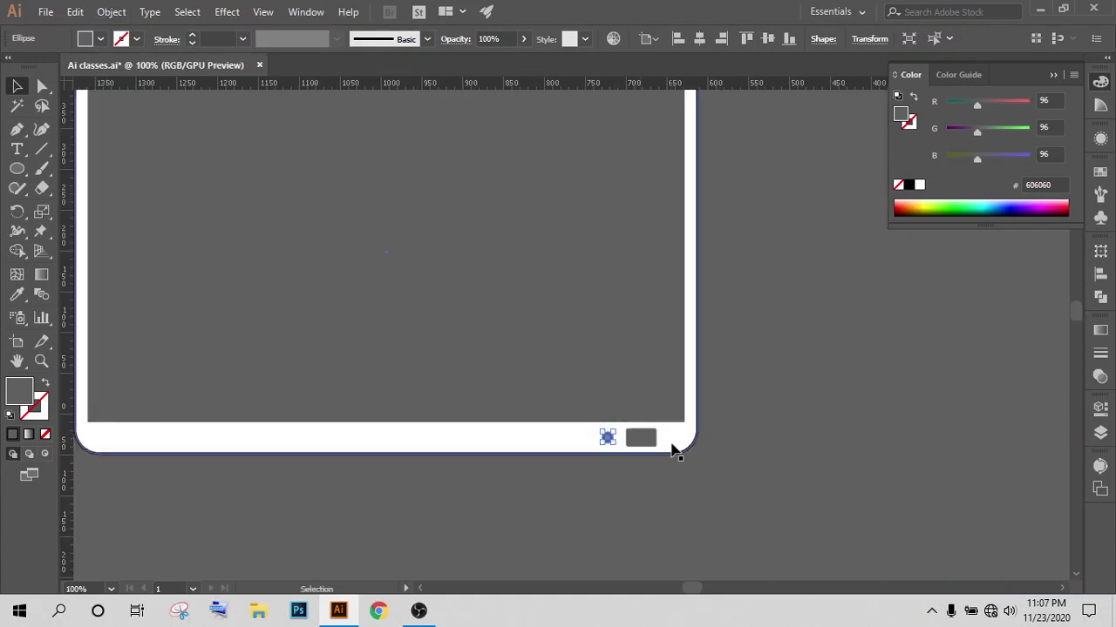
alt+scroll(563, 468, up, 2)
alt+scroll(590, 508, up, 2)
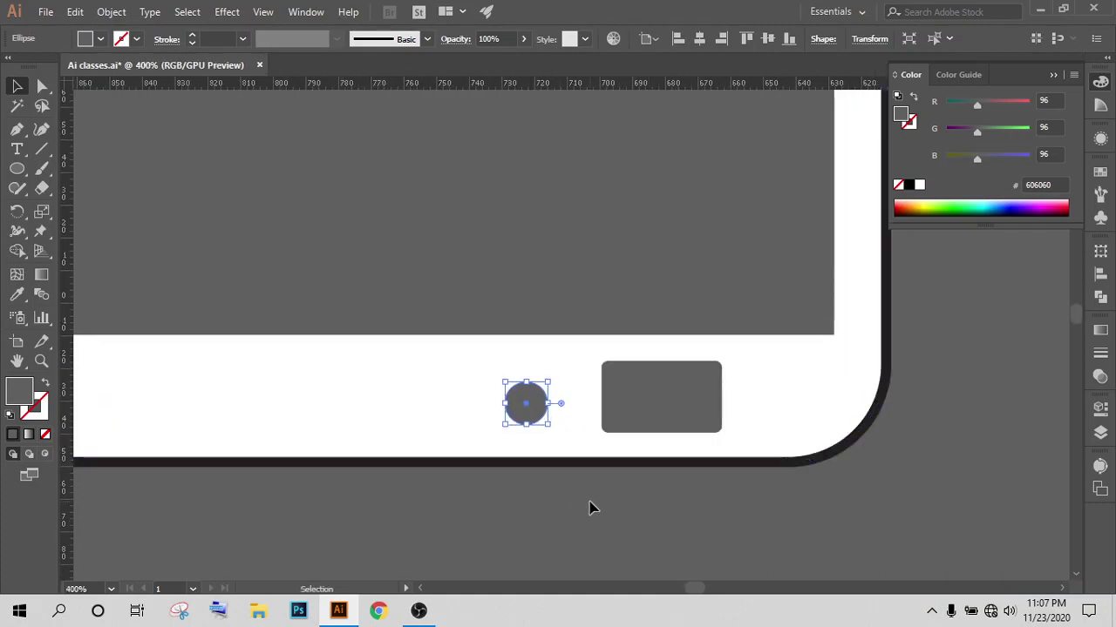
key(Down)
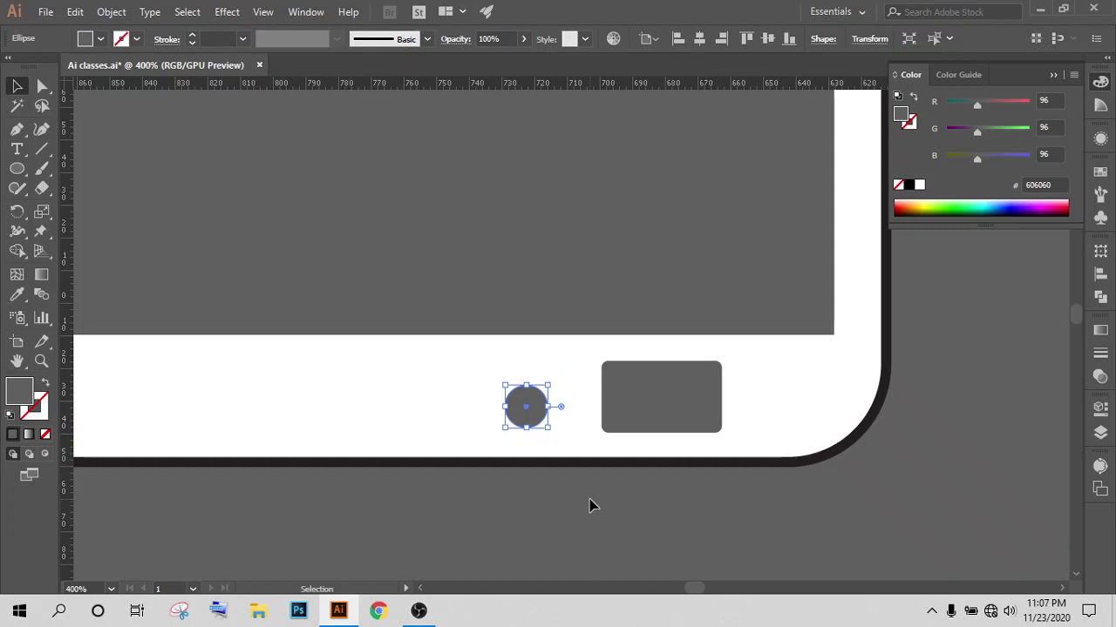
key(Up)
alt+scroll(590, 507, down, 3)
click(821, 362)
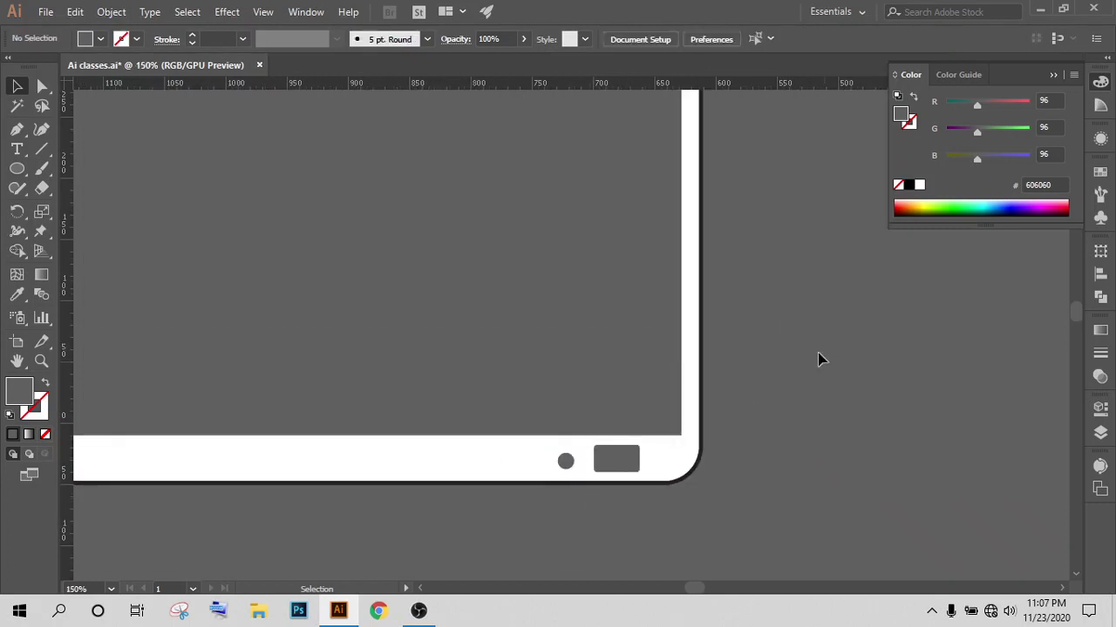
alt+scroll(735, 446, down, 2)
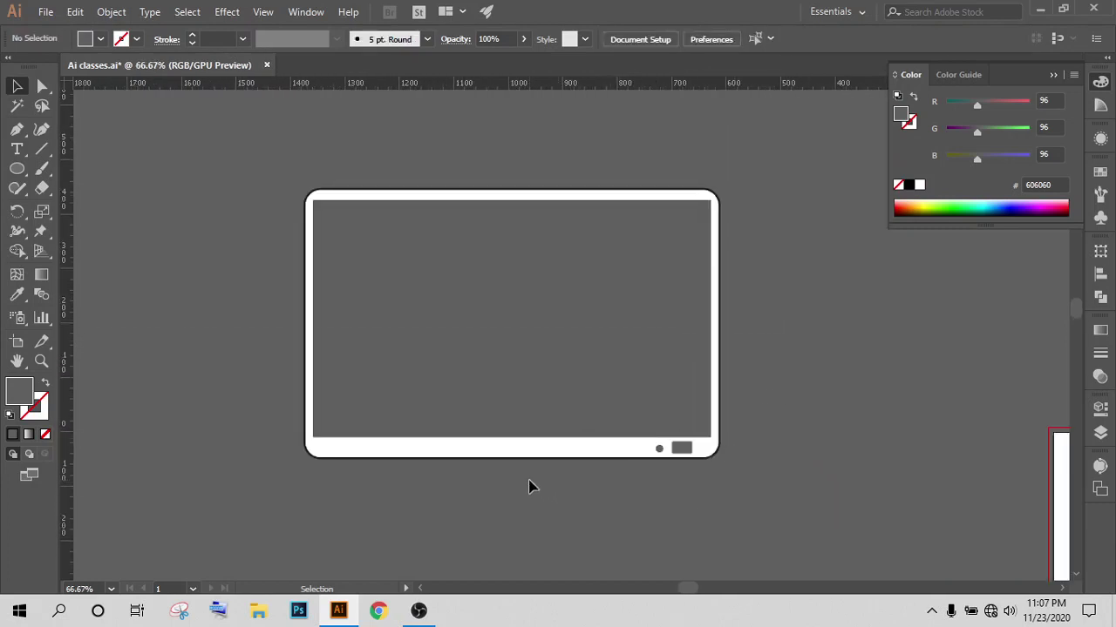
Step: Undo both moves so the rectangle and dot return to the bezel's left end
key(ctrl+z)
key(ctrl+z)
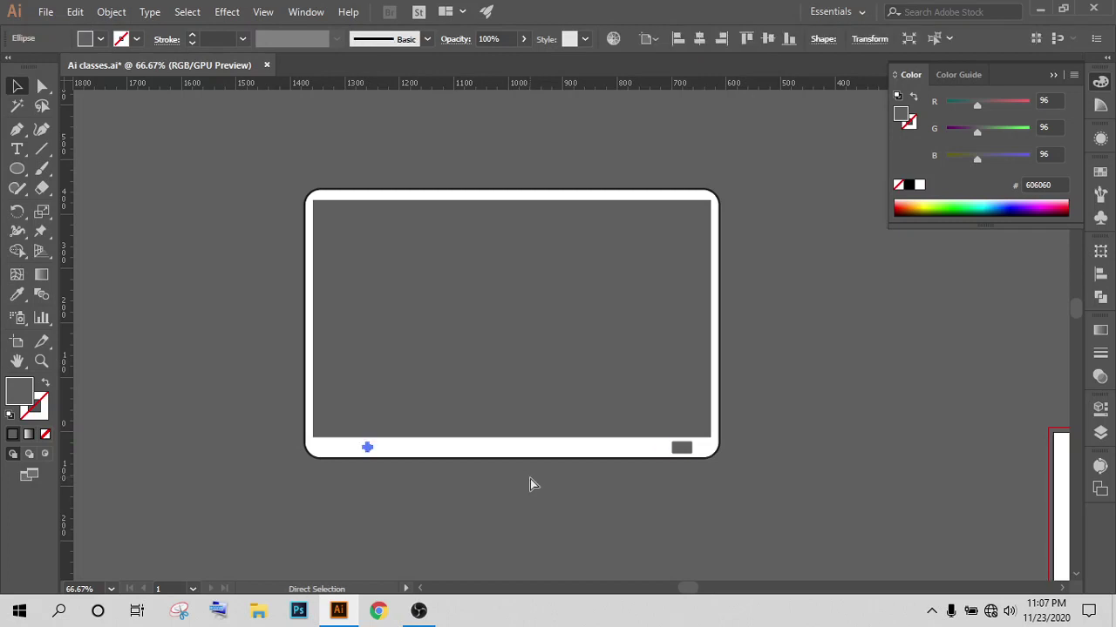
key(ctrl+z)
key(ctrl+z)
click(557, 504)
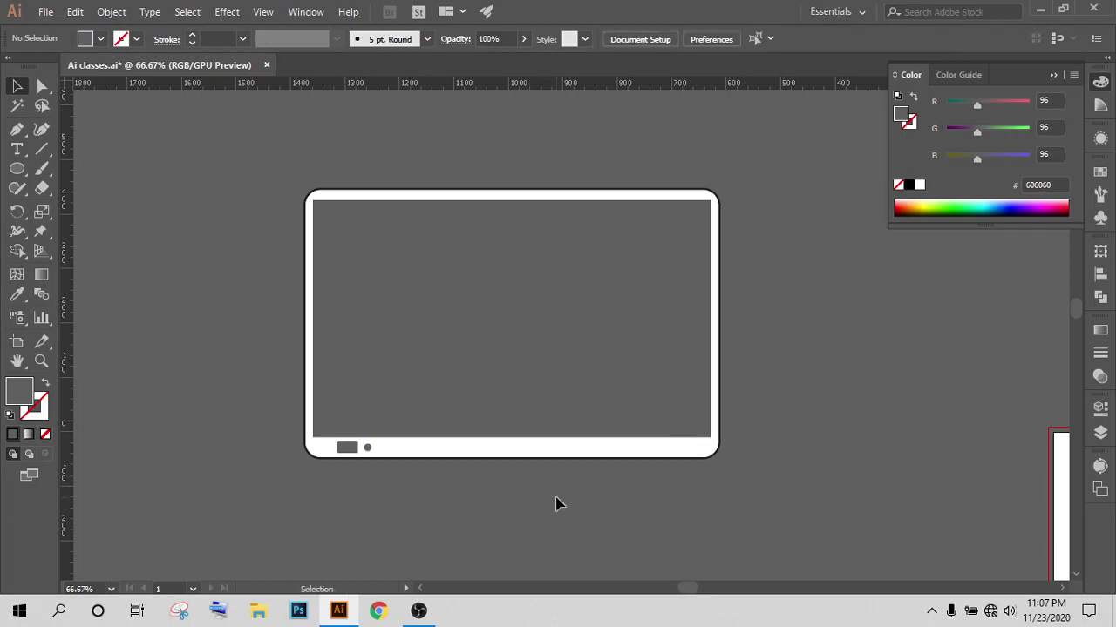
alt+scroll(393, 449, up, 2)
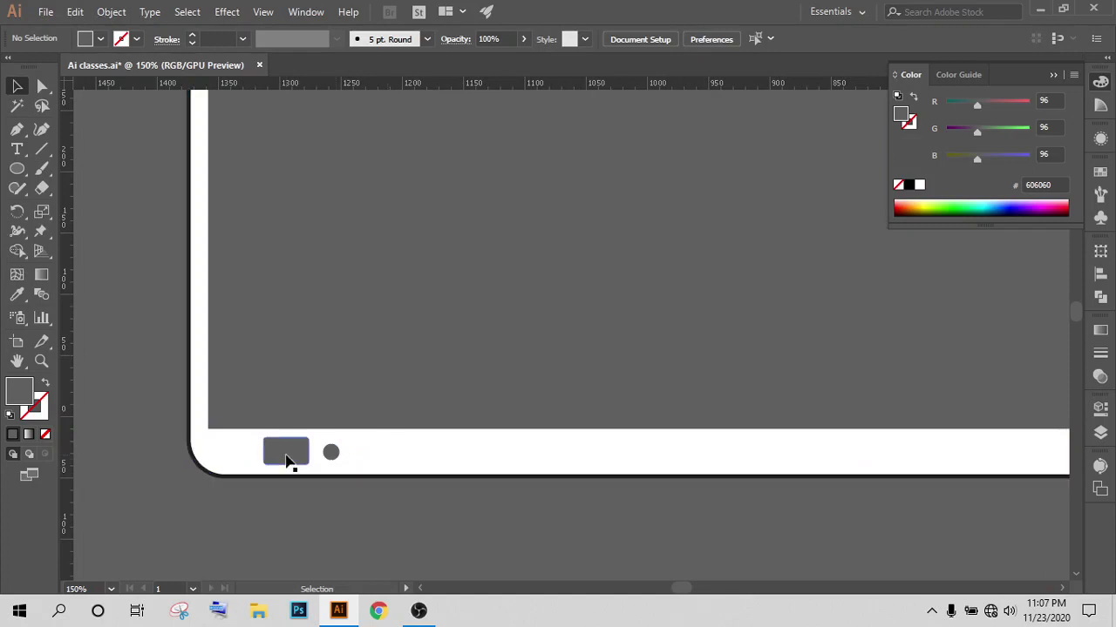
drag(511, 492, 360, 493)
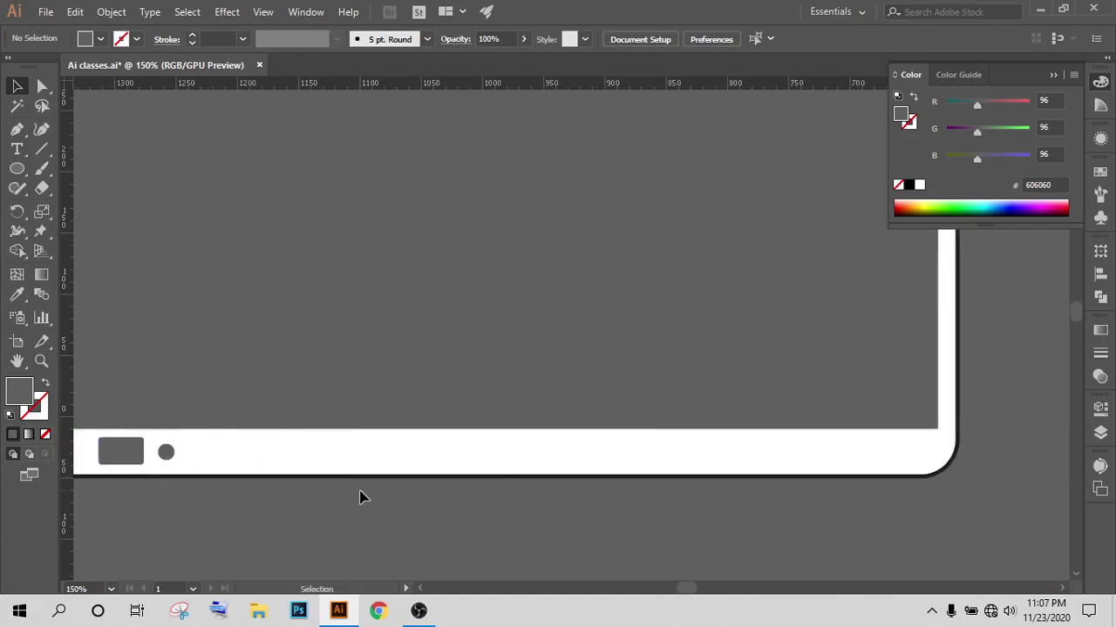
alt+scroll(364, 496, down, 2)
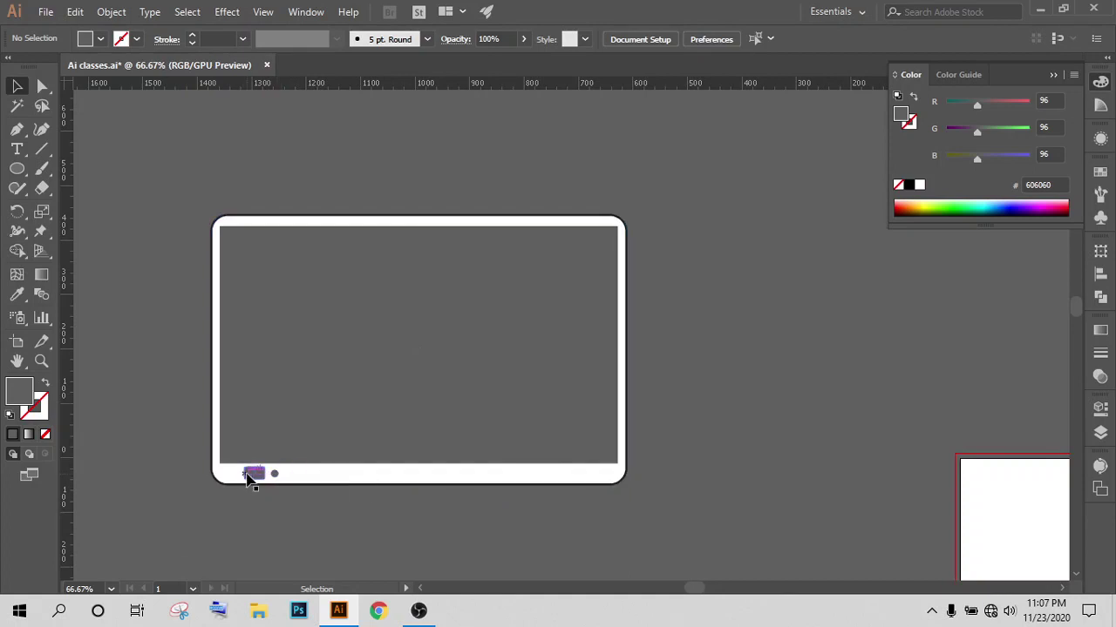
Step: Copy the small rectangle straight right and flatten the copy into a thin bar
drag(247, 474, 419, 475)
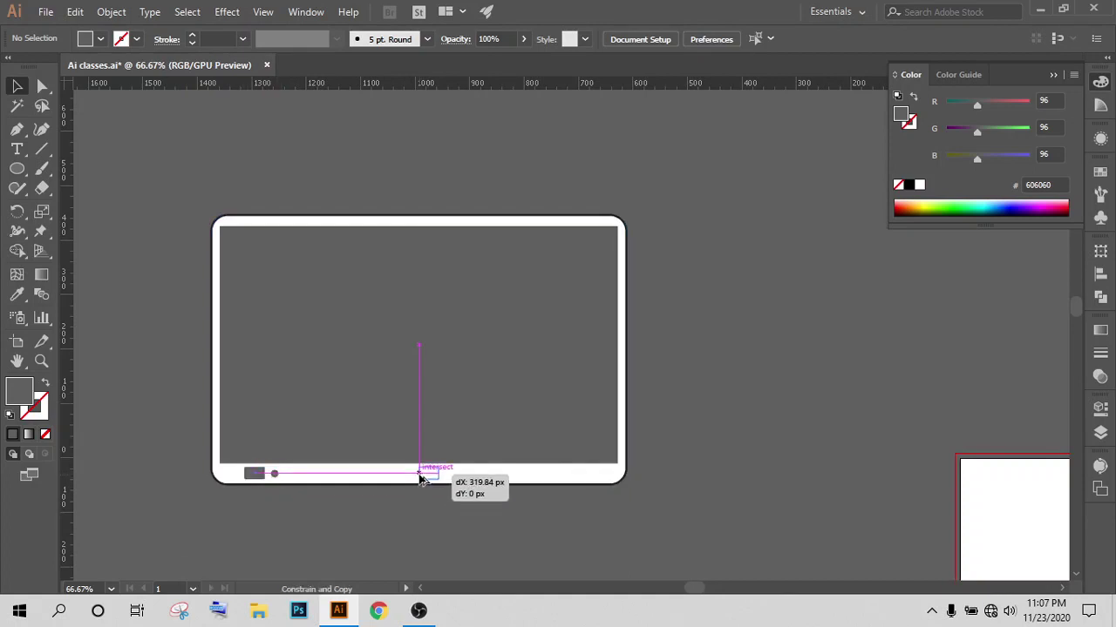
scroll(448, 511, up, 4)
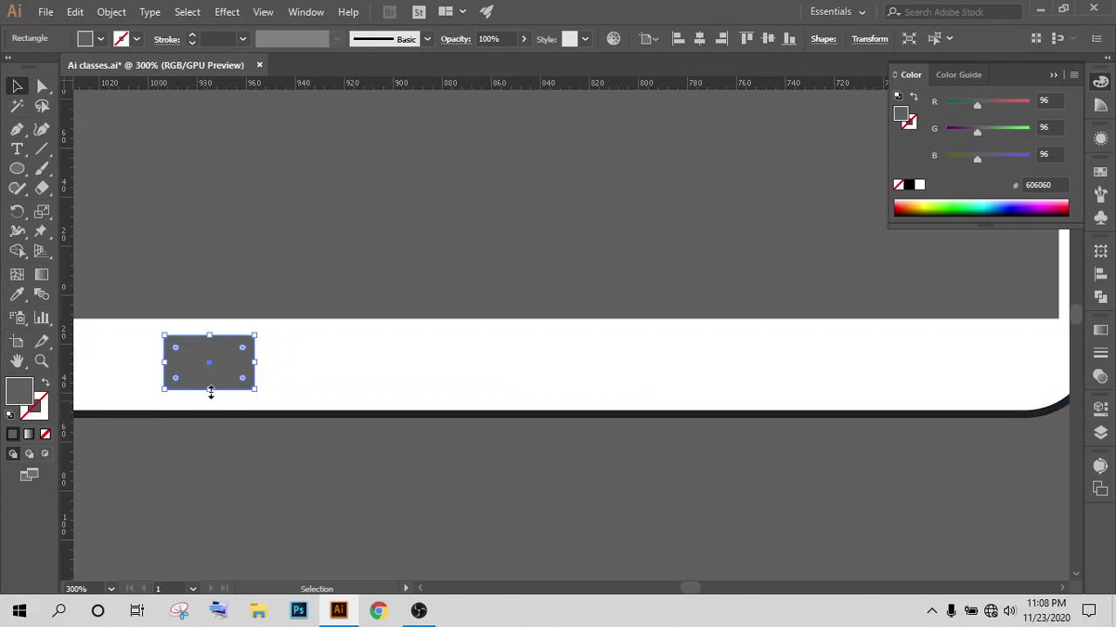
drag(210, 393, 210, 374)
drag(209, 372, 209, 370)
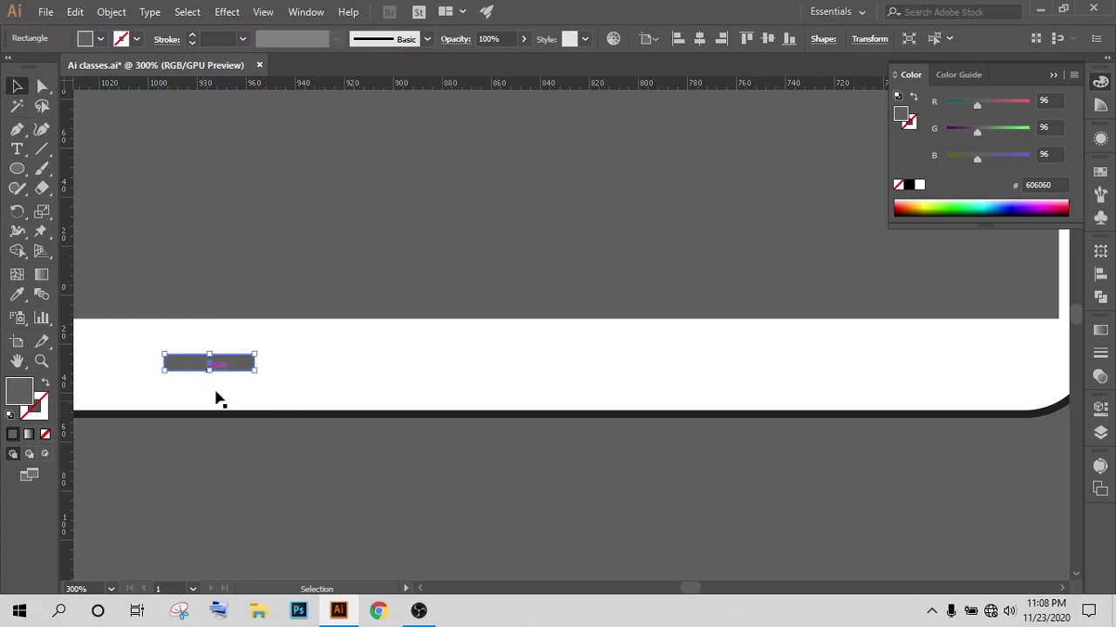
scroll(343, 450, down, 1)
scroll(328, 491, down, 1)
scroll(355, 489, down, 1)
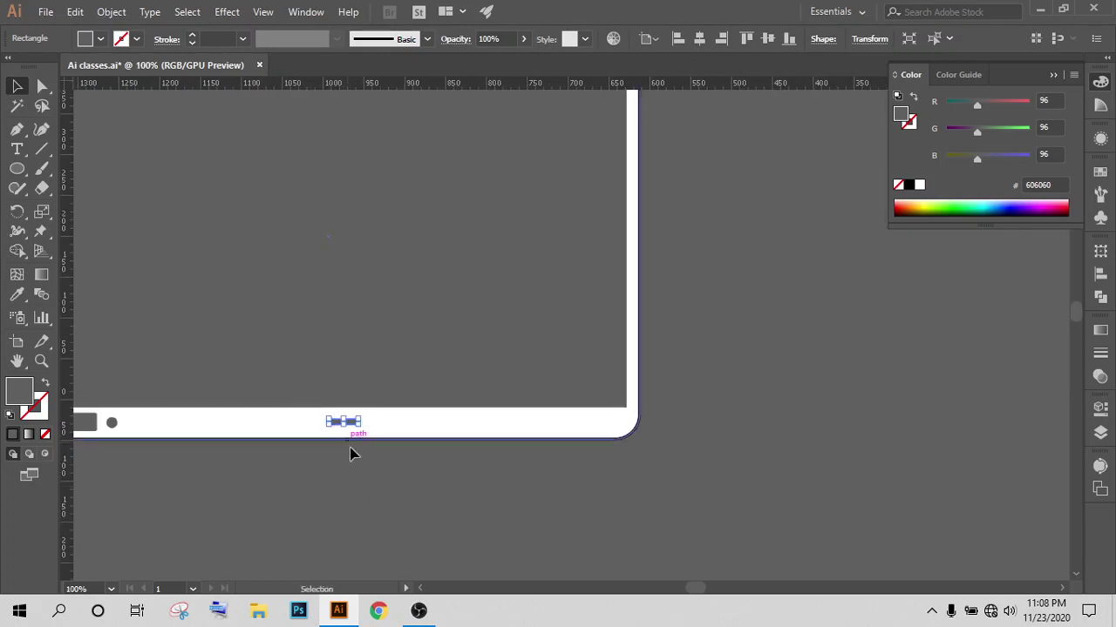
scroll(351, 440, up, 3)
Step: Duplicate the thin bar at an even spacing to make five bars in a row
drag(304, 415, 461, 415)
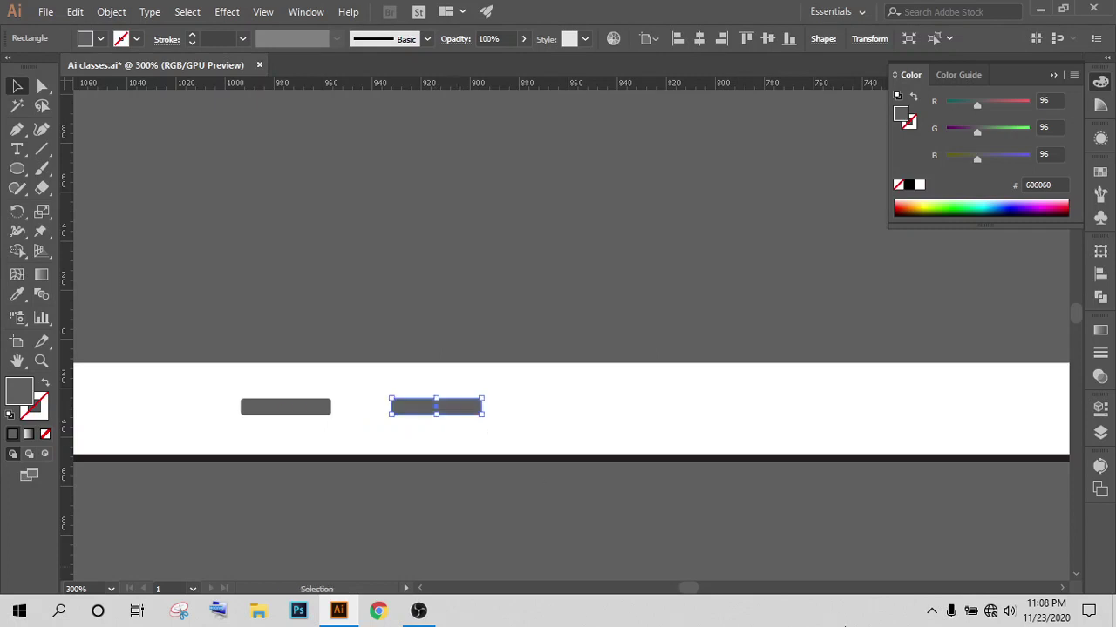
key(ctrl+d)
key(ctrl+d)
key(ctrl+d)
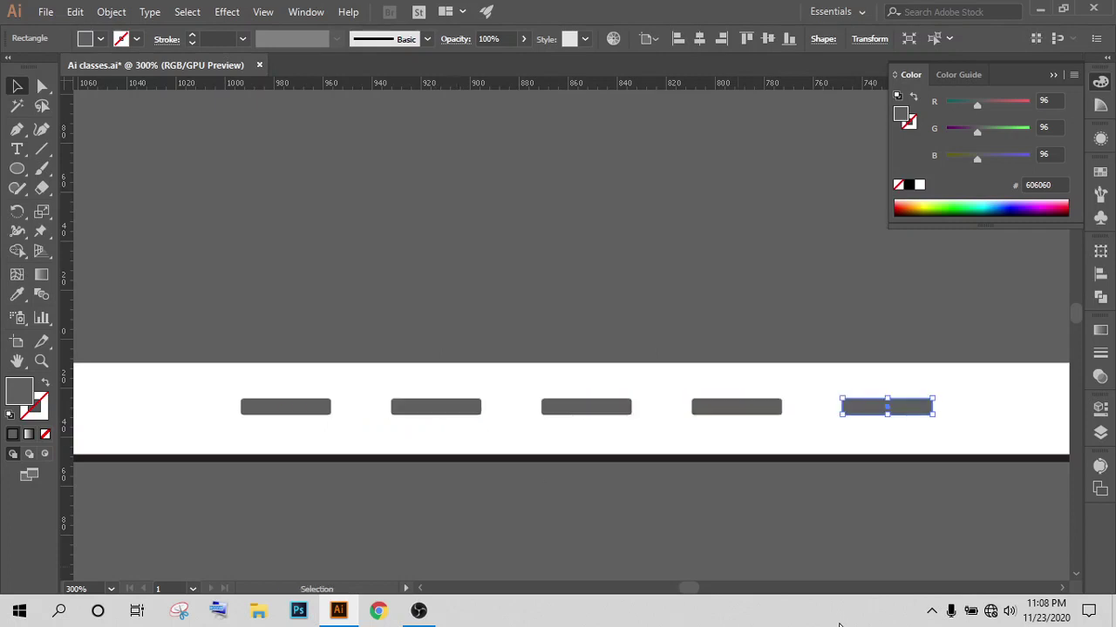
click(499, 536)
alt+scroll(501, 533, down, 5)
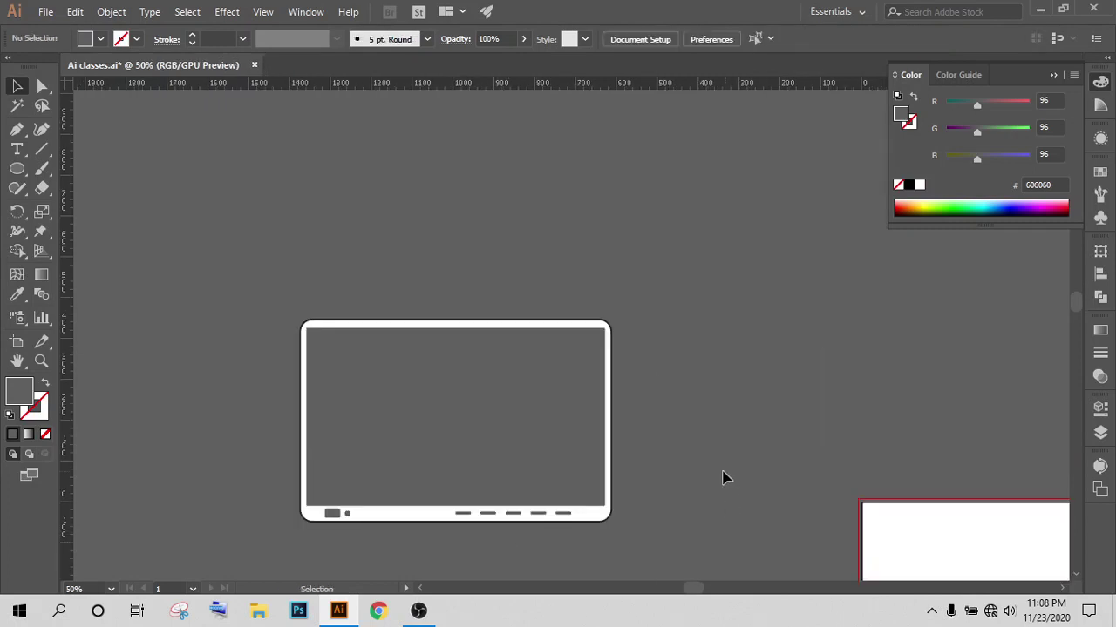
scroll(689, 479, down, 1)
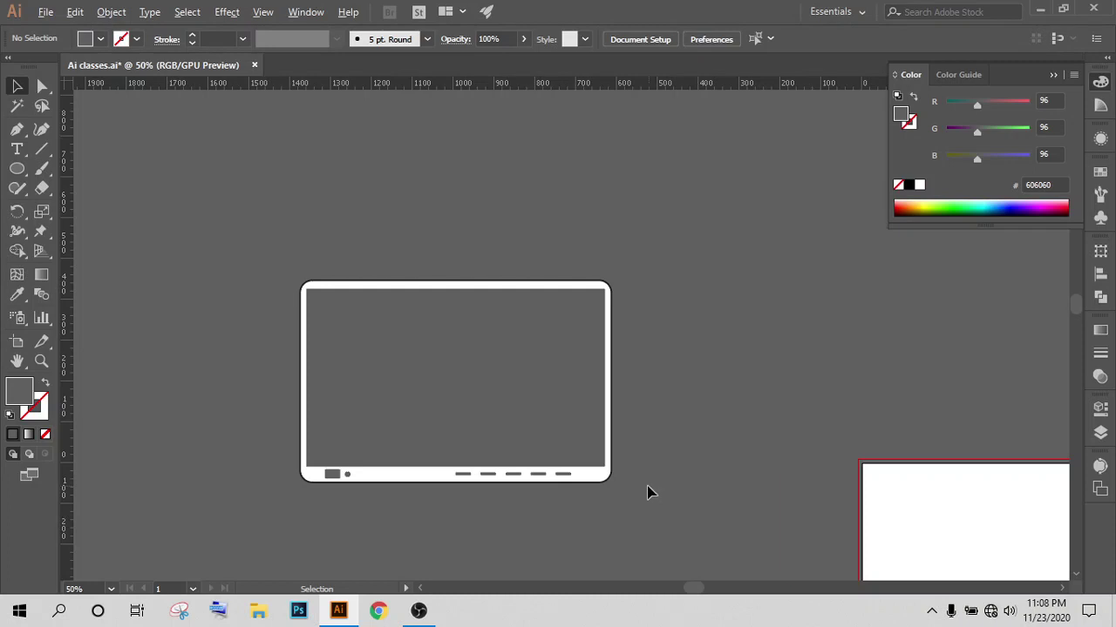
alt+scroll(647, 493, down, 2)
scroll(636, 505, down, 1)
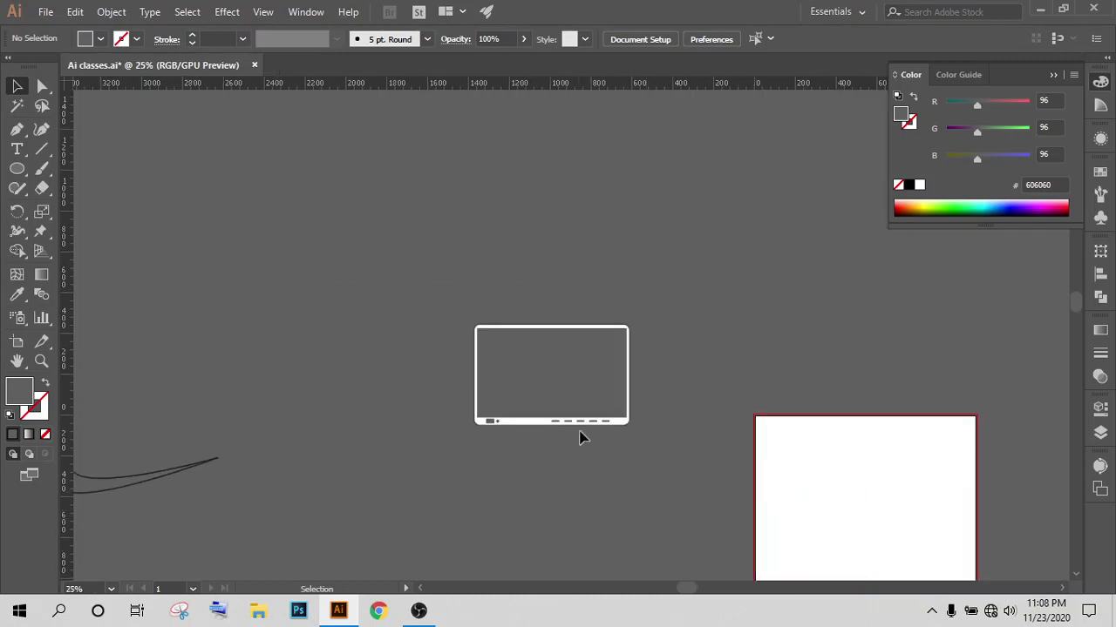
alt+scroll(515, 458, up, 5)
alt+scroll(518, 459, down, 5)
alt+scroll(518, 458, up, 1)
mouse_move(774, 356)
mouse_down()
mouse_move(613, 295)
mouse_move(707, 225)
mouse_up()
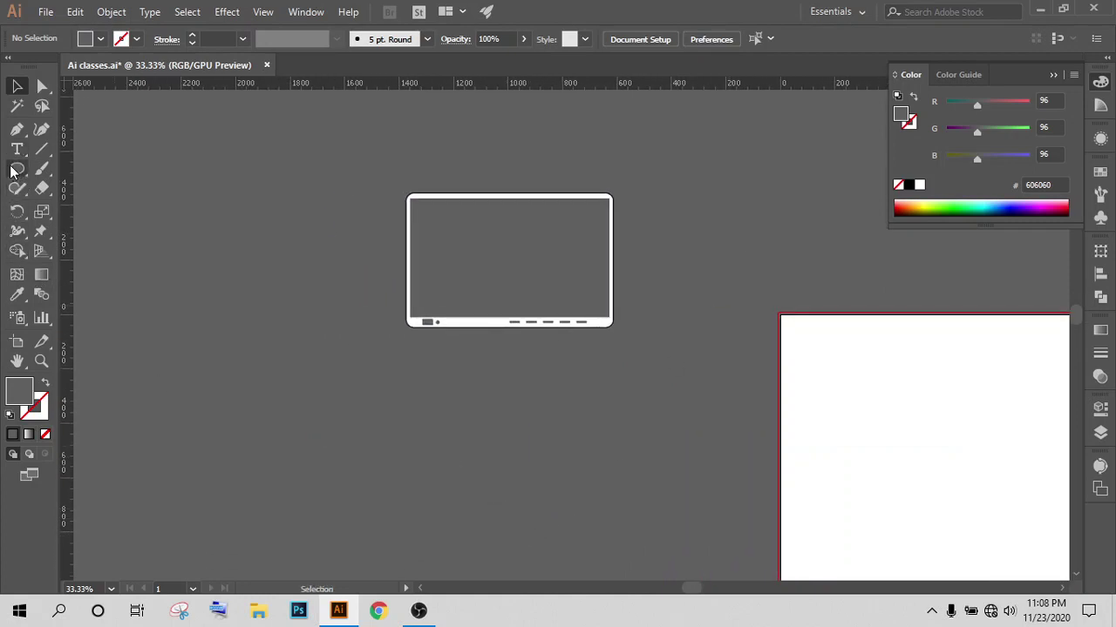
Step: Draw a small rectangle below the tablet and taper it into a trapezoid wider at the bottom
drag(12, 172, 79, 166)
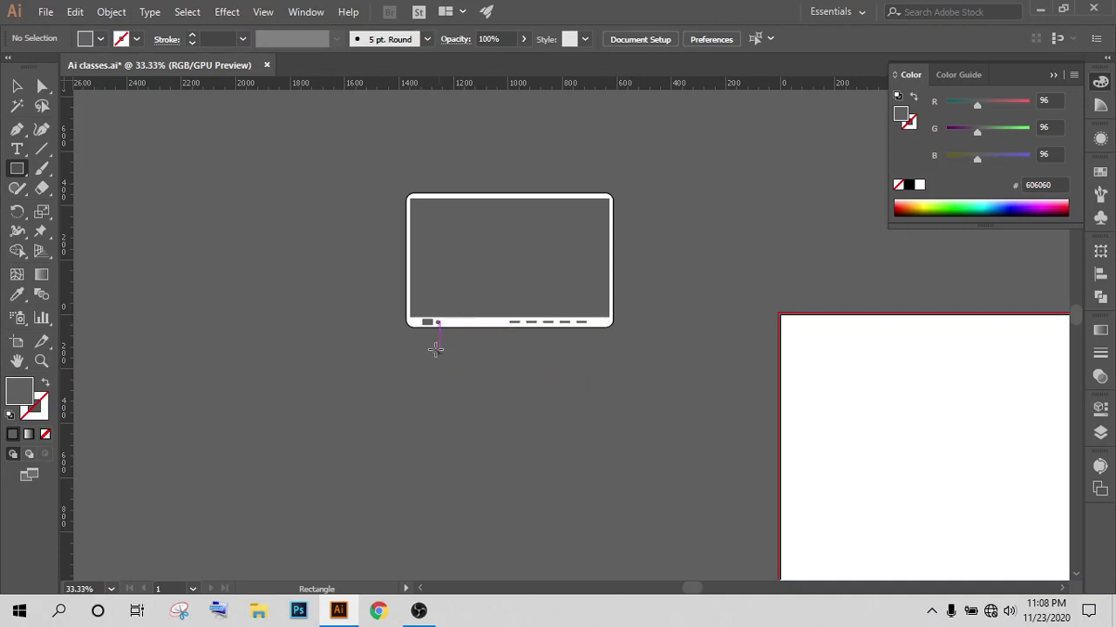
drag(456, 355, 418, 413)
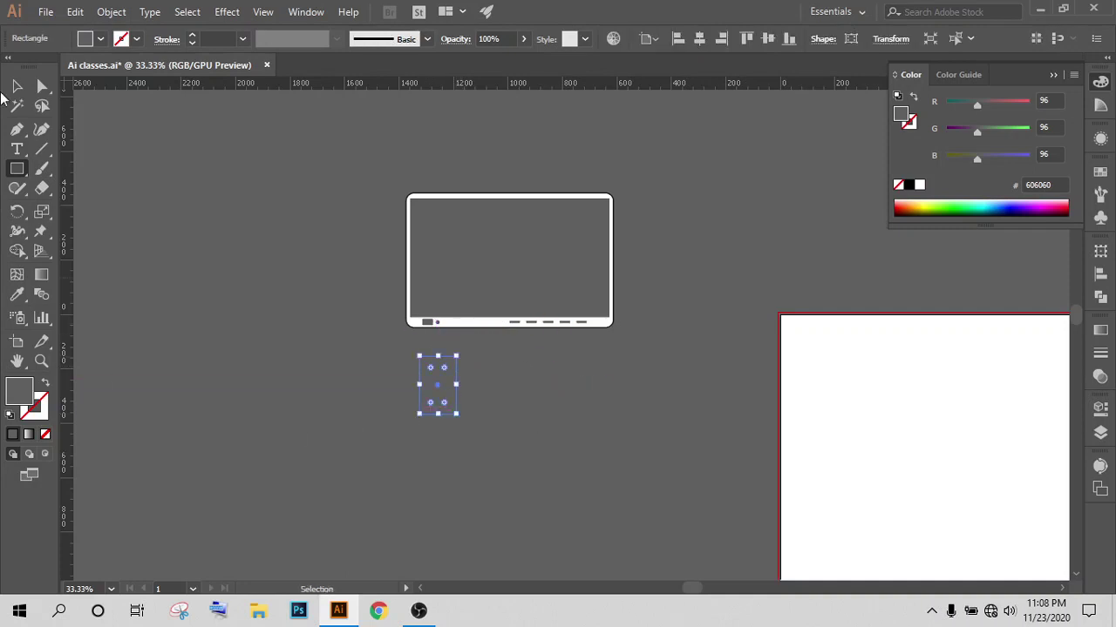
click(42, 86)
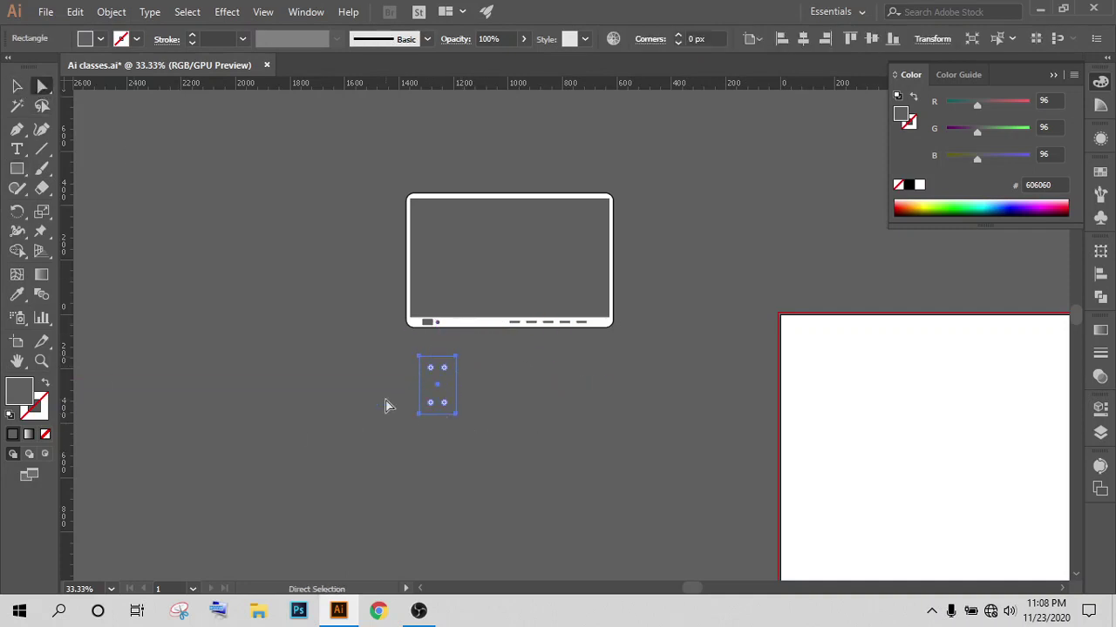
drag(417, 417, 467, 415)
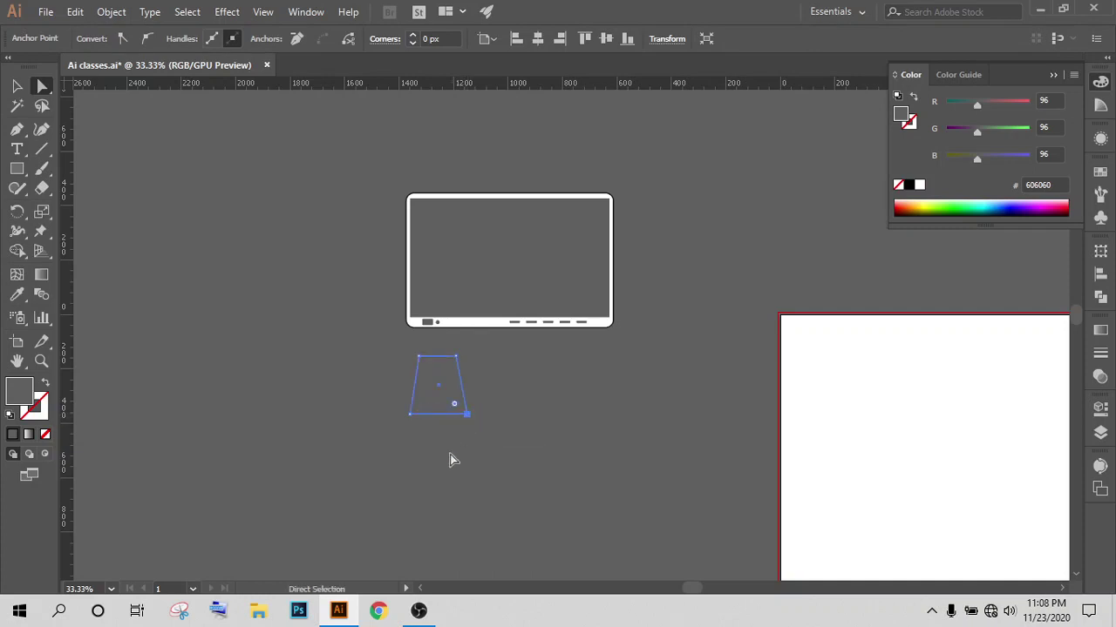
click(386, 447)
click(16, 85)
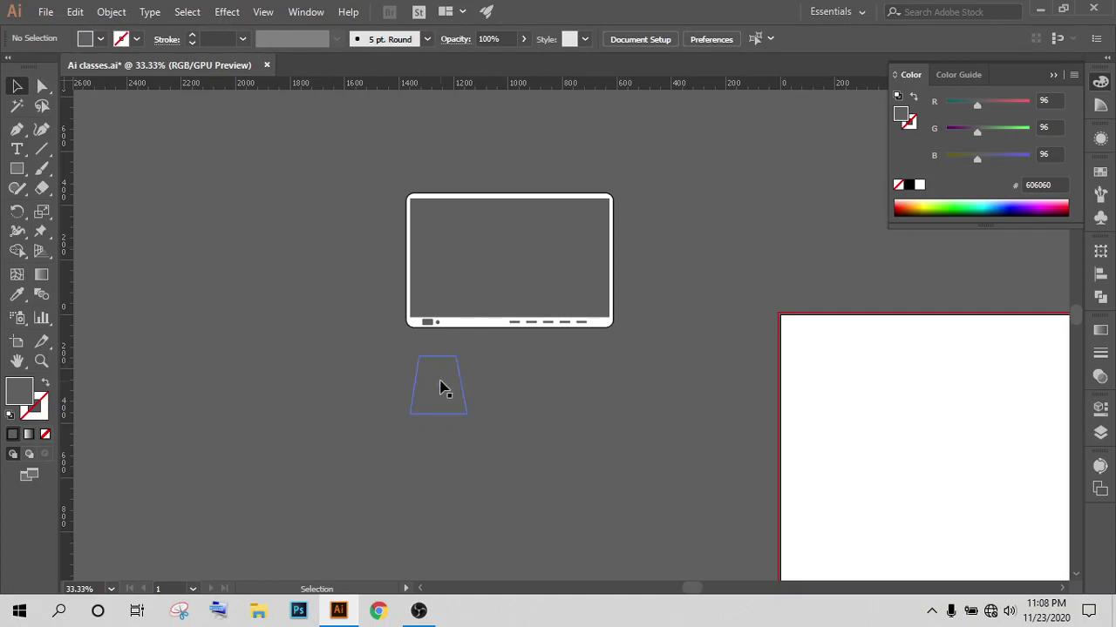
click(440, 386)
Step: Fill the trapezoid white and move it up under the monitor's bottom edge
click(920, 186)
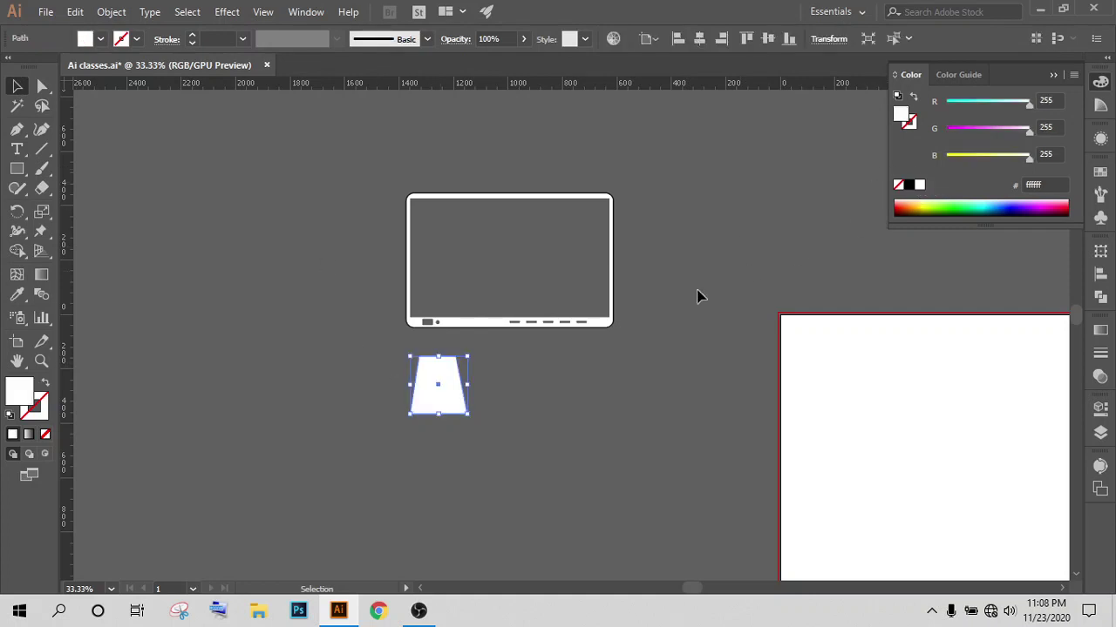
click(514, 391)
scroll(497, 392, up, 2)
scroll(481, 392, down, 1)
scroll(458, 423, up, 1)
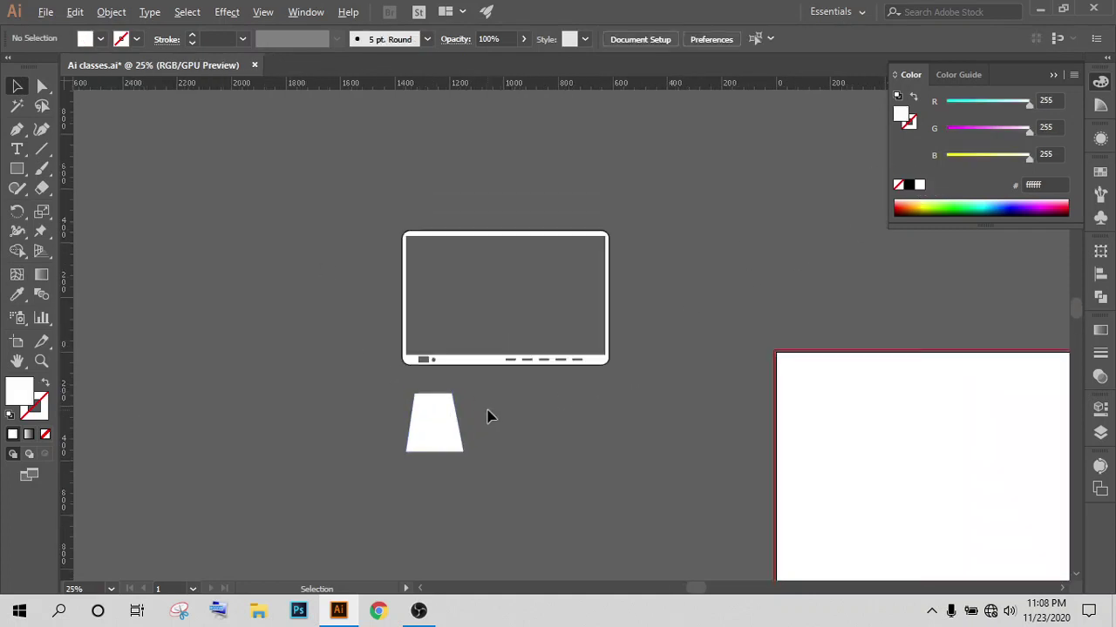
scroll(488, 416, up, 2)
drag(380, 471, 512, 324)
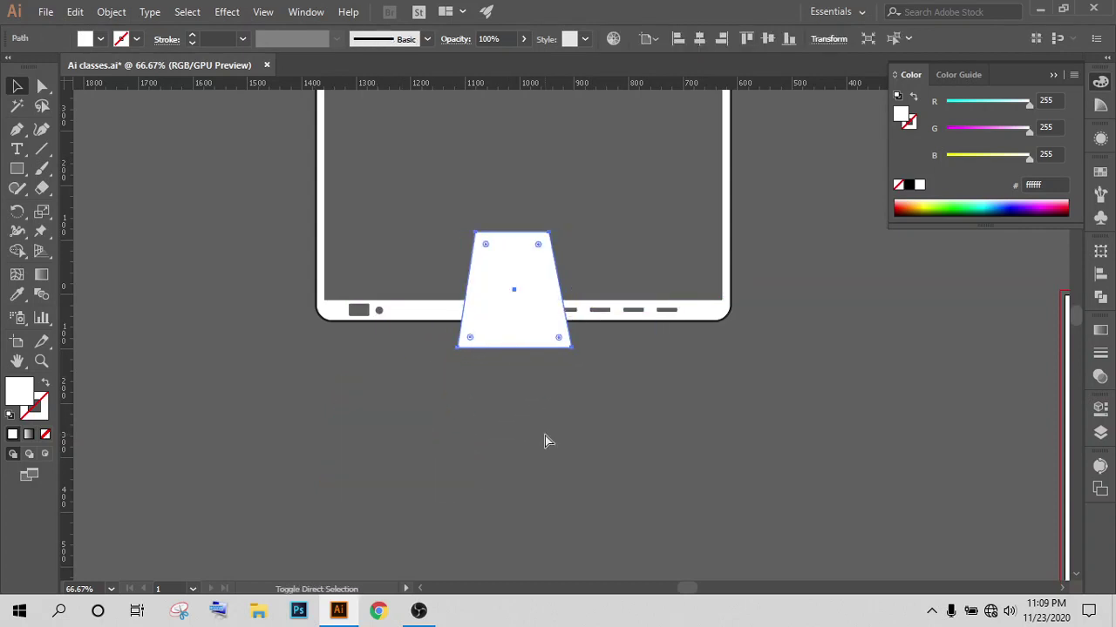
Step: Send the stand to the back so it sits behind the monitor
key(ctrl+shift+bracketleft)
click(543, 354)
click(527, 342)
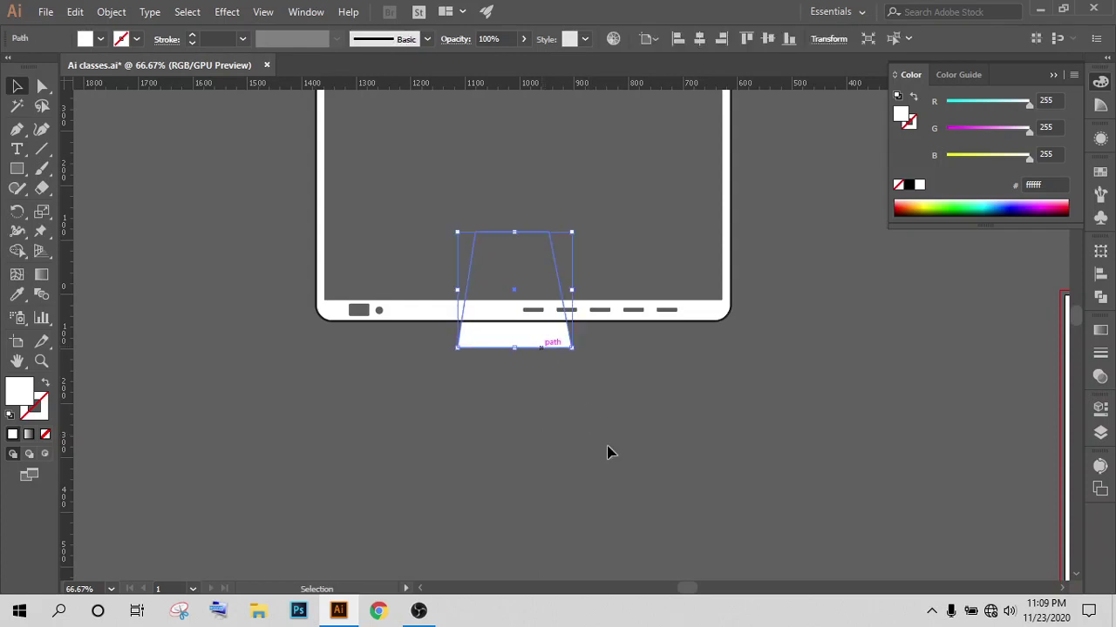
key(ctrl+shift+bracketright)
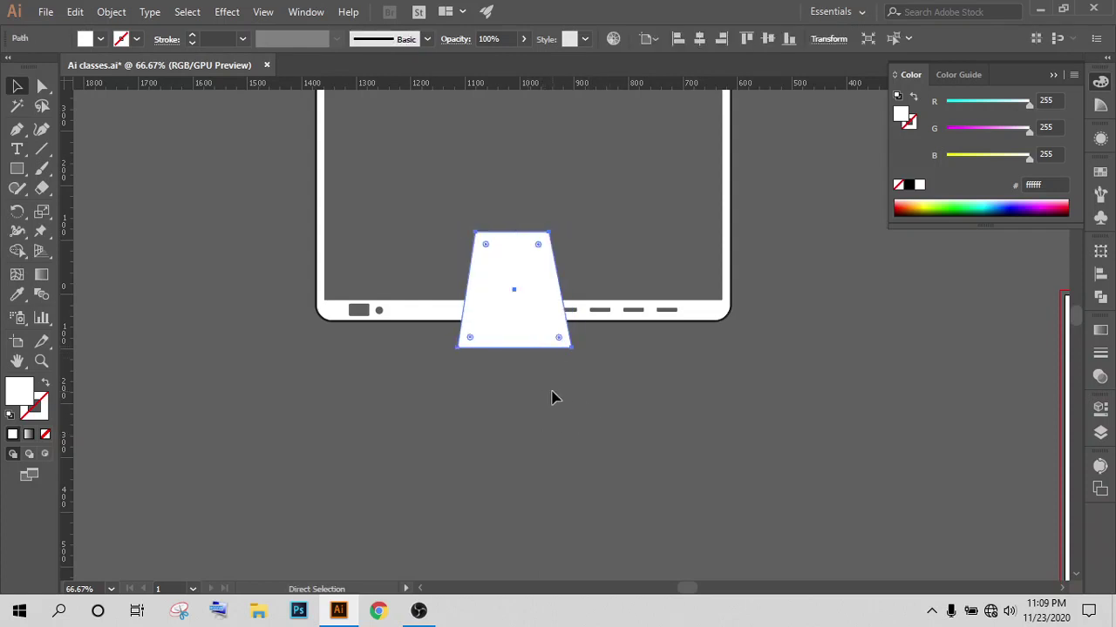
right_click(543, 309)
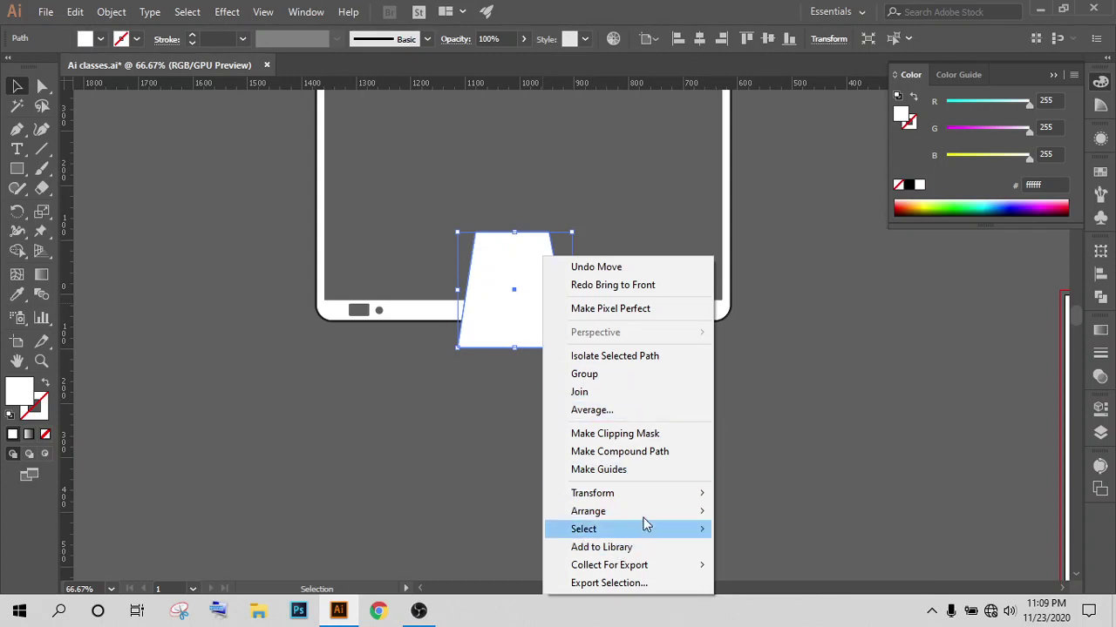
mouse_move(588, 511)
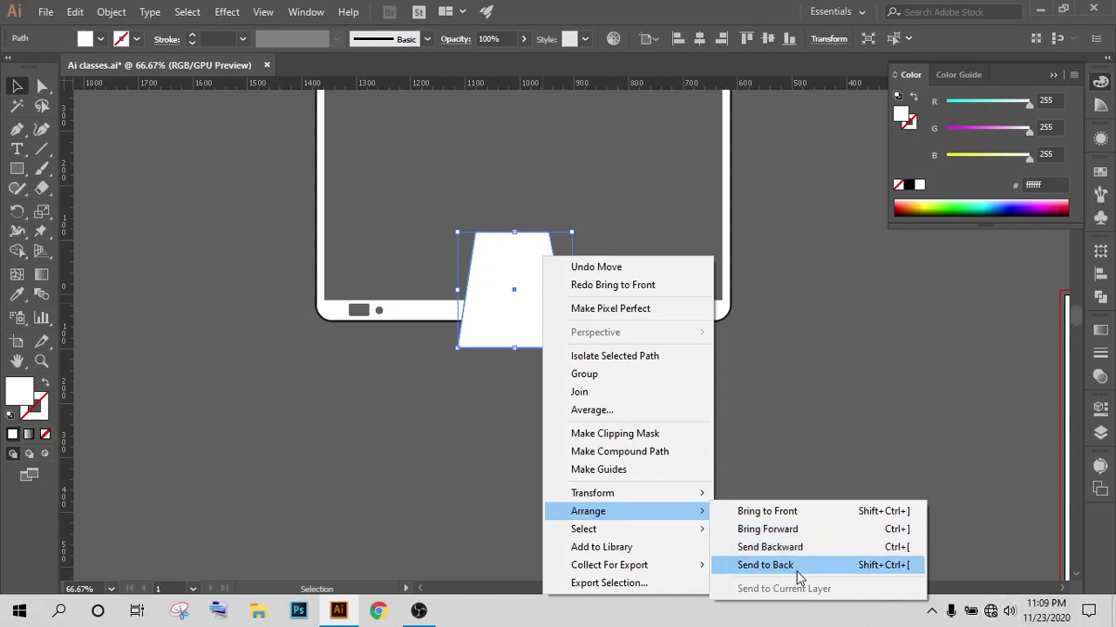
click(755, 566)
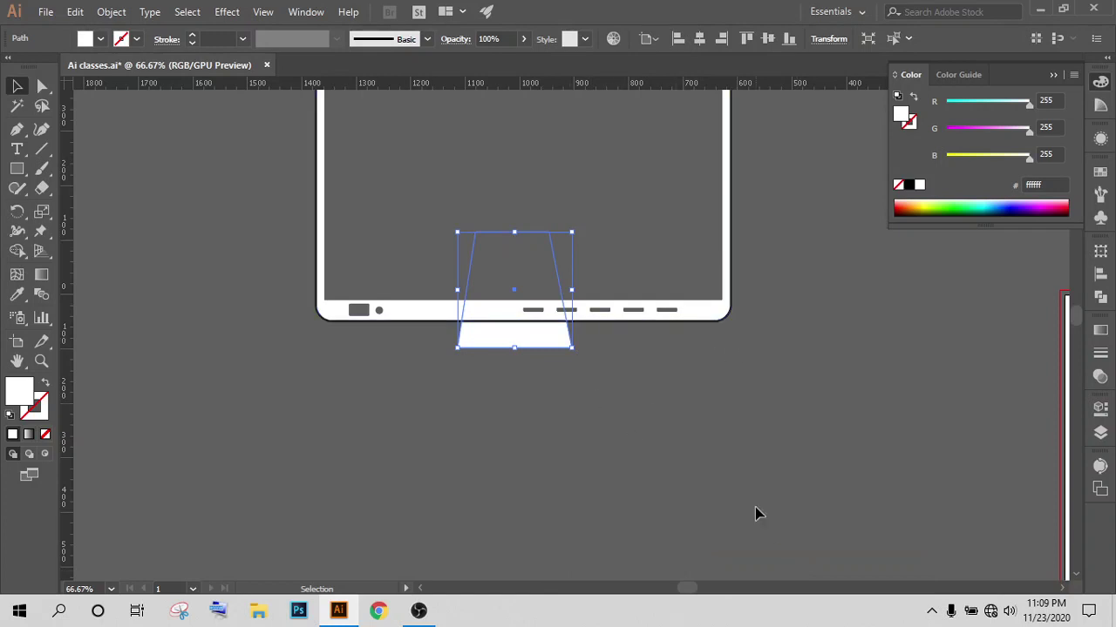
right_click(512, 342)
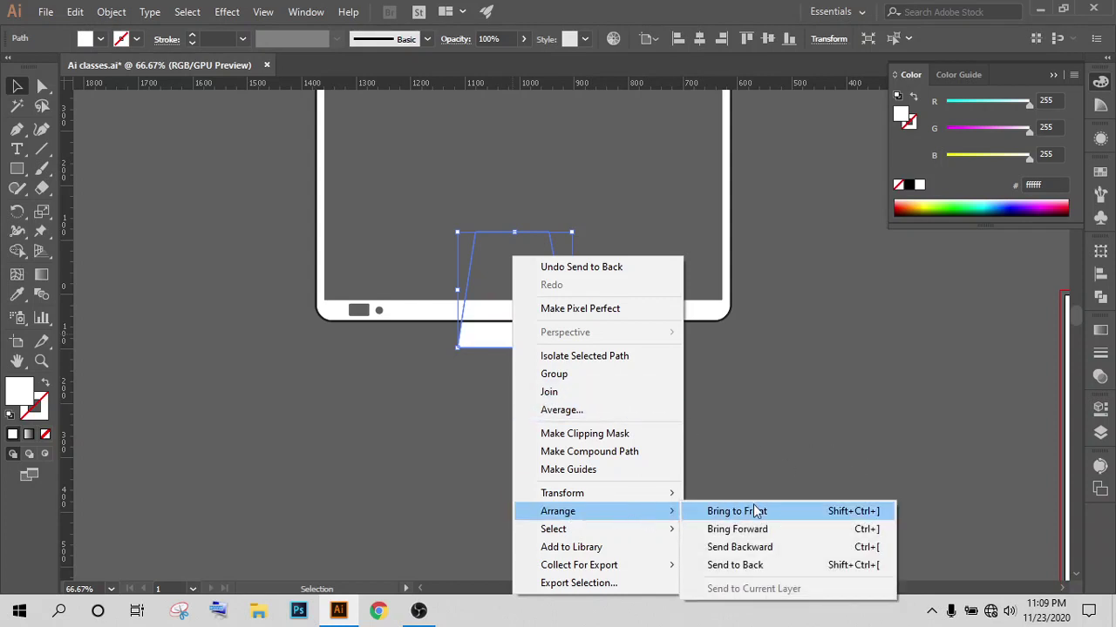
click(817, 348)
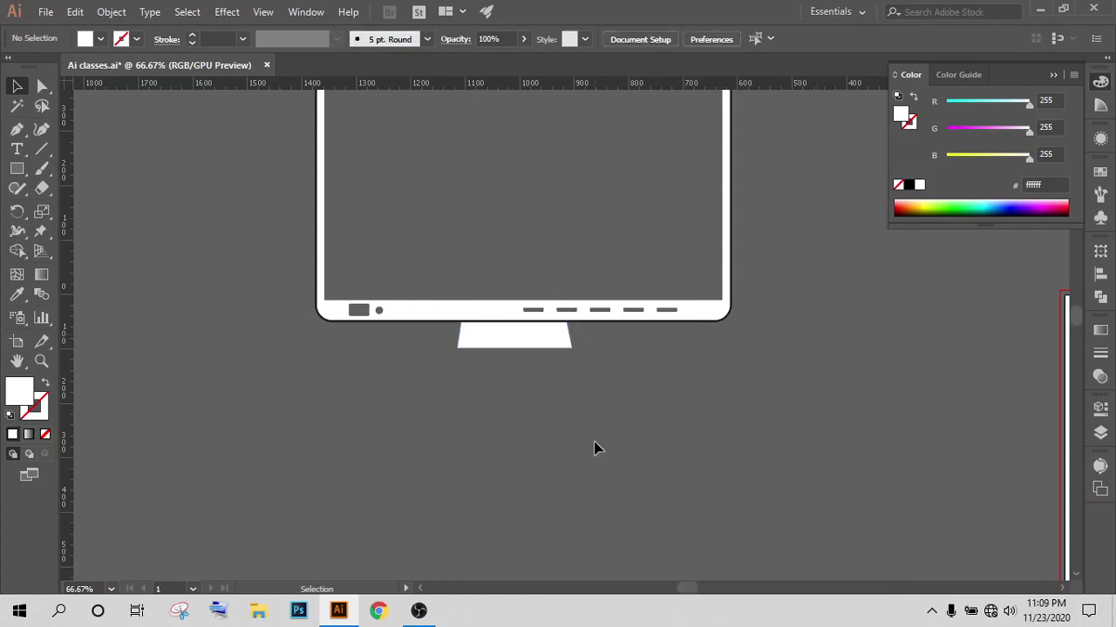
scroll(540, 435, up, 1)
Step: Centre the stand horizontally under the monitor, using the monitor as key object
click(510, 379)
shift+click(441, 356)
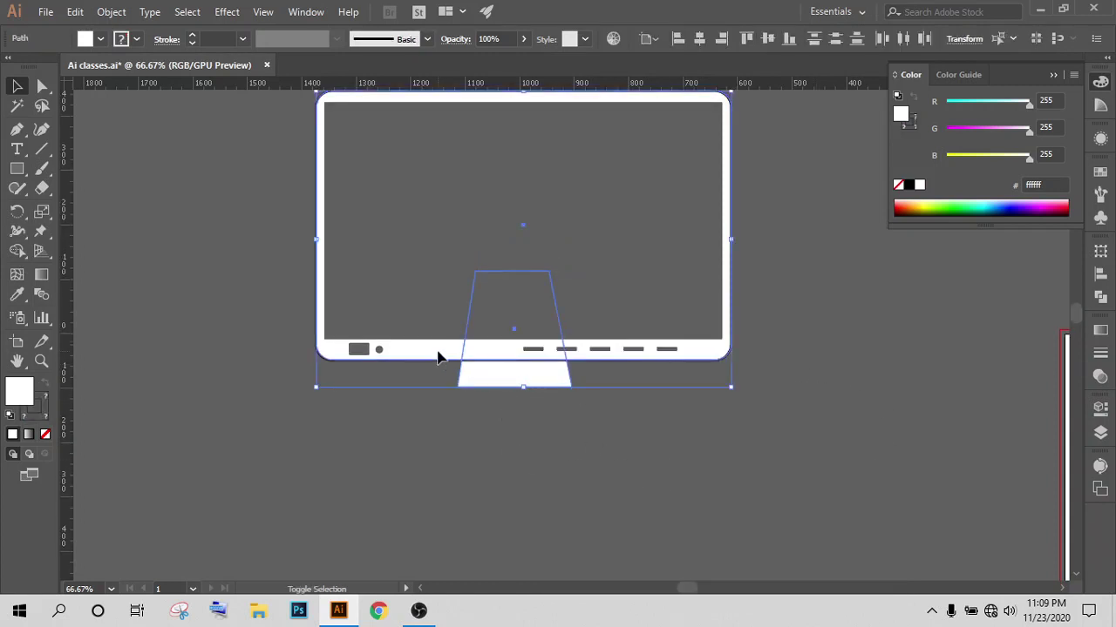
click(694, 92)
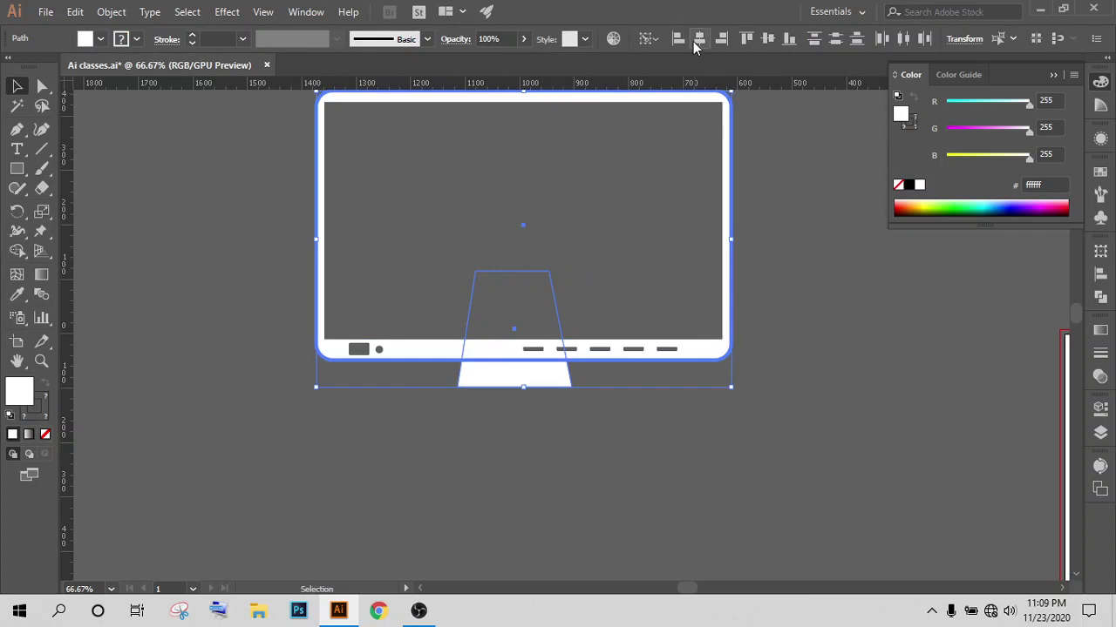
click(698, 41)
click(829, 415)
scroll(443, 552, up, 1)
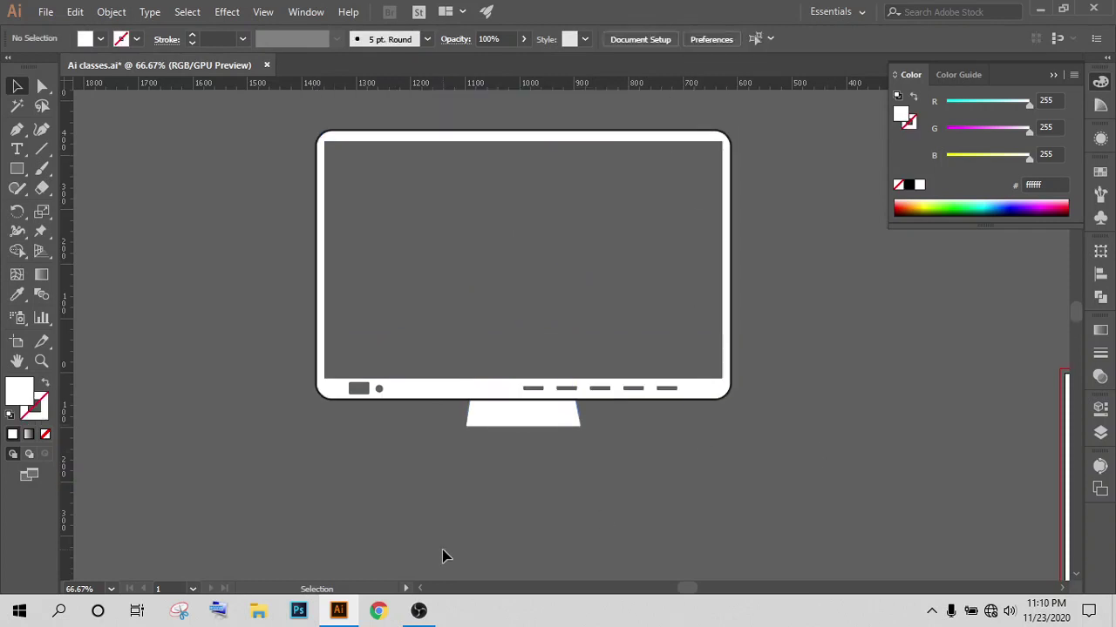
scroll(558, 532, up, 2)
Step: Nudge the stand's bottom-left corner point three steps left to widen its base
click(520, 503)
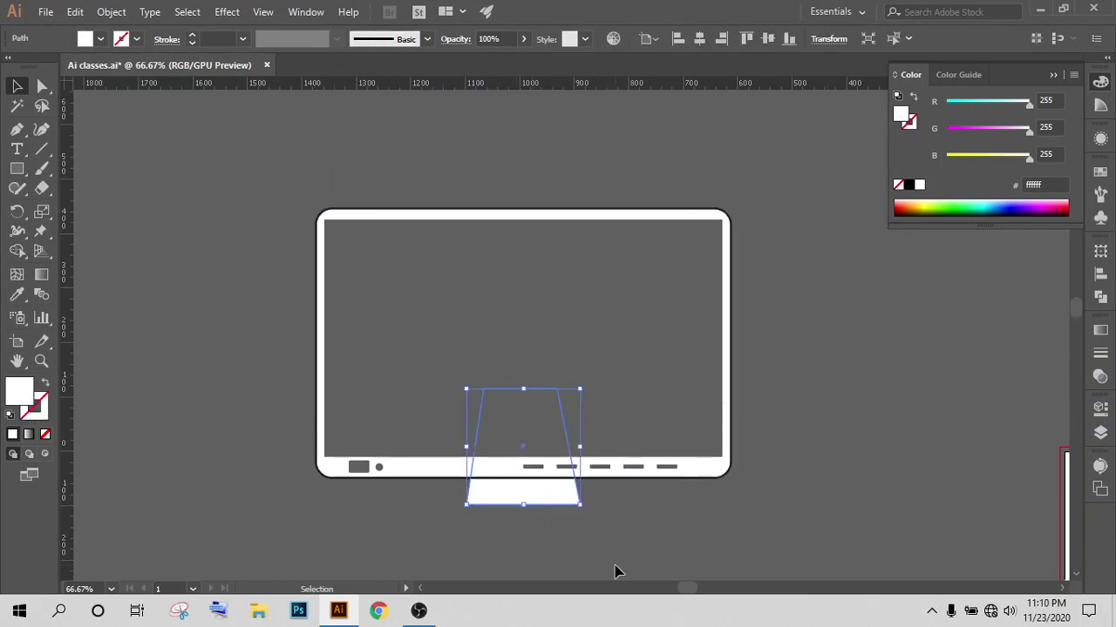
click(114, 174)
click(39, 98)
scroll(435, 401, down, 2)
scroll(466, 396, up, 3)
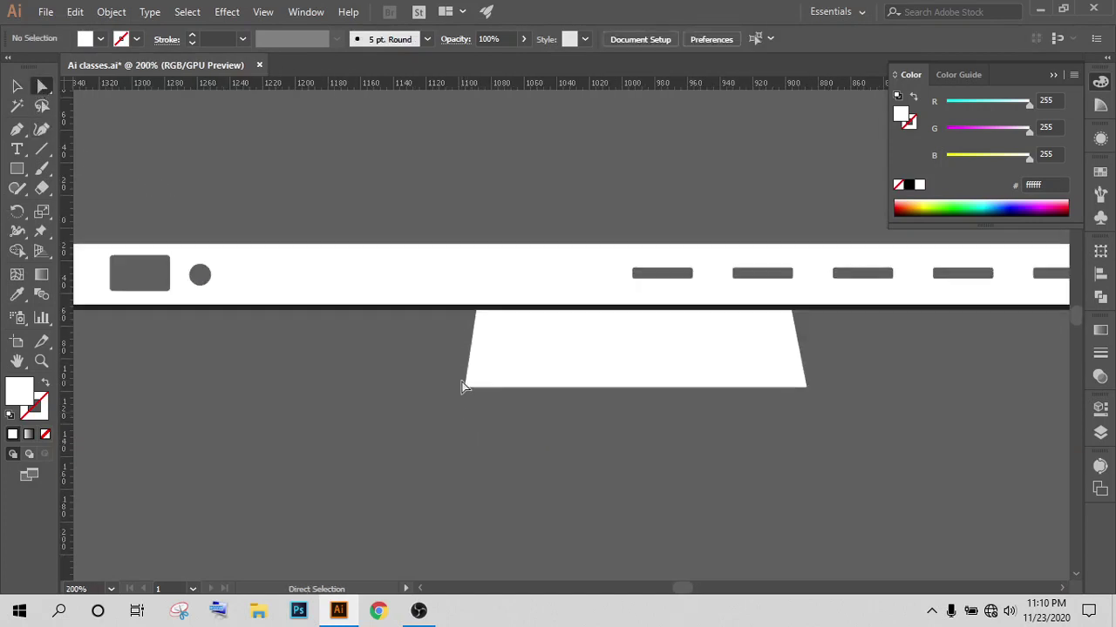
click(463, 389)
key(Left)
key(Left)
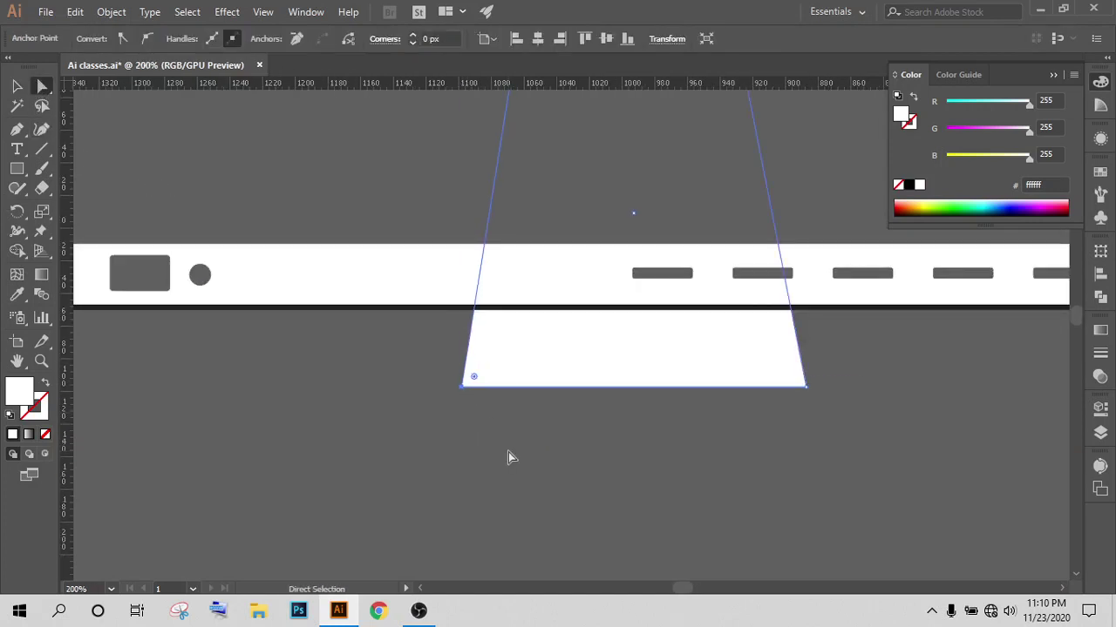
key(Left)
key(Left)
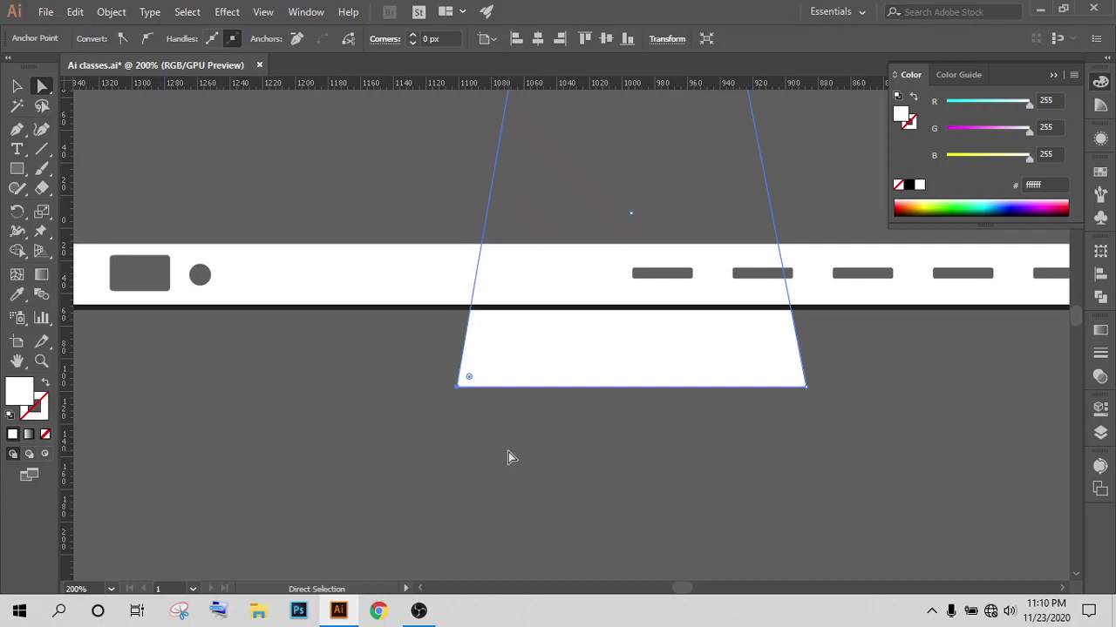
key(Left)
click(543, 508)
scroll(543, 508, down, 2)
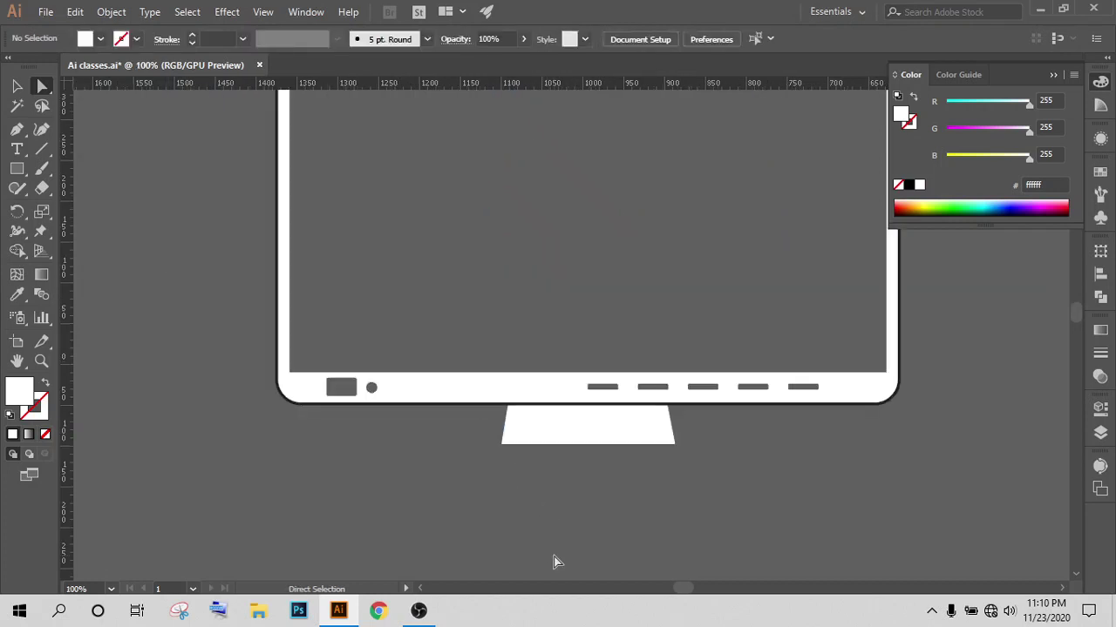
scroll(556, 562, down, 2)
click(17, 86)
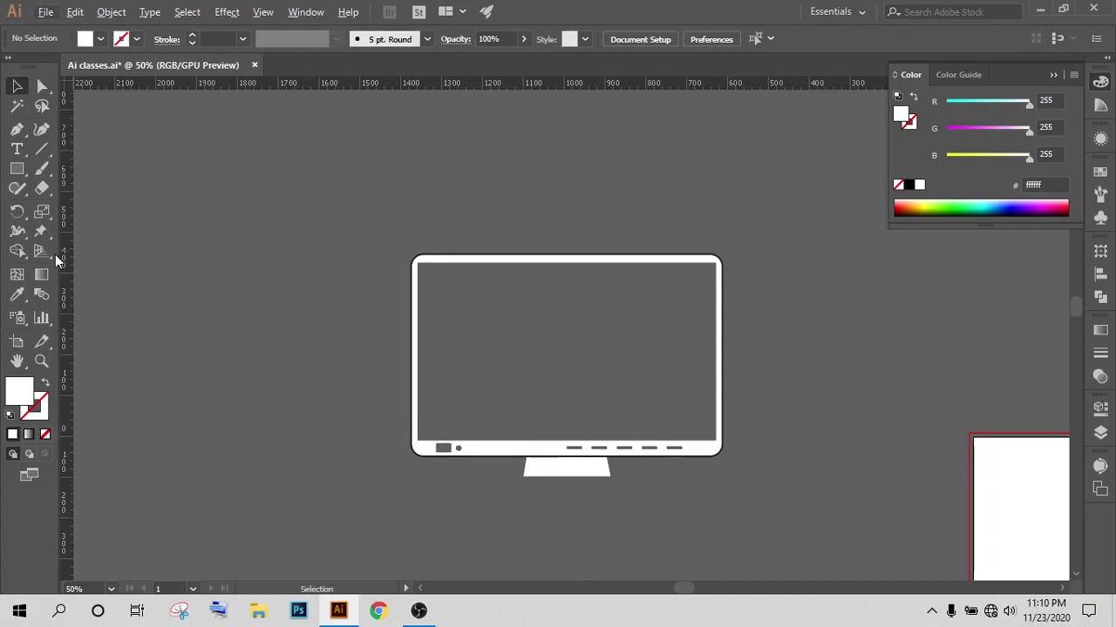
Step: Draw a white rectangle below the stand and centre it horizontally under the stand
click(17, 169)
scroll(607, 485, up, 2)
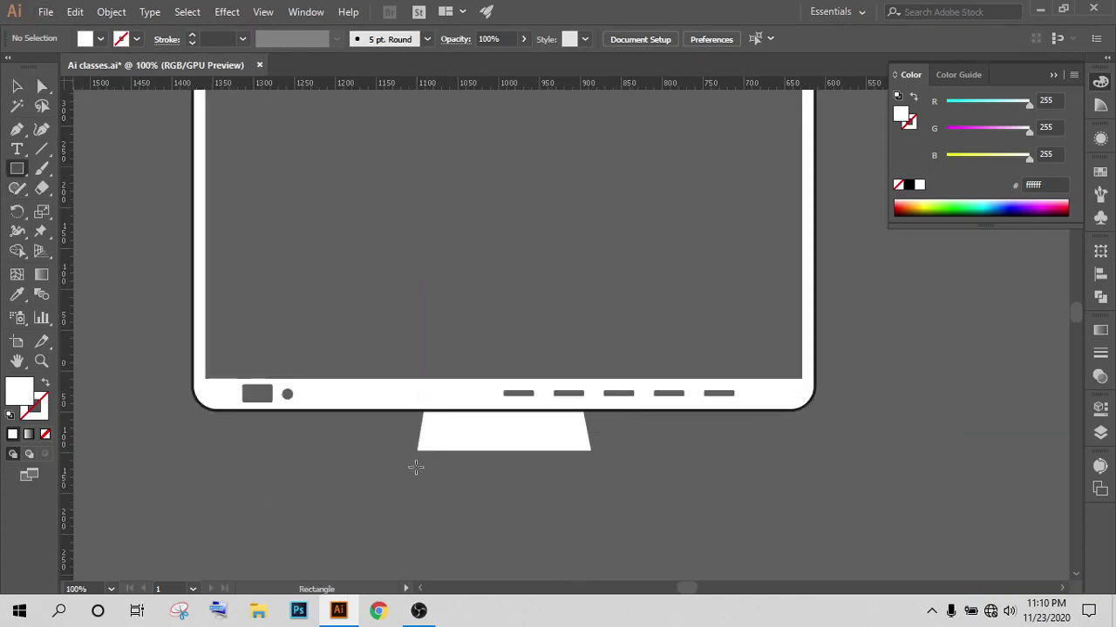
drag(416, 450, 625, 476)
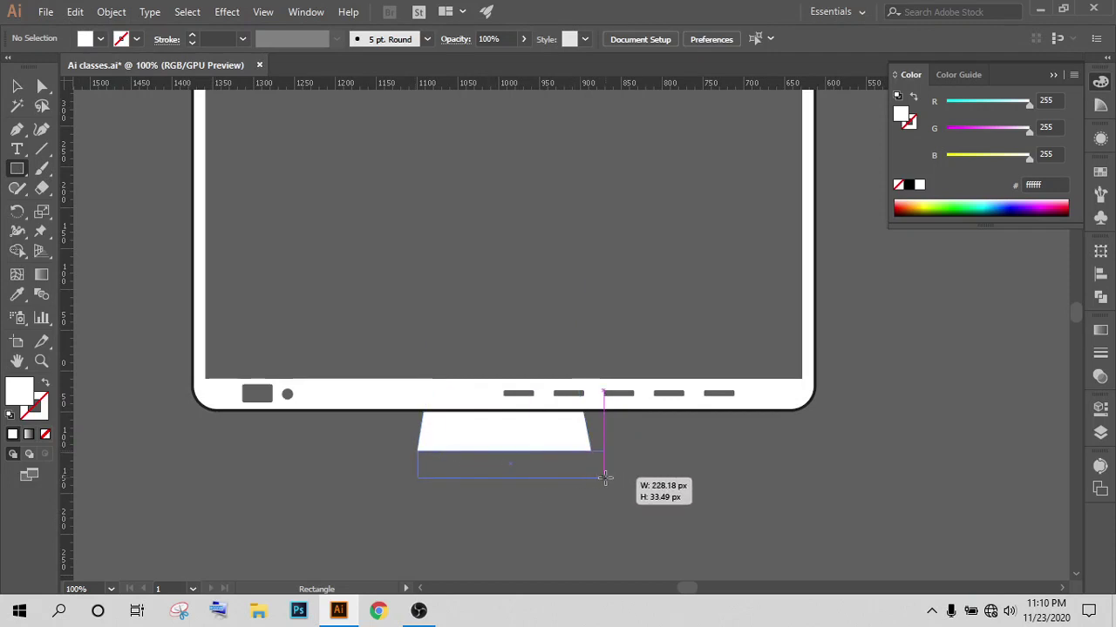
key(v)
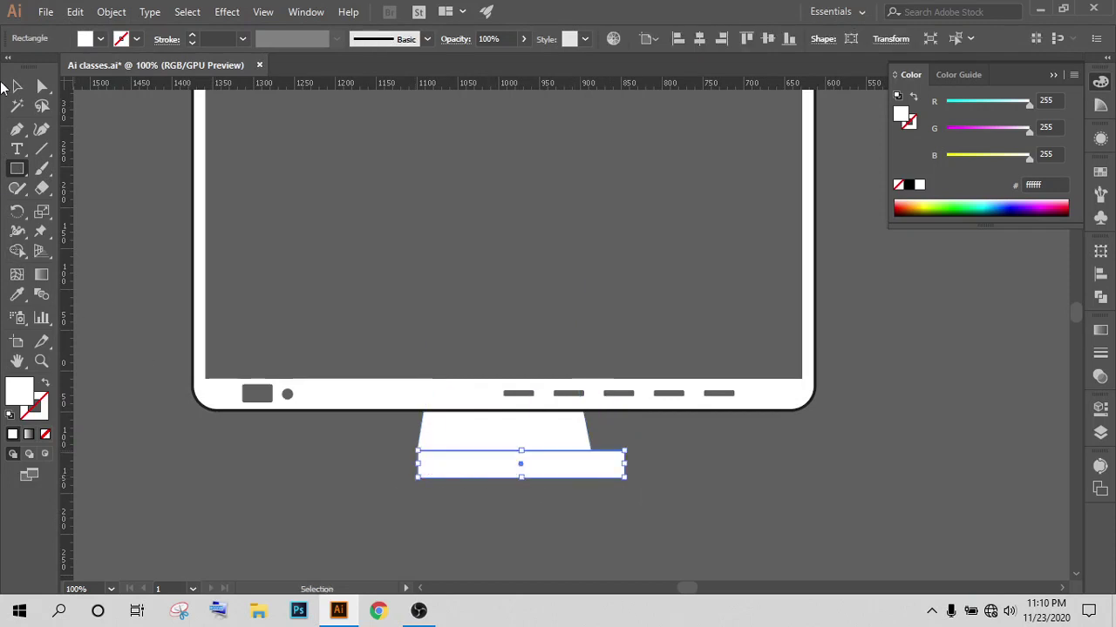
drag(580, 465, 560, 466)
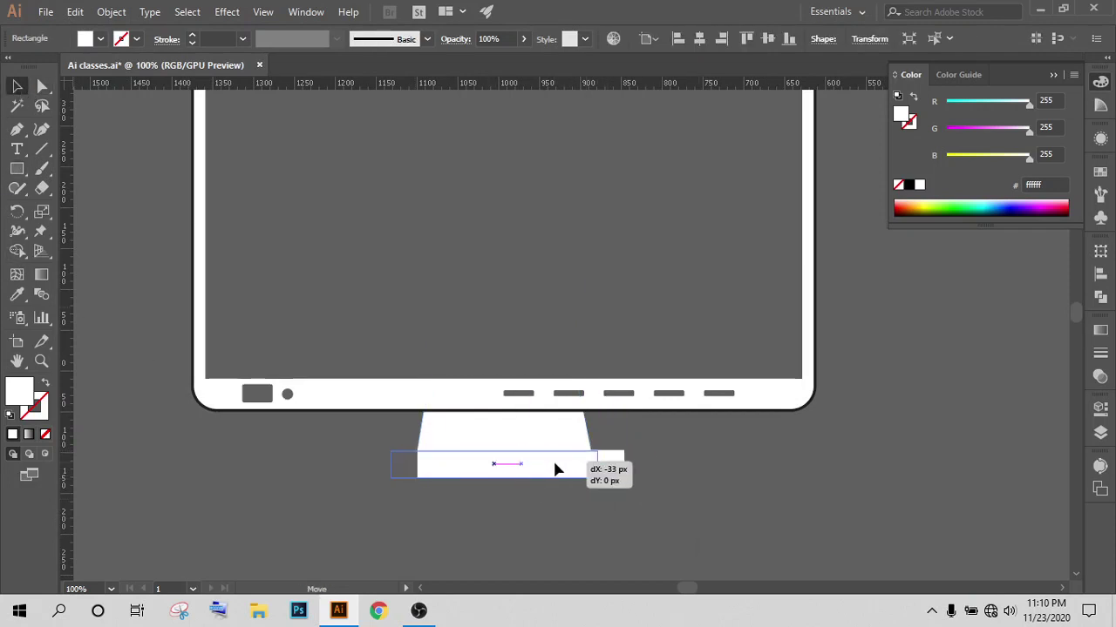
shift+click(528, 441)
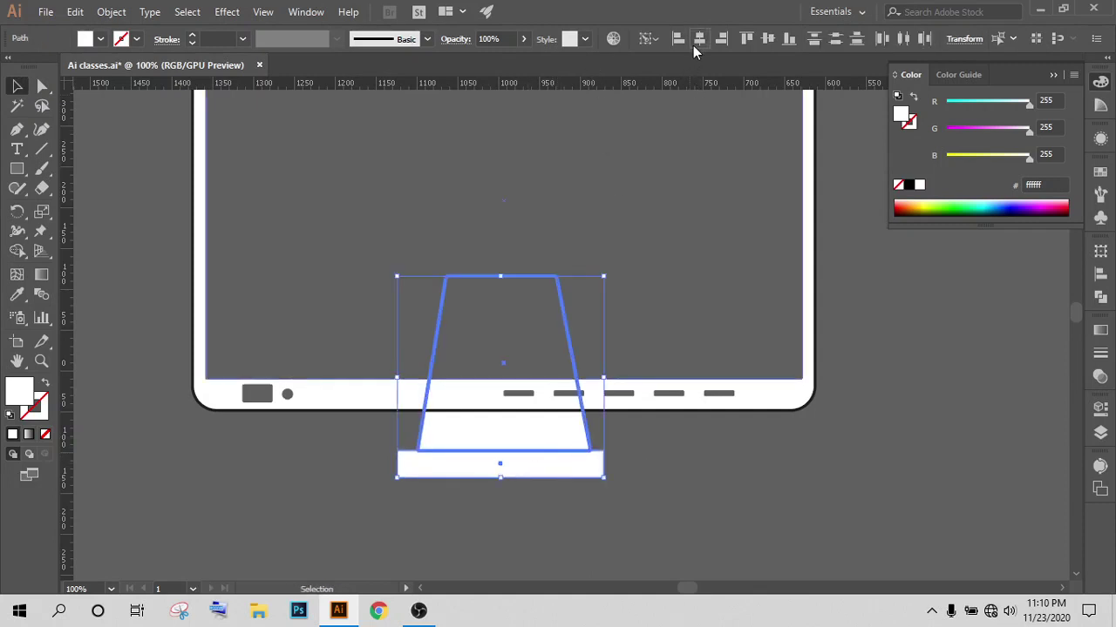
click(699, 38)
click(601, 508)
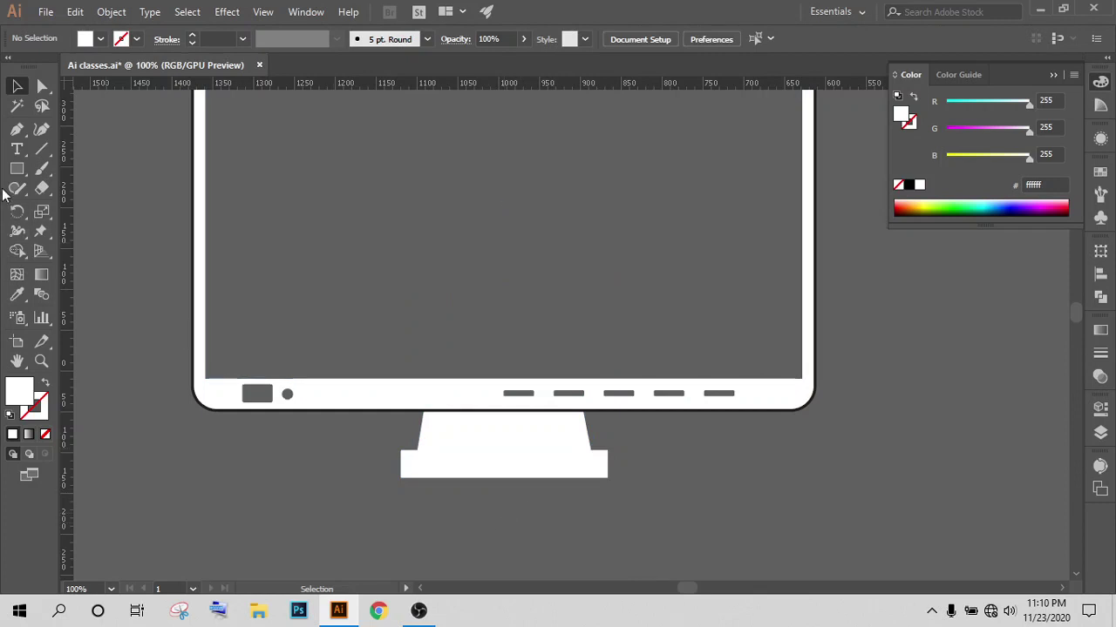
Step: Pull the base's bottom corners outward and shorten it to about 20 px tall
click(40, 88)
mouse_move(378, 486)
mouse_down()
mouse_move(399, 486)
mouse_move(392, 478)
mouse_up()
drag(607, 478, 608, 481)
key(v)
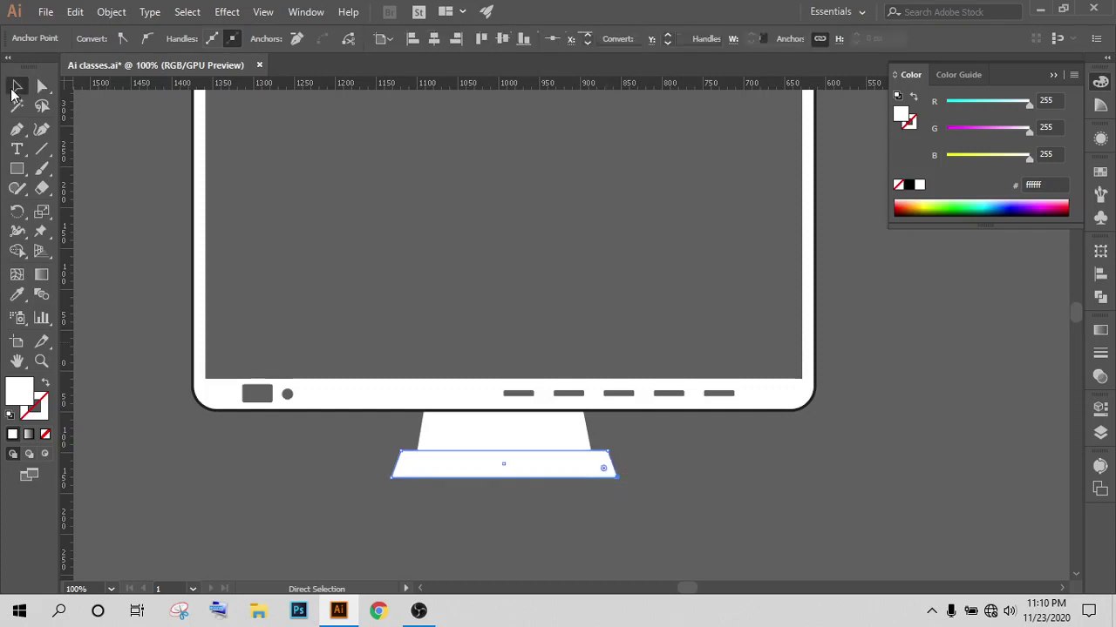
click(534, 484)
click(504, 477)
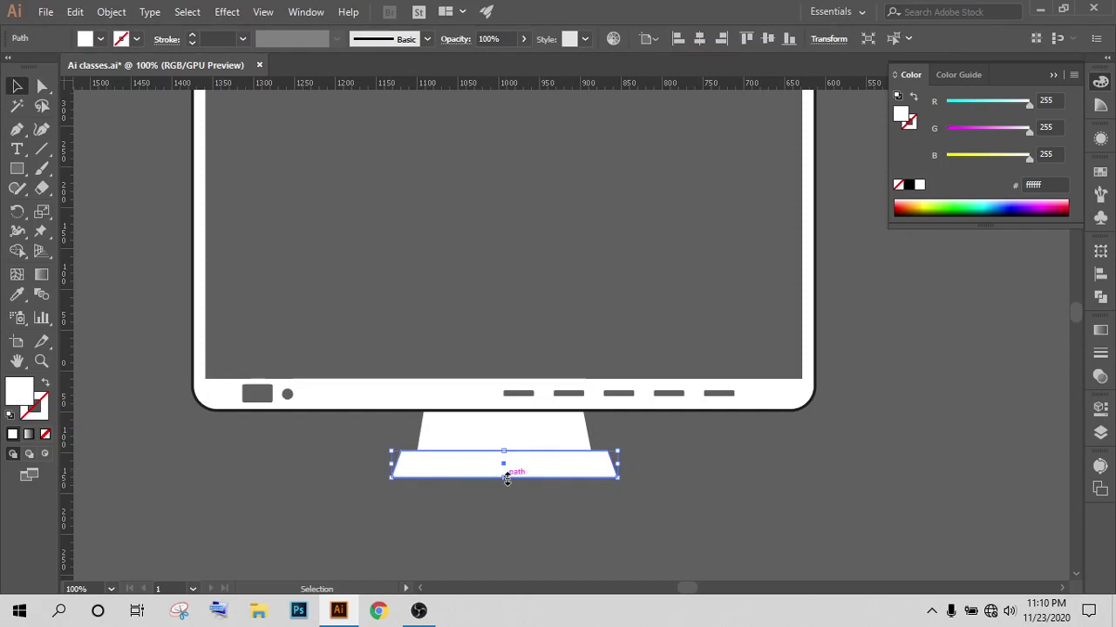
drag(504, 477, 502, 468)
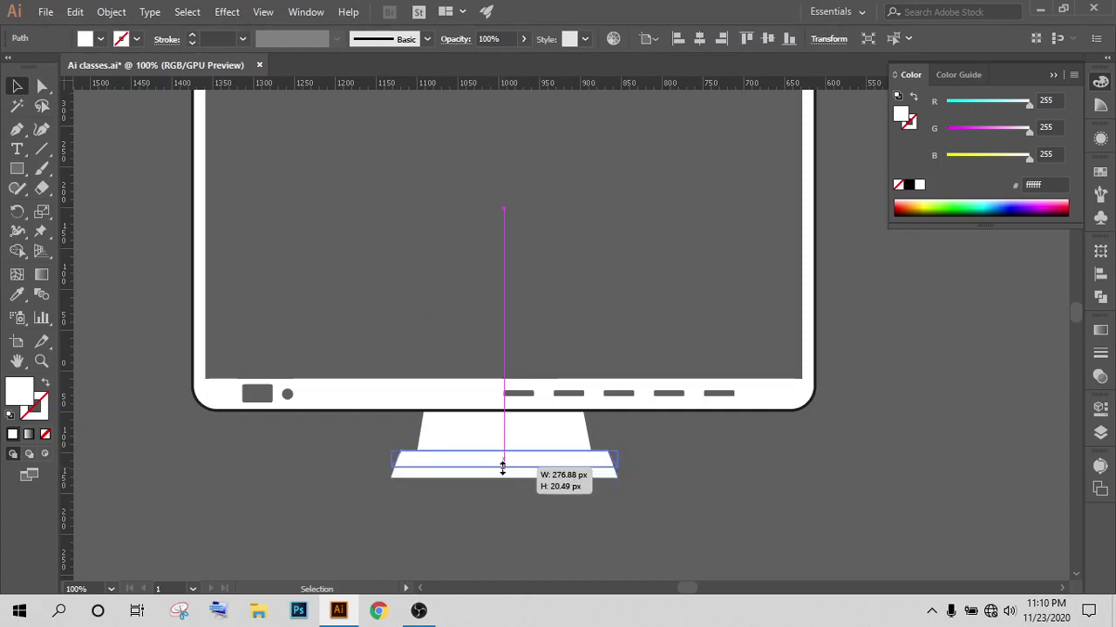
click(683, 498)
Step: Round the base's top-left and top-right corners to about 12.75 px radius
scroll(683, 498, down, 3)
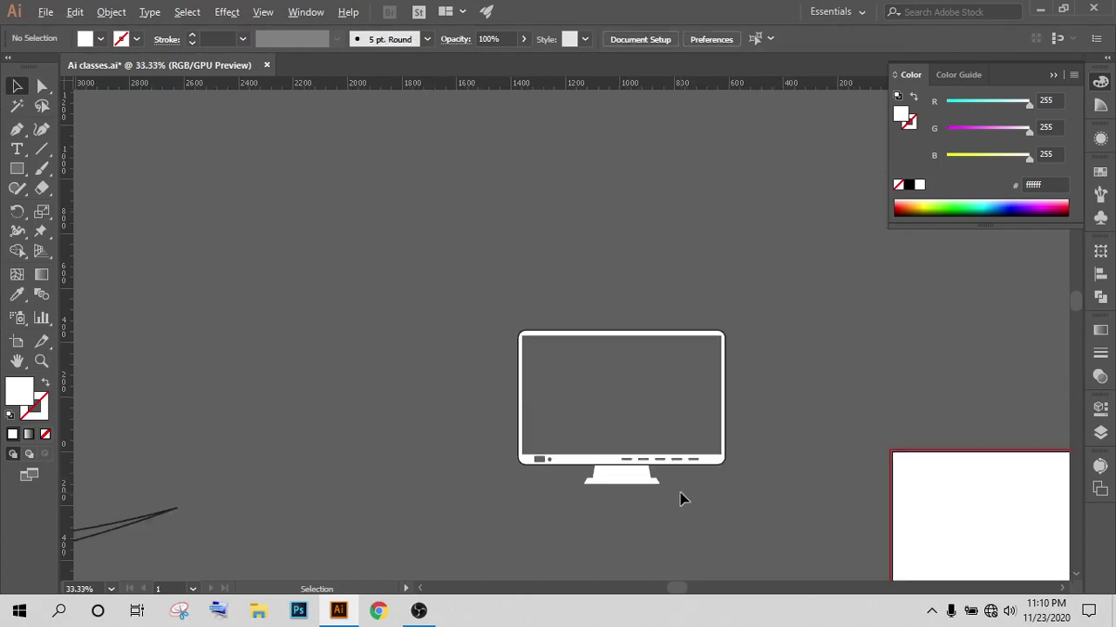
scroll(682, 515, up, 3)
scroll(645, 500, up, 1)
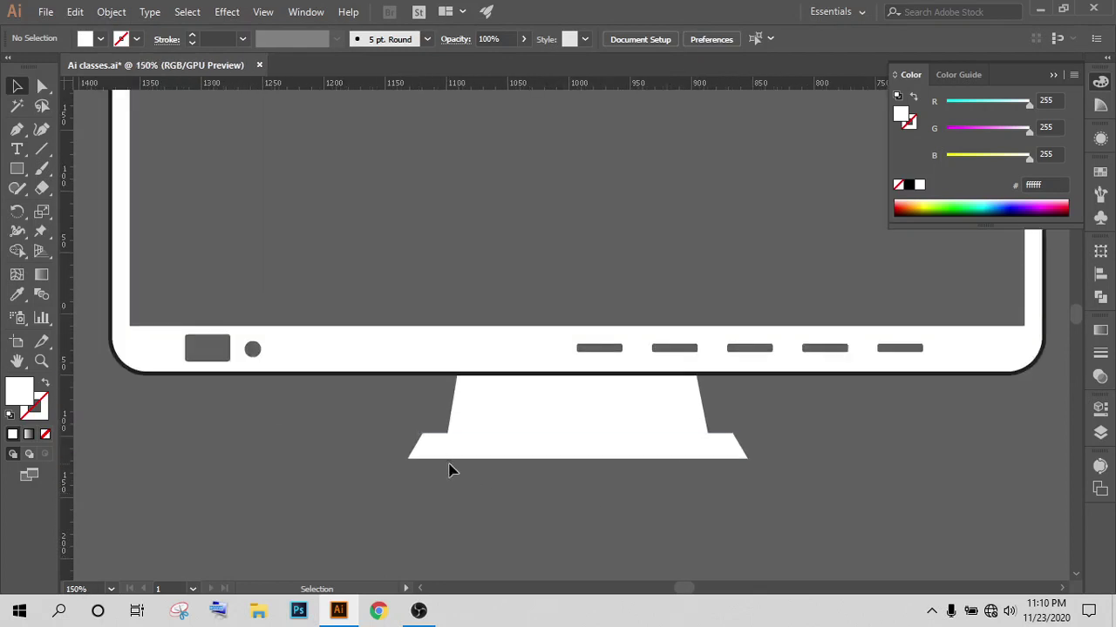
click(449, 464)
click(42, 88)
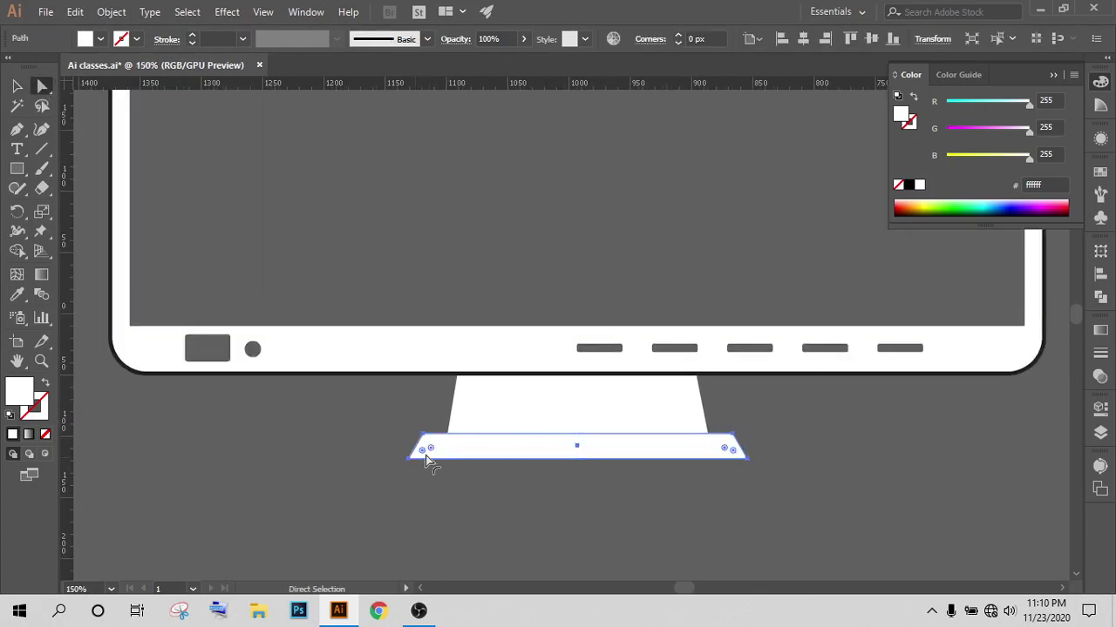
click(424, 433)
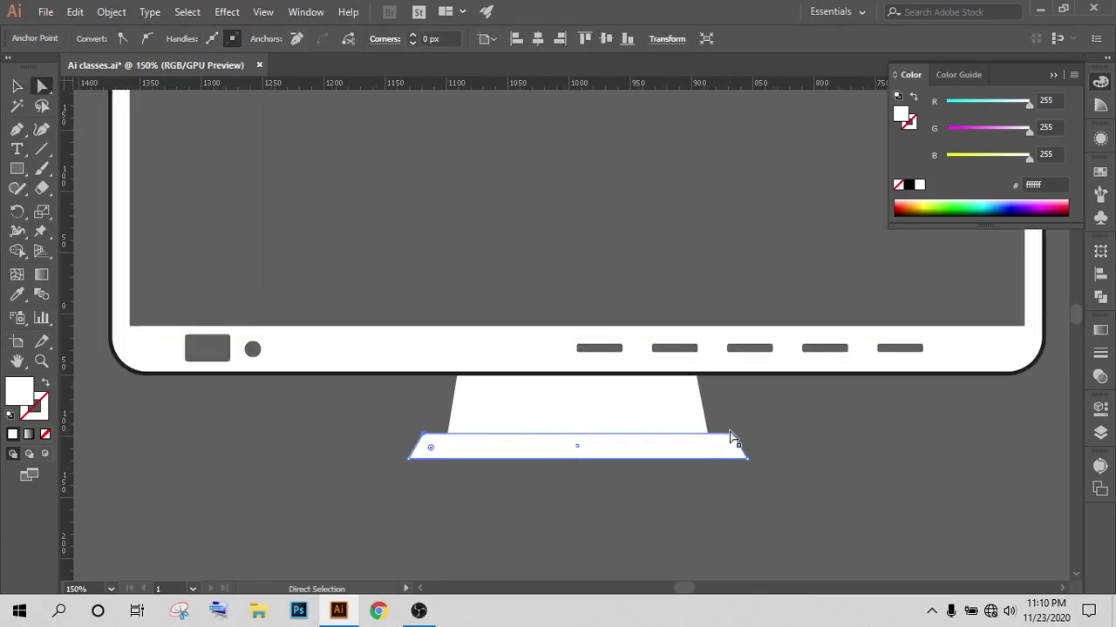
shift+click(731, 435)
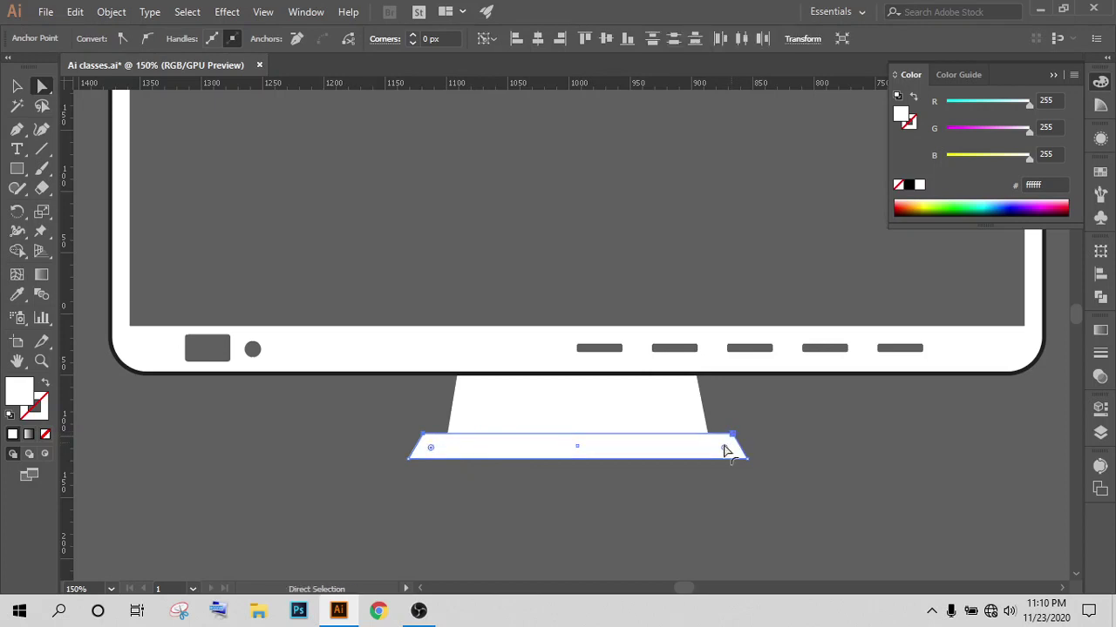
drag(726, 451, 722, 451)
click(816, 460)
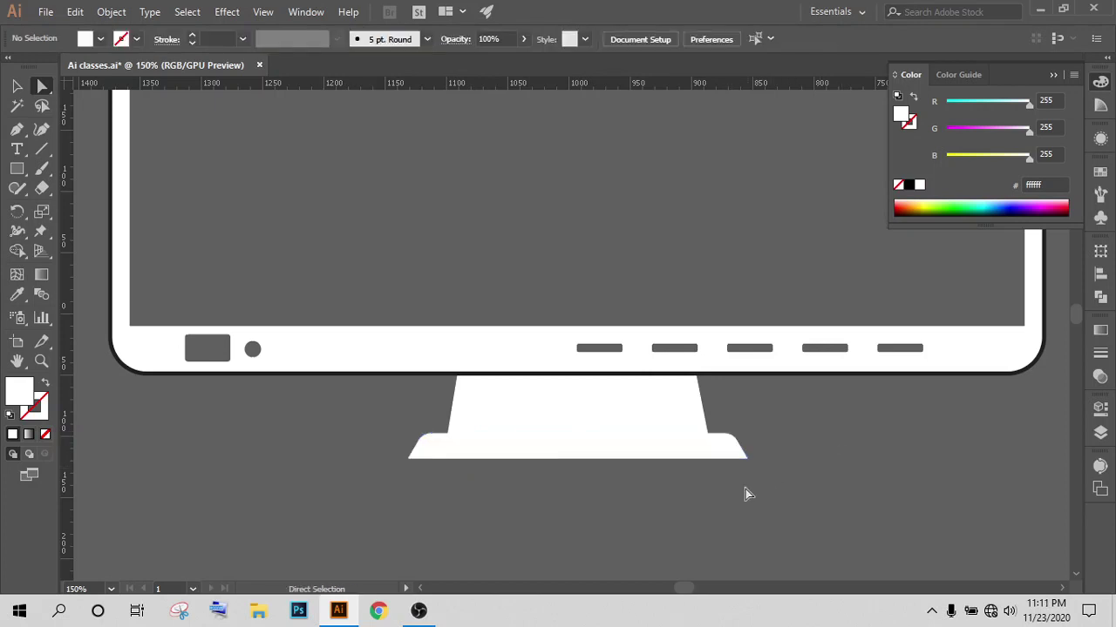
scroll(745, 493, down, 1)
scroll(740, 493, down, 1)
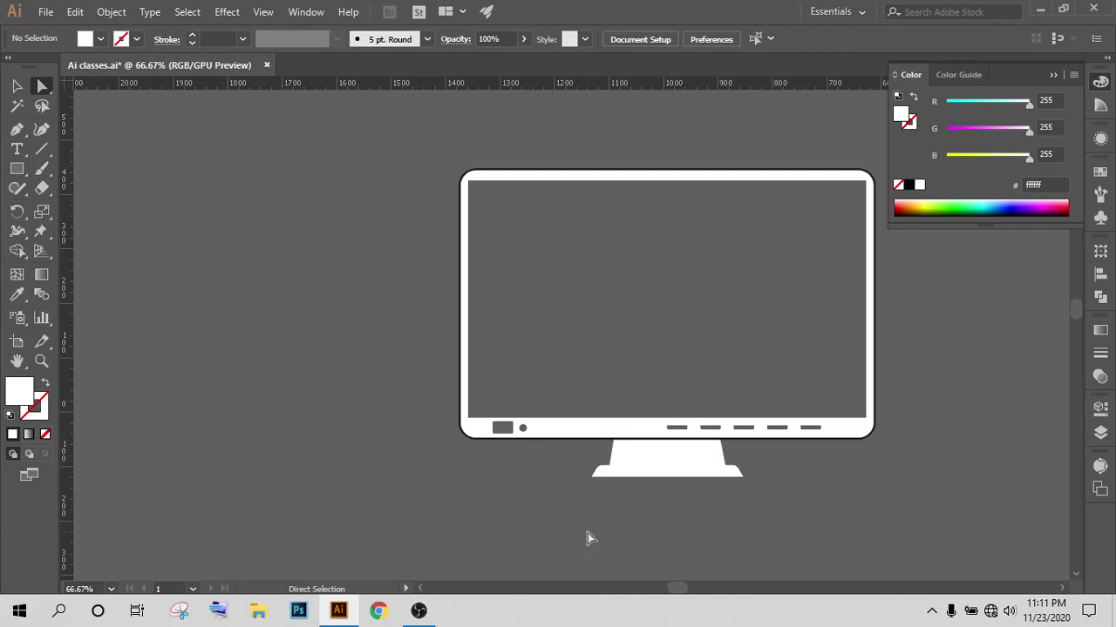
click(16, 85)
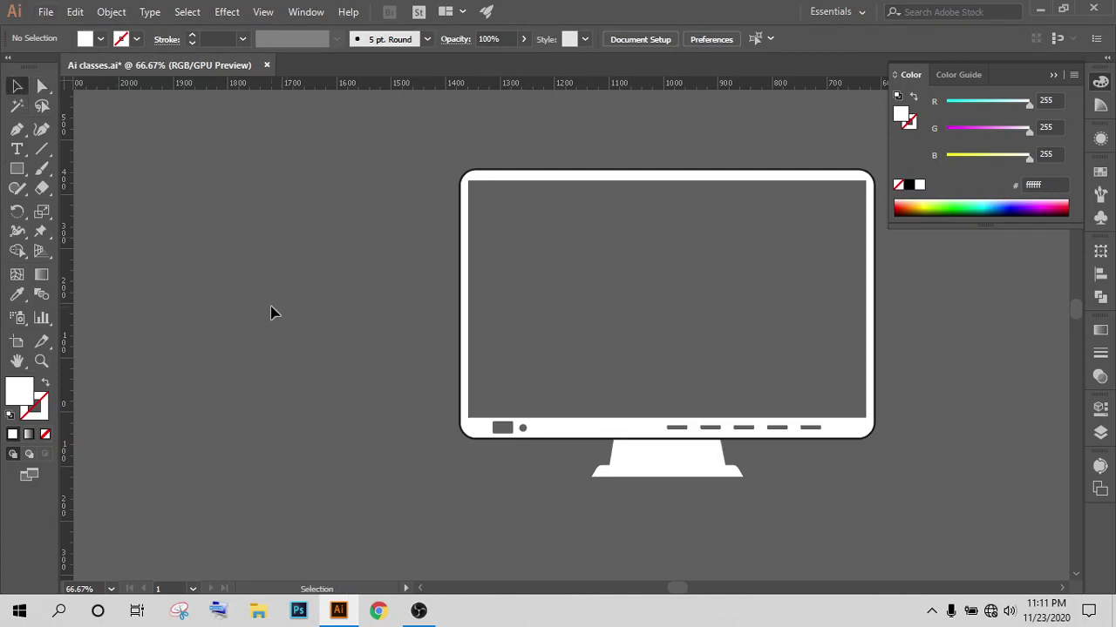
scroll(328, 366, down, 1)
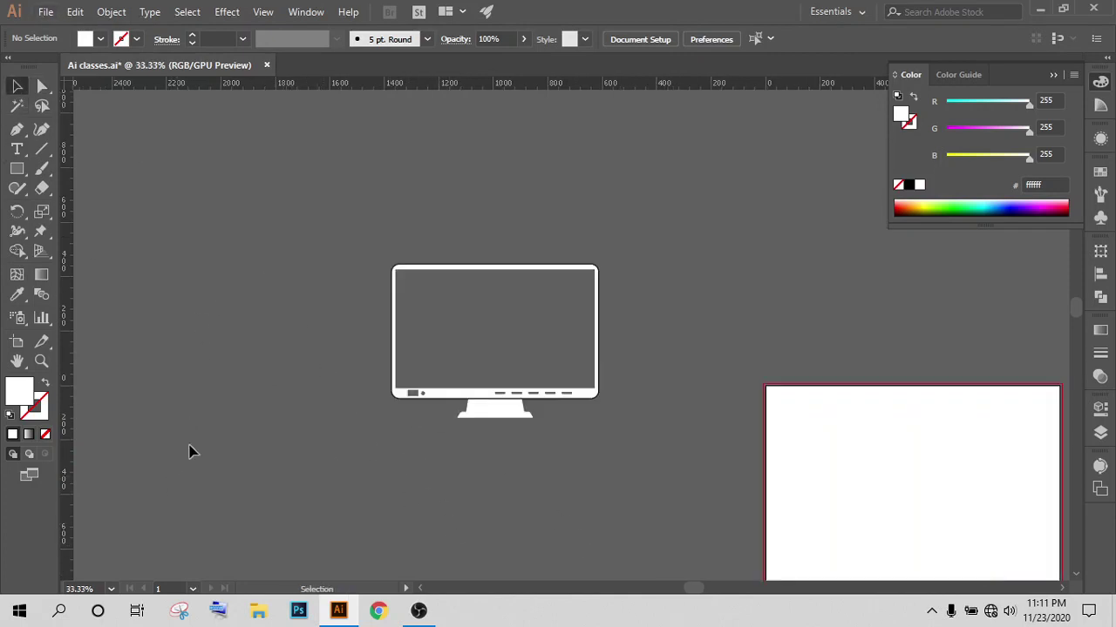
Step: Group all monitor parts and move the grouped monitor up beside the laptop icon
key(ctrl+a)
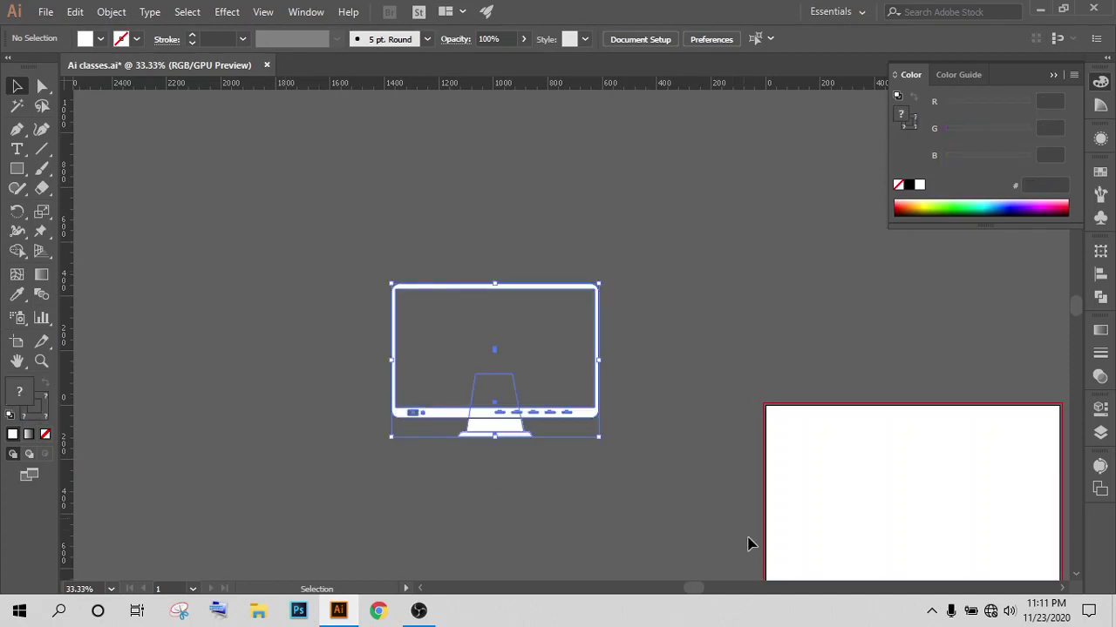
key(ctrl+g)
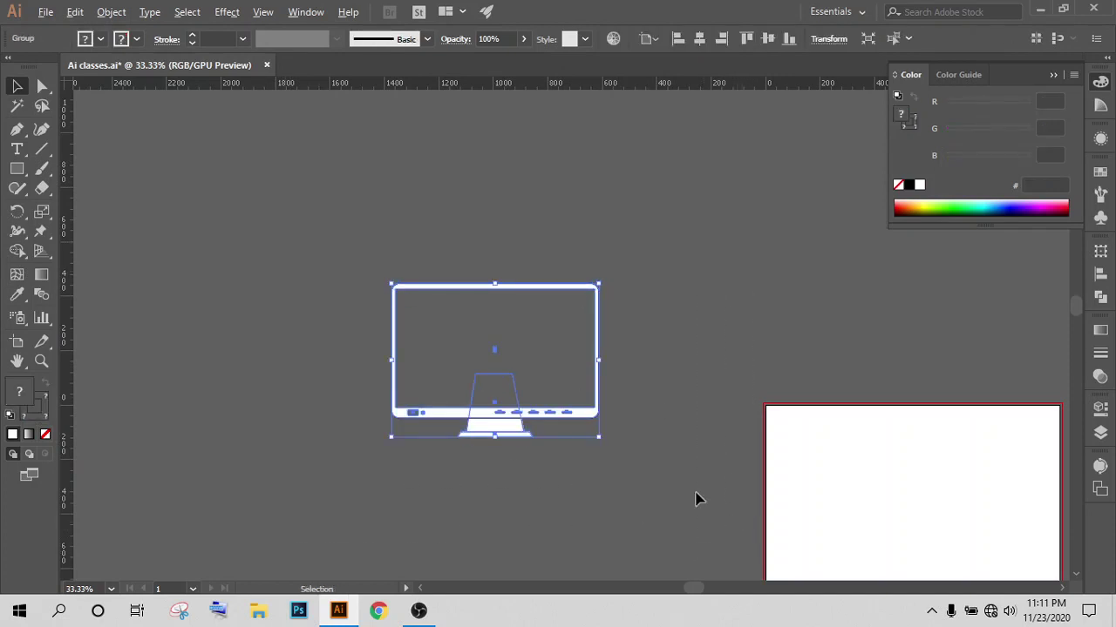
scroll(678, 491, down, 1)
scroll(667, 490, down, 1)
drag(760, 430, 583, 455)
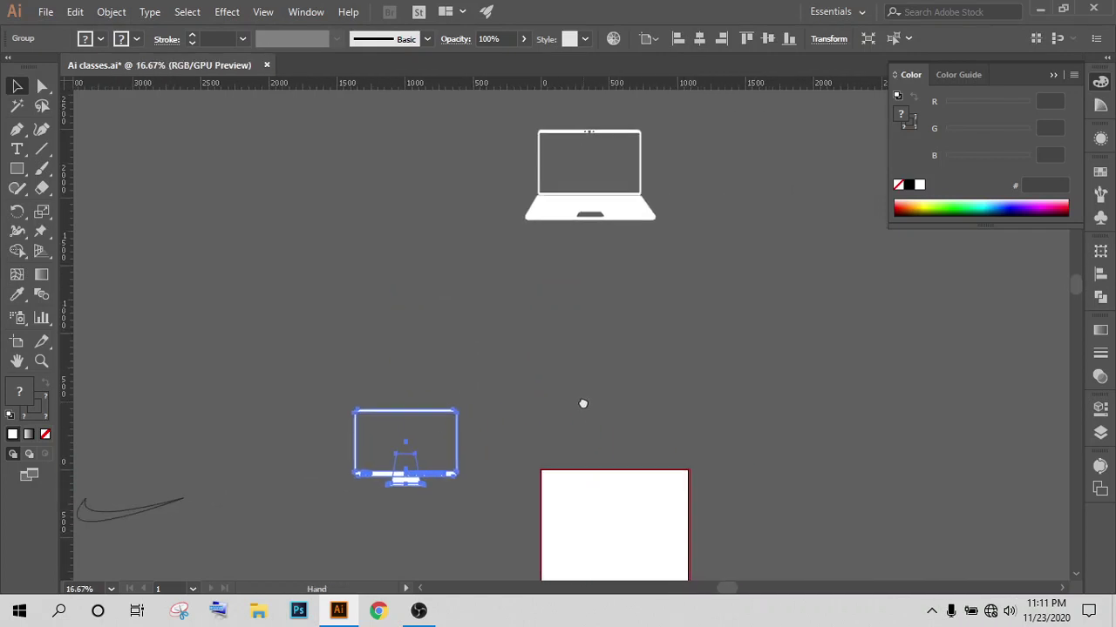
click(522, 373)
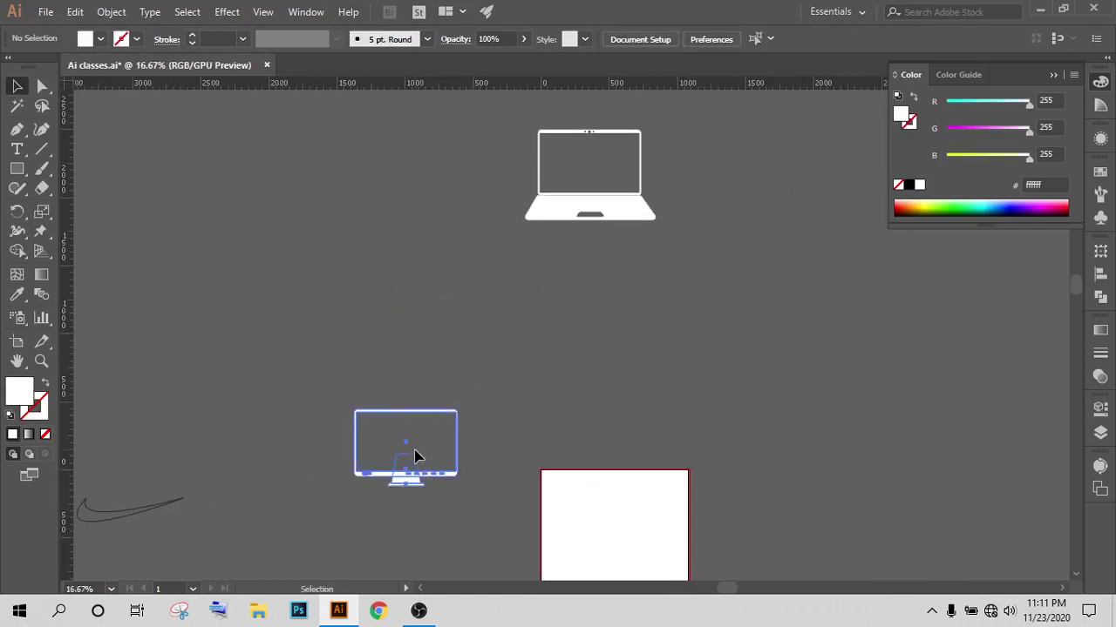
drag(429, 423, 752, 191)
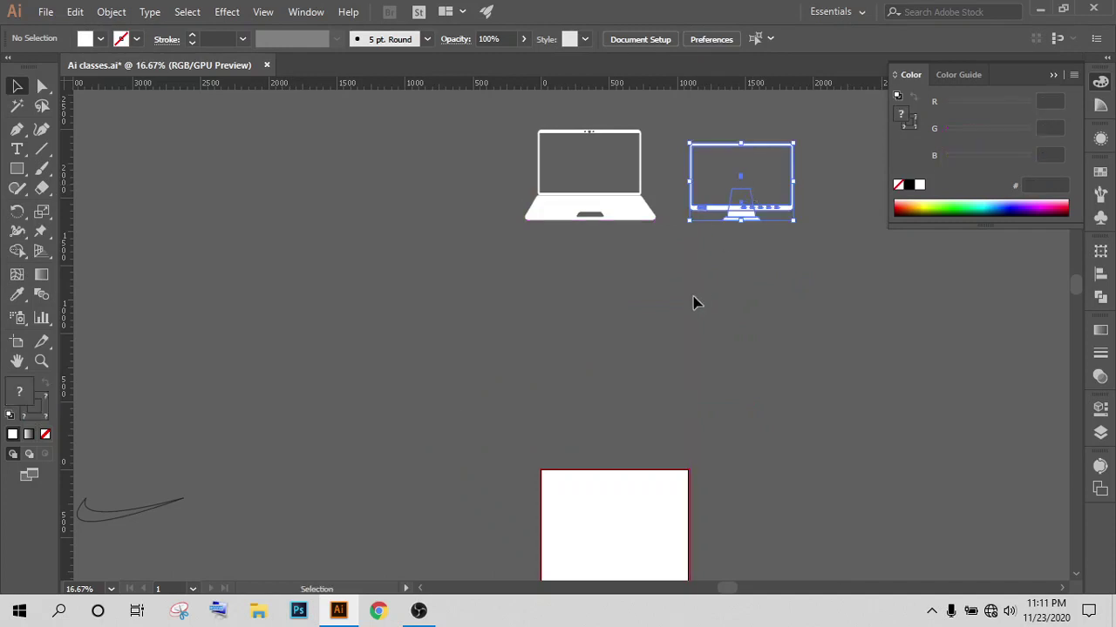
click(921, 493)
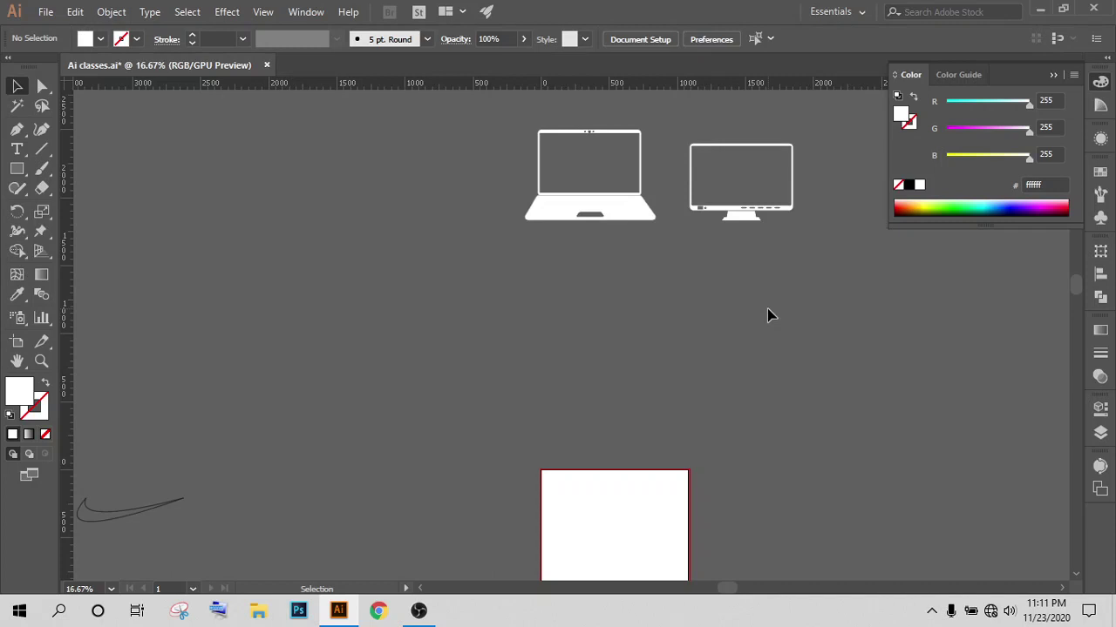
Step: Draw a tall white rectangle to the left of the icons
click(19, 170)
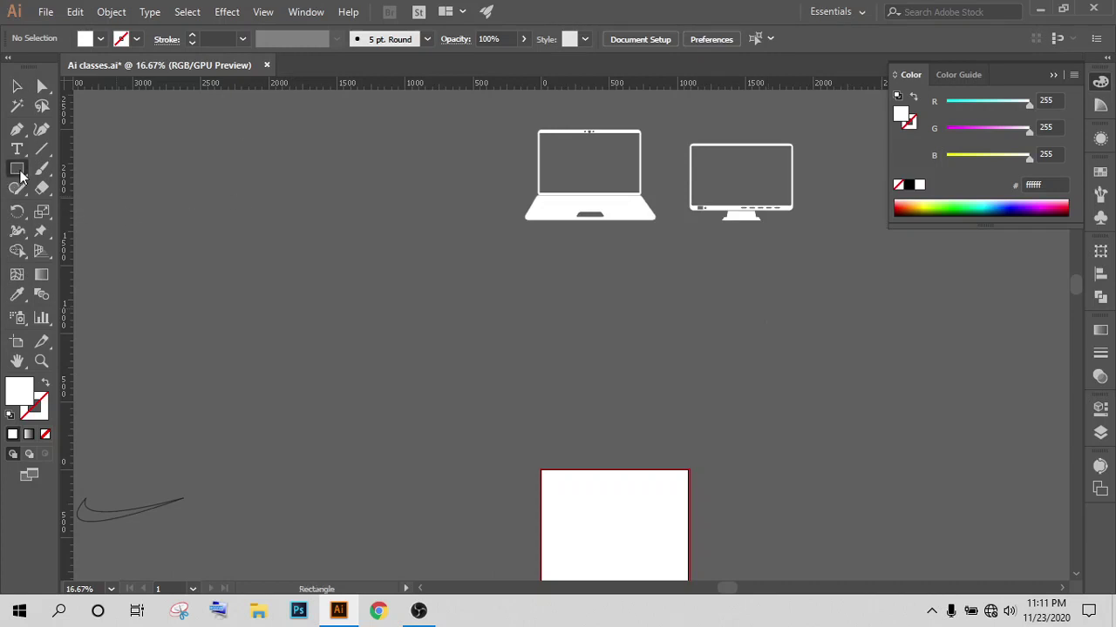
drag(319, 264, 366, 459)
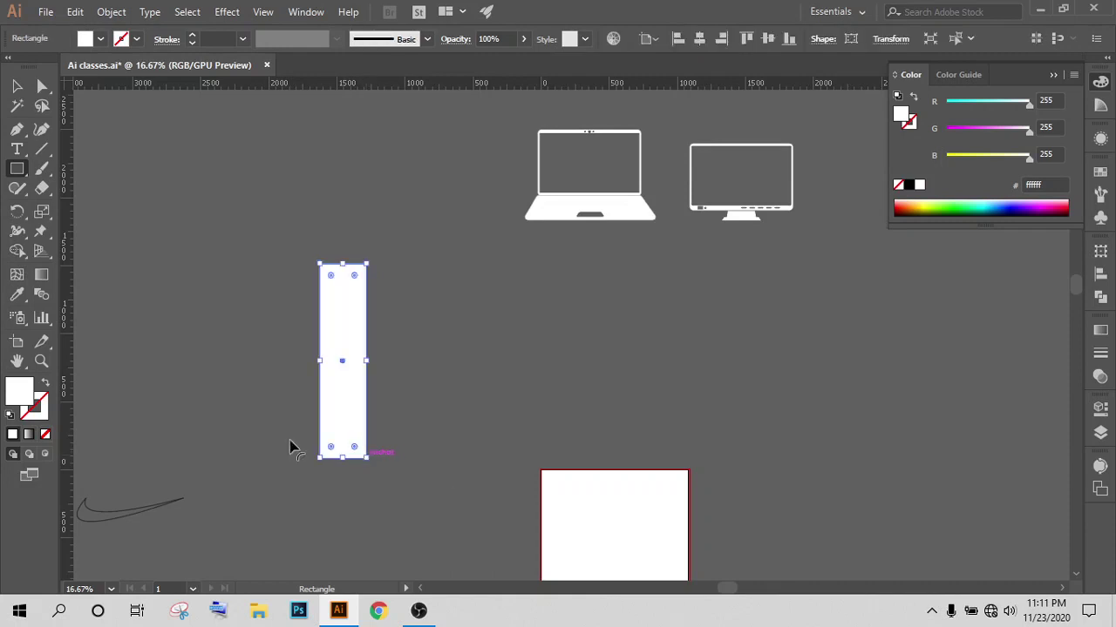
click(17, 88)
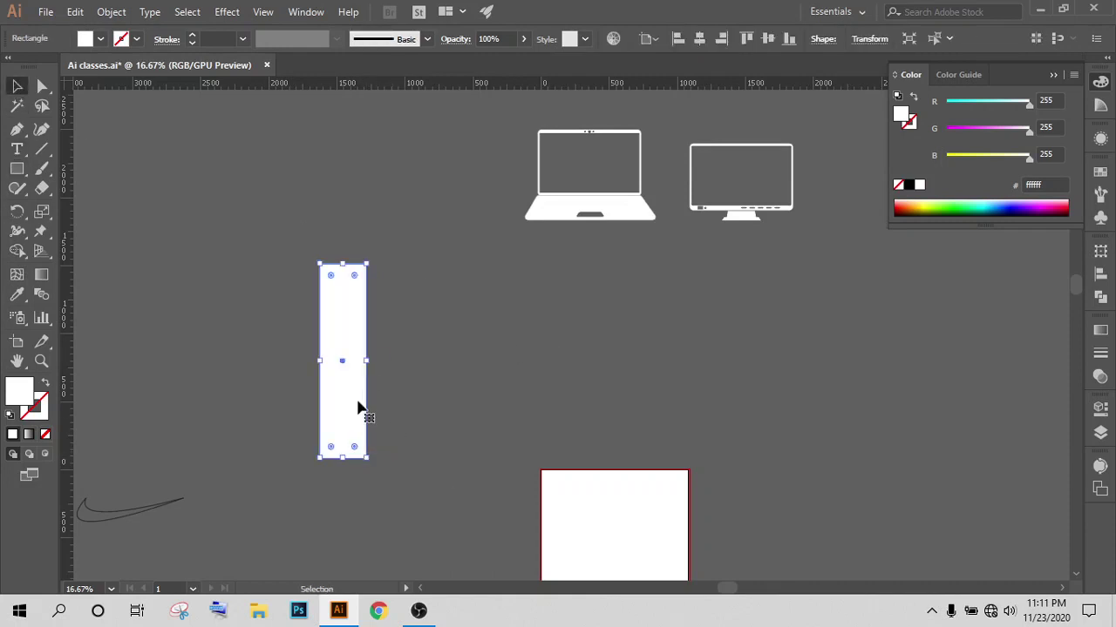
Step: Round the rectangle's bottom two corners
key(a)
scroll(313, 366, down, 2)
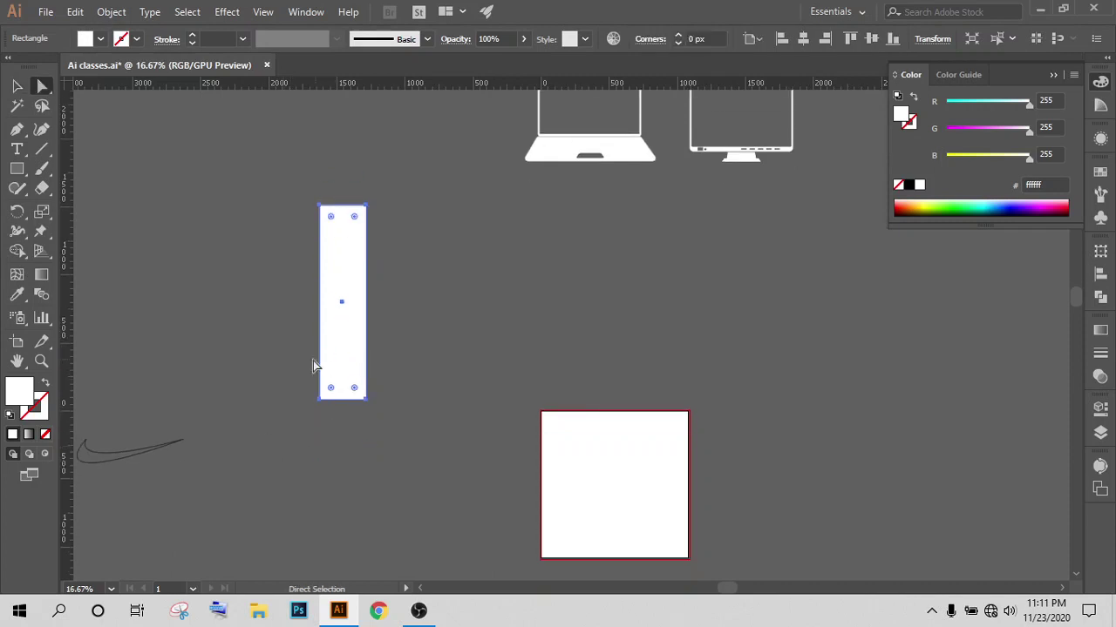
drag(293, 388, 424, 456)
scroll(508, 381, up, 2)
scroll(535, 223, up, 1)
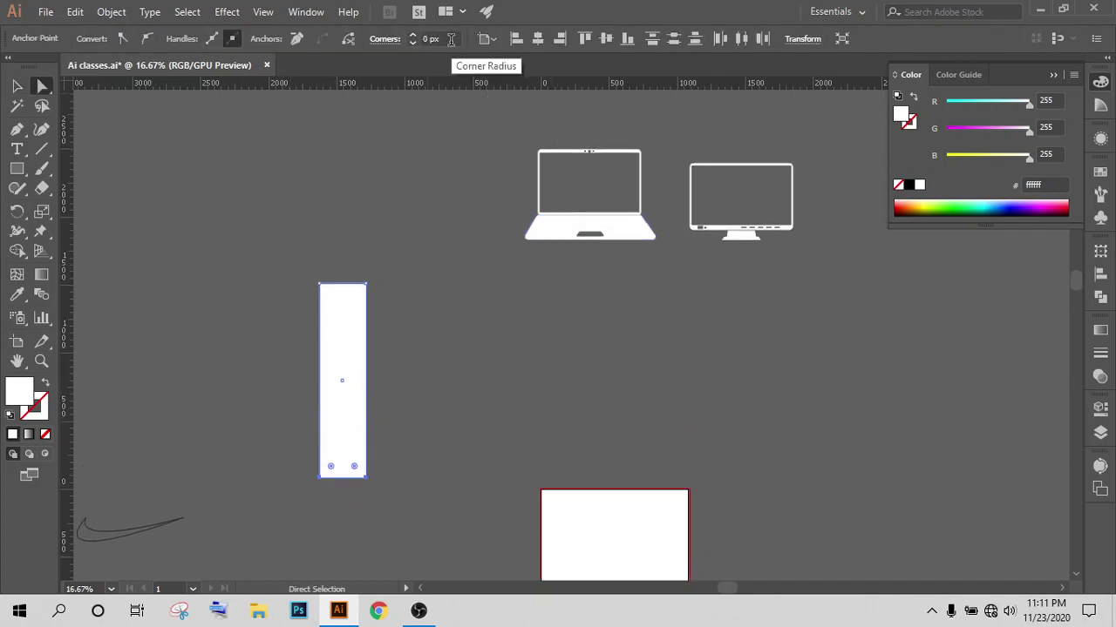
scroll(450, 39, up, 4)
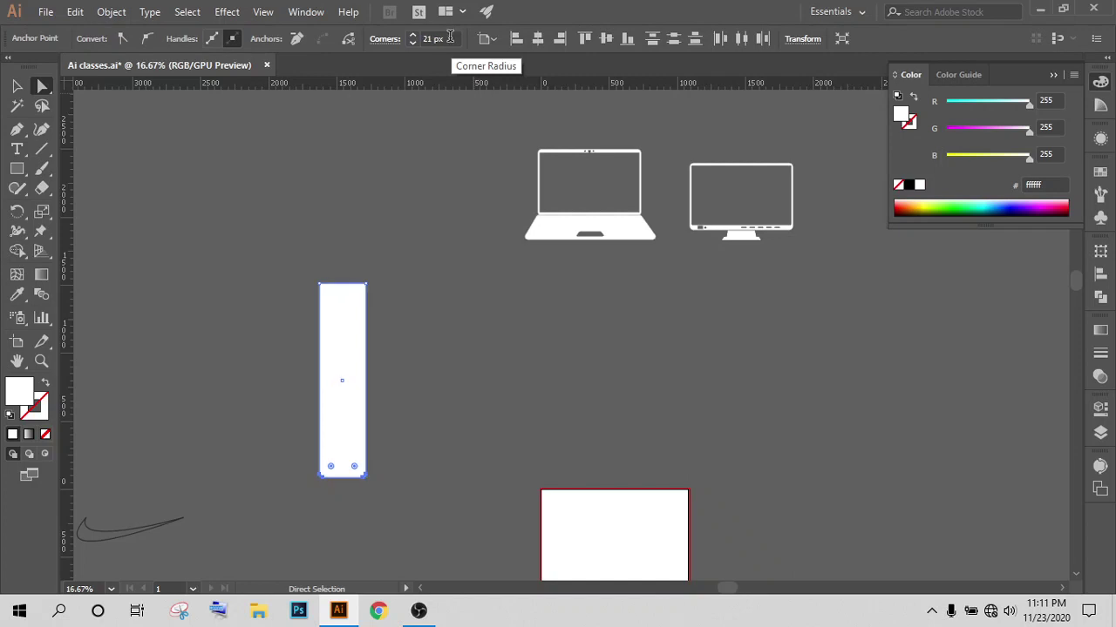
scroll(450, 37, up, 1)
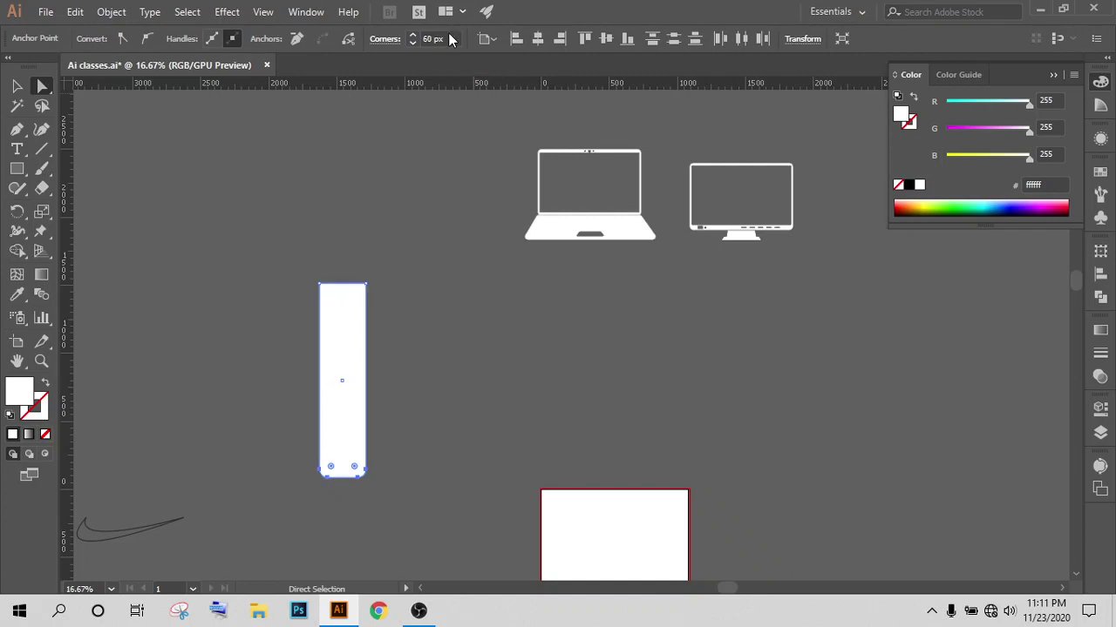
click(415, 202)
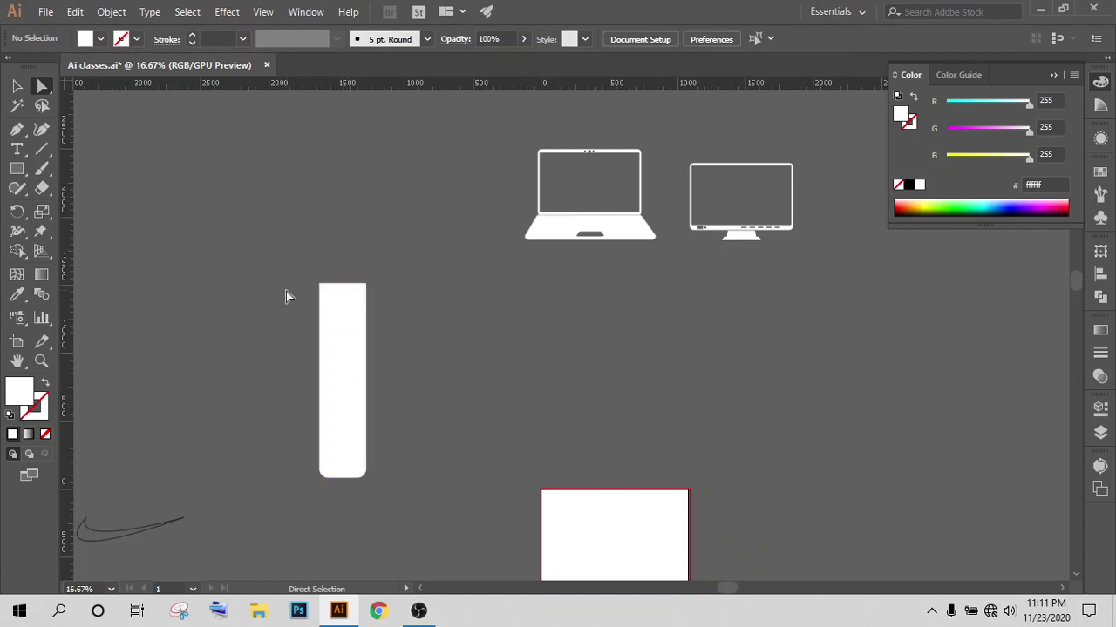
Step: Round the rectangle's top two corners to a 54 px radius
drag(367, 294, 404, 295)
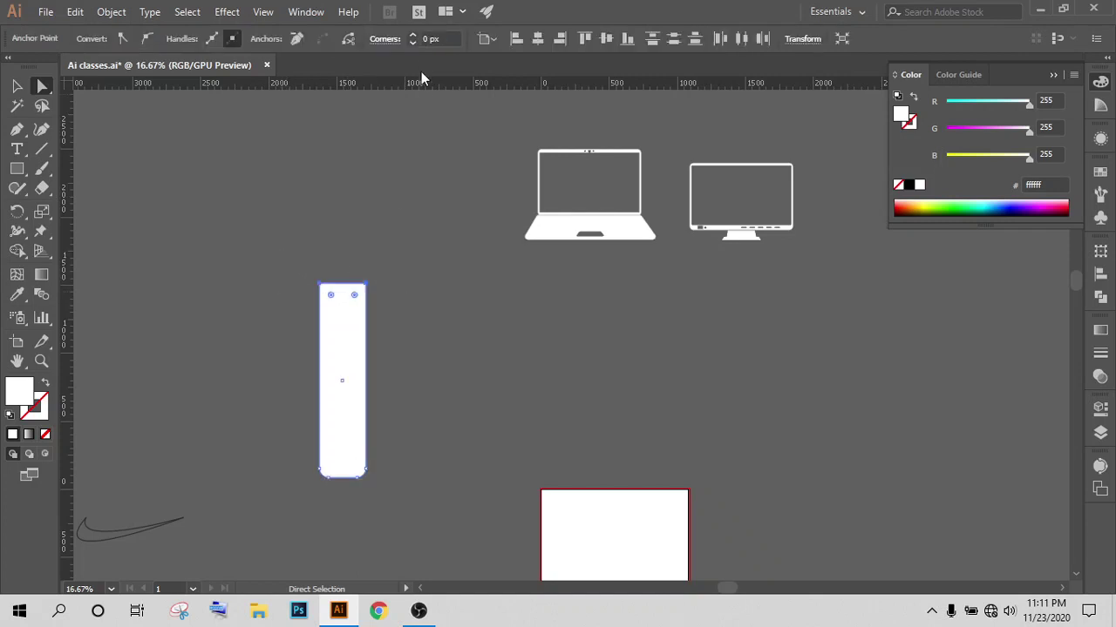
scroll(440, 39, up, 3)
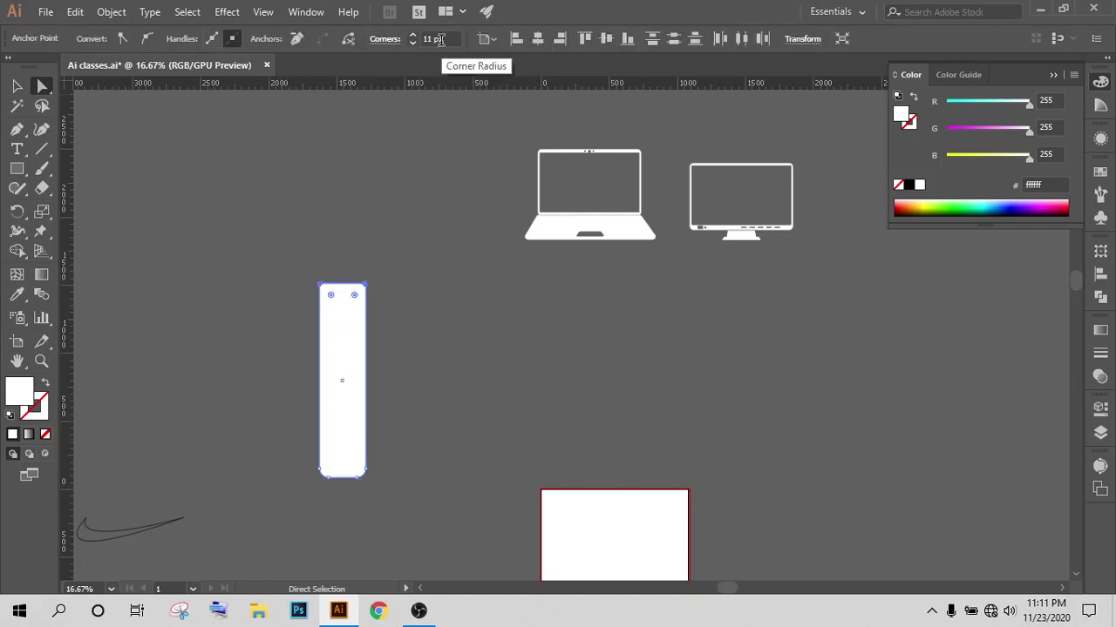
scroll(440, 39, up, 3)
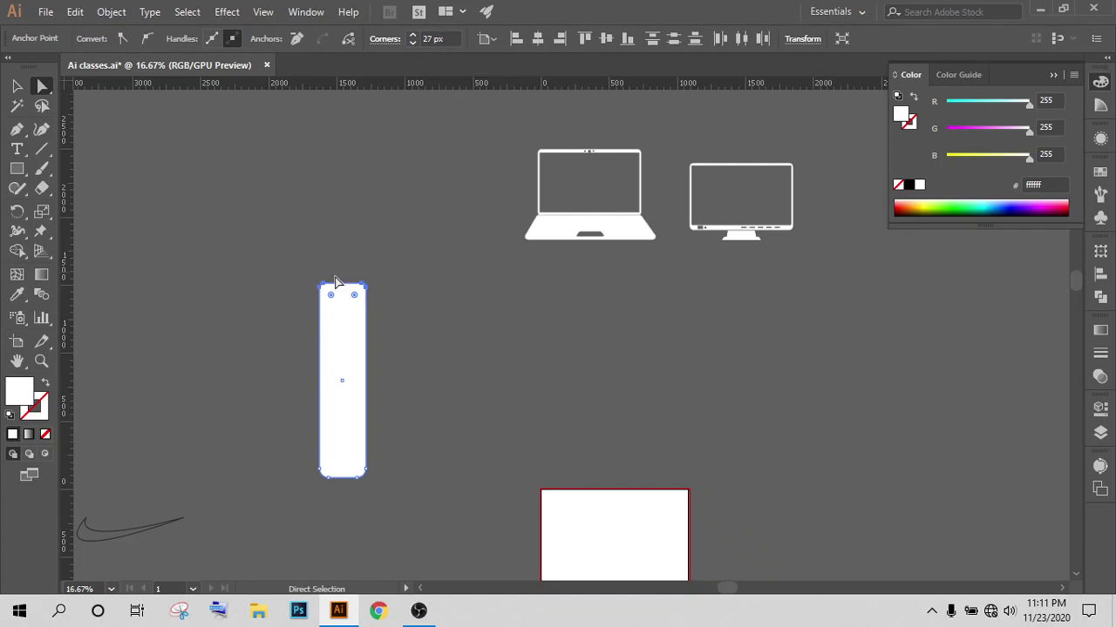
click(175, 202)
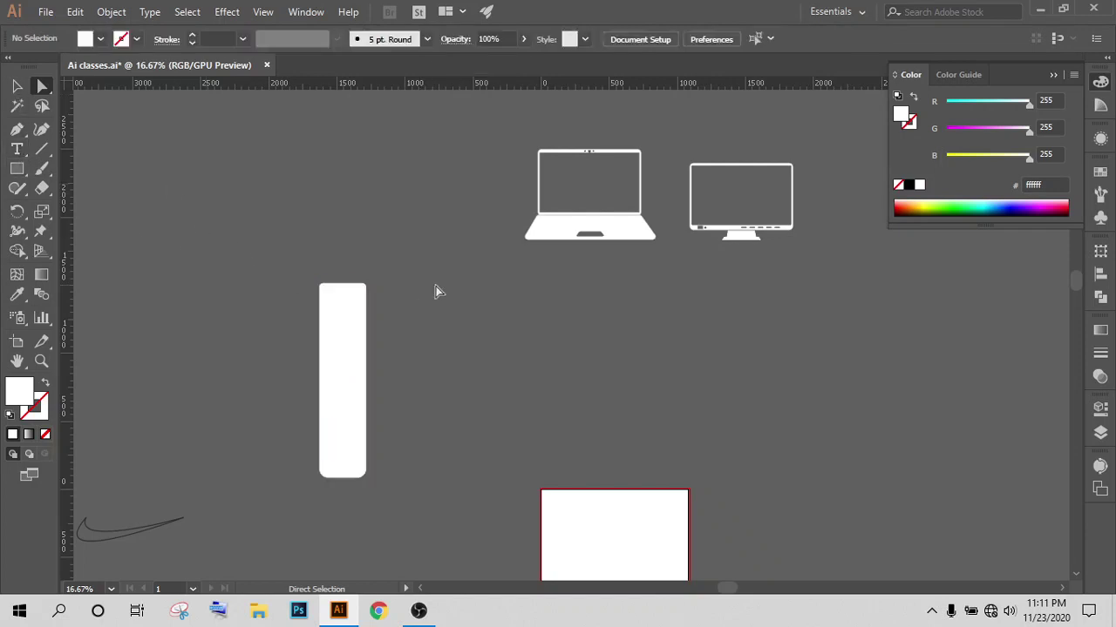
scroll(343, 257, up, 2)
click(316, 332)
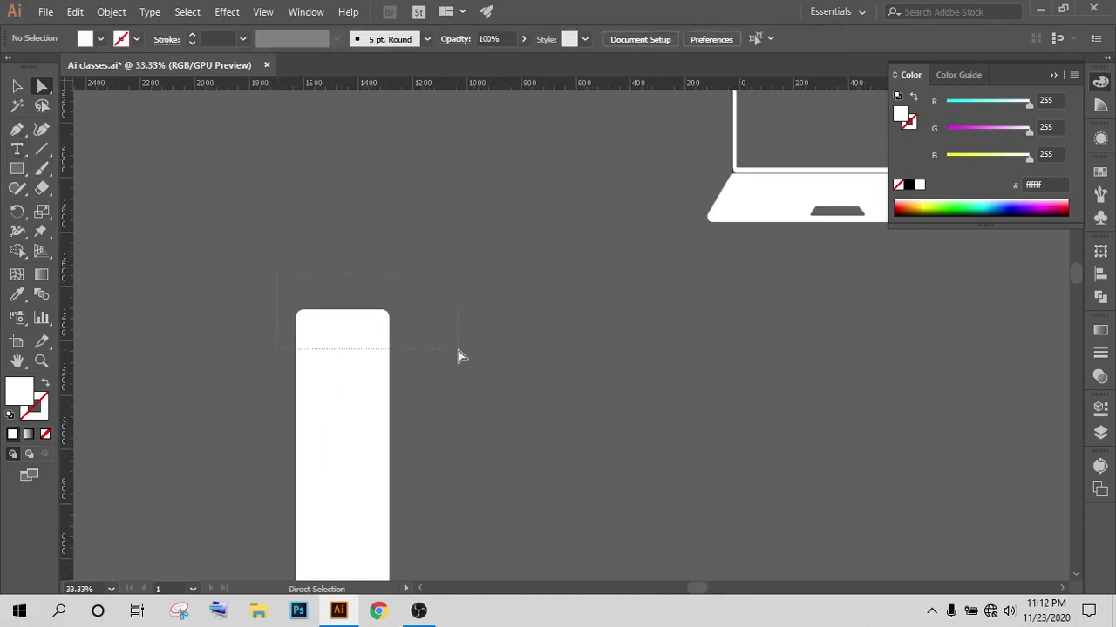
scroll(451, 41, up, 4)
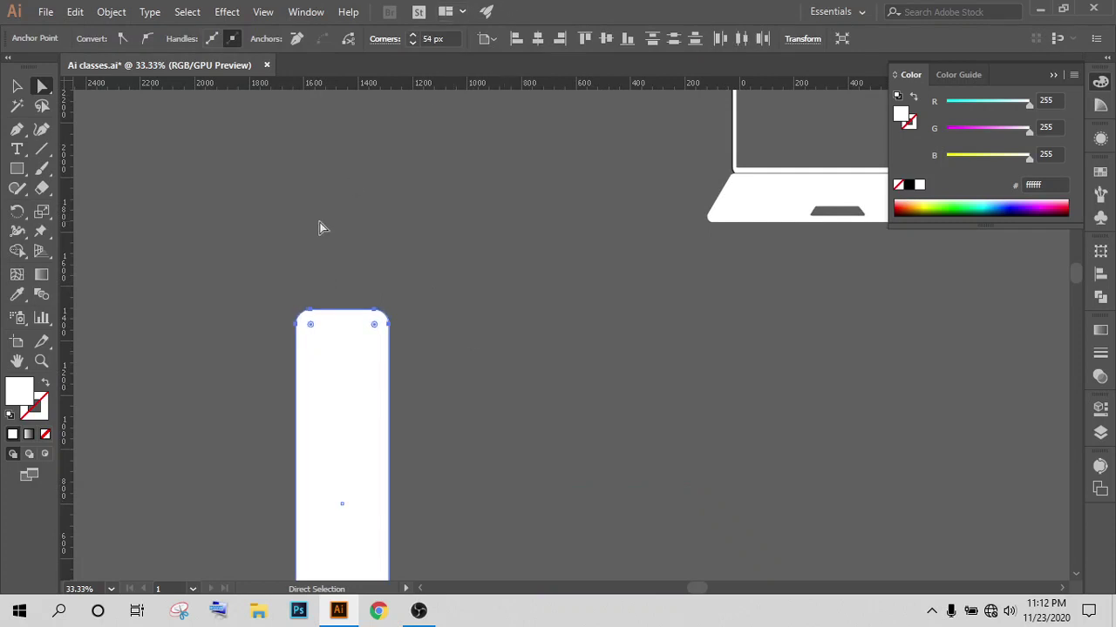
click(200, 148)
click(17, 86)
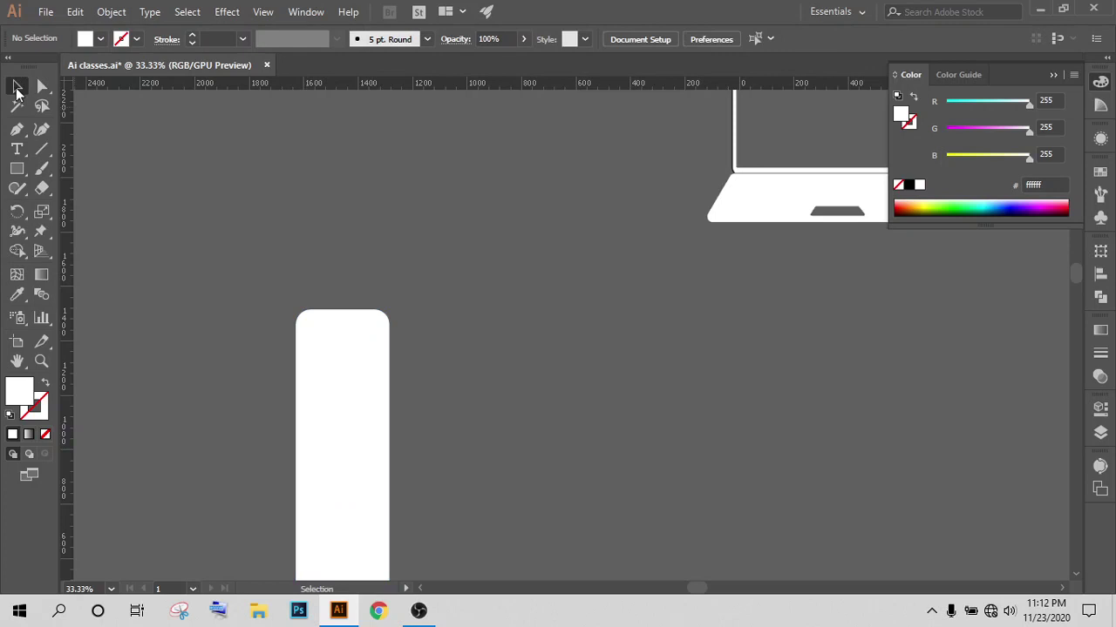
Step: Draw a narrow rectangle above the bat blade with the Rectangle tool
click(16, 168)
scroll(329, 178, down, 2)
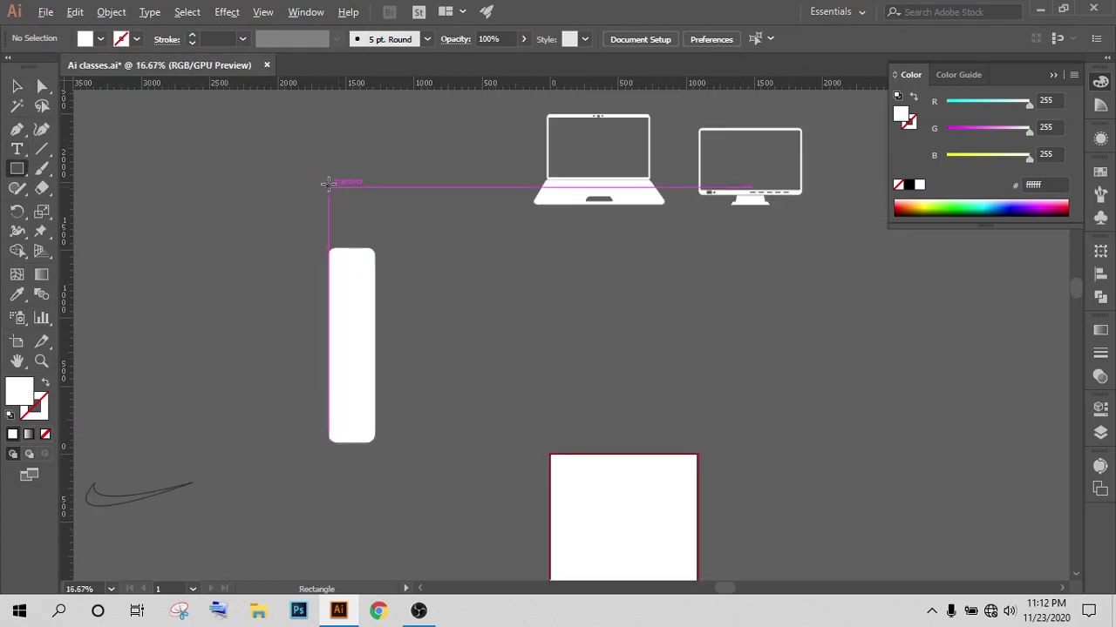
drag(328, 140, 349, 245)
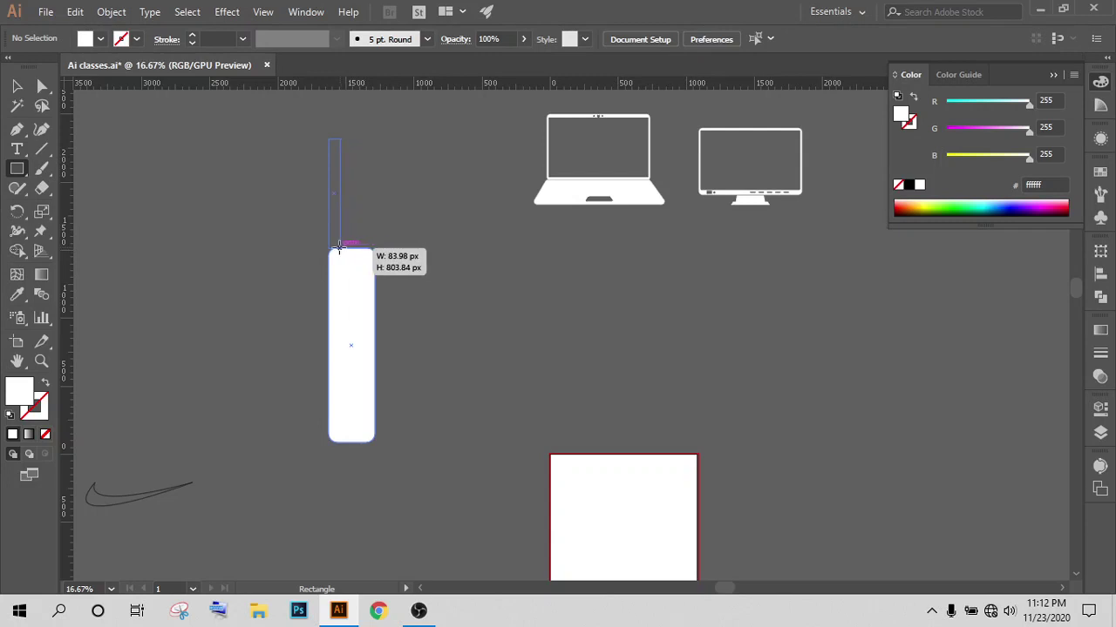
drag(348, 245, 341, 248)
Step: Adjust the handle rectangle's height and width, and place it on the blade's top centre
click(16, 87)
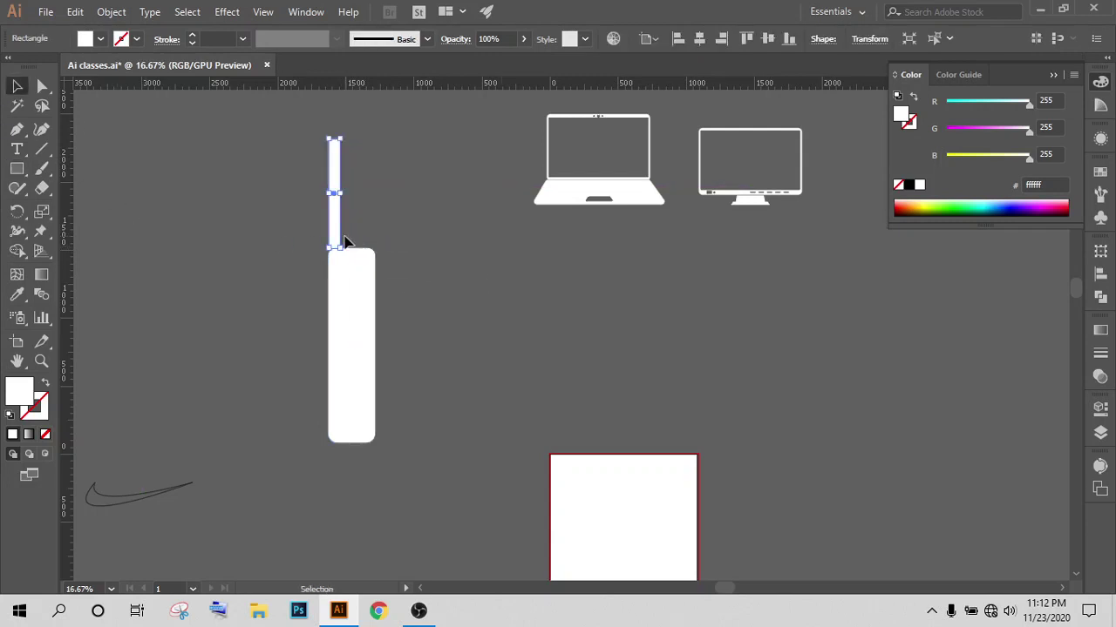
scroll(340, 147, up, 4)
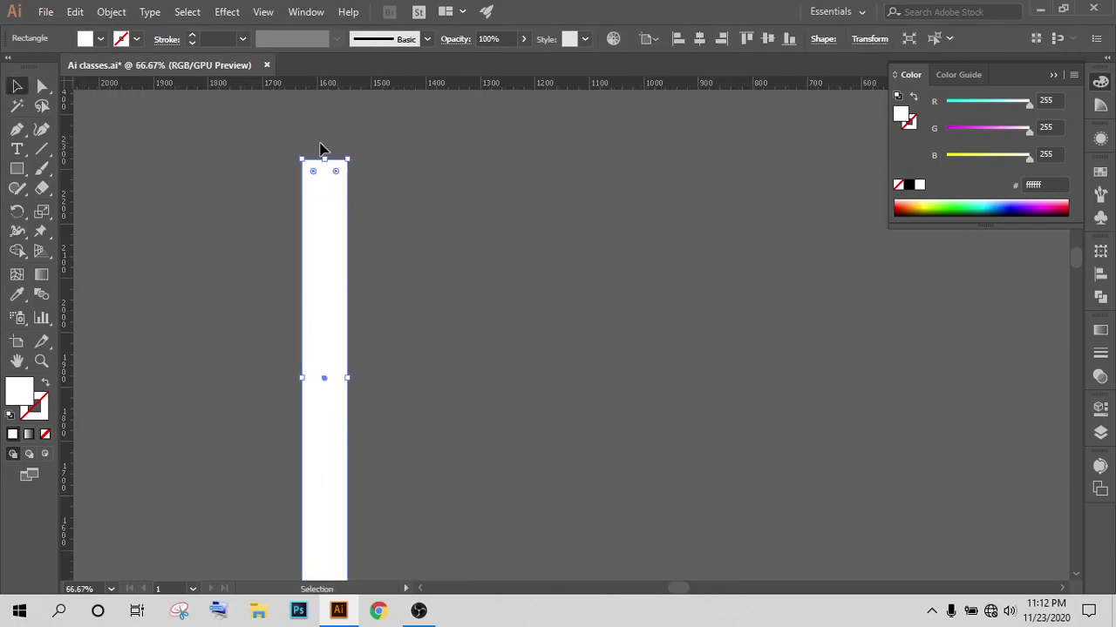
scroll(365, 267, down, 3)
scroll(365, 267, down, 1)
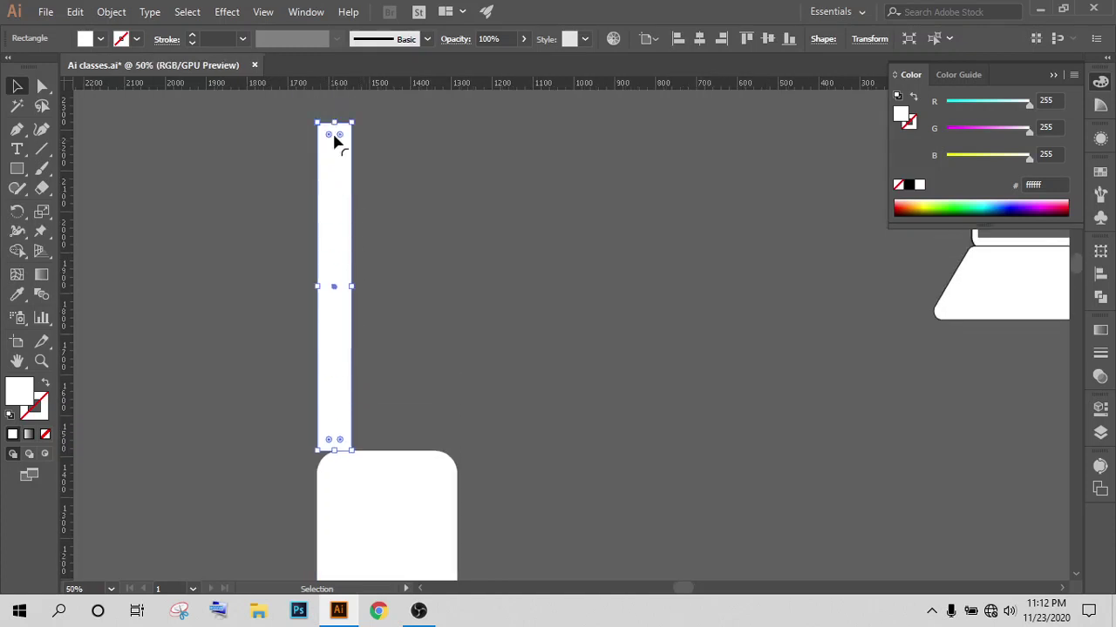
mouse_move(337, 125)
mouse_down()
mouse_move(335, 288)
mouse_move(335, 166)
mouse_up()
drag(352, 310, 346, 315)
scroll(436, 296, down, 3)
scroll(392, 283, down, 1)
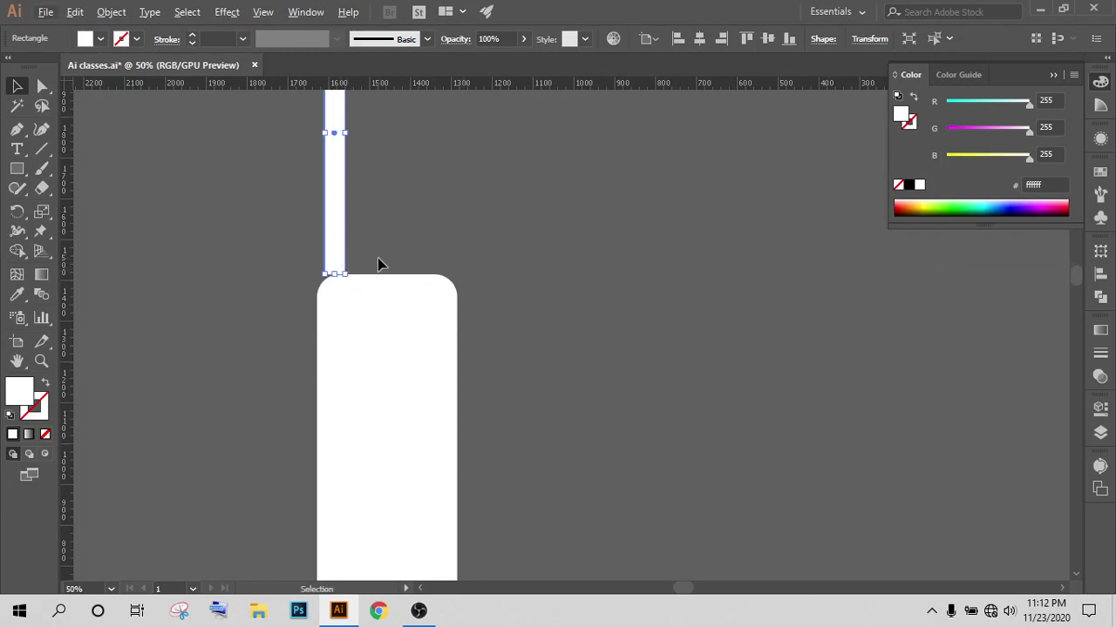
scroll(379, 264, up, 2)
drag(338, 269, 389, 358)
Step: Widen the white handle rectangle to about 68 px to complete the bat shape
click(615, 284)
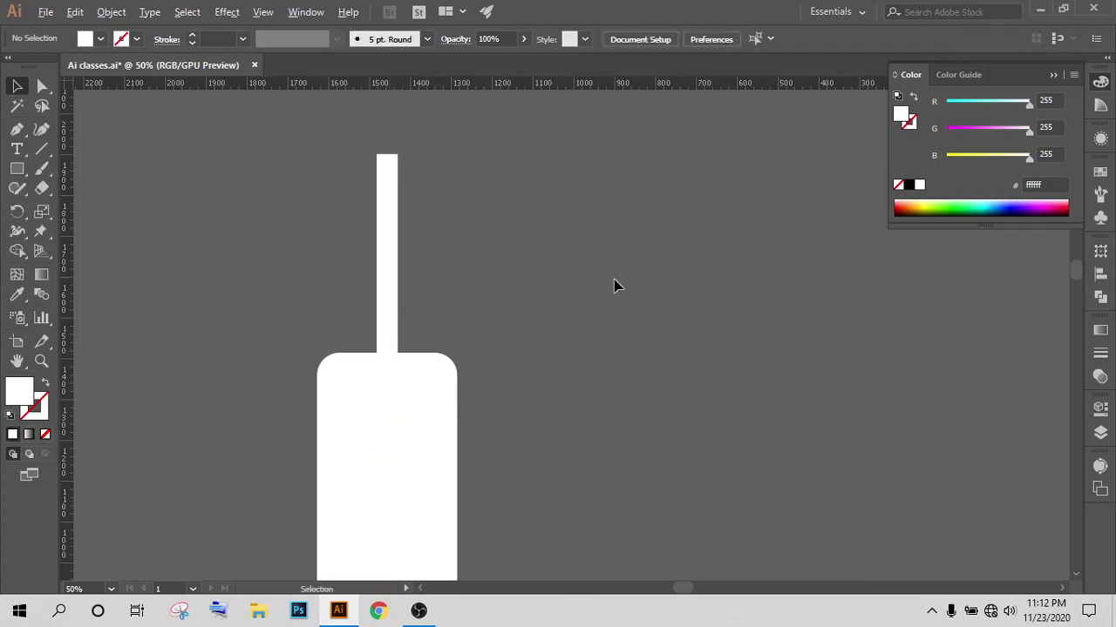
alt+scroll(615, 284, down, 2)
scroll(593, 335, down, 1)
scroll(592, 335, up, 2)
click(496, 422)
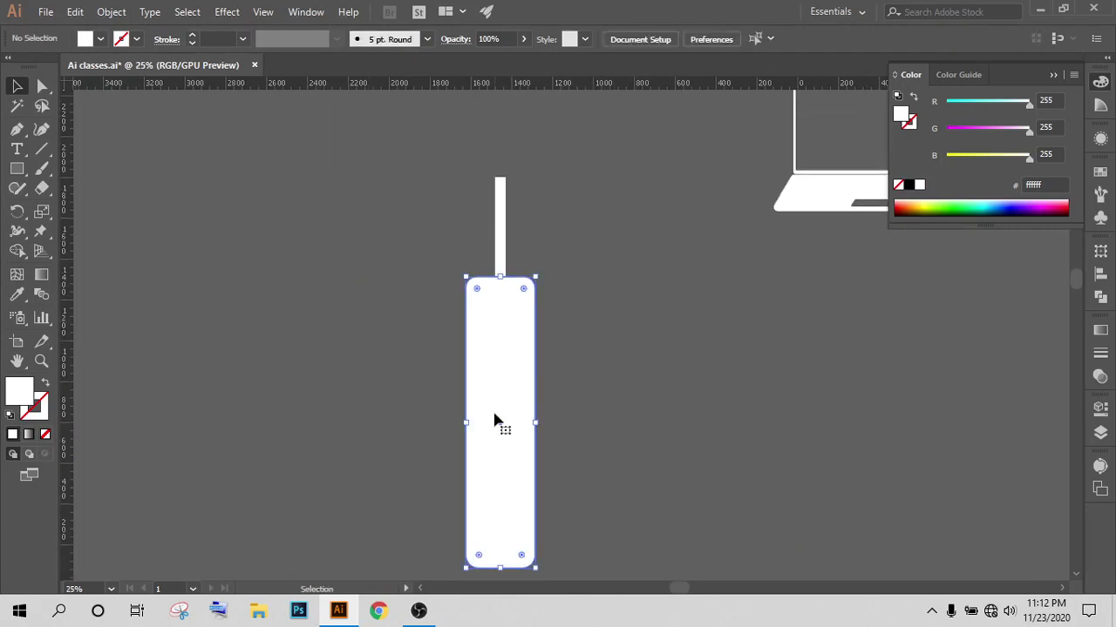
click(623, 376)
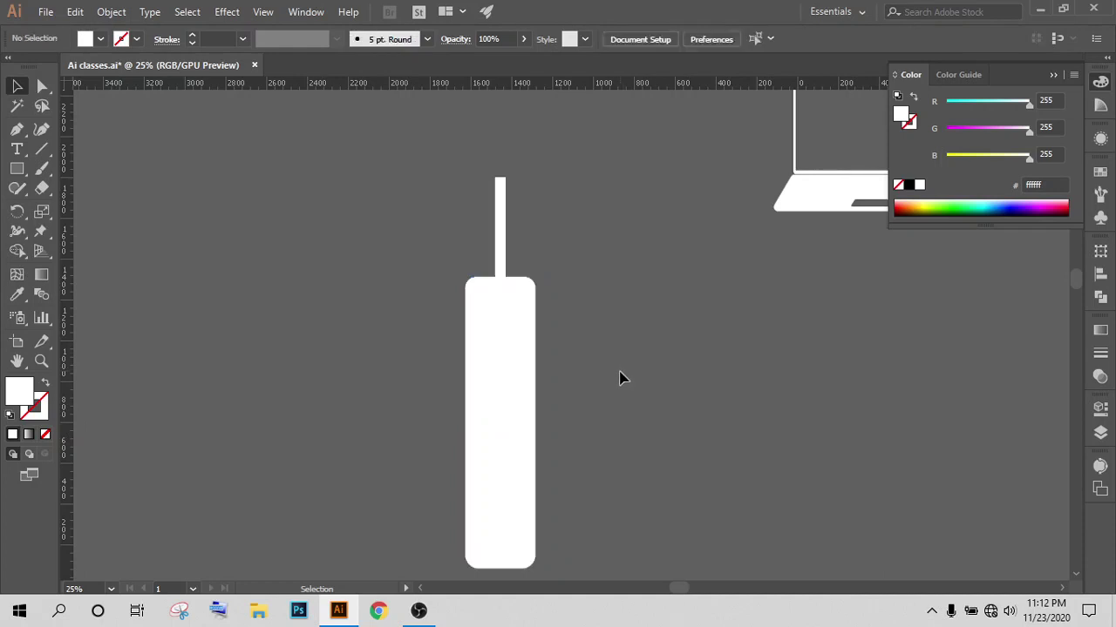
scroll(720, 375, down, 3)
scroll(720, 375, up, 2)
click(499, 224)
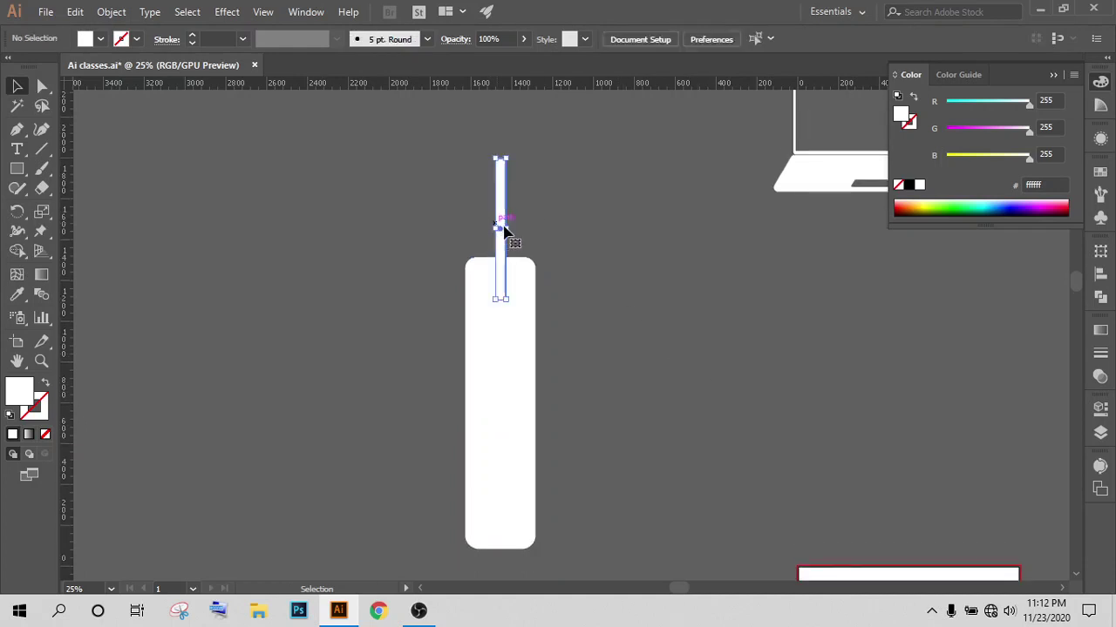
alt+scroll(525, 231, up, 1)
alt+scroll(480, 231, up, 1)
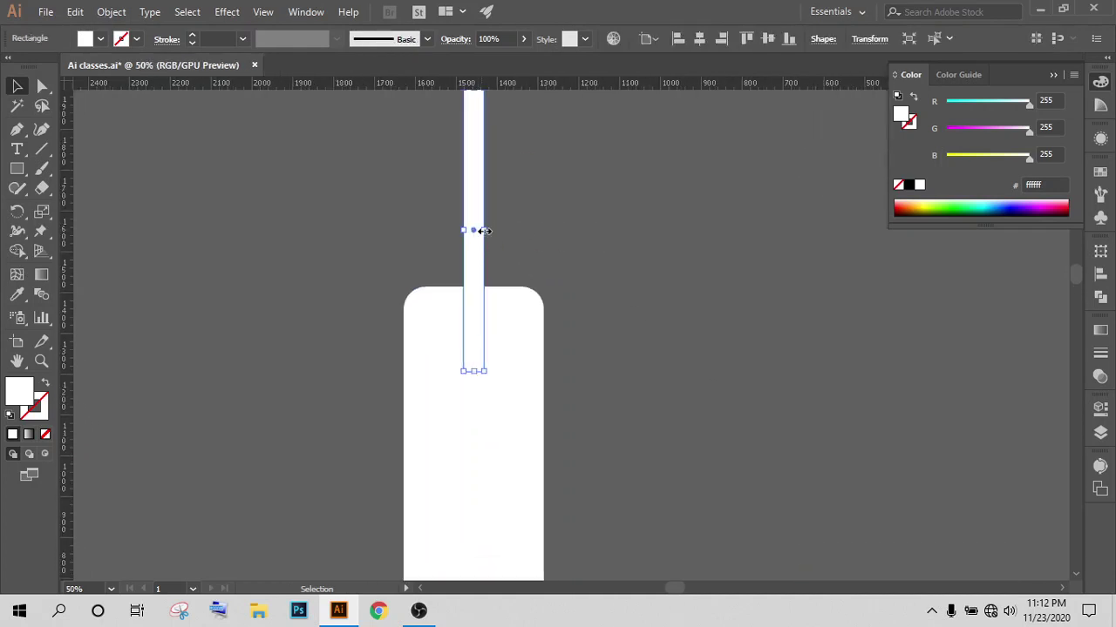
drag(481, 231, 480, 232)
click(685, 271)
scroll(628, 281, down, 2)
scroll(662, 287, up, 1)
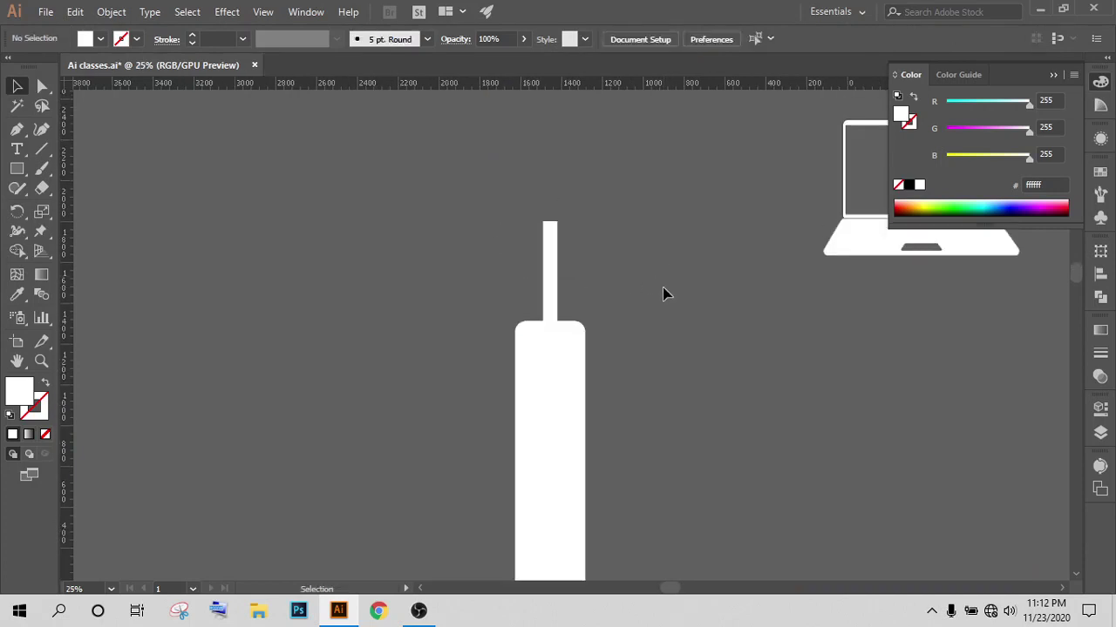
scroll(630, 259, down, 1)
scroll(610, 231, up, 1)
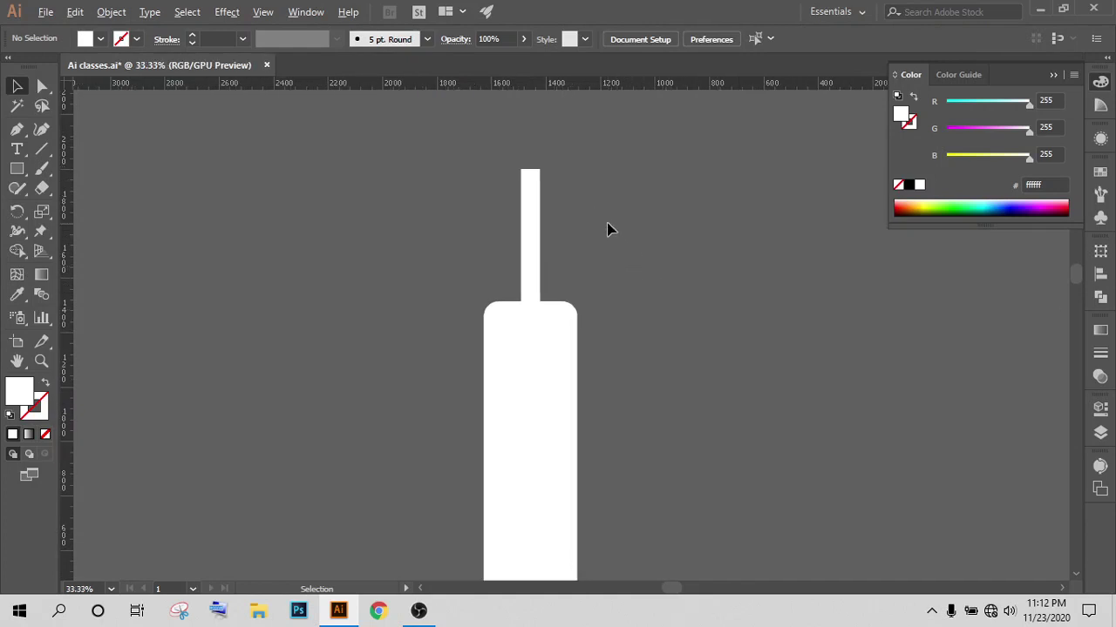
Step: Draw a flat white ellipse, about 68 × 19 px, across the handle's top and nudge it up
click(19, 172)
click(91, 207)
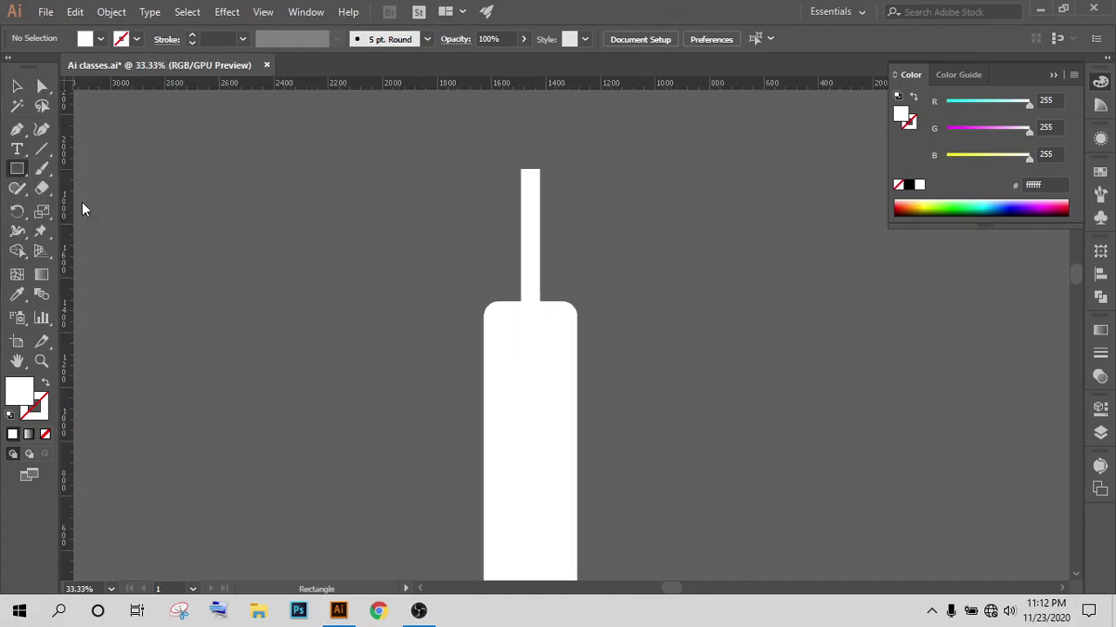
scroll(586, 190, up, 2)
scroll(587, 190, up, 1)
scroll(323, 204, up, 1)
scroll(324, 189, up, 2)
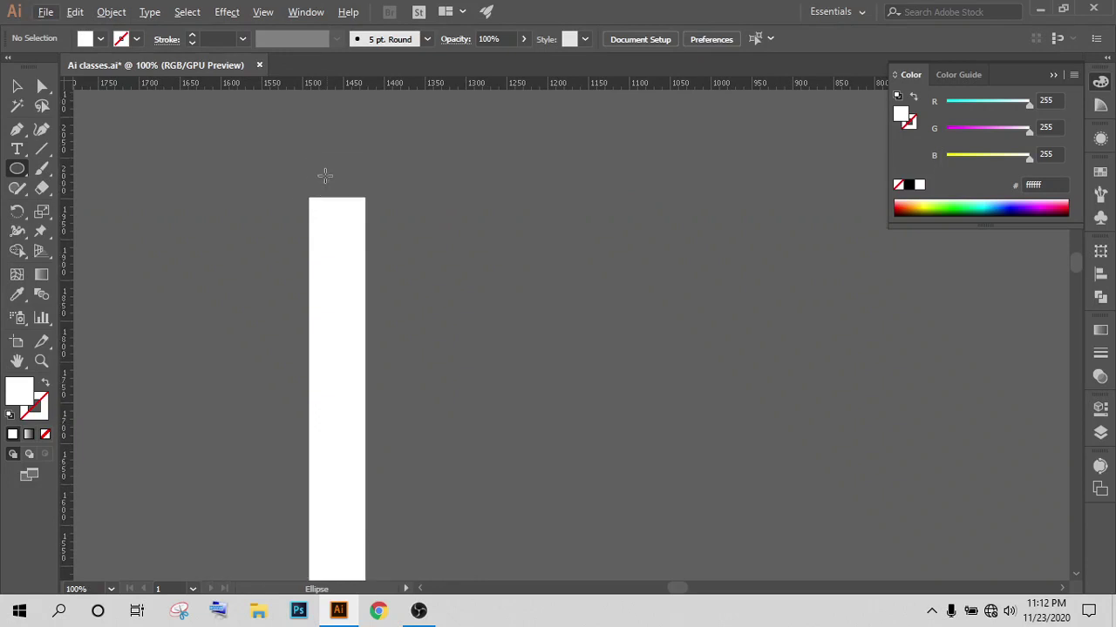
drag(309, 198, 365, 212)
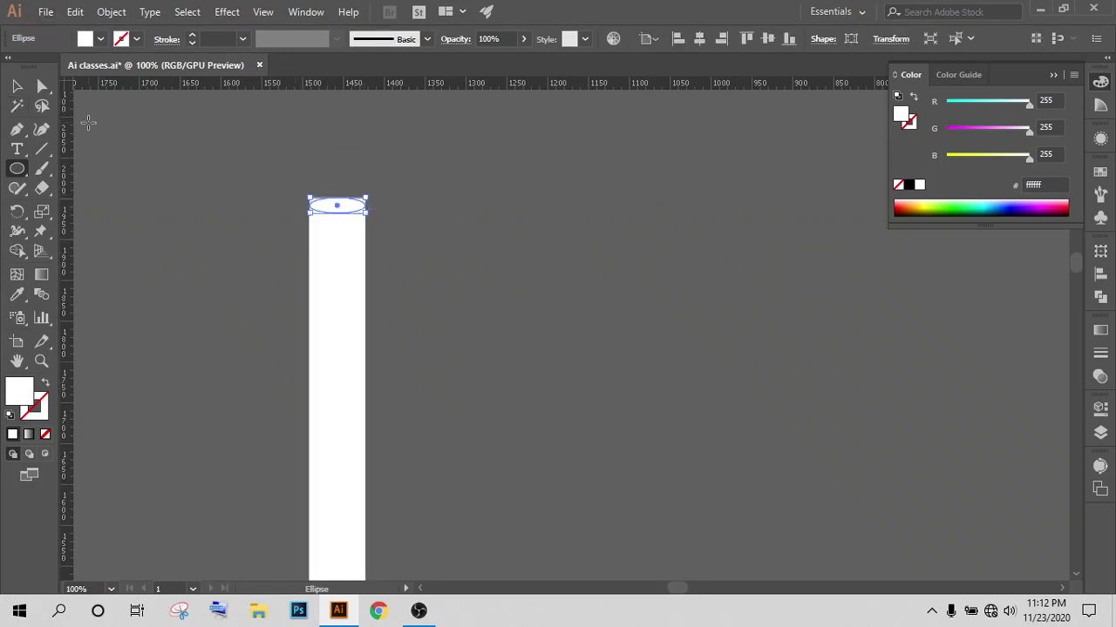
key(Up)
key(Up)
key(Up)
key(Up)
key(Up)
key(Up)
key(Up)
key(Up)
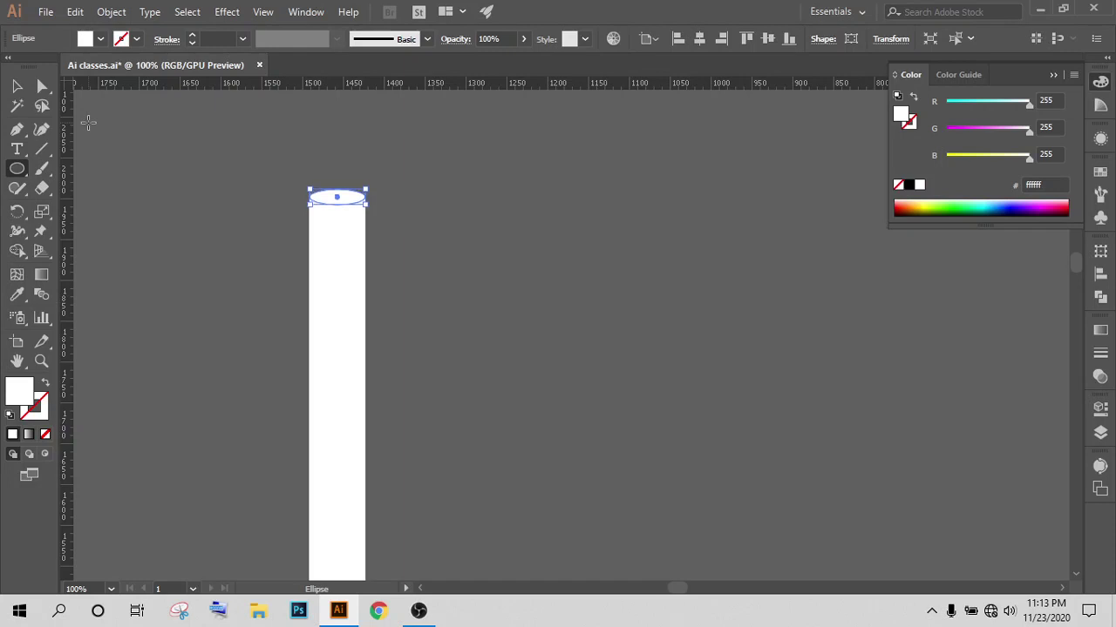
Step: Deselect the ellipse cap and check the finished cricket bat
key(v)
click(534, 232)
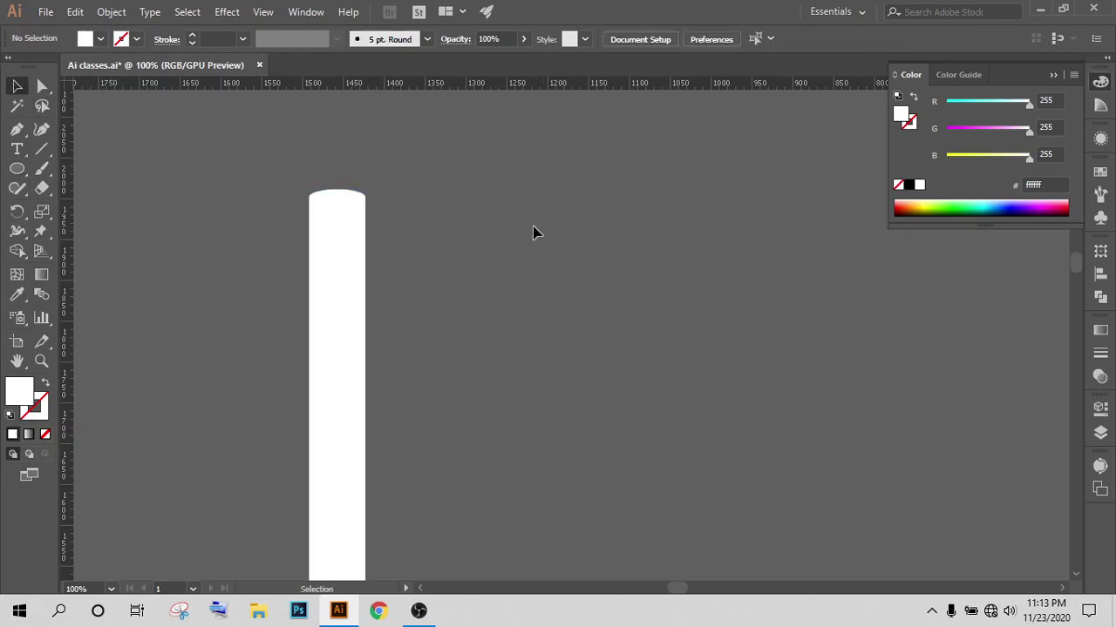
scroll(501, 243, down, 2)
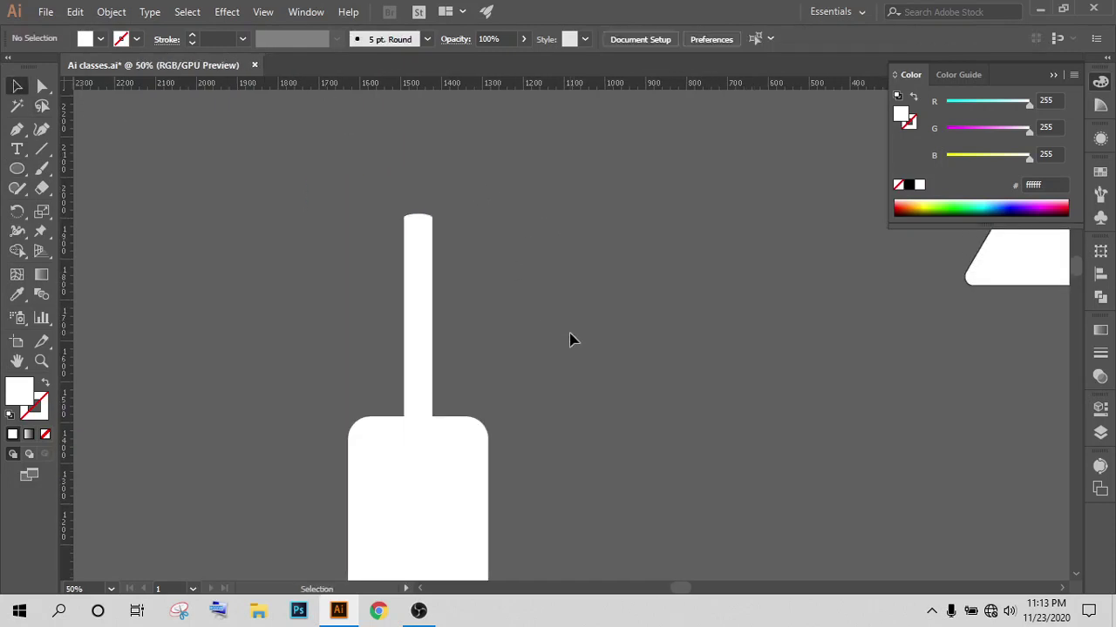
scroll(570, 339, down, 1)
scroll(557, 341, down, 1)
scroll(541, 394, down, 1)
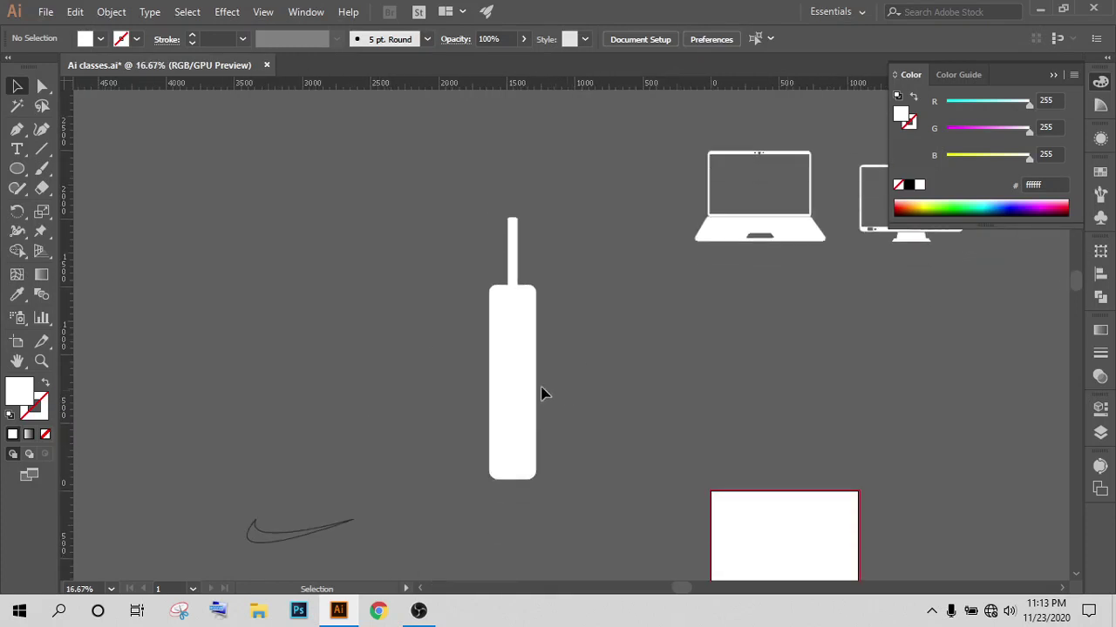
click(534, 387)
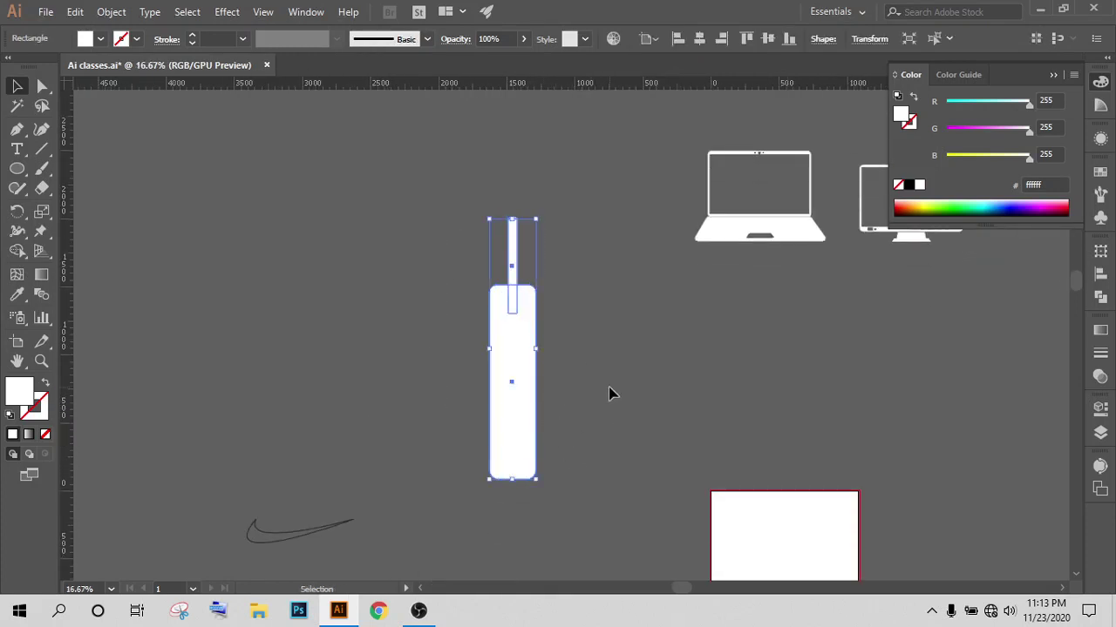
click(577, 390)
scroll(506, 369, right, 1)
scroll(436, 383, right, 1)
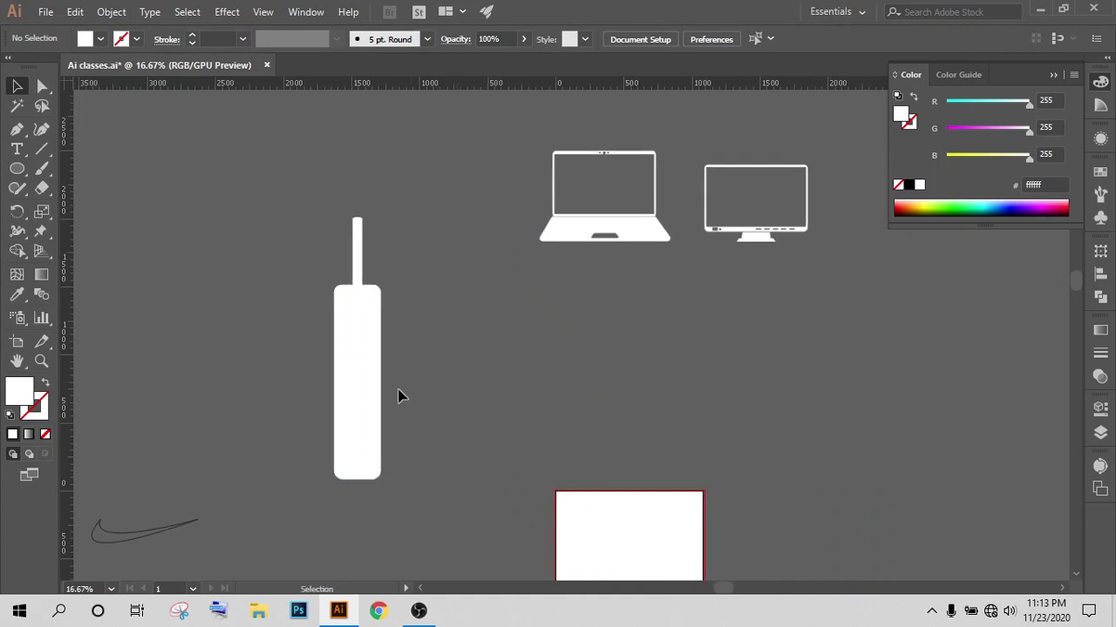
Step: Draw a small white circle and move it up beside the bat's base
click(17, 169)
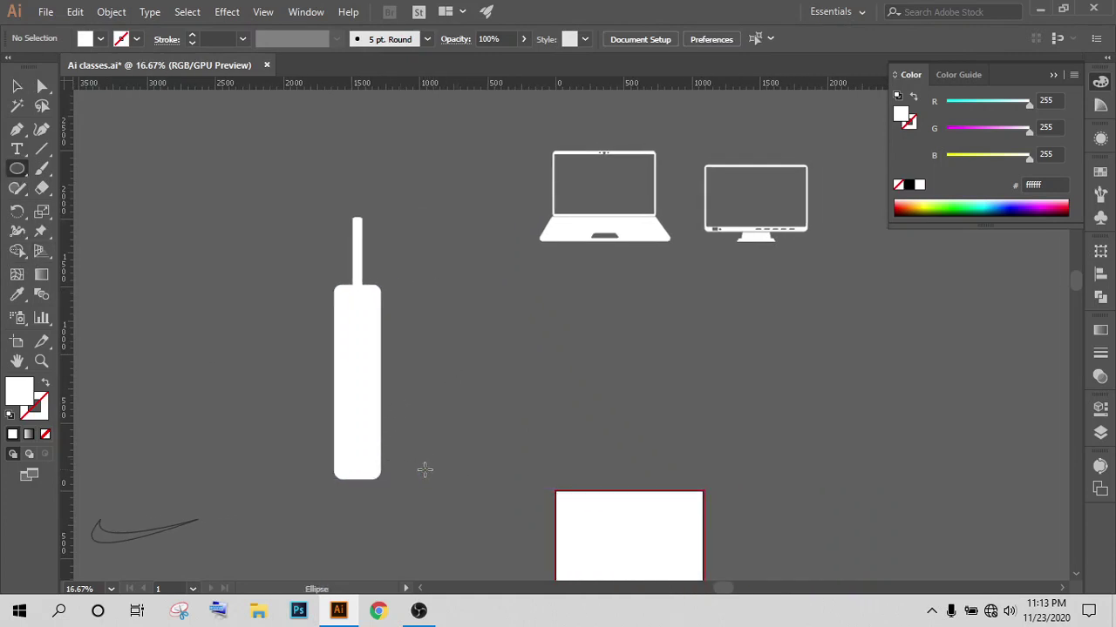
drag(424, 469, 458, 488)
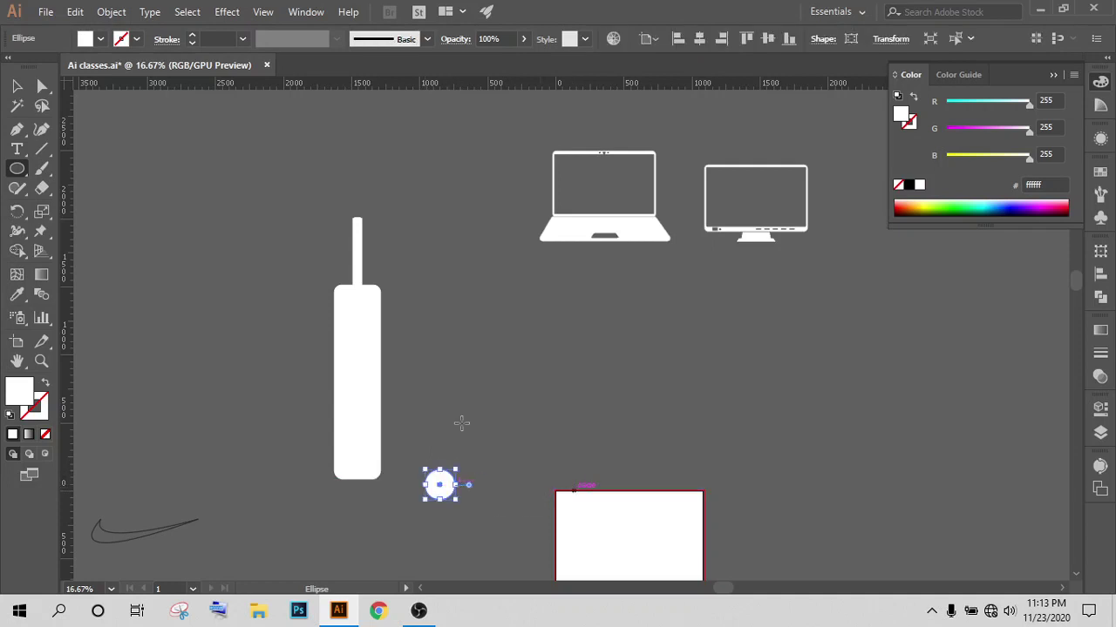
key(v)
click(618, 407)
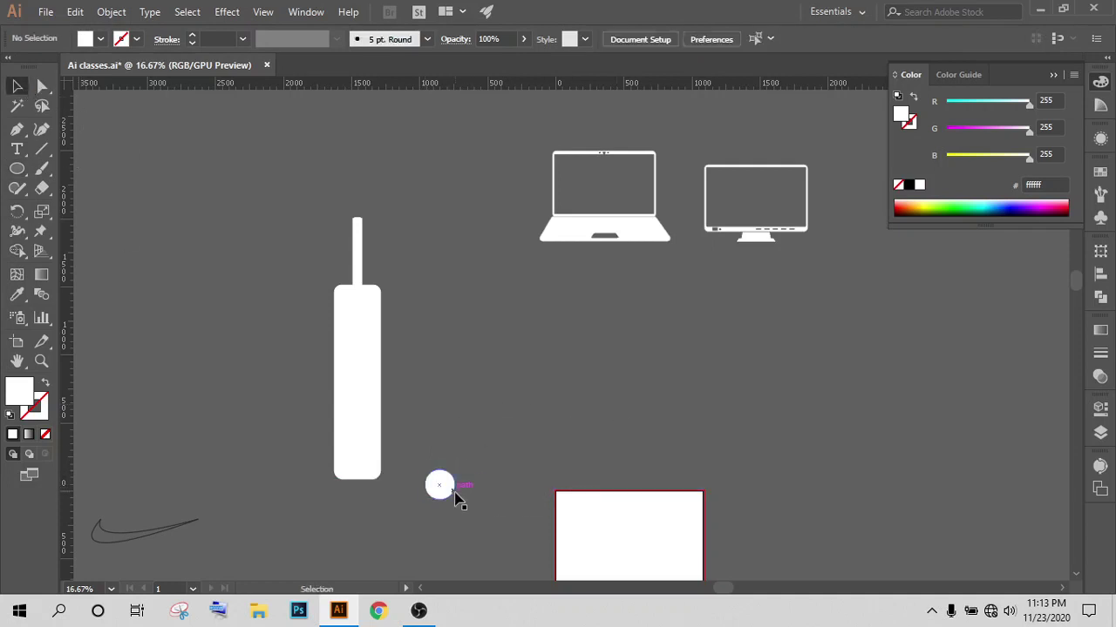
drag(440, 488, 425, 457)
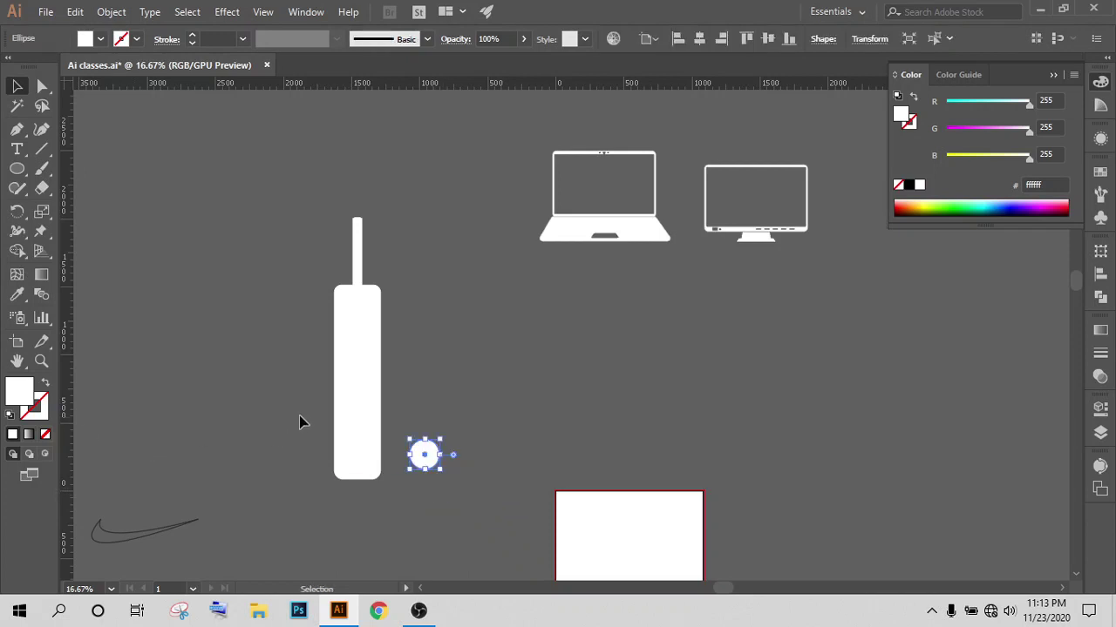
click(659, 440)
Step: Give the ball circle a thin black 1 pt outline
click(425, 455)
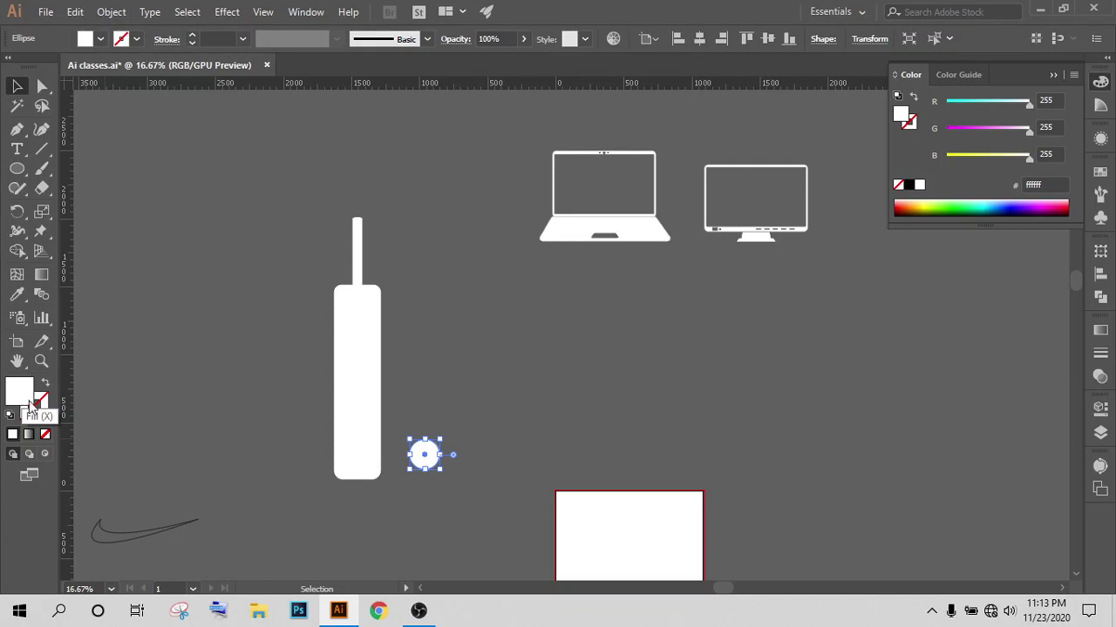
click(40, 406)
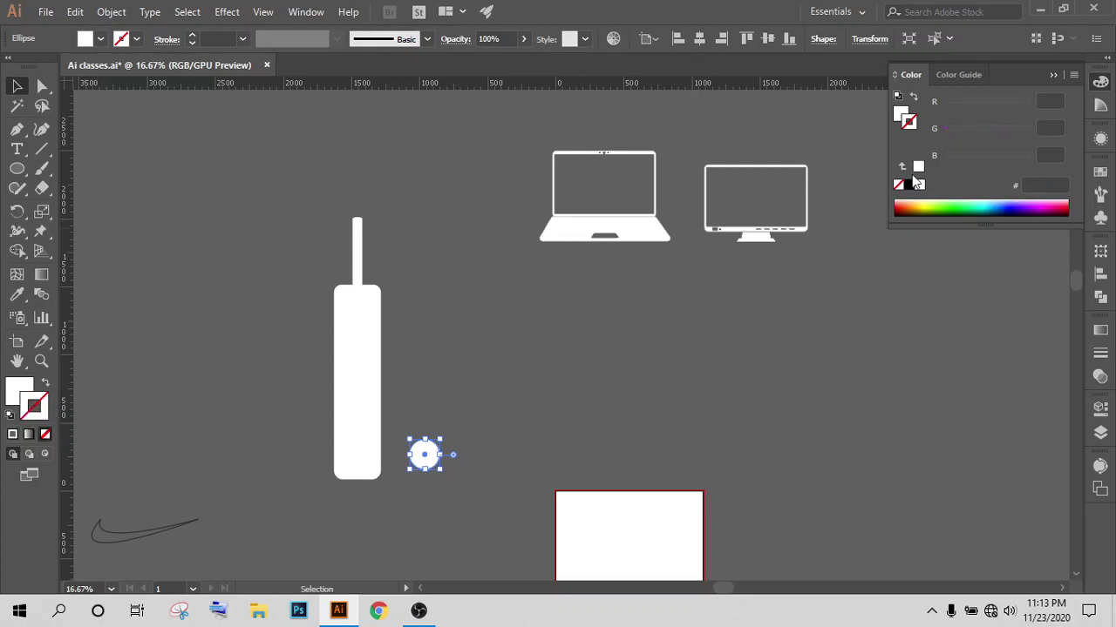
click(908, 184)
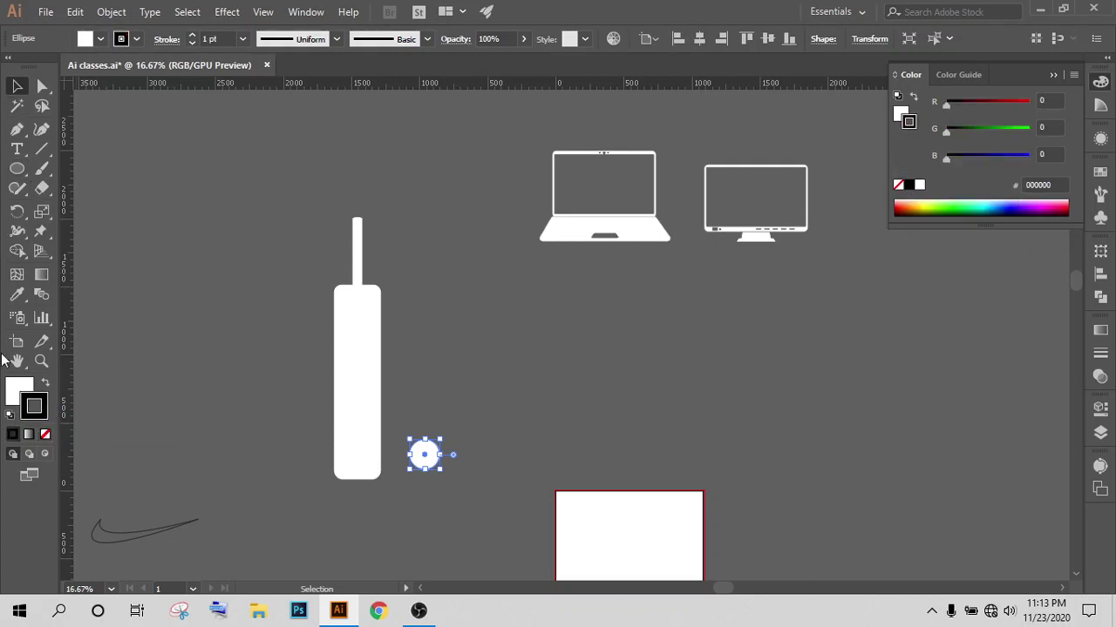
click(22, 389)
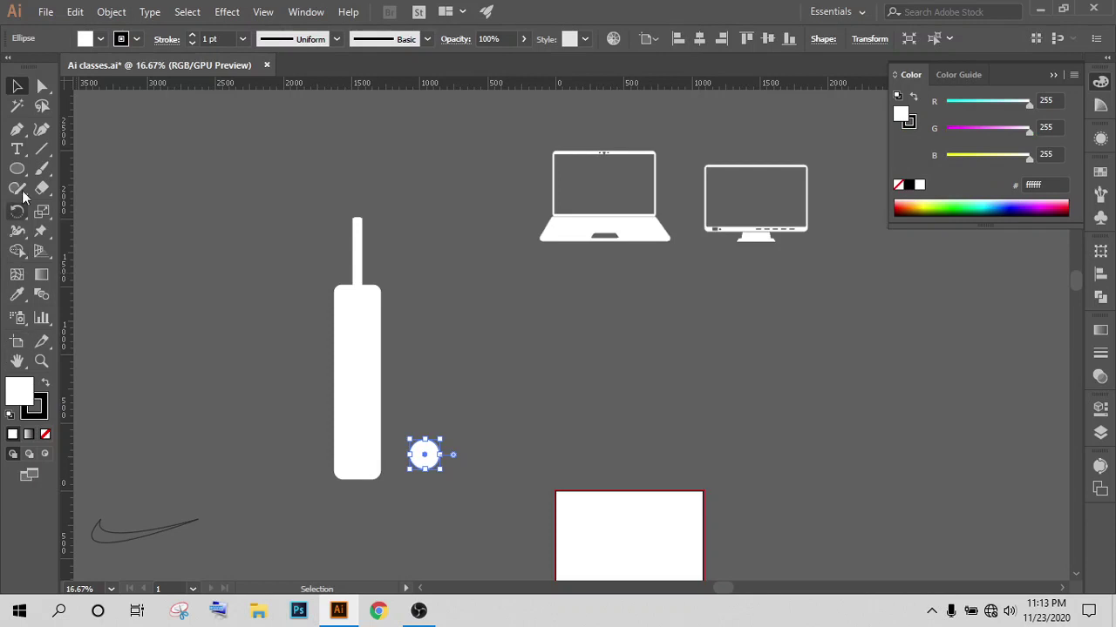
click(183, 142)
scroll(571, 488, down, 1)
drag(423, 419, 401, 436)
scroll(476, 461, up, 2)
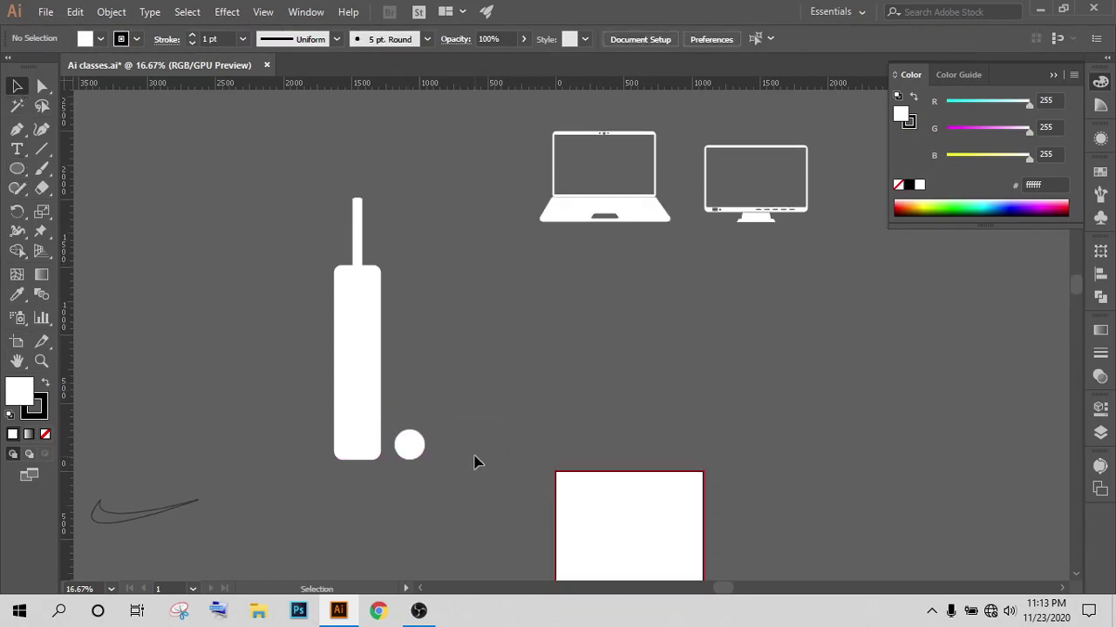
scroll(476, 461, down, 1)
scroll(444, 441, down, 1)
scroll(444, 441, up, 1)
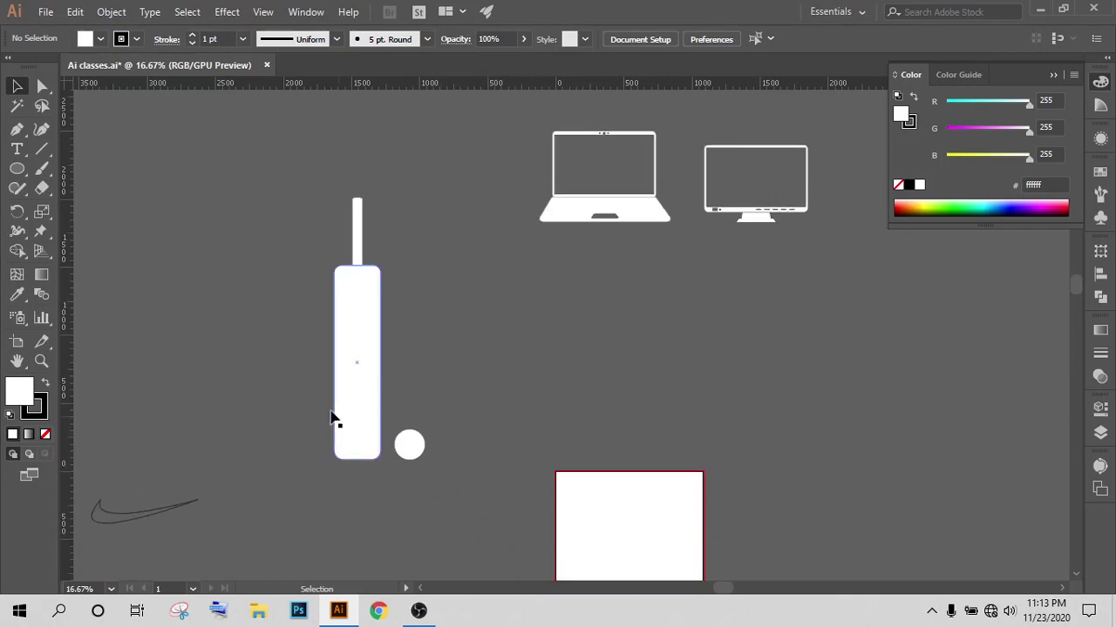
scroll(394, 406, down, 1)
Step: Undo the stray move of the bat beside the monitor
drag(378, 374, 768, 285)
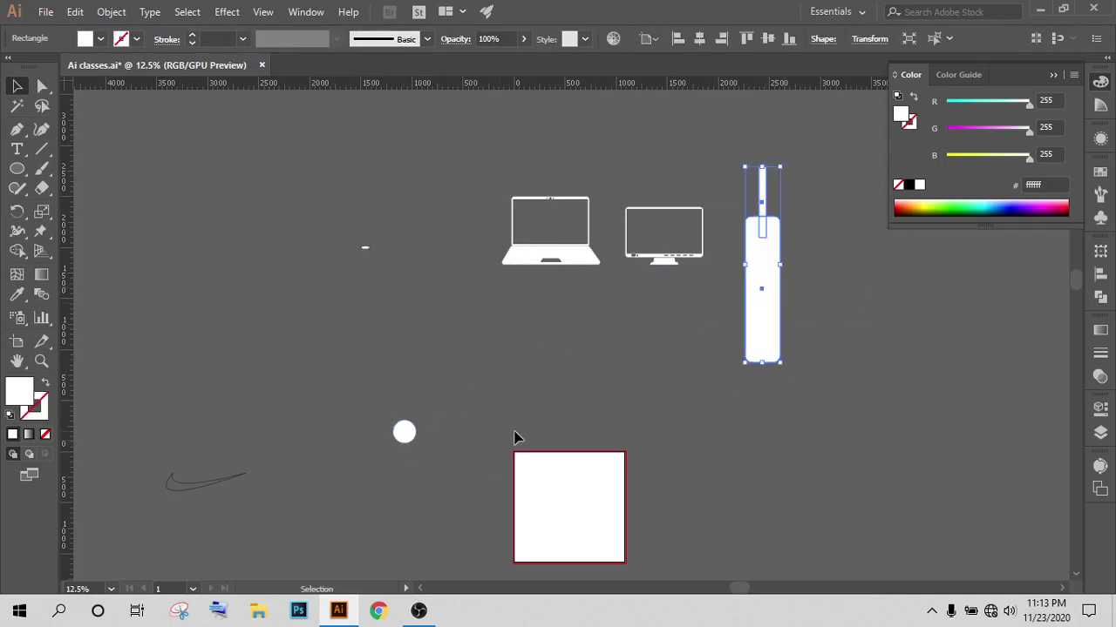
key(a)
key(ctrl+z)
click(314, 223)
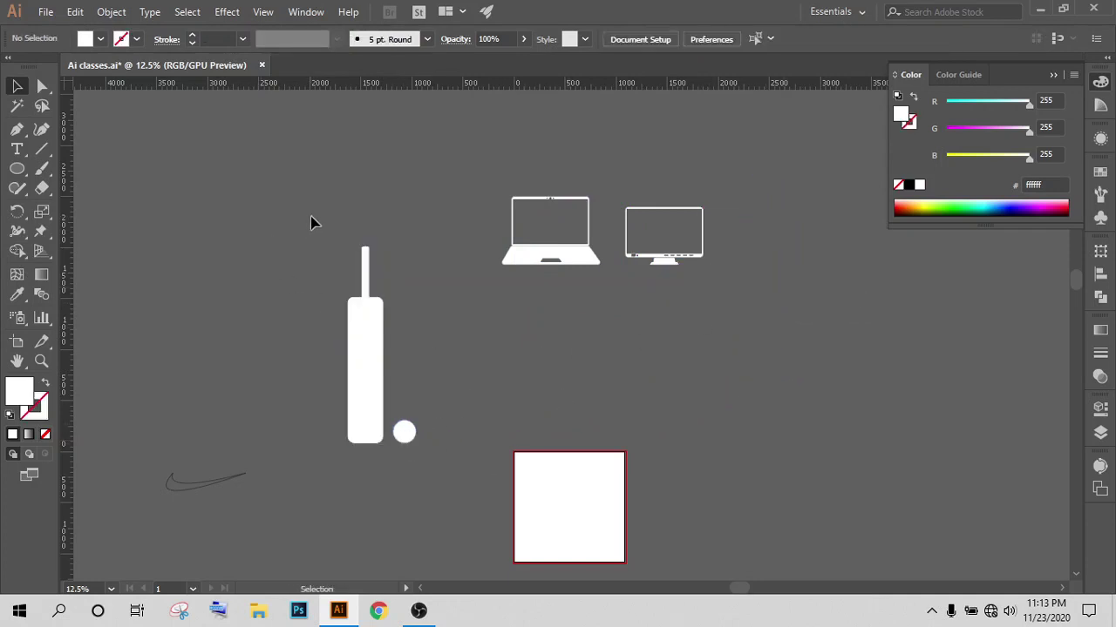
Step: Move the bat group and ball together beside the monitor, in one row with the laptop
click(366, 262)
key(a)
key(v)
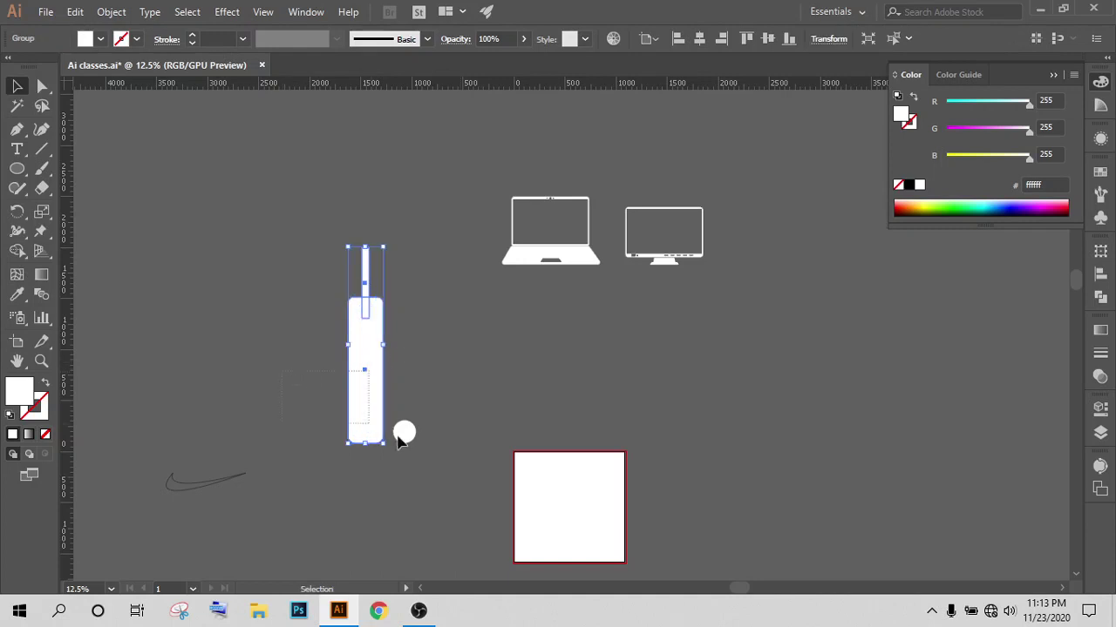
shift+click(402, 434)
mouse_move(369, 428)
mouse_down()
mouse_move(429, 257)
mouse_move(764, 235)
mouse_up()
click(690, 406)
drag(709, 359, 666, 358)
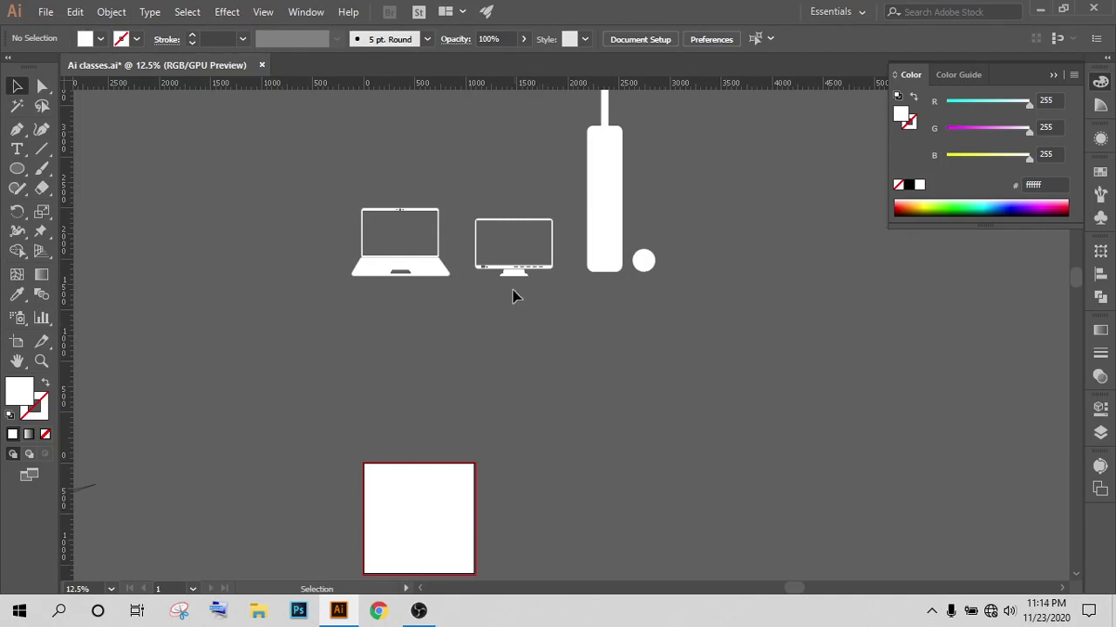
Step: Duplicate the monitor icon to the left with an Alt-drag
scroll(405, 340, up, 1)
drag(501, 259, 220, 336)
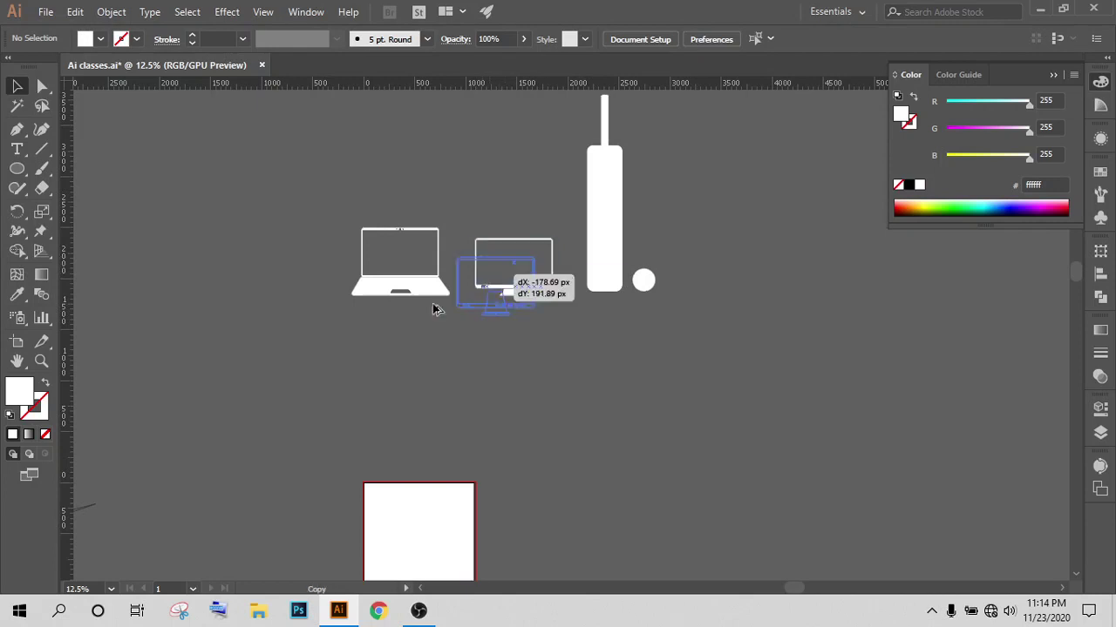
click(333, 406)
drag(334, 406, 451, 373)
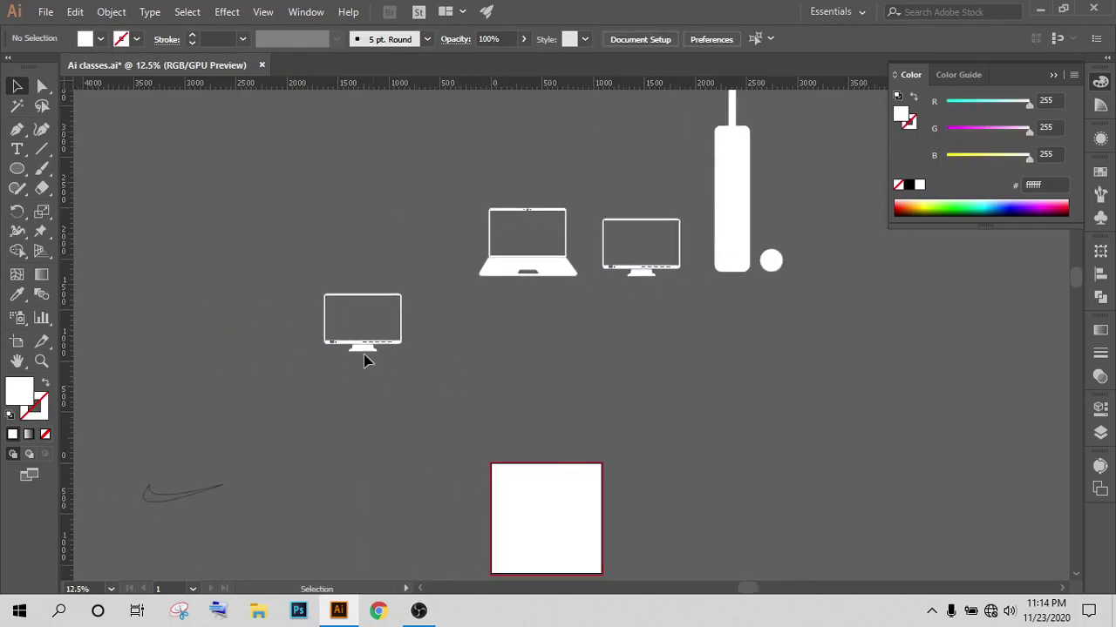
scroll(344, 338, up, 4)
scroll(344, 338, up, 1)
click(422, 436)
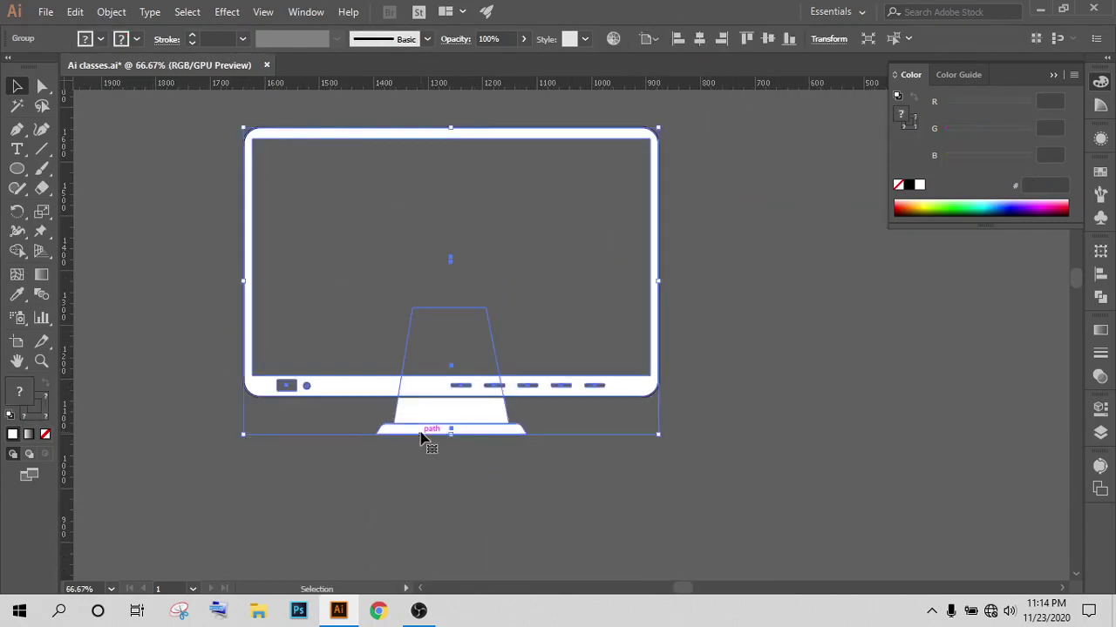
click(500, 462)
Step: Delete the copy's base, stand and three bottom-bezel dashes
click(465, 428)
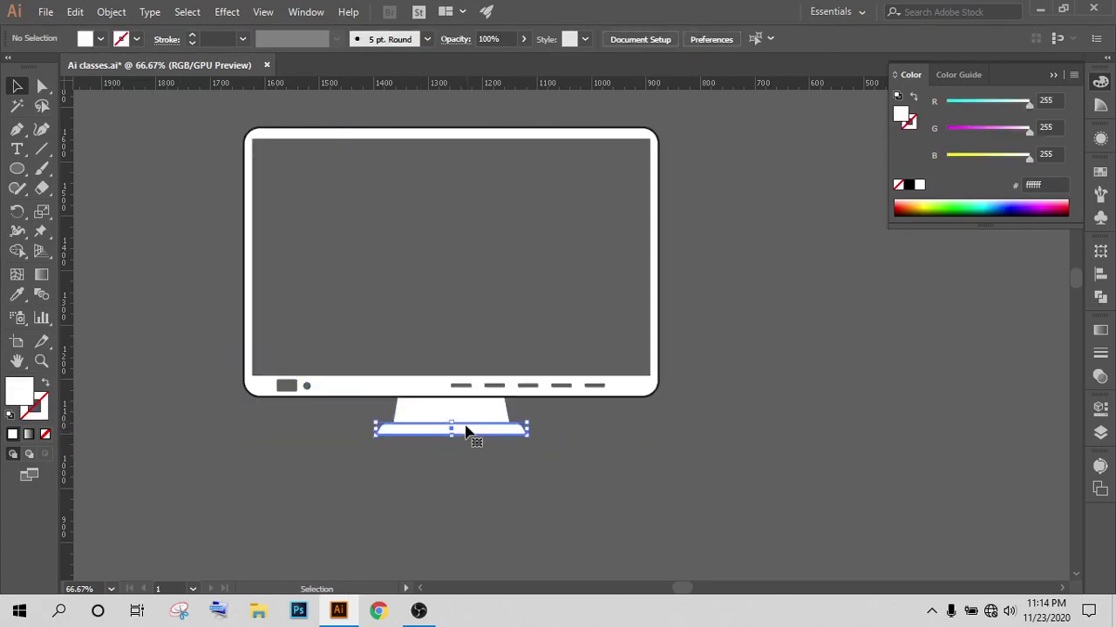
key(Delete)
click(435, 424)
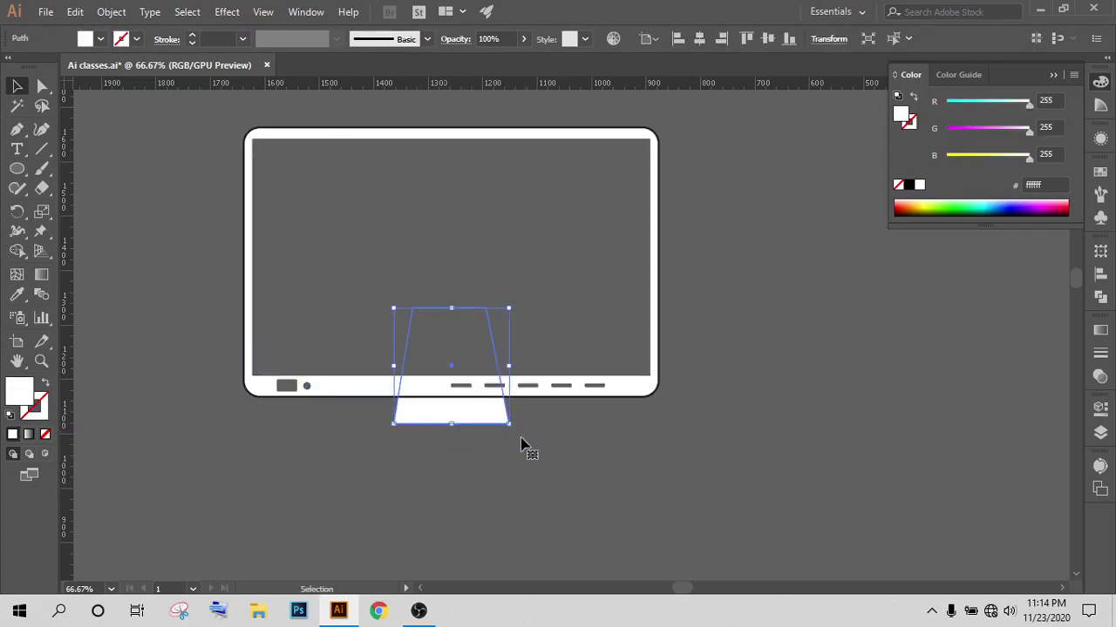
key(Delete)
click(463, 394)
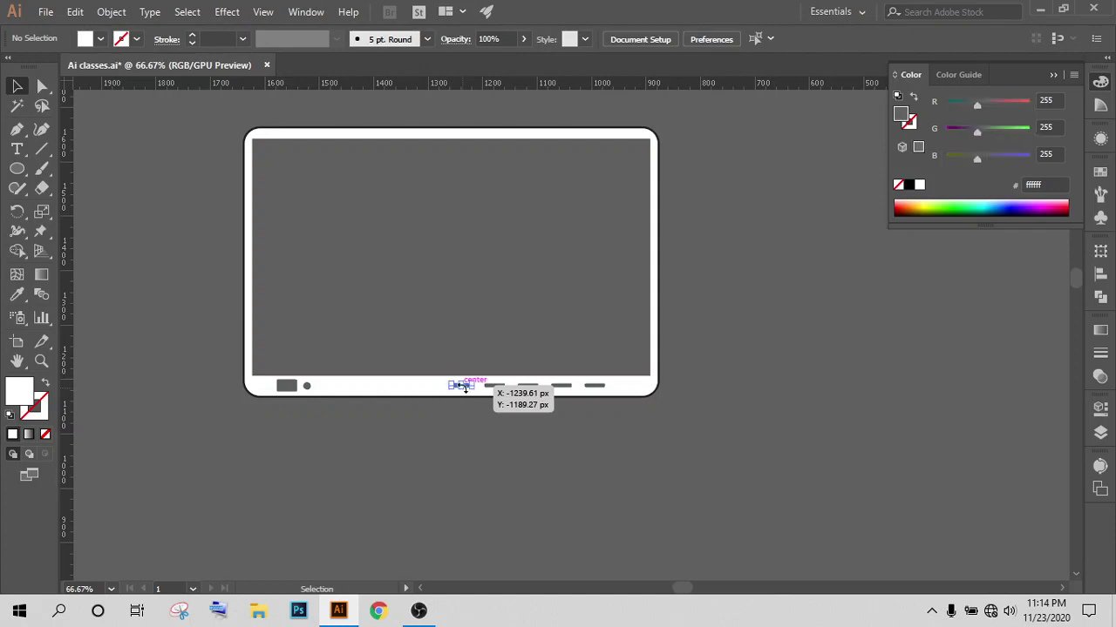
key(Delete)
click(501, 393)
key(Delete)
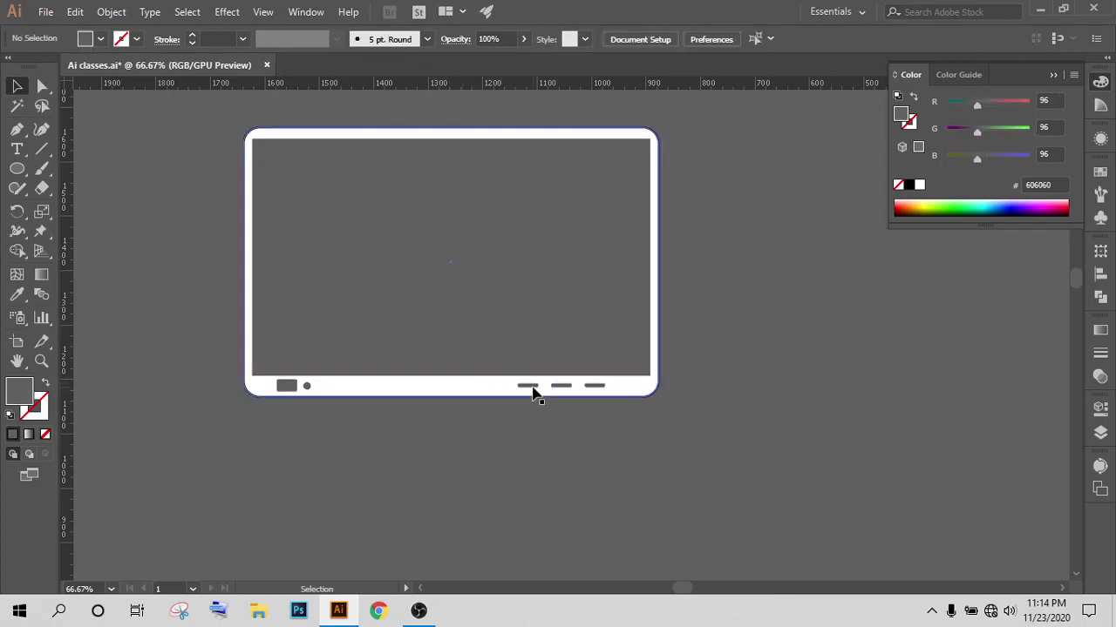
click(527, 386)
key(Delete)
Step: Delete the remaining stripped monitor copy
scroll(523, 423, down, 2)
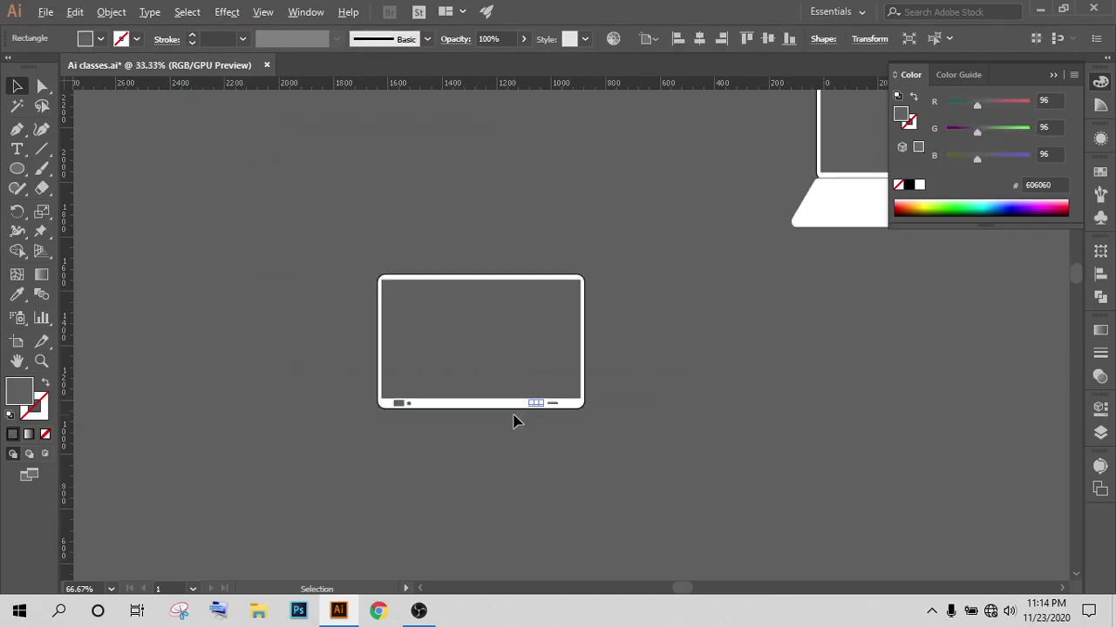
drag(306, 207, 720, 485)
key(Delete)
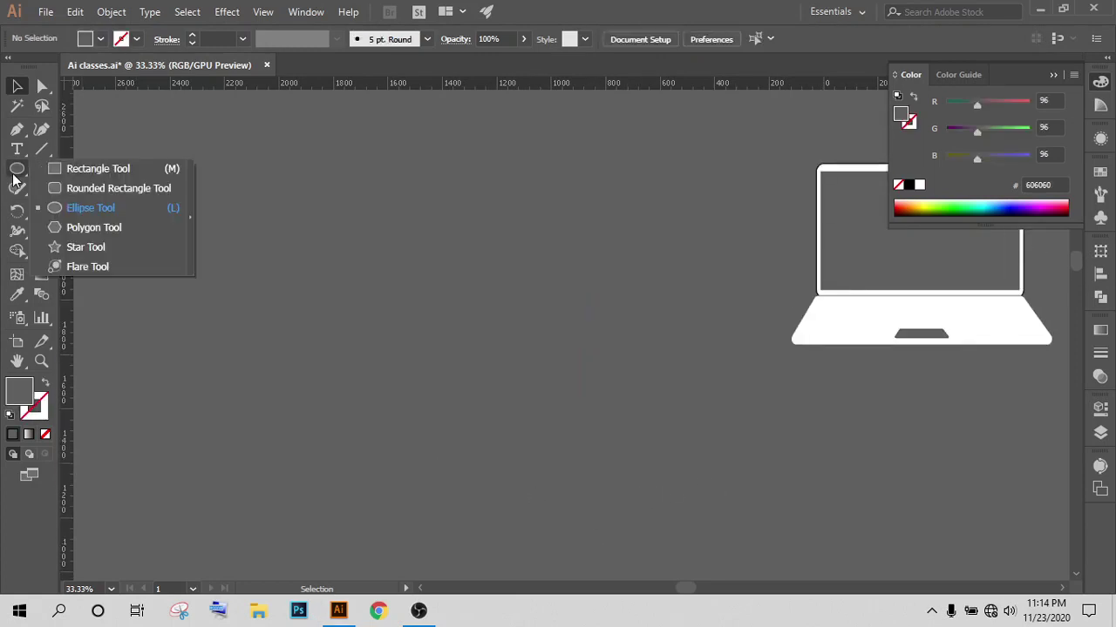
Step: Draw a tall white-filled rectangle left of the laptop
drag(17, 168, 69, 169)
mouse_move(346, 168)
mouse_down()
mouse_move(511, 391)
mouse_move(500, 470)
mouse_move(508, 513)
mouse_move(523, 523)
mouse_move(527, 511)
mouse_move(526, 521)
mouse_up()
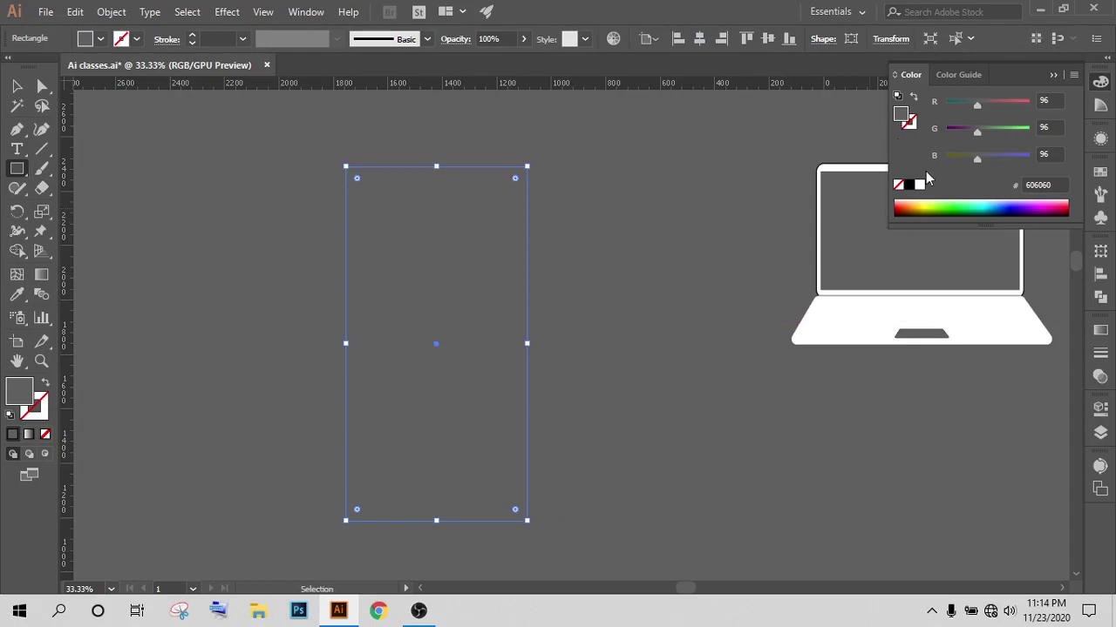
click(919, 188)
Step: Shrink the inner rectangle to 594 × 1160 px and nudge it into place inside the frame
click(15, 87)
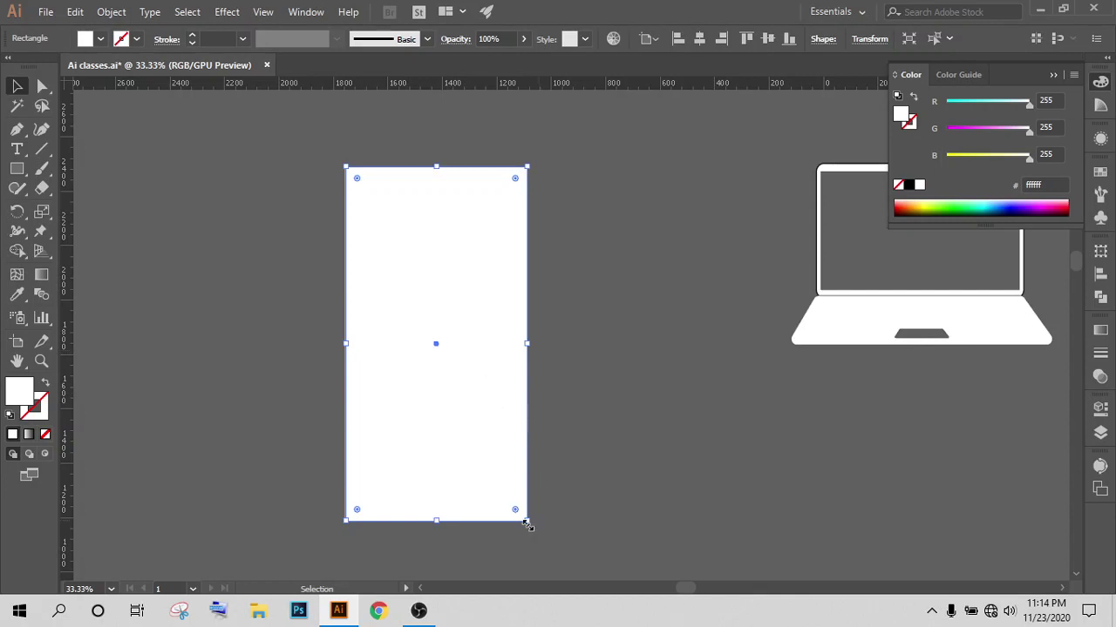
drag(527, 522, 519, 521)
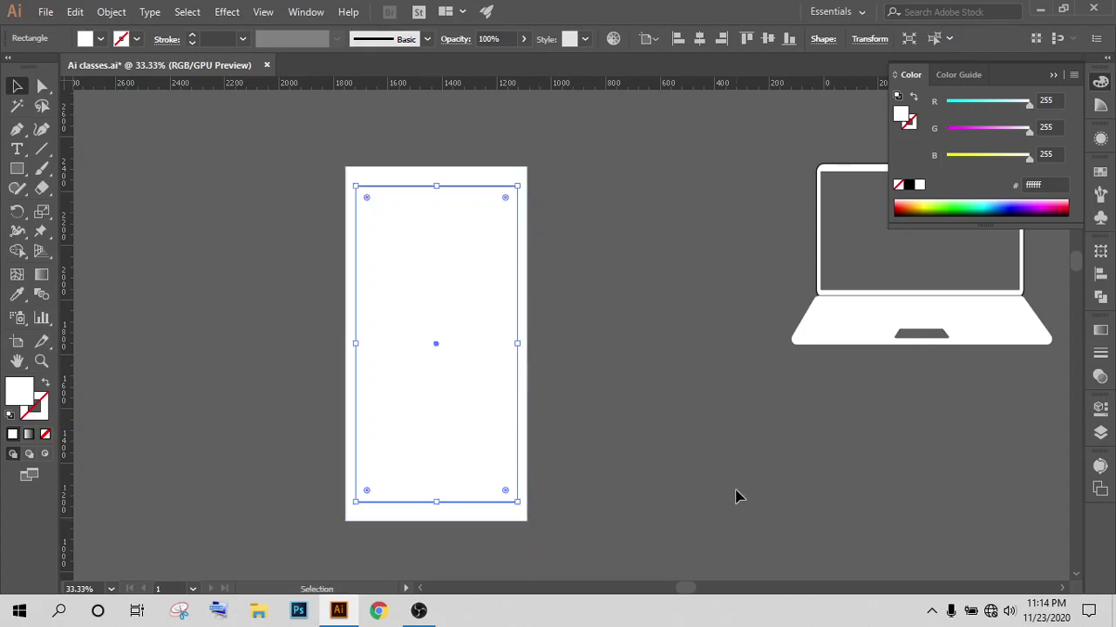
key(Up)
key(Up)
key(Up)
key(Up)
key(Up)
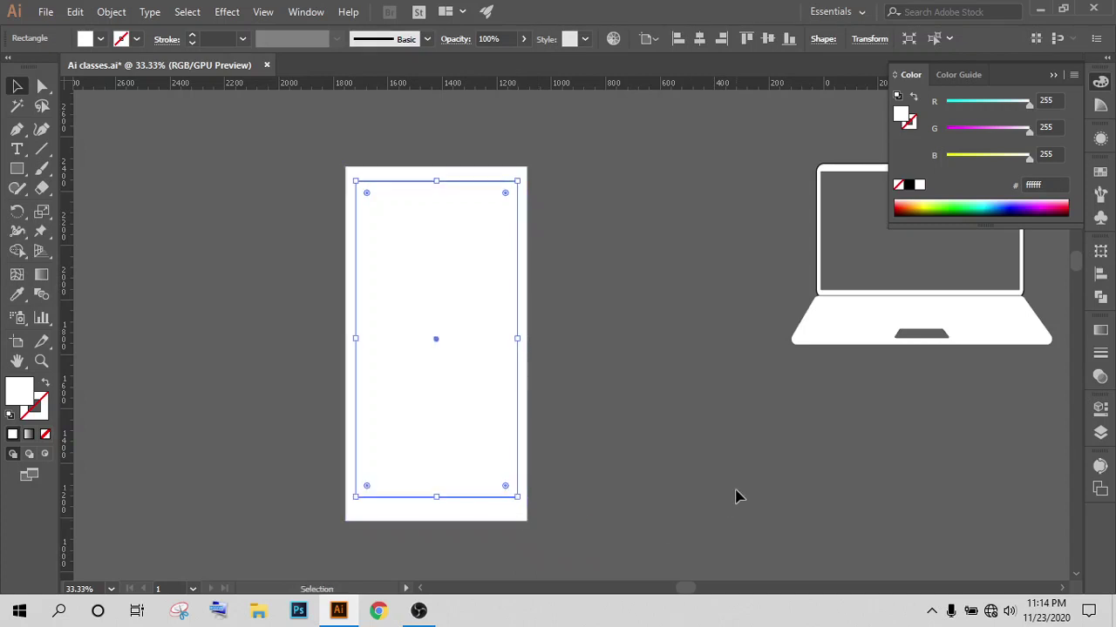
key(Up)
key(Up)
key(Up)
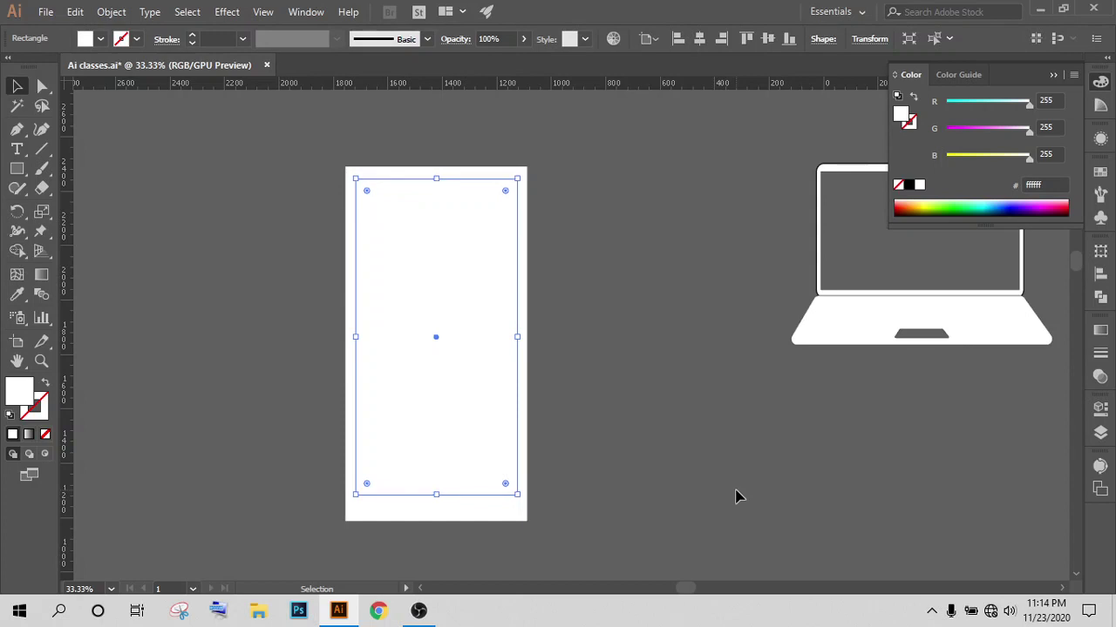
key(Up)
key(Up)
key(Up)
key(Down)
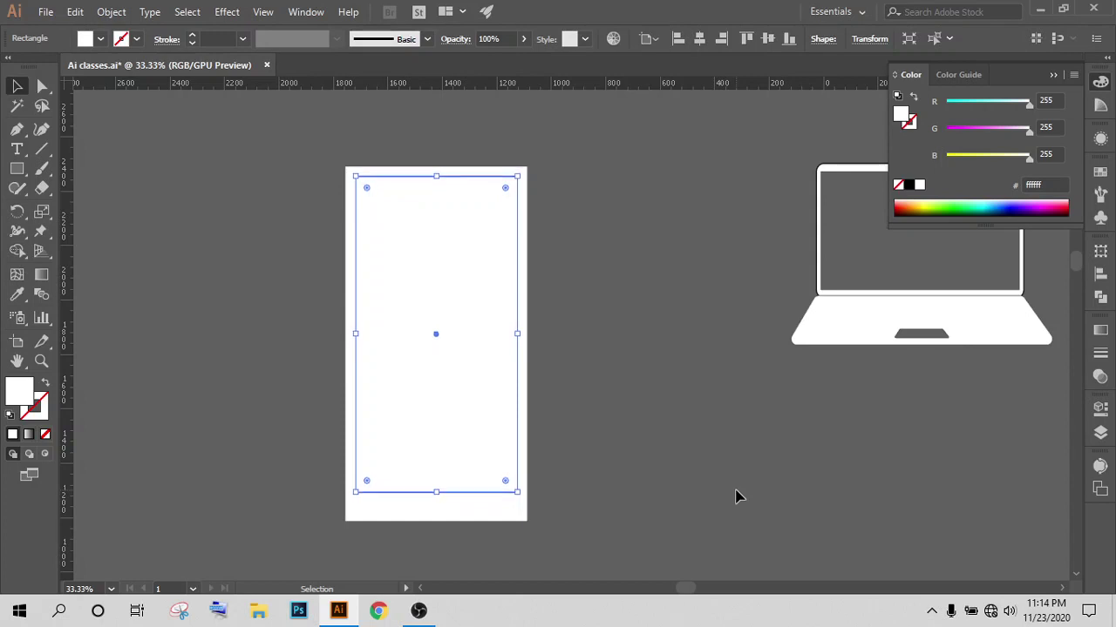
key(Down)
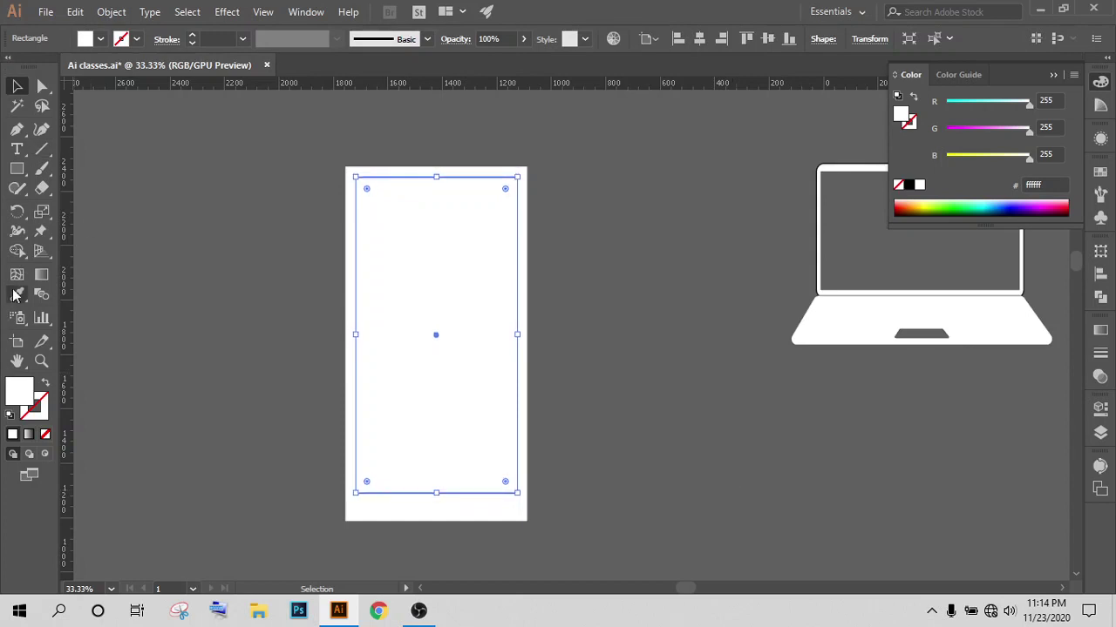
Step: Fill the inner rectangle with the canvas grey (#606060) using the Eyedropper
click(16, 294)
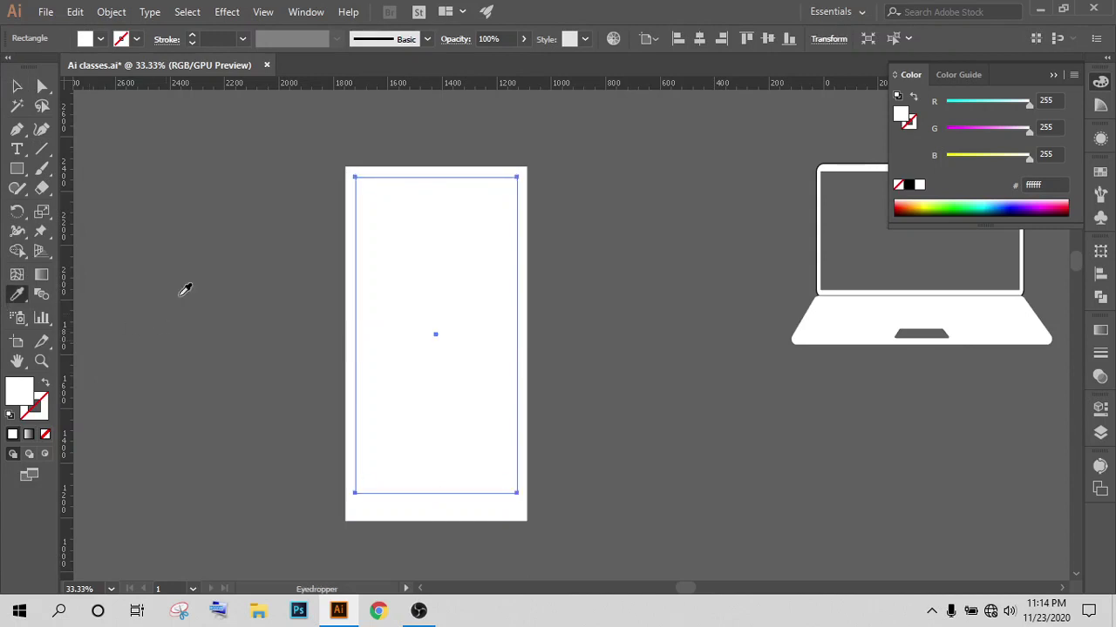
click(185, 242)
click(17, 87)
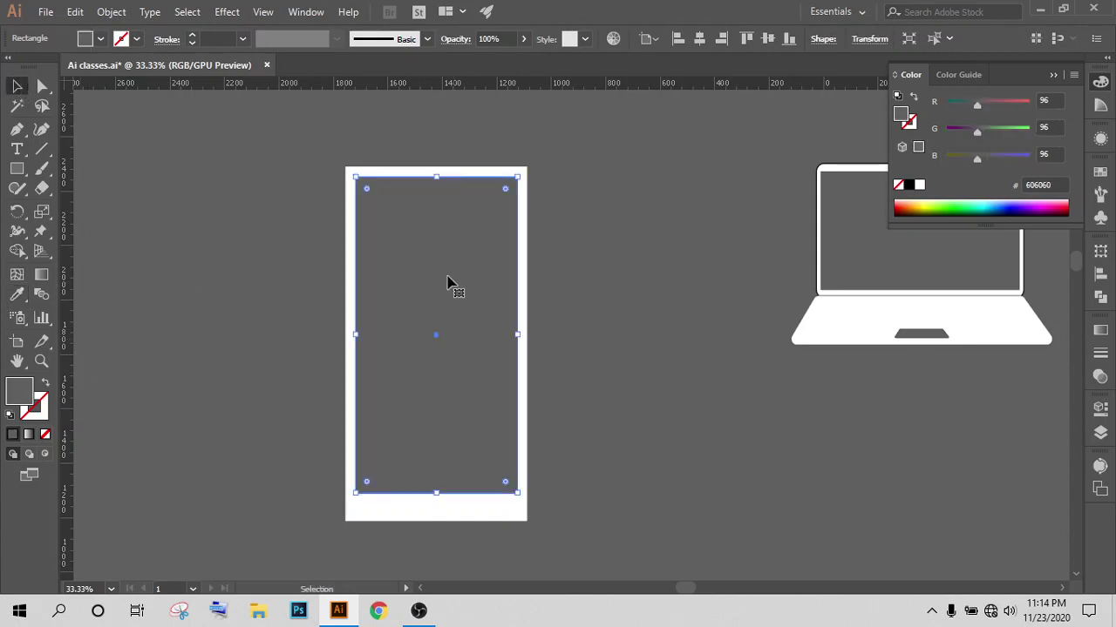
Step: Try vertically centring the inner rectangle in the frame, then undo it and deselect
key(ctrl+a)
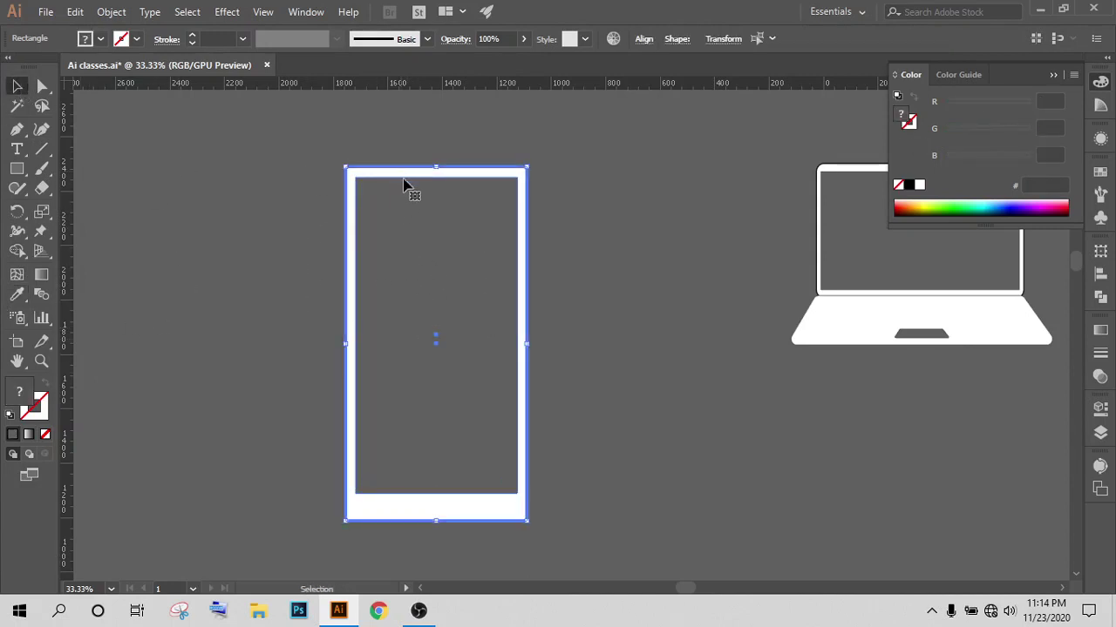
click(645, 40)
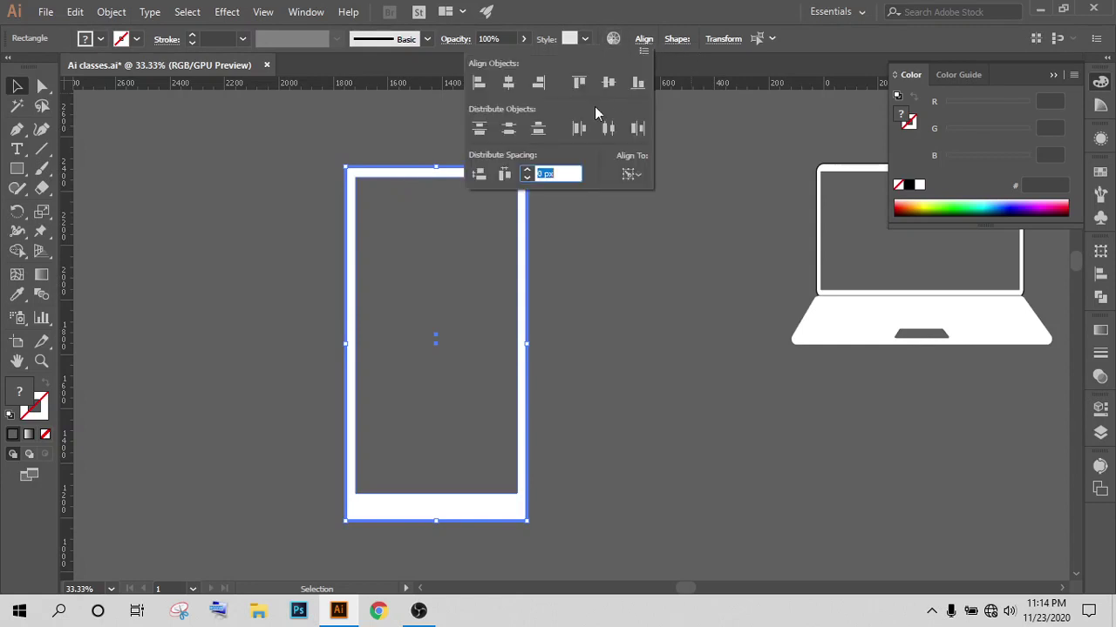
click(608, 88)
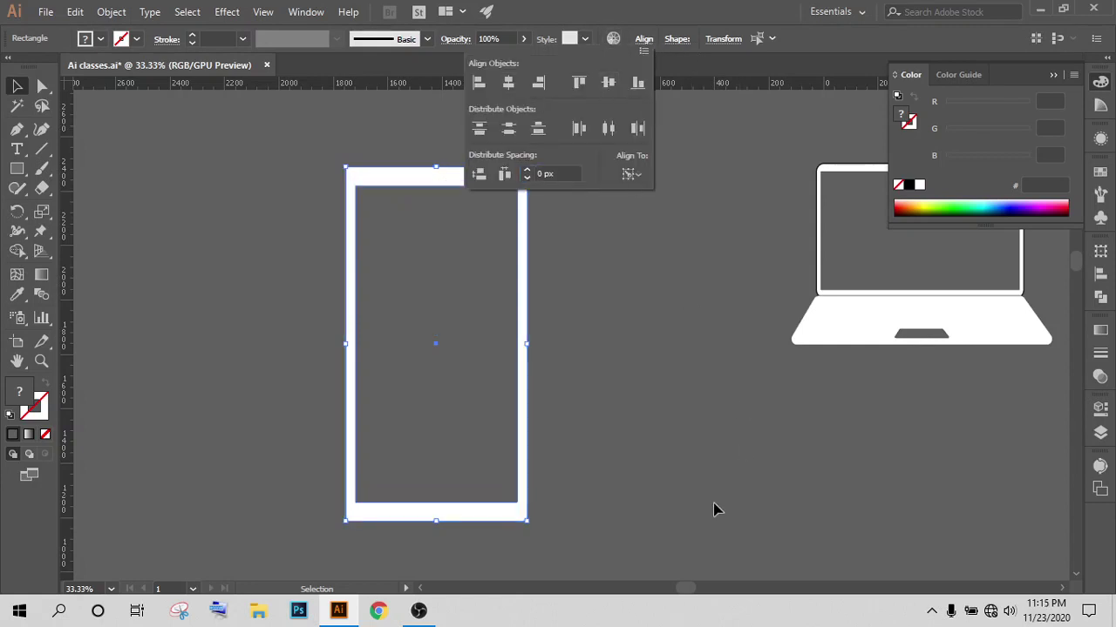
click(697, 526)
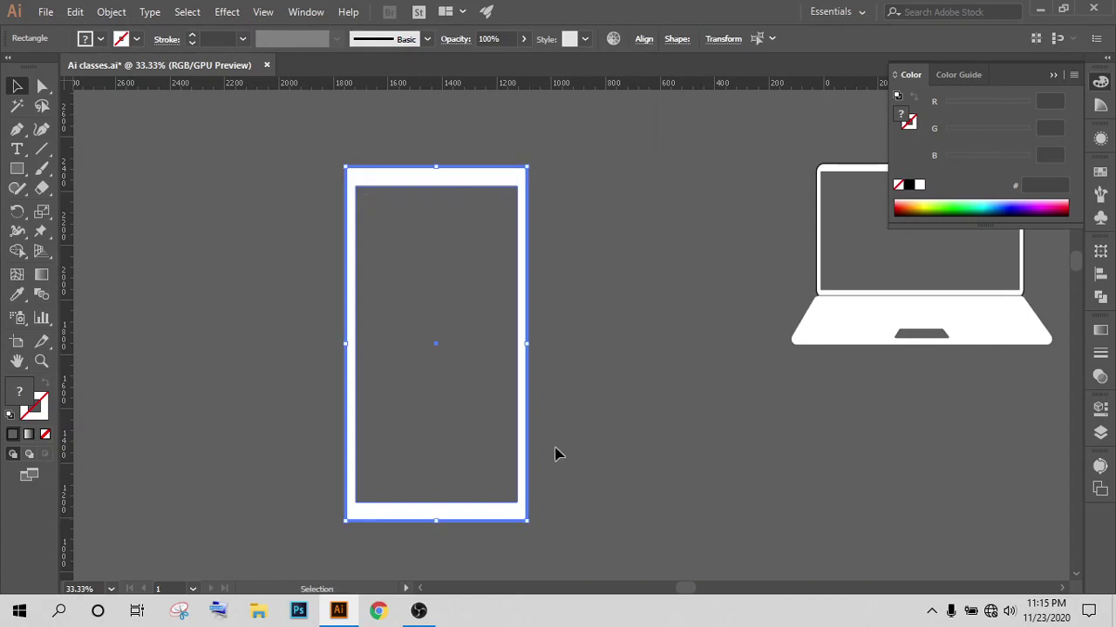
key(a)
key(v)
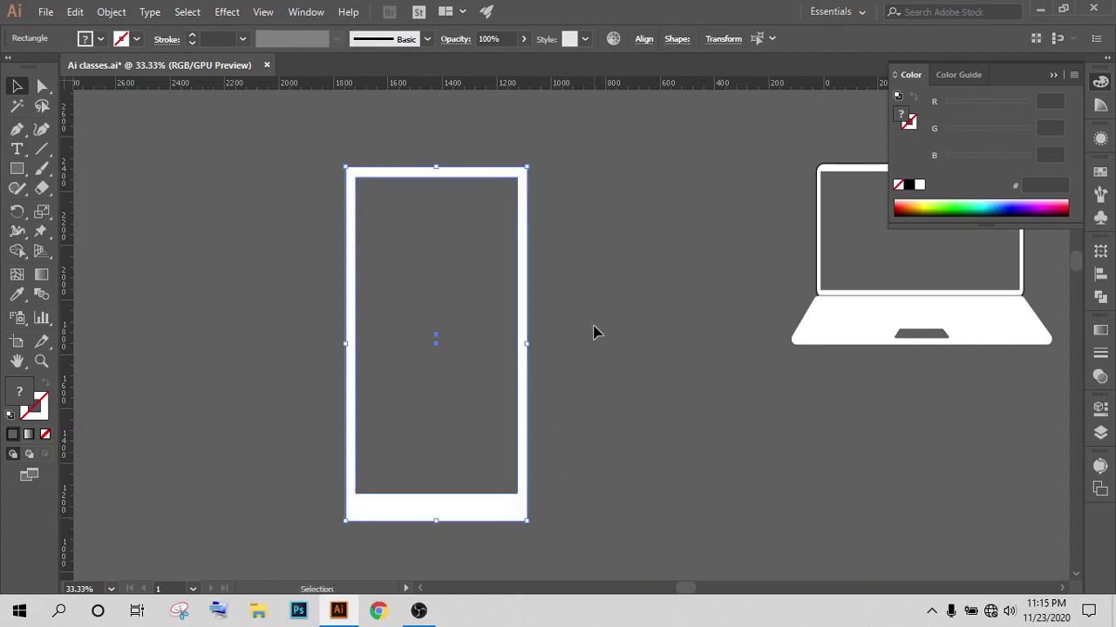
click(595, 332)
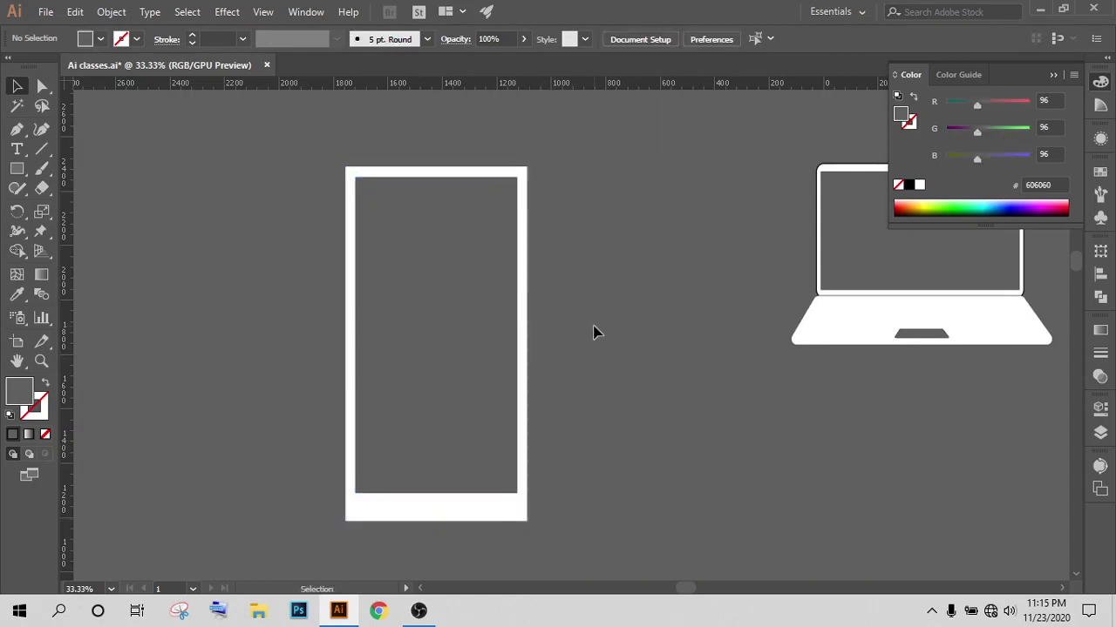
Step: Round the white phone frame's corners to about 49 px
click(382, 519)
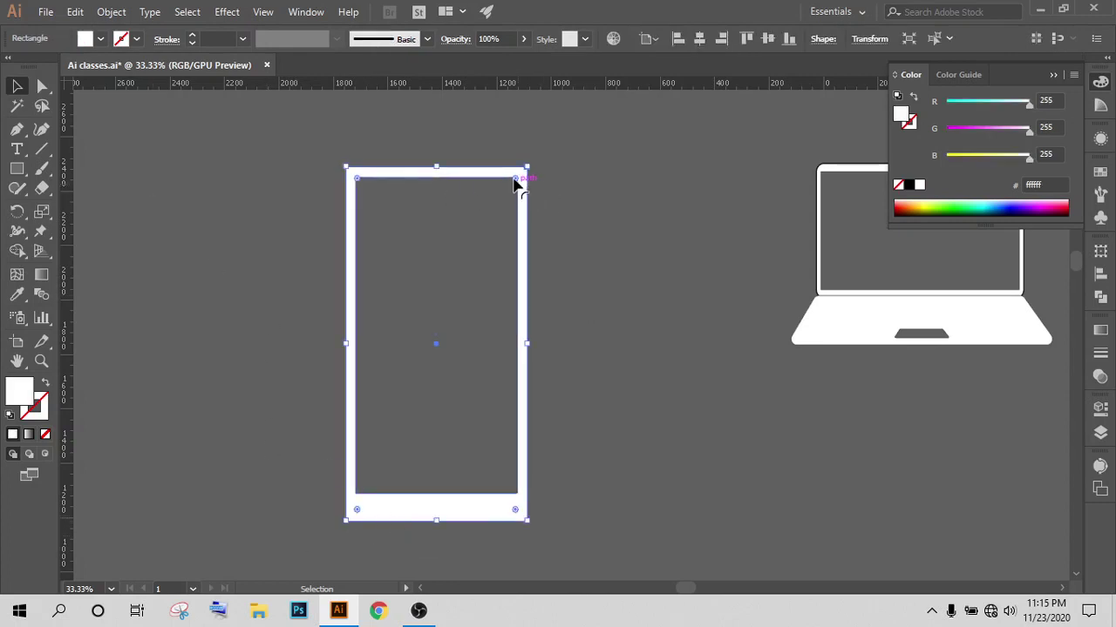
drag(515, 181, 515, 183)
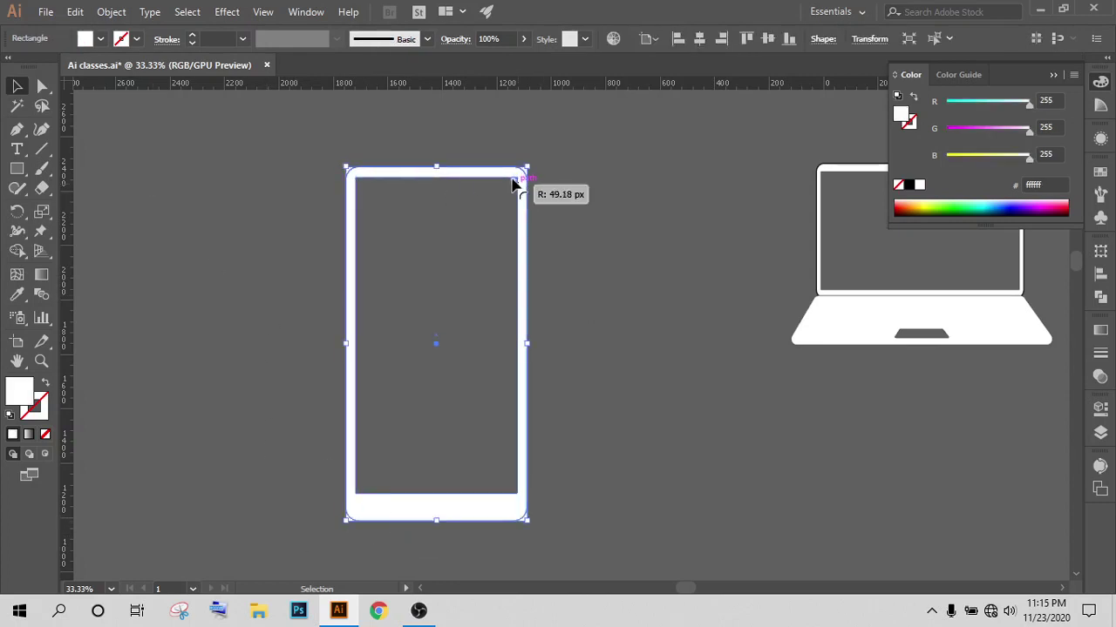
click(610, 261)
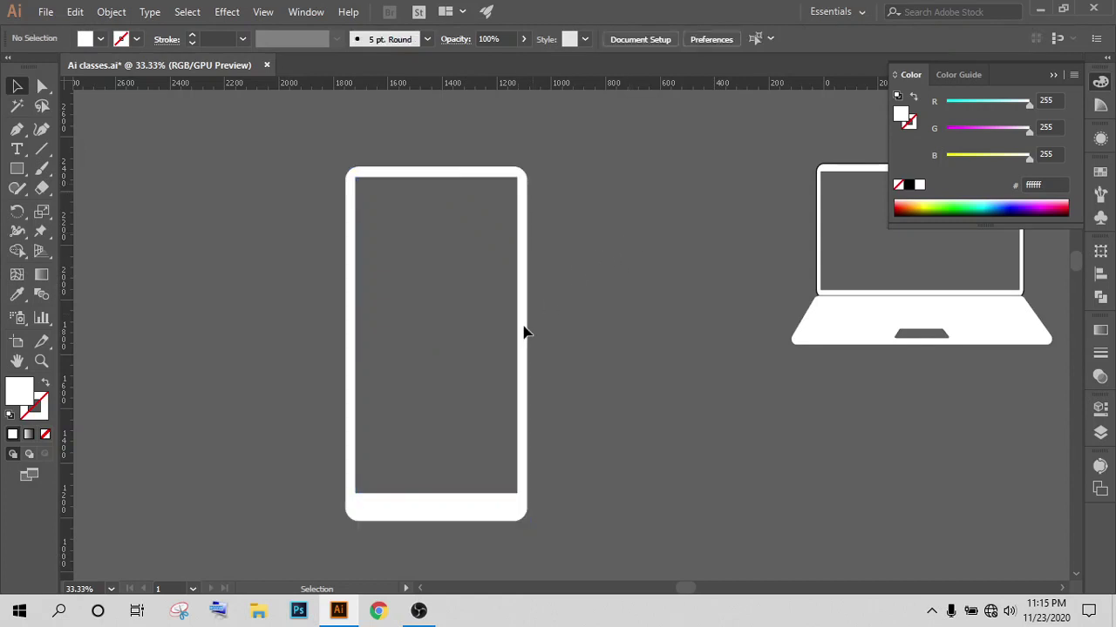
Step: Nudge the grey screen rectangle slightly lower inside the frame
click(478, 359)
key(Down)
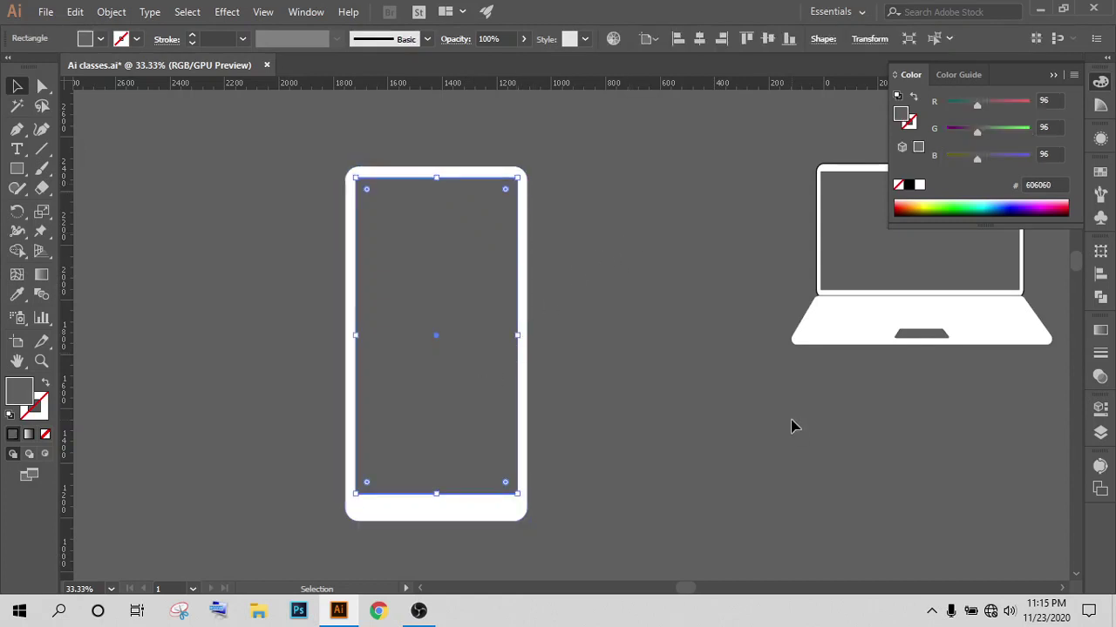
key(Down)
key(Down)
key(Down)
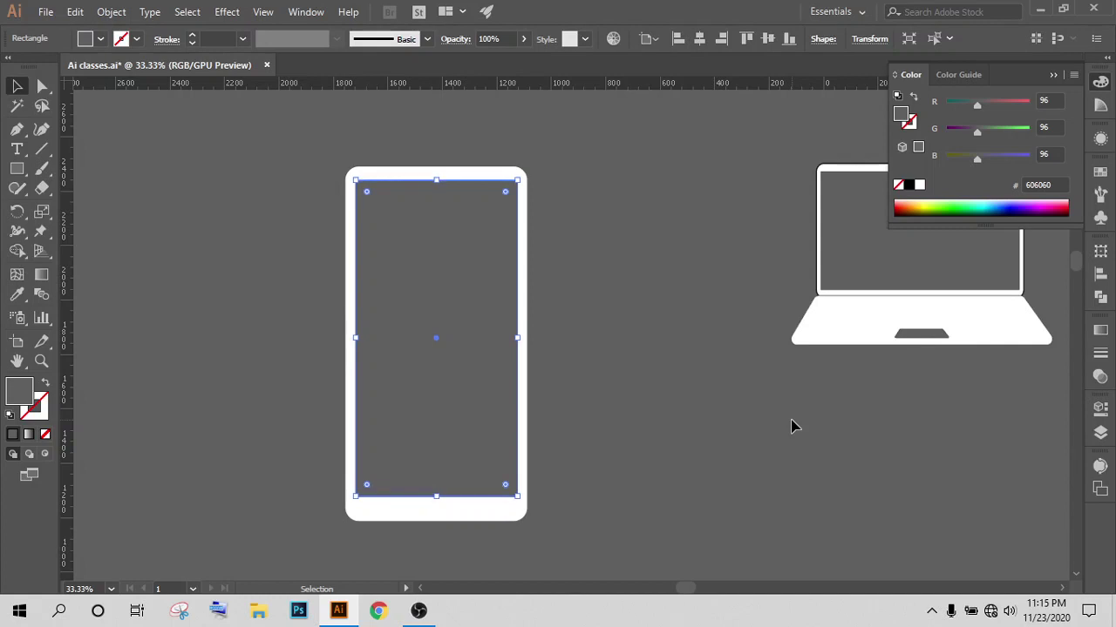
key(Up)
key(Up)
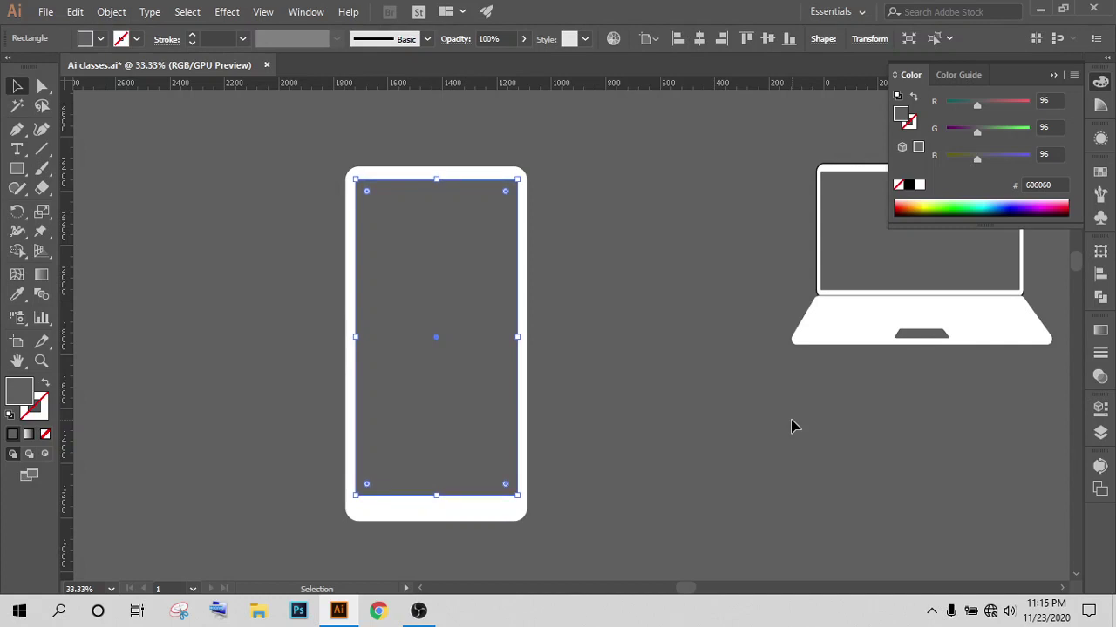
key(Down)
click(600, 149)
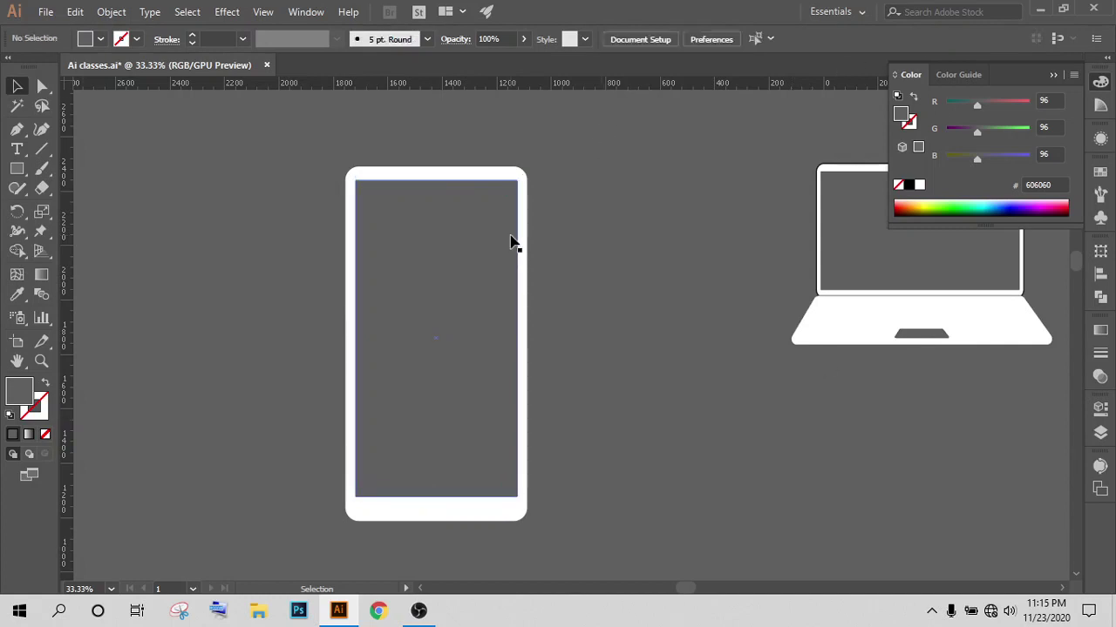
scroll(450, 184, up, 3)
scroll(433, 236, up, 2)
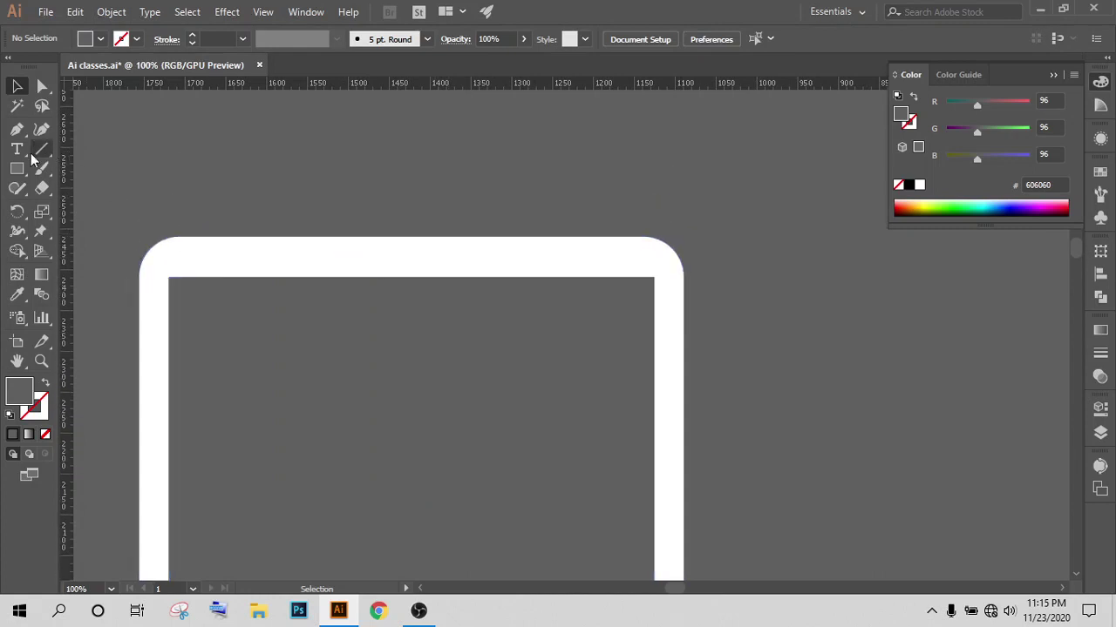
Step: Draw a small grey camera circle in the phone's top bezel
drag(18, 169, 90, 203)
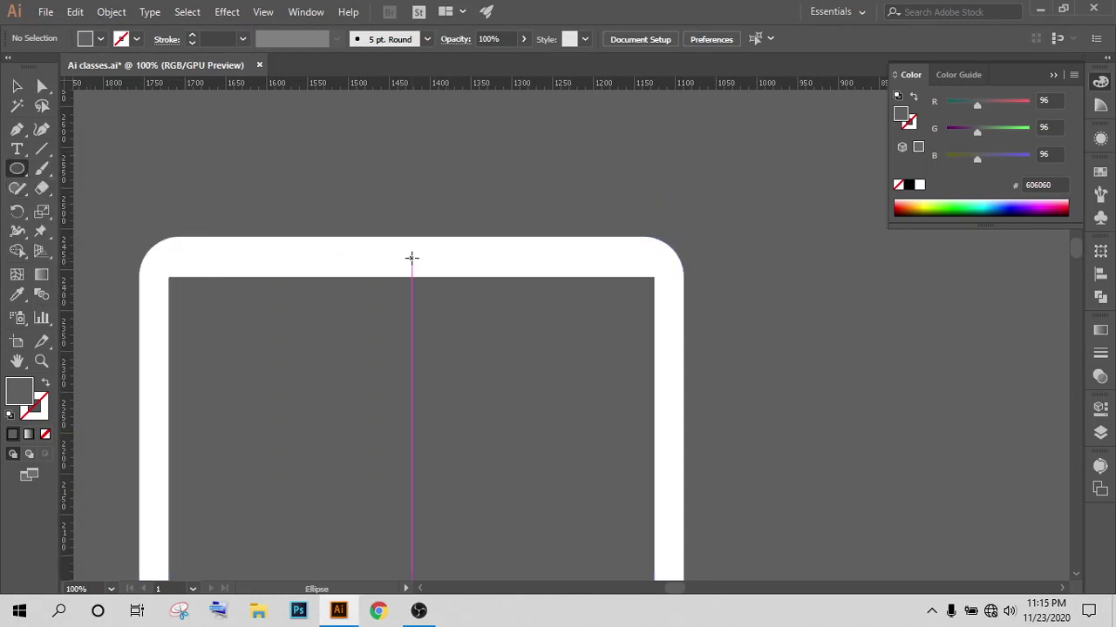
drag(411, 258, 424, 272)
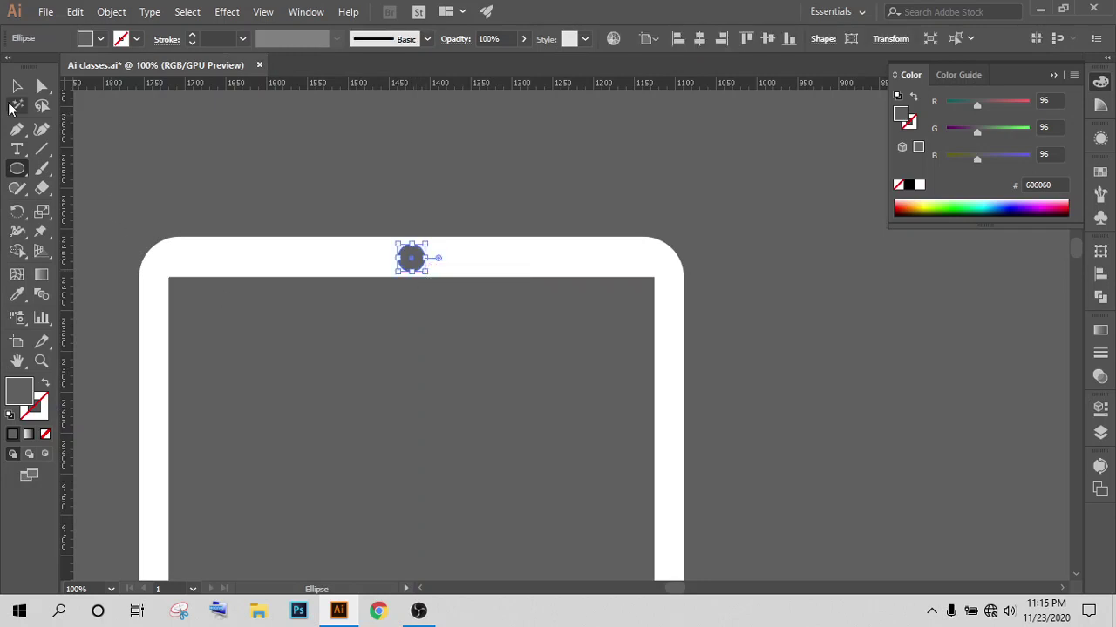
key(v)
Step: Copy the circle into two smaller dots flanking the camera on each side
click(437, 164)
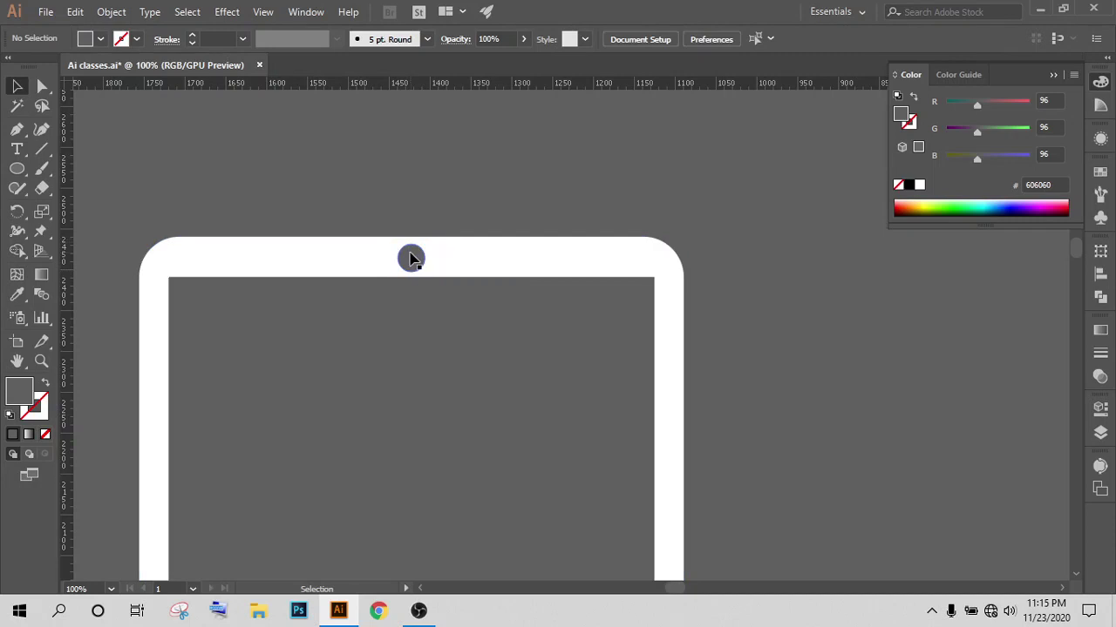
mouse_move(415, 258)
mouse_down()
mouse_move(459, 273)
mouse_move(382, 269)
mouse_up()
click(476, 304)
click(478, 198)
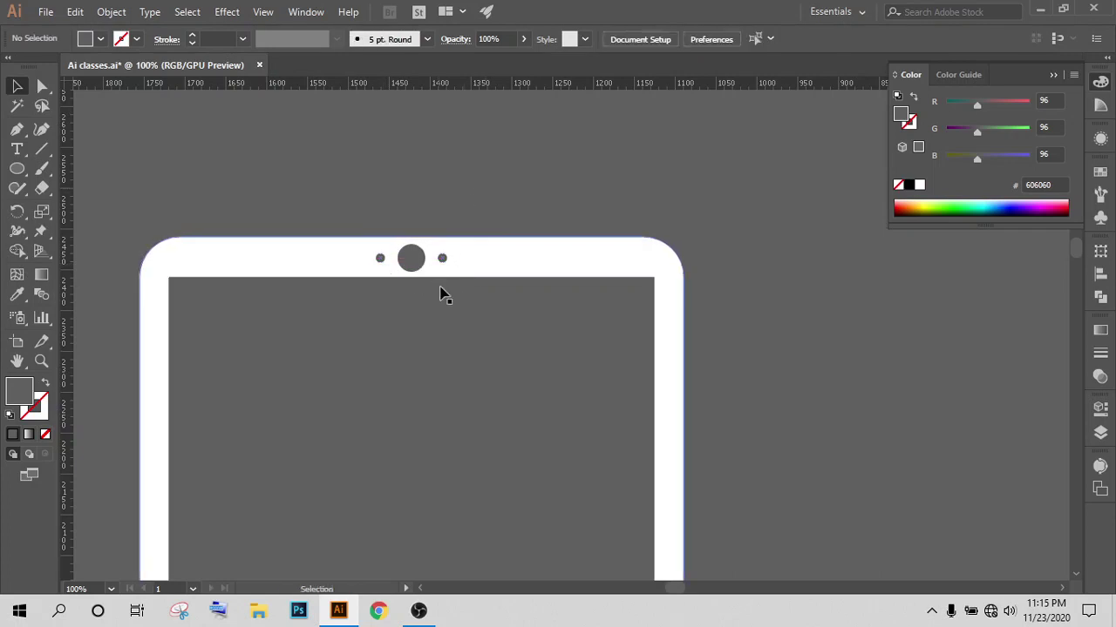
Step: Nudge the right-side dot closer to the camera circle
scroll(441, 291, up, 2)
click(442, 213)
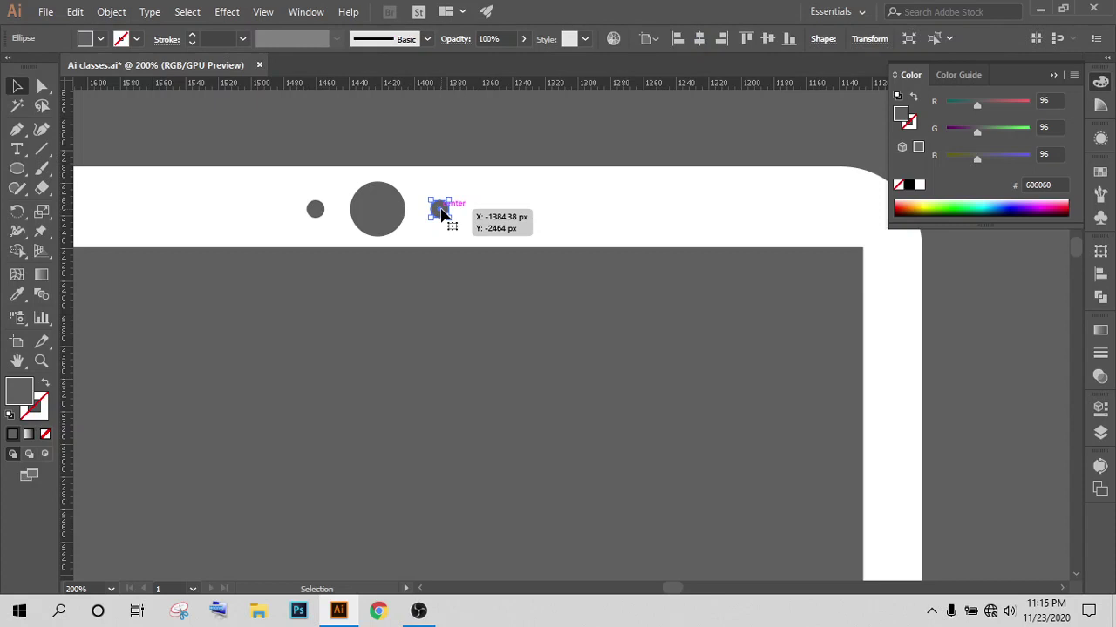
key(Left)
key(Left)
key(Left)
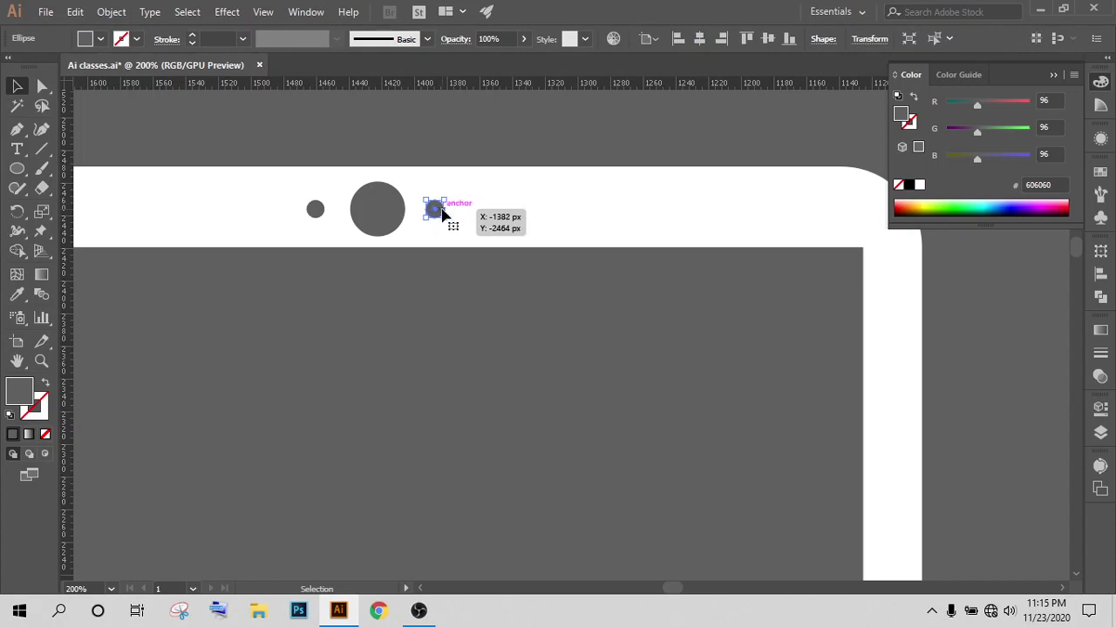
click(451, 371)
scroll(450, 372, down, 3)
scroll(447, 372, down, 1)
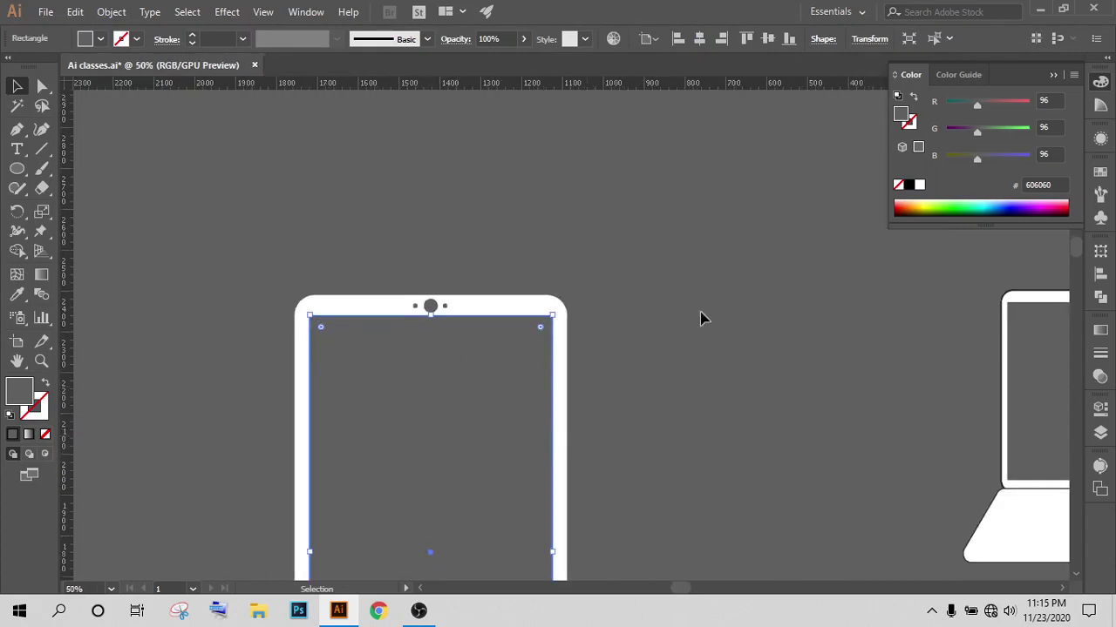
scroll(702, 317, down, 2)
click(722, 294)
scroll(704, 446, down, 3)
scroll(704, 445, down, 2)
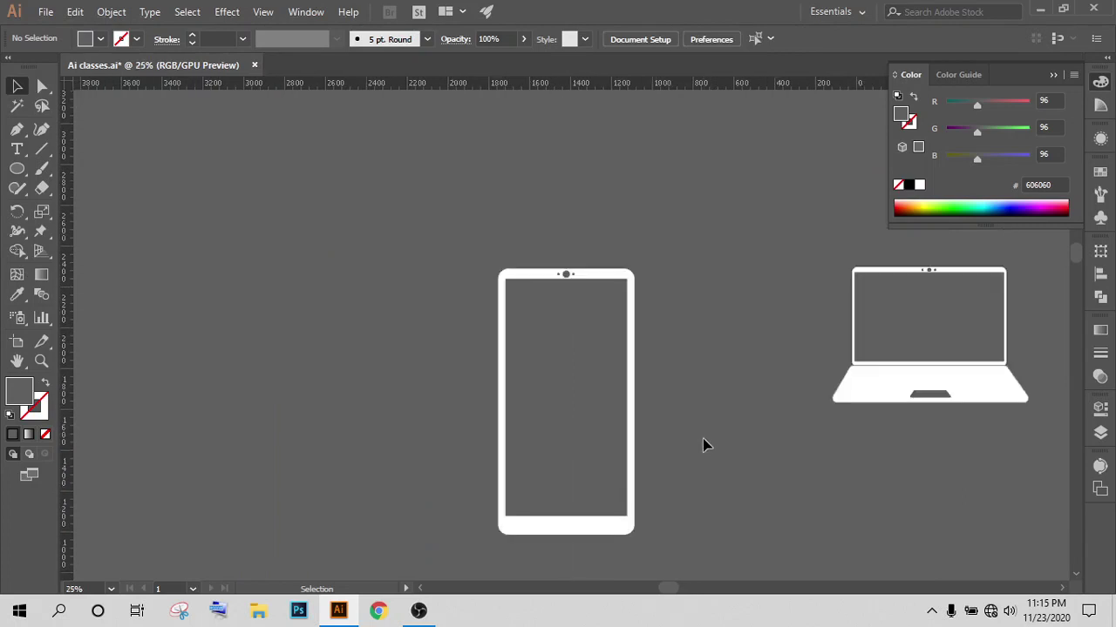
scroll(699, 445, down, 2)
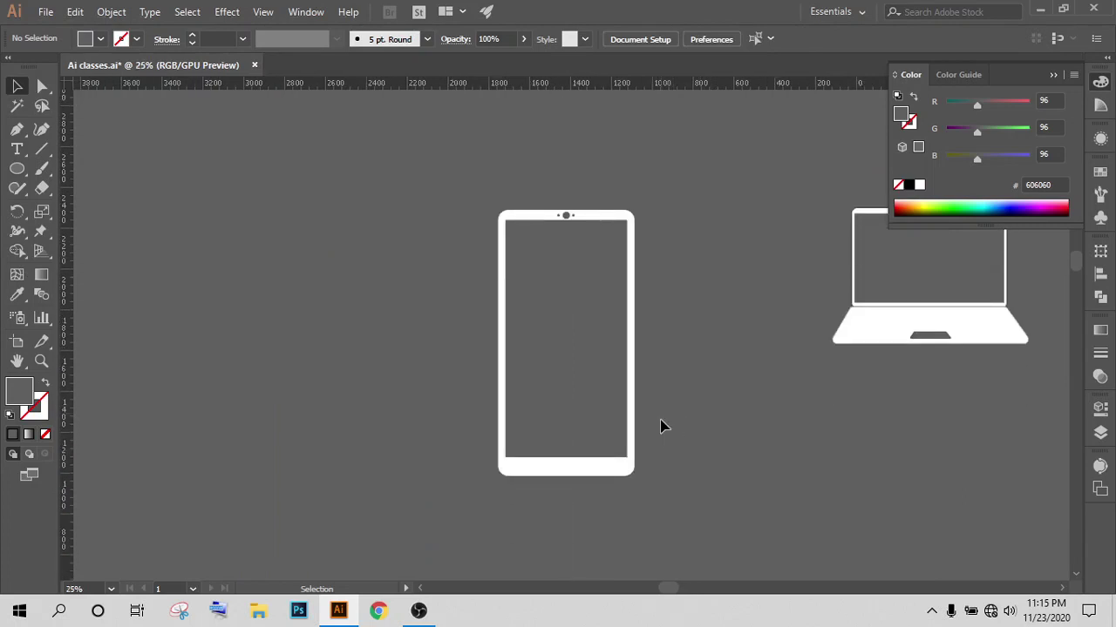
Step: Copy the camera dot down into the bottom bezel and enlarge it into a home button
scroll(722, 418, up, 1)
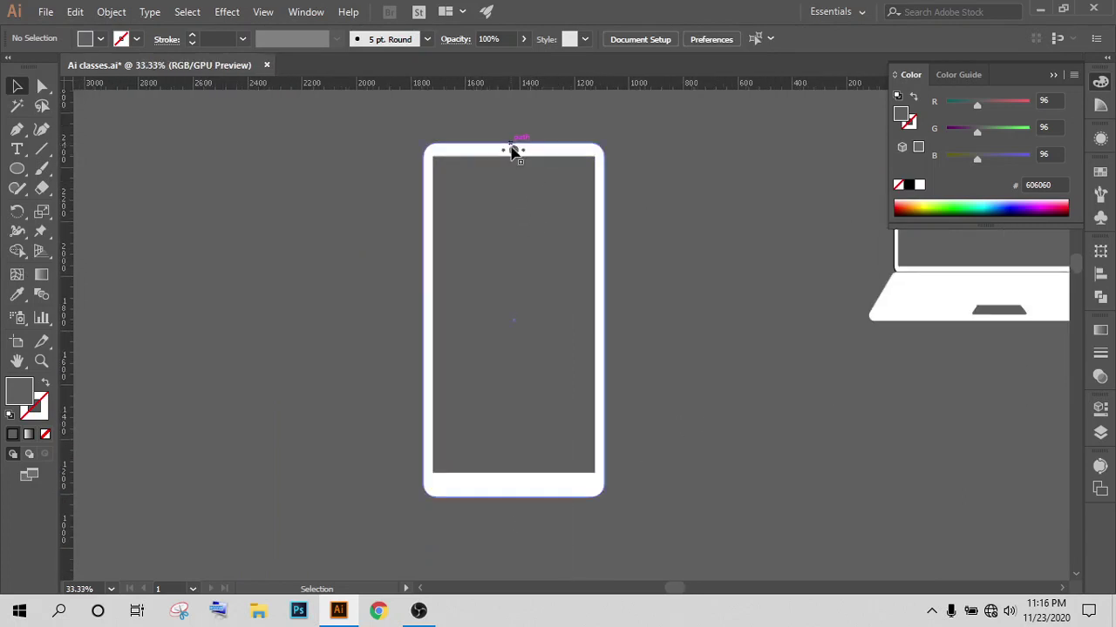
mouse_move(522, 150)
mouse_down()
mouse_move(496, 323)
mouse_move(513, 488)
mouse_up()
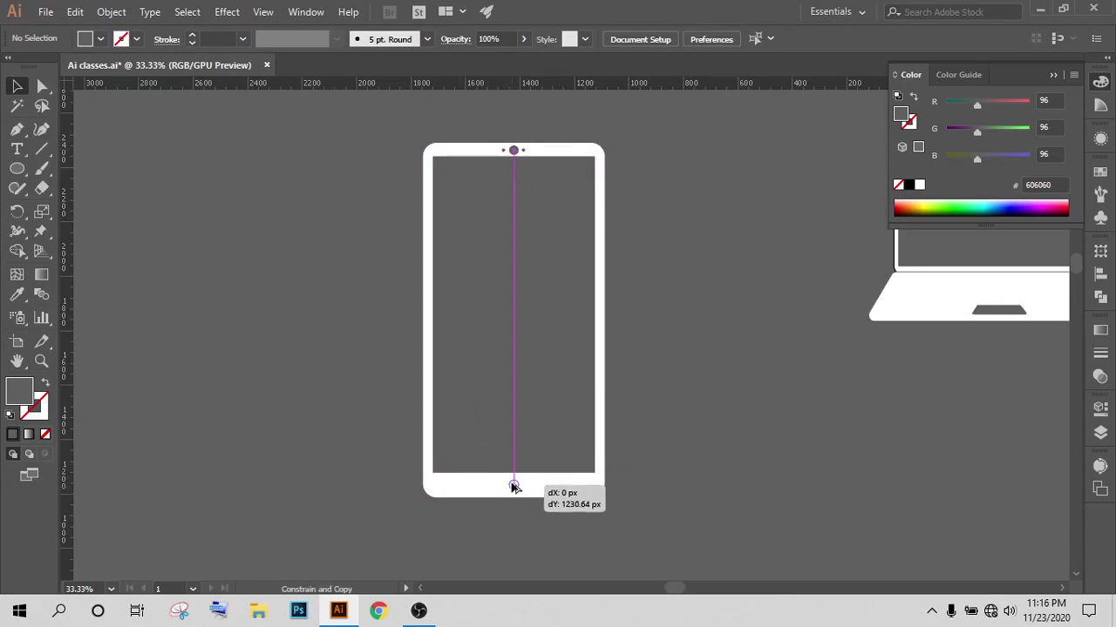
drag(513, 490, 513, 486)
key(ctrl+1)
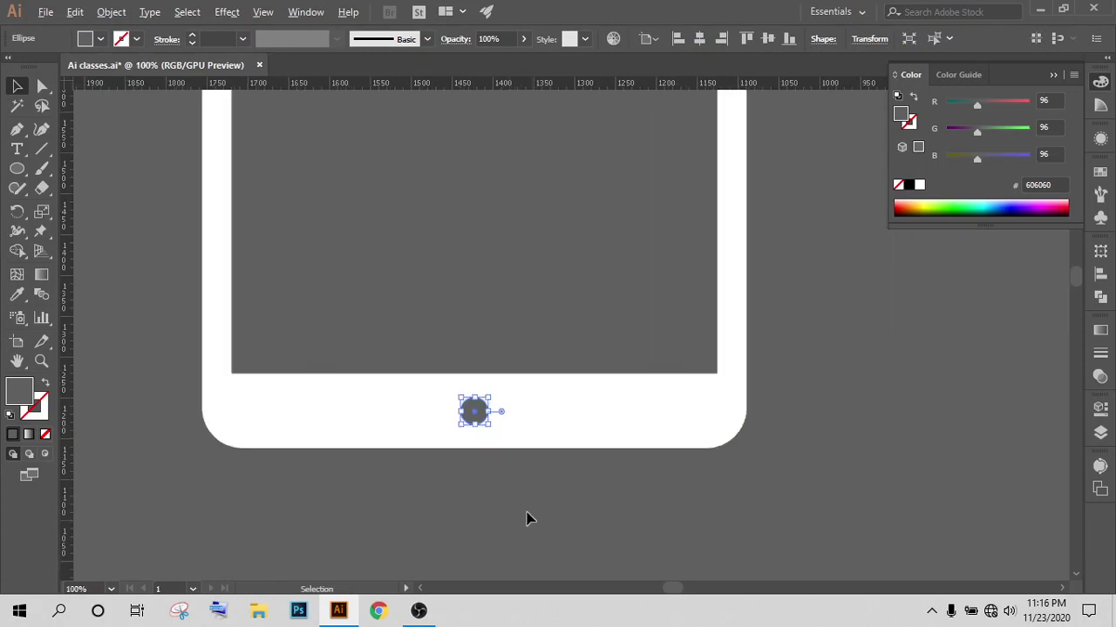
drag(493, 430, 505, 443)
click(568, 503)
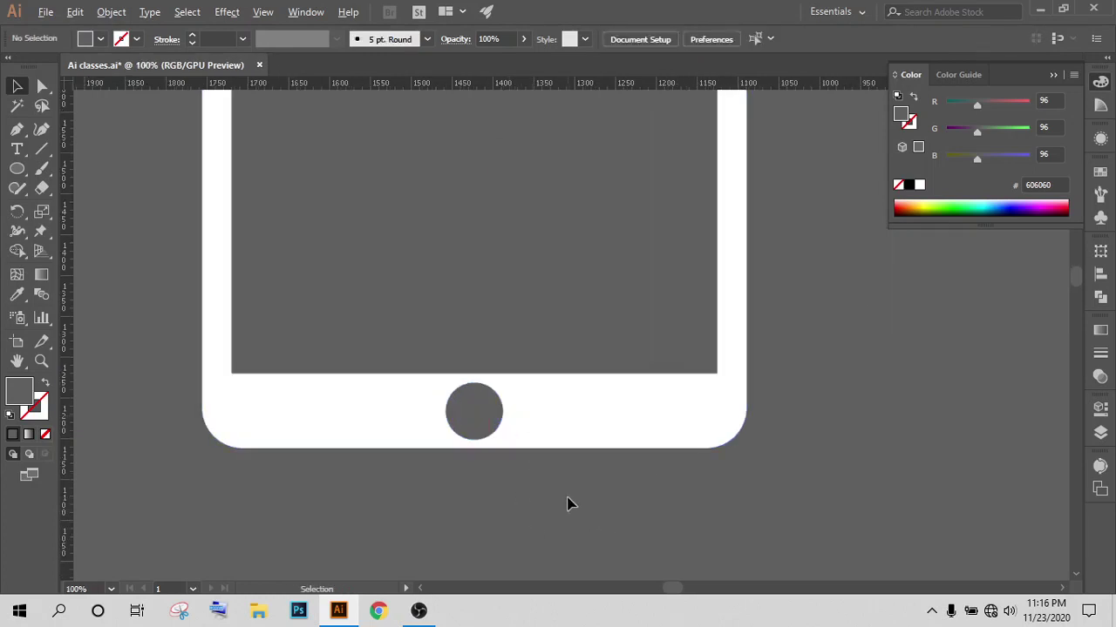
Step: Raise the screen rectangle's bottom edge to shorten the screen
scroll(565, 503, down, 3)
scroll(567, 503, down, 1)
scroll(723, 466, down, 1)
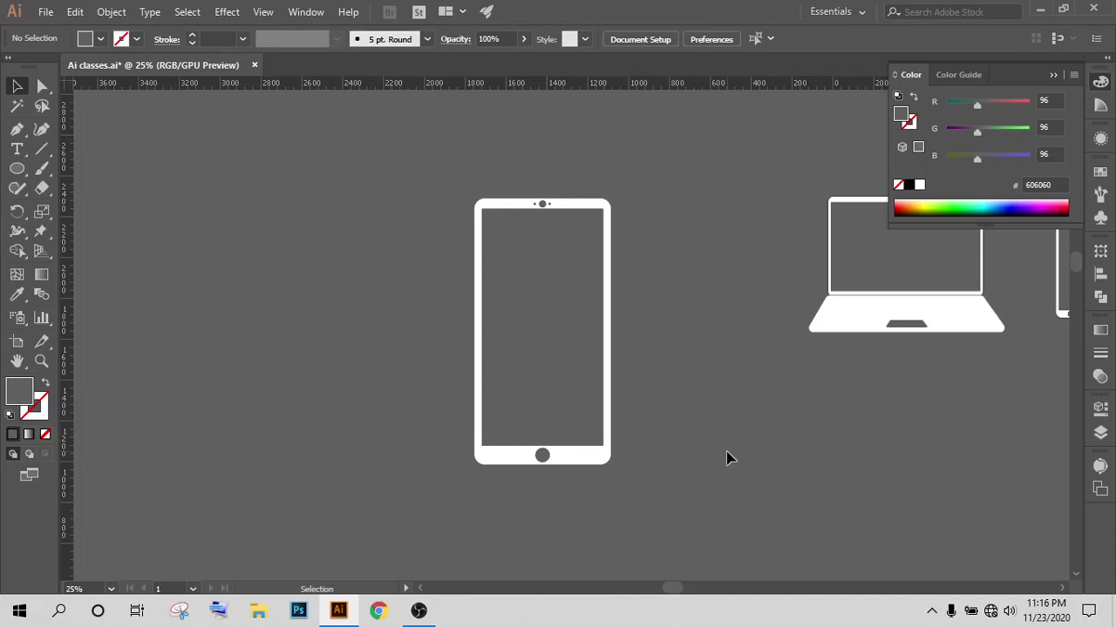
alt+scroll(451, 212, up, 2)
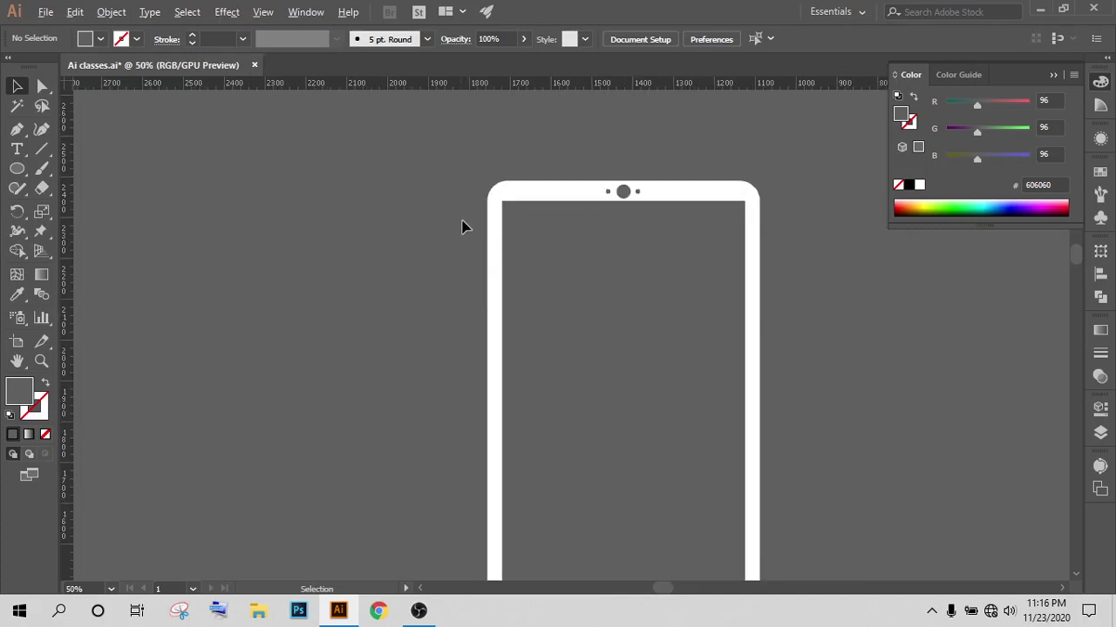
scroll(517, 356, down, 2)
scroll(644, 358, down, 4)
click(640, 451)
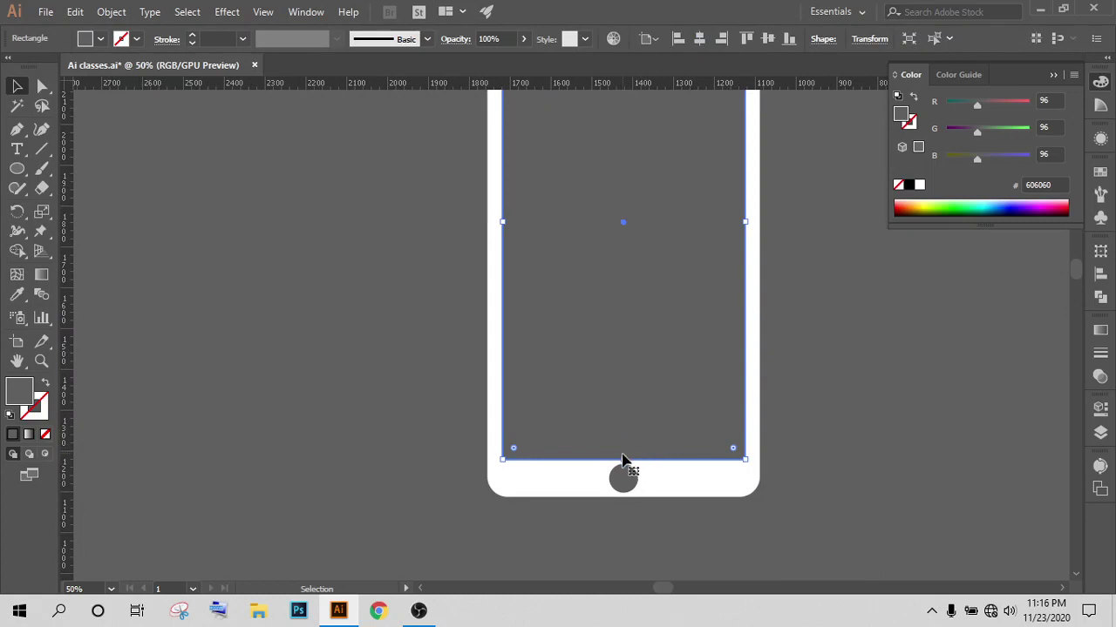
drag(625, 461, 629, 449)
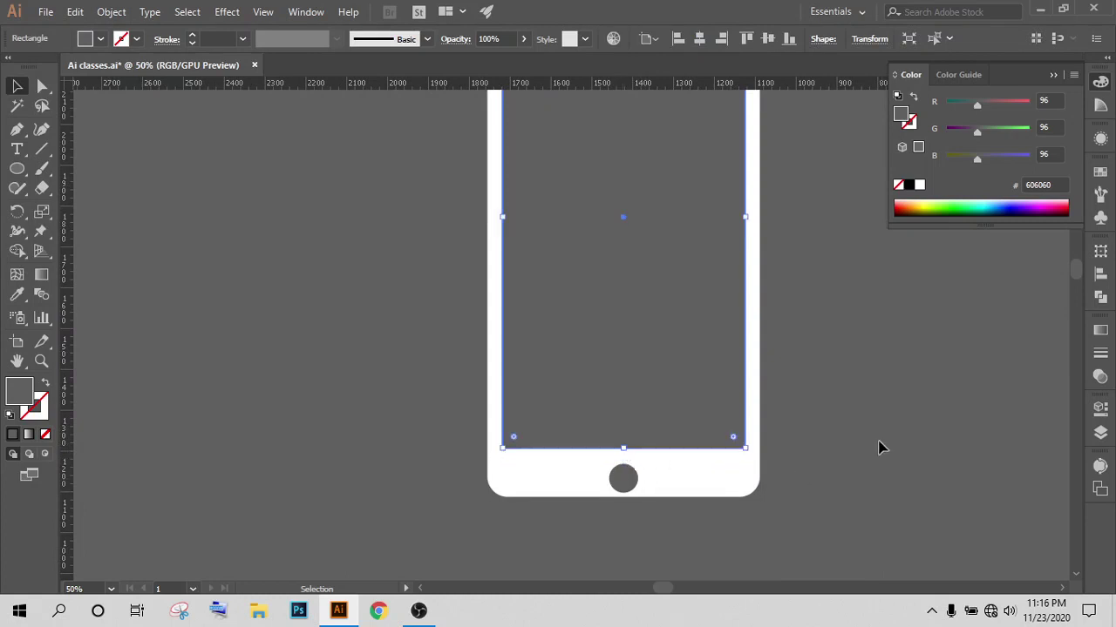
click(878, 448)
Step: Enlarge the home button to about 79 px and centre it horizontally on the phone
click(631, 481)
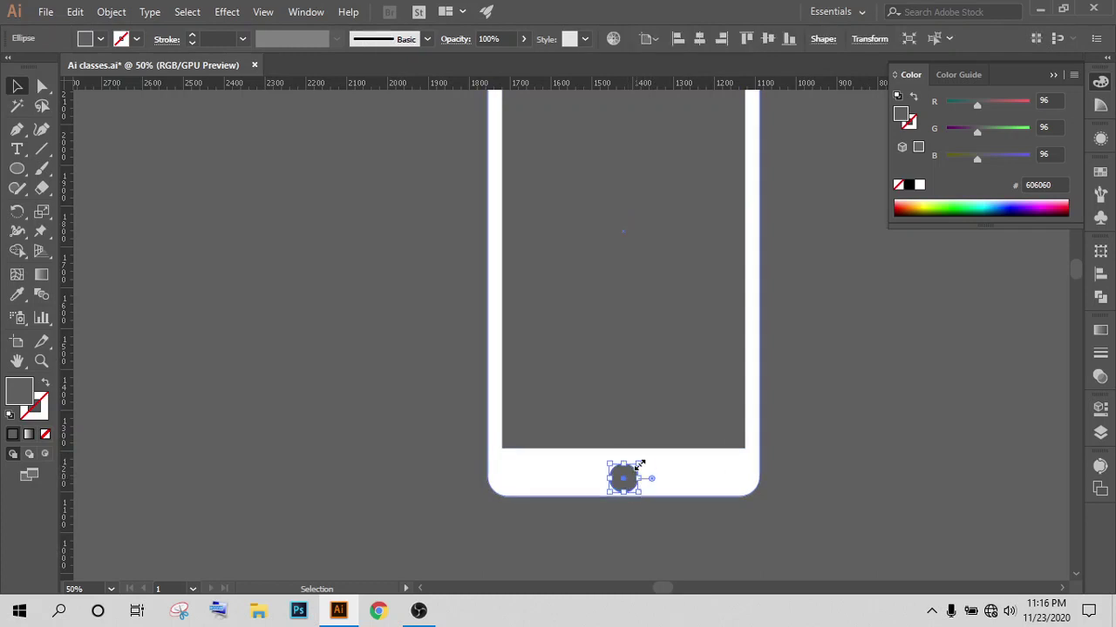
drag(640, 463, 644, 456)
key(Up)
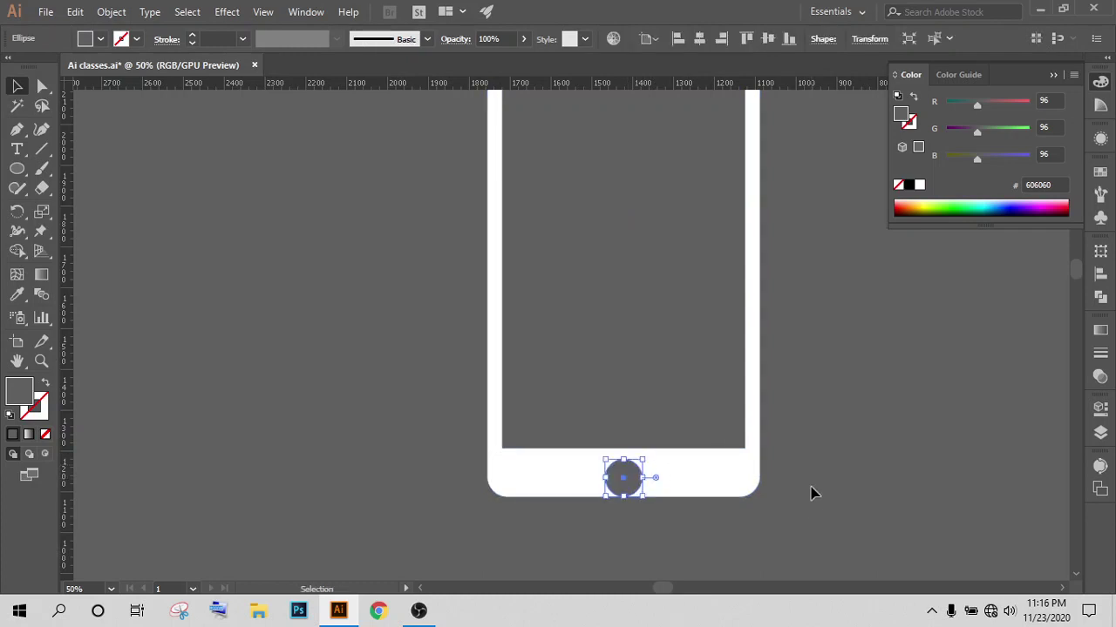
key(Up)
key(Up)
key(Right)
key(Right)
key(Right)
key(Right)
key(Up)
key(Up)
key(Up)
shift+click(714, 480)
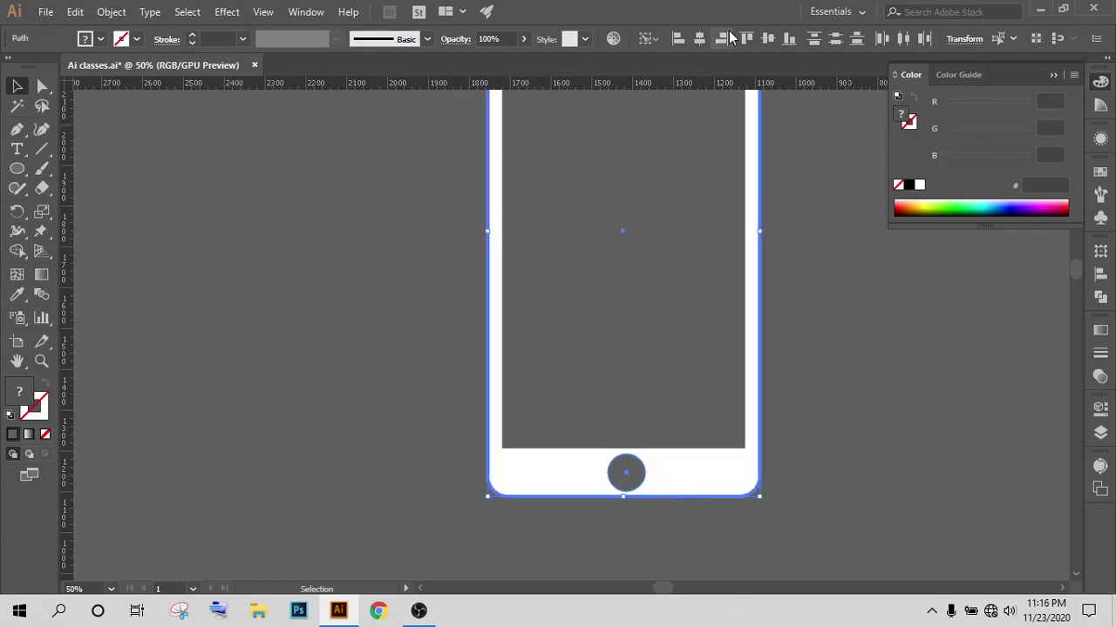
click(700, 40)
click(841, 401)
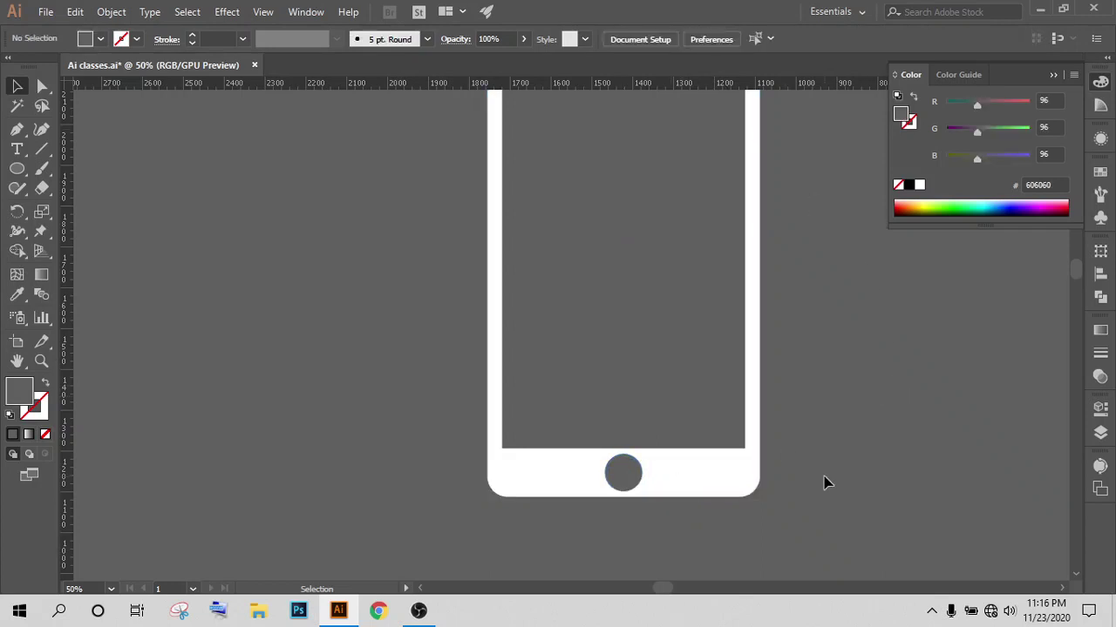
scroll(829, 448, down, 2)
mouse_move(849, 448)
mouse_down()
mouse_move(779, 406)
mouse_move(752, 406)
mouse_up()
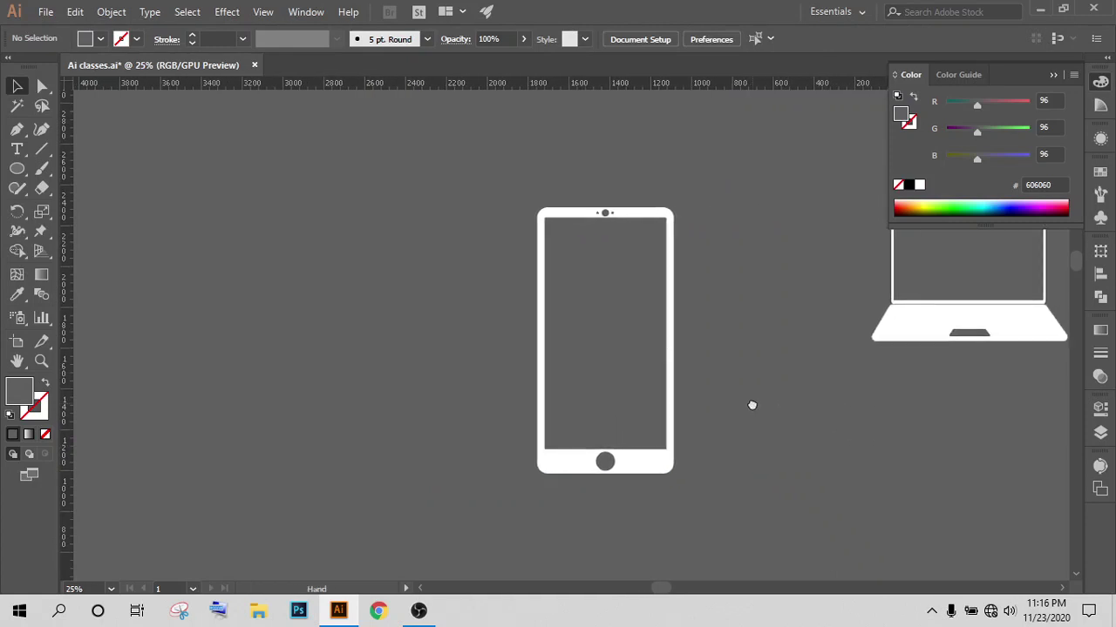
Step: Group all the phone icon's parts together
click(627, 404)
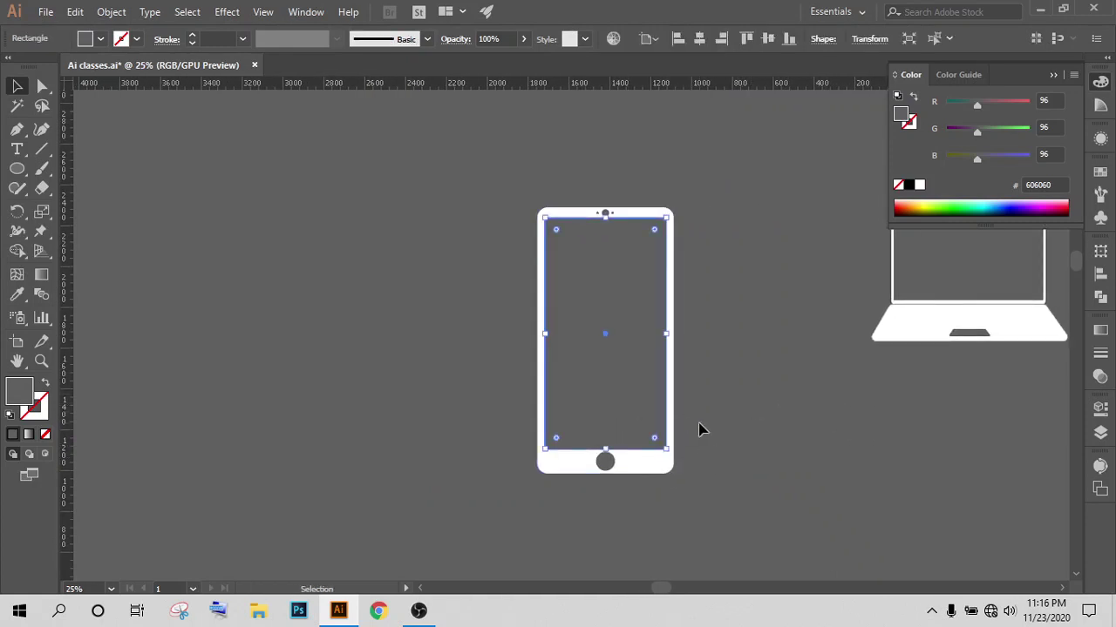
click(701, 429)
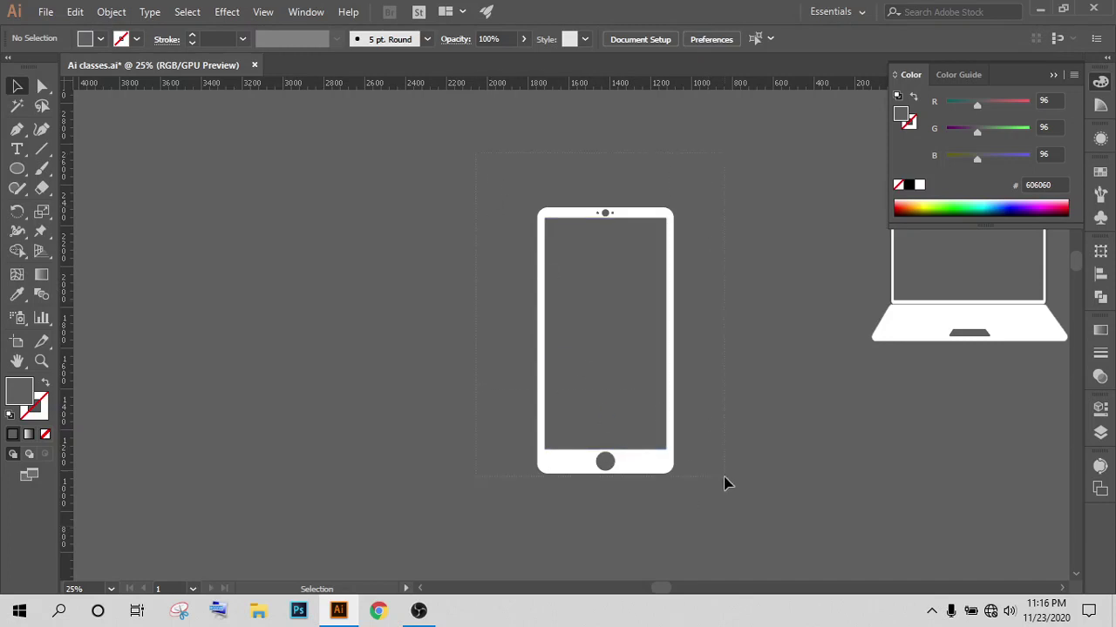
drag(725, 508, 727, 509)
key(a)
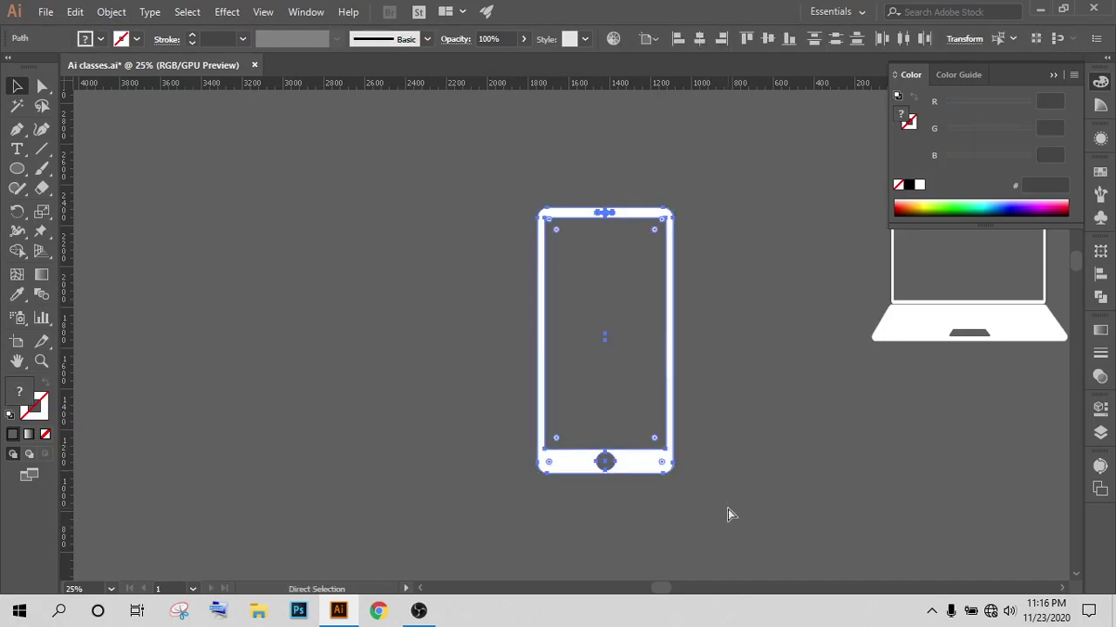
key(v)
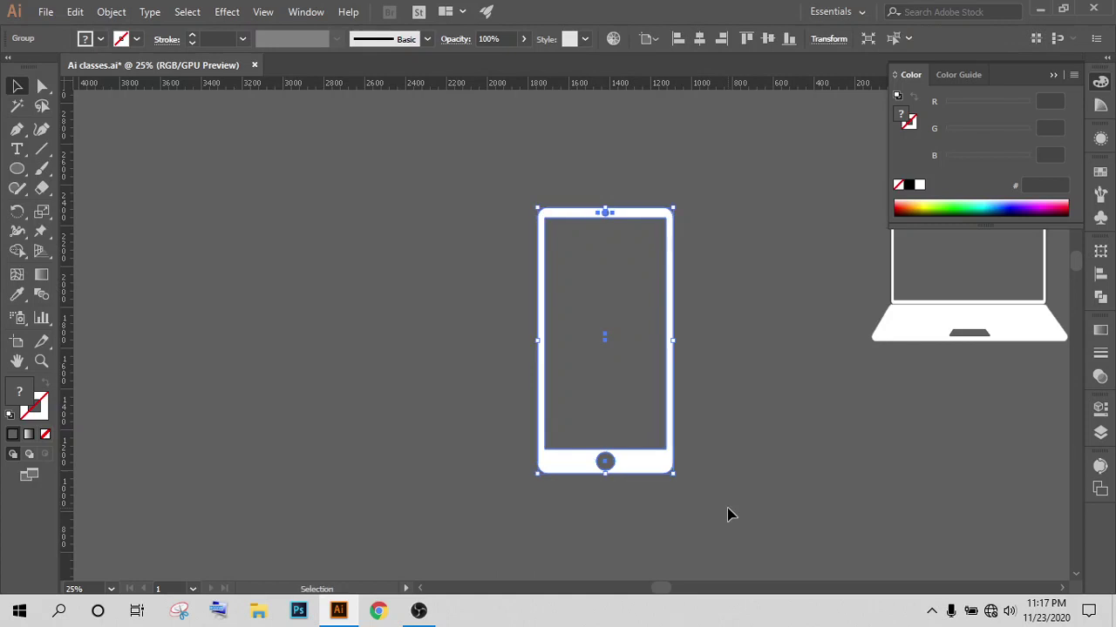
Step: Scale the phone down and place it beside the laptop, lined up with the other icons
scroll(731, 514, down, 3)
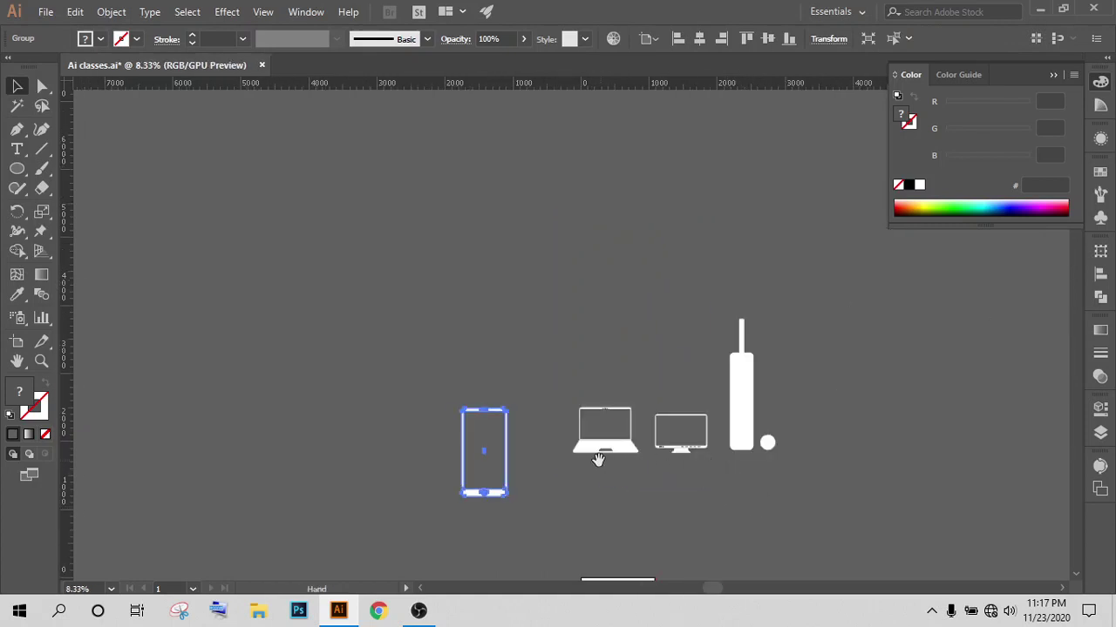
scroll(602, 471, right, 2)
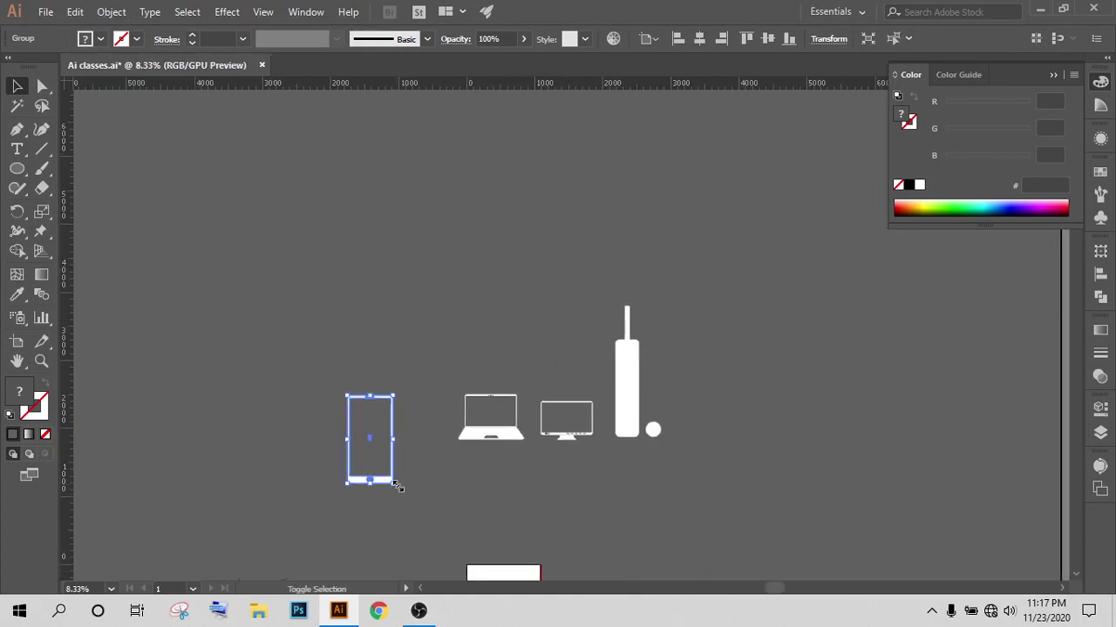
drag(398, 488, 372, 470)
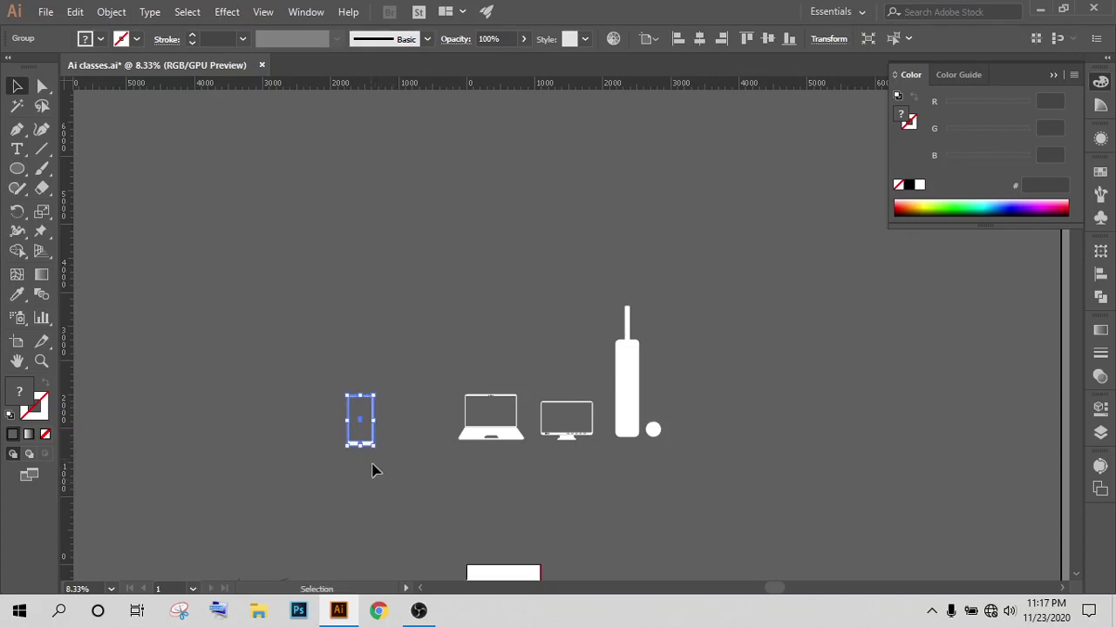
scroll(353, 475, up, 1)
scroll(384, 479, up, 2)
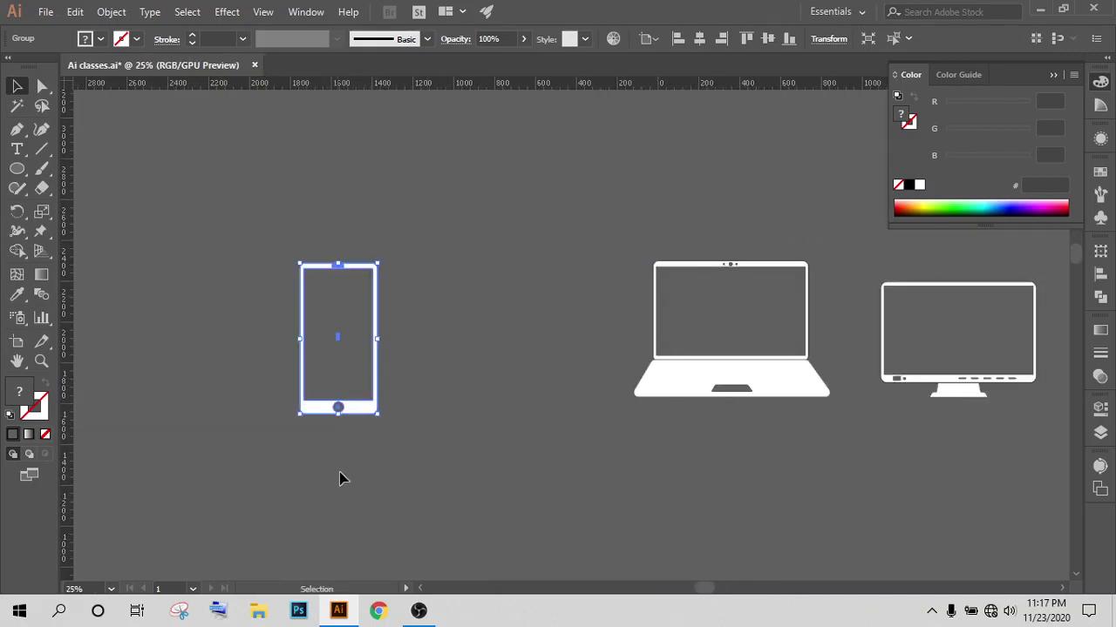
mouse_move(322, 424)
mouse_down()
mouse_move(542, 391)
mouse_move(531, 404)
mouse_up()
click(349, 450)
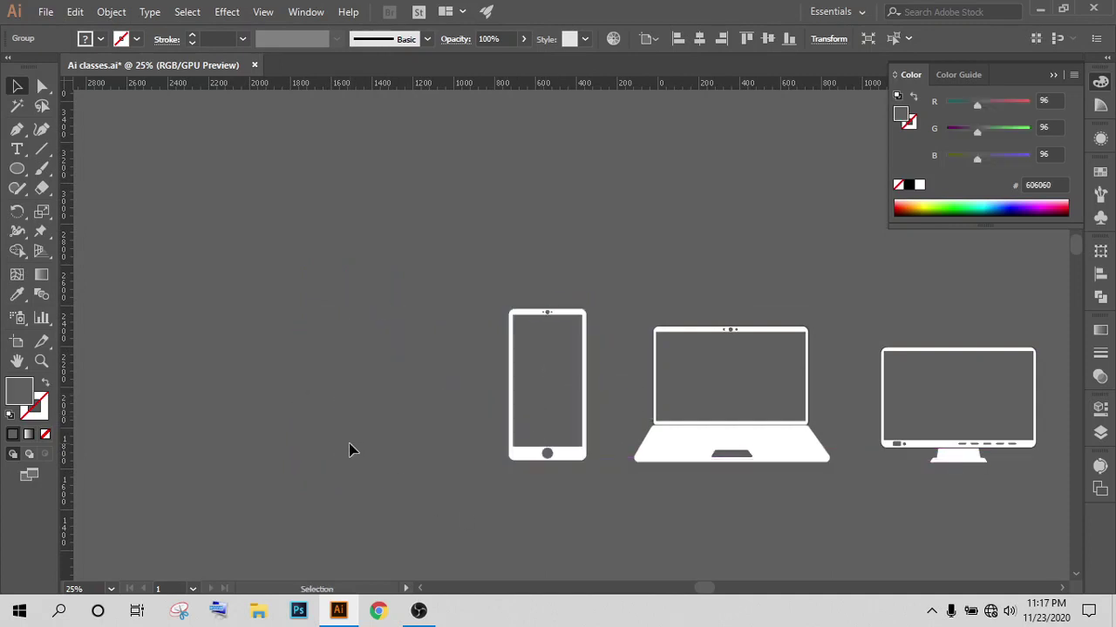
scroll(636, 417, down, 2)
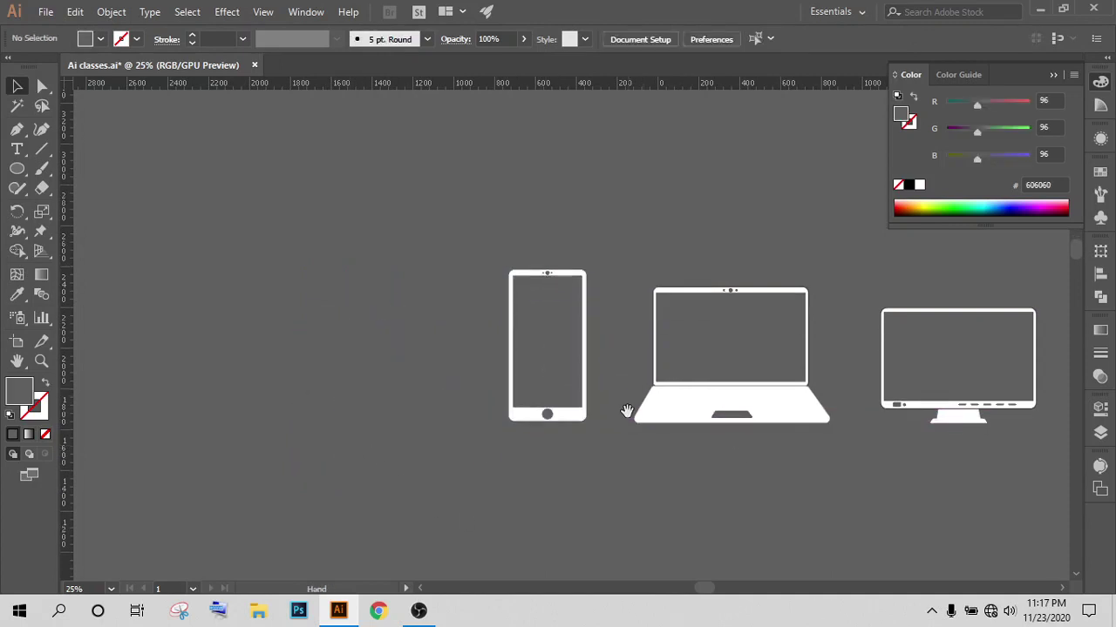
scroll(624, 418, down, 1)
scroll(622, 427, up, 1)
Step: Move the phone icon to the right of the ball
scroll(672, 410, down, 1)
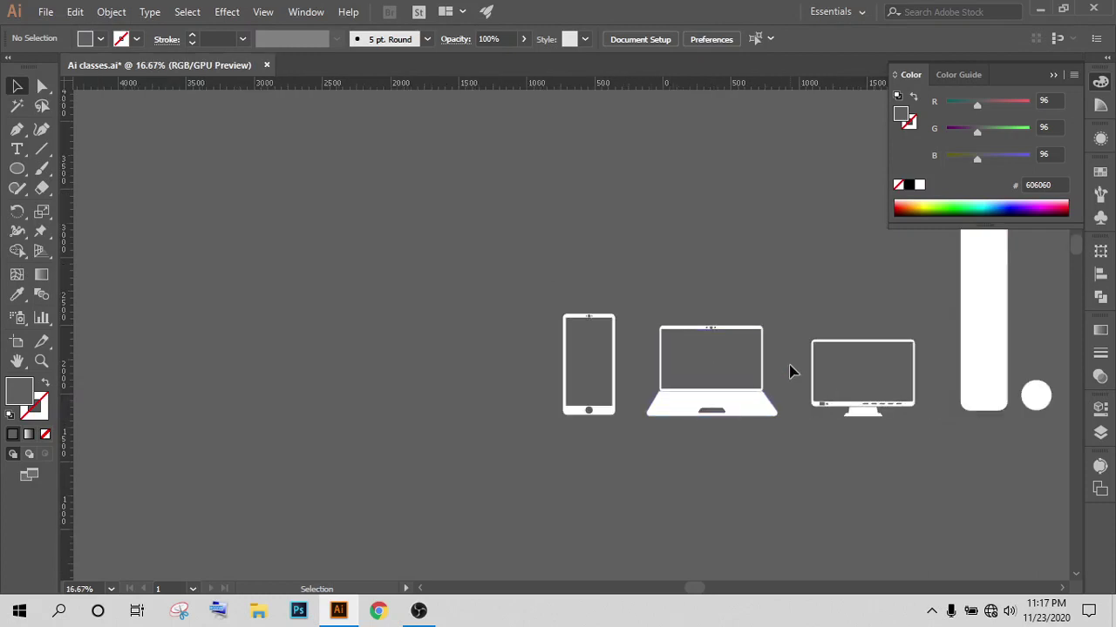
drag(789, 369, 437, 358)
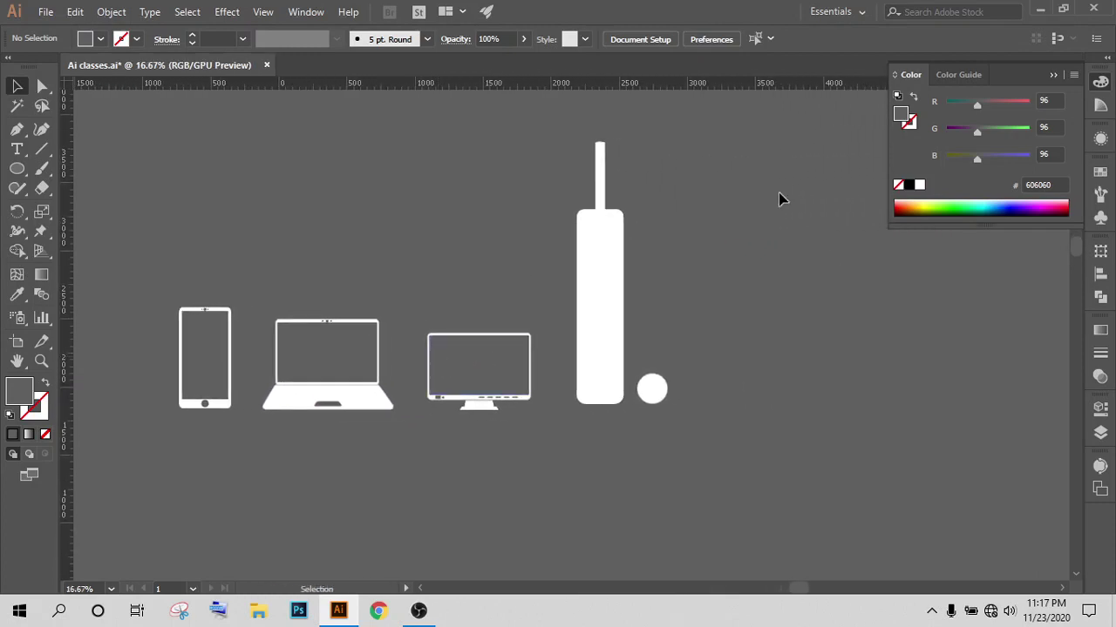
click(599, 267)
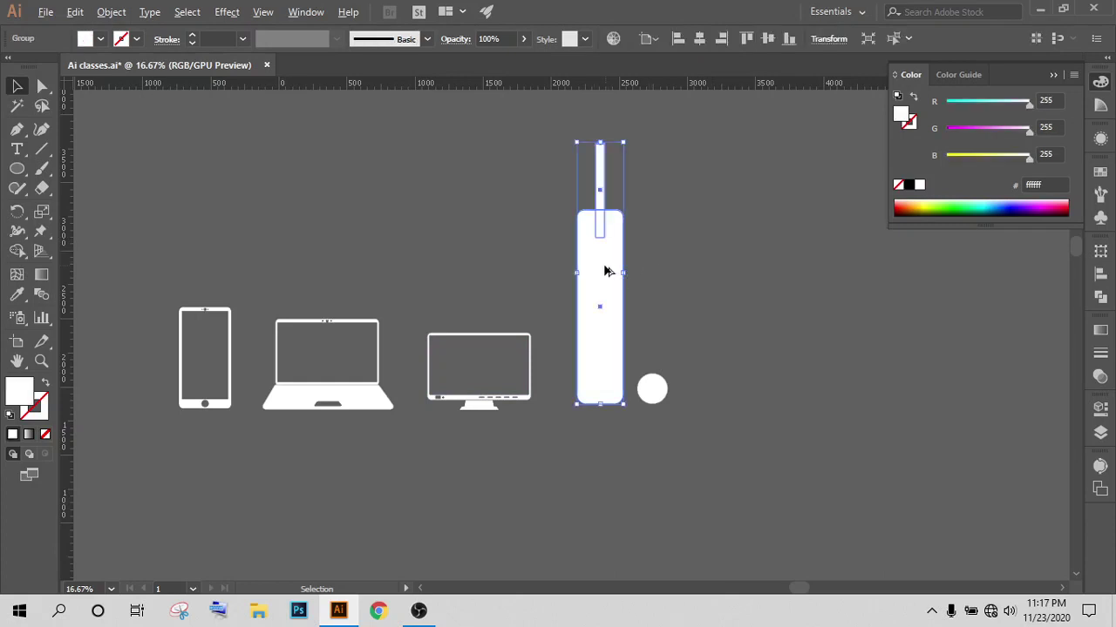
scroll(603, 270, down, 1)
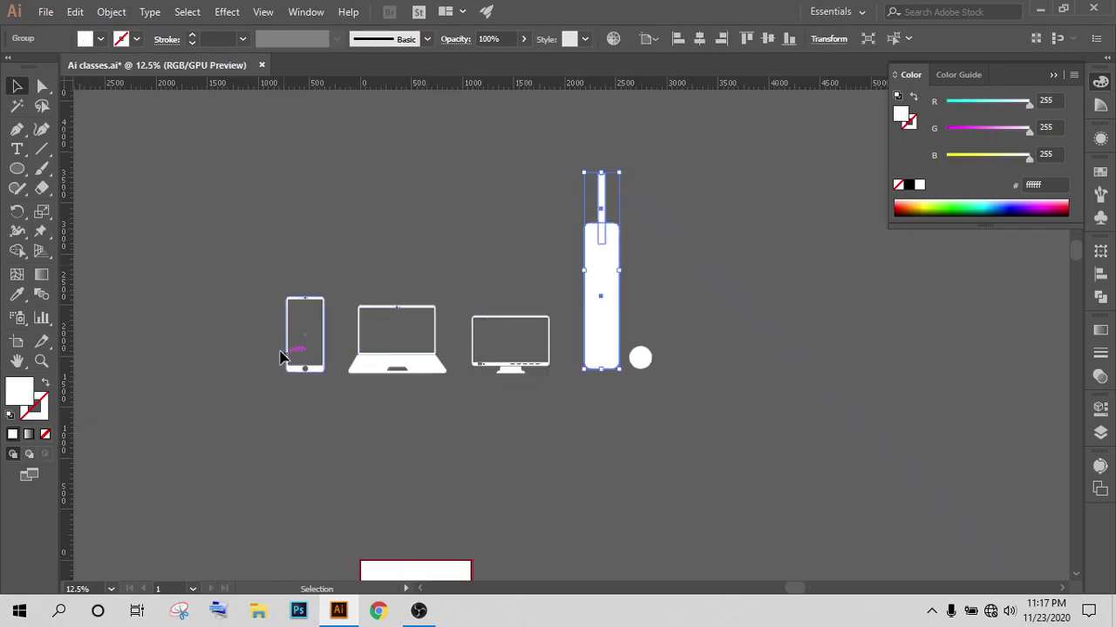
drag(292, 346, 705, 341)
Step: Duplicate the bat below the row and rotate the copy 180° upside down
scroll(555, 415, down, 1)
scroll(556, 415, down, 1)
drag(604, 236, 610, 460)
scroll(610, 460, down, 1)
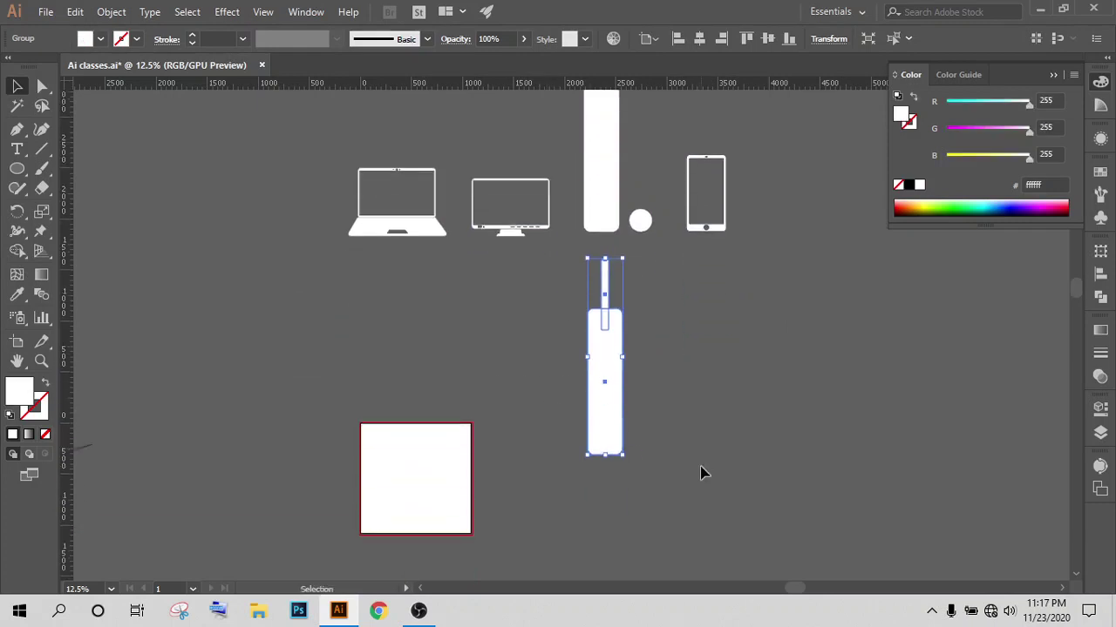
scroll(703, 468, down, 1)
drag(619, 304, 613, 320)
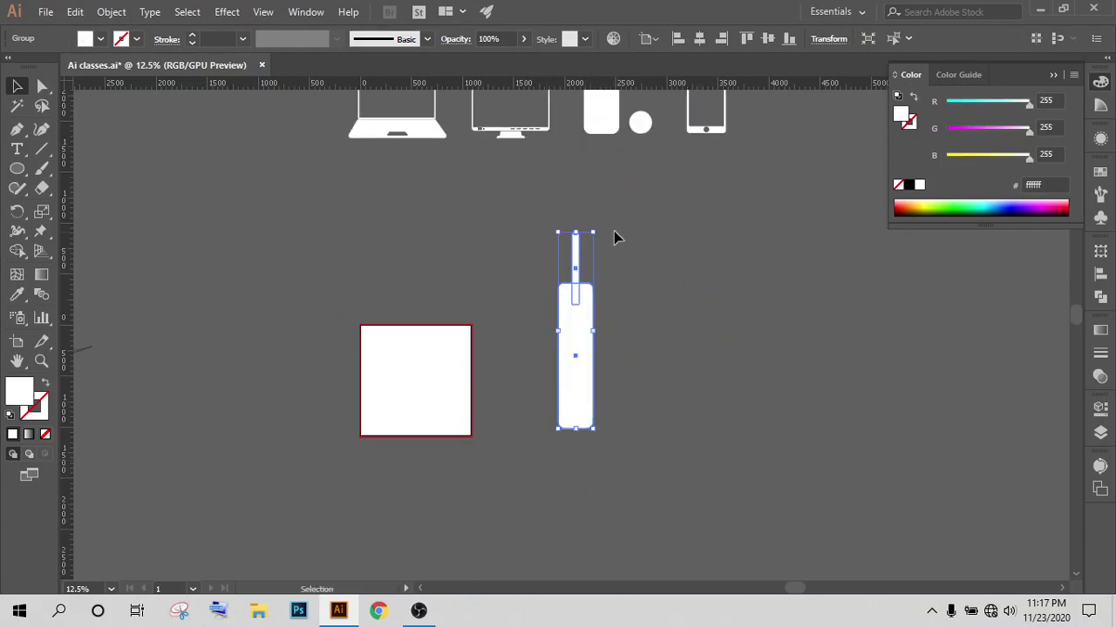
drag(601, 225, 526, 480)
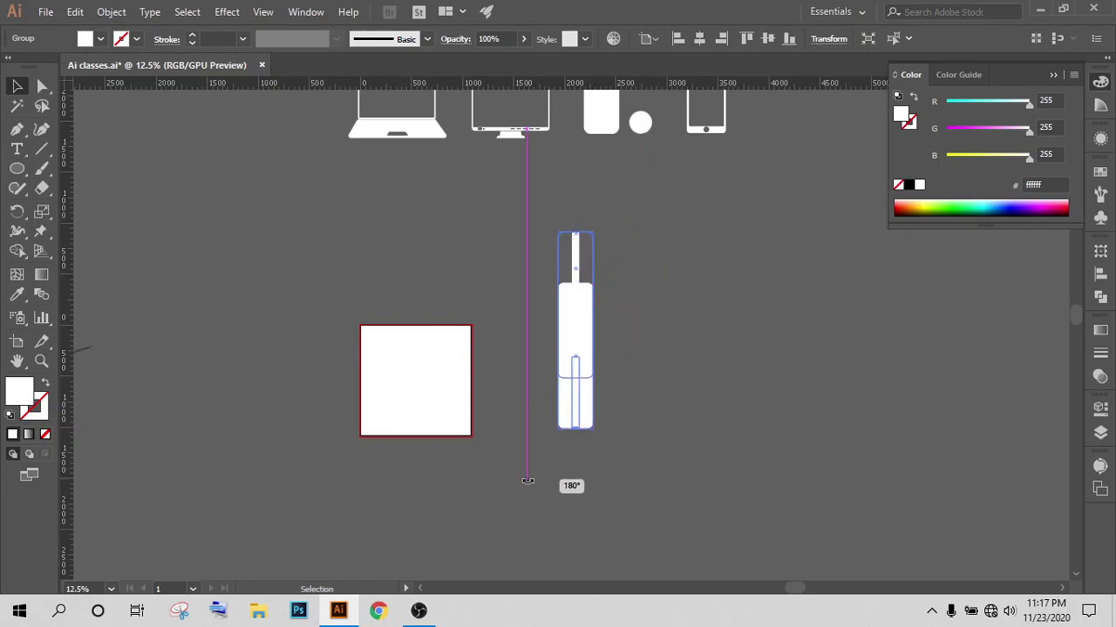
scroll(576, 359, up, 1)
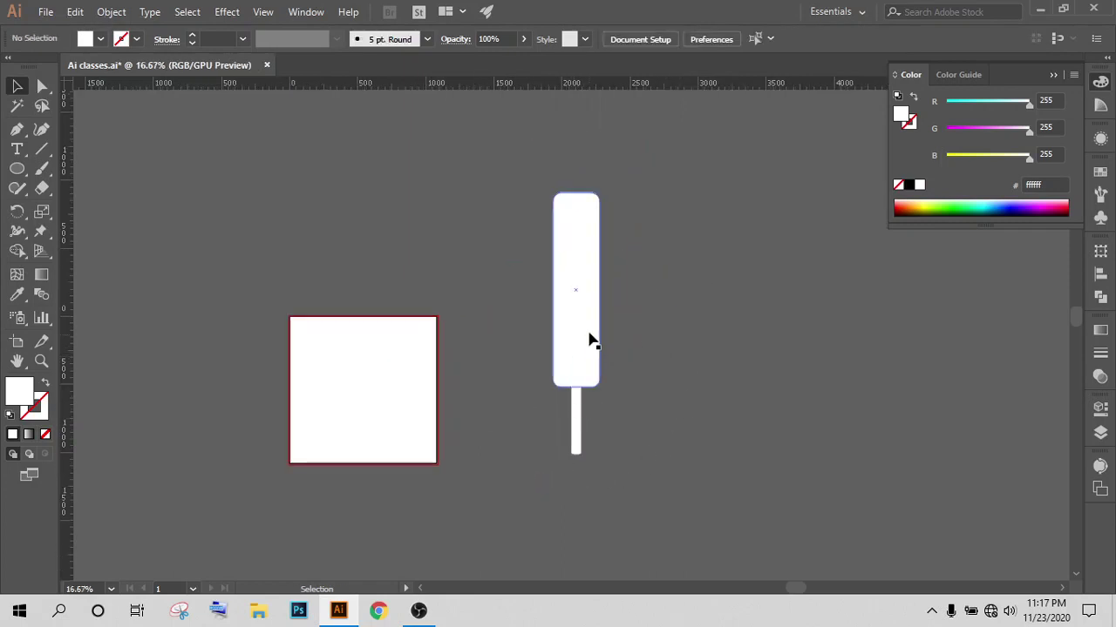
Step: Ungroup the flipped bat copy into separate body and stick pieces
key(ctrl+shift+g)
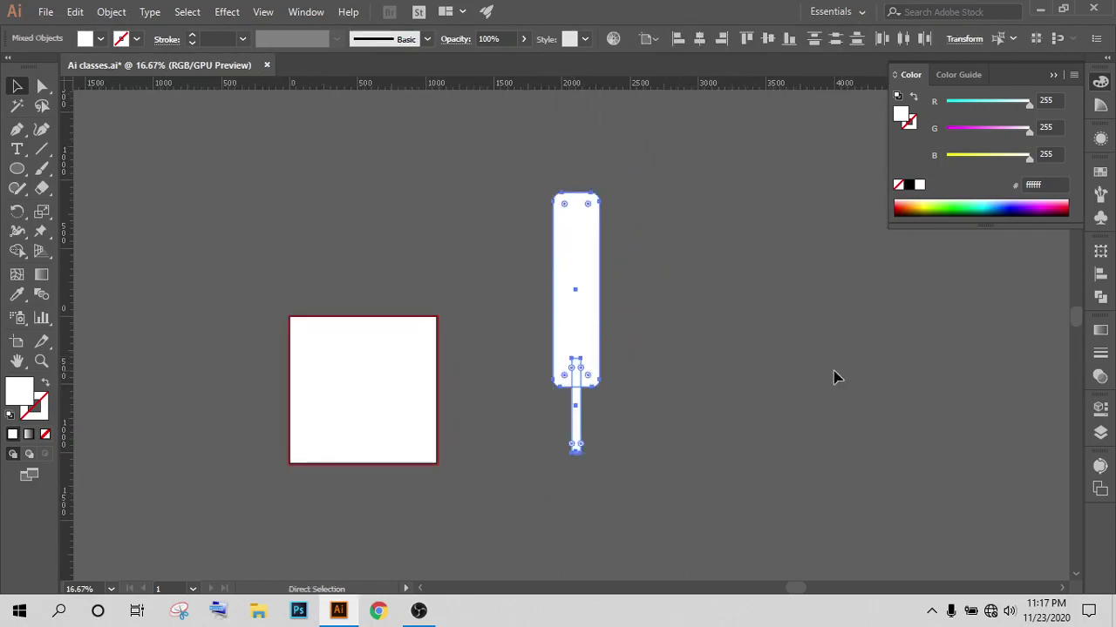
click(607, 353)
scroll(737, 346, up, 3)
click(563, 354)
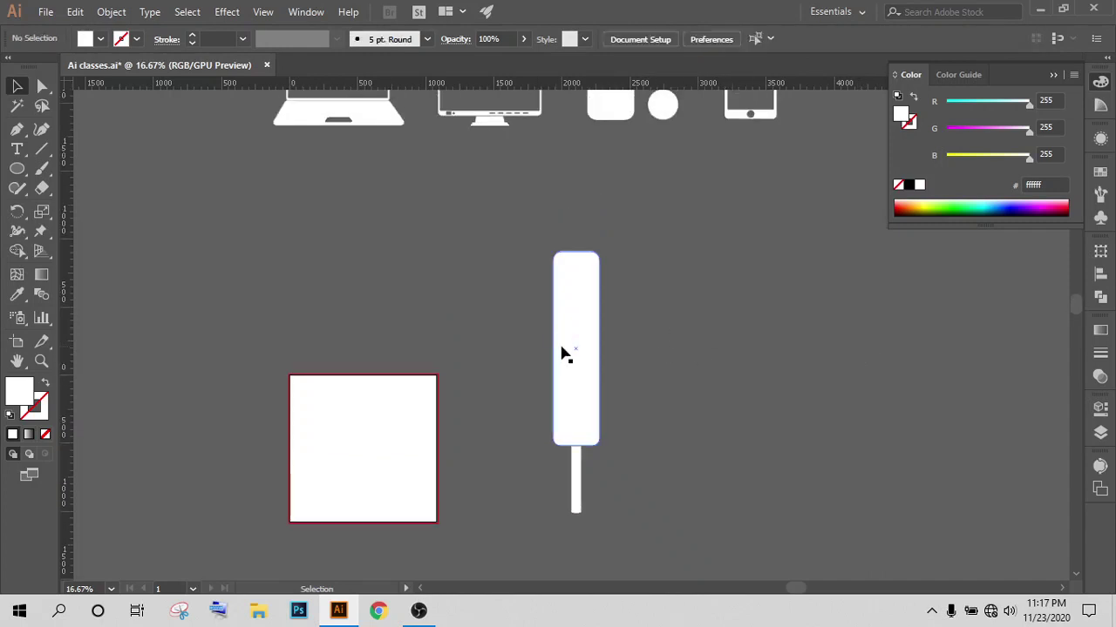
scroll(662, 430, up, 1)
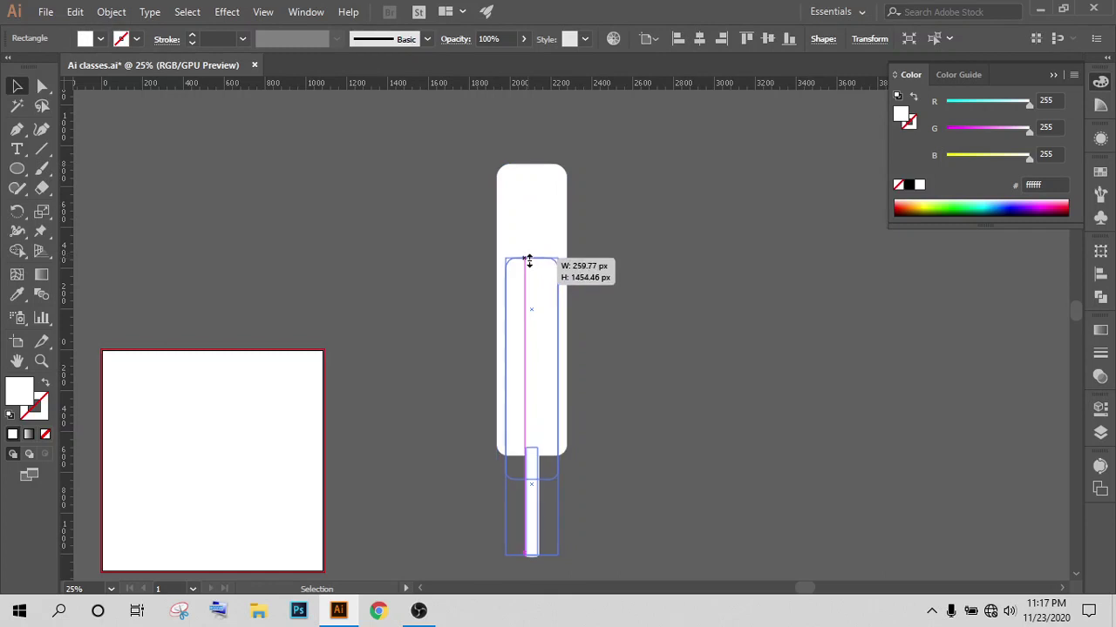
shift+drag(531, 172, 530, 259)
key(ctrl+z)
Step: Lower the bat copy body's top edge, shortening it to about 342 × 960 px
click(703, 307)
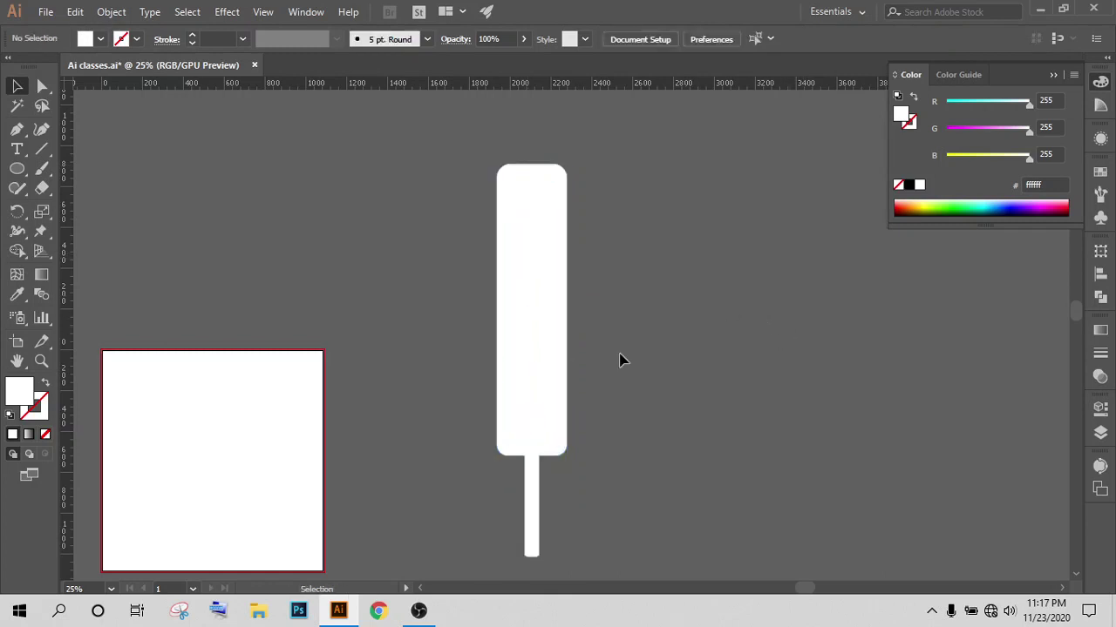
scroll(546, 413, down, 4)
key(ctrl+a)
scroll(578, 414, up, 1)
scroll(711, 412, up, 2)
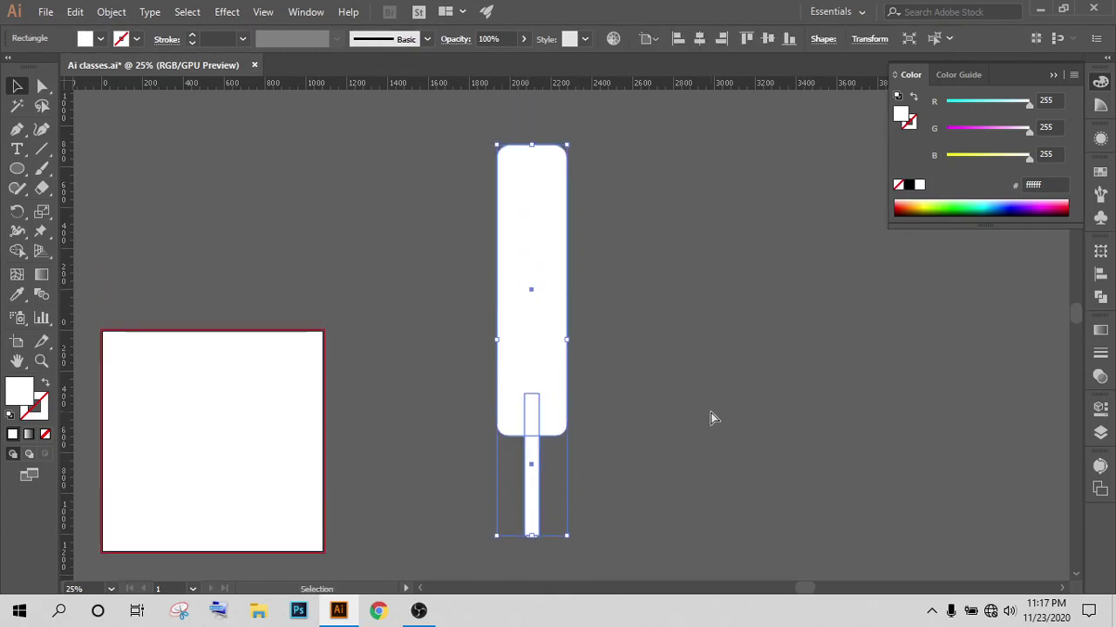
click(628, 340)
click(545, 224)
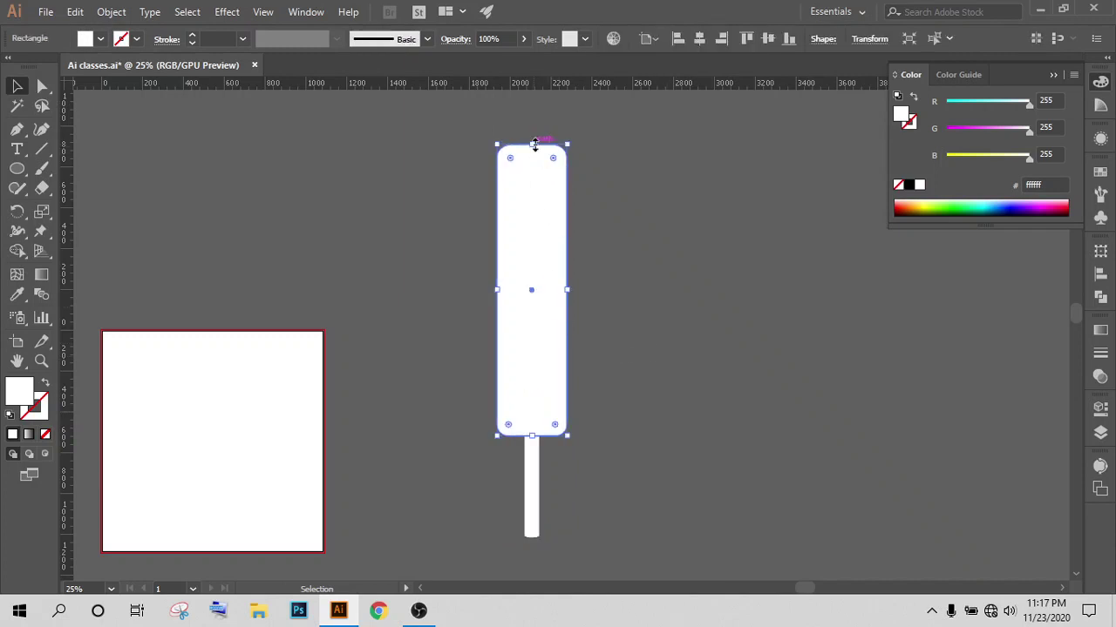
drag(531, 143, 532, 242)
click(558, 528)
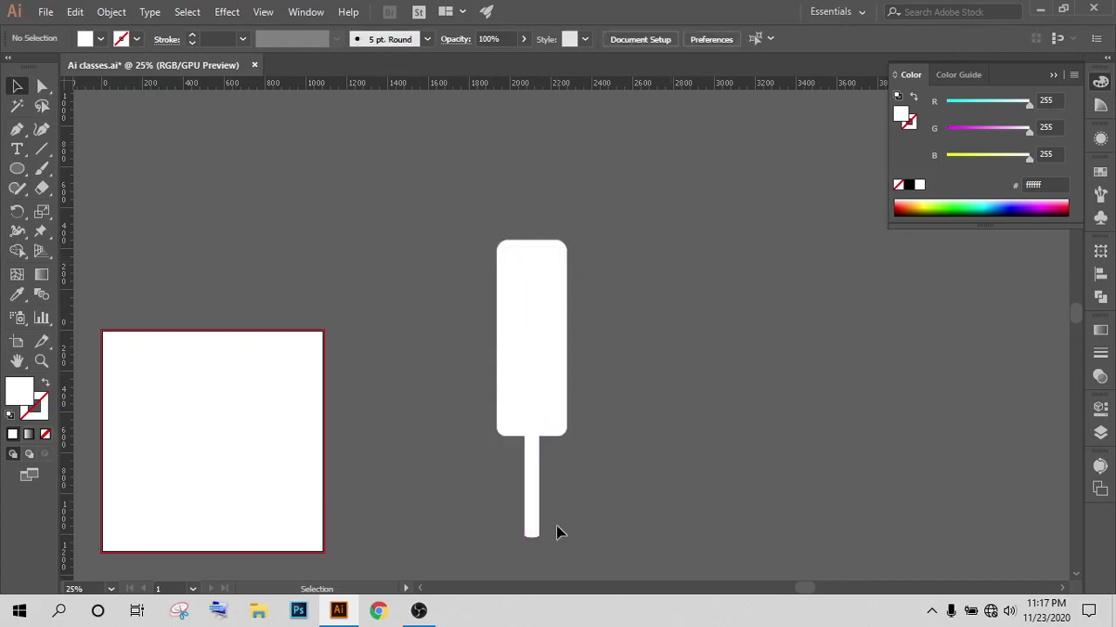
click(532, 510)
scroll(539, 488, up, 3)
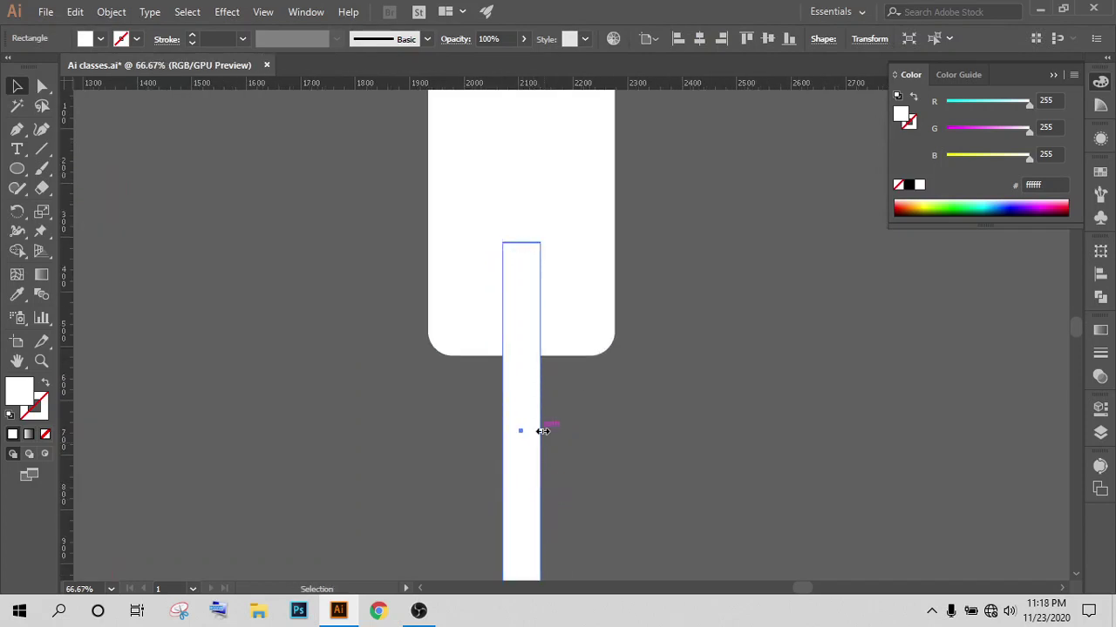
Step: Narrow the popsicle stick and nudge it up five steps into the body
drag(542, 432, 533, 432)
scroll(704, 464, down, 2)
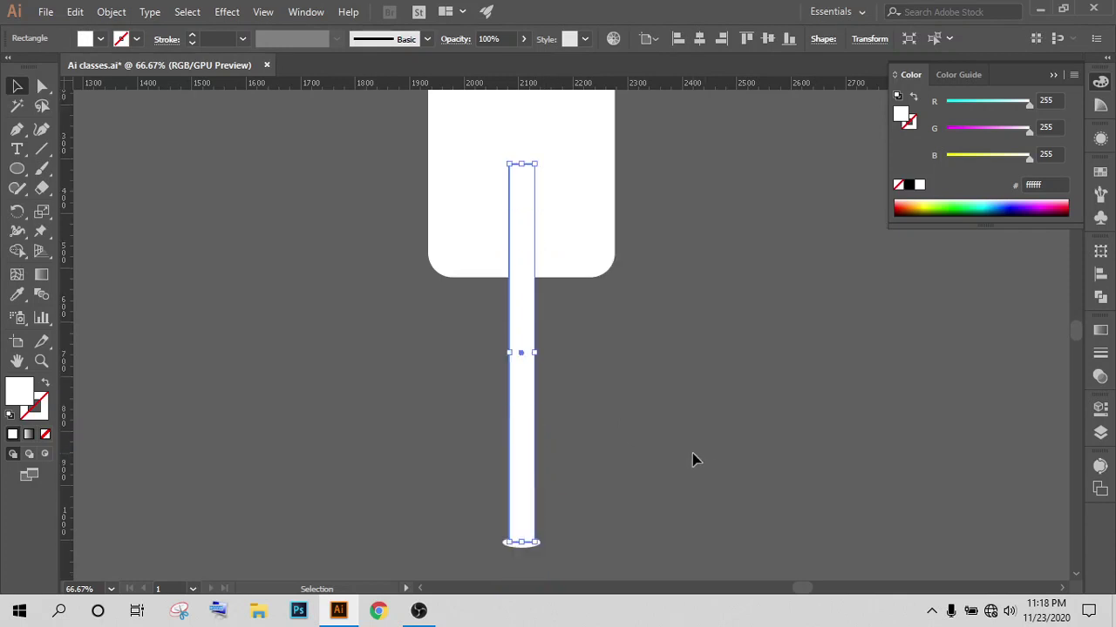
key(Up)
key(Up)
key(Up)
key(Up)
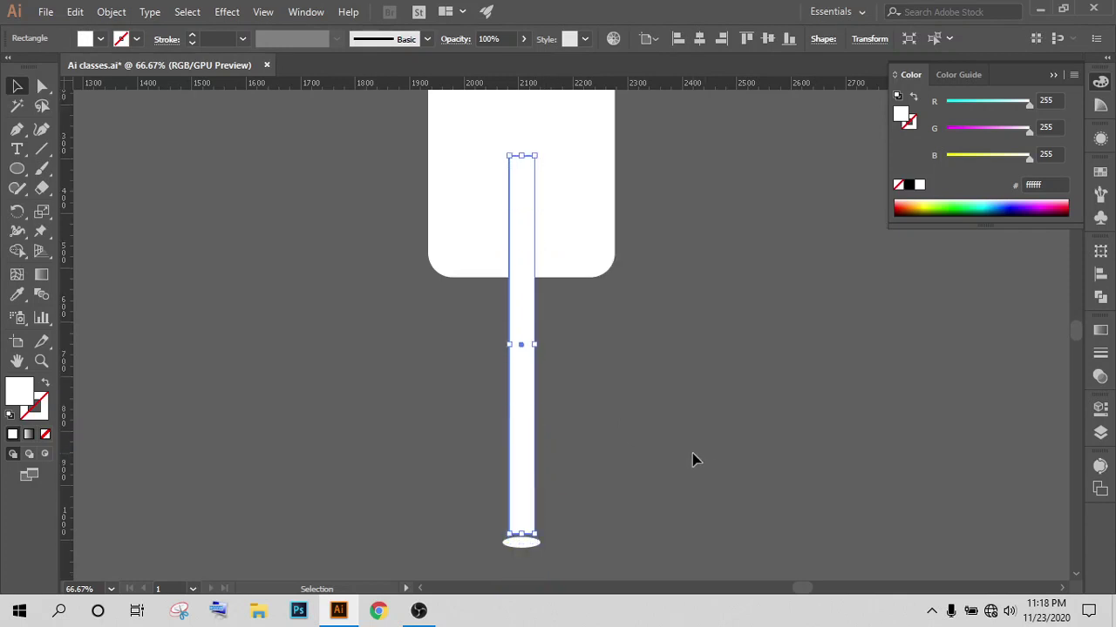
key(Up)
key(Up)
key(Up)
key(Up)
key(Up)
key(Up)
key(Up)
key(Up)
key(Up)
key(Up)
key(Up)
key(Up)
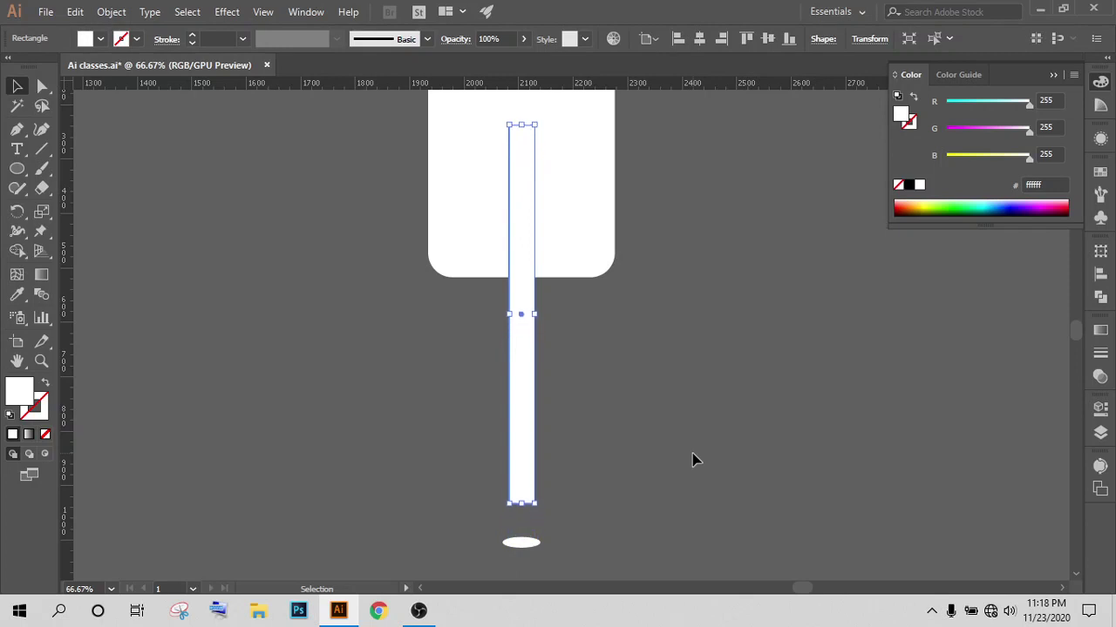
key(Up)
key(Up)
key(Up)
key(Up)
key(Up)
key(Up)
key(Up)
key(Up)
key(Up)
key(Up)
key(Up)
key(Up)
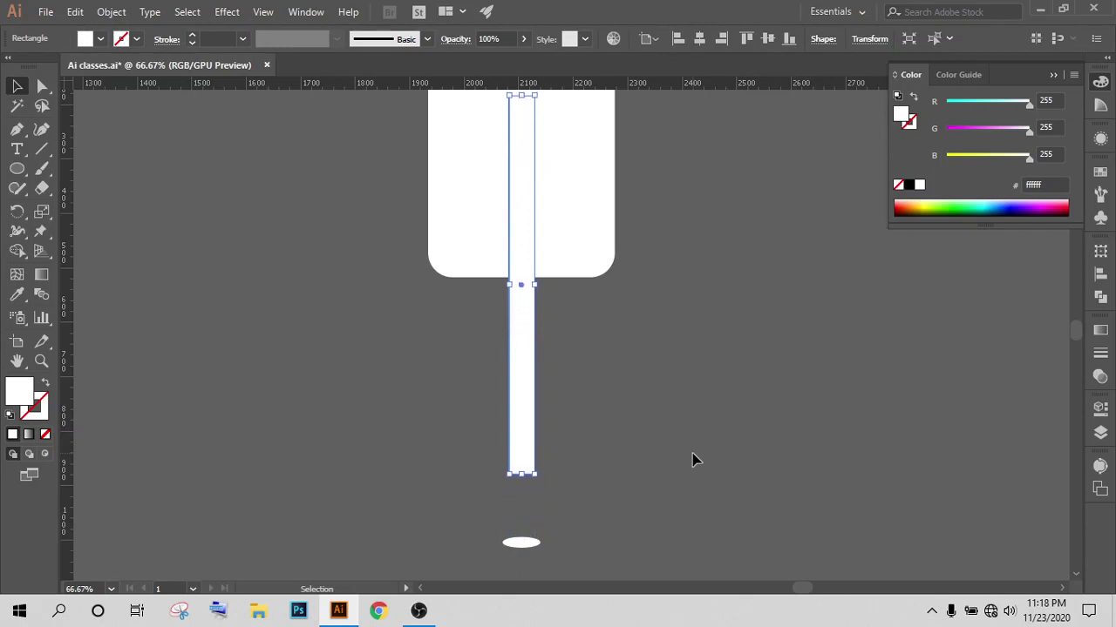
key(Up)
key(Up)
key(Up)
key(Up)
key(Up)
key(Up)
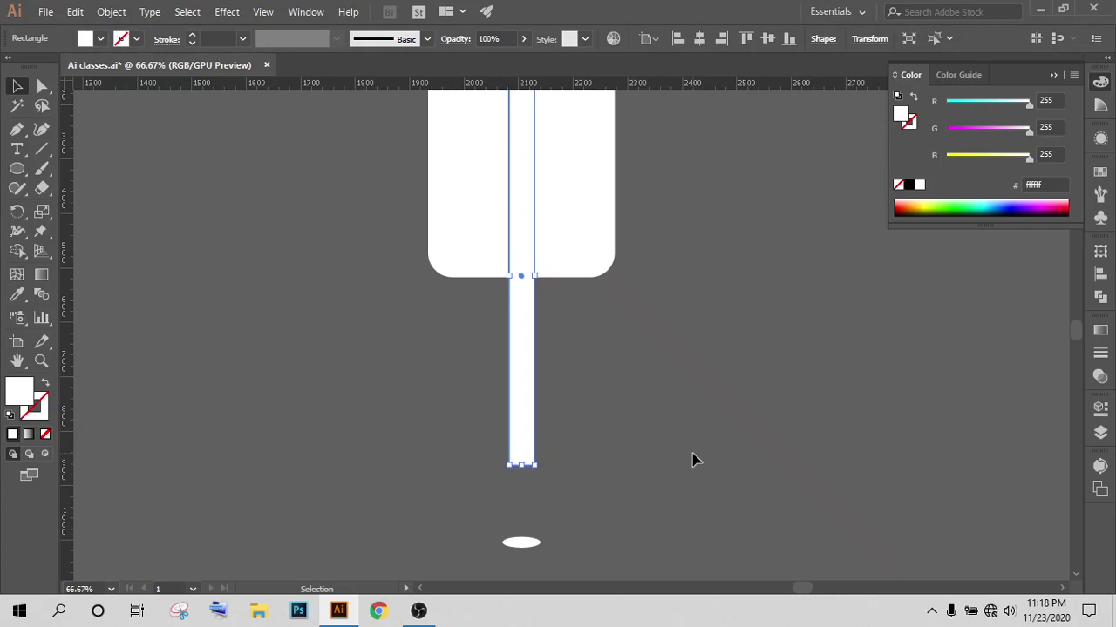
key(Up)
Step: Delete the small leftover ellipse below the stick
click(692, 453)
click(533, 543)
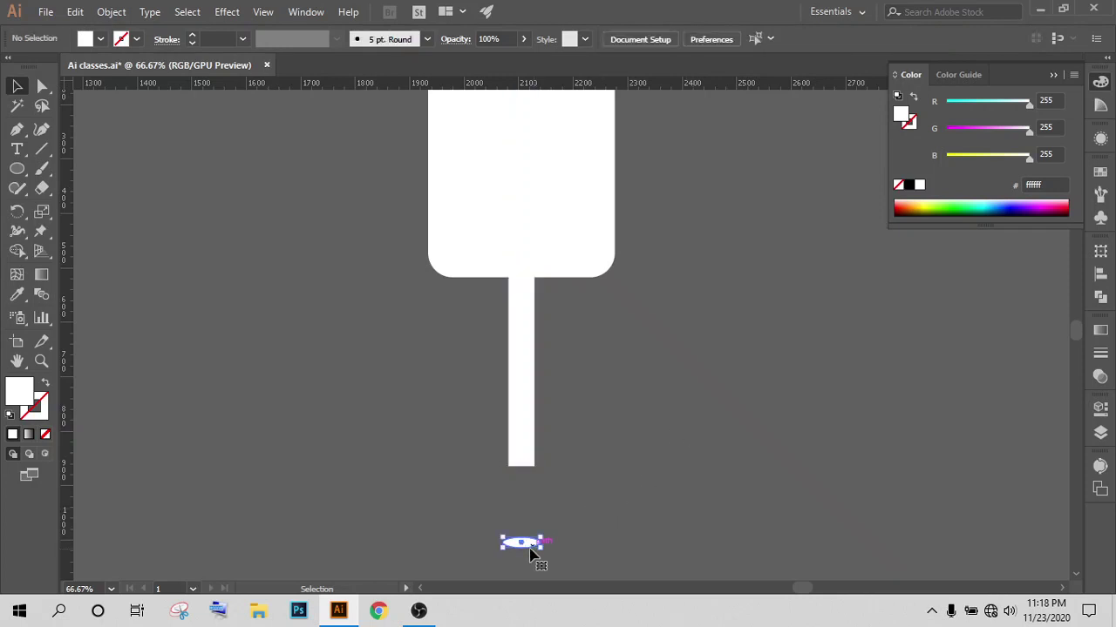
key(Delete)
Step: Fully round the stick's ends using its live corner widgets
click(519, 448)
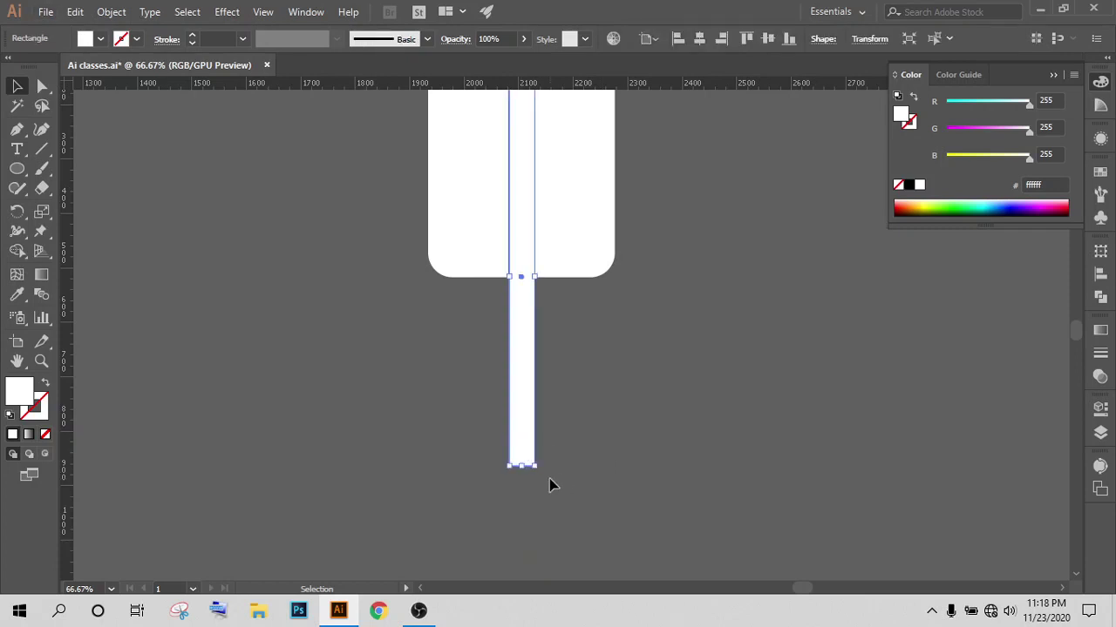
key(a)
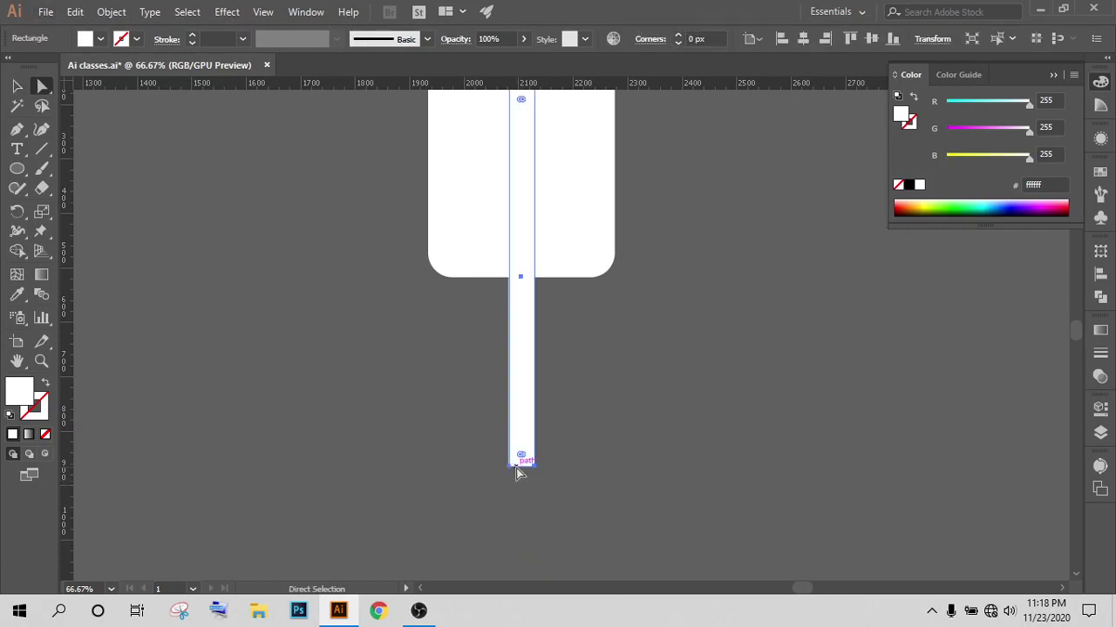
drag(520, 459, 521, 452)
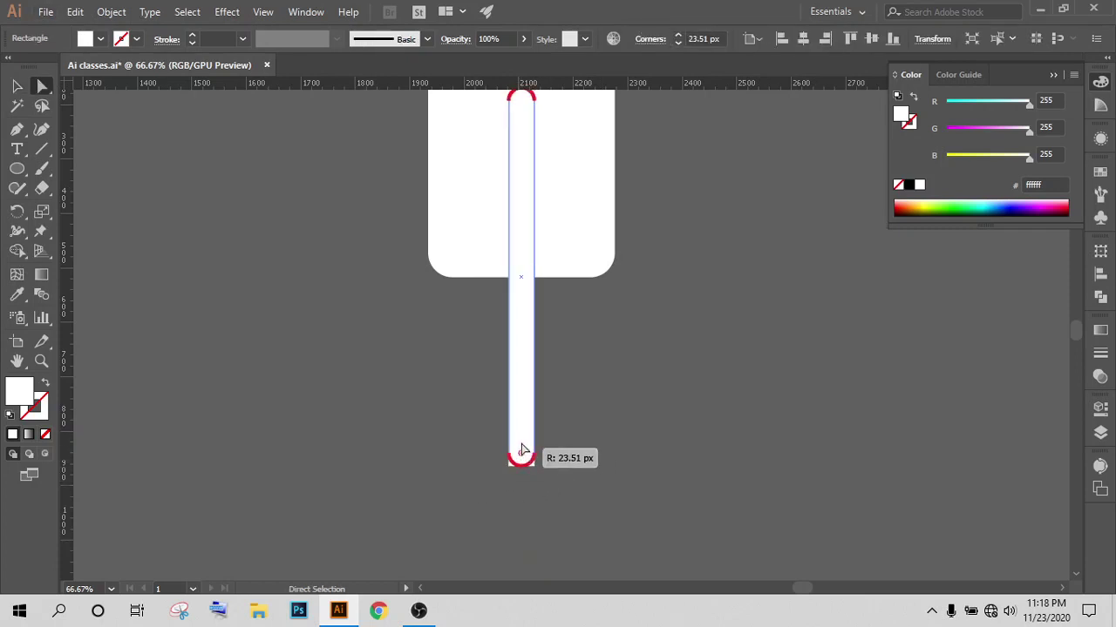
click(728, 486)
Step: Give the body's top two corners maximum radius for a dome over square bottom corners
scroll(757, 505, down, 2)
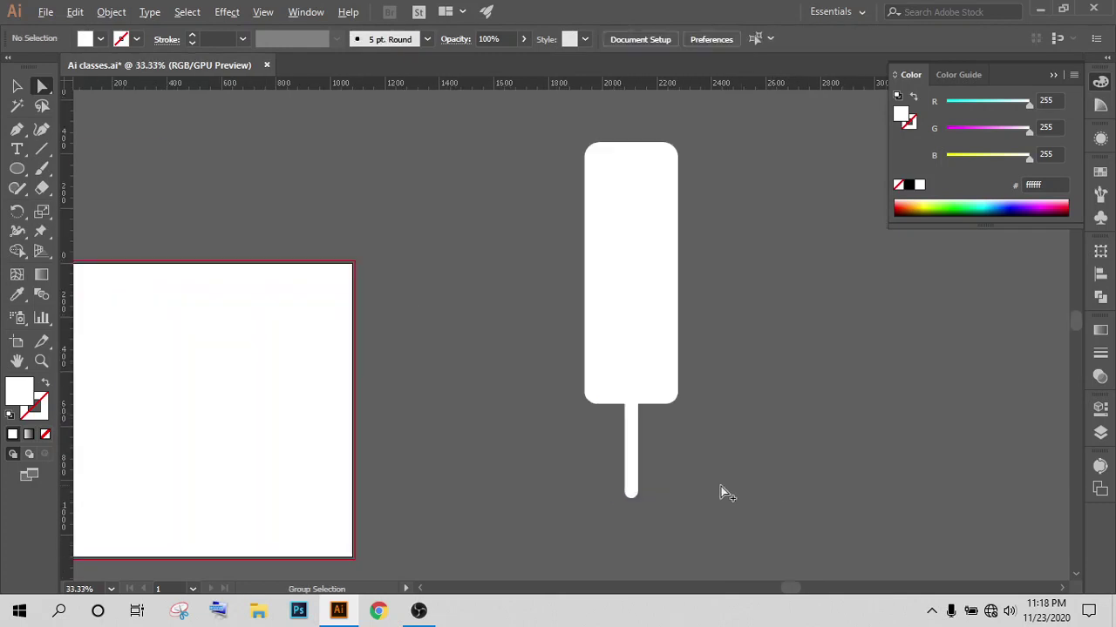
scroll(715, 497, up, 1)
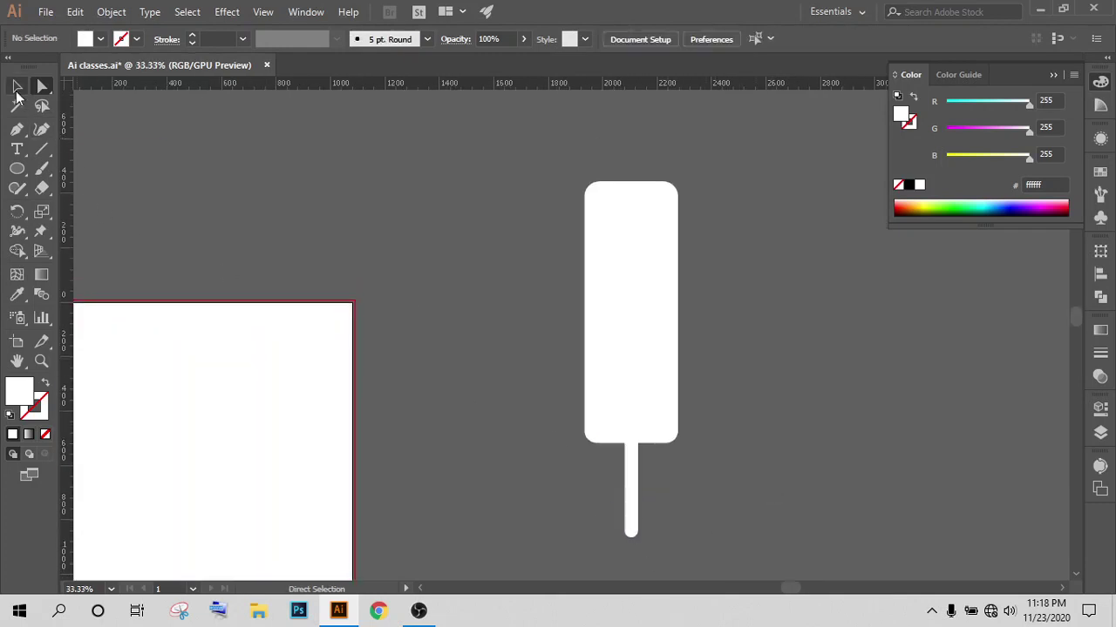
click(16, 86)
scroll(427, 272, down, 2)
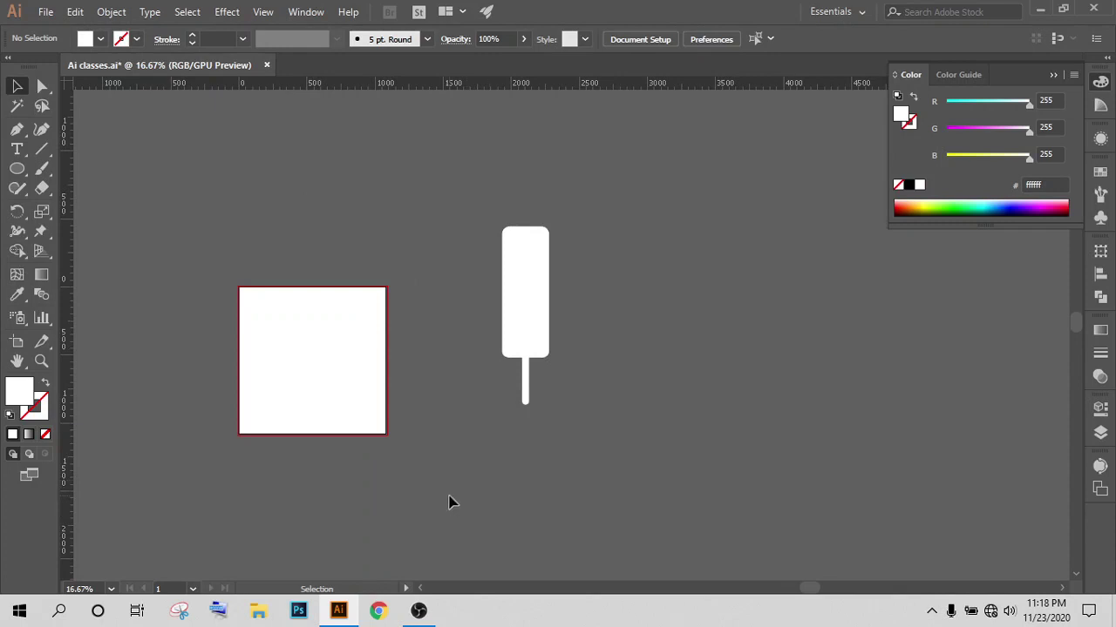
click(511, 338)
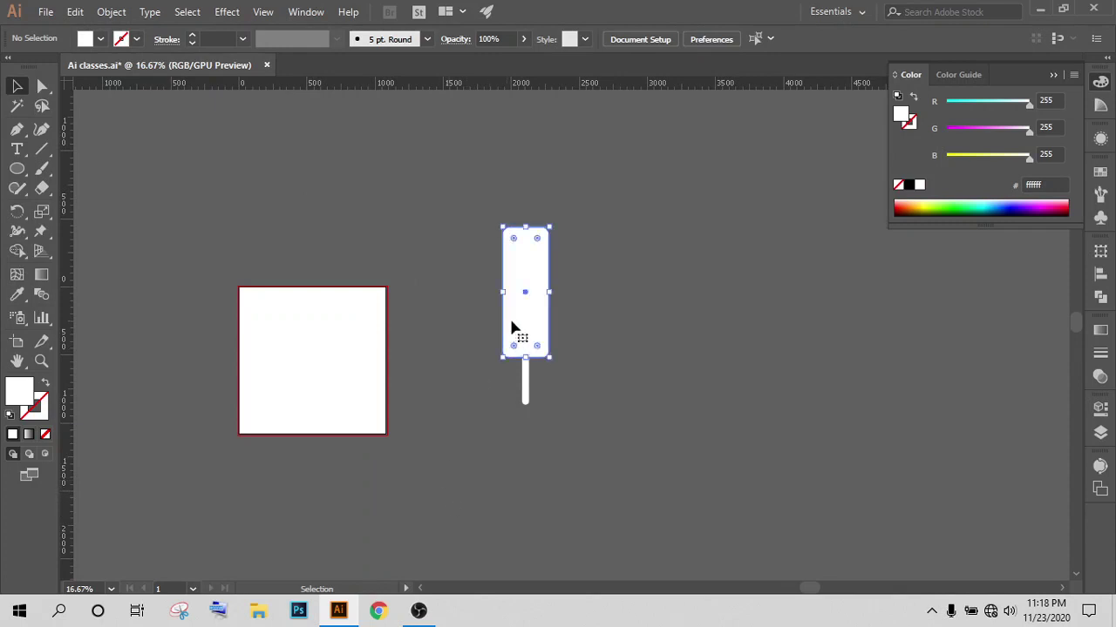
click(42, 85)
drag(566, 248, 542, 288)
click(660, 258)
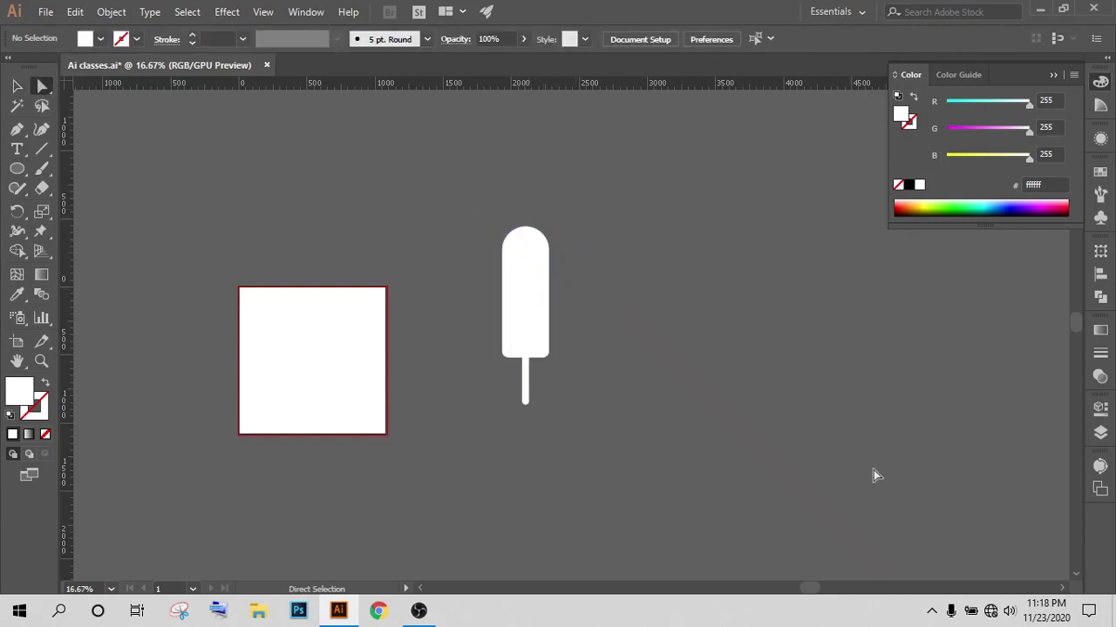
click(17, 86)
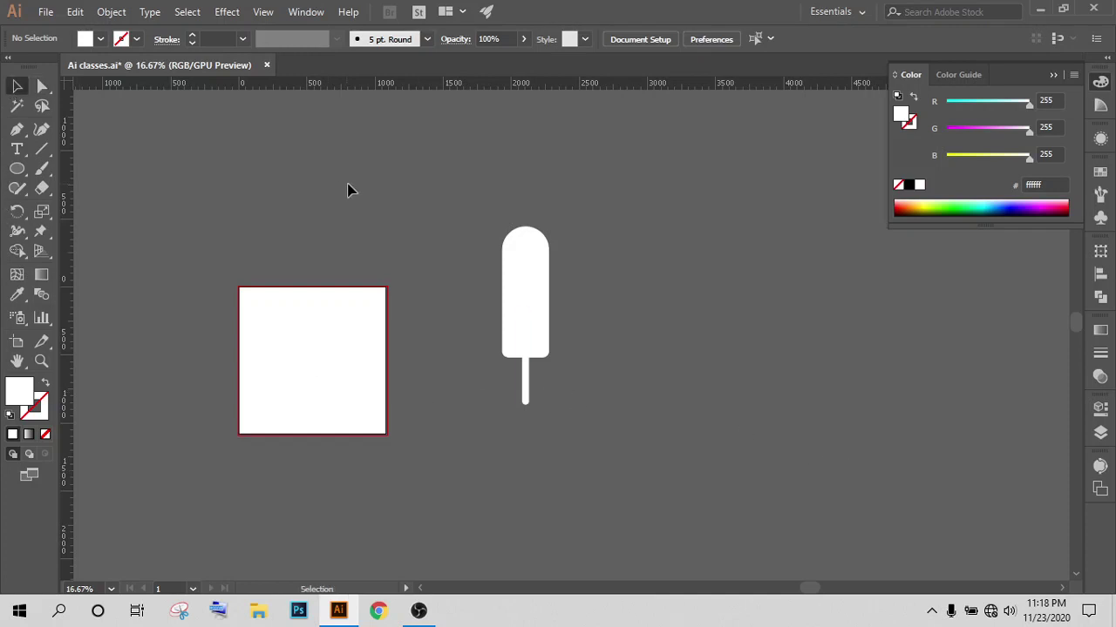
scroll(697, 297, up, 3)
scroll(755, 316, down, 1)
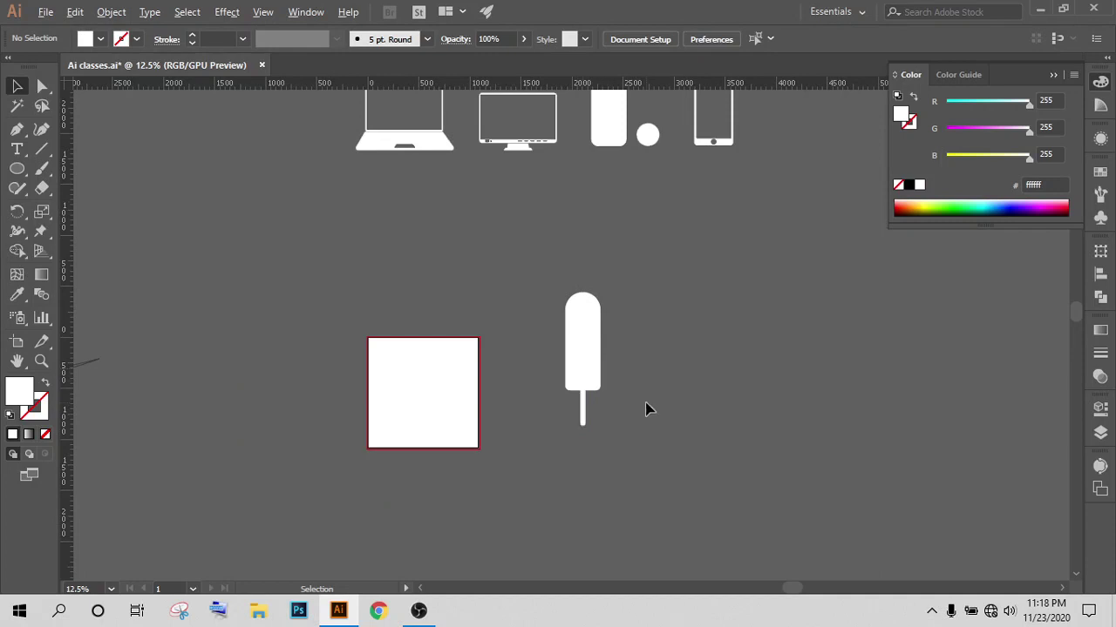
Step: Draw a 418 px circle beside the popsicle, leaving two overlapping copies
scroll(645, 406, up, 2)
scroll(575, 396, up, 1)
scroll(601, 374, up, 1)
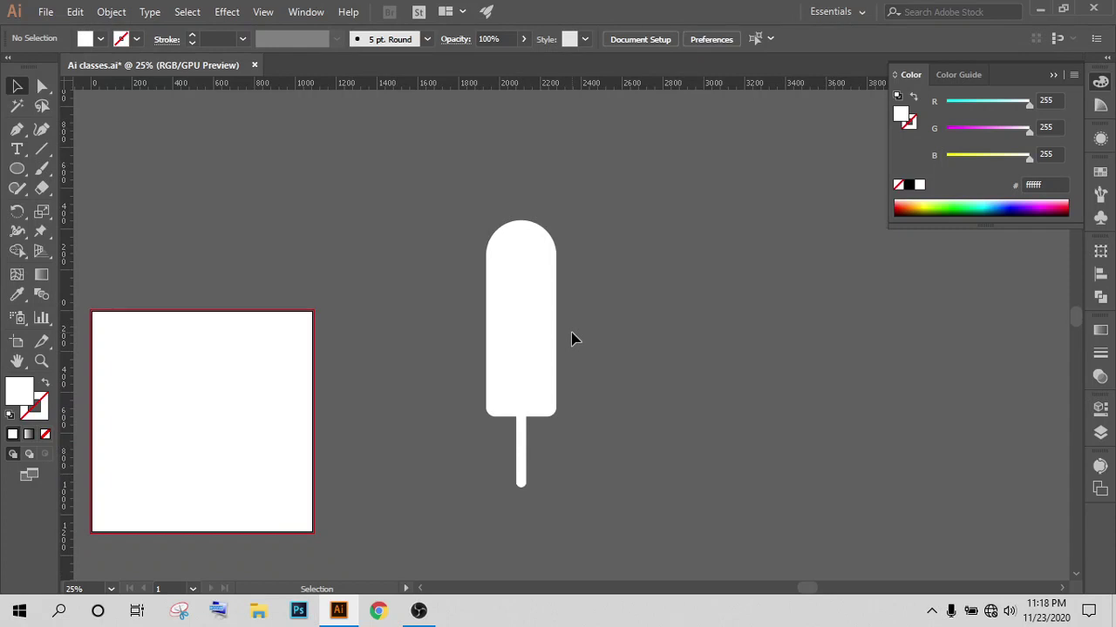
click(17, 168)
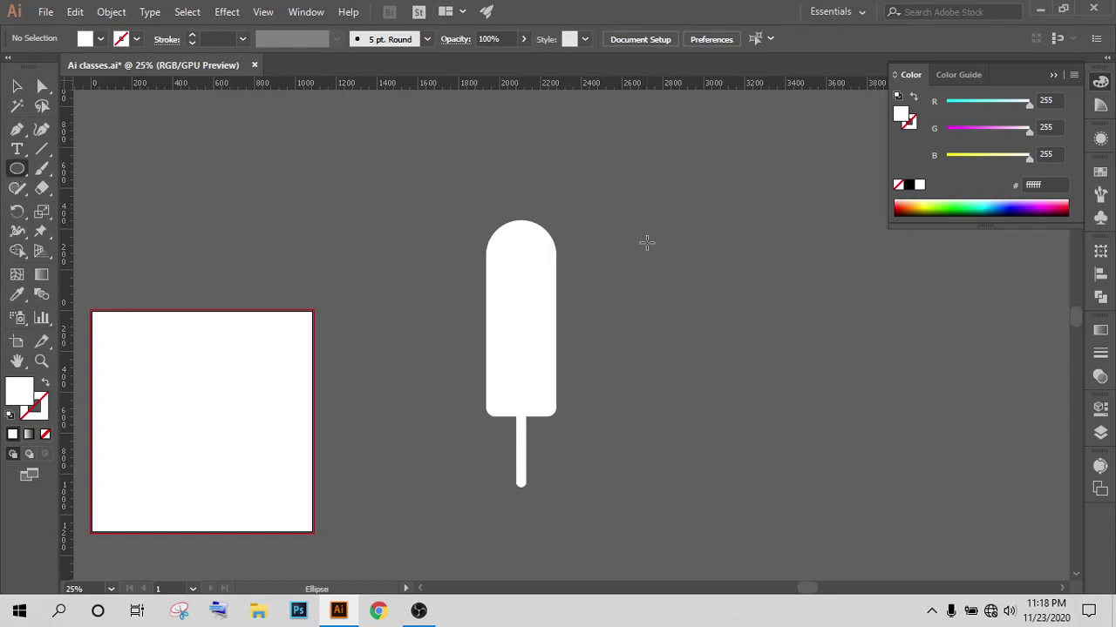
mouse_move(650, 220)
mouse_down()
mouse_move(737, 303)
mouse_move(707, 311)
mouse_move(723, 321)
mouse_move(681, 338)
mouse_move(695, 345)
mouse_move(514, 182)
mouse_up()
key(v)
key(ctrl+z)
Step: Position both circles over the popsicle's top-left edge and bring them to the front
mouse_move(666, 191)
mouse_down()
mouse_move(715, 319)
mouse_move(460, 239)
mouse_up()
click(695, 201)
mouse_move(477, 184)
mouse_down()
mouse_move(430, 287)
mouse_move(501, 190)
mouse_move(484, 210)
mouse_up()
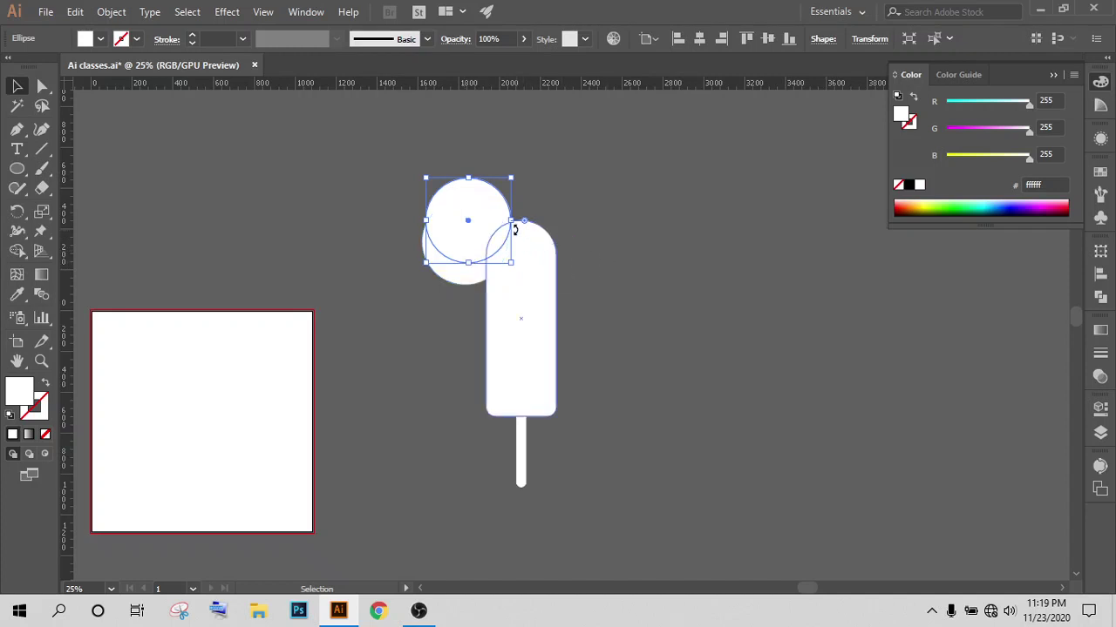
shift+click(494, 185)
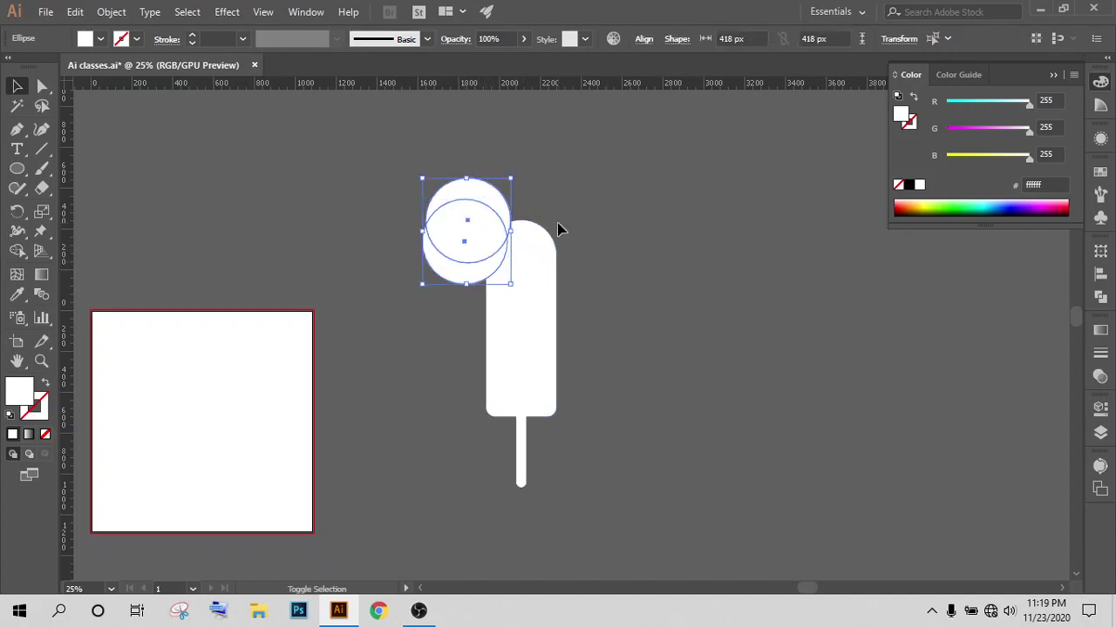
key(Right)
key(Right)
key(Right)
key(Right)
key(Right)
key(Right)
key(Down)
key(Down)
key(Down)
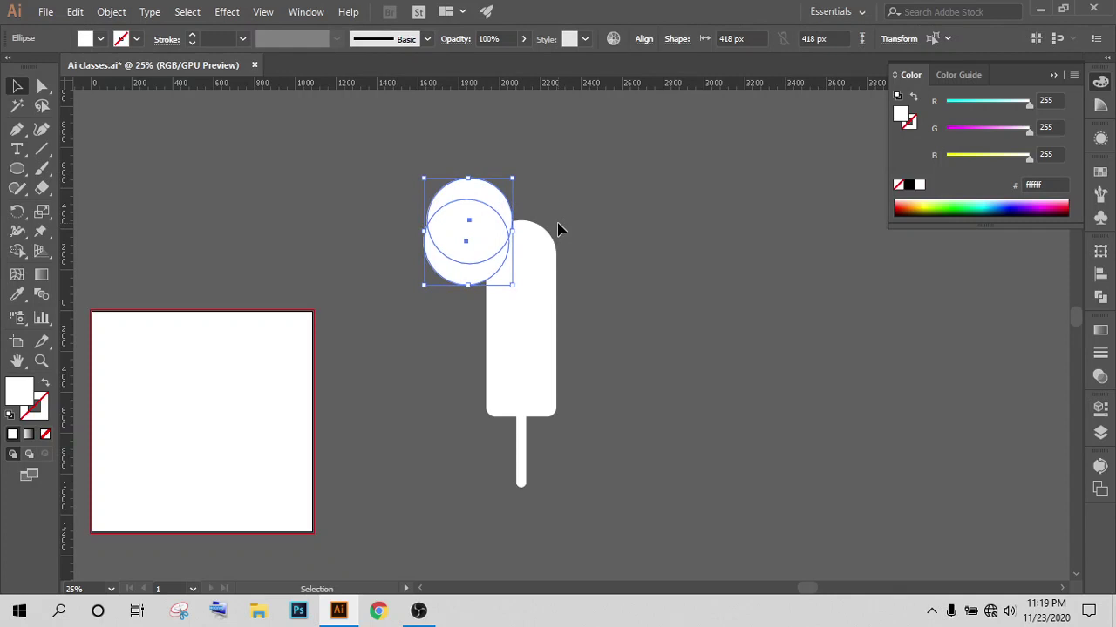
key(Down)
key(Down)
key(Down)
key(Down)
key(Right)
key(Right)
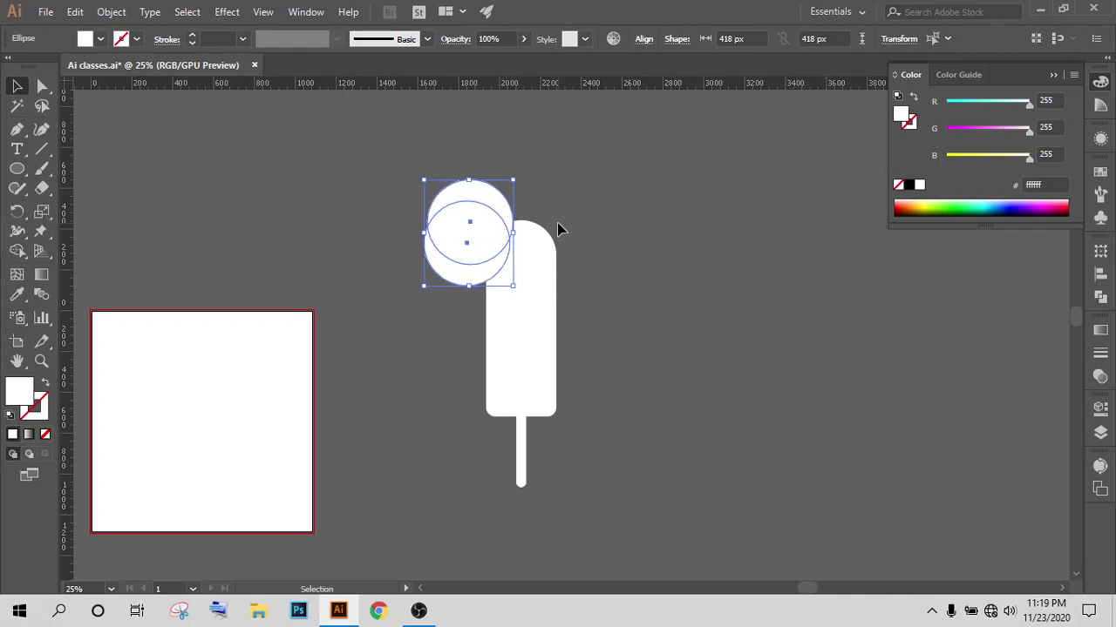
key(Right)
key(Right)
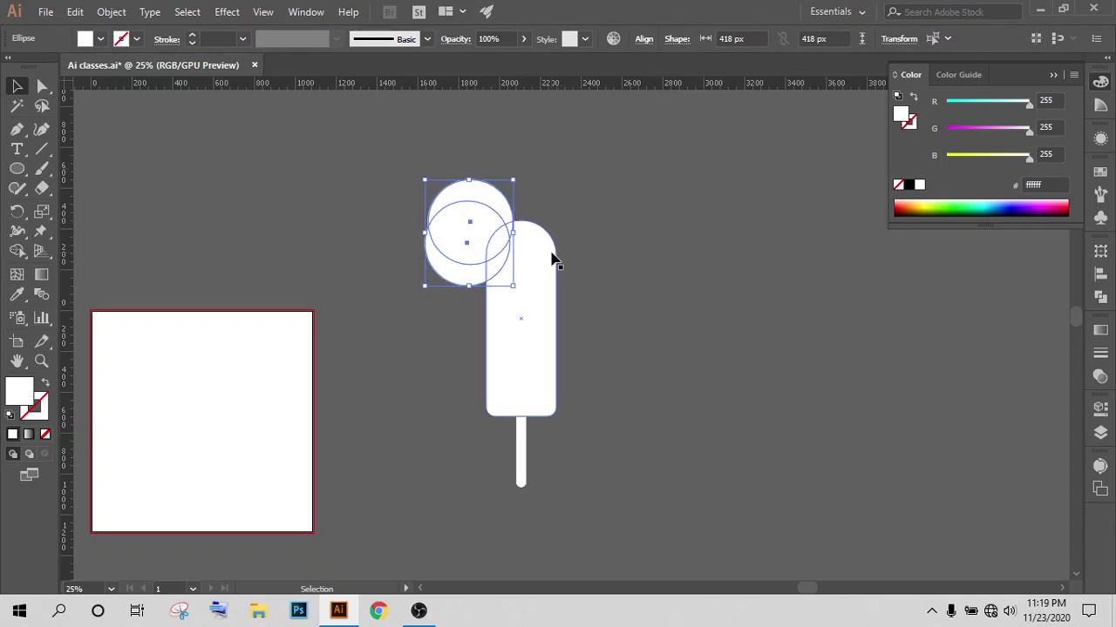
key(ctrl+bracketright)
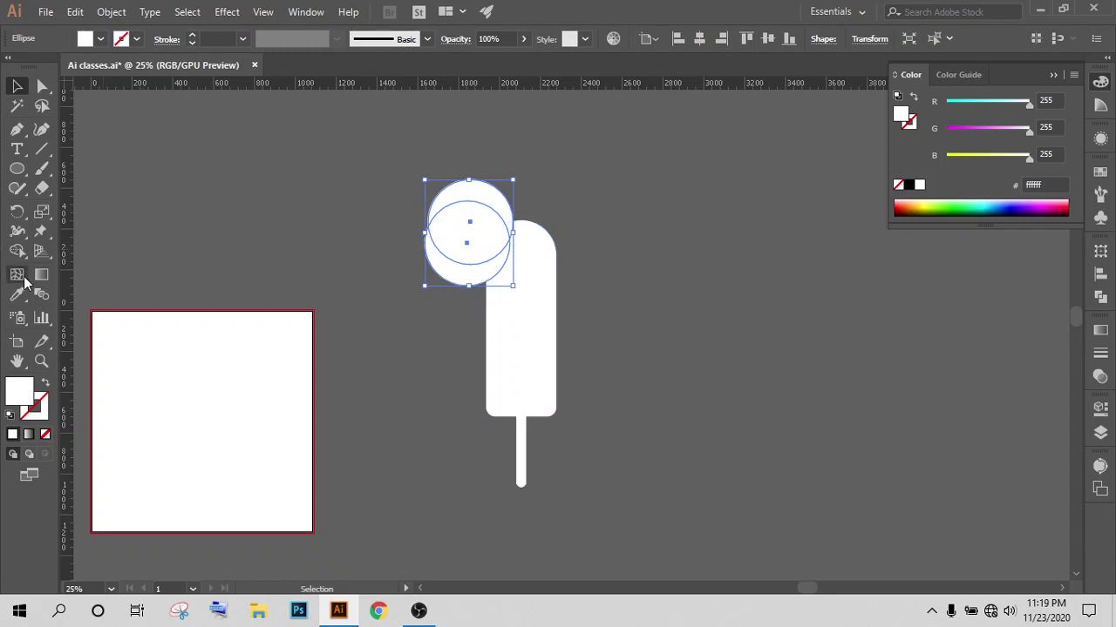
Step: Fill both circles with the canvas background grey using the Eyedropper
click(17, 295)
click(274, 200)
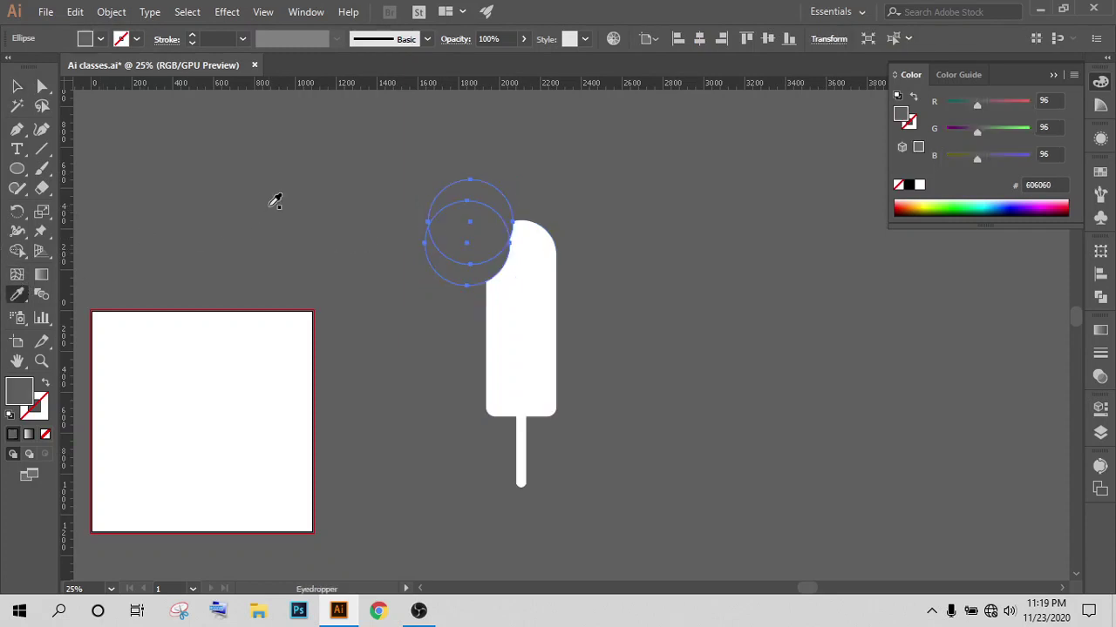
click(16, 86)
click(177, 179)
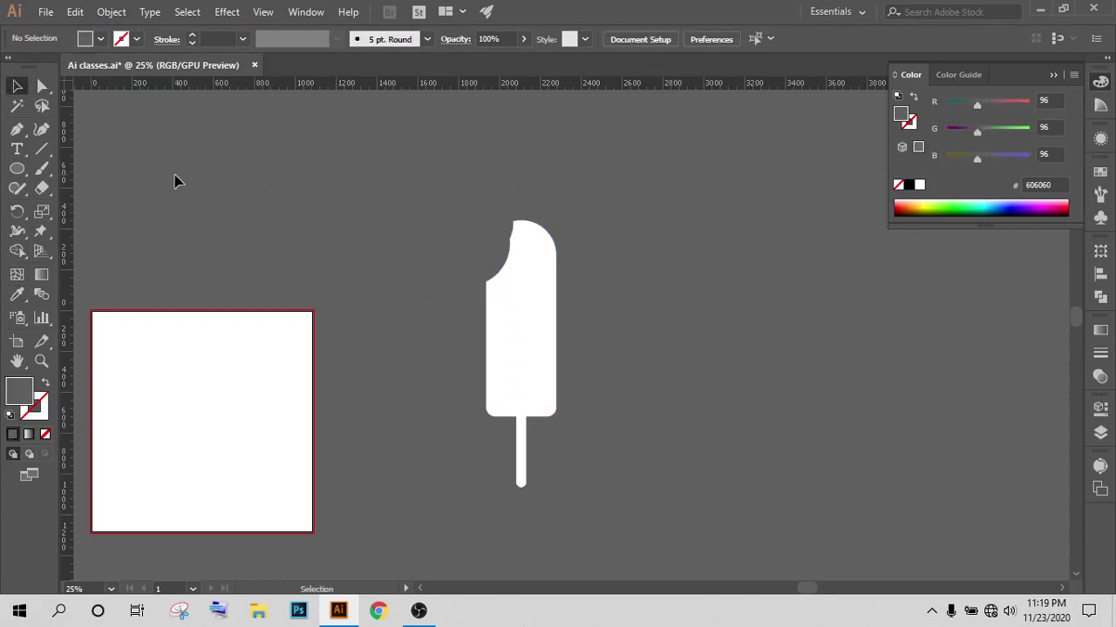
click(478, 244)
key(a)
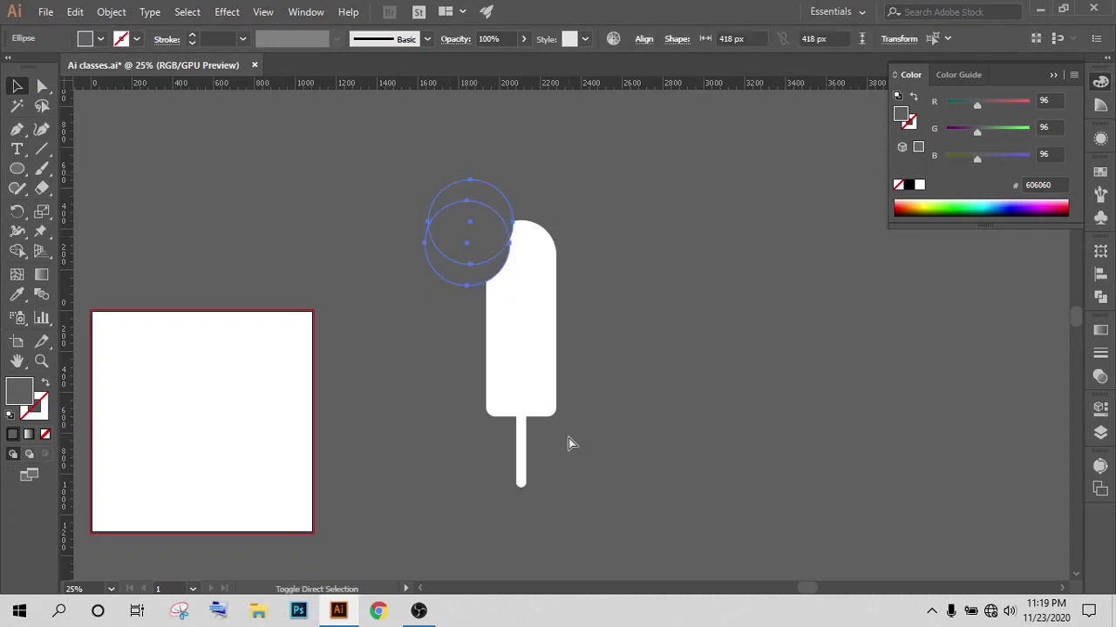
key(v)
click(565, 253)
Step: Nudge the upper grey circle up and right and the lower one down to shape the bite
scroll(512, 226, up, 2)
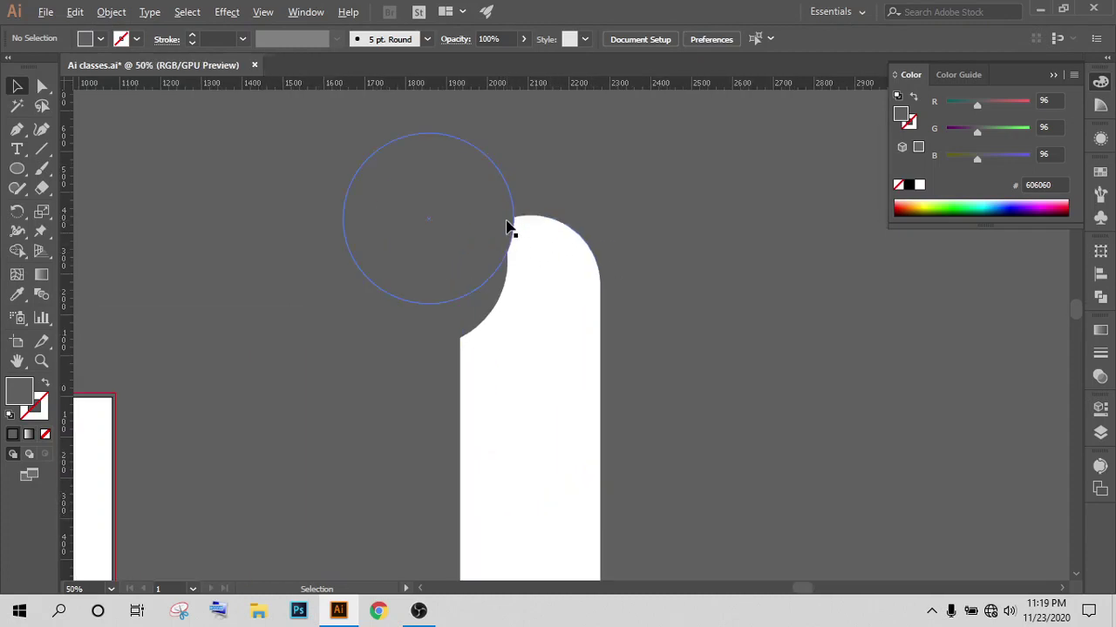
click(511, 230)
key(shift+Up)
key(shift+Up)
key(shift+Up)
key(shift+Right)
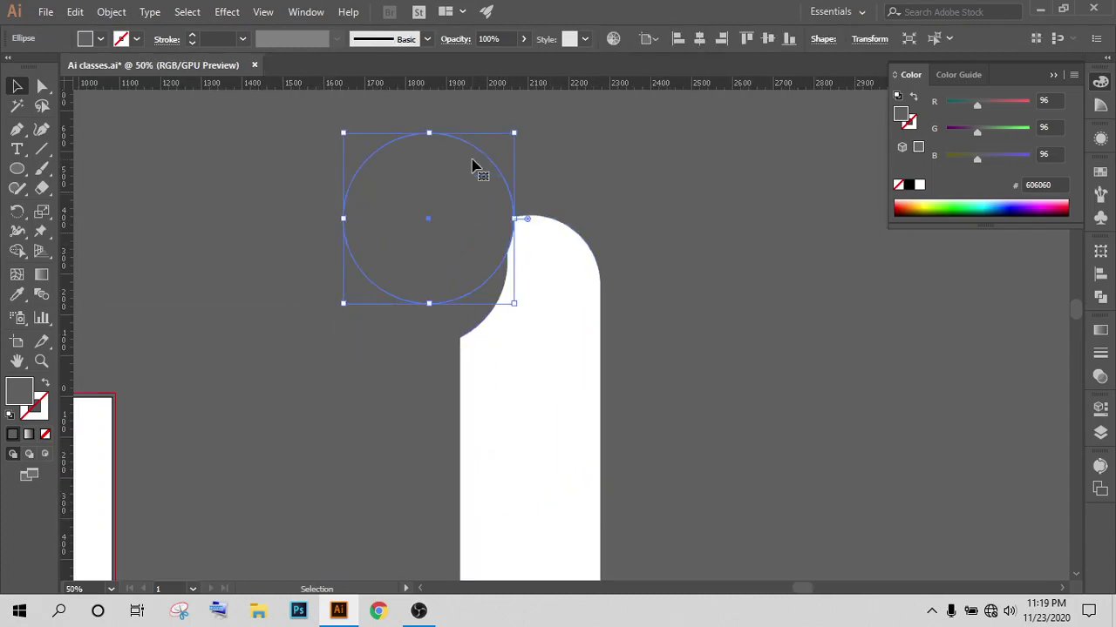
key(Right)
key(Right)
key(Right)
key(Right)
key(Right)
key(Right)
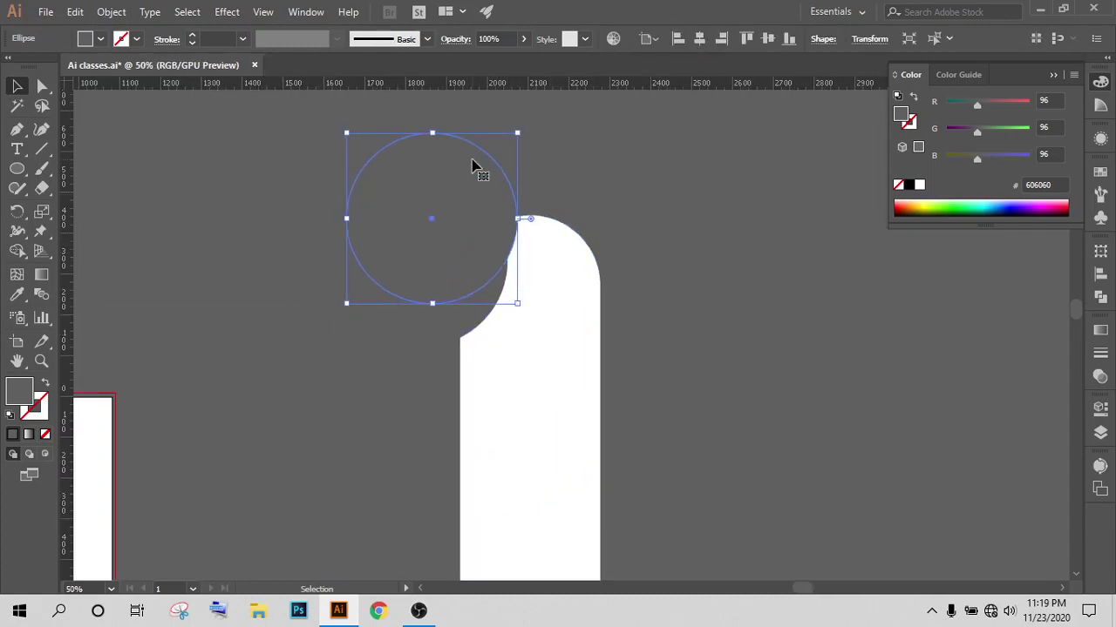
key(shift+Right)
key(Right)
key(Right)
key(Right)
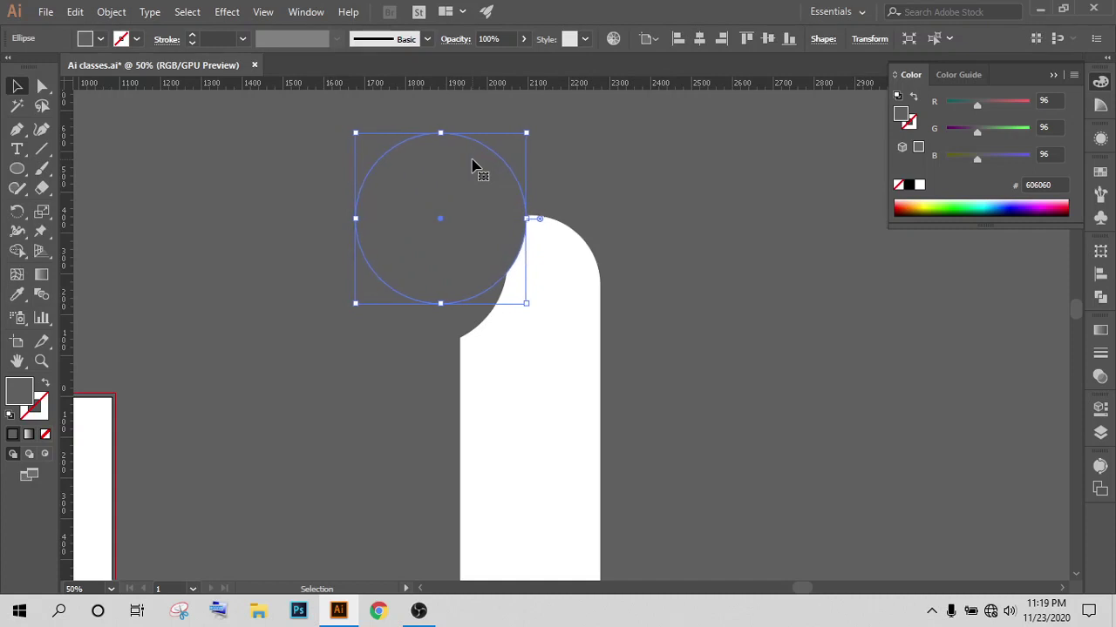
key(Right)
key(Right)
key(Delete)
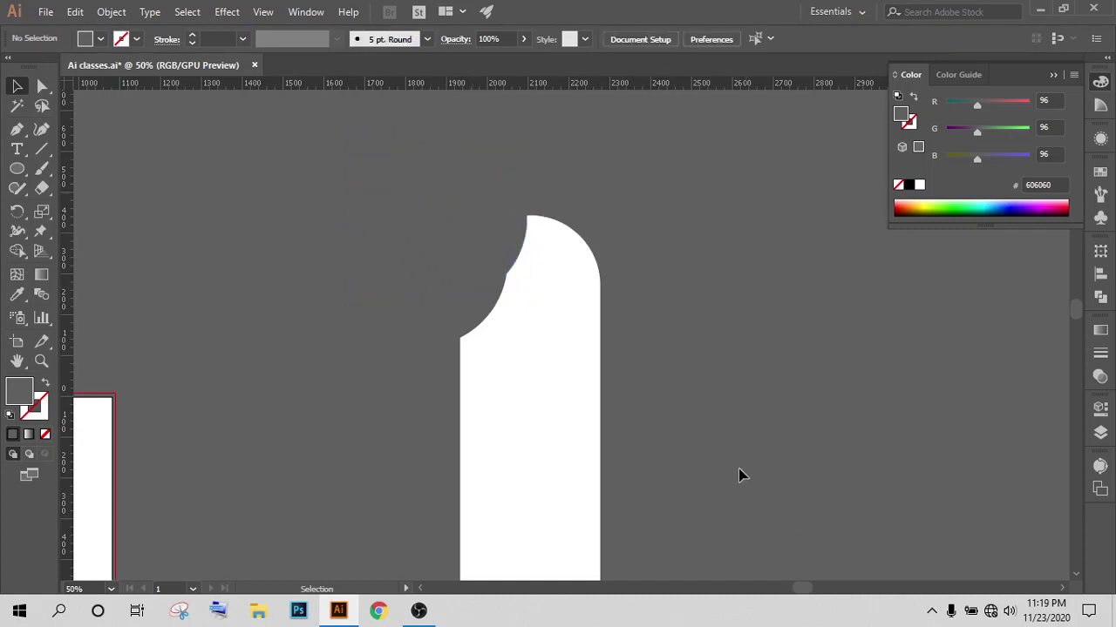
click(464, 289)
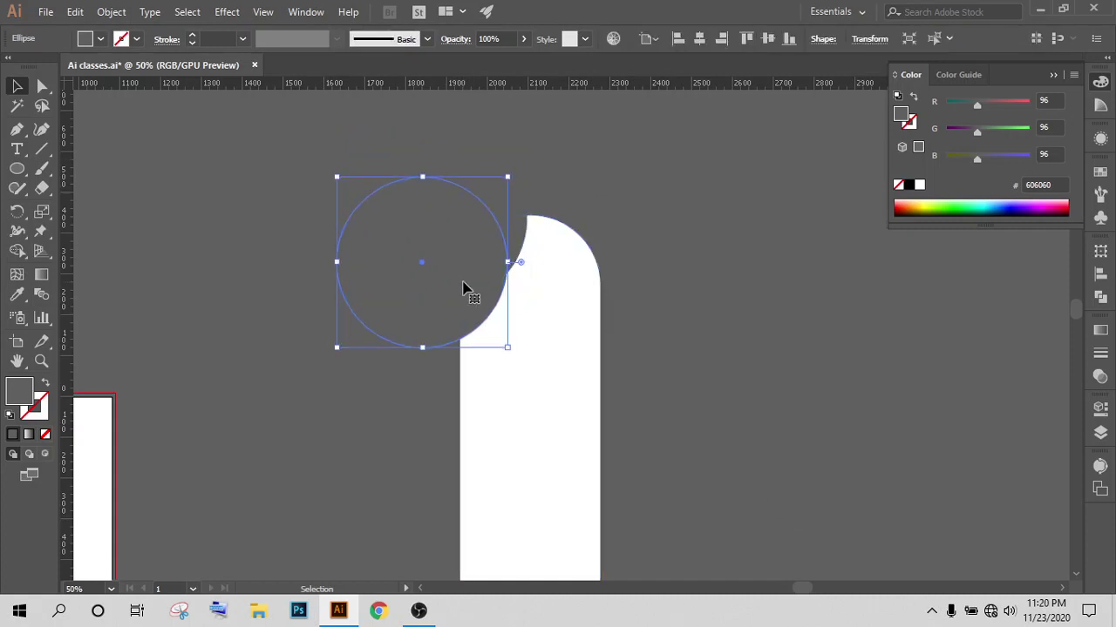
key(Down)
key(Down)
key(Down)
key(Down)
key(Down)
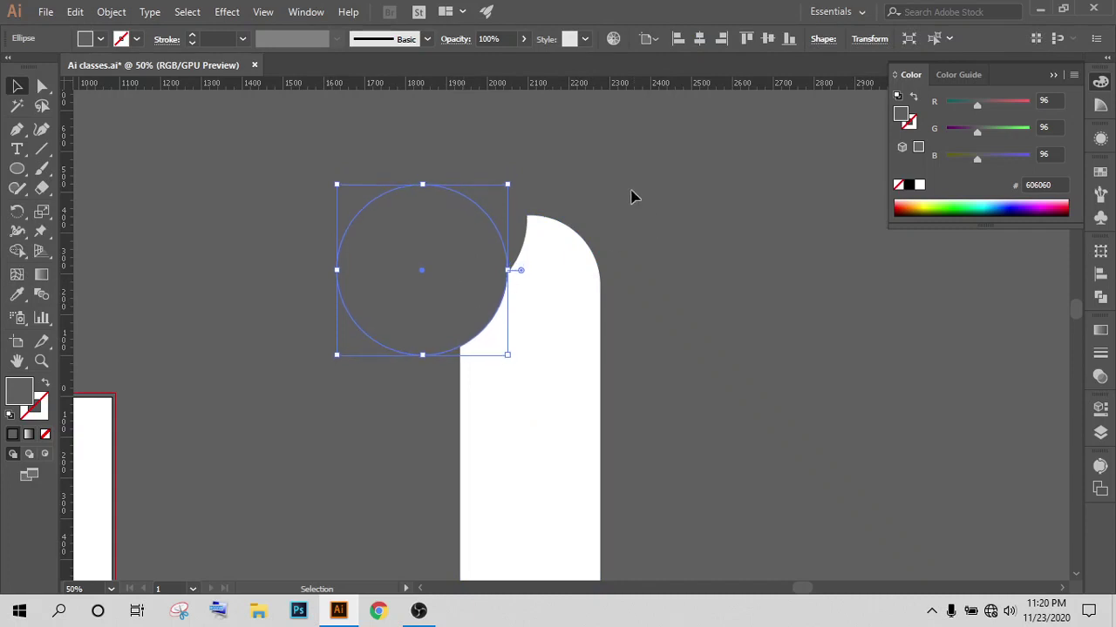
click(801, 331)
Step: Bring the whole popsicle into view and select all its parts
scroll(802, 331, down, 1)
scroll(802, 330, down, 1)
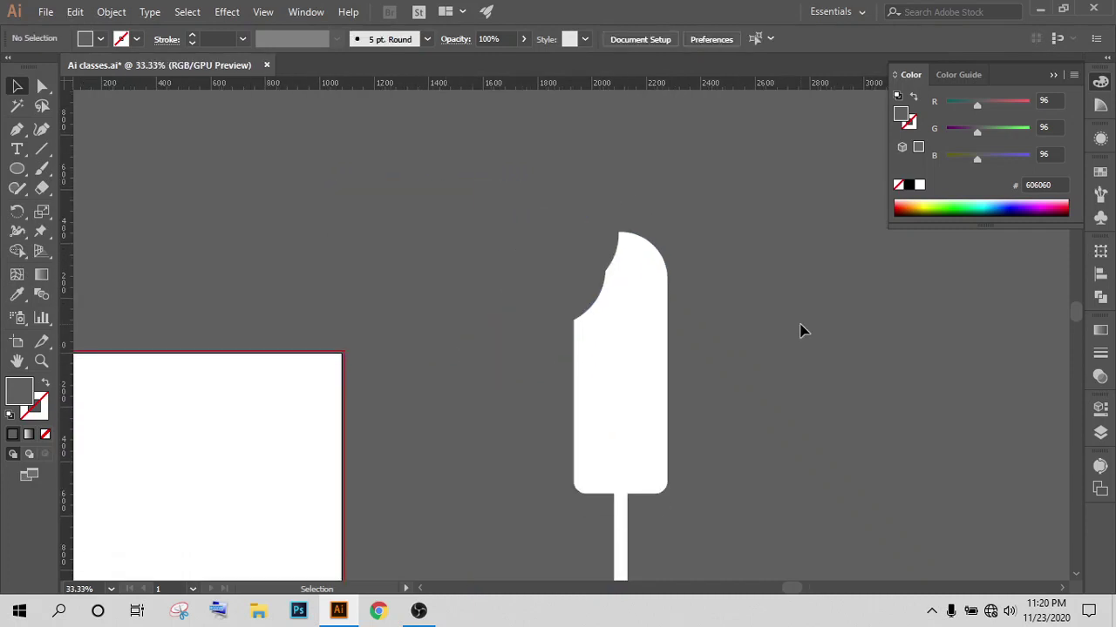
scroll(777, 344, down, 1)
scroll(789, 336, down, 1)
drag(793, 330, 718, 361)
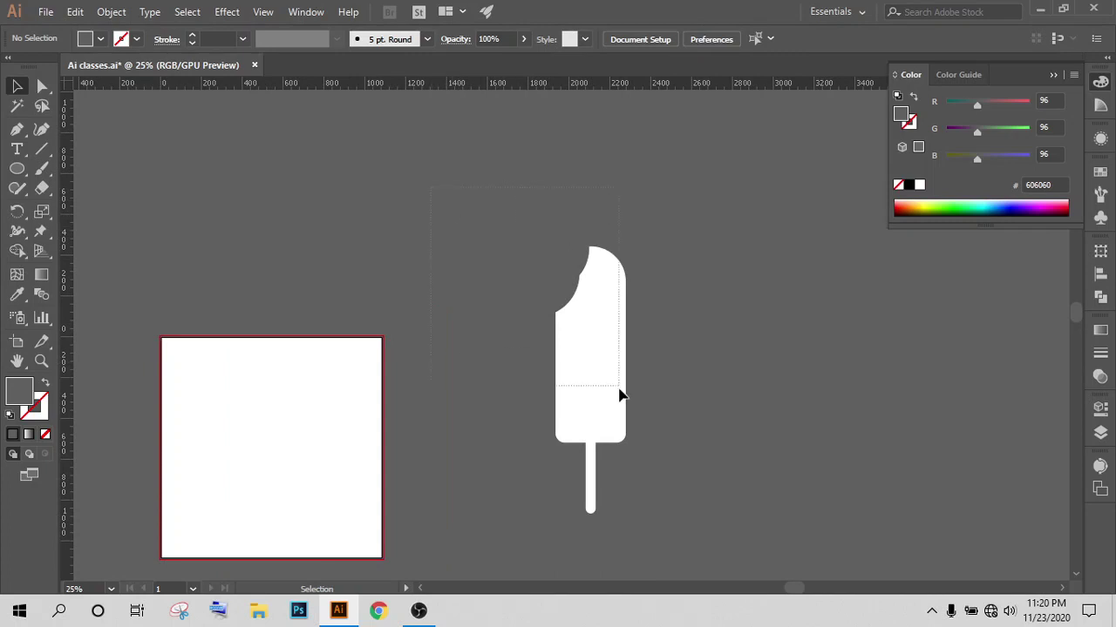
drag(471, 231, 684, 525)
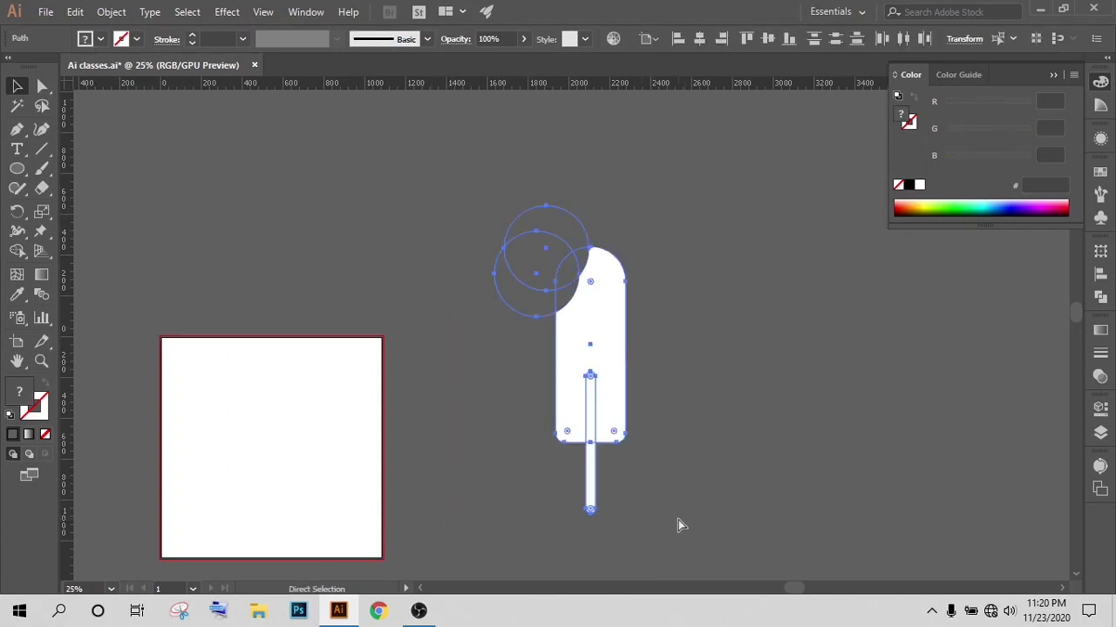
key(ctrl+g)
click(703, 390)
scroll(706, 388, down, 1)
scroll(872, 384, down, 2)
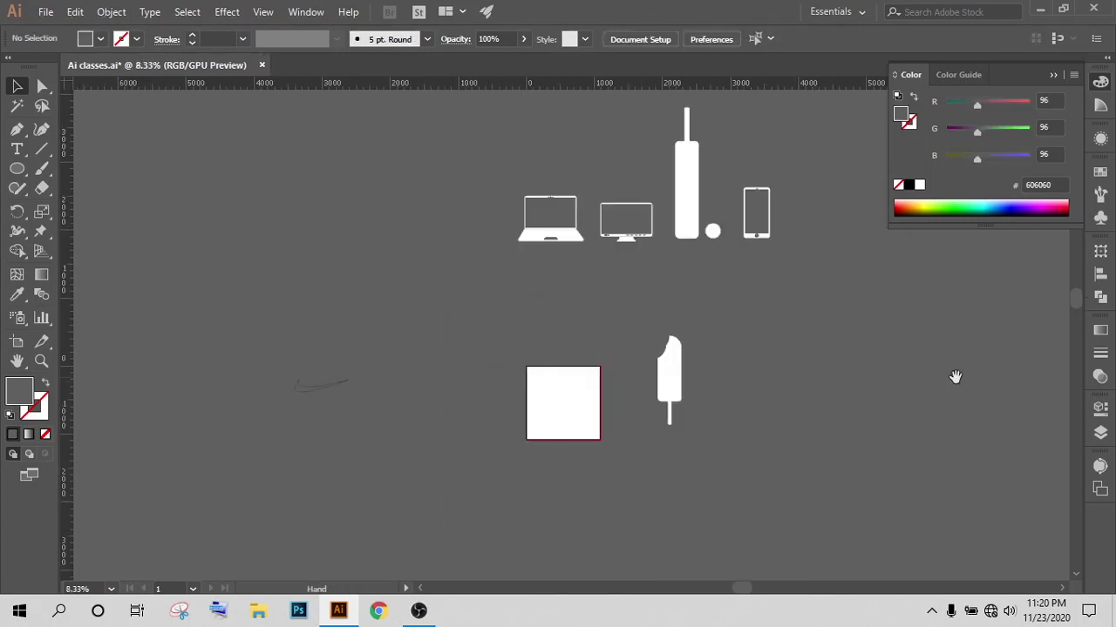
drag(953, 379, 702, 421)
drag(419, 445, 556, 261)
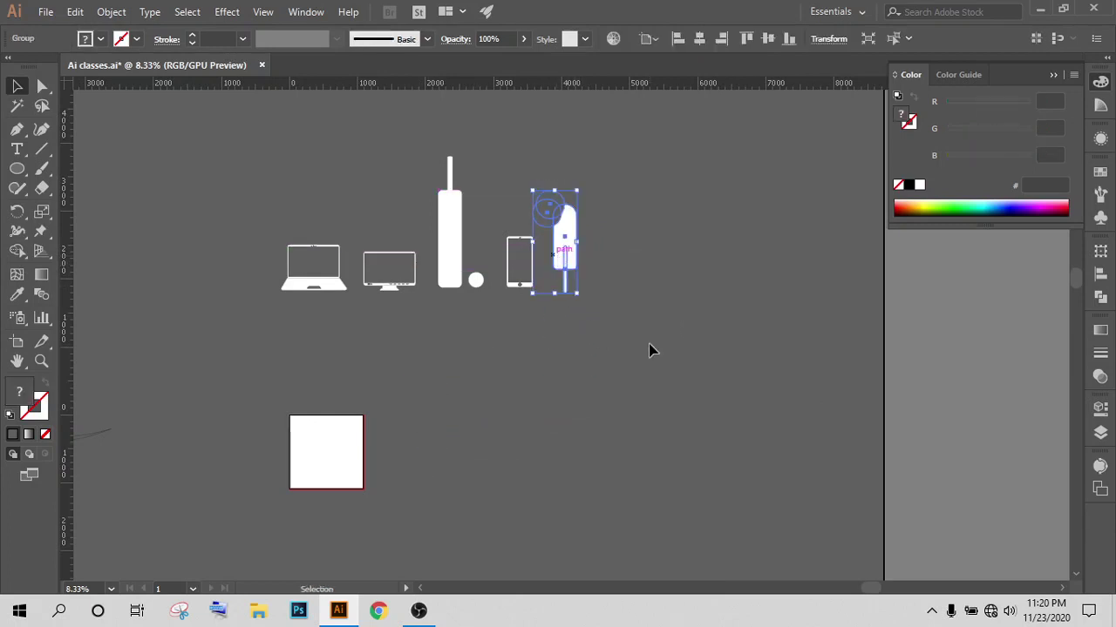
click(650, 350)
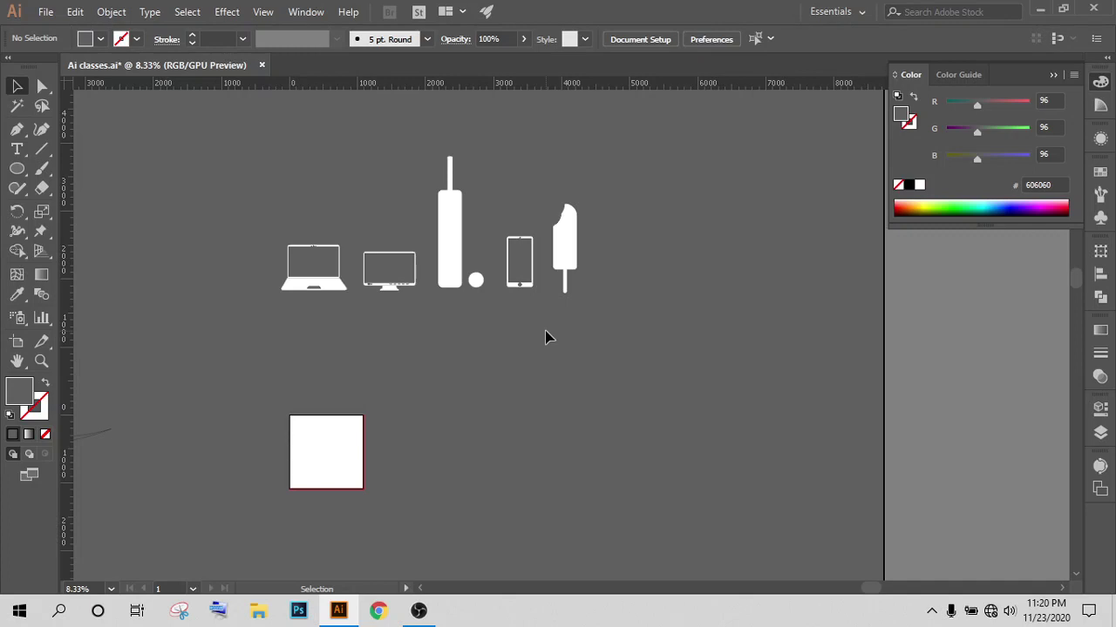
scroll(389, 291, up, 3)
scroll(392, 291, down, 1)
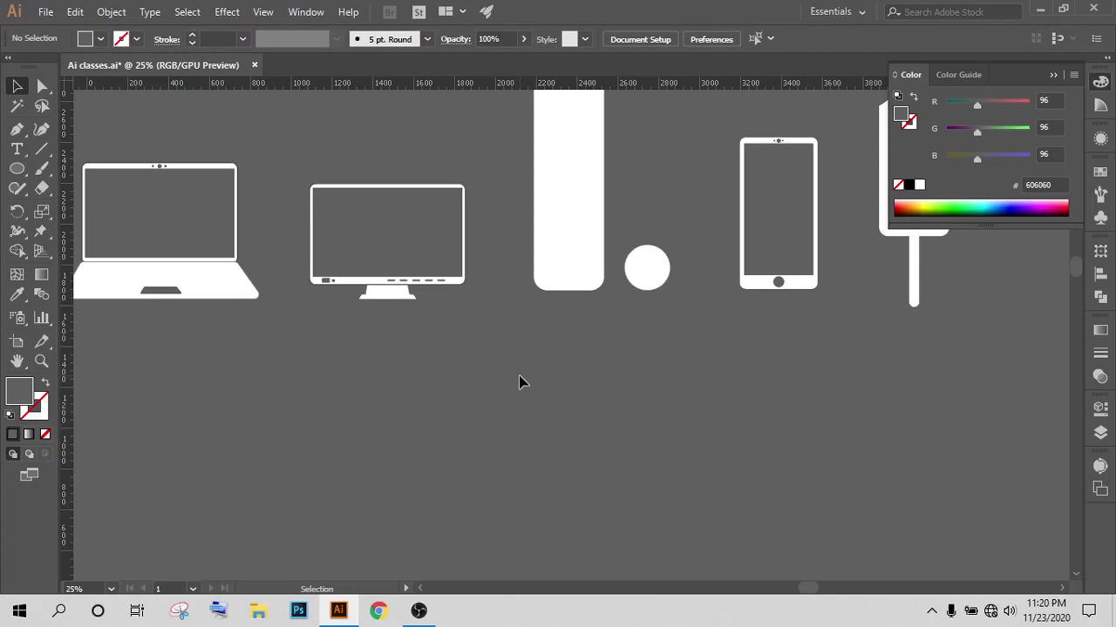
scroll(503, 466, down, 2)
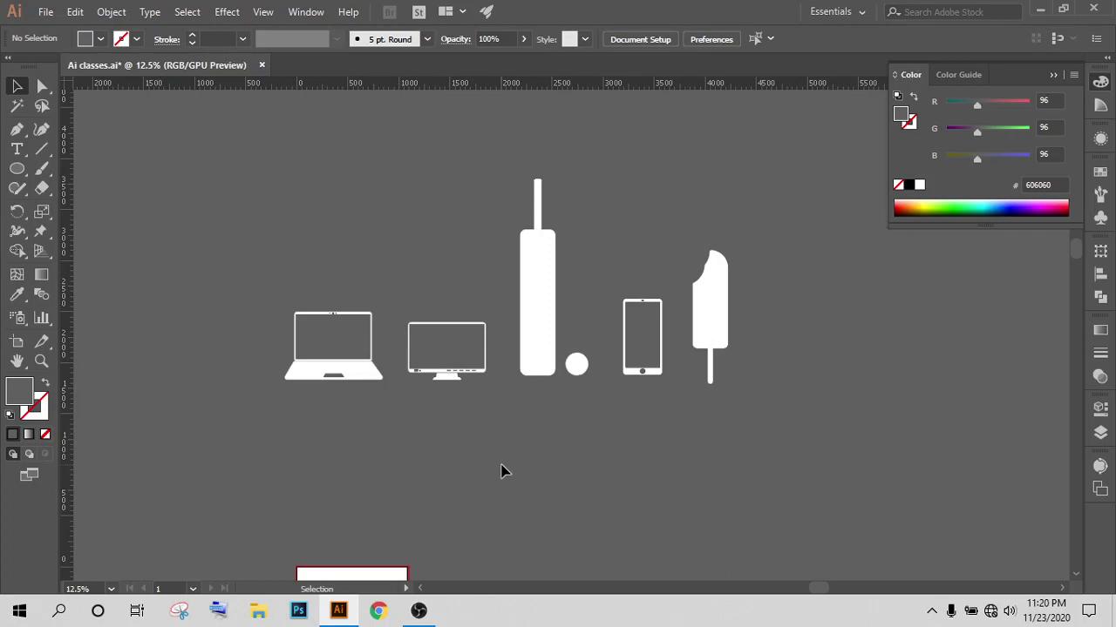
Step: Draw a large white-filled rectangle to the right of the square
scroll(212, 515, down, 3)
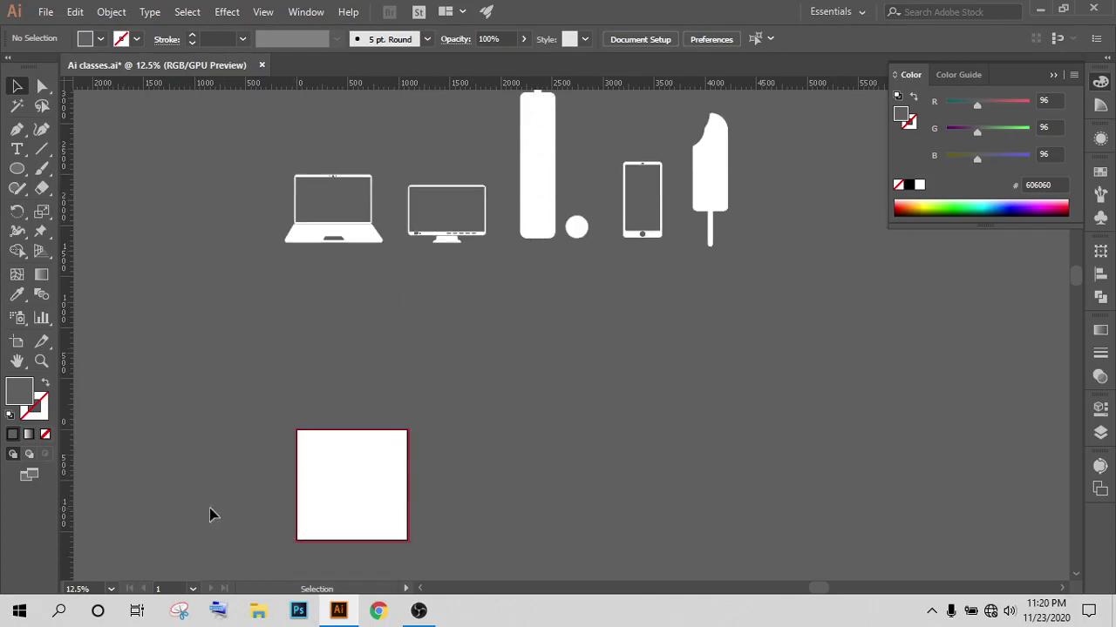
scroll(293, 366, up, 1)
drag(13, 174, 87, 167)
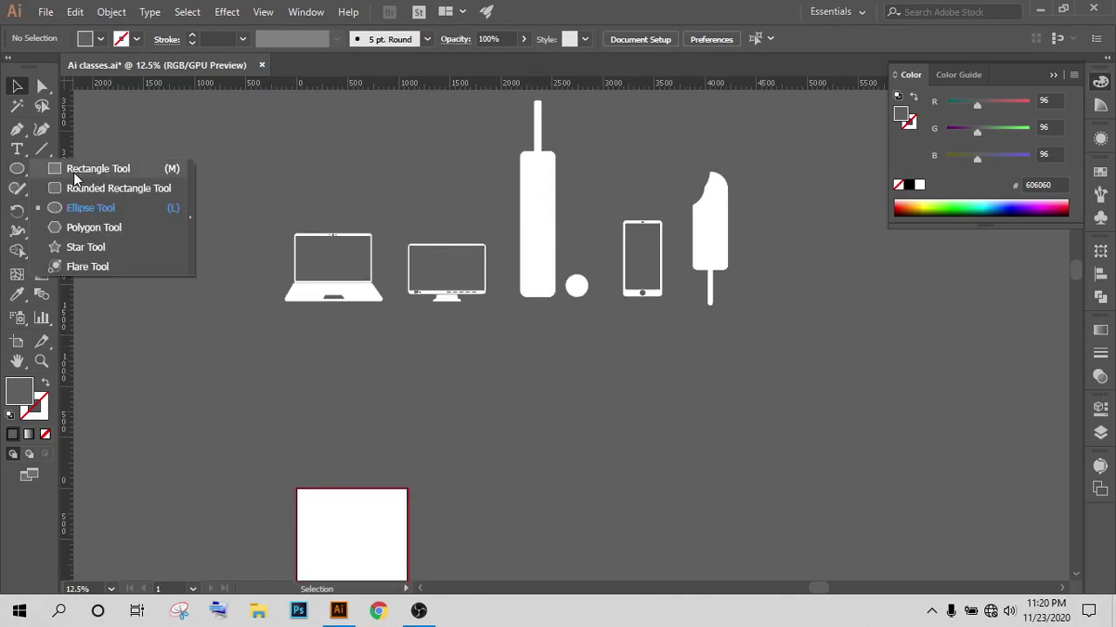
scroll(535, 441, down, 1)
scroll(615, 367, down, 1)
drag(575, 312, 745, 488)
scroll(481, 380, up, 1)
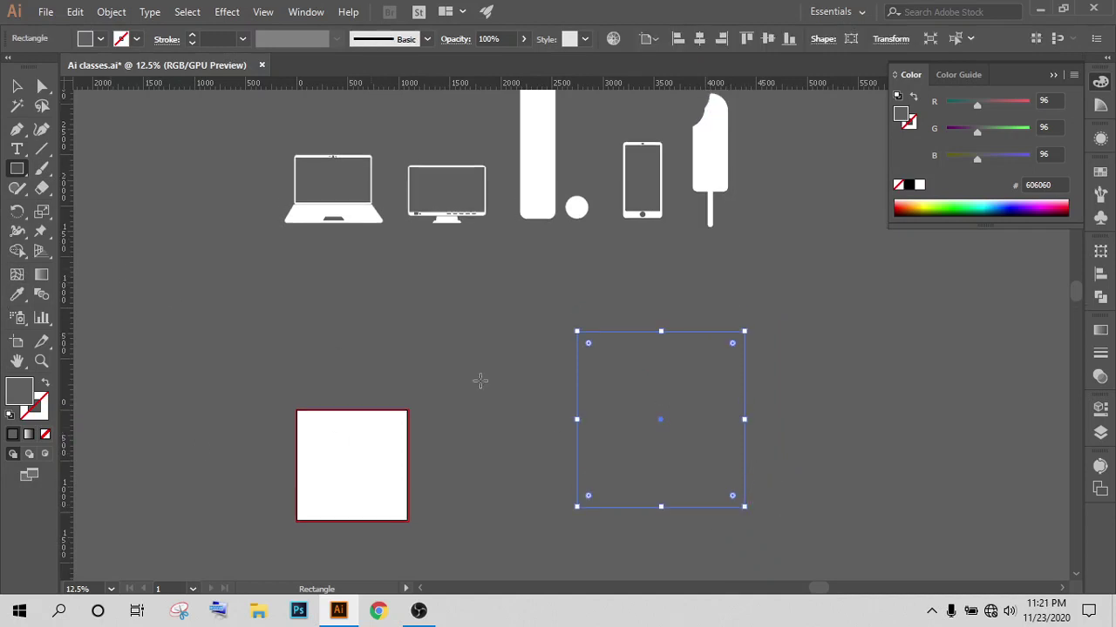
click(919, 185)
click(17, 86)
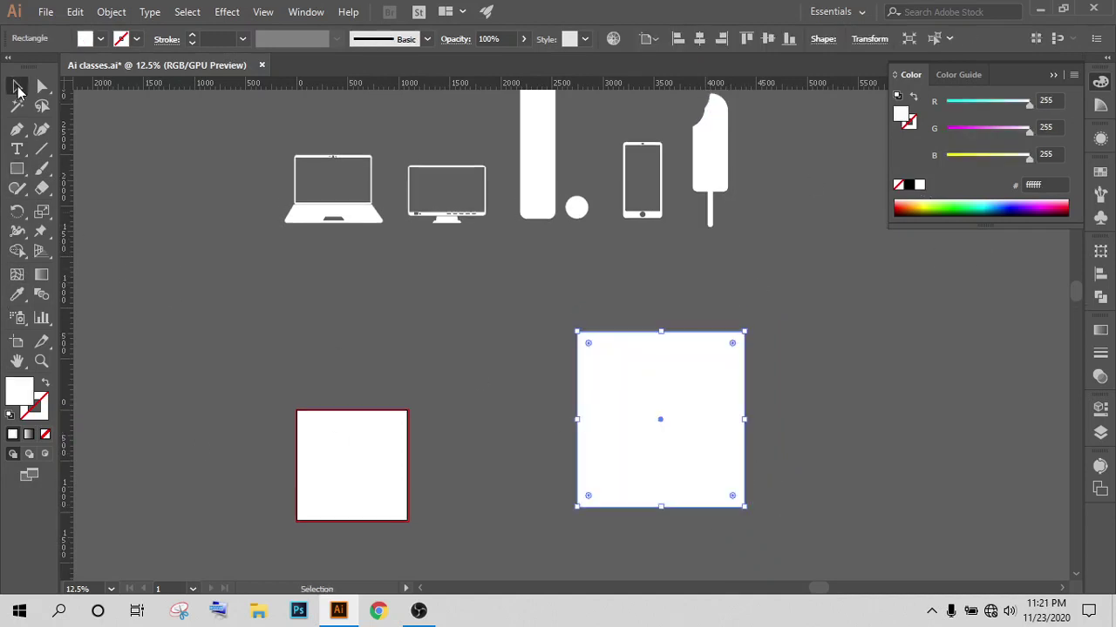
click(97, 210)
Step: Lay an ellipse as wide as the rectangle across its top edge
drag(17, 168, 79, 190)
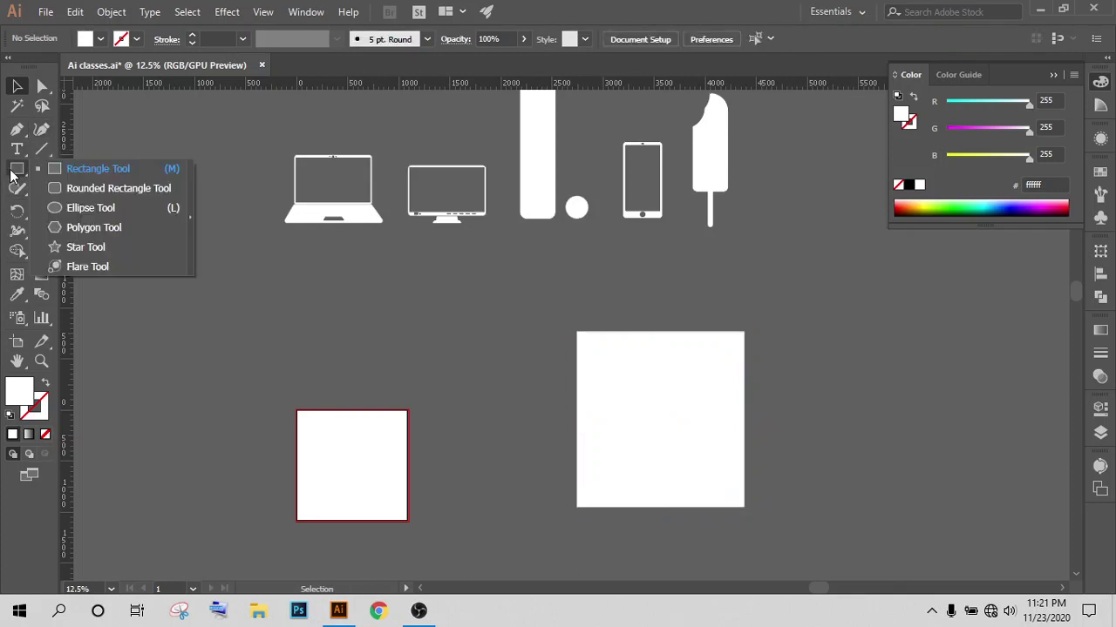
click(82, 208)
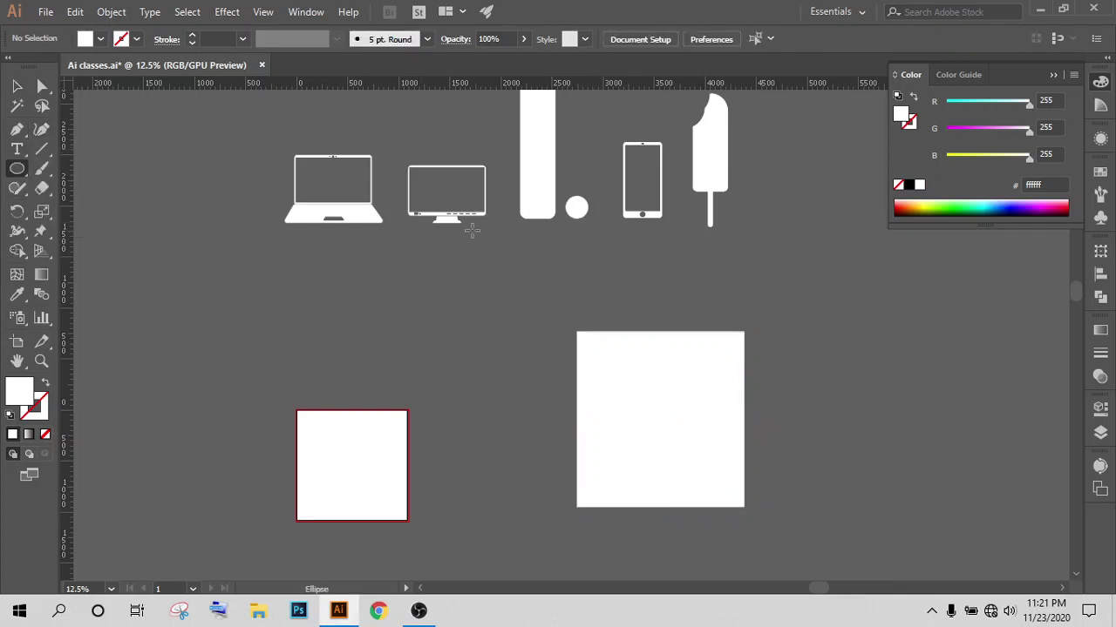
scroll(620, 358, up, 1)
scroll(602, 348, up, 2)
drag(574, 347, 746, 424)
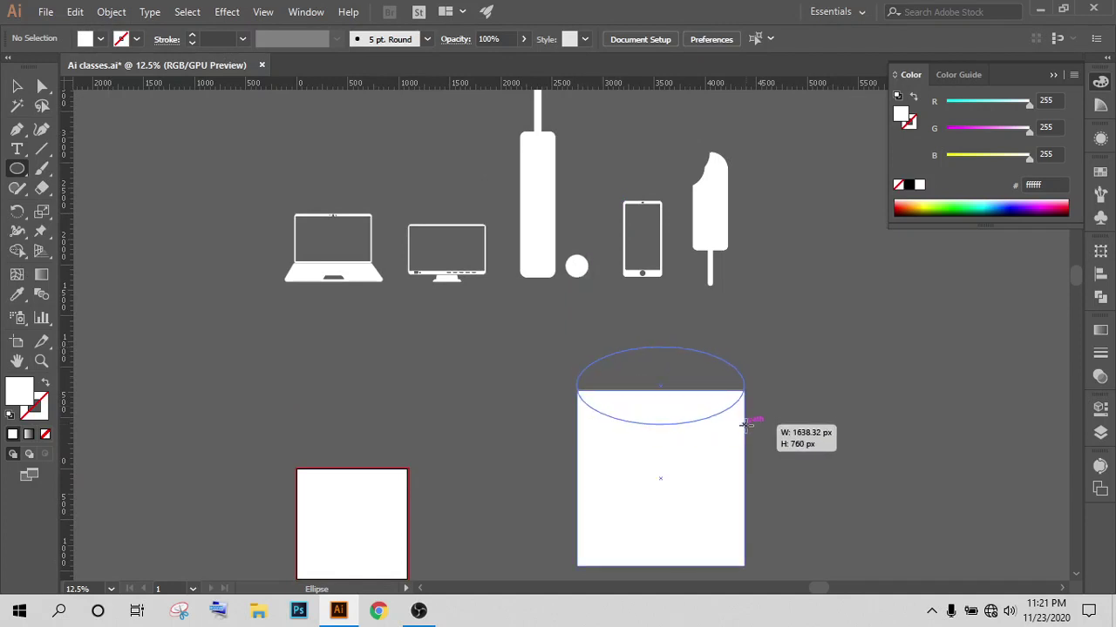
drag(746, 424, 746, 424)
key(v)
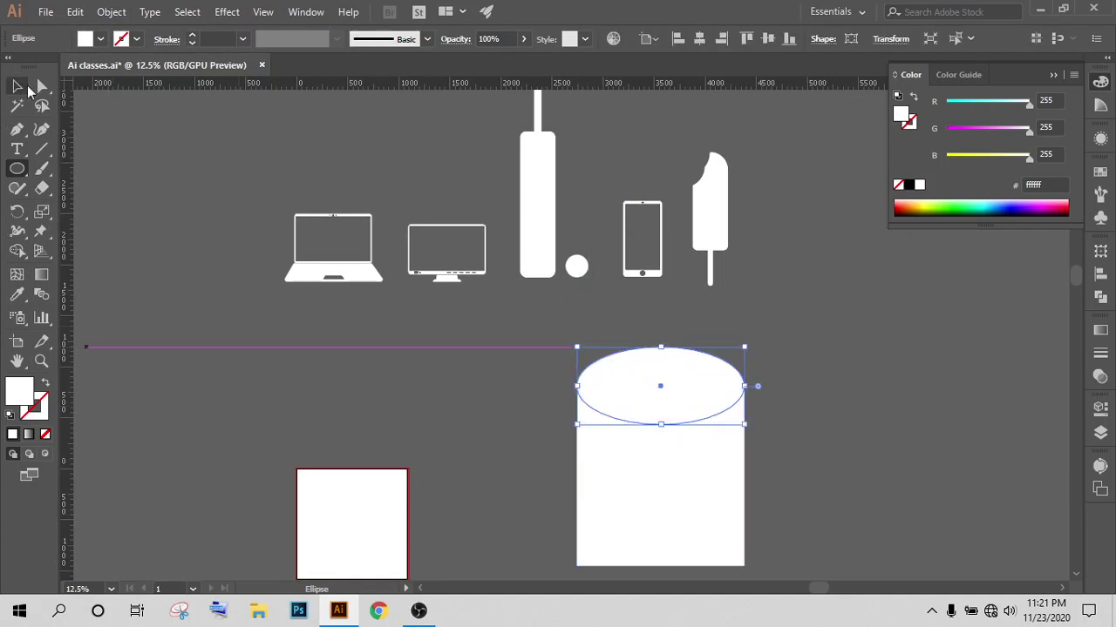
scroll(799, 383, down, 4)
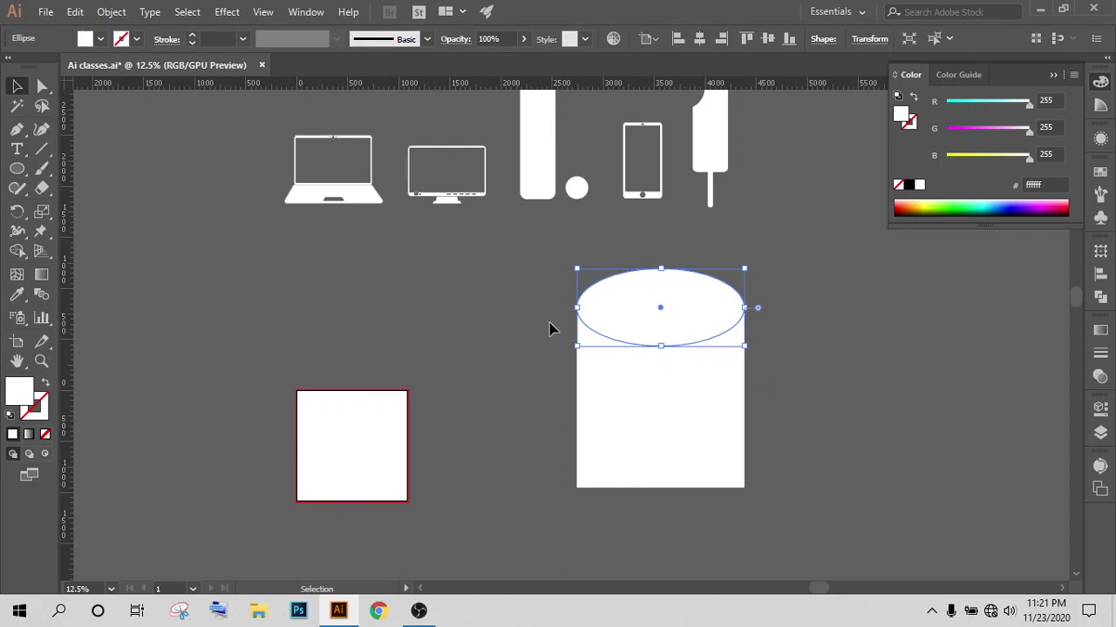
Step: Give the ellipse a black outline and nudge the top ellipse down two steps
click(9, 416)
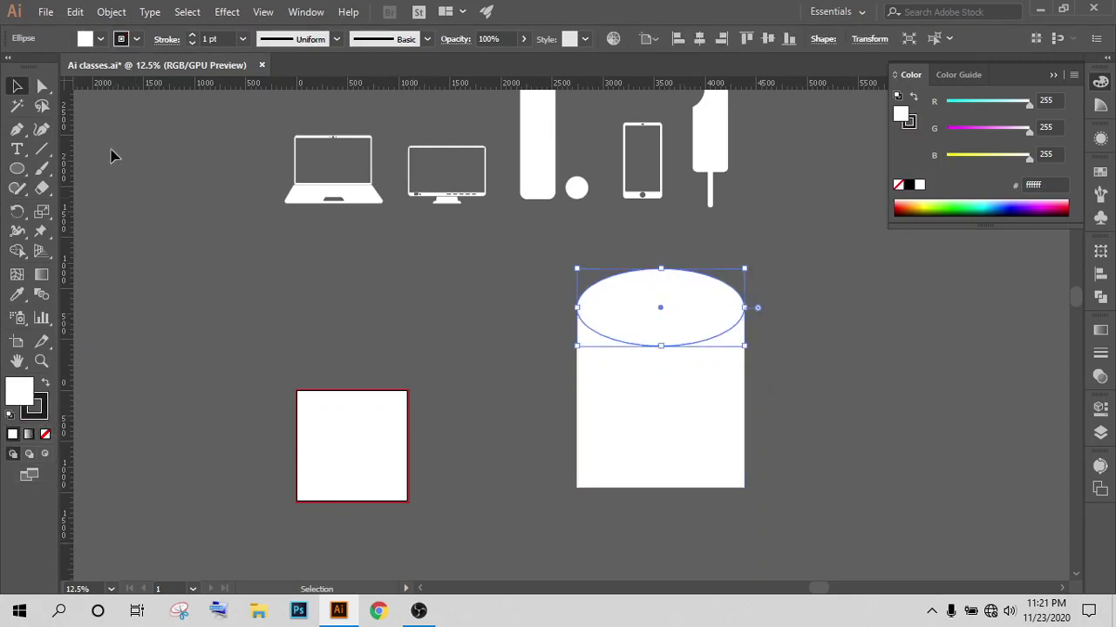
scroll(222, 39, up, 1)
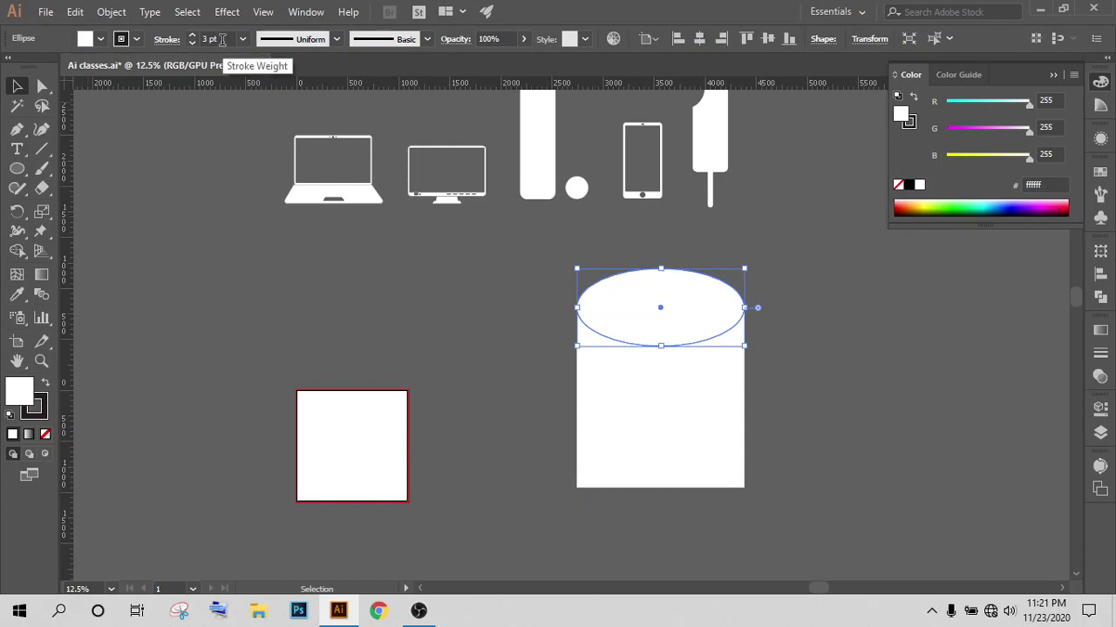
click(881, 306)
scroll(731, 383, up, 2)
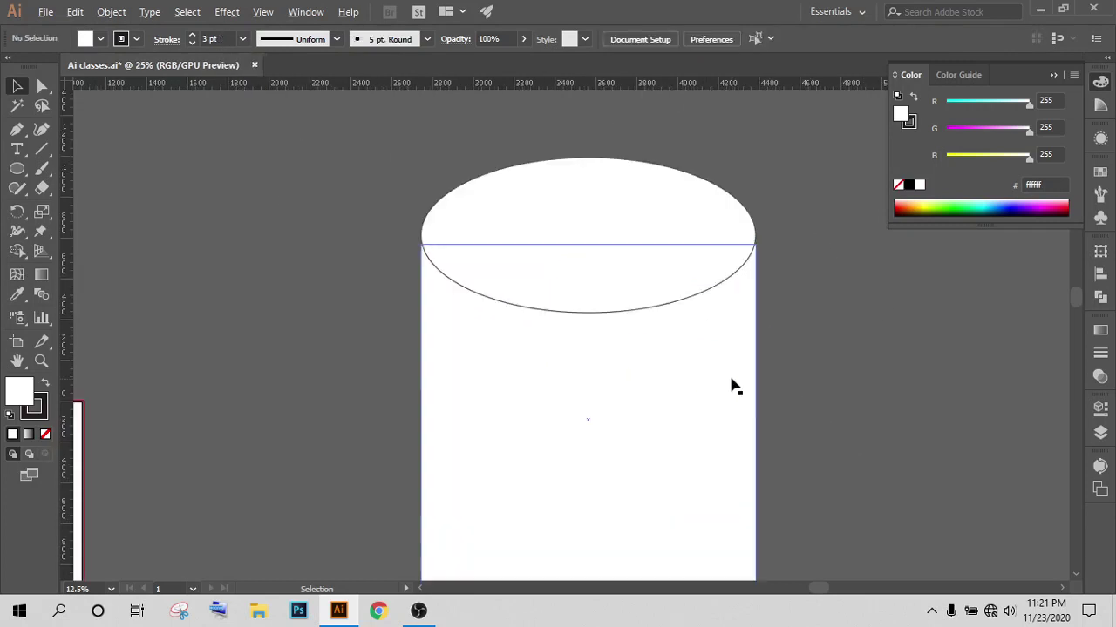
click(585, 249)
key(Down)
key(Down)
key(Down)
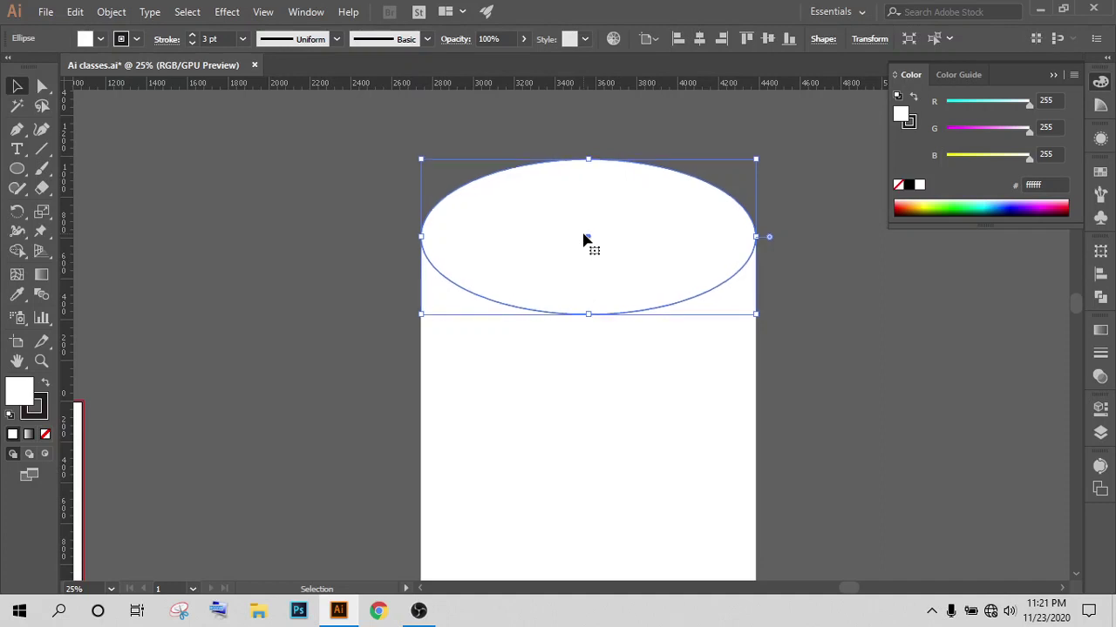
key(Down)
key(Down)
key(Down)
key(Down)
key(Down)
key(Down)
key(Down)
key(Down)
key(Down)
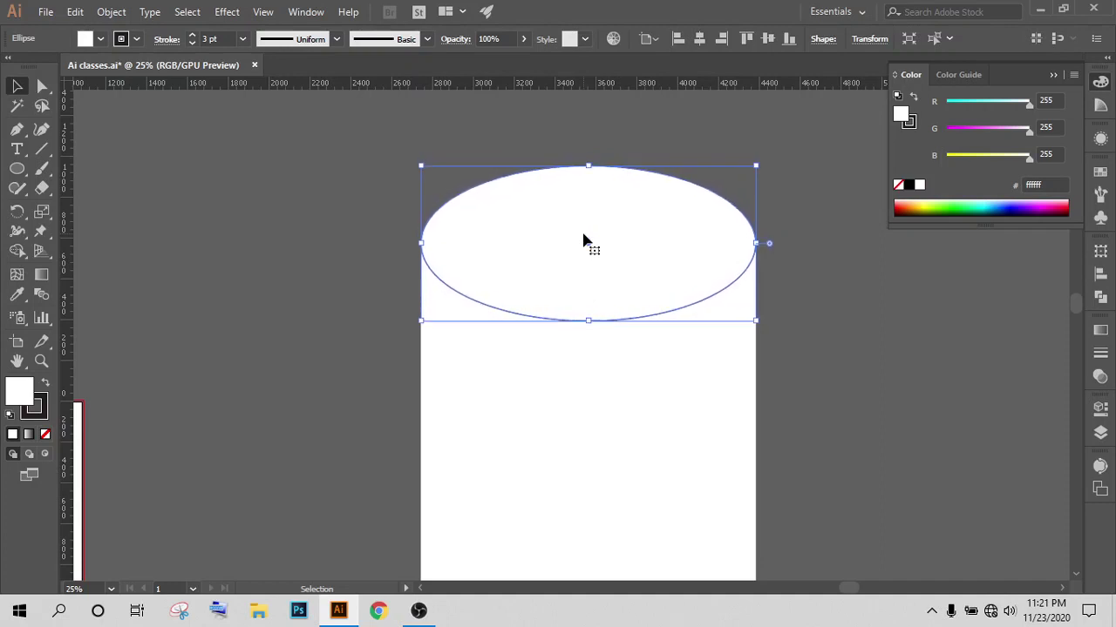
click(811, 330)
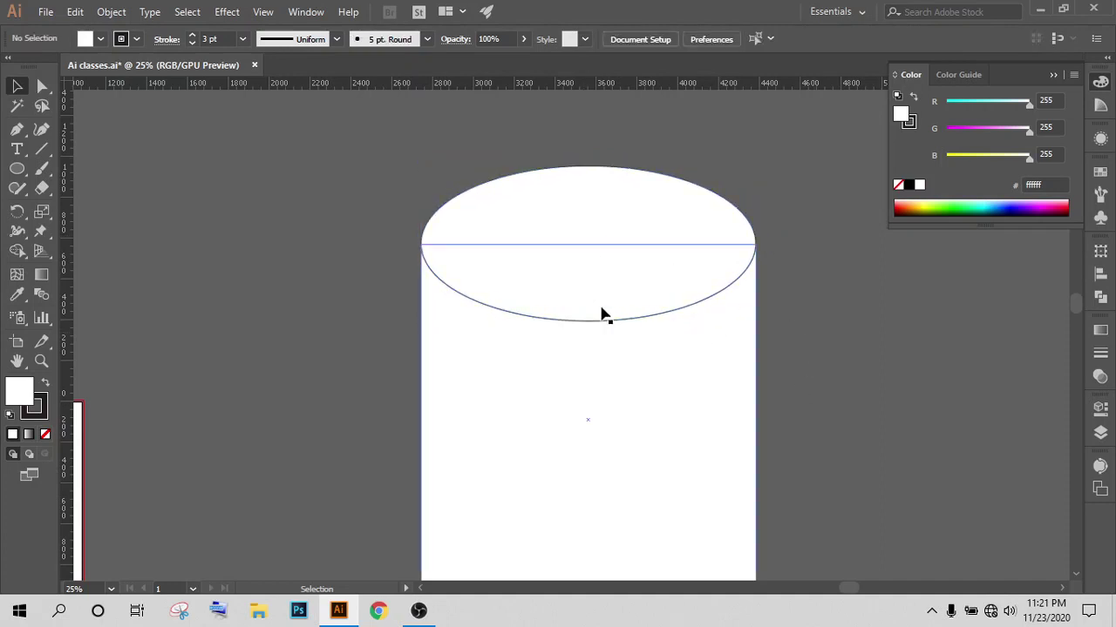
click(651, 285)
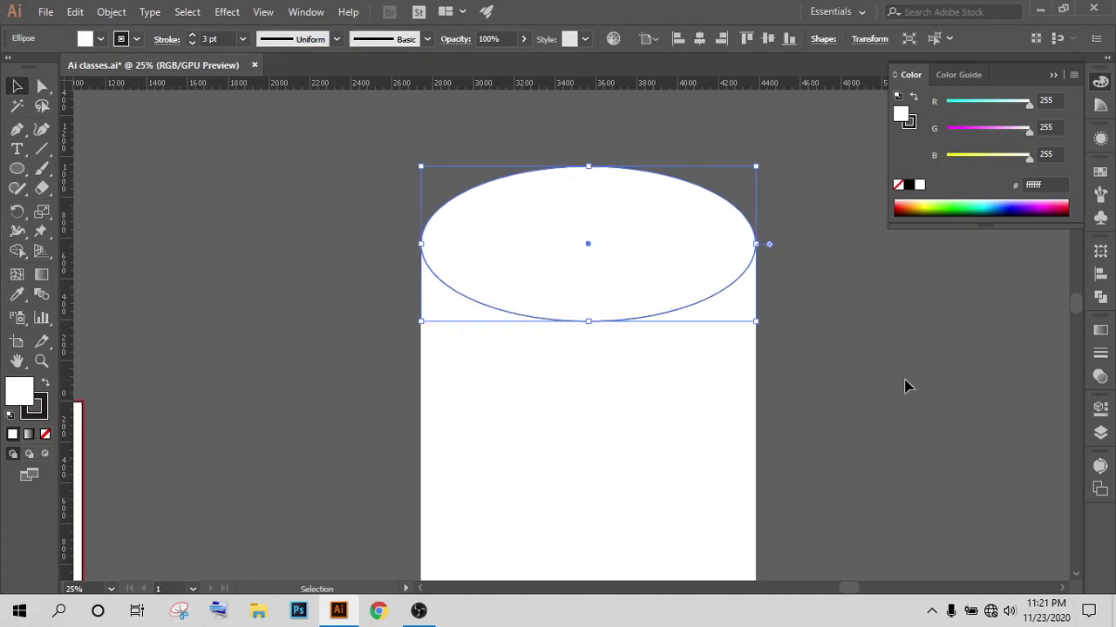
click(906, 386)
scroll(863, 389, down, 4)
scroll(858, 388, up, 1)
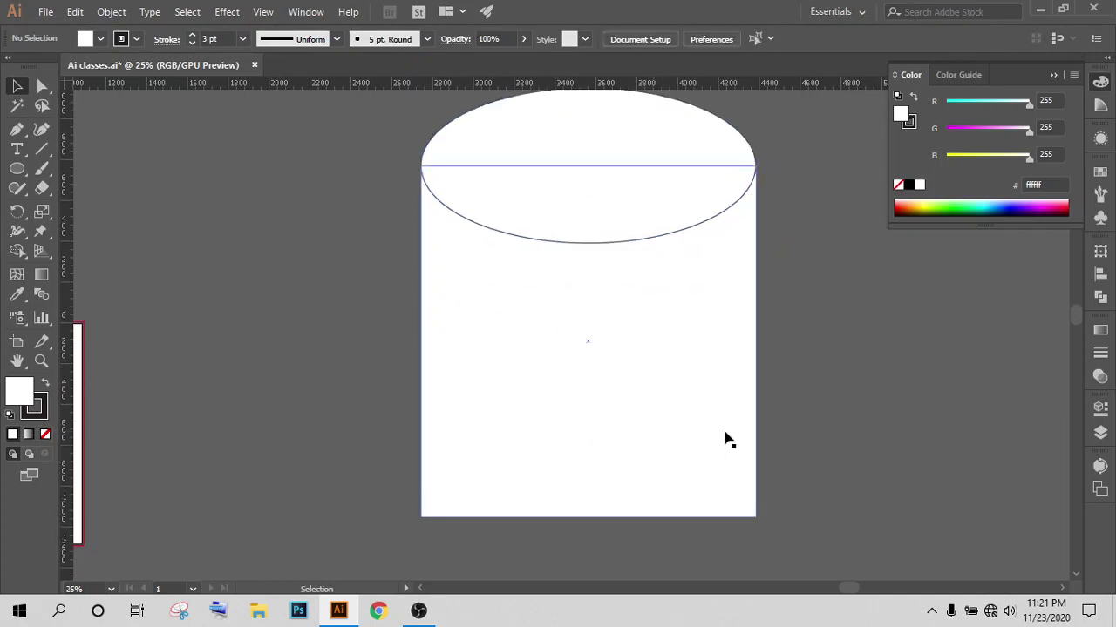
Step: Copy the top ellipse down to the bottom of the cylinder
drag(617, 190, 619, 534)
scroll(700, 511, down, 1)
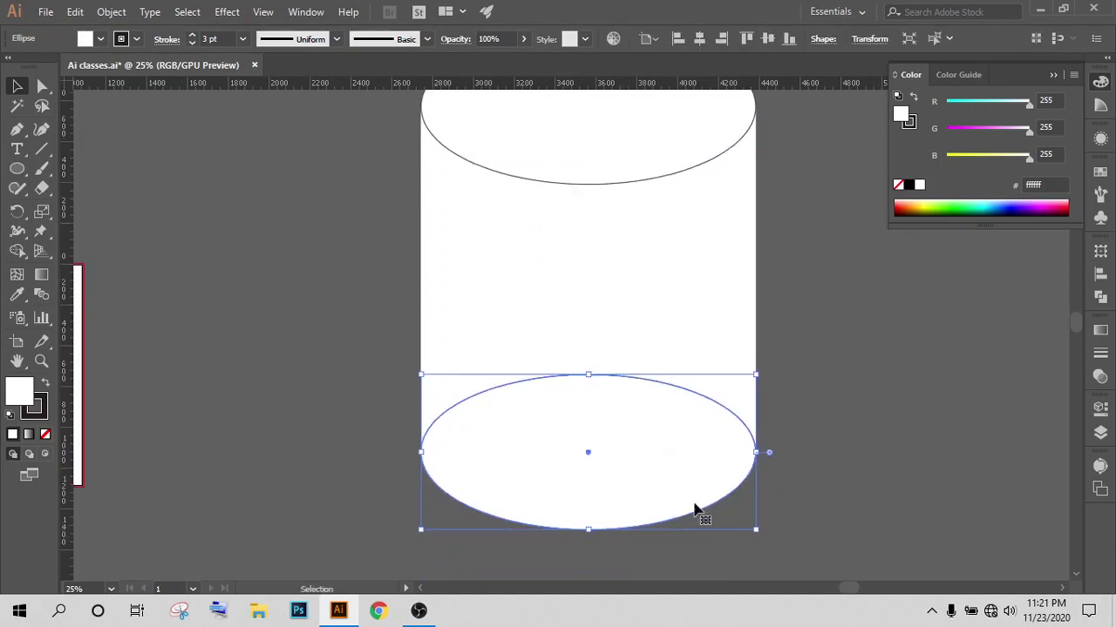
click(877, 453)
scroll(877, 459, up, 1)
Step: Send the bottom ellipse behind the cylinder's body rectangle
click(546, 488)
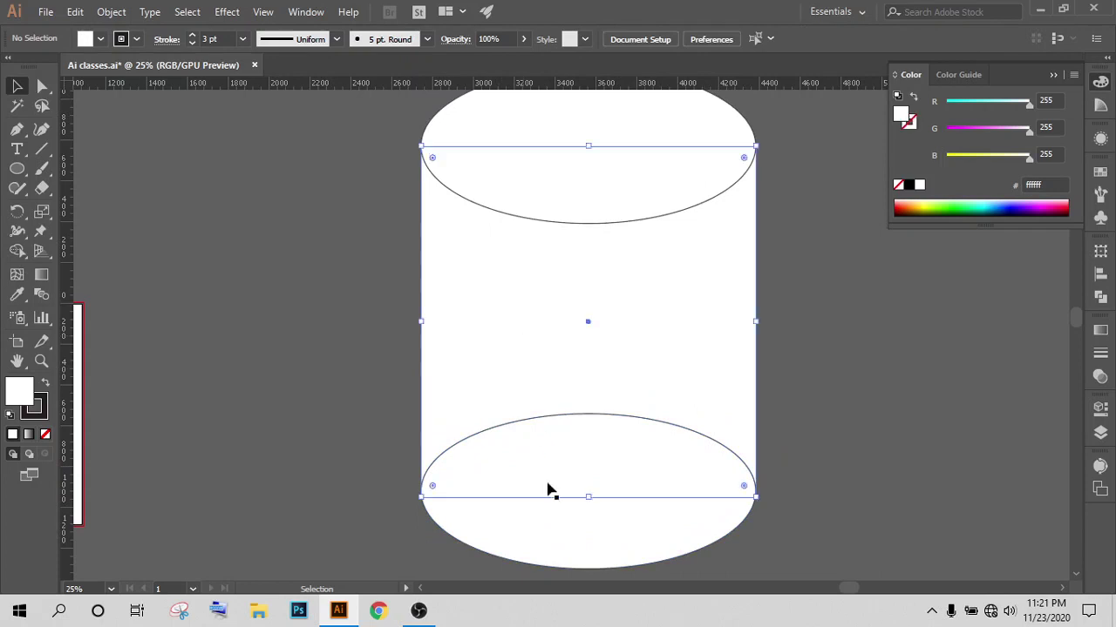
click(765, 466)
click(608, 536)
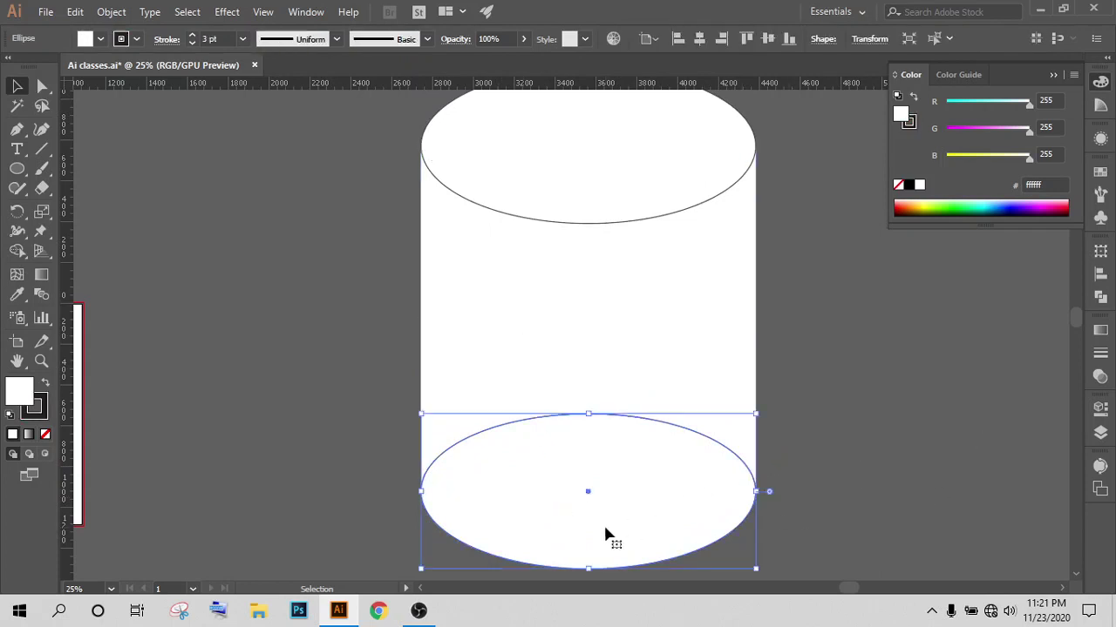
key(ctrl)
click(780, 377)
scroll(983, 439, down, 1)
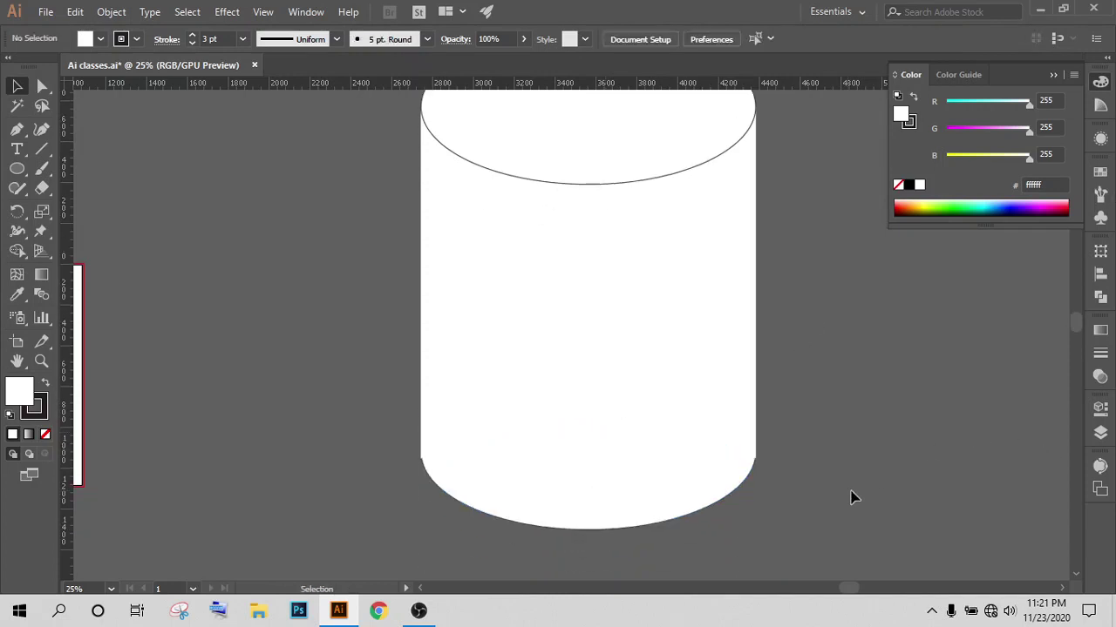
click(719, 457)
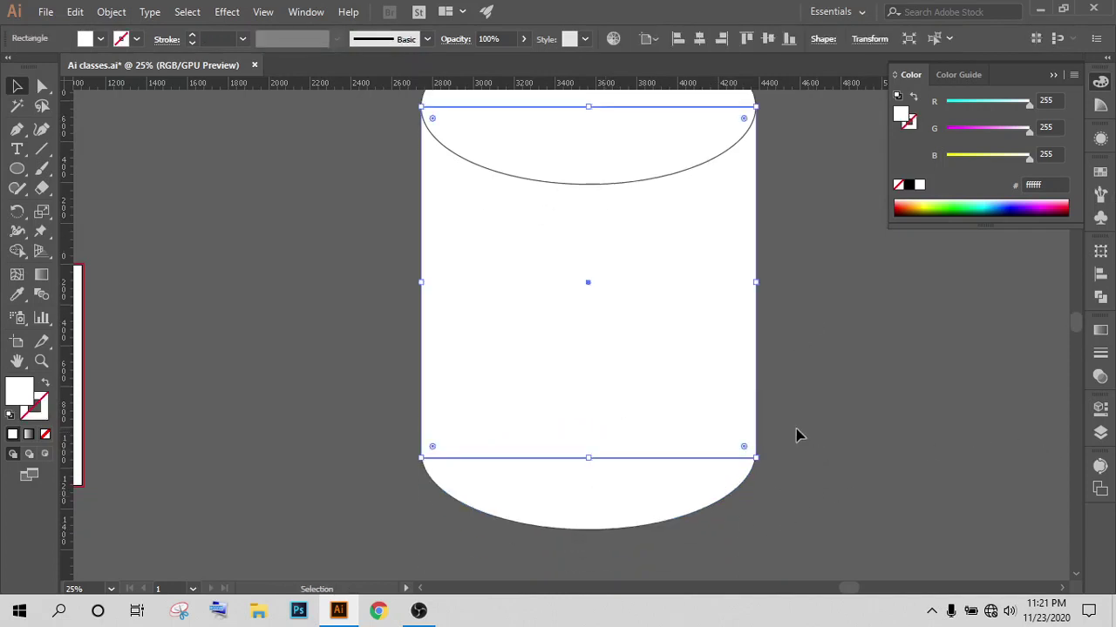
click(726, 500)
key(ctrl+shift+bracketleft)
click(896, 473)
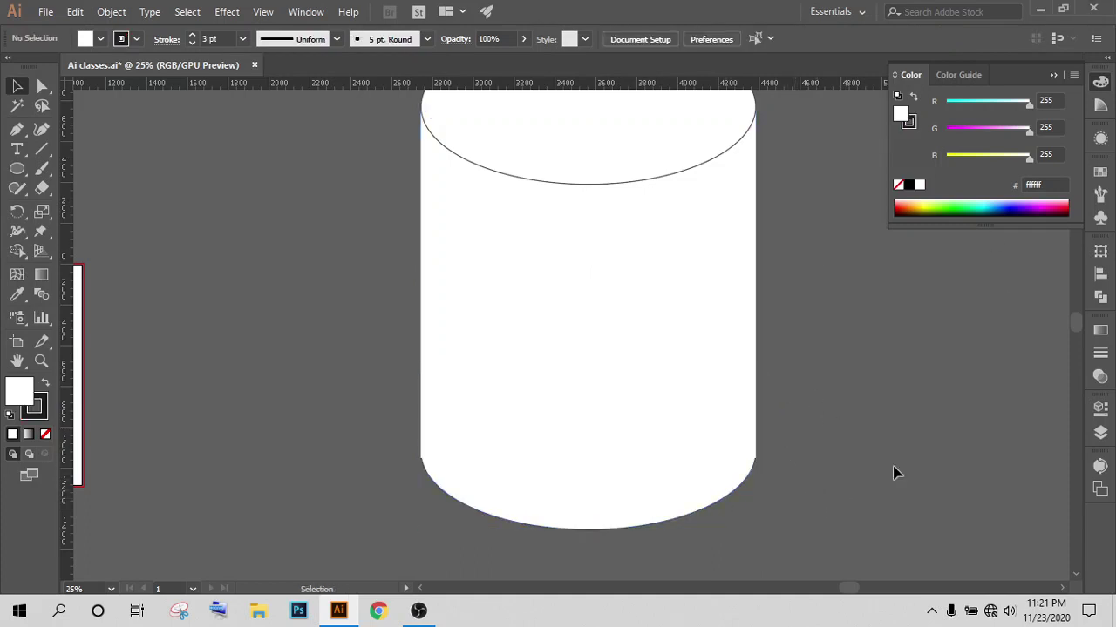
Step: Zoom around and check the bottom ellipse's placement on the cylinder
scroll(398, 426, up, 1)
scroll(486, 531, up, 1)
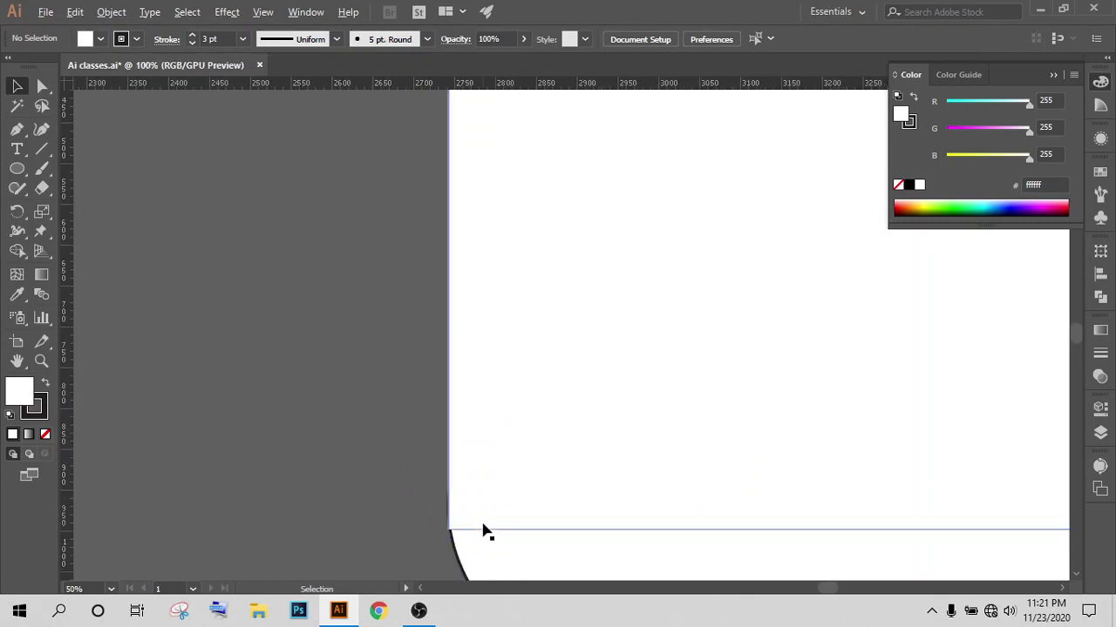
scroll(398, 514, up, 1)
scroll(464, 426, up, 1)
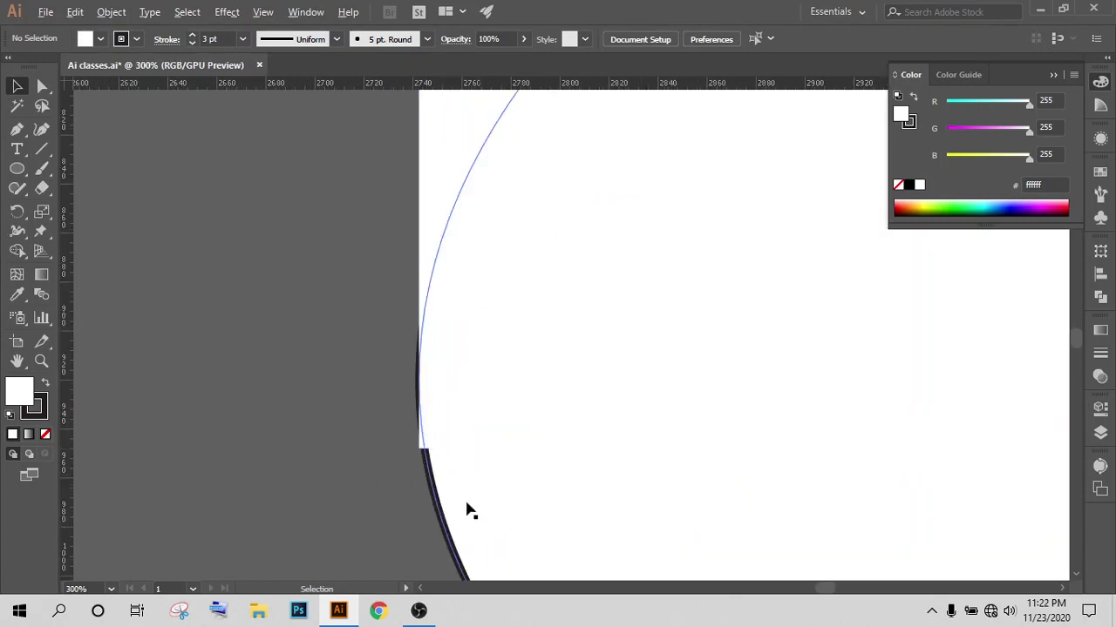
scroll(465, 510, up, 1)
scroll(404, 442, down, 1)
scroll(404, 442, down, 1)
scroll(404, 443, down, 3)
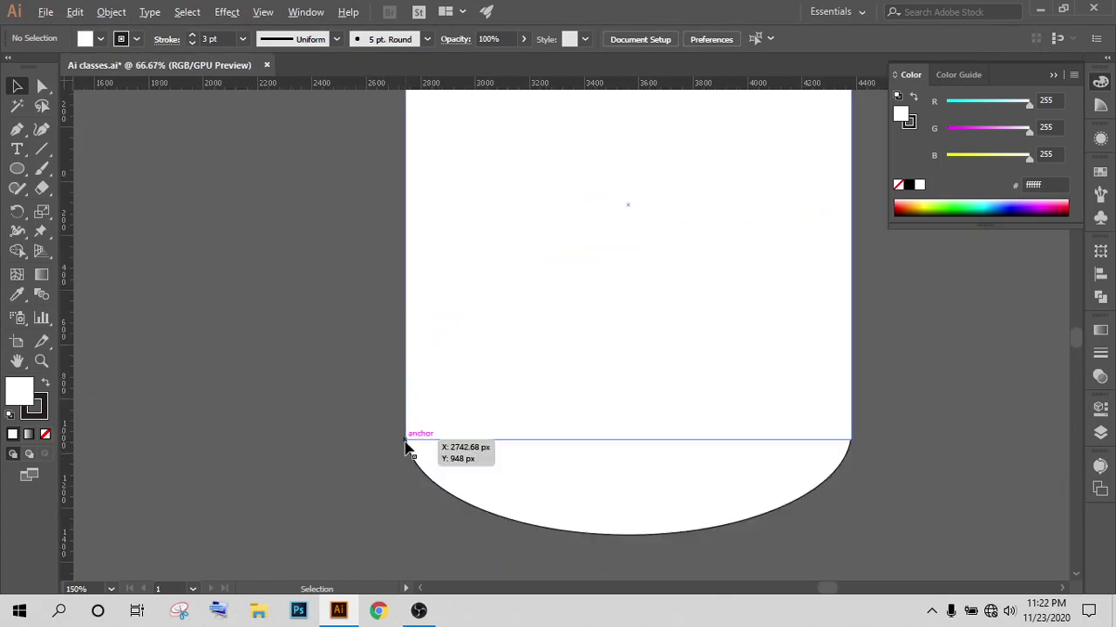
click(755, 501)
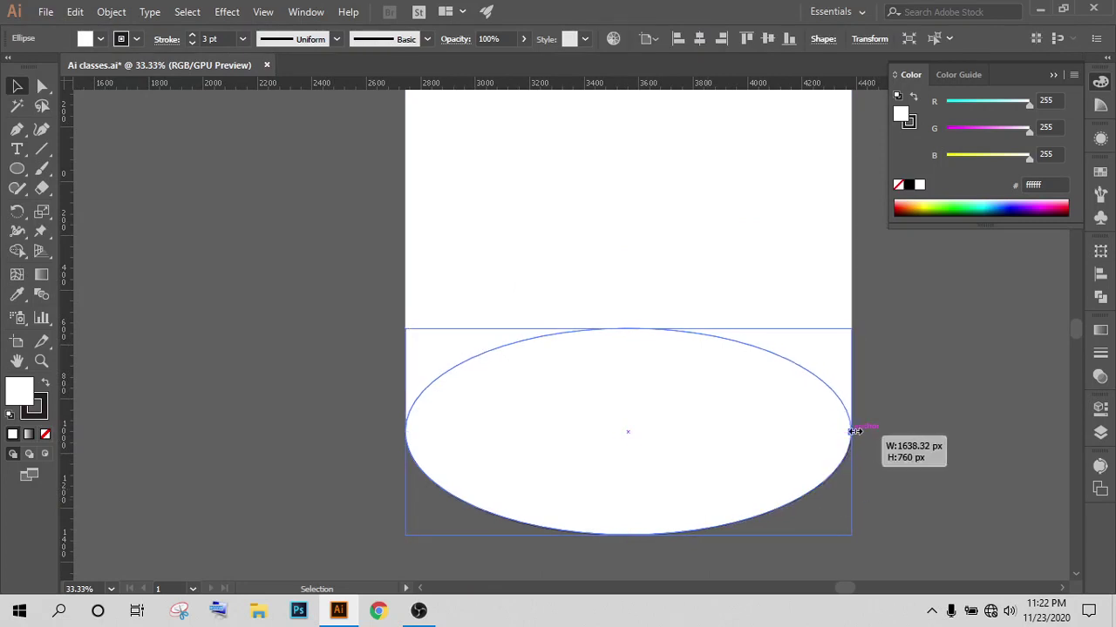
click(922, 484)
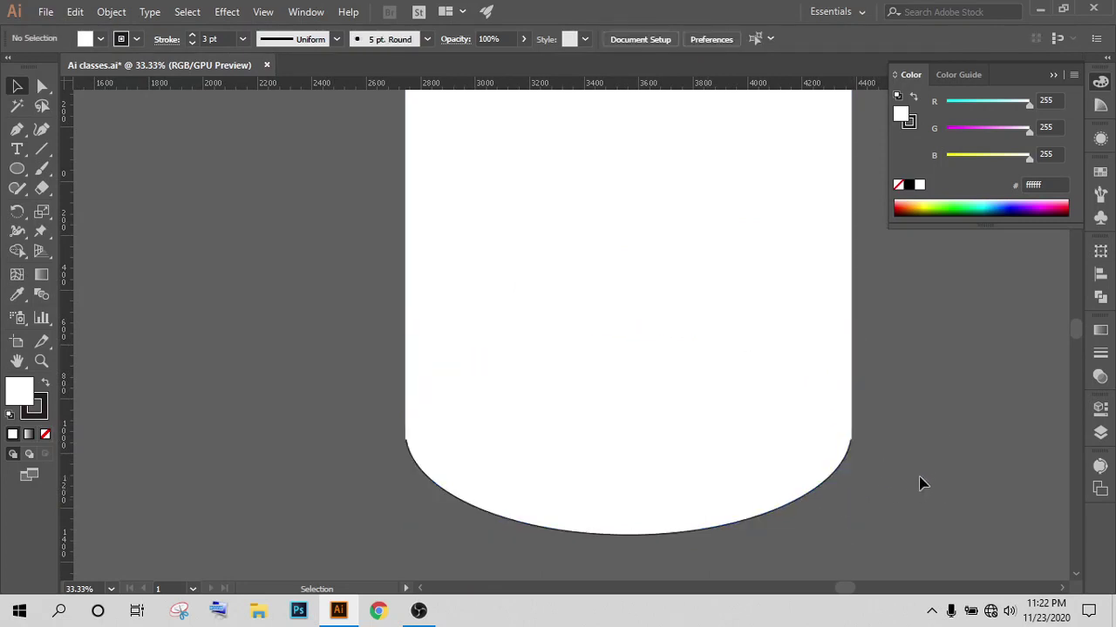
click(485, 448)
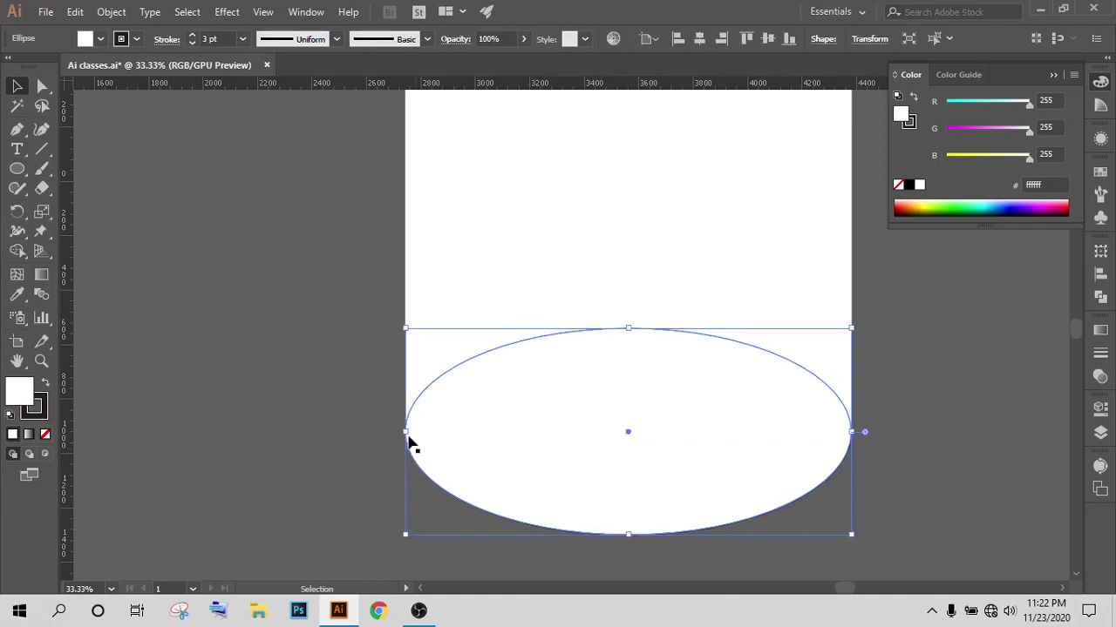
click(955, 401)
Step: Centre the cylinder in view and nudge its bottom ellipse up one step
scroll(946, 448, down, 2)
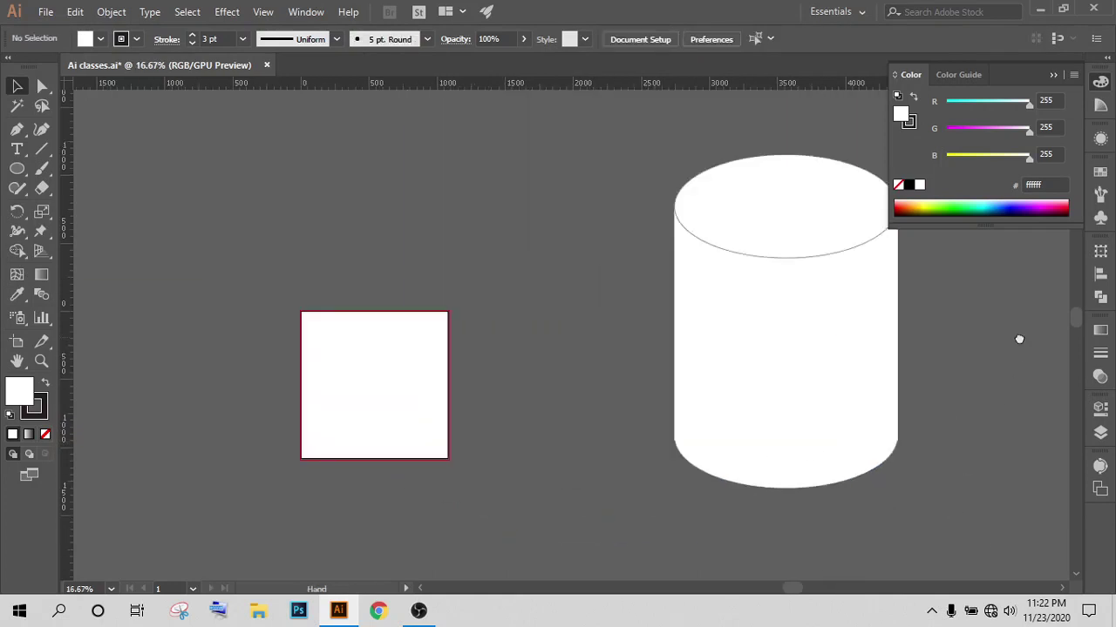
drag(1018, 334, 812, 336)
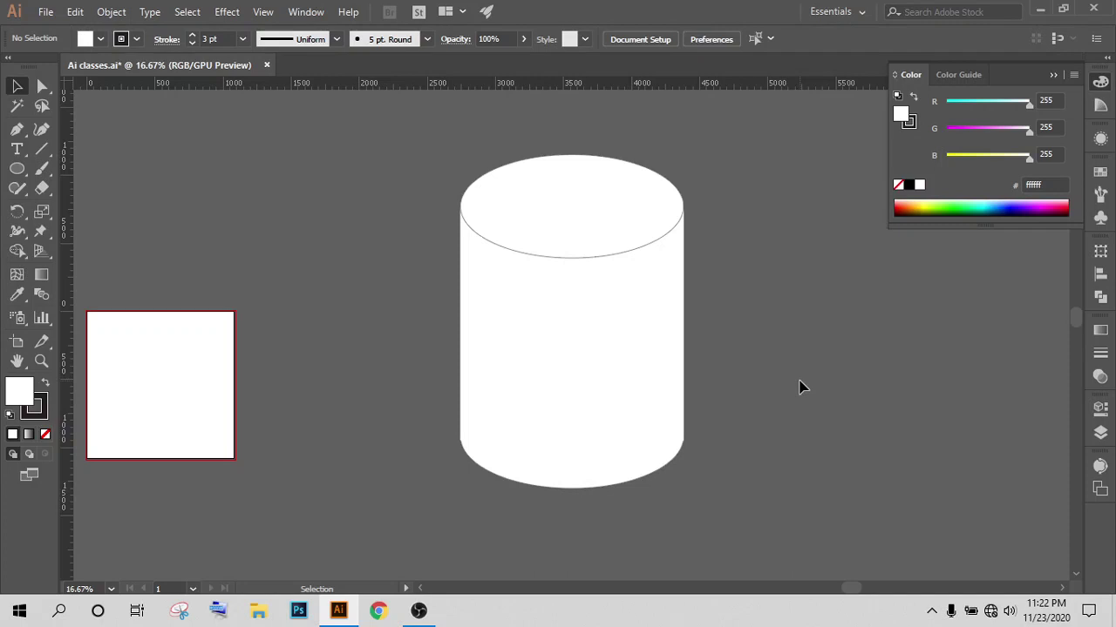
click(635, 464)
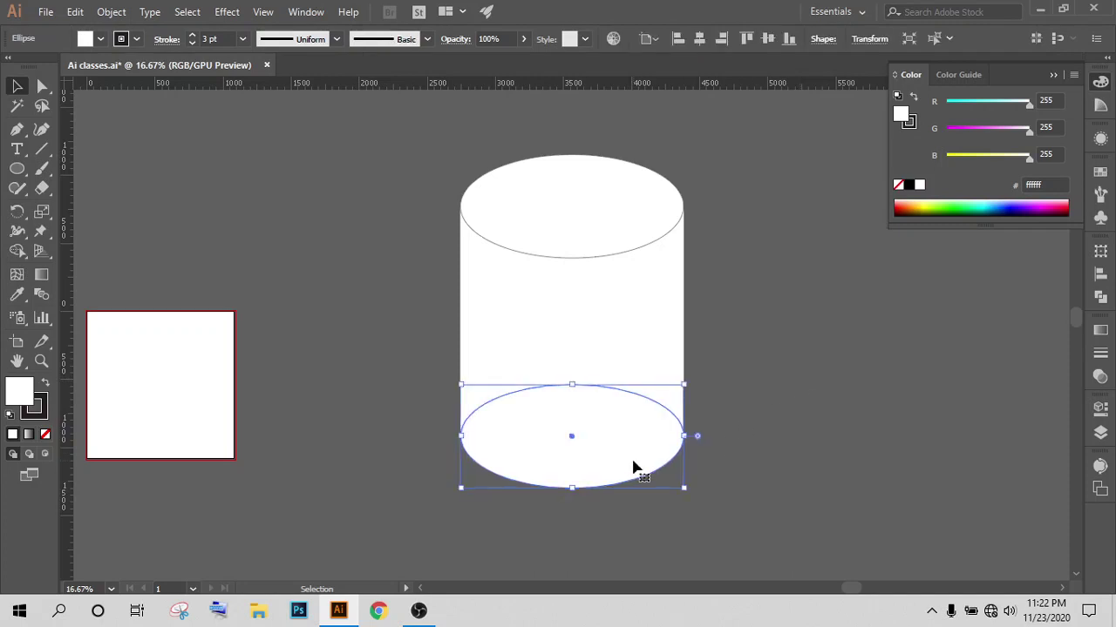
key(Up)
key(Up)
key(Up)
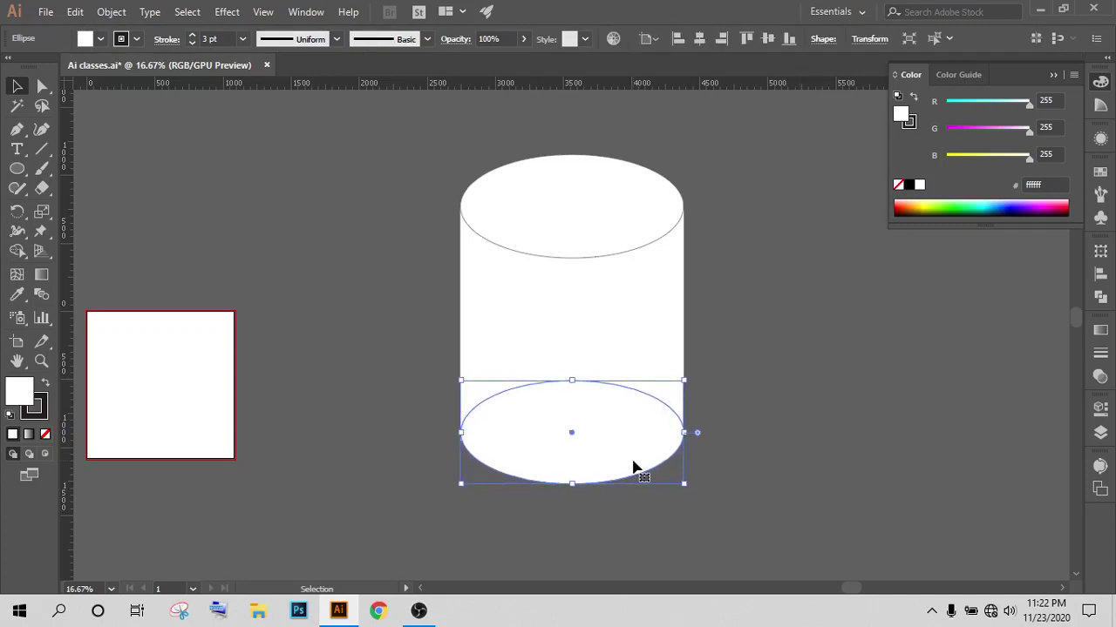
click(795, 330)
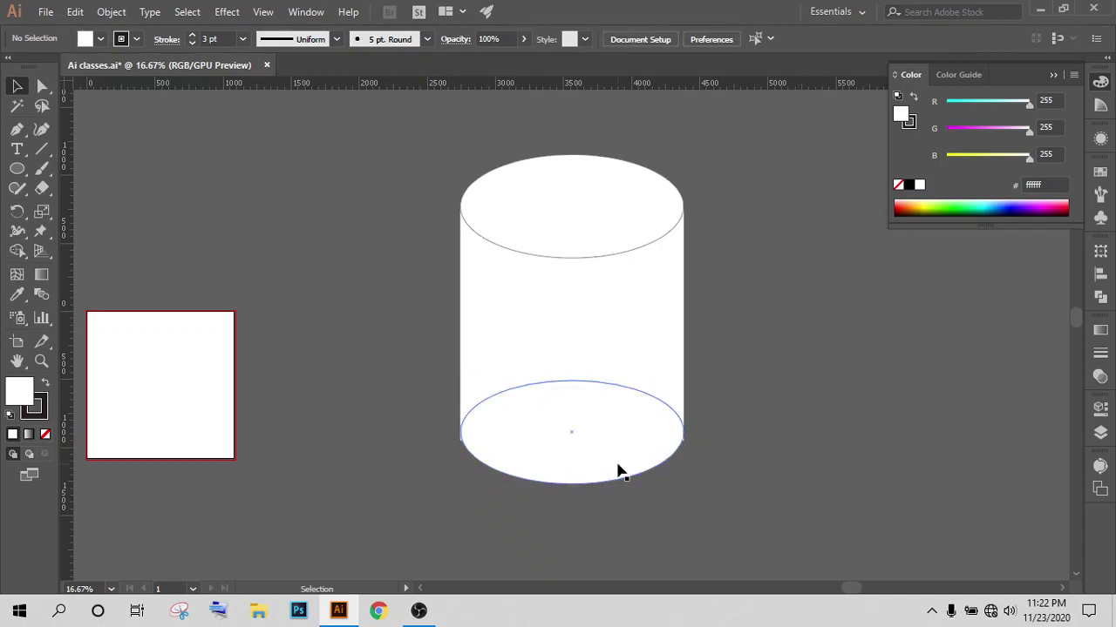
scroll(586, 455, up, 2)
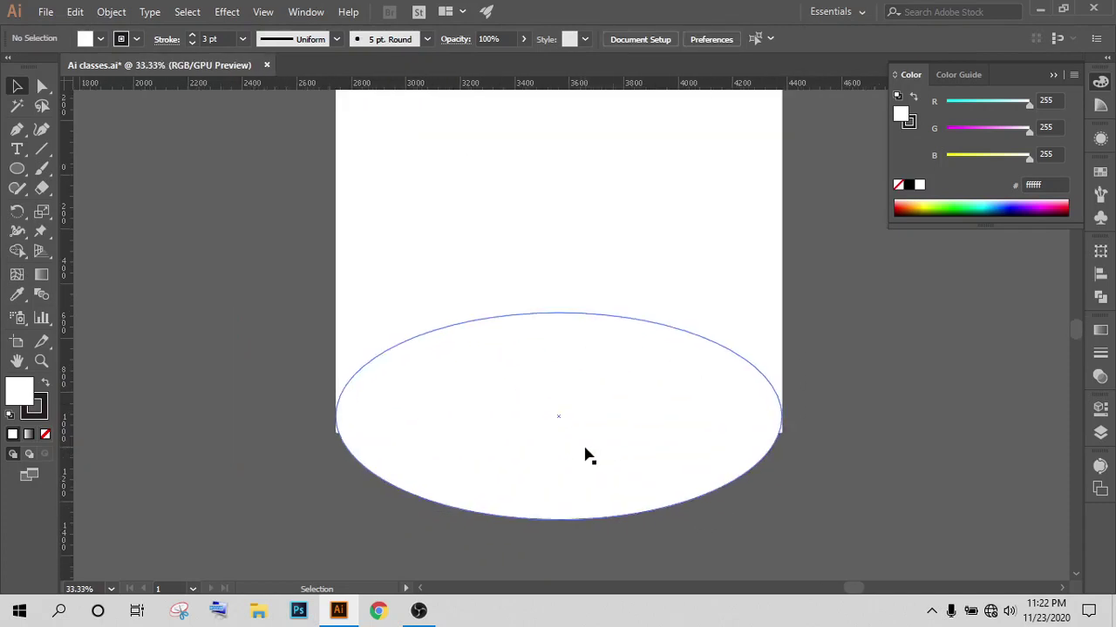
Step: Move the bottom ellipse up, flatten it, and match its width to the body's sides
drag(585, 454, 586, 433)
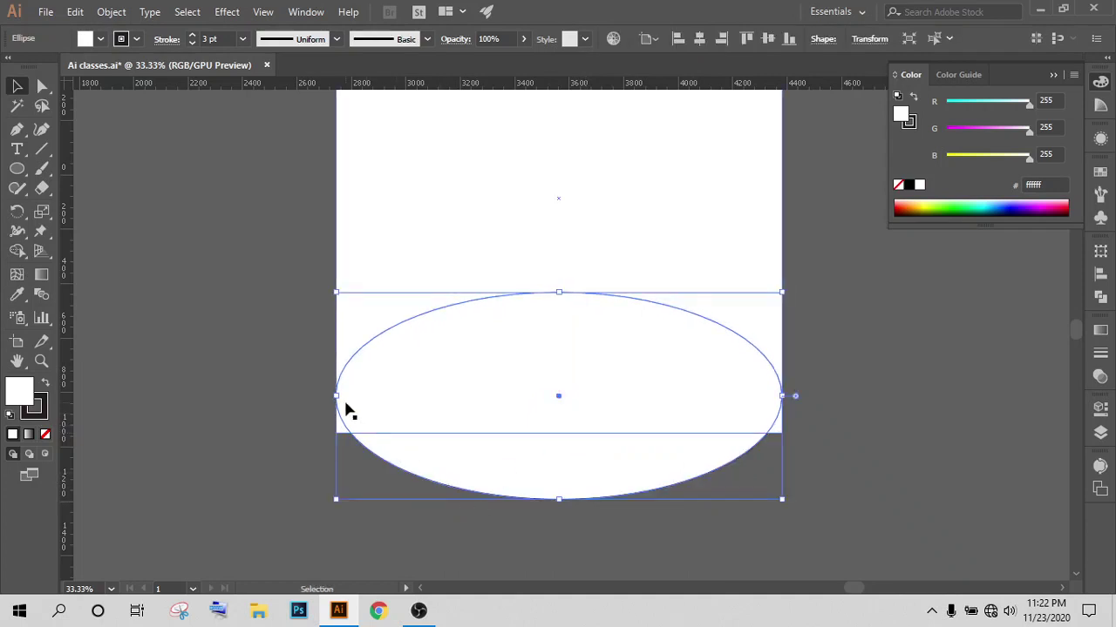
drag(337, 395, 319, 394)
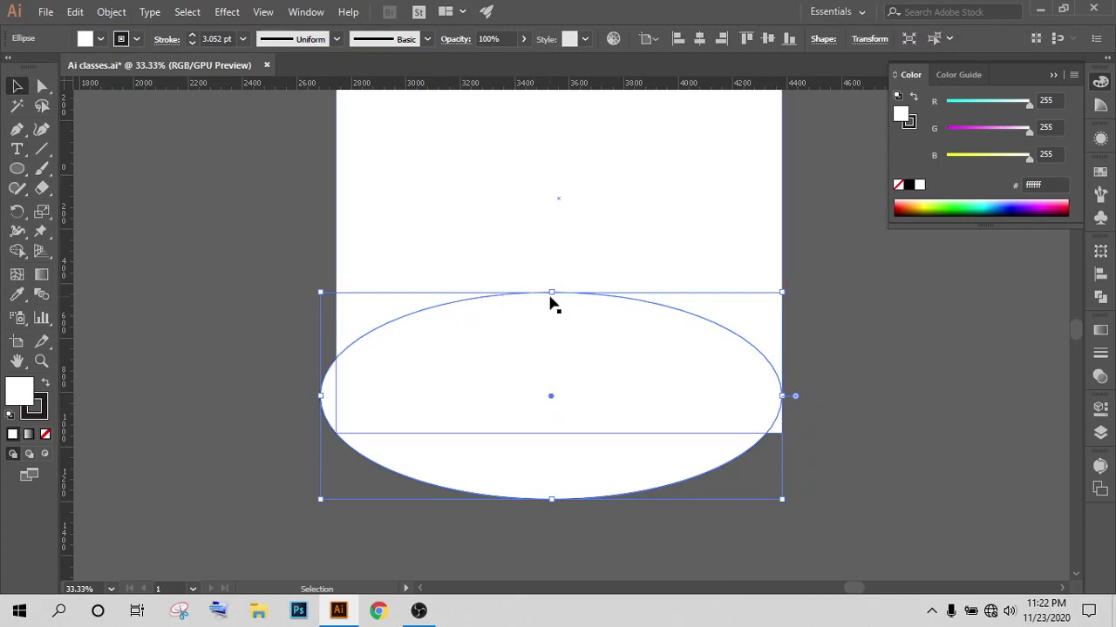
drag(551, 292, 546, 413)
mouse_move(439, 478)
mouse_down()
mouse_move(451, 477)
mouse_move(453, 457)
mouse_up()
click(800, 432)
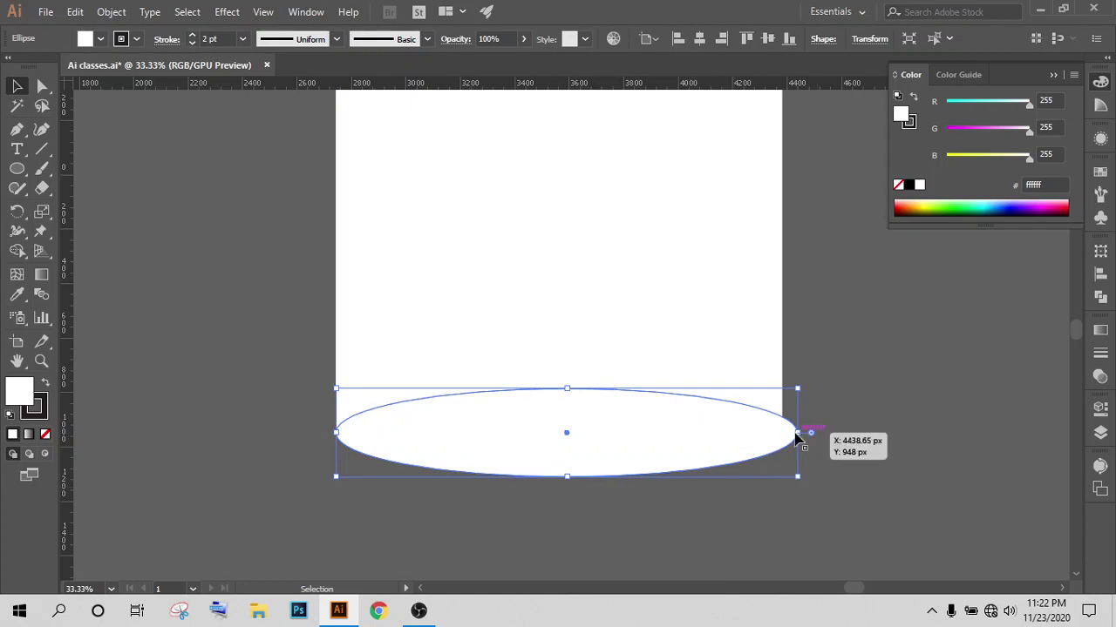
drag(800, 432, 783, 434)
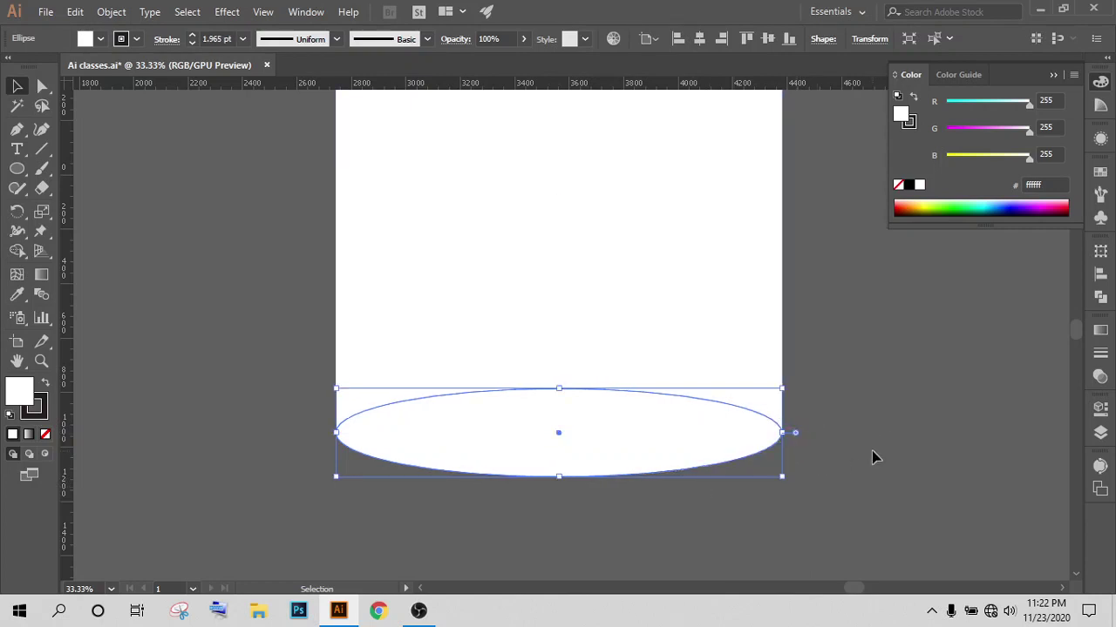
click(871, 451)
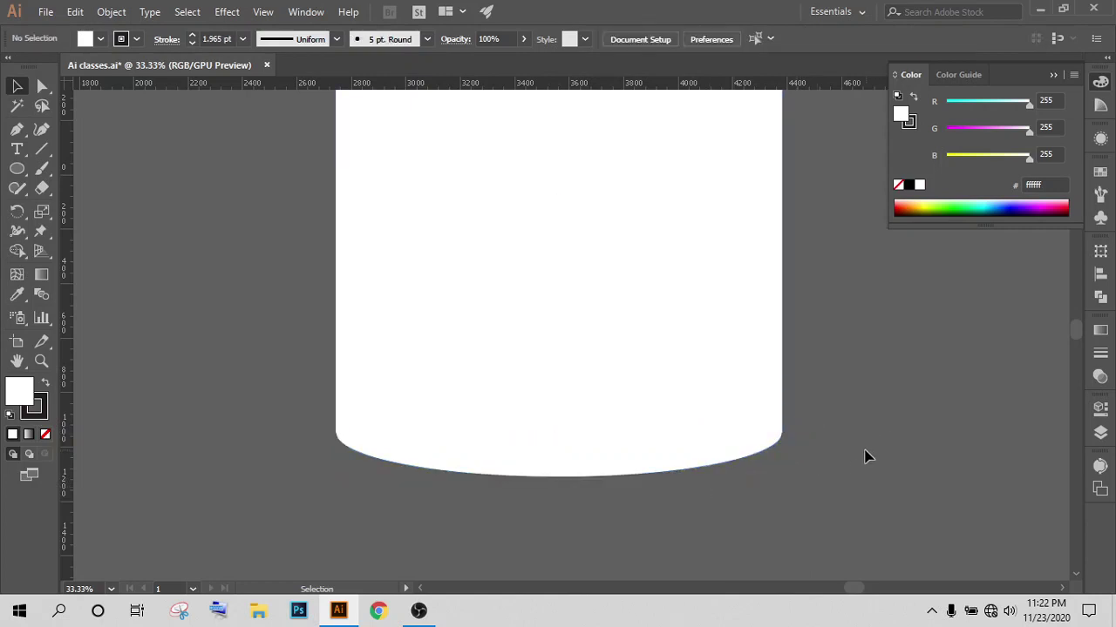
Step: Nudge the bottom ellipse up one more step
click(671, 451)
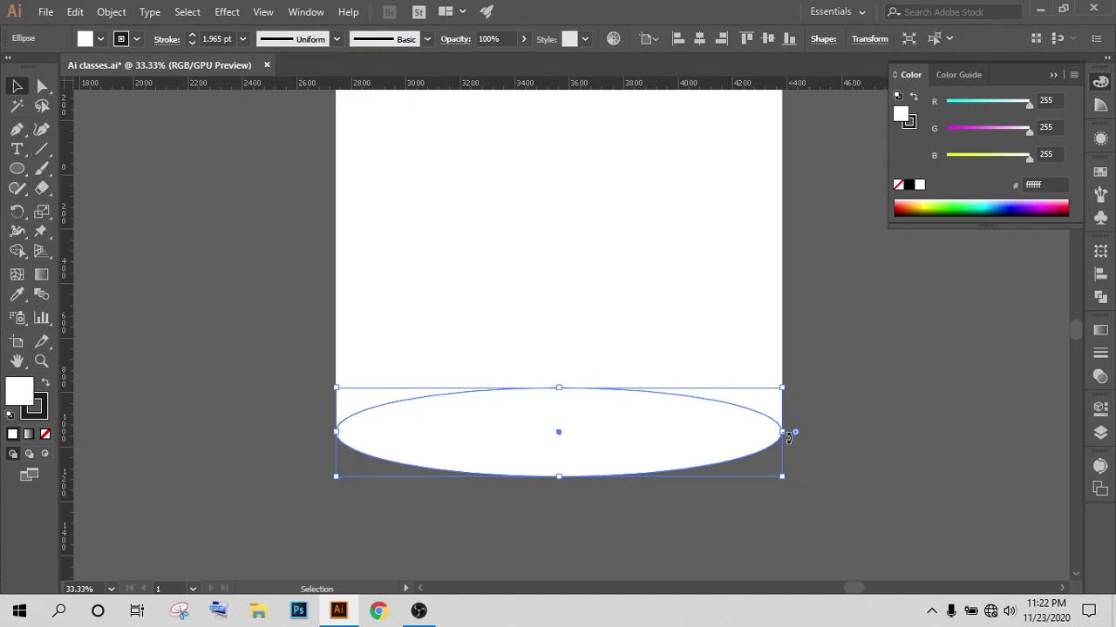
key(Up)
key(Up)
key(Up)
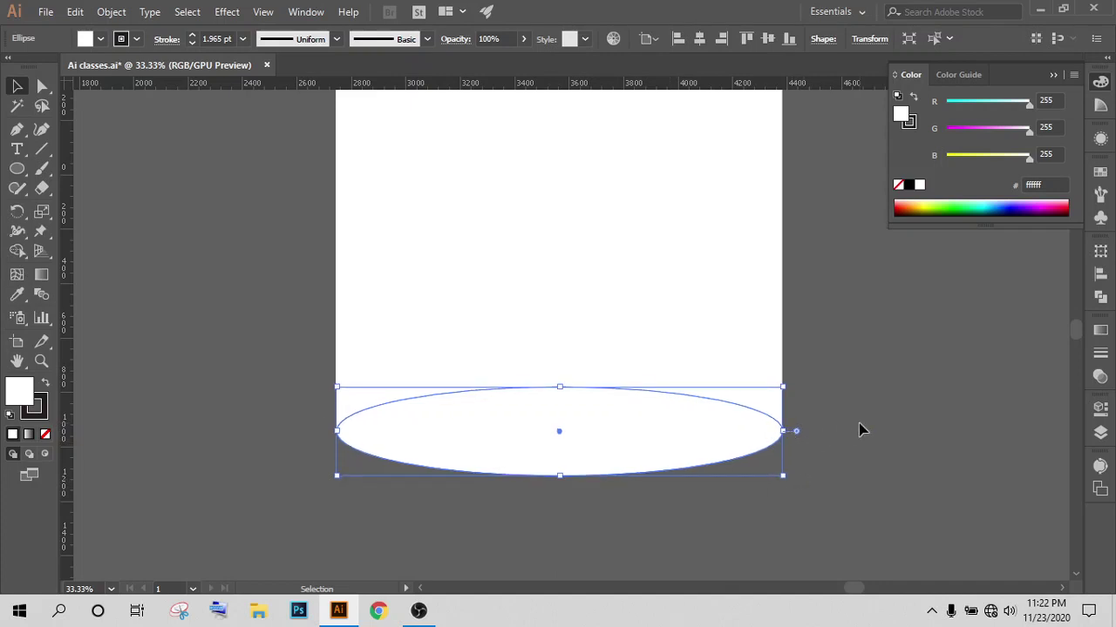
click(858, 429)
alt+scroll(1043, 596, down, 2)
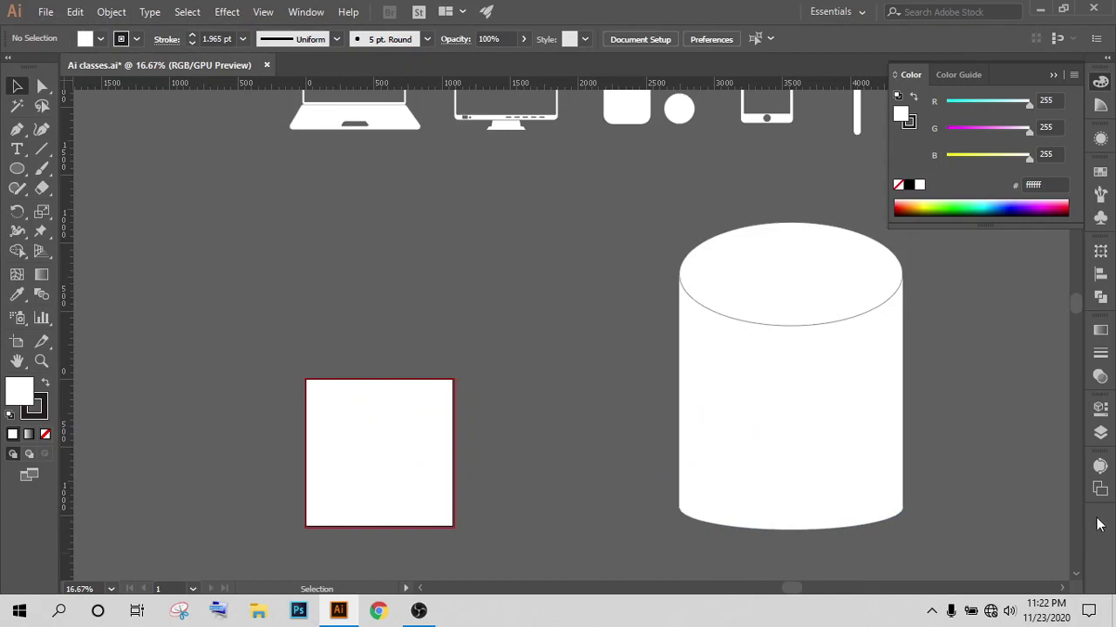
scroll(947, 473, right, 5)
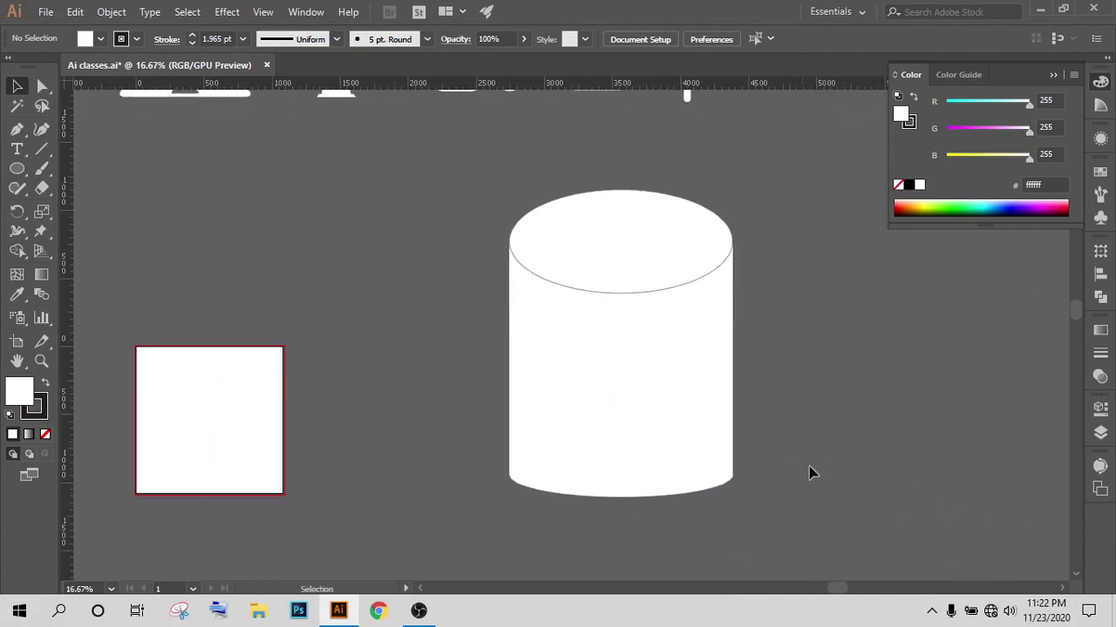
Step: Flatten the top ellipse from its bottom edge and nudge it down three steps
click(622, 269)
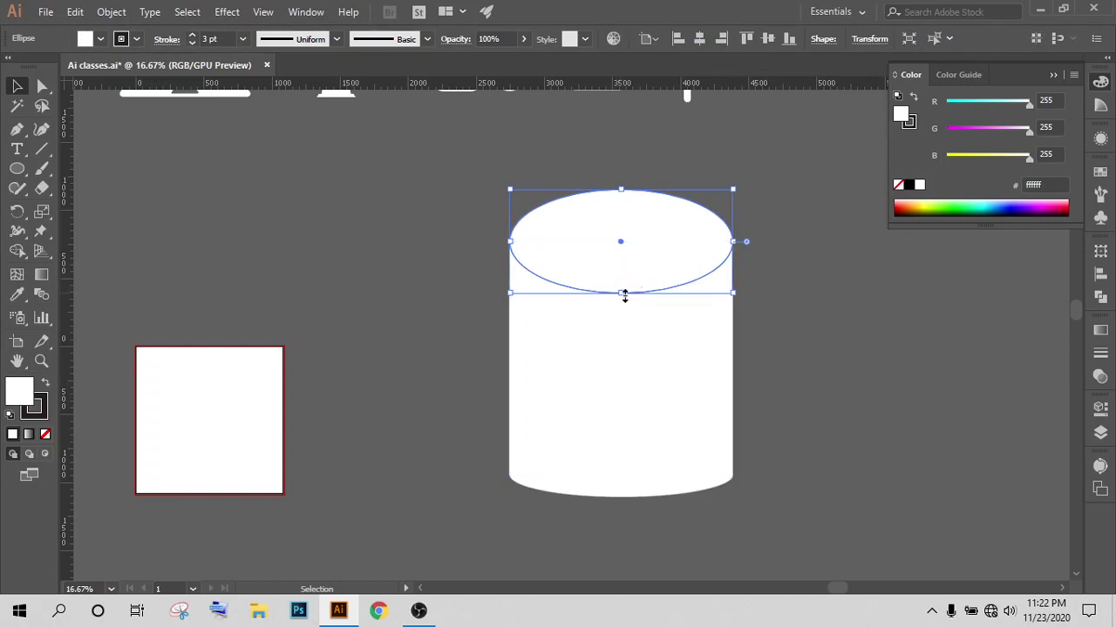
drag(624, 295, 622, 265)
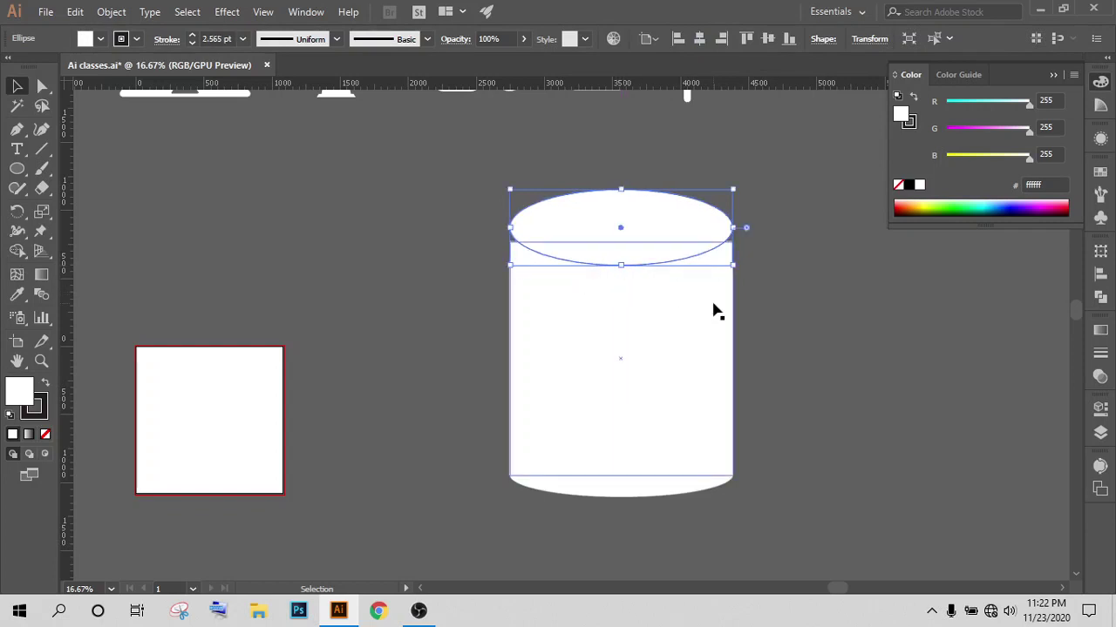
key(Down)
key(Down)
key(Down)
key(Down)
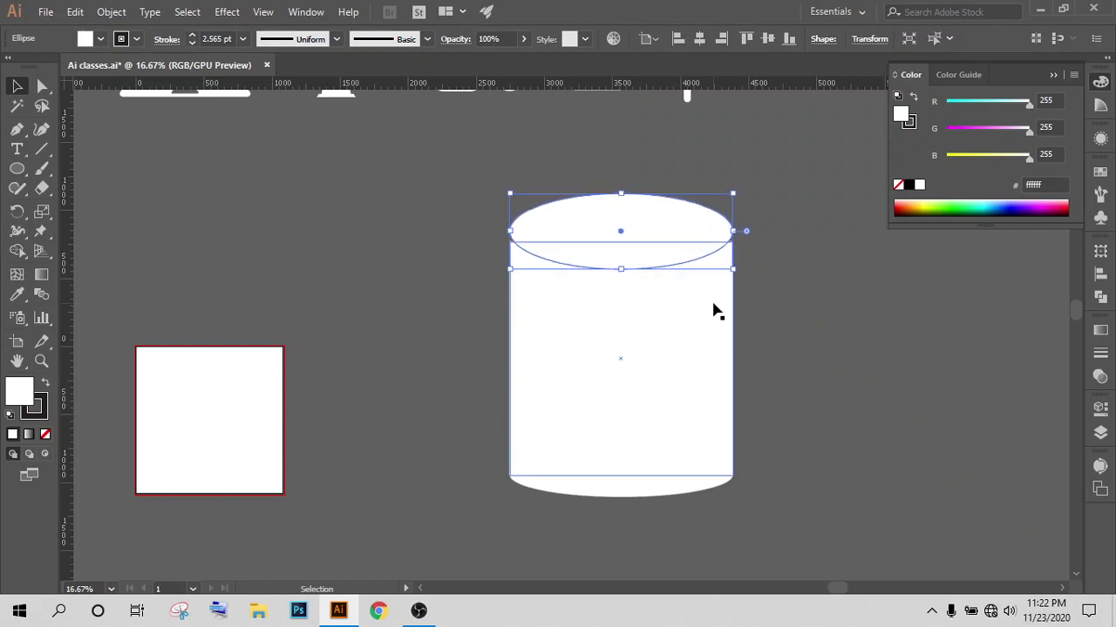
key(Down)
key(Down)
key(Down)
key(Down)
key(Down)
key(Down)
key(Down)
key(Down)
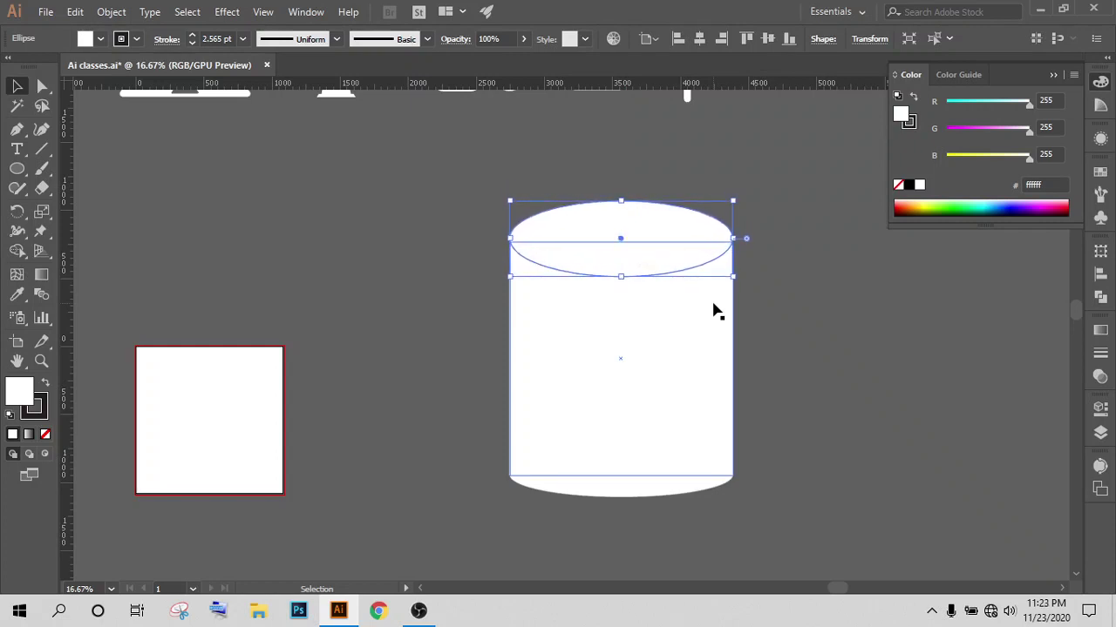
key(Down)
key(Down)
click(742, 374)
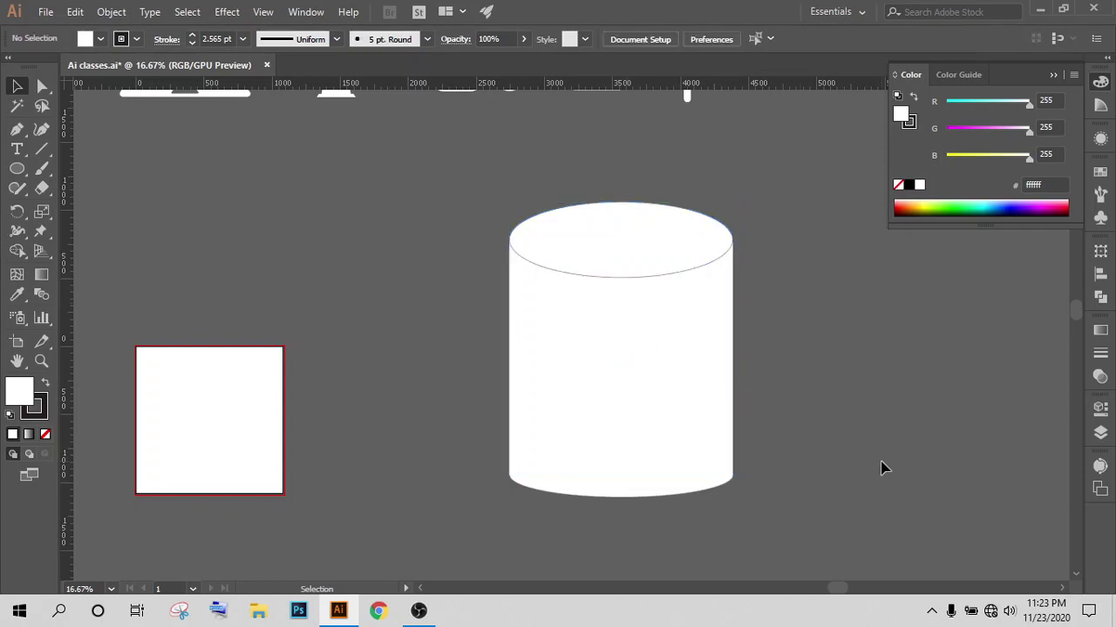
Step: Shorten the top ellipse further and nudge it down three steps onto the body
click(619, 239)
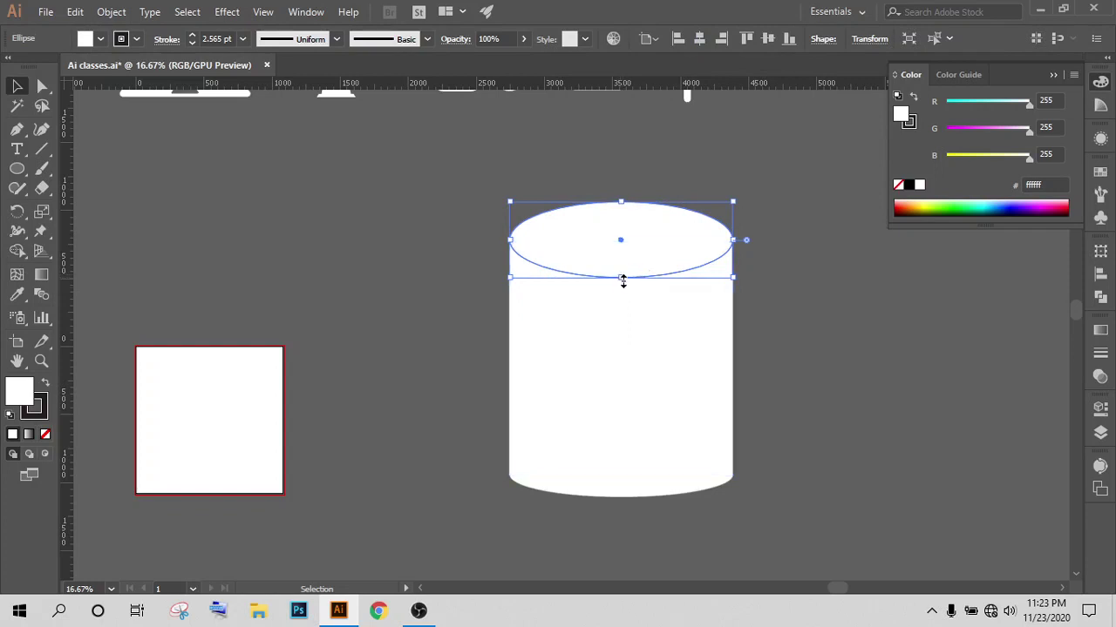
drag(620, 278, 619, 264)
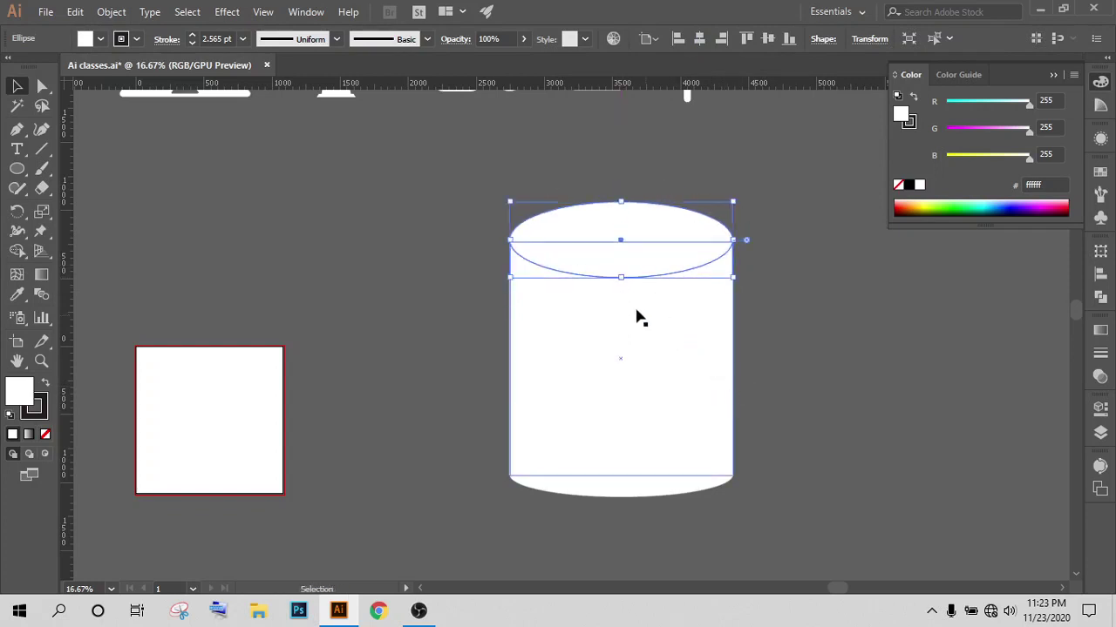
scroll(601, 288, up, 3)
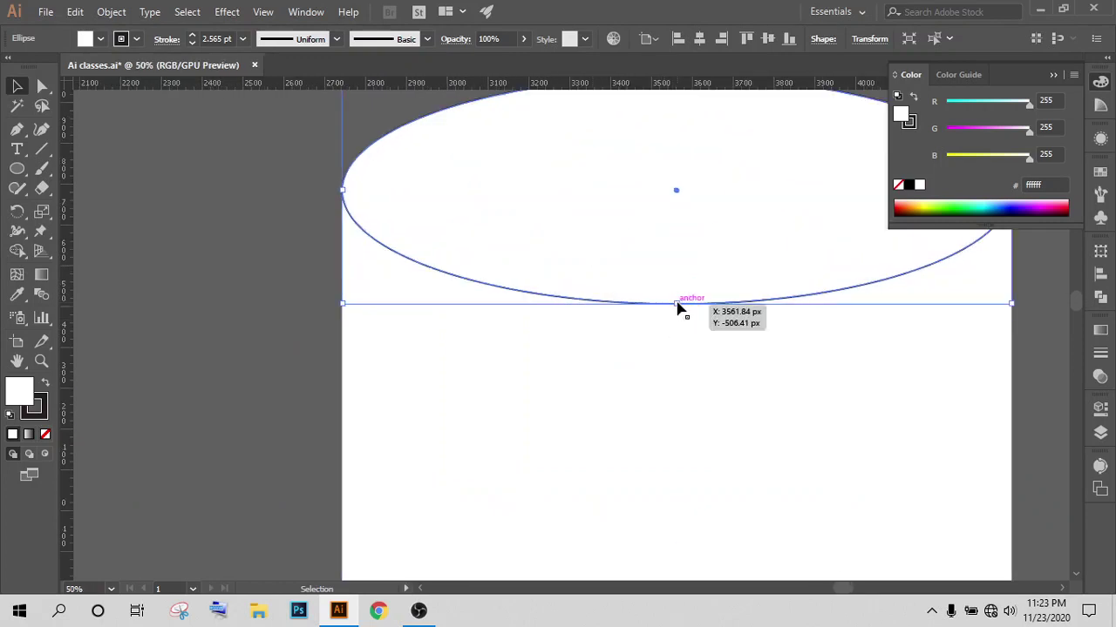
drag(677, 305, 676, 277)
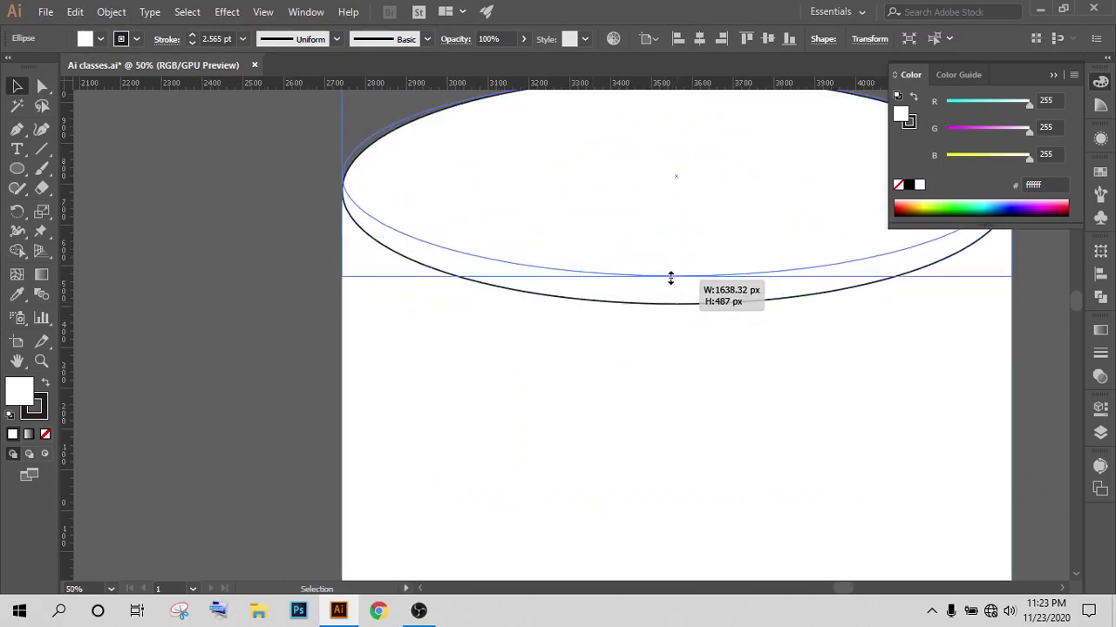
scroll(708, 377, down, 2)
scroll(842, 366, right, 2)
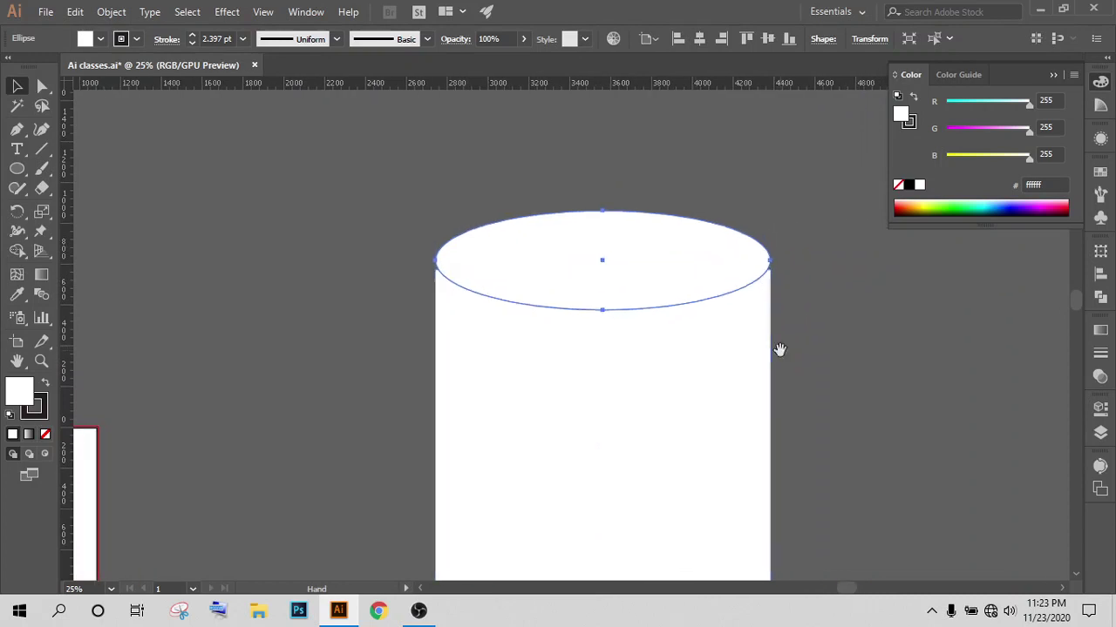
key(Down)
key(Down)
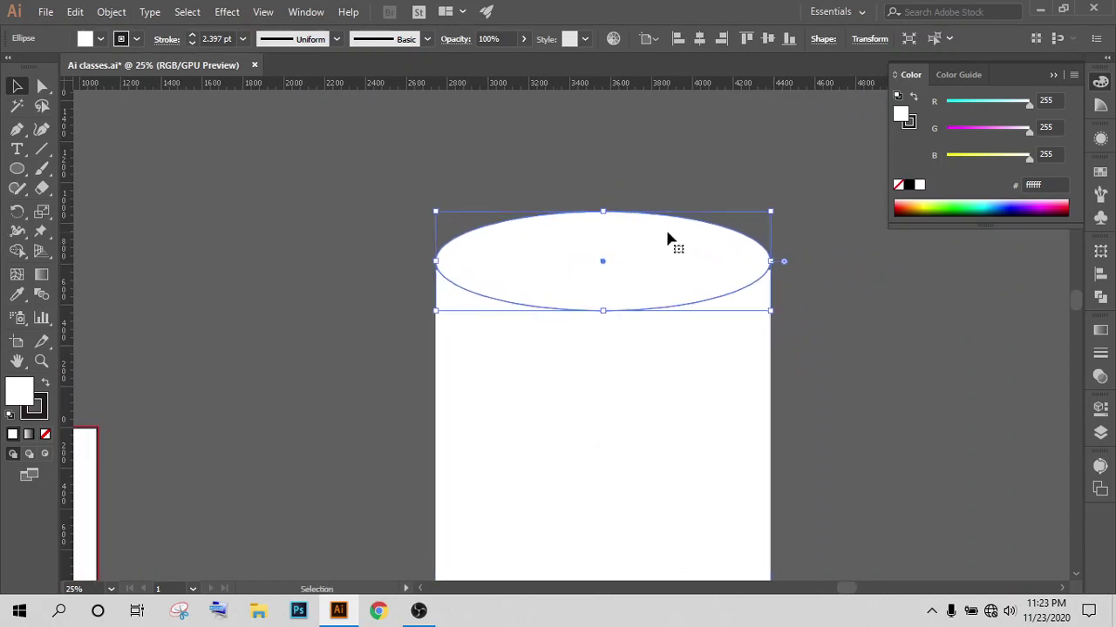
key(Down)
key(Down)
key(Down)
key(Down)
key(Down)
key(Down)
key(Down)
key(Down)
key(Down)
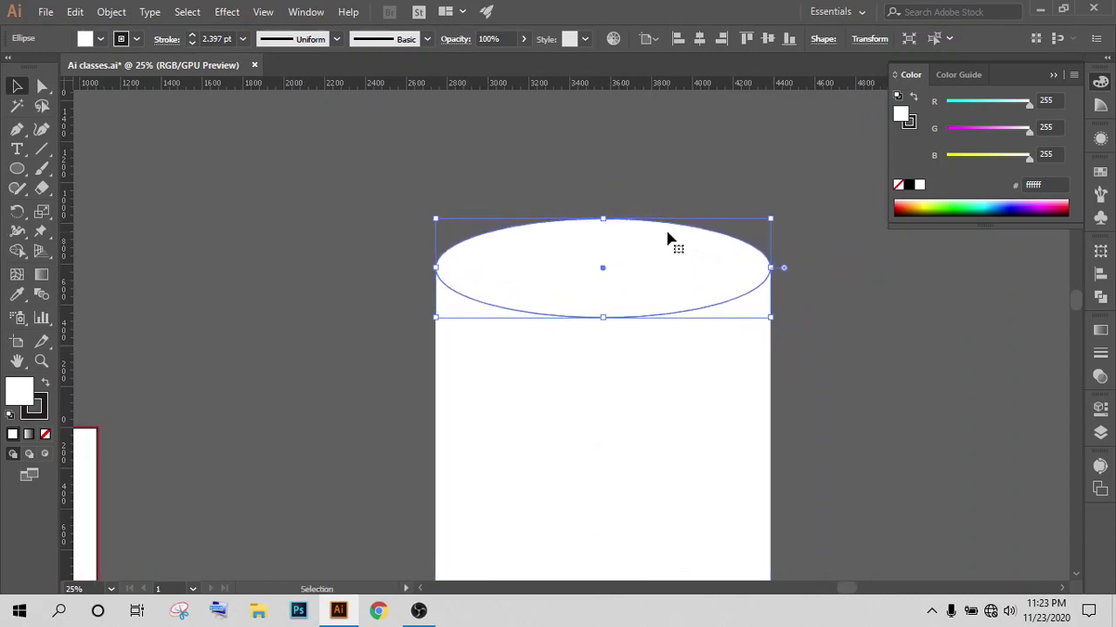
key(Down)
key(Down)
click(879, 292)
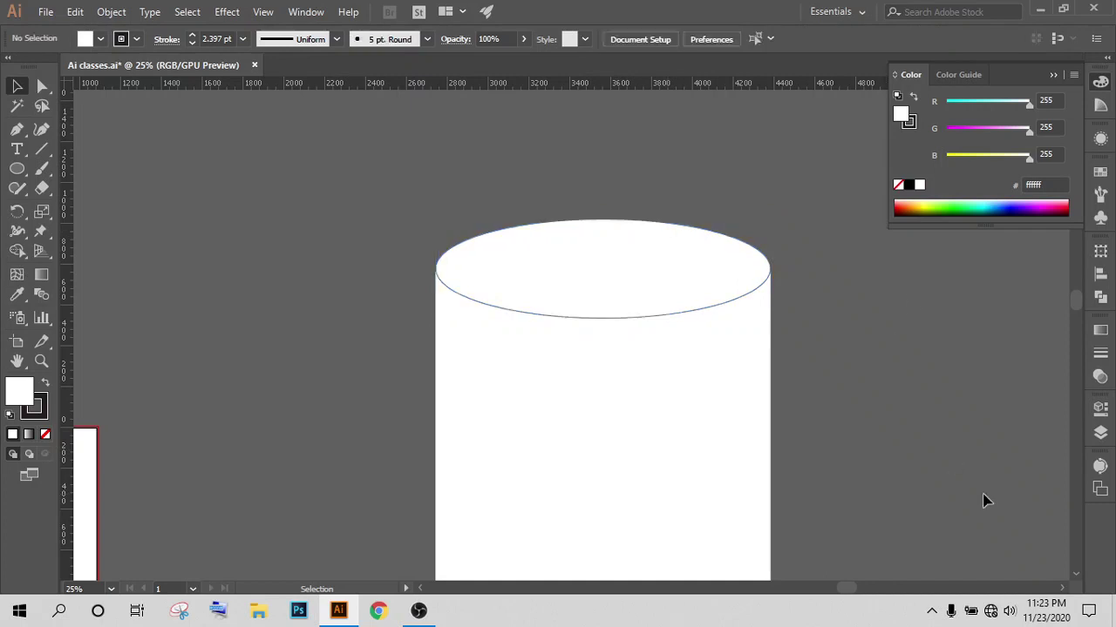
scroll(887, 402, down, 1)
scroll(848, 377, down, 1)
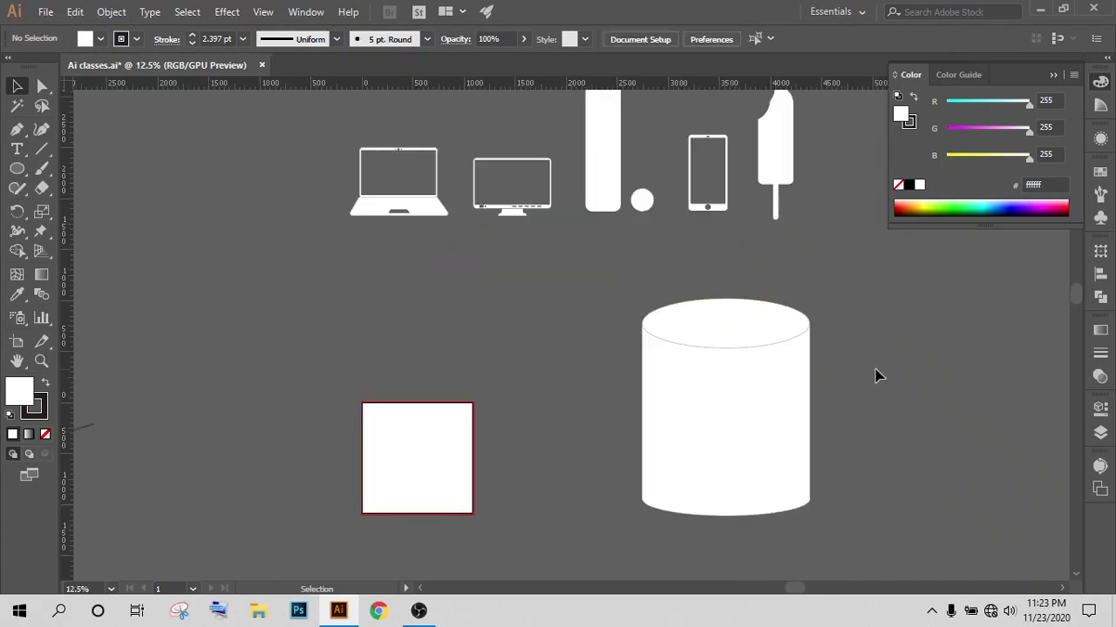
Step: Duplicate the cylinder's top ellipse to the right and rotate the copy upright
drag(873, 369, 730, 344)
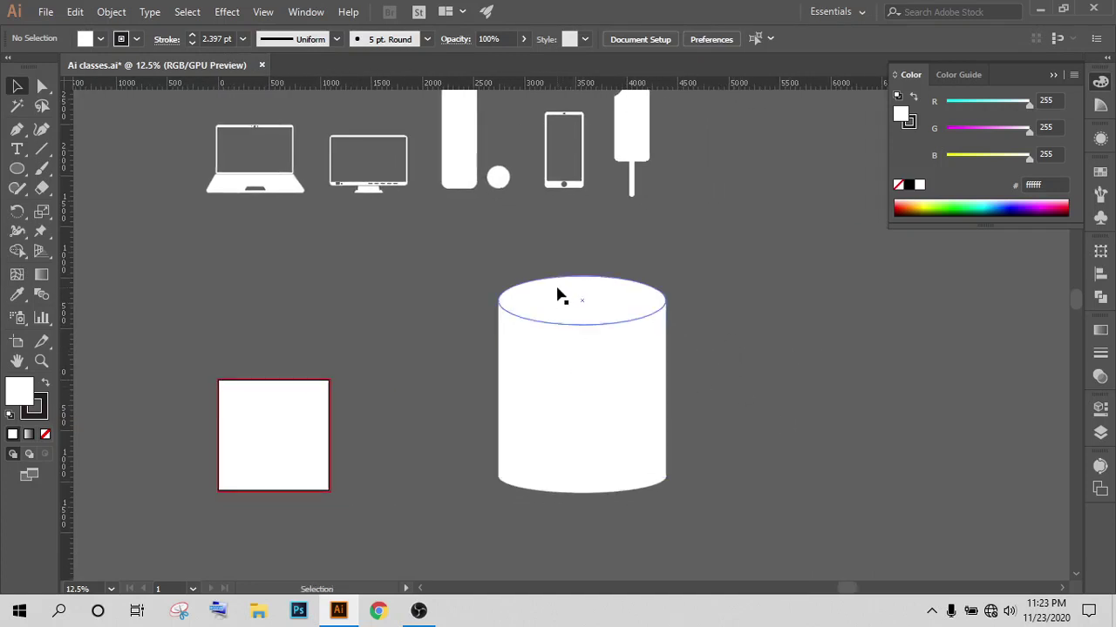
drag(561, 296, 770, 321)
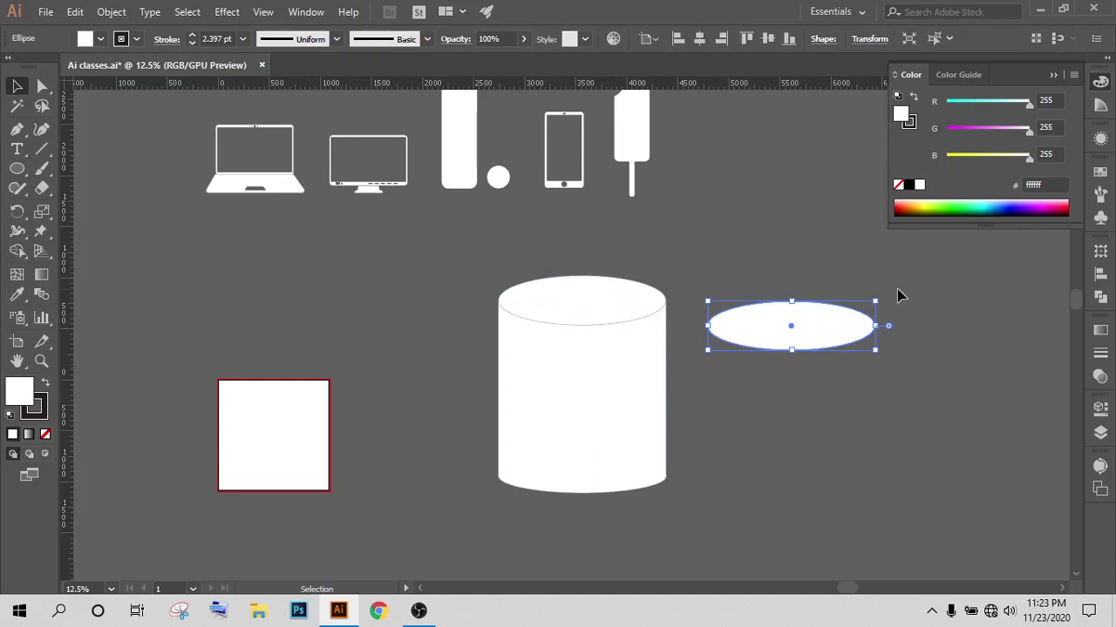
drag(895, 308, 852, 520)
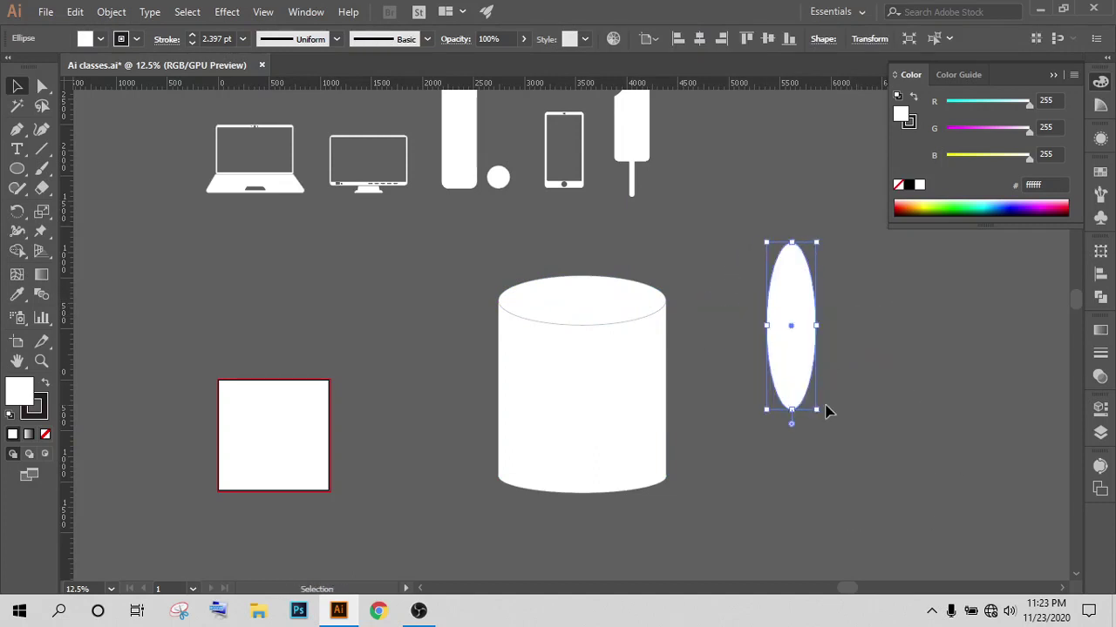
scroll(758, 405, down, 1)
scroll(797, 348, up, 1)
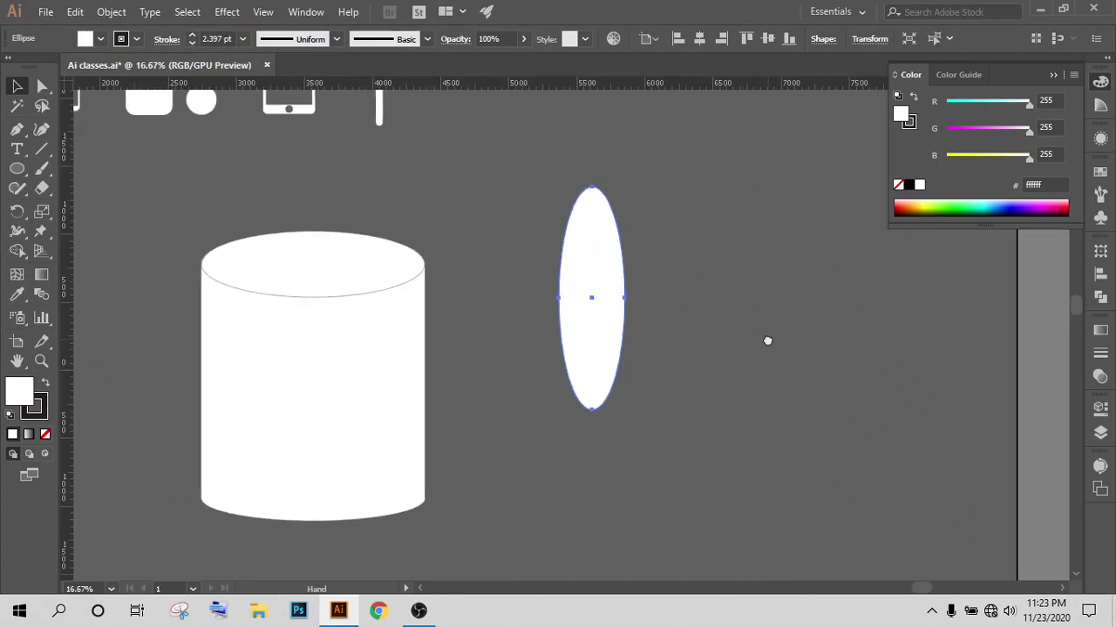
scroll(785, 348, right, 2)
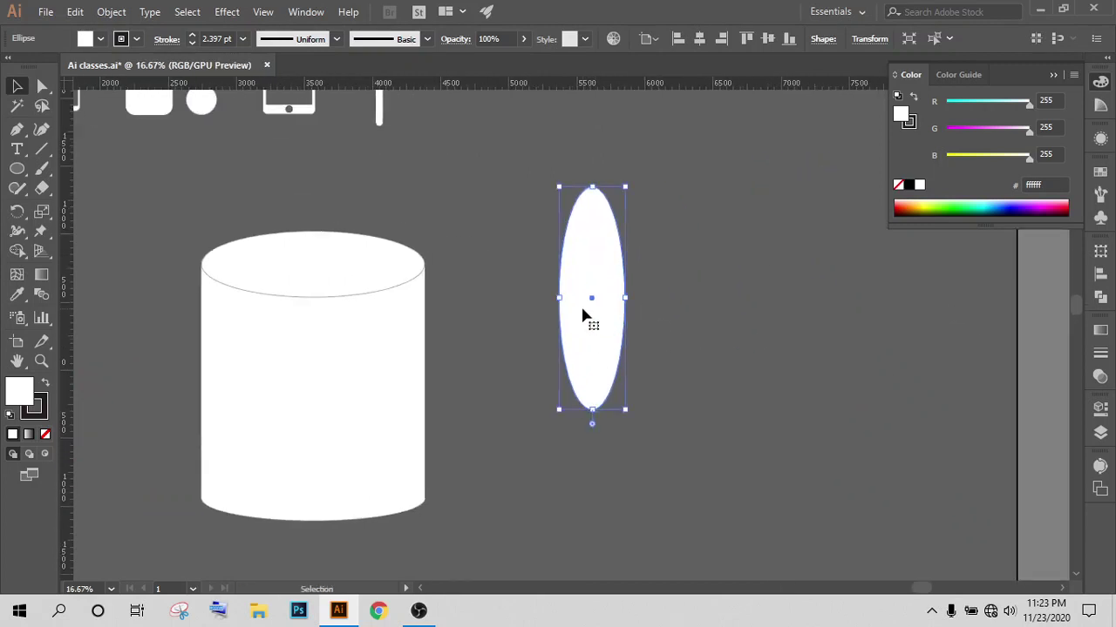
Step: Paste a smaller inner copy, nudge it left, and fill it with the background grey
key(a)
key(v)
drag(627, 410, 617, 398)
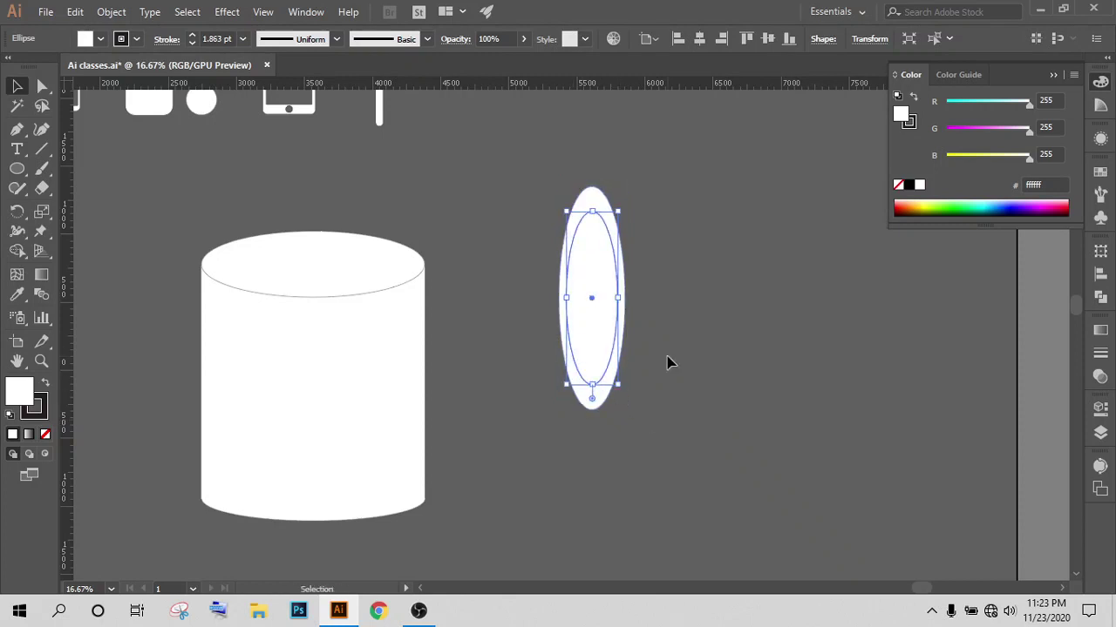
key(Left)
key(Left)
key(Left)
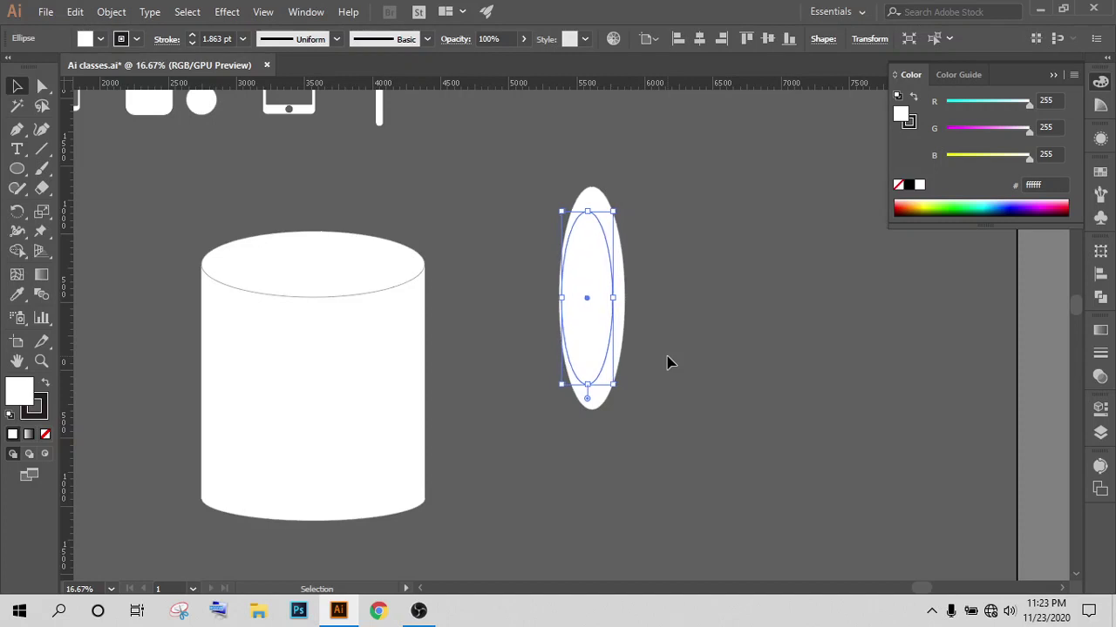
key(Left)
key(Left)
key(Left)
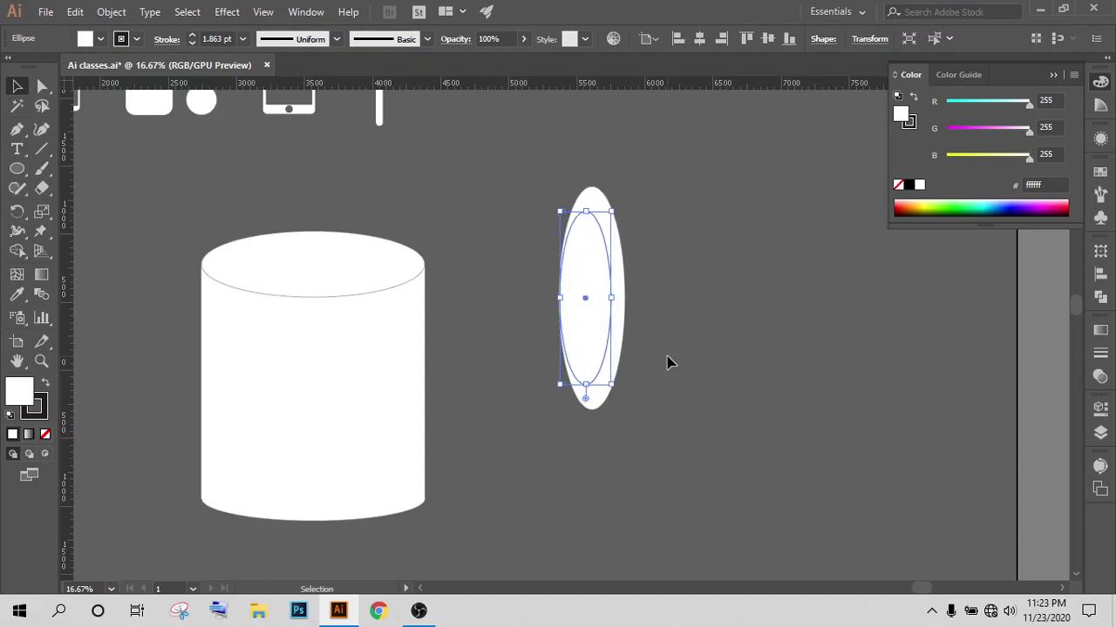
key(i)
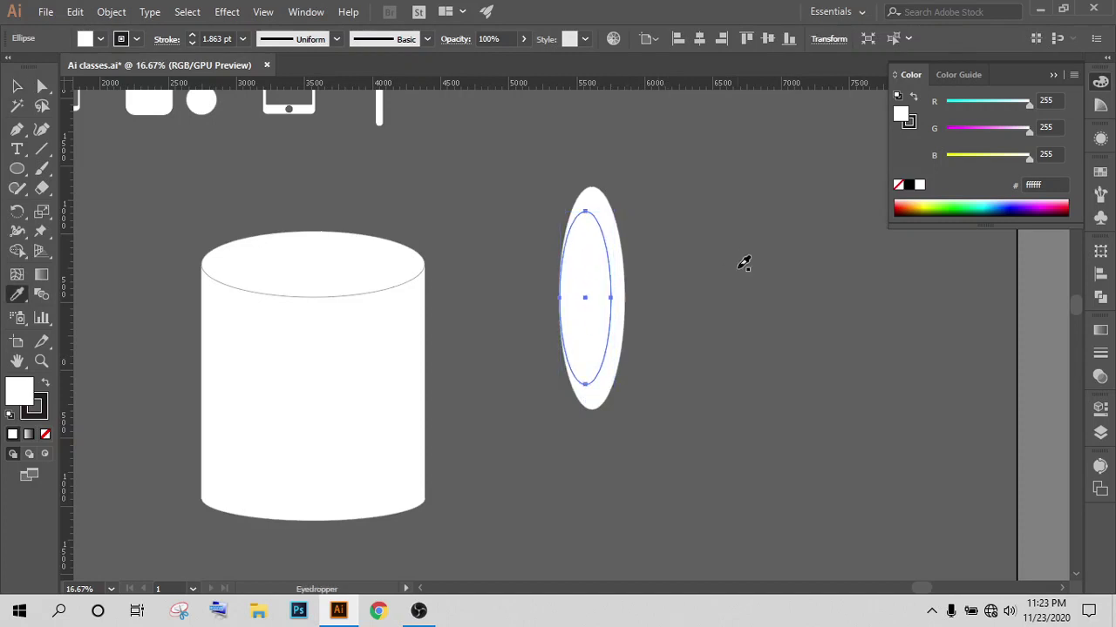
click(741, 263)
Step: Select both ellipses of the ring and move them onto the cylinder
click(17, 87)
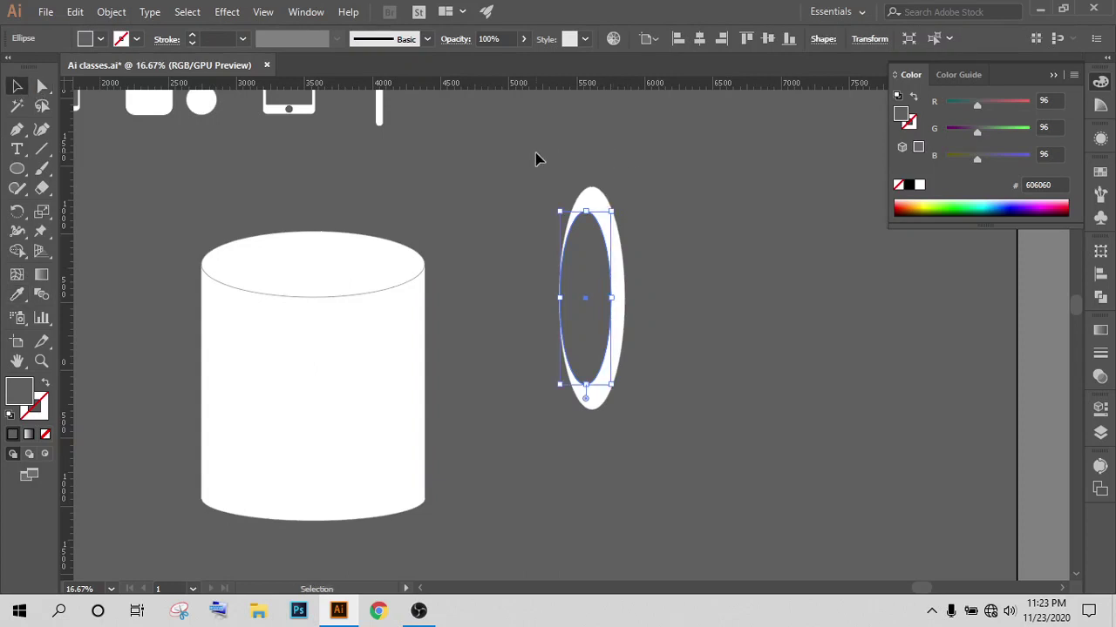
drag(536, 159, 776, 401)
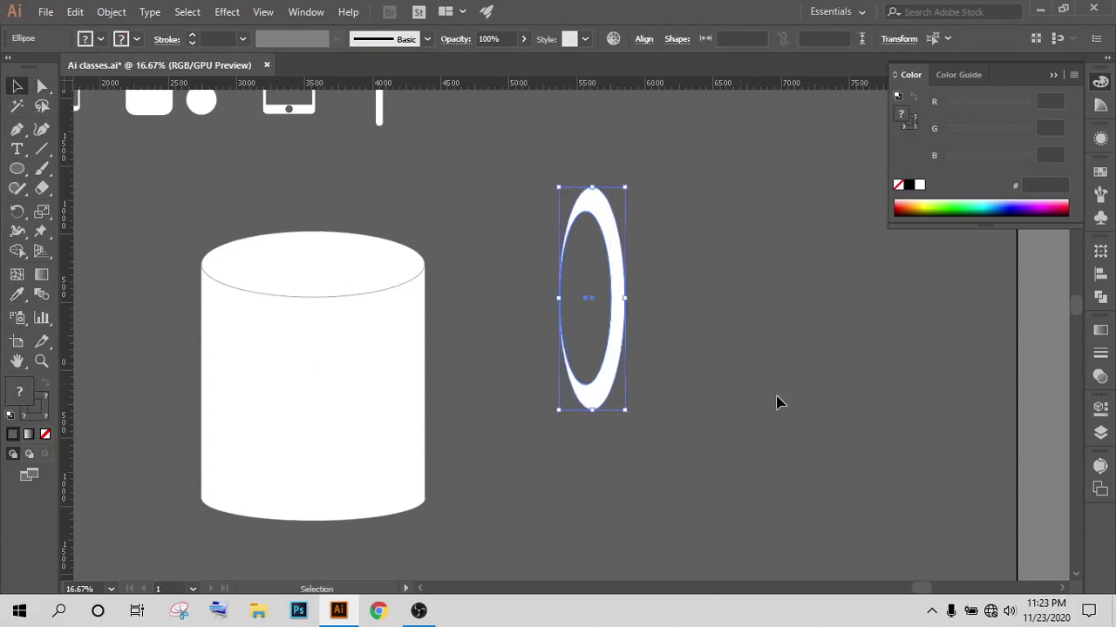
click(742, 312)
drag(605, 293, 421, 387)
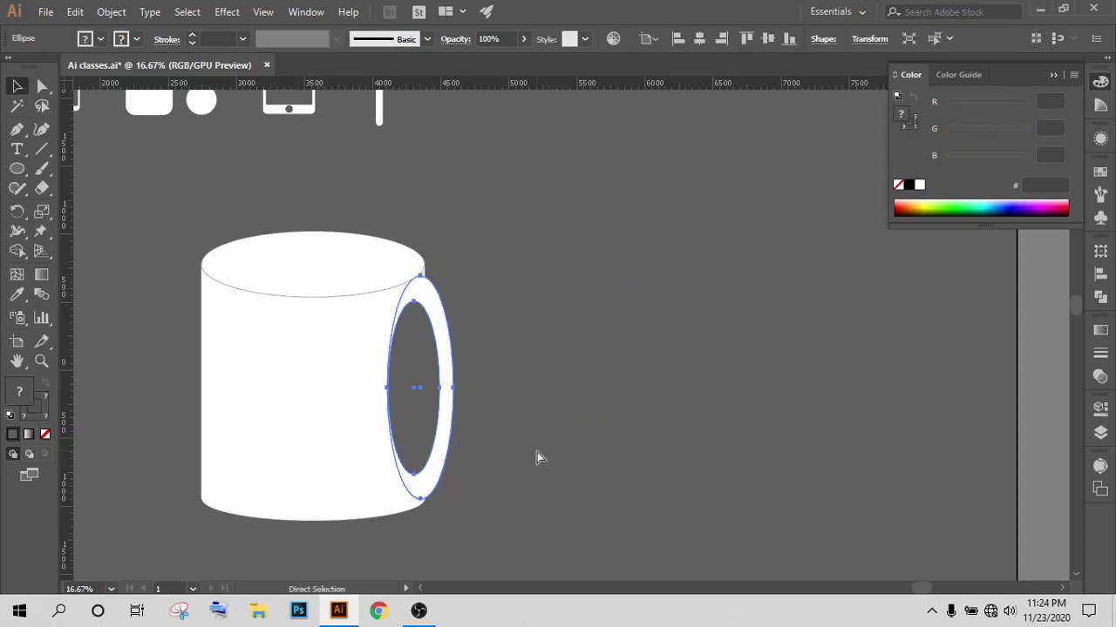
Step: Undo the move, scale the ring down, and place it behind the cylinder's right side
key(ctrl+z)
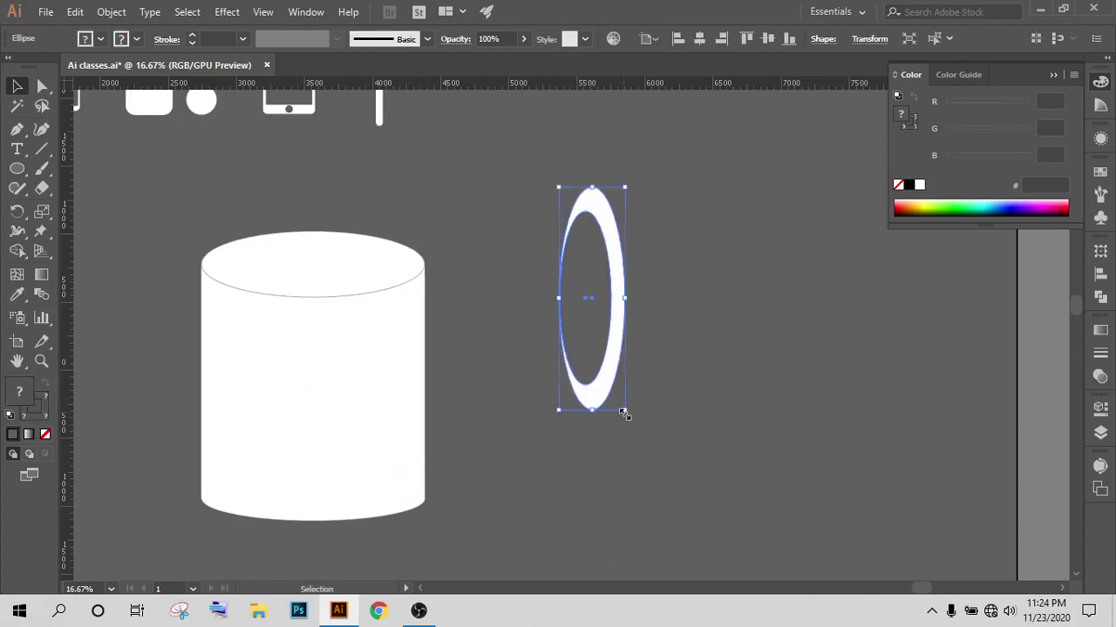
drag(624, 413, 618, 388)
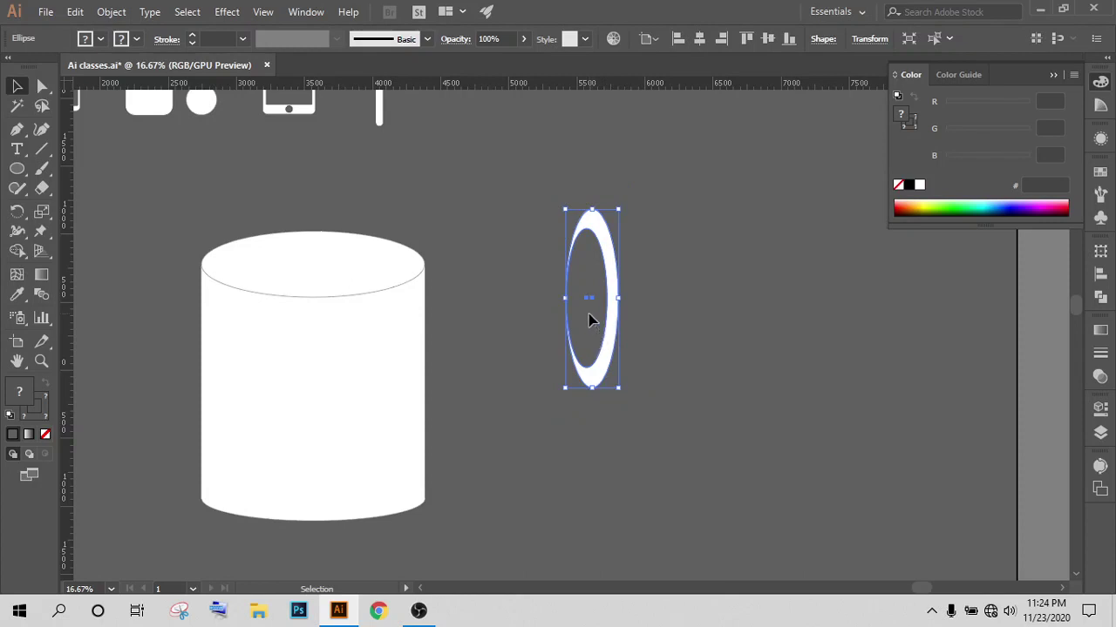
drag(588, 321, 435, 406)
click(611, 324)
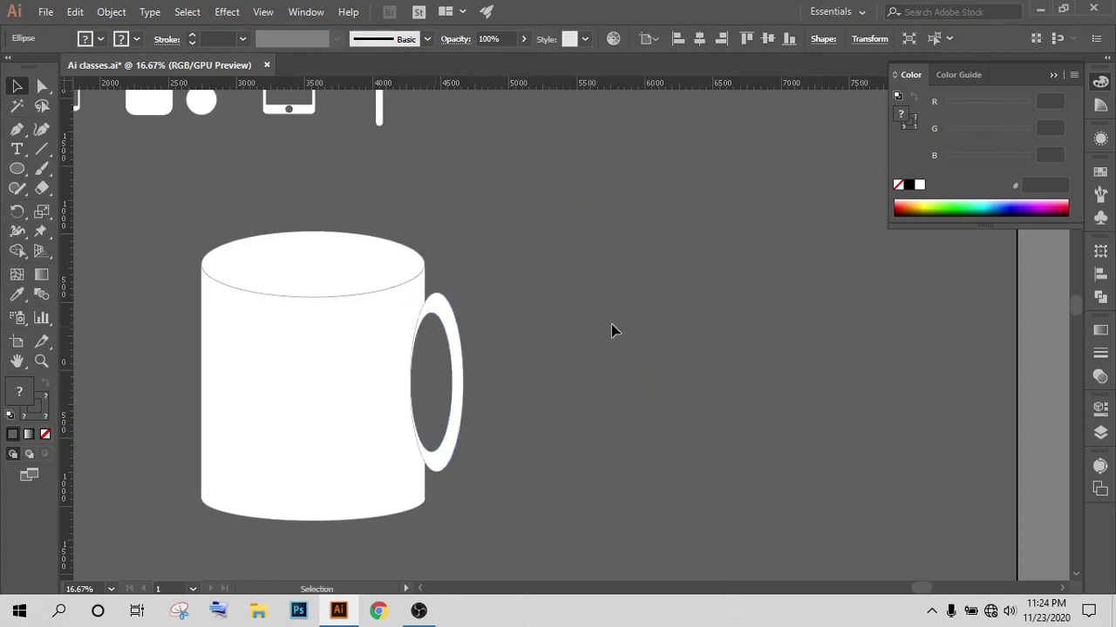
click(462, 340)
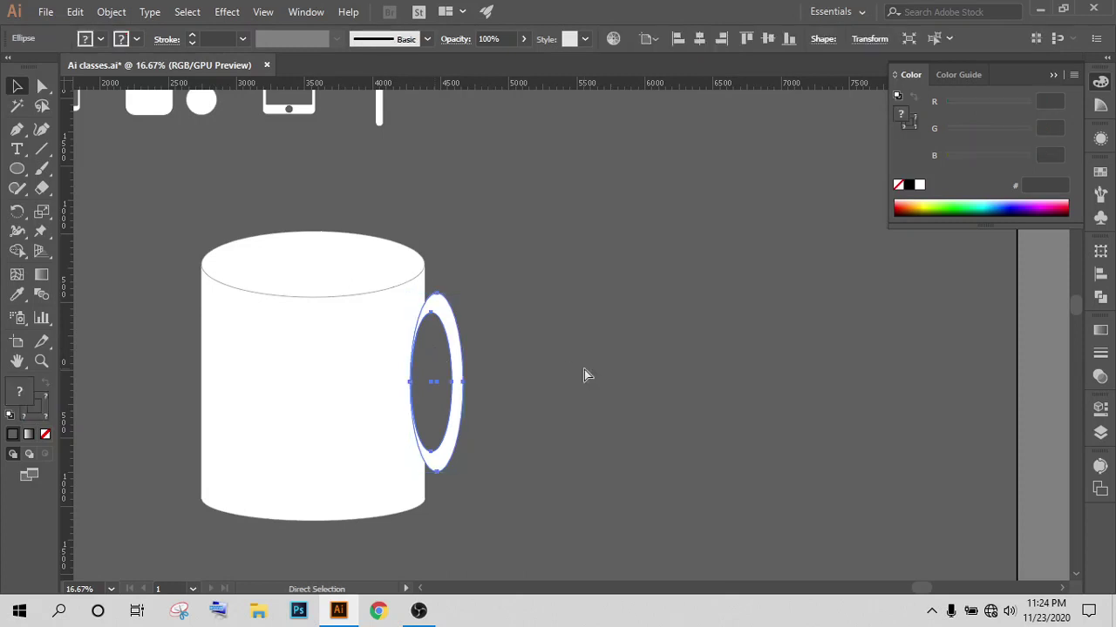
key(ctrl+shift+bracketleft)
click(649, 312)
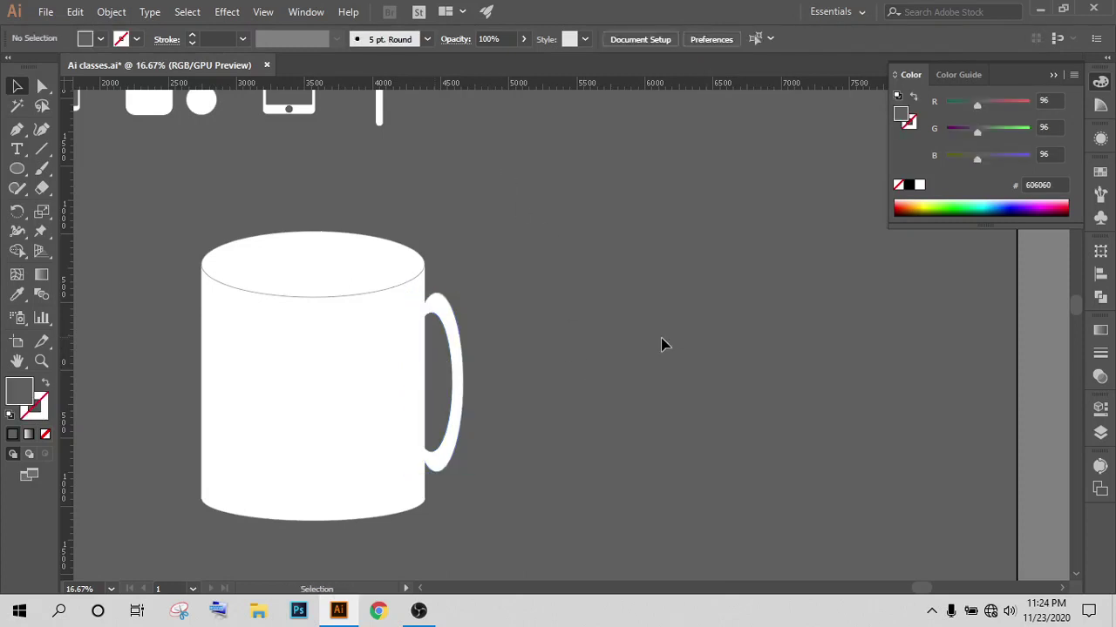
Step: Nudge the handle right and bring the mug body in front of it
click(459, 394)
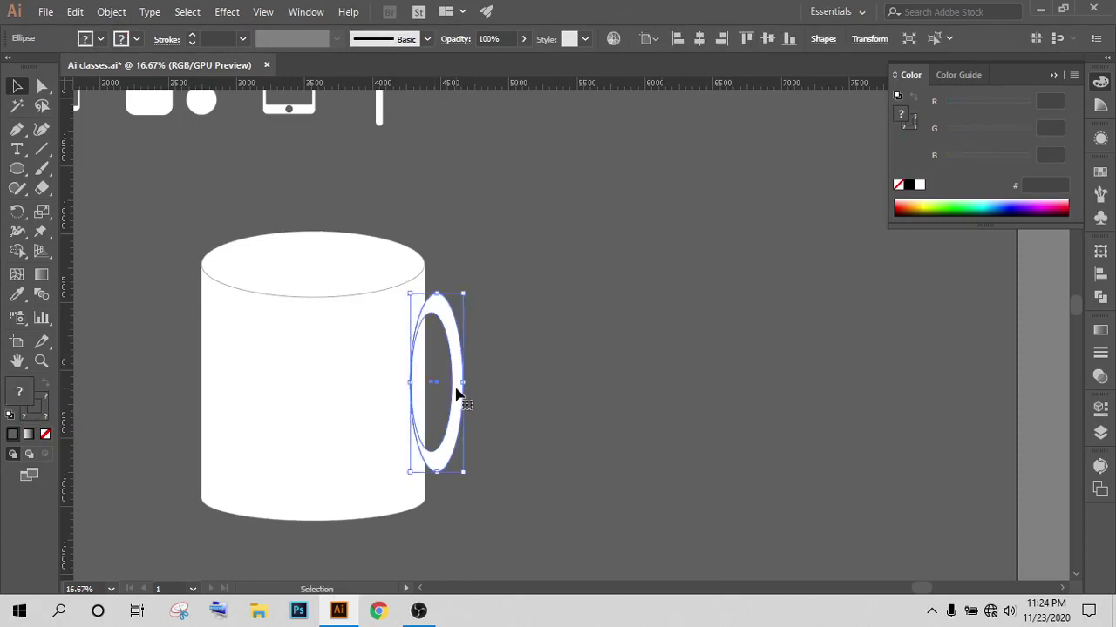
key(Right)
key(Right)
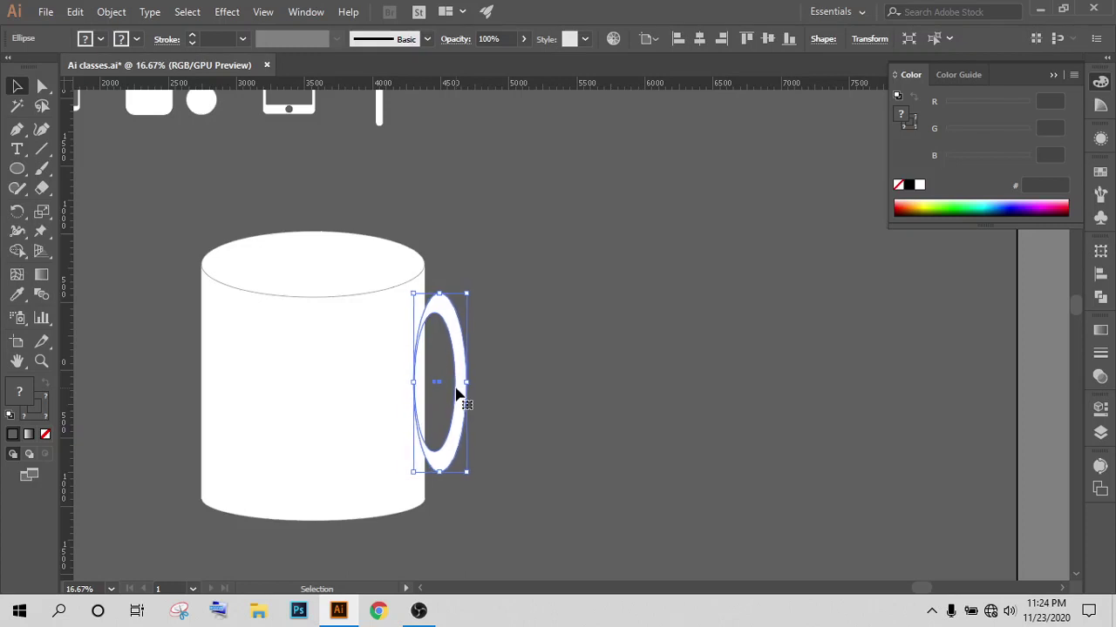
click(428, 378)
key(ctrl+shift+bracketright)
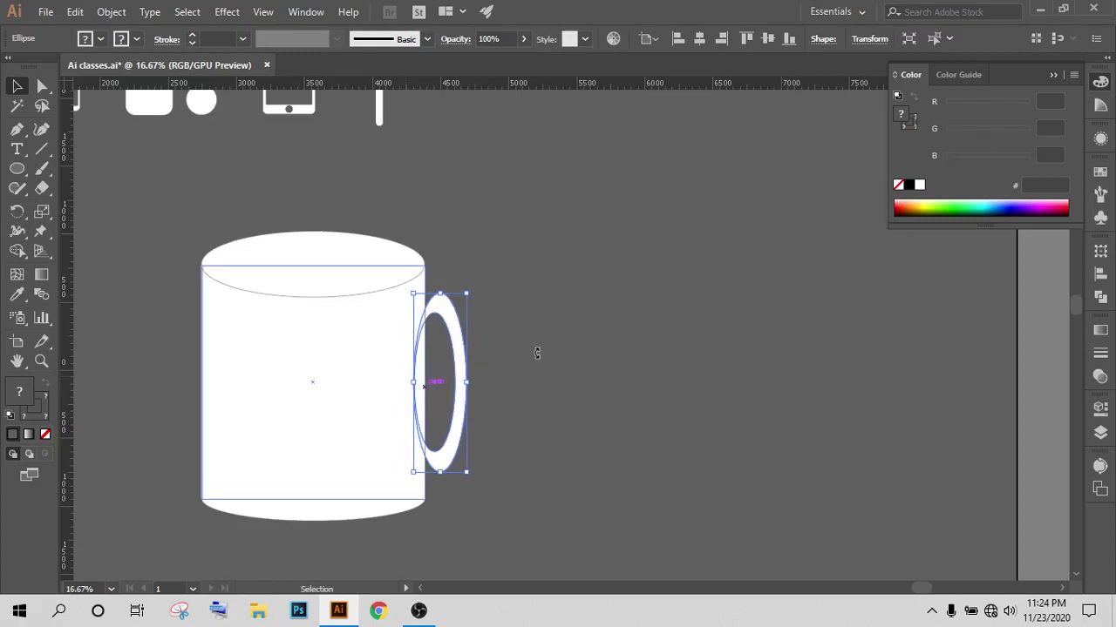
click(536, 338)
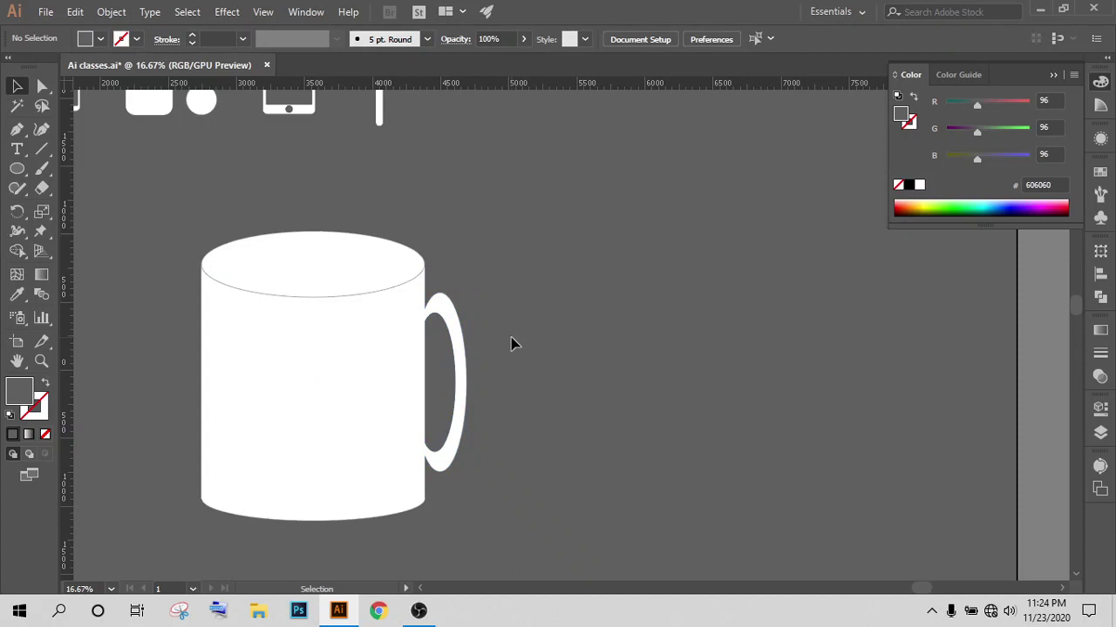
Step: Widen the handle ring and nudge it two steps left against the mug
click(449, 384)
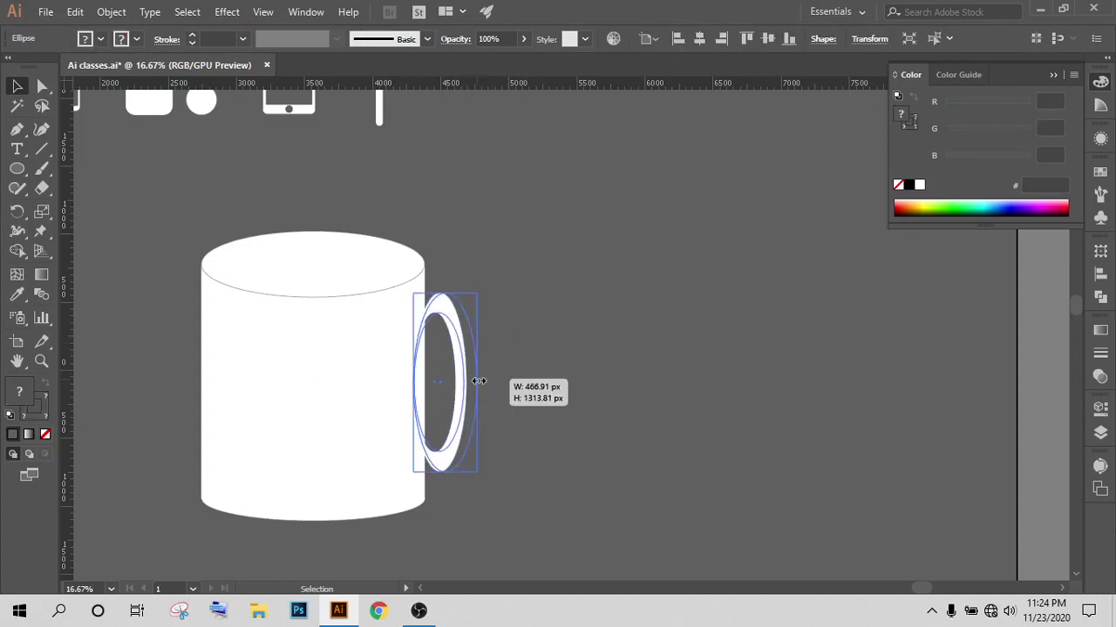
drag(469, 386, 480, 381)
click(571, 368)
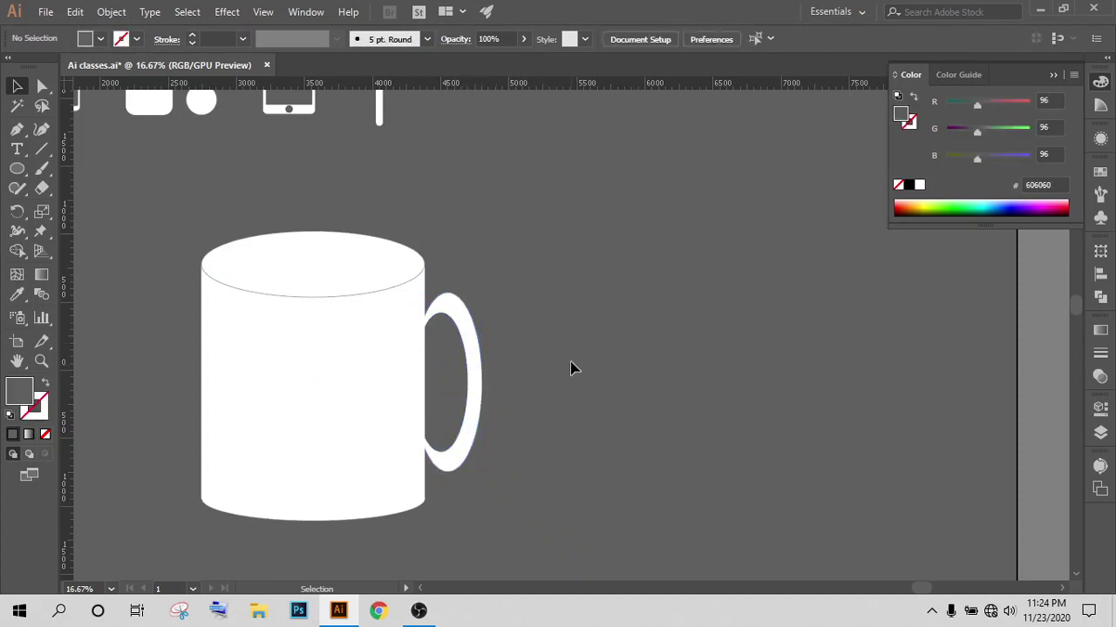
click(473, 349)
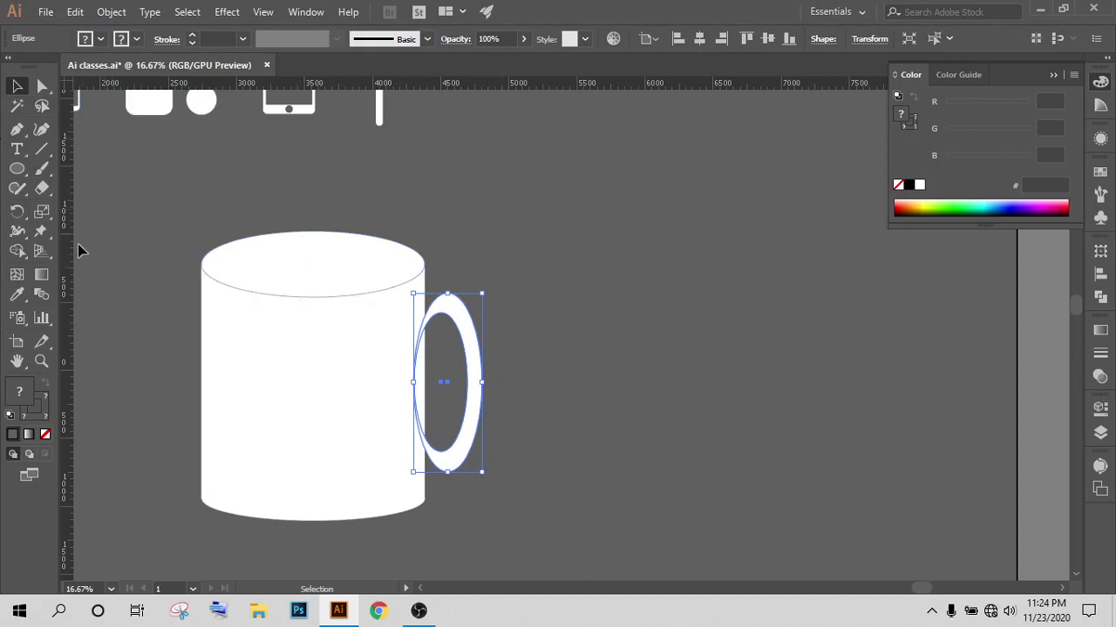
click(879, 381)
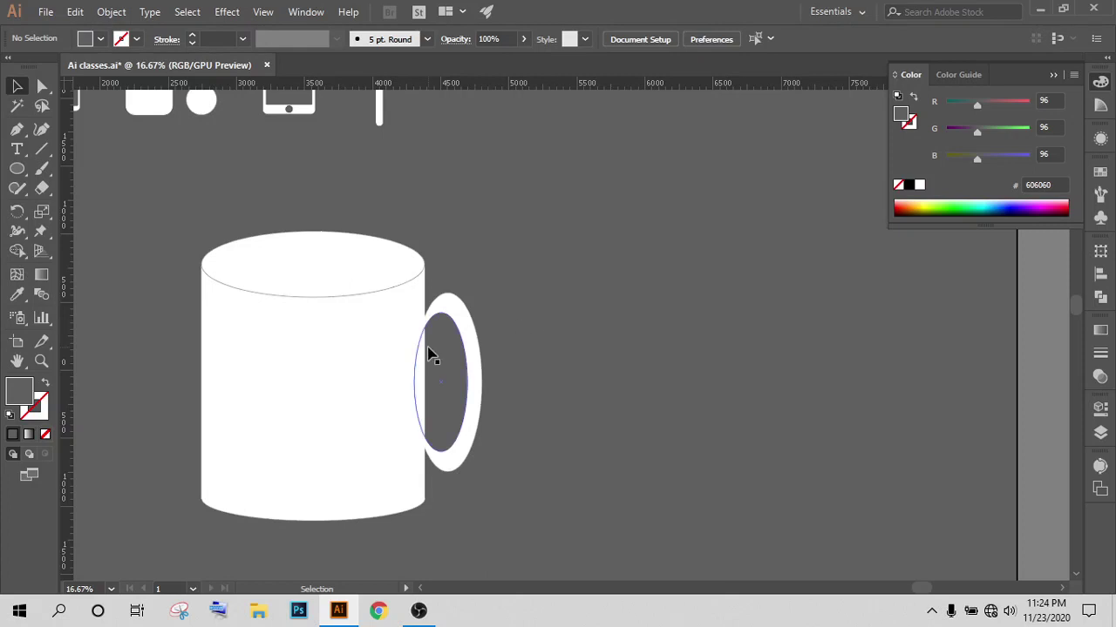
click(459, 355)
key(Left)
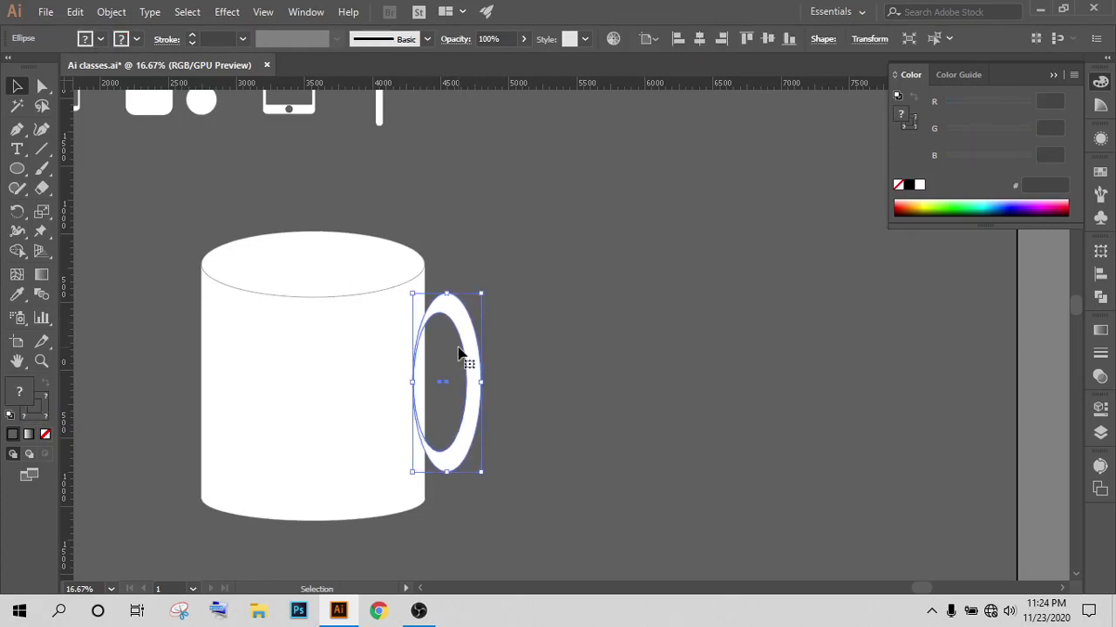
key(Left)
key(Left)
key(Left)
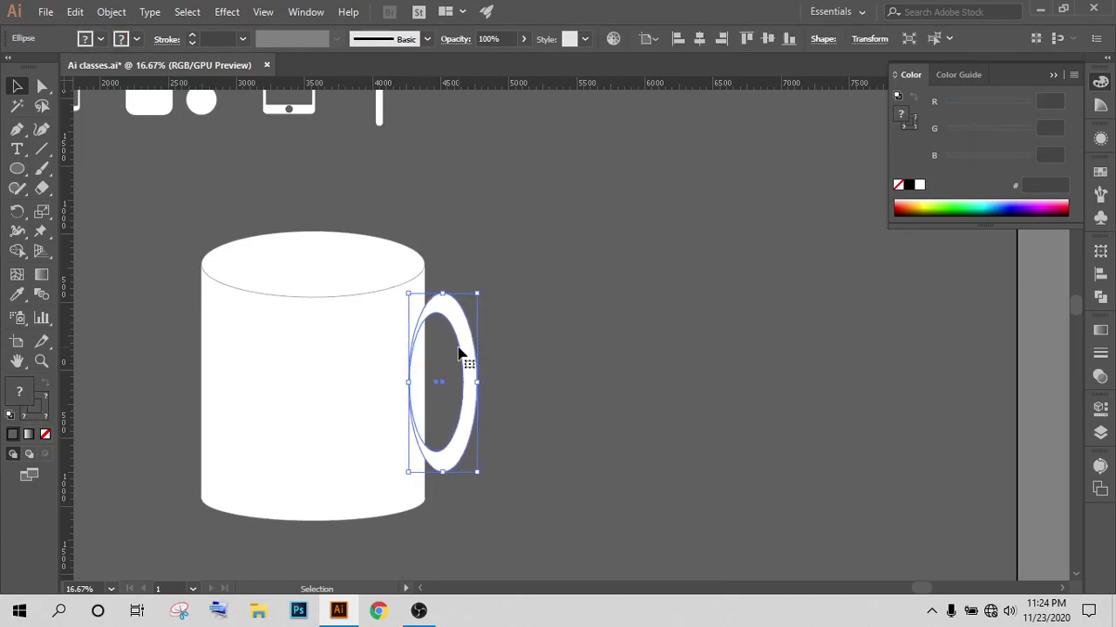
click(694, 384)
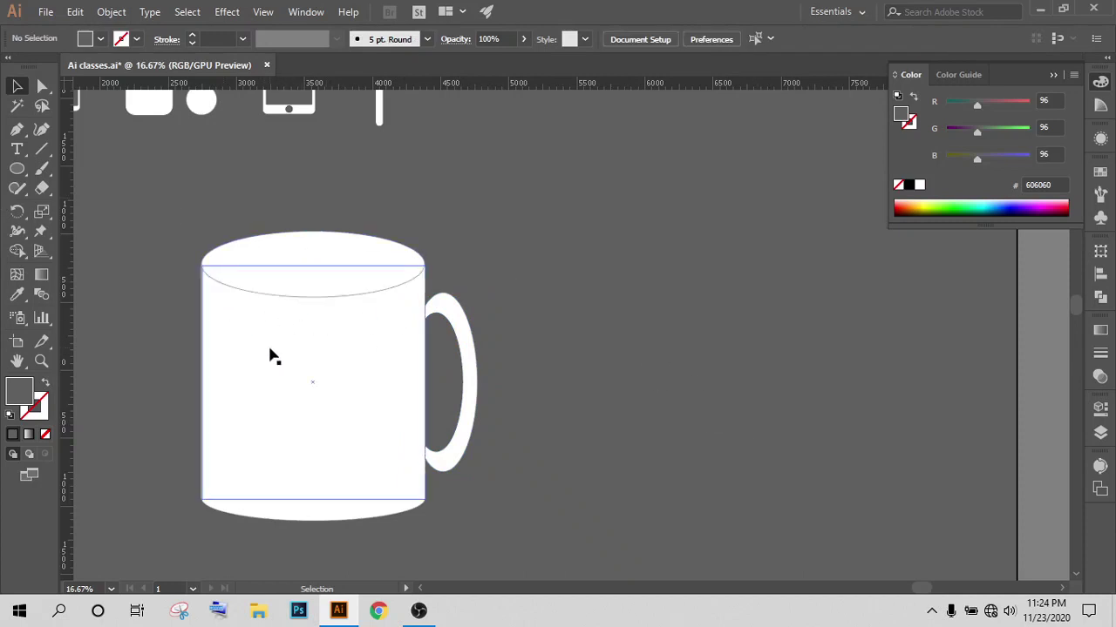
Step: Group the mug, shrink it to icon size, and place it at the end of the top row
scroll(641, 385, down, 1)
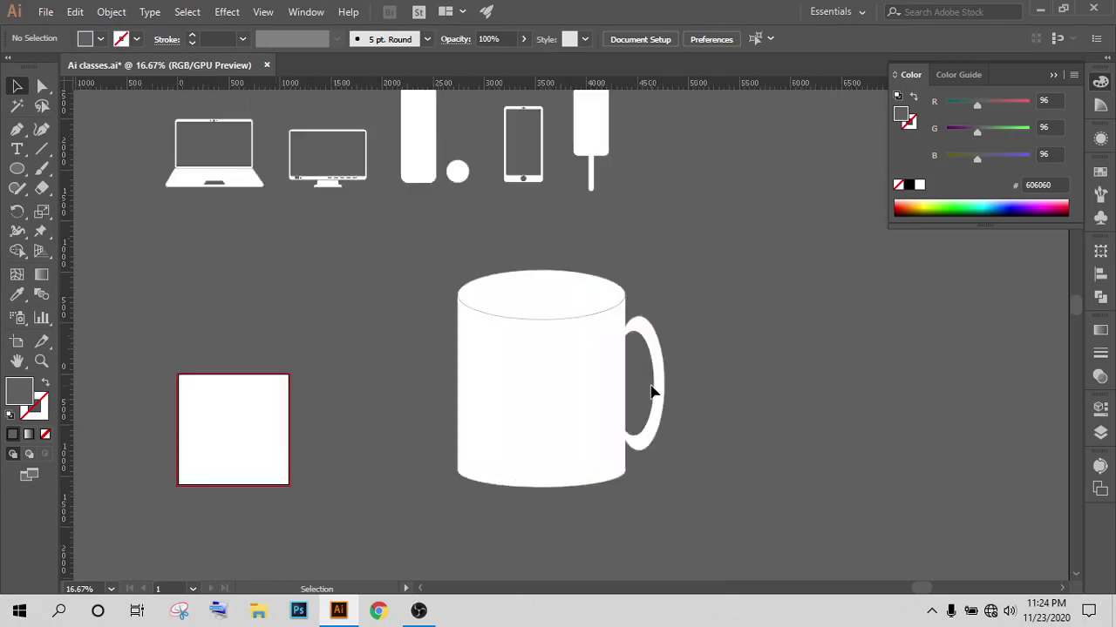
scroll(810, 391, down, 2)
scroll(810, 392, right, 3)
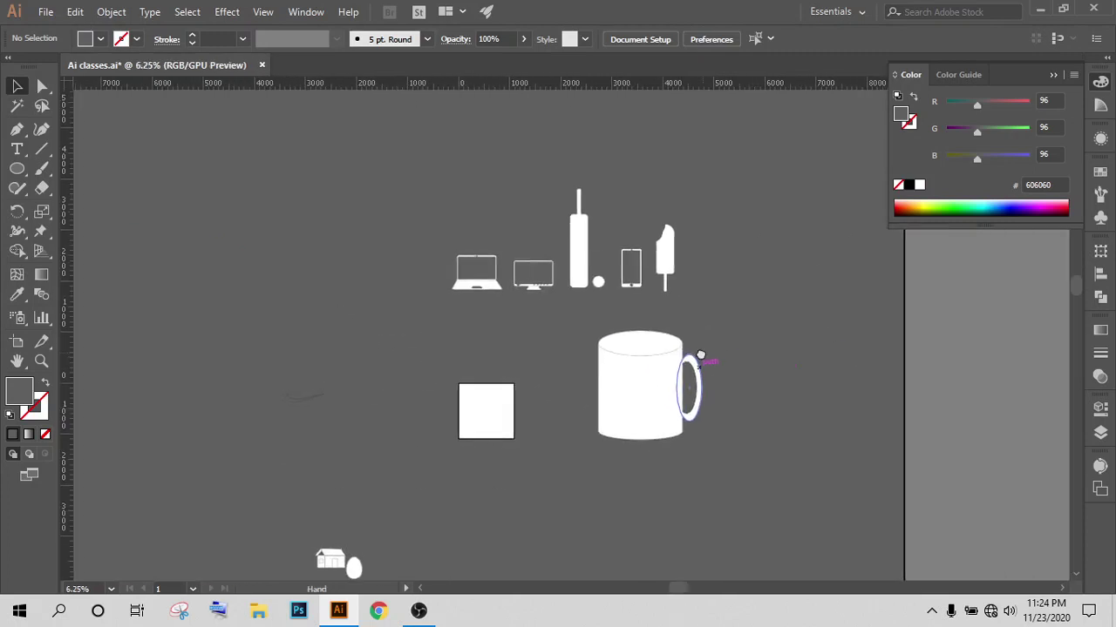
click(720, 436)
click(582, 365)
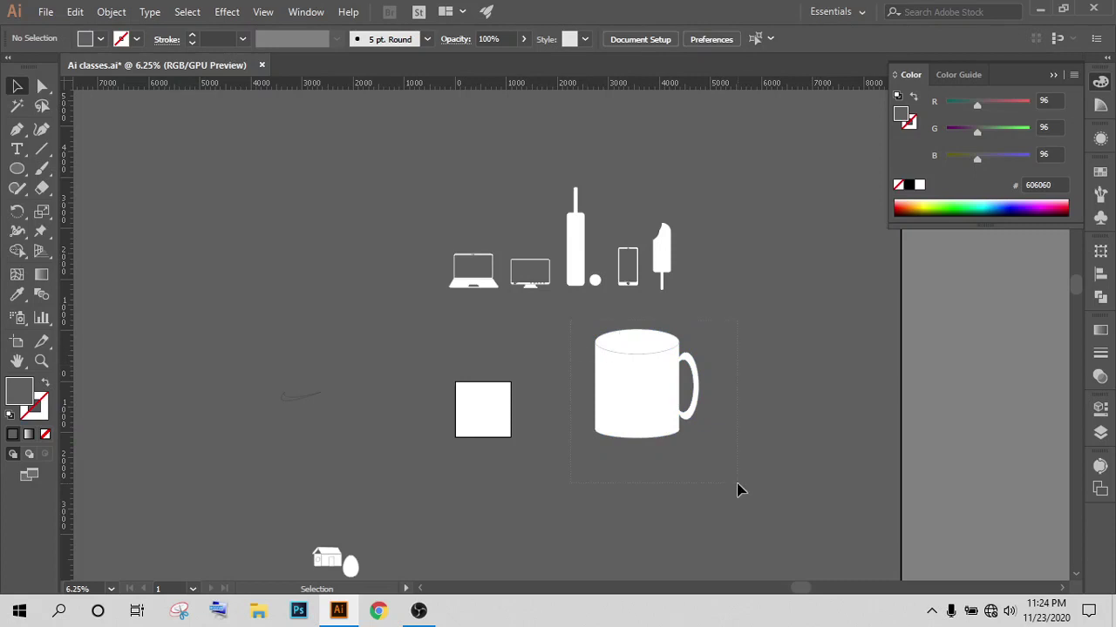
key(ctrl+z)
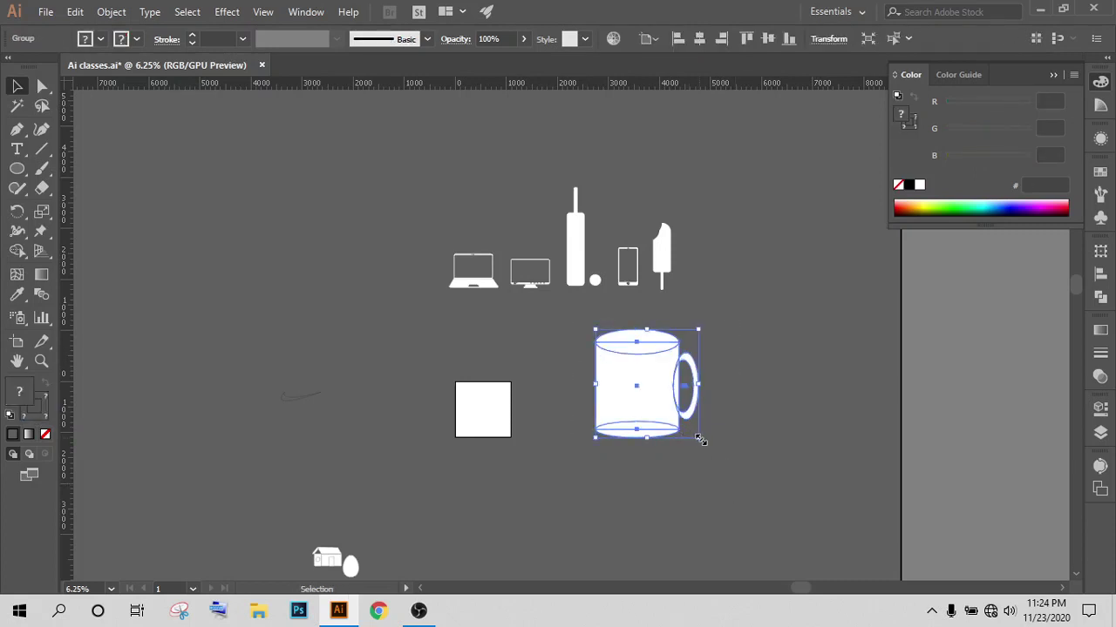
mouse_move(702, 444)
mouse_down()
mouse_move(641, 396)
mouse_move(640, 376)
mouse_move(706, 278)
mouse_up()
click(677, 358)
Step: Marquee-select all the icons in the top row and move them left
drag(678, 357, 526, 421)
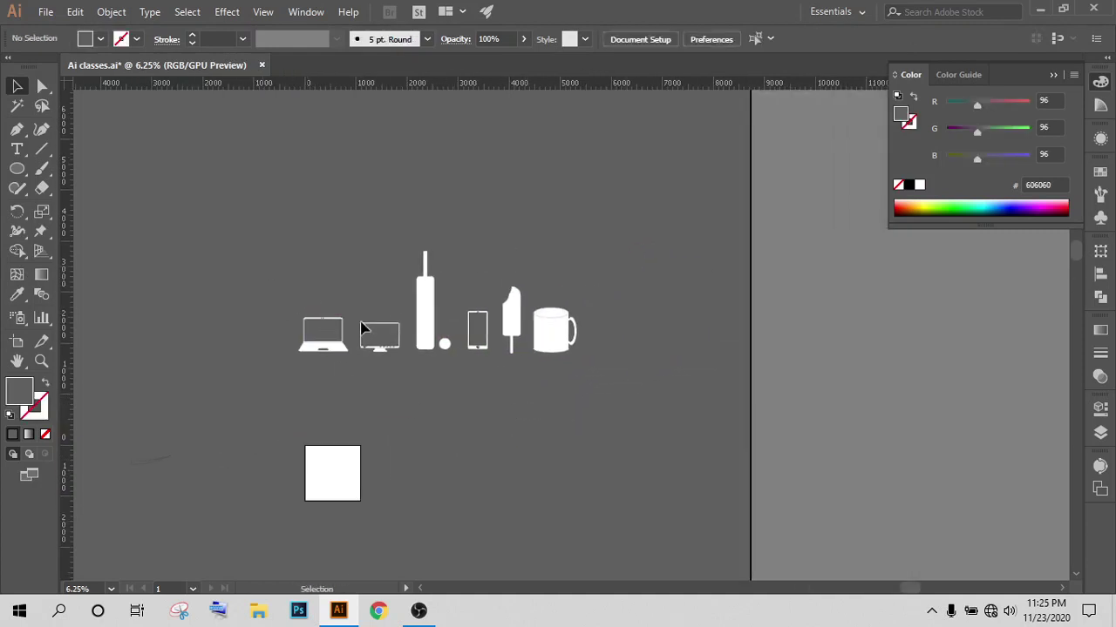
drag(390, 393, 517, 375)
mouse_move(374, 258)
mouse_down()
mouse_move(687, 356)
mouse_move(399, 320)
mouse_up()
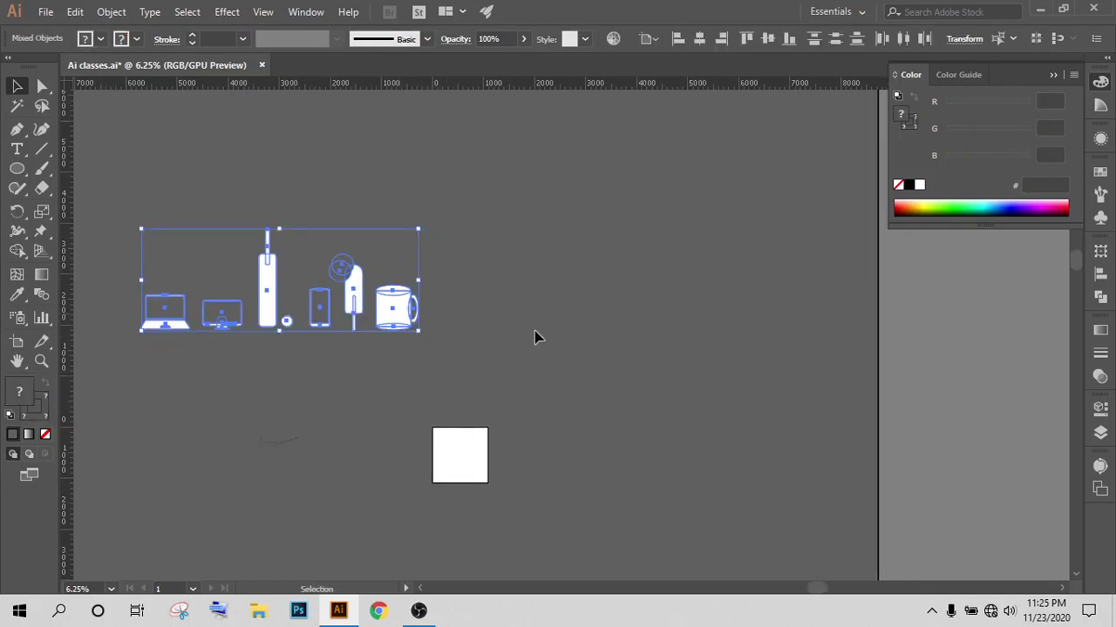
click(353, 341)
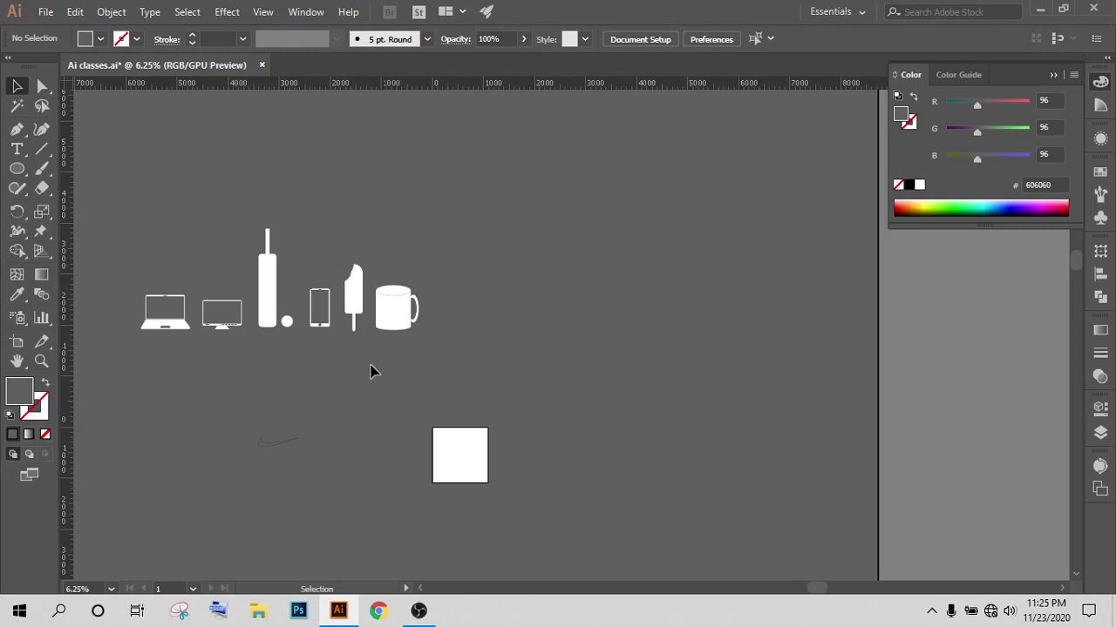
Step: Draw a square with the Rectangle tool and fill it white
click(17, 168)
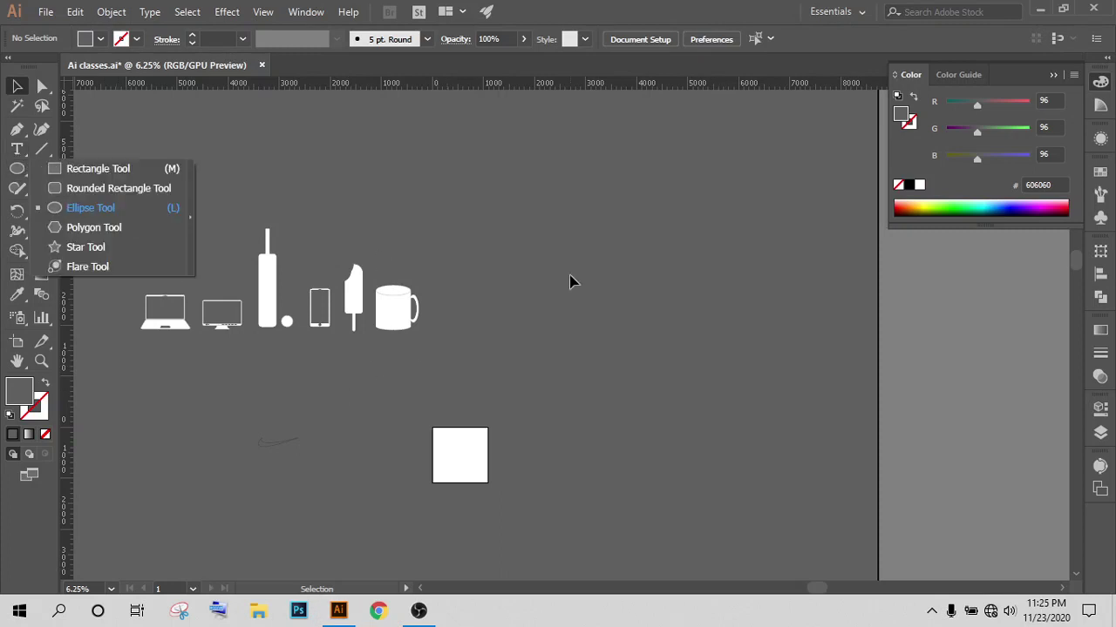
click(122, 170)
scroll(872, 419, down, 3)
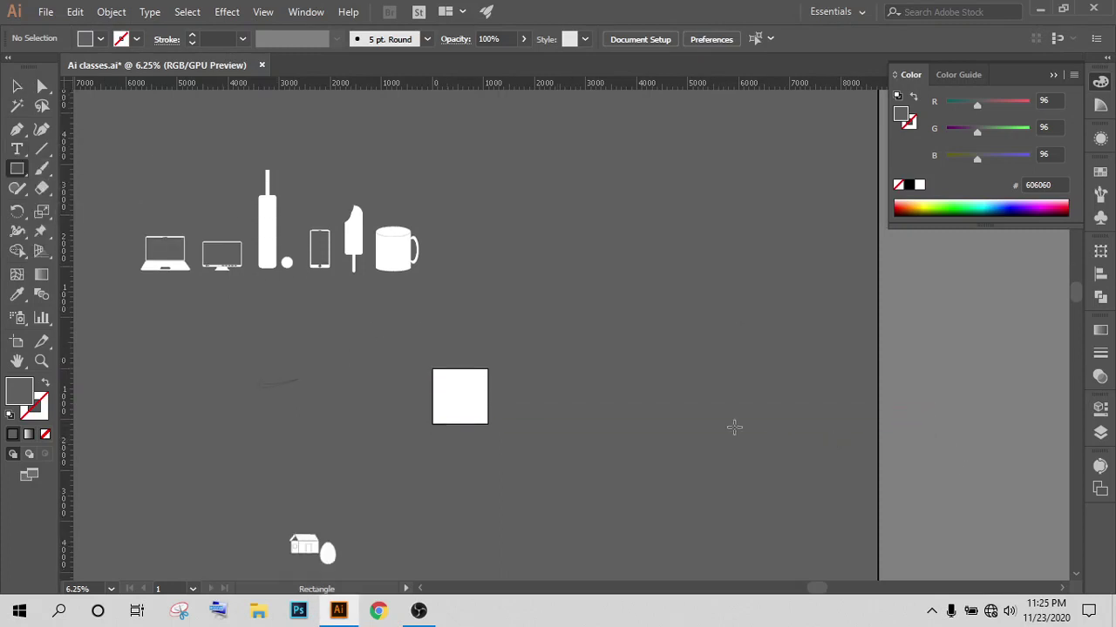
scroll(543, 242, up, 2)
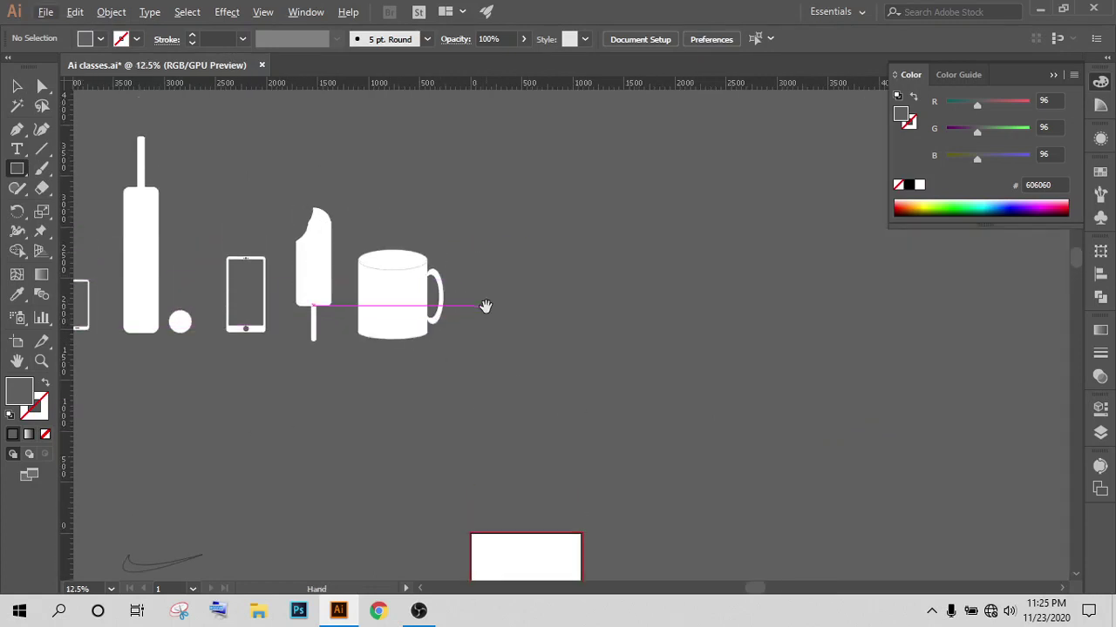
scroll(523, 301, up, 1)
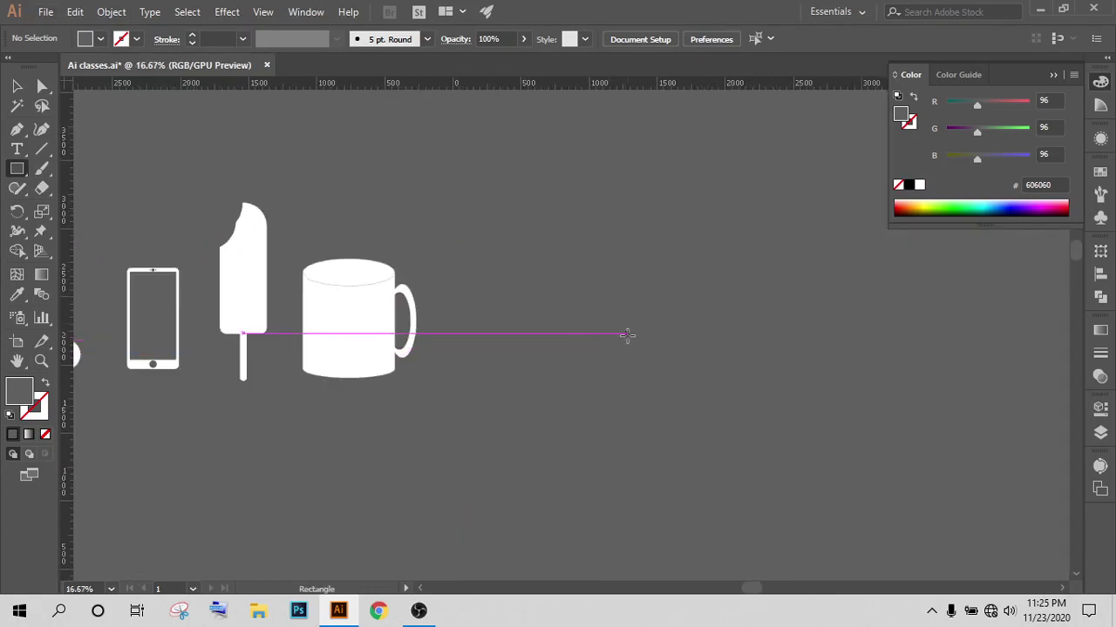
scroll(628, 334, down, 3)
drag(545, 228, 668, 347)
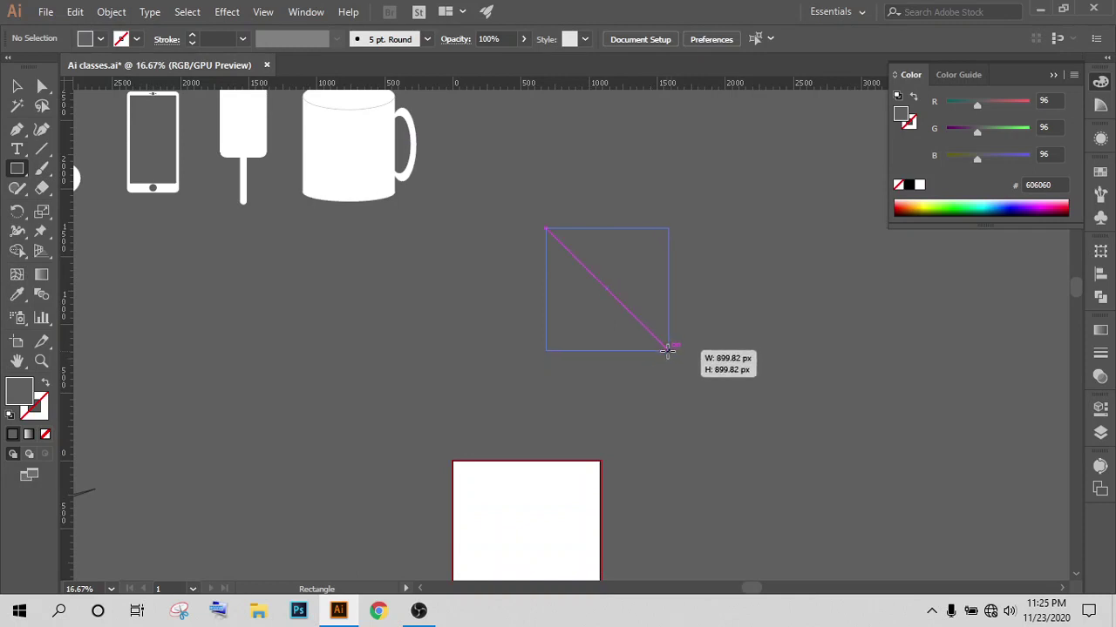
scroll(523, 358, up, 1)
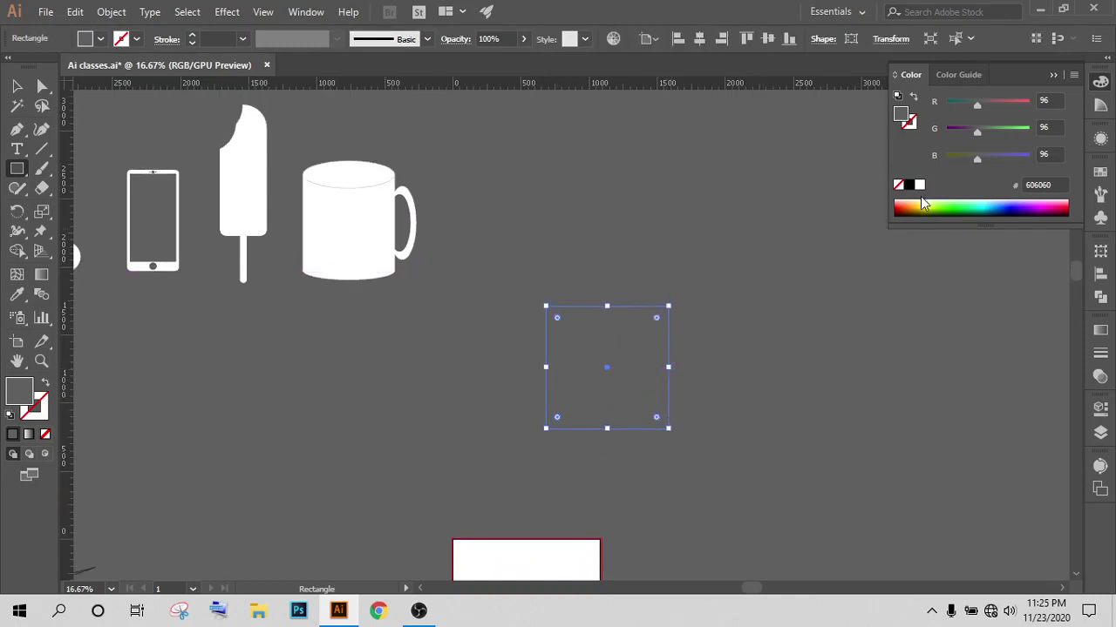
click(918, 184)
click(16, 86)
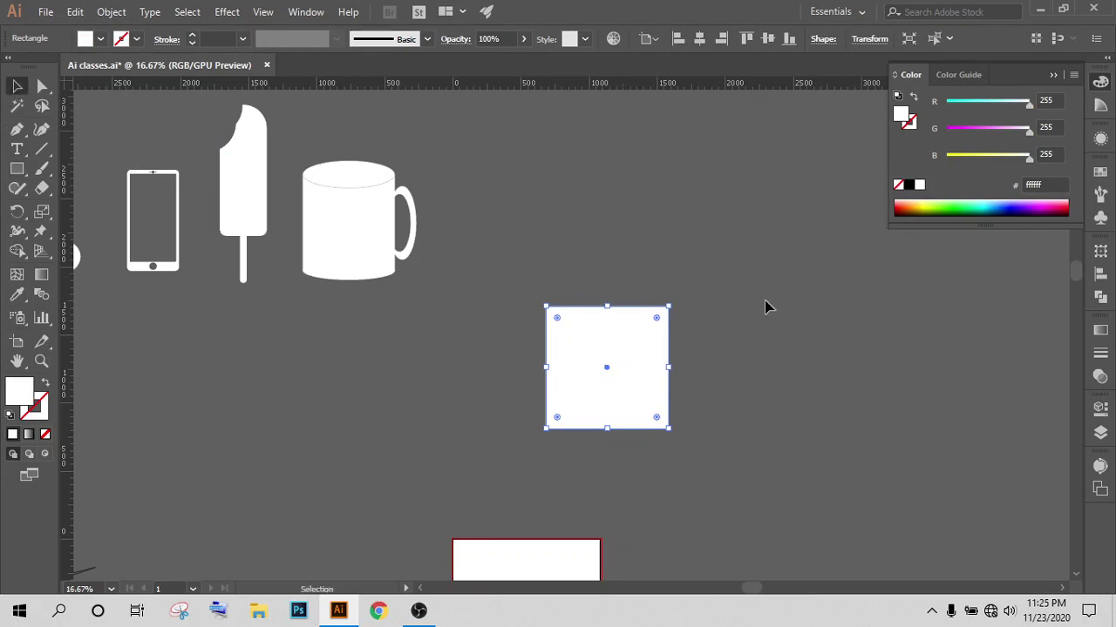
Step: Copy the square directly above itself and to its right, forming an L
scroll(697, 253, right, 2)
mouse_move(476, 394)
mouse_down()
mouse_move(482, 283)
mouse_move(465, 269)
mouse_up()
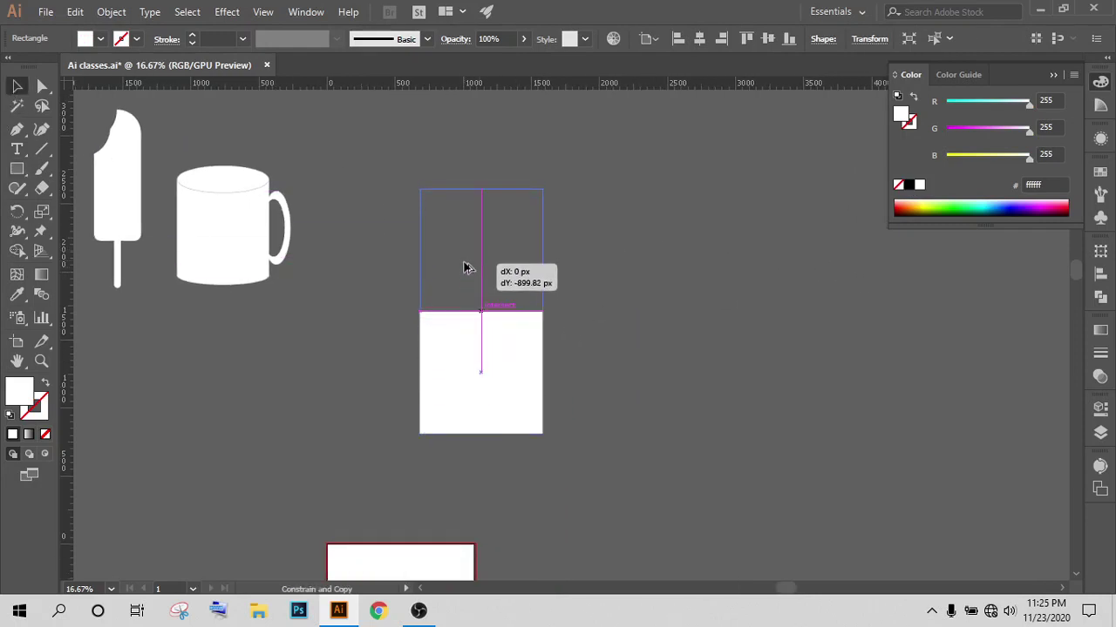
drag(464, 269, 464, 269)
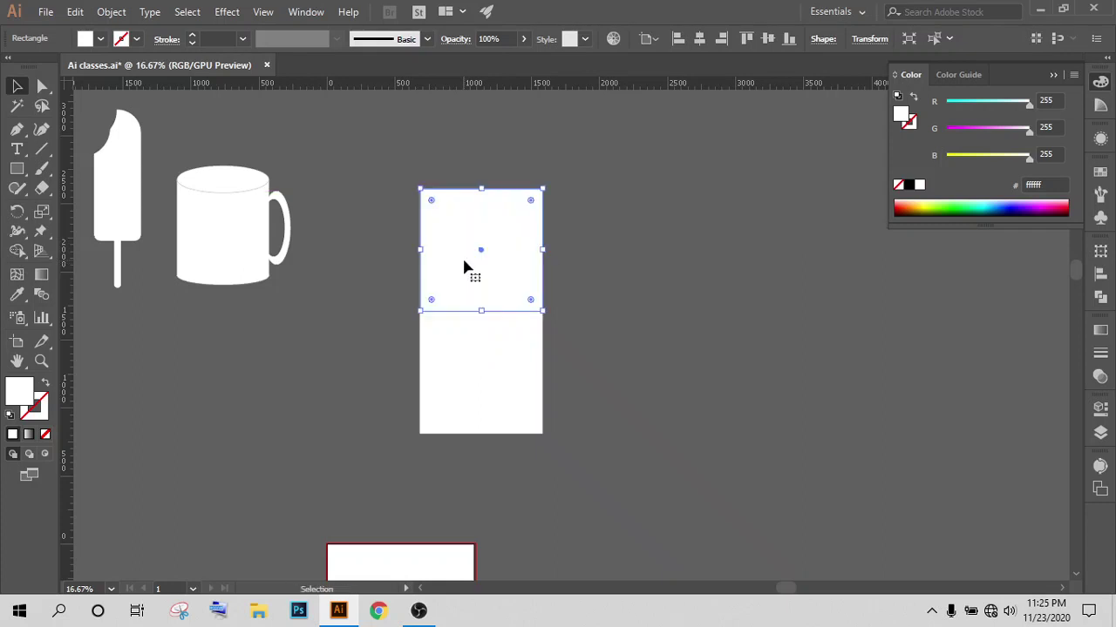
drag(479, 373, 604, 374)
click(732, 361)
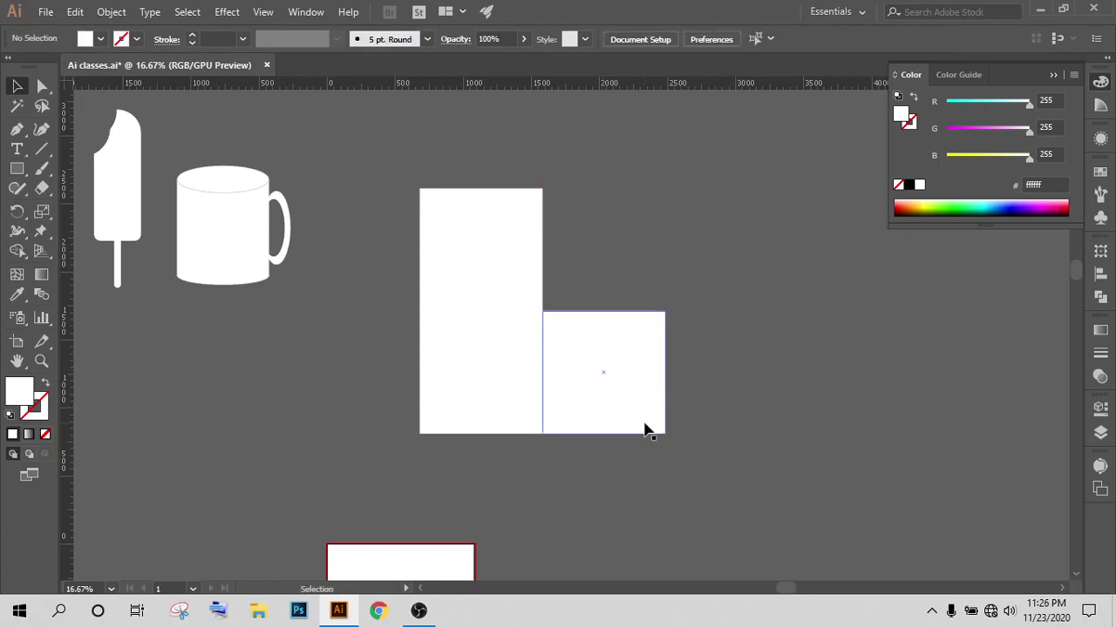
click(601, 362)
Step: Give all three squares a 3 pt stroke outline
drag(688, 438, 520, 411)
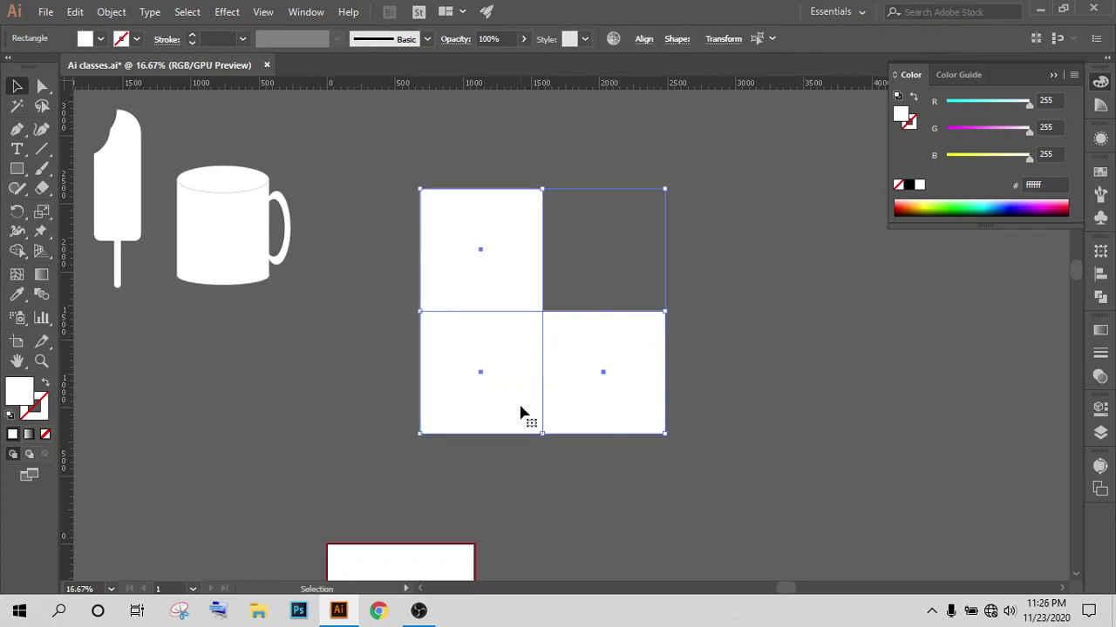
text(3)
key(Return)
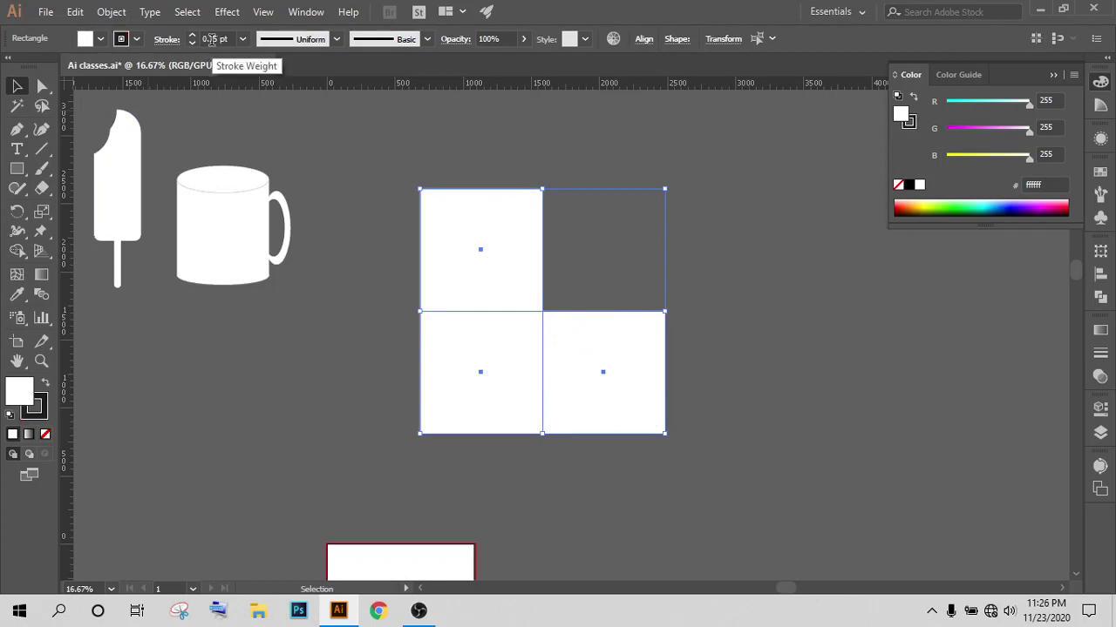
click(735, 333)
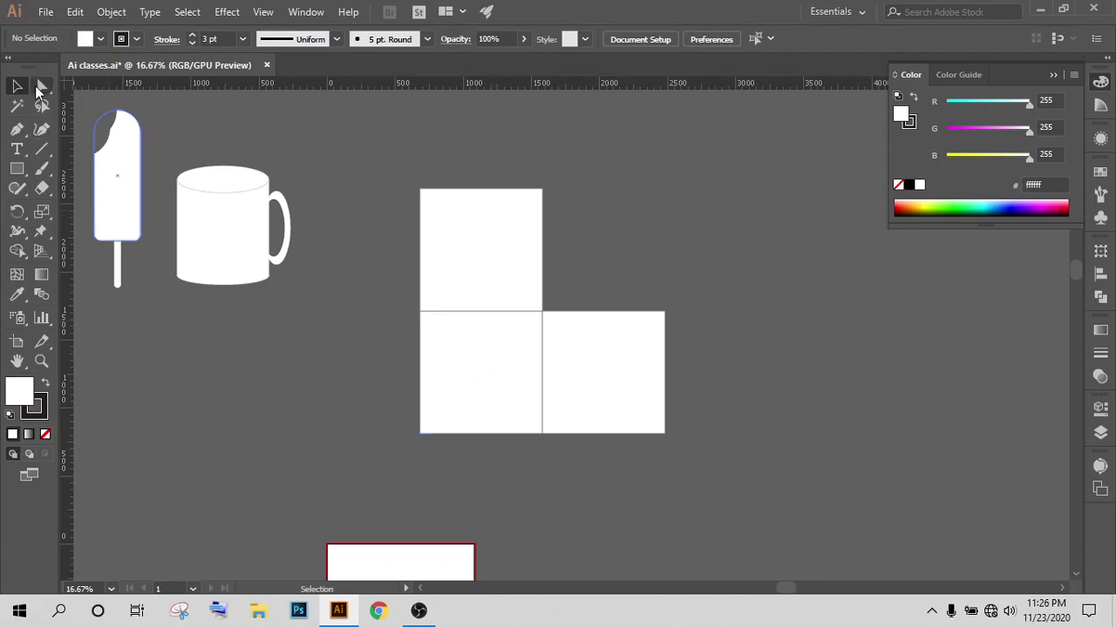
Step: Skew the right square's outer edge upward to form the cube's slanted side face
click(42, 86)
click(665, 373)
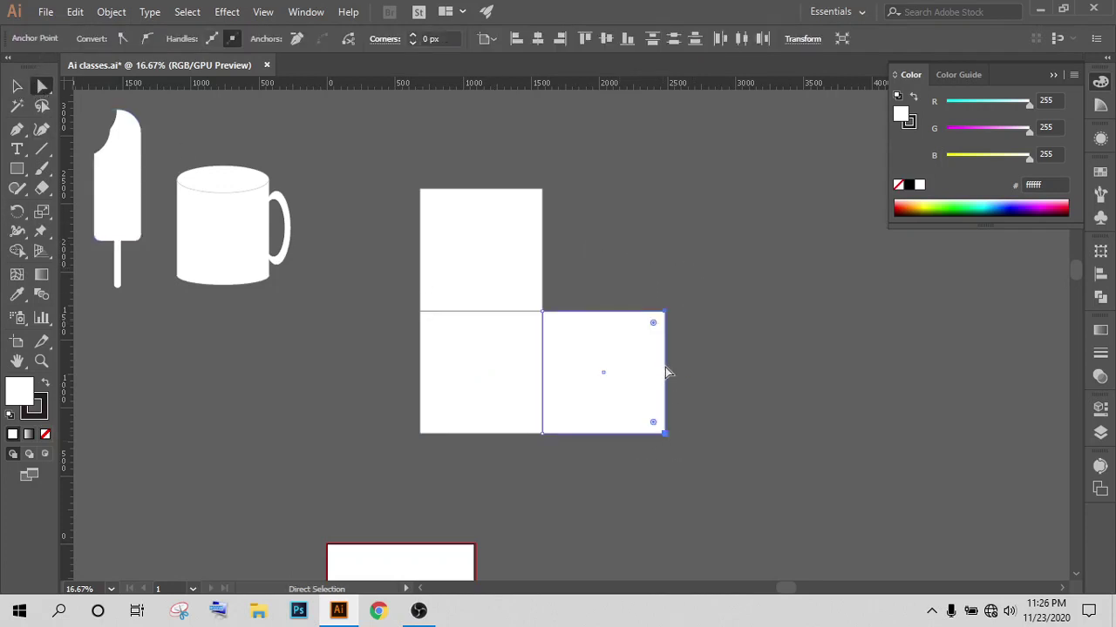
drag(668, 319, 604, 288)
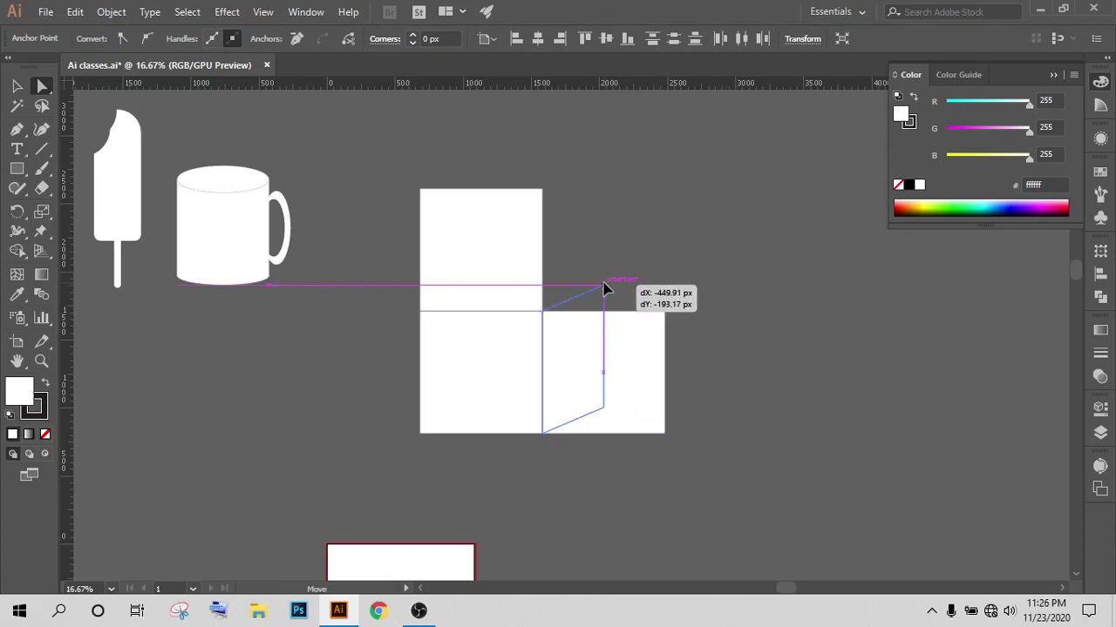
drag(608, 288, 606, 288)
click(765, 357)
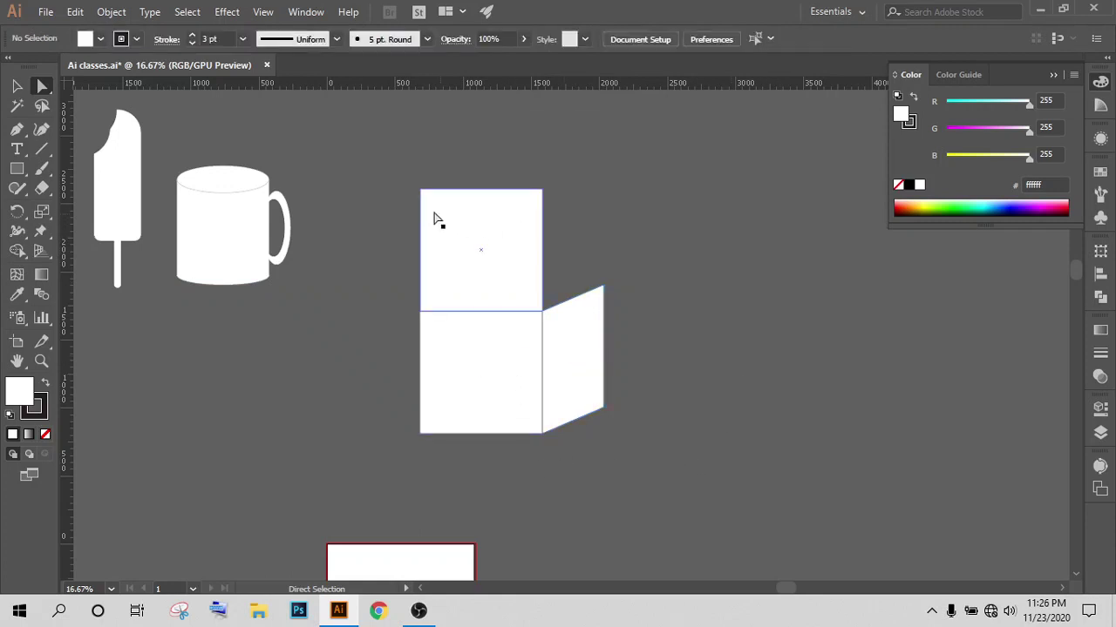
Step: Shear the top square's upper edge to form the cube's top face
mouse_move(386, 166)
mouse_down()
mouse_move(552, 207)
mouse_move(605, 287)
mouse_up()
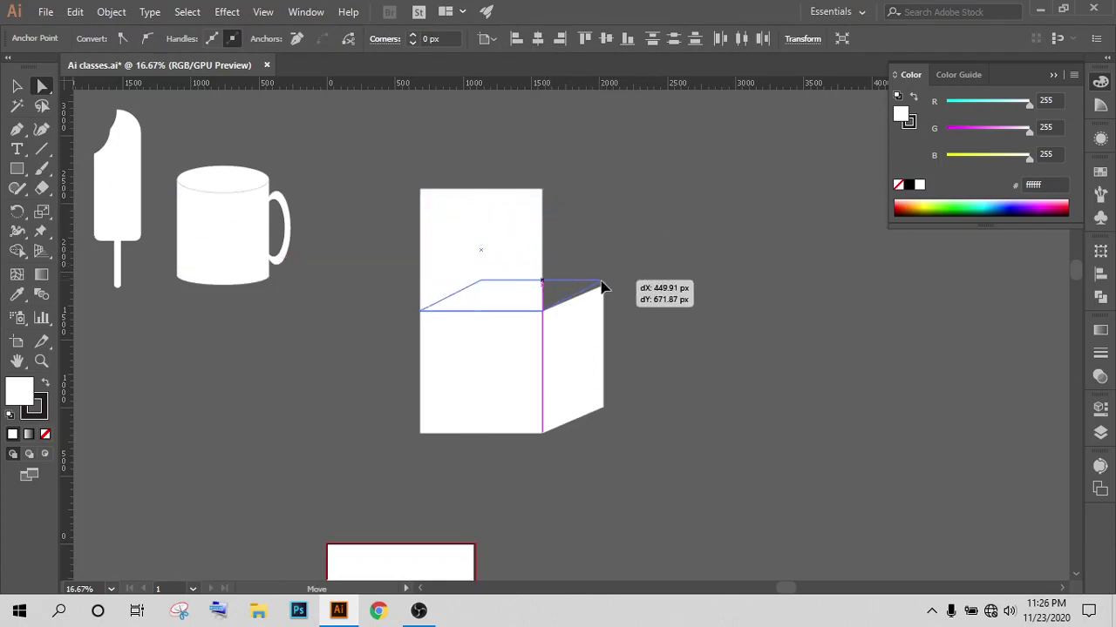
click(792, 338)
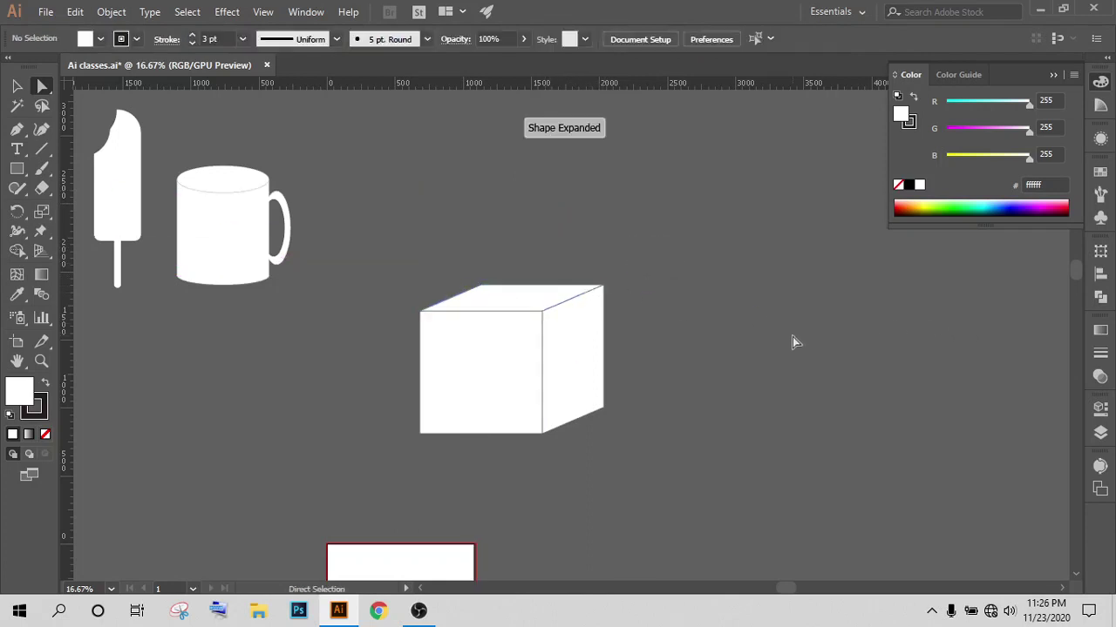
click(16, 83)
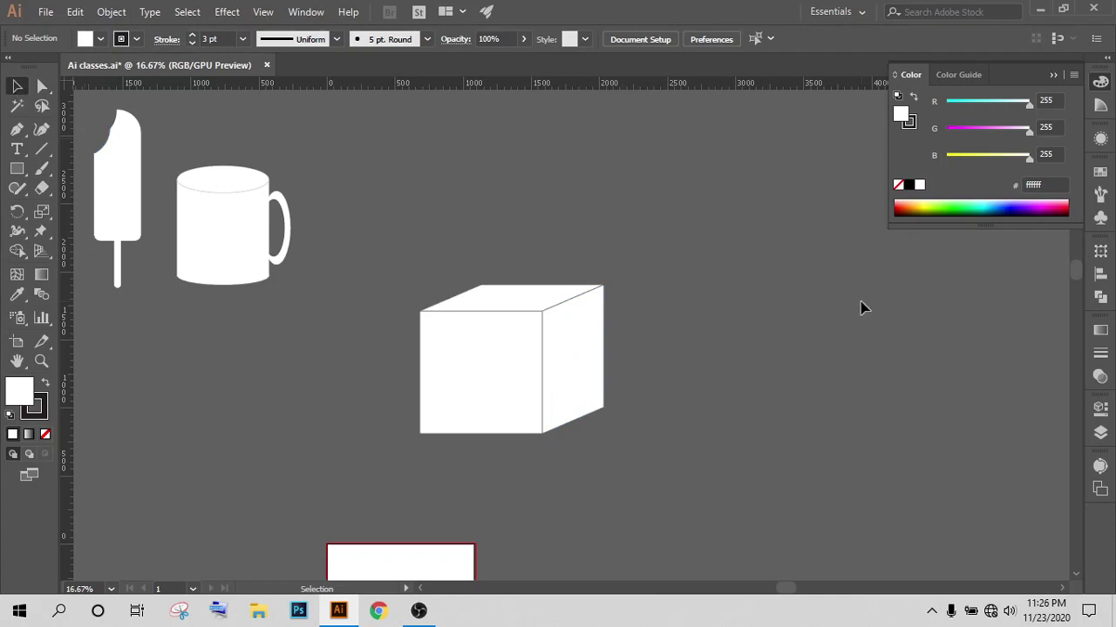
Step: Fill the cube's top face dark grey-green #2d332b (R45 G51 B43) with the Color panel sliders
click(525, 311)
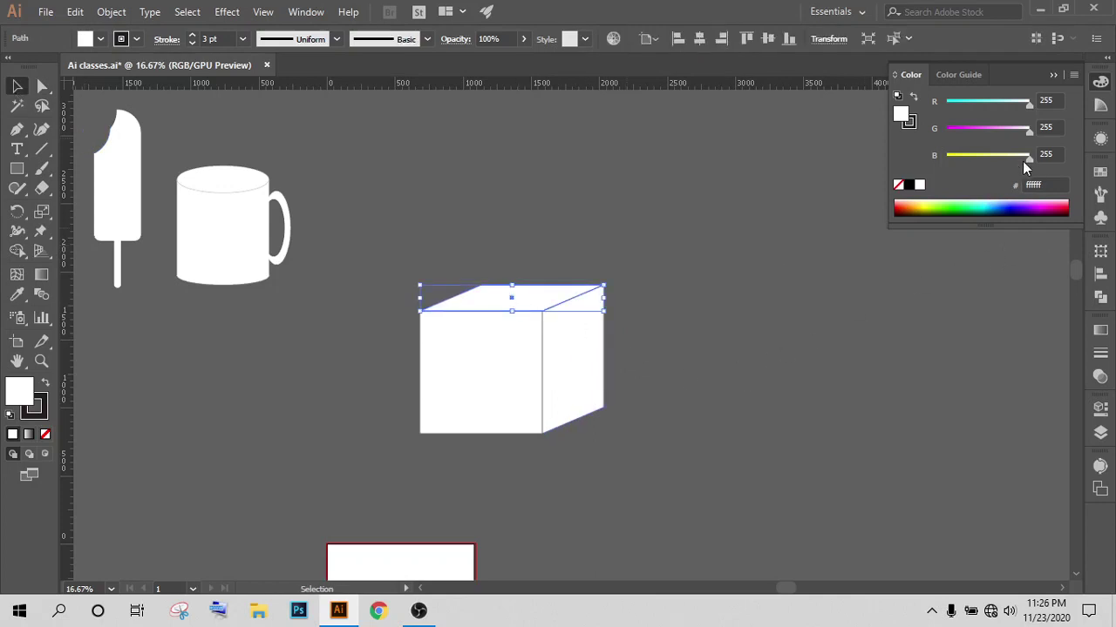
mouse_move(1027, 159)
mouse_down()
mouse_move(999, 159)
mouse_move(1035, 157)
mouse_up()
click(925, 207)
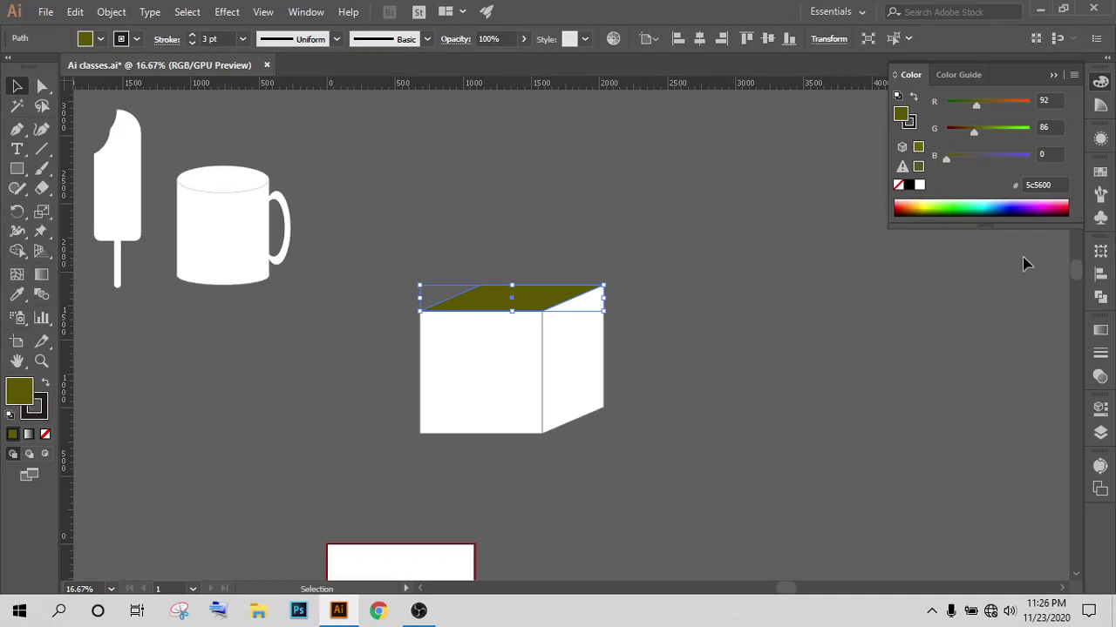
drag(944, 160, 957, 158)
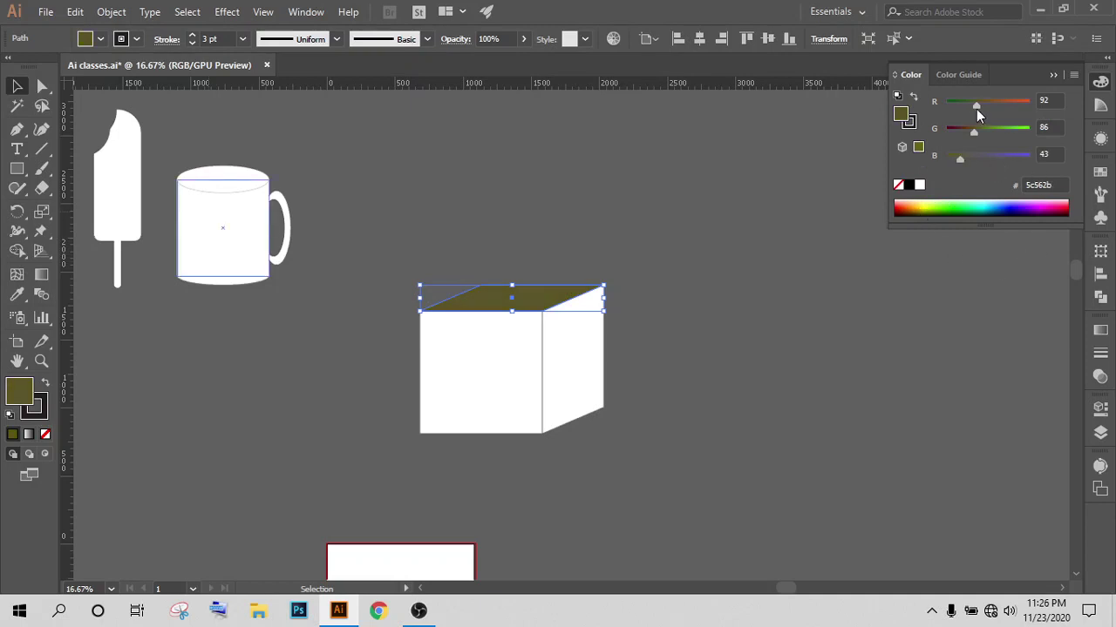
mouse_move(976, 106)
mouse_down()
mouse_move(960, 107)
mouse_move(958, 136)
mouse_up()
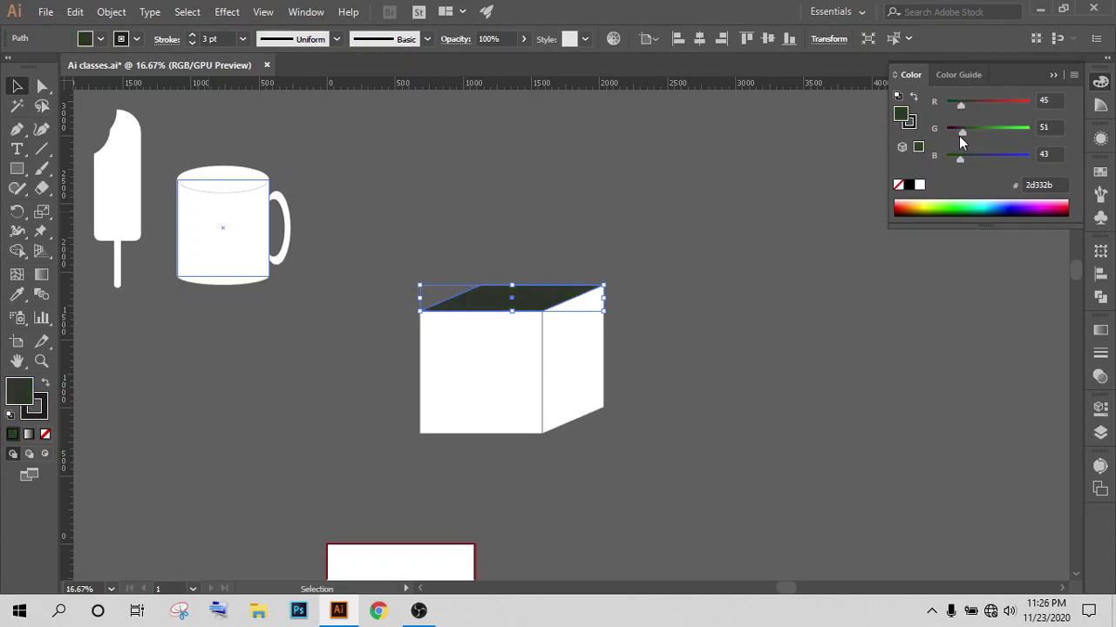
click(860, 367)
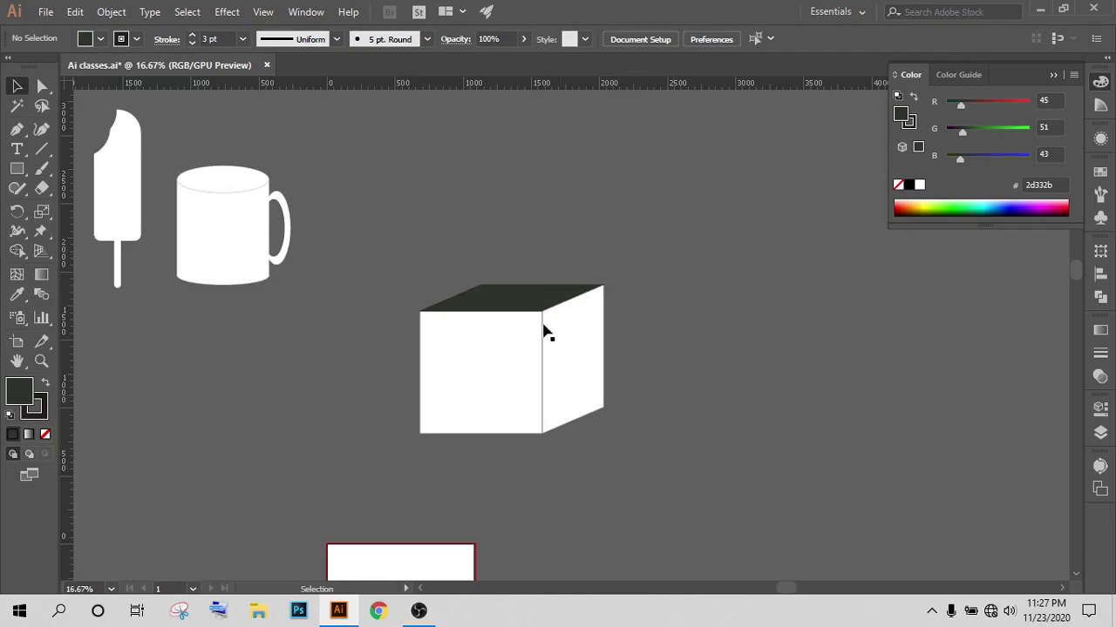
Step: Recolour the cube's top face to the web-safe dark grey 333333
click(501, 300)
click(902, 148)
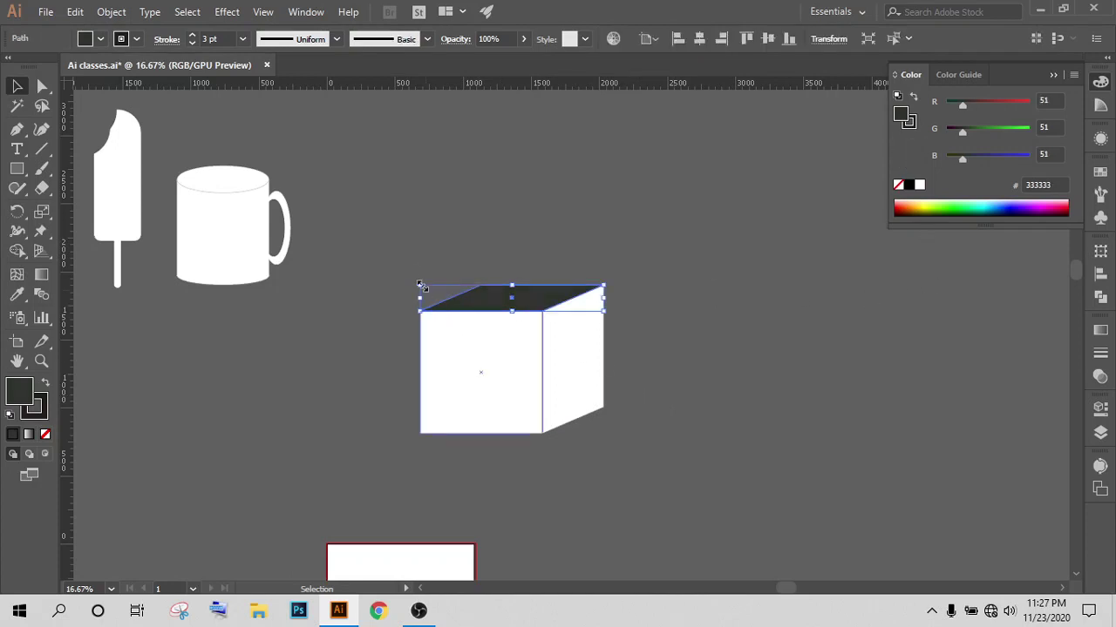
click(529, 180)
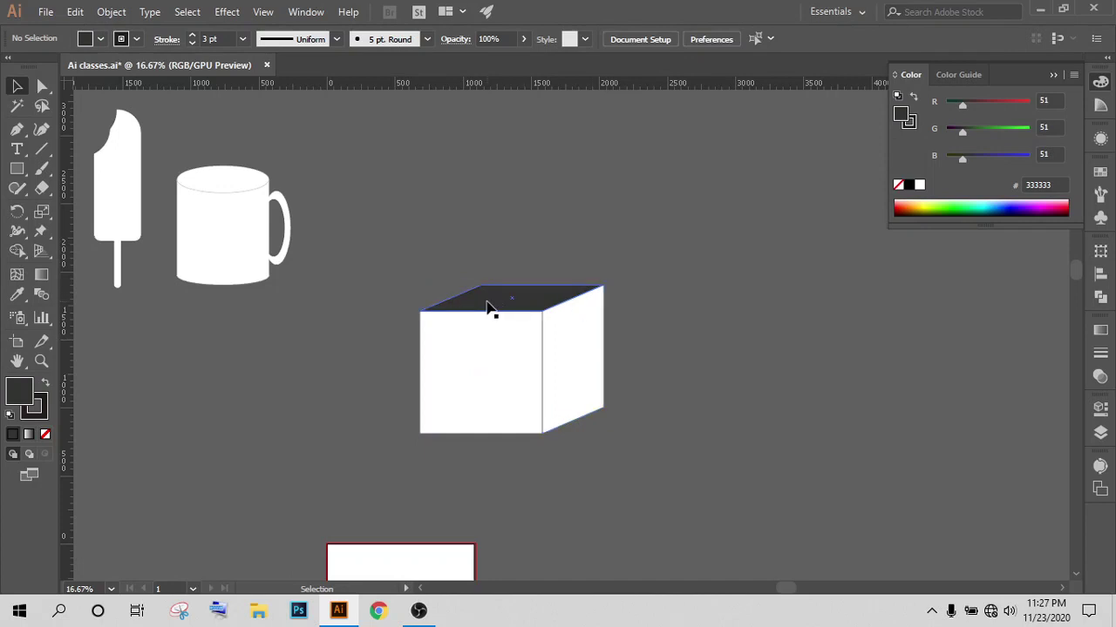
alt+scroll(501, 314, up, 1)
alt+scroll(527, 340, up, 1)
scroll(680, 364, down, 1)
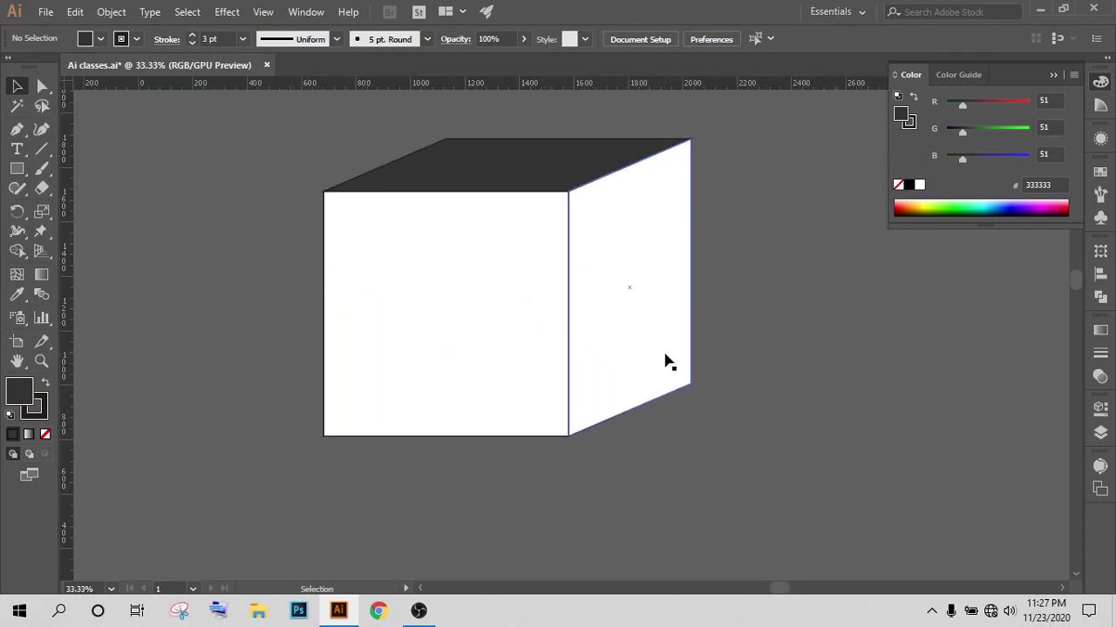
alt+scroll(741, 406, down, 1)
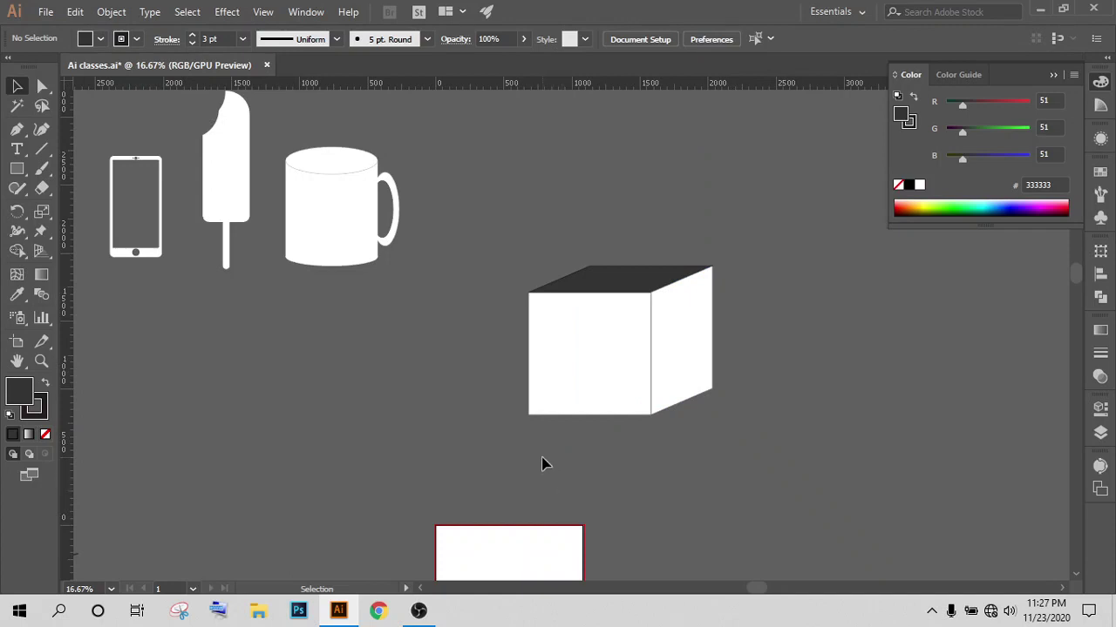
Step: With Direct Selection, drag the front face's corner anchors up to meet the top face
click(42, 86)
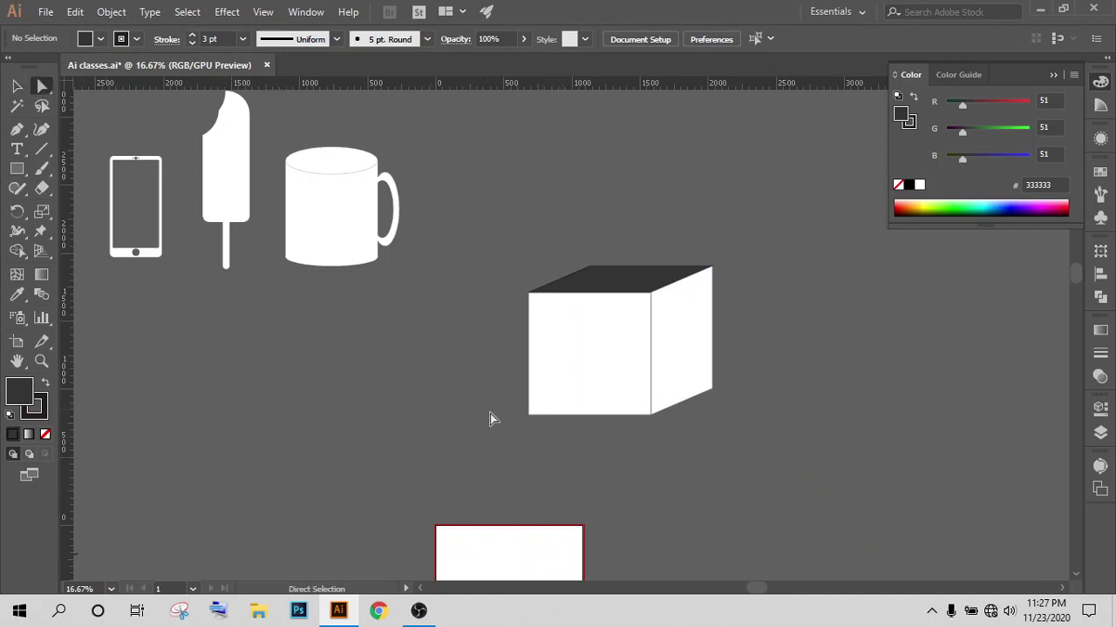
drag(529, 414, 529, 405)
click(459, 461)
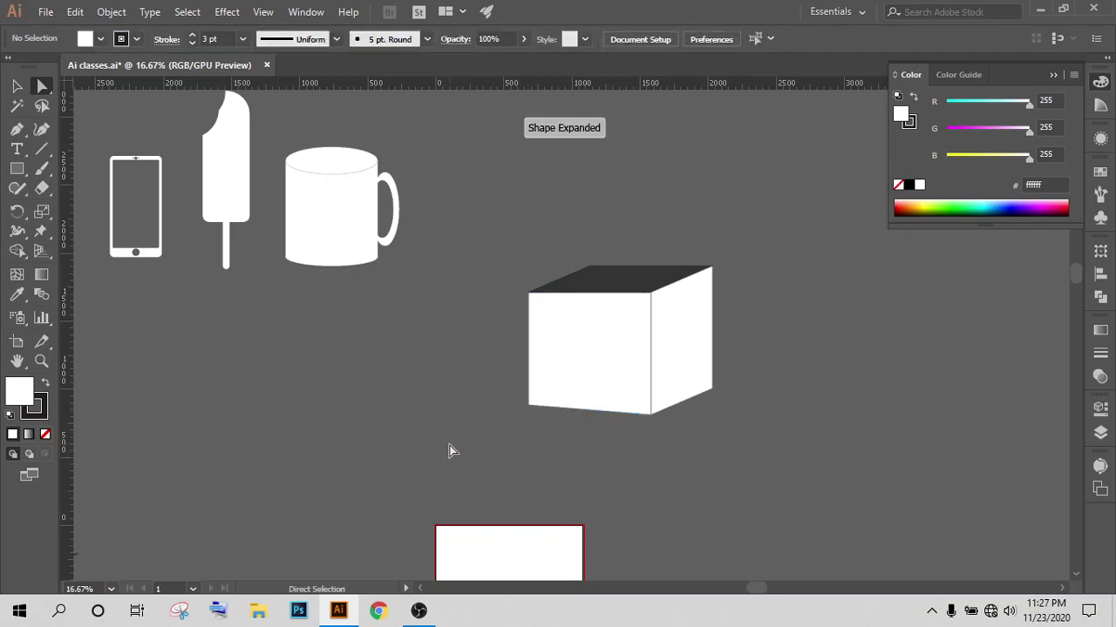
drag(450, 447, 534, 413)
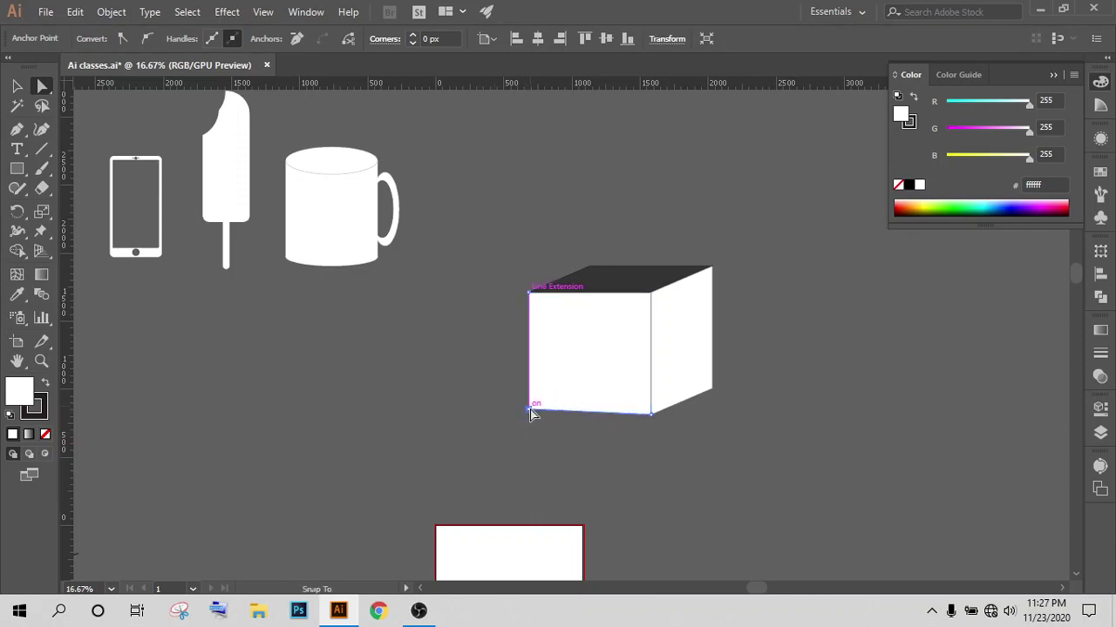
drag(533, 412, 531, 408)
click(470, 423)
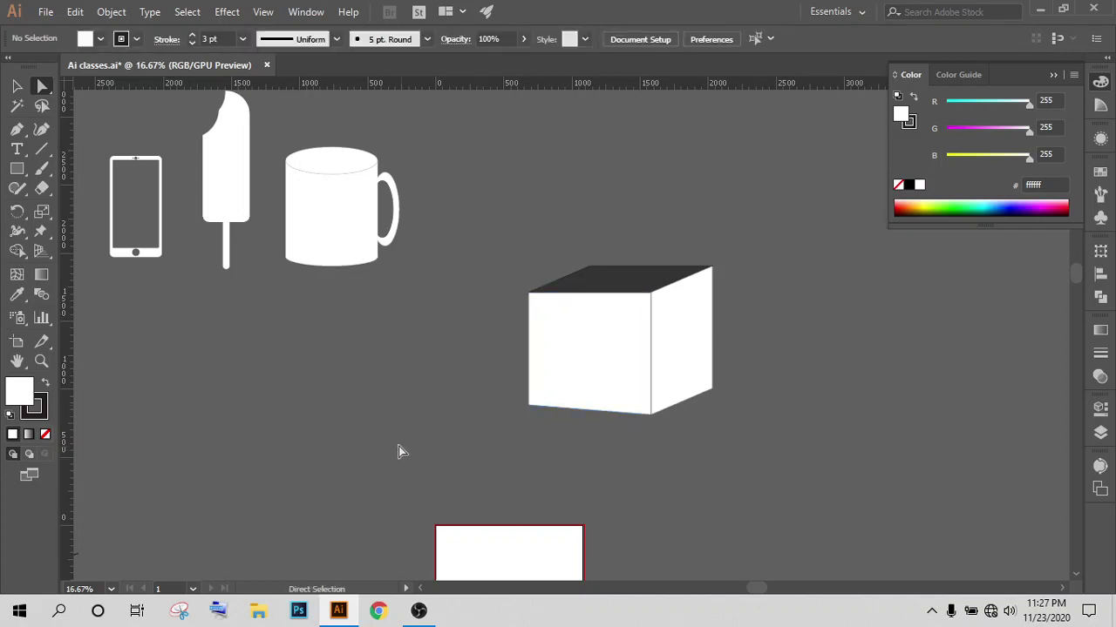
click(531, 401)
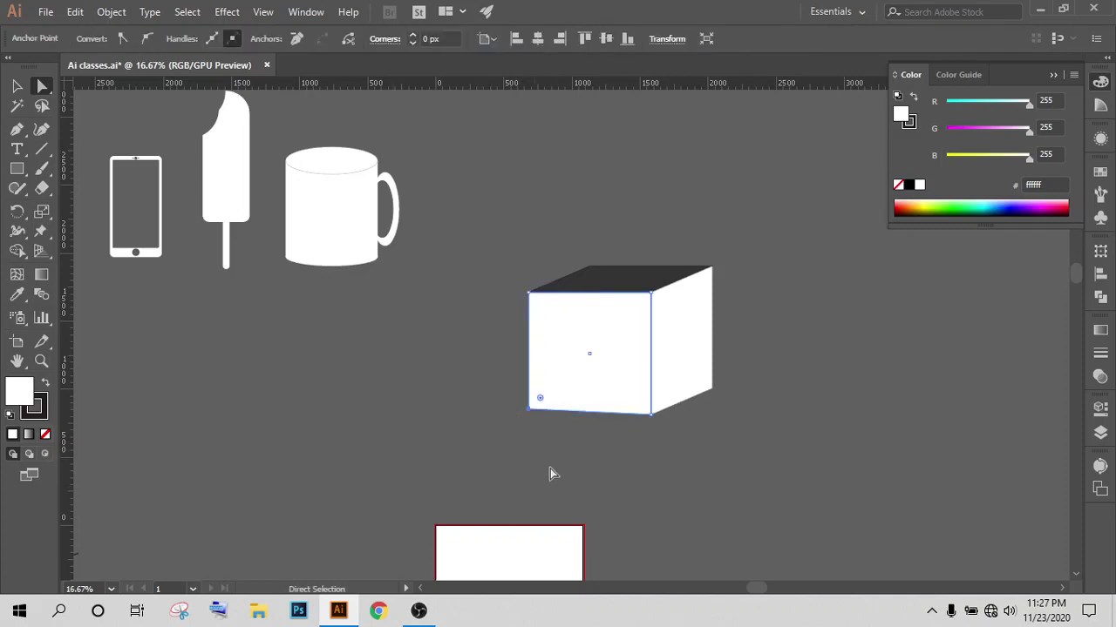
click(428, 414)
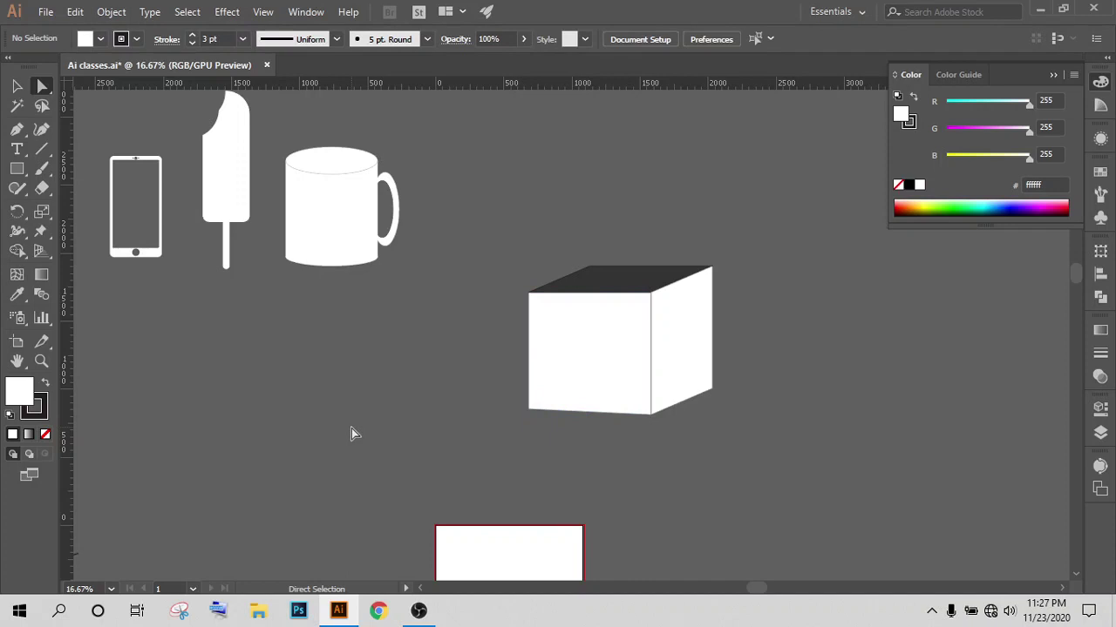
Step: Adjust the right face's lower-right and top-right corners so they align with the top face
click(710, 392)
drag(710, 390, 710, 384)
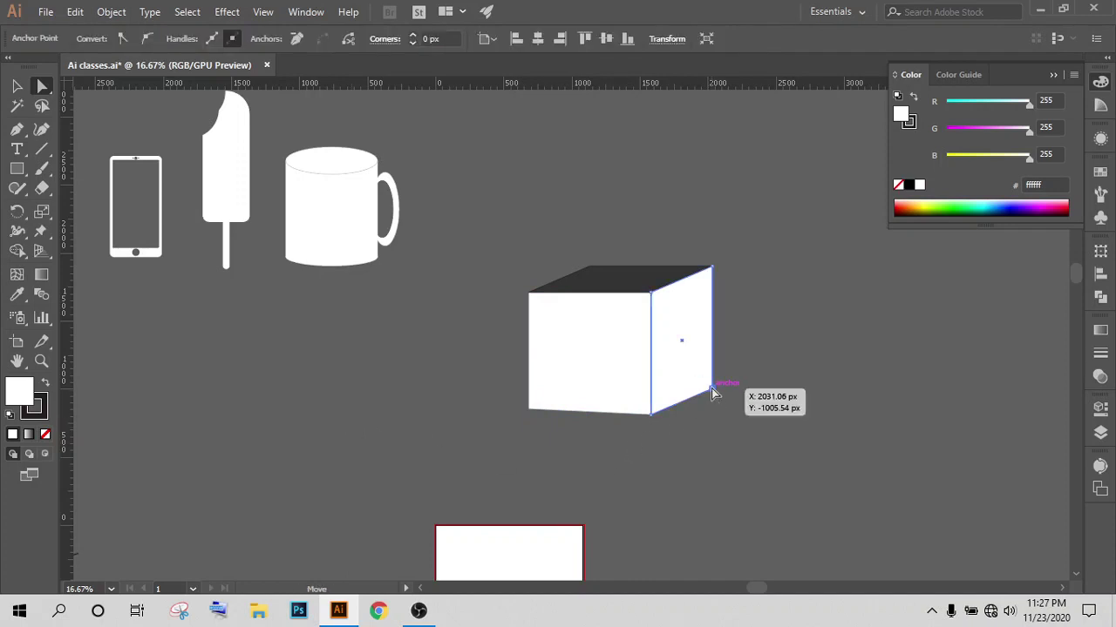
click(810, 381)
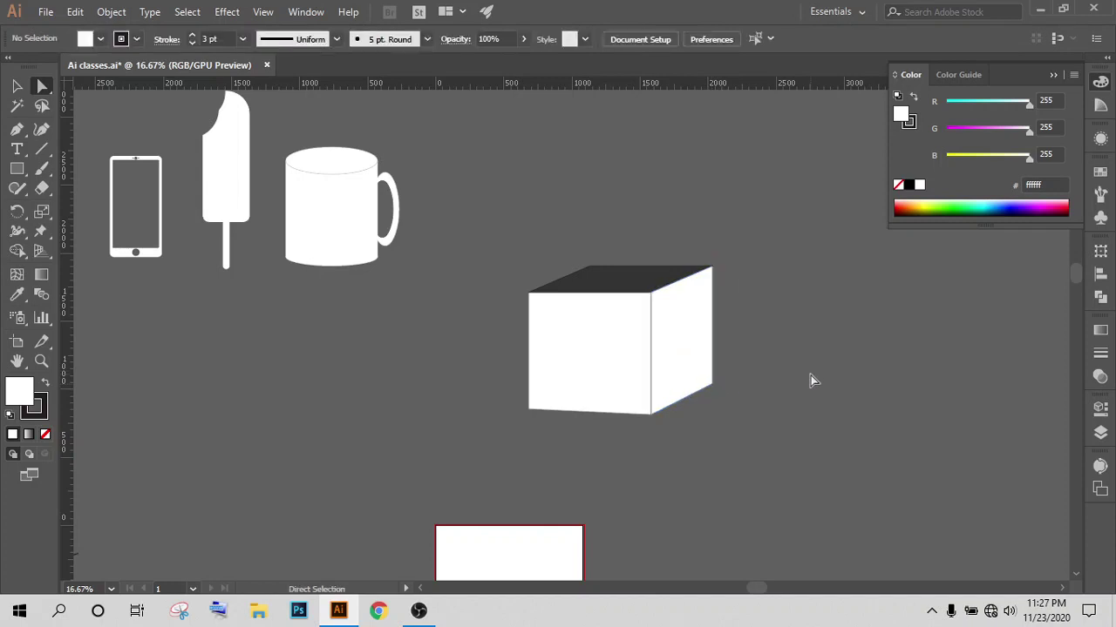
key(ctrl+z)
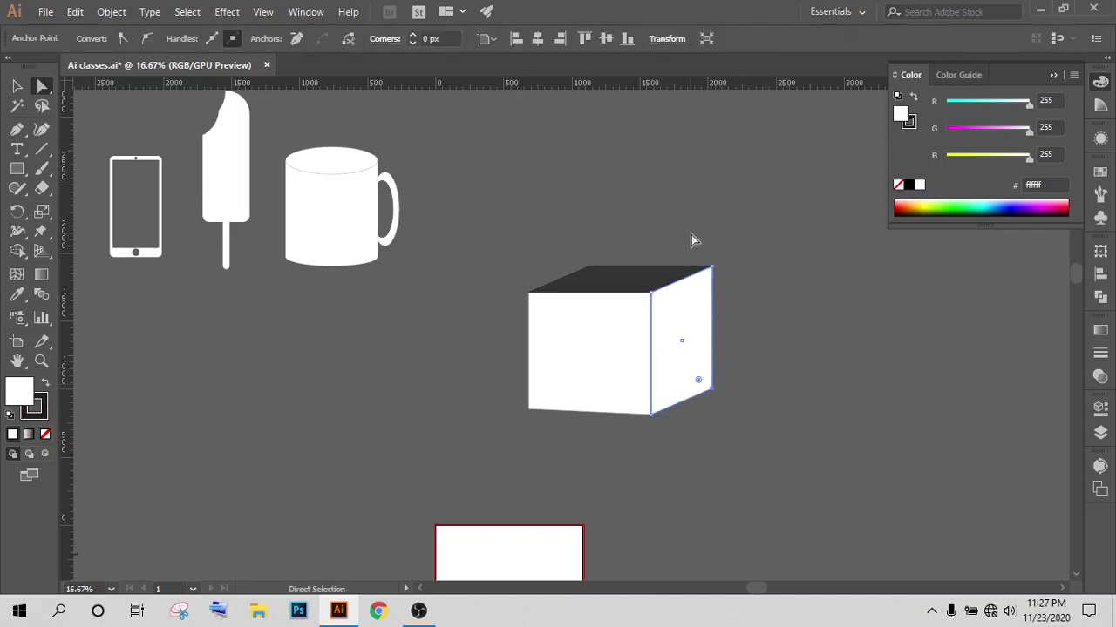
drag(712, 267, 712, 268)
click(795, 266)
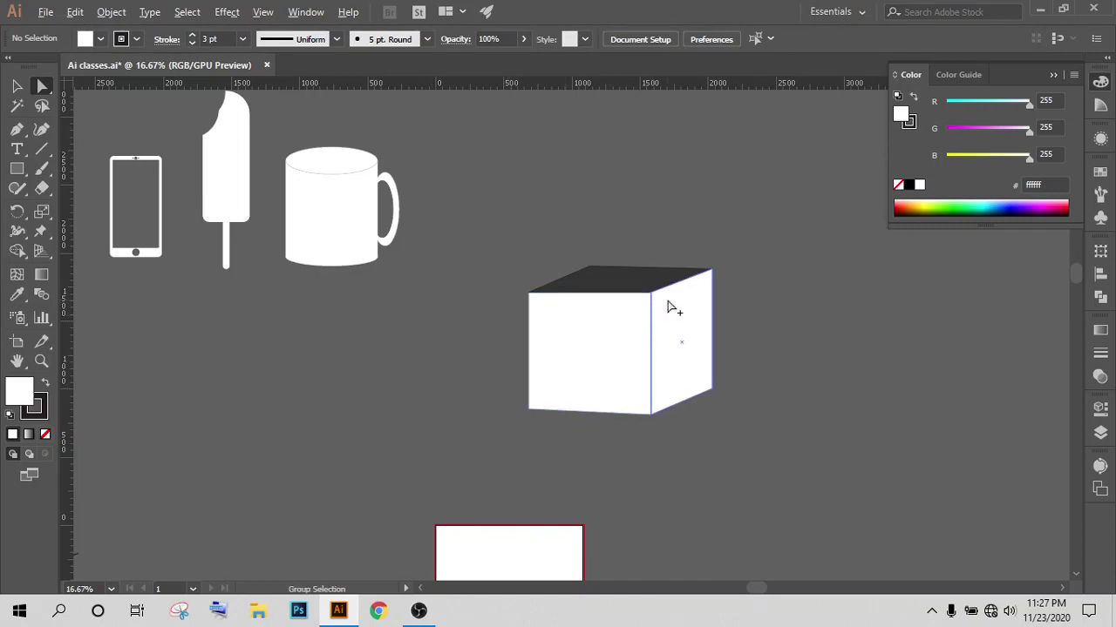
scroll(661, 305, up, 3)
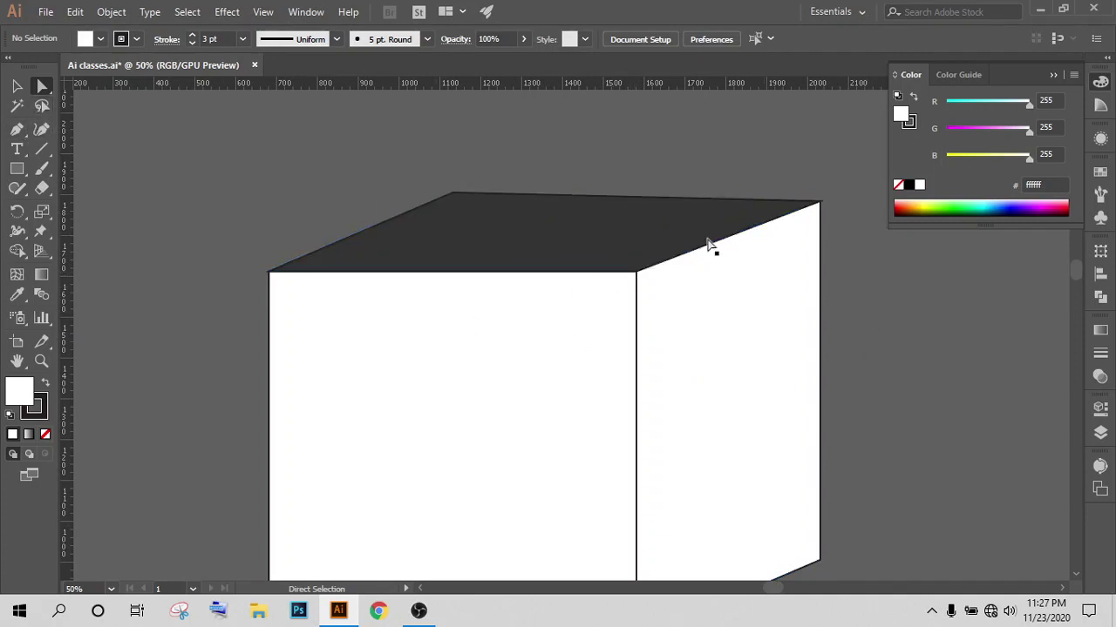
Step: Lasso-select the anchors at the cube's shared top front corner
drag(592, 252, 625, 293)
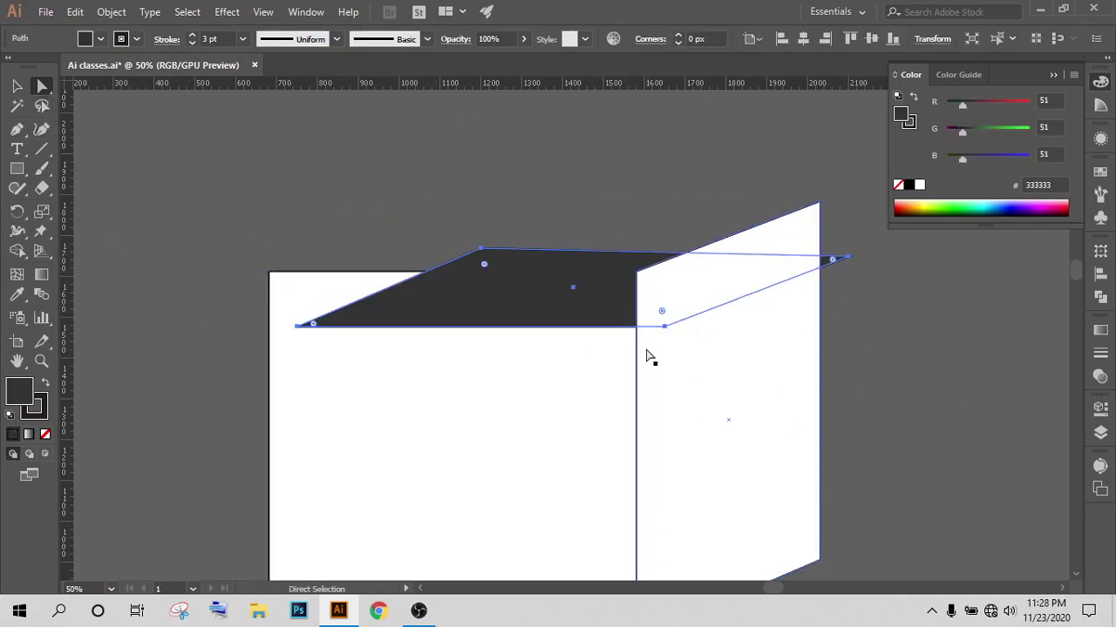
key(ctrl+z)
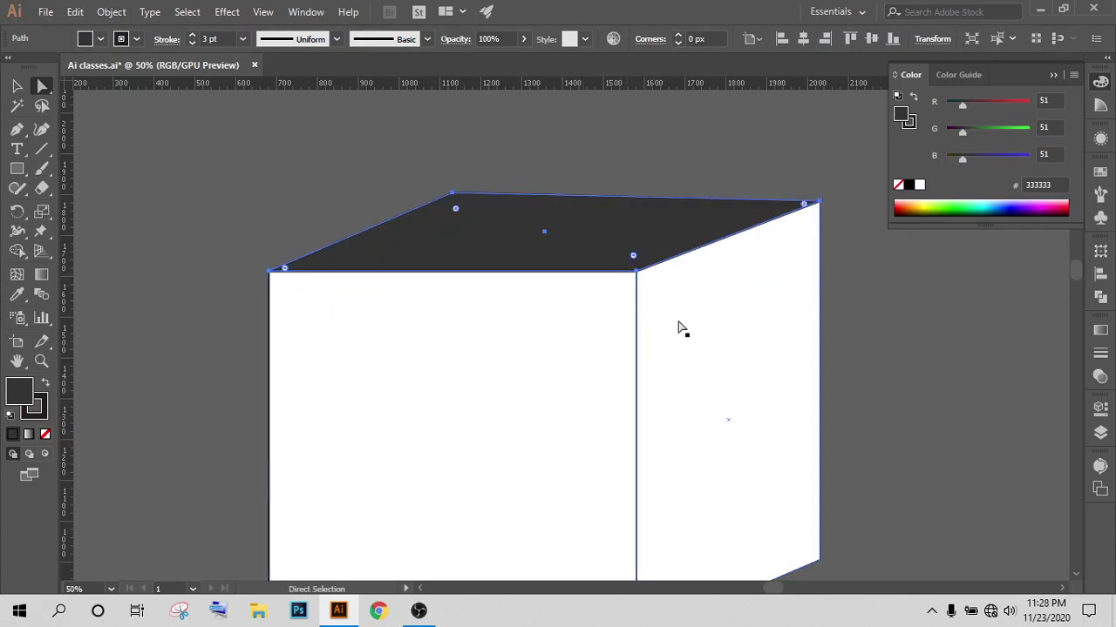
drag(700, 329, 890, 393)
drag(627, 365, 522, 411)
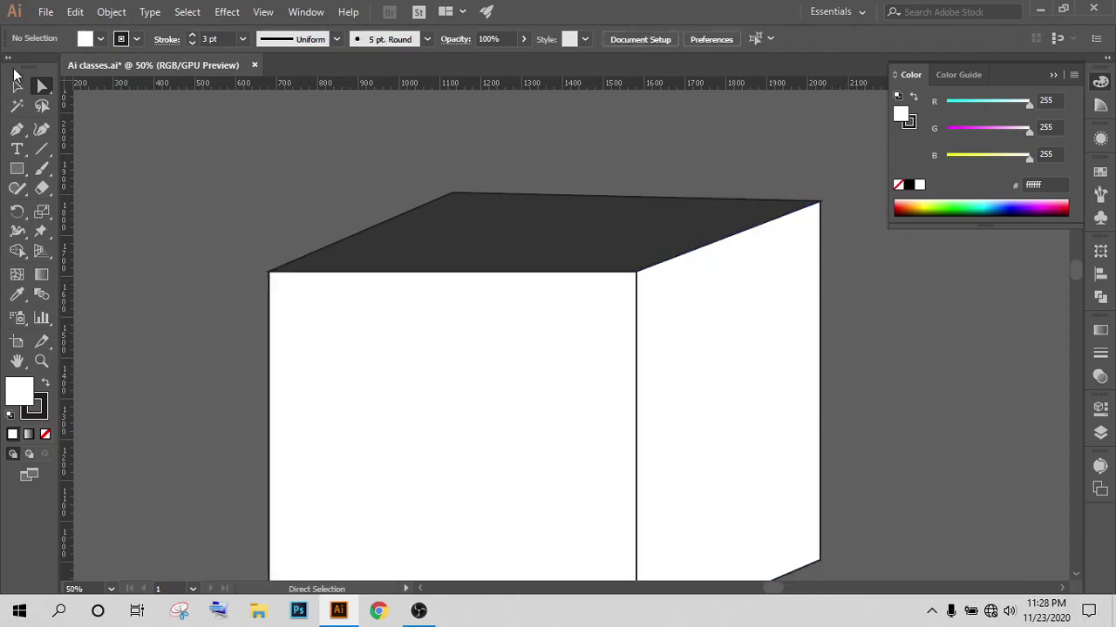
click(42, 106)
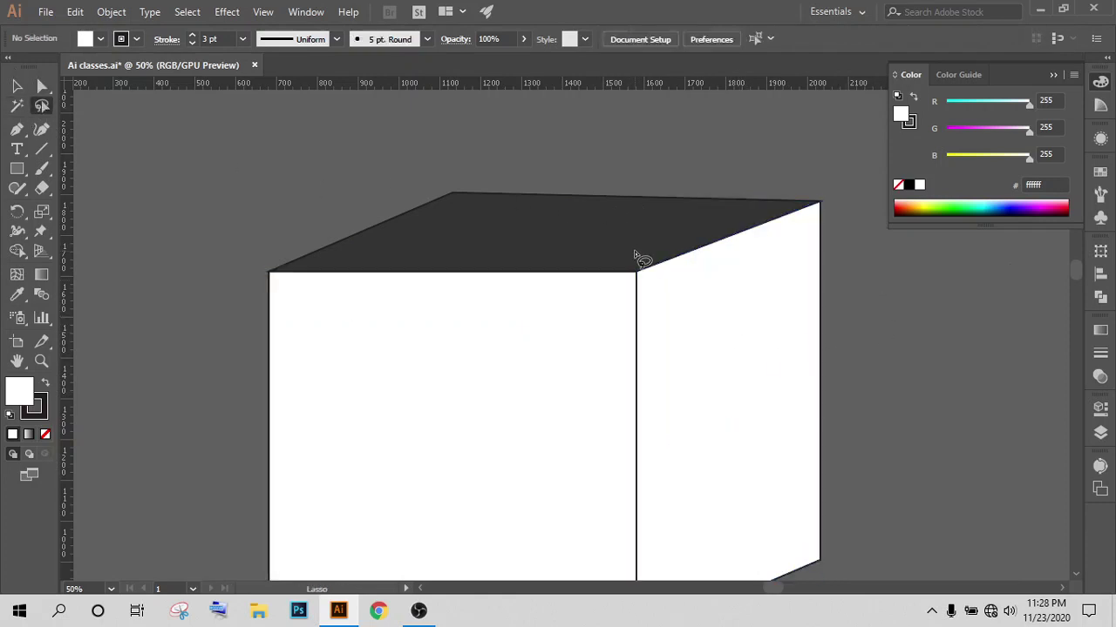
mouse_move(634, 249)
mouse_down()
mouse_move(659, 294)
mouse_move(634, 248)
mouse_up()
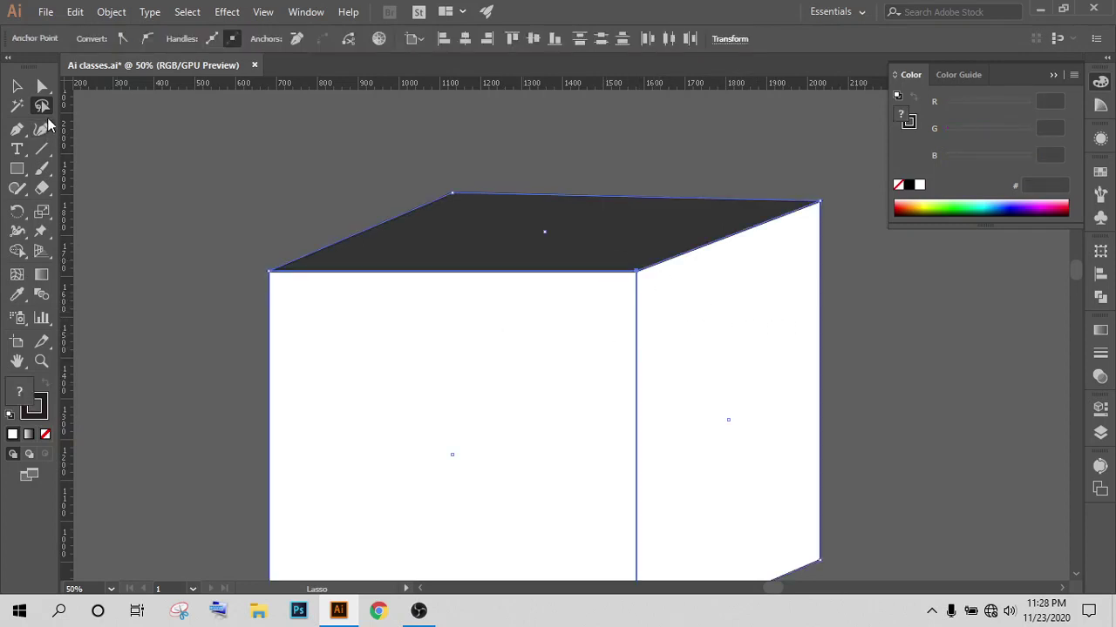
Step: Nudge the shared corner down three steps and one step right with the arrow keys
click(42, 86)
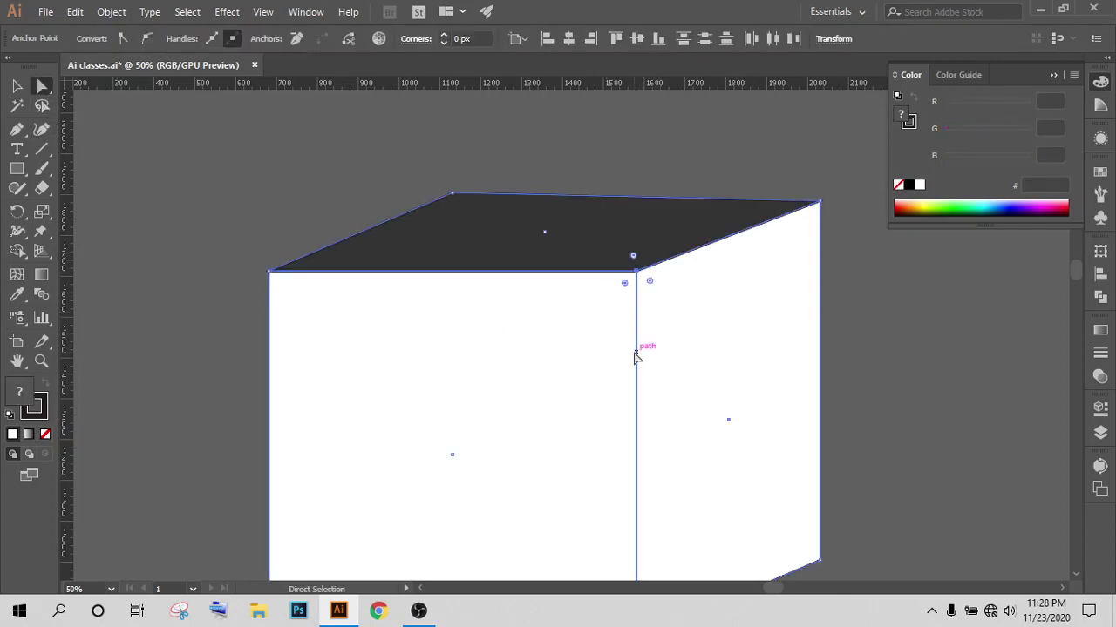
key(Down)
key(Down)
key(Down)
key(Down)
key(Down)
key(Down)
key(Down)
key(Down)
key(Down)
key(Down)
key(Down)
key(Down)
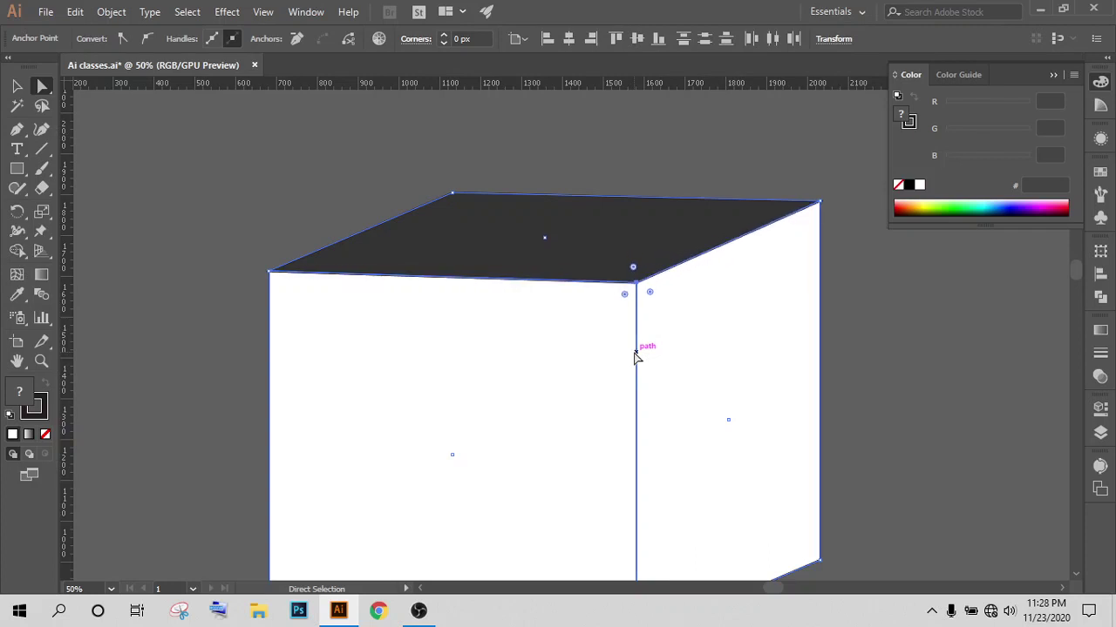
key(Down)
key(Down)
key(Right)
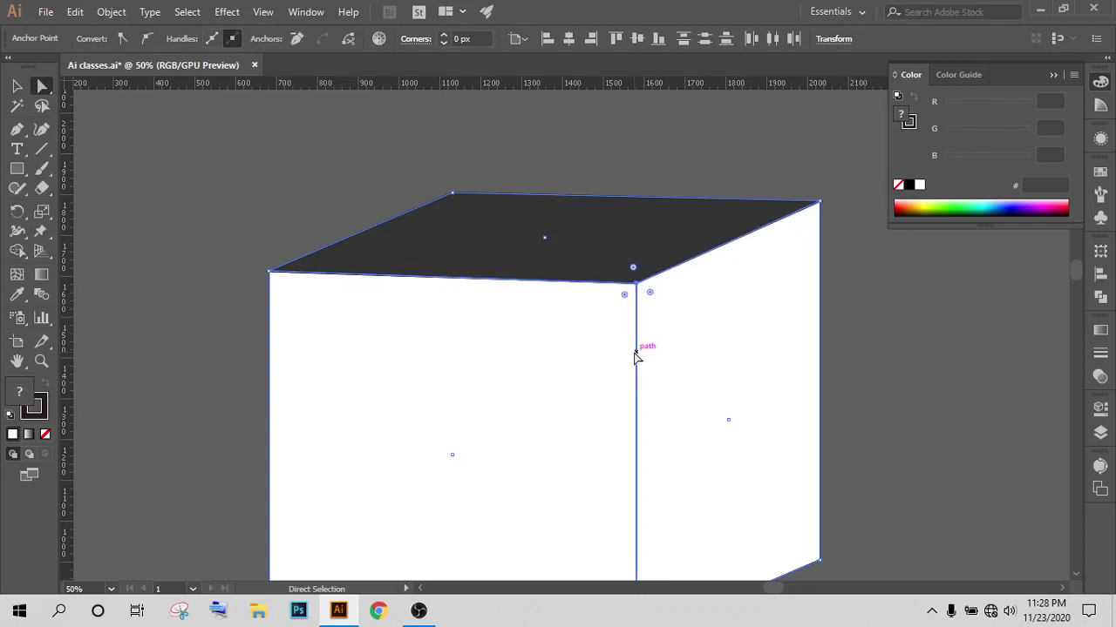
key(Down)
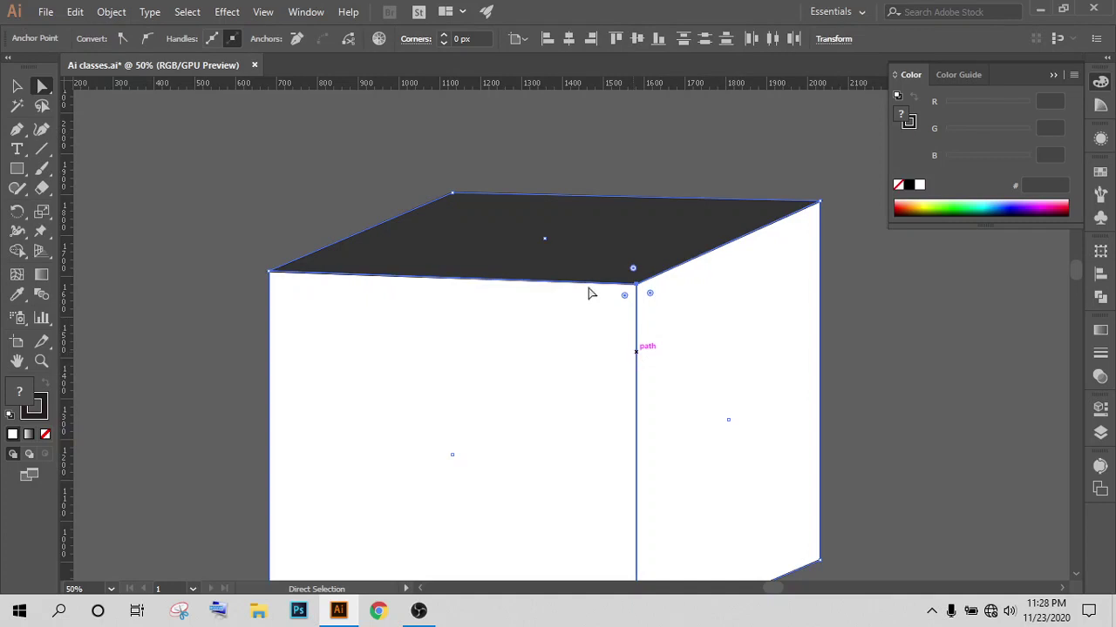
click(16, 86)
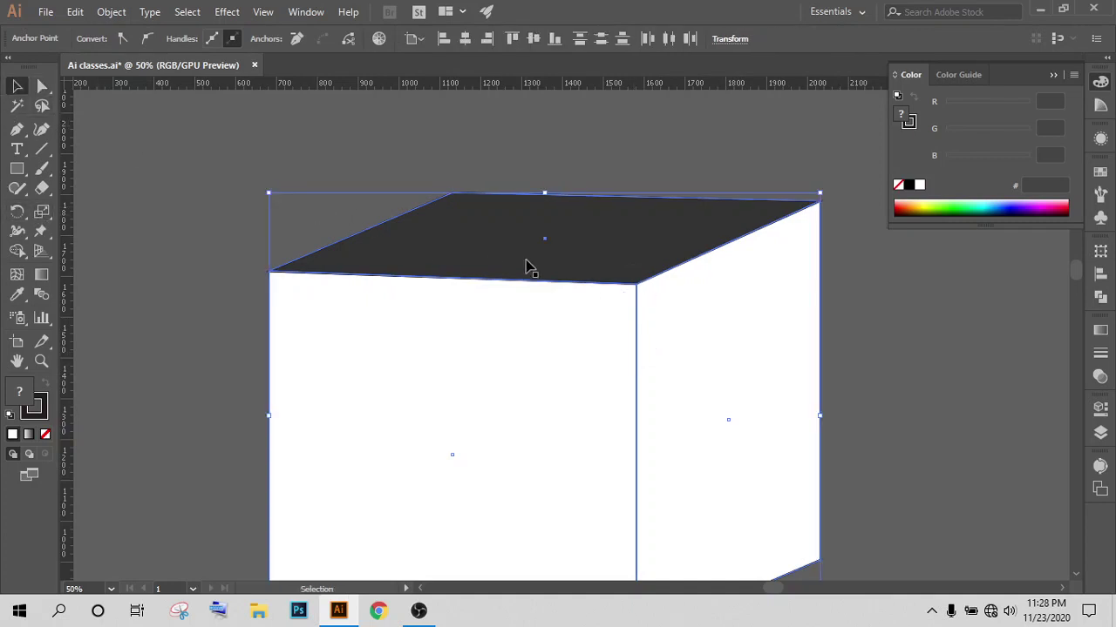
scroll(526, 264, down, 1)
click(891, 479)
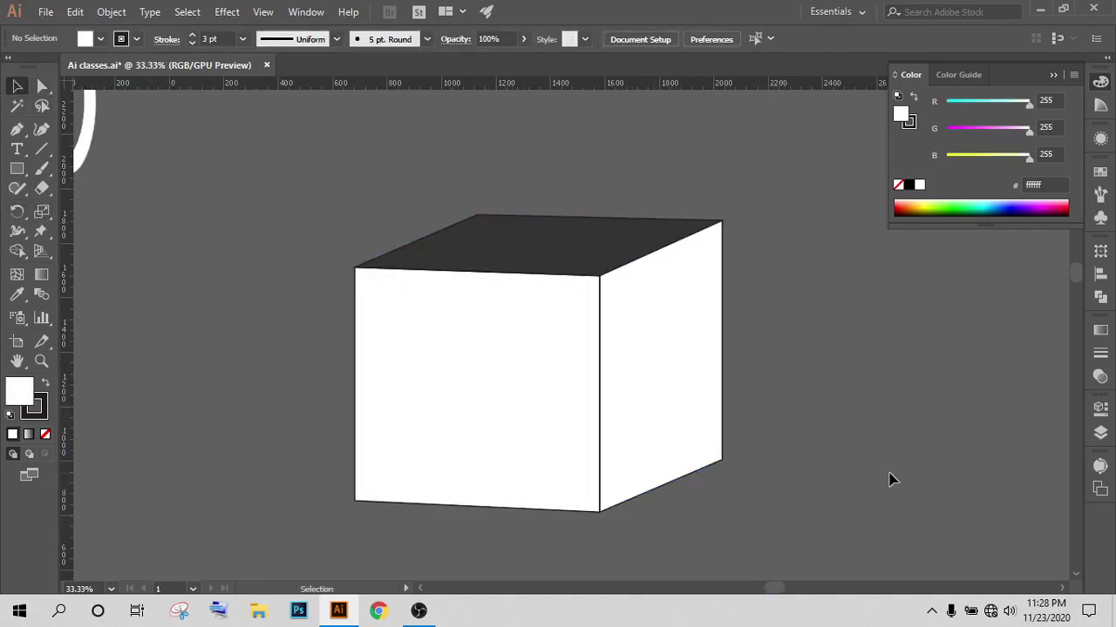
Step: Alt-drag a copy of the cube to the right of the original
scroll(890, 480, down, 2)
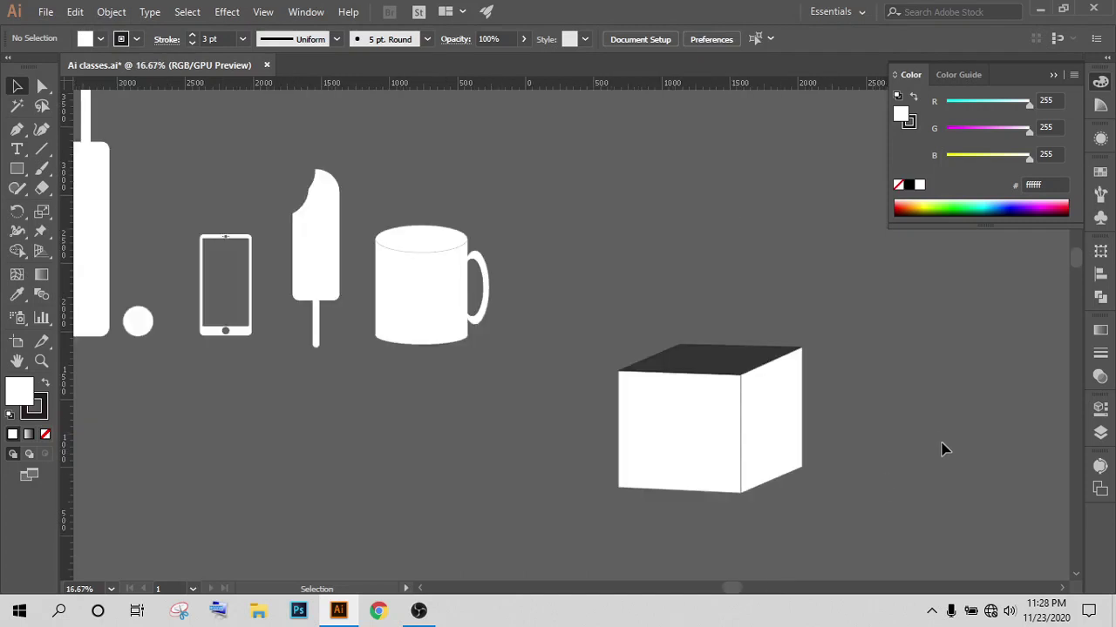
drag(941, 448, 770, 392)
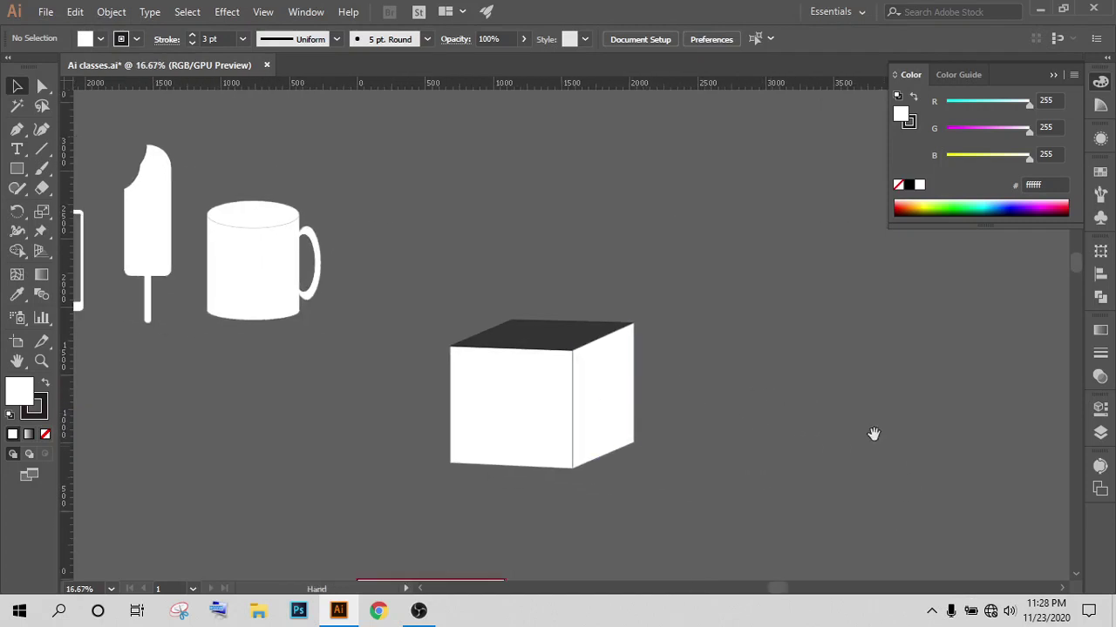
mouse_move(872, 436)
mouse_down()
mouse_move(648, 374)
mouse_move(762, 369)
mouse_up()
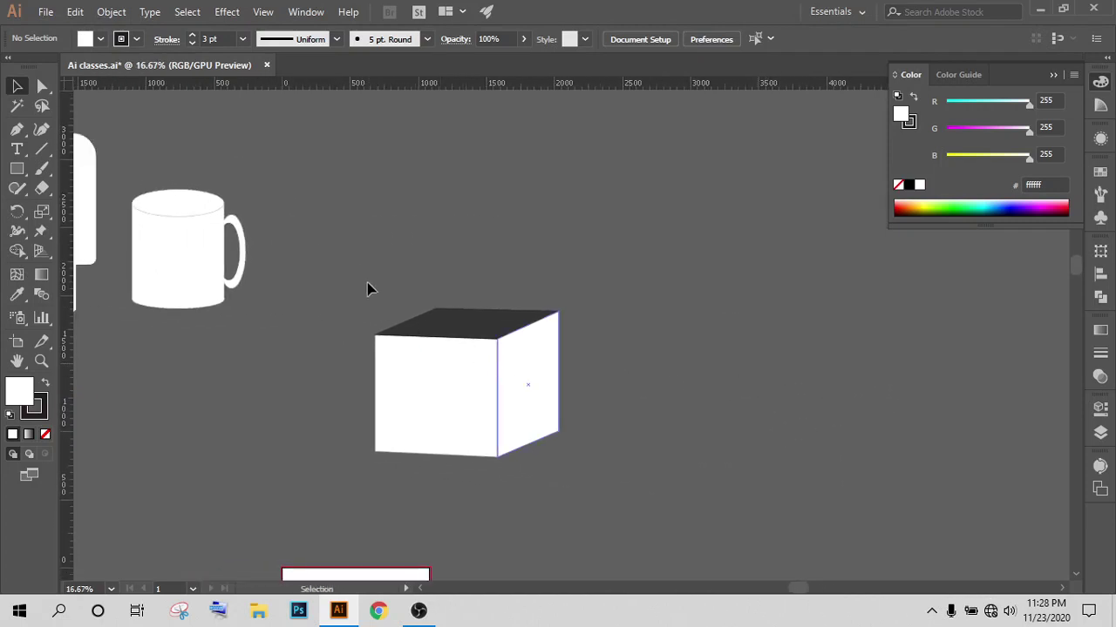
drag(368, 289, 588, 473)
key(a)
key(v)
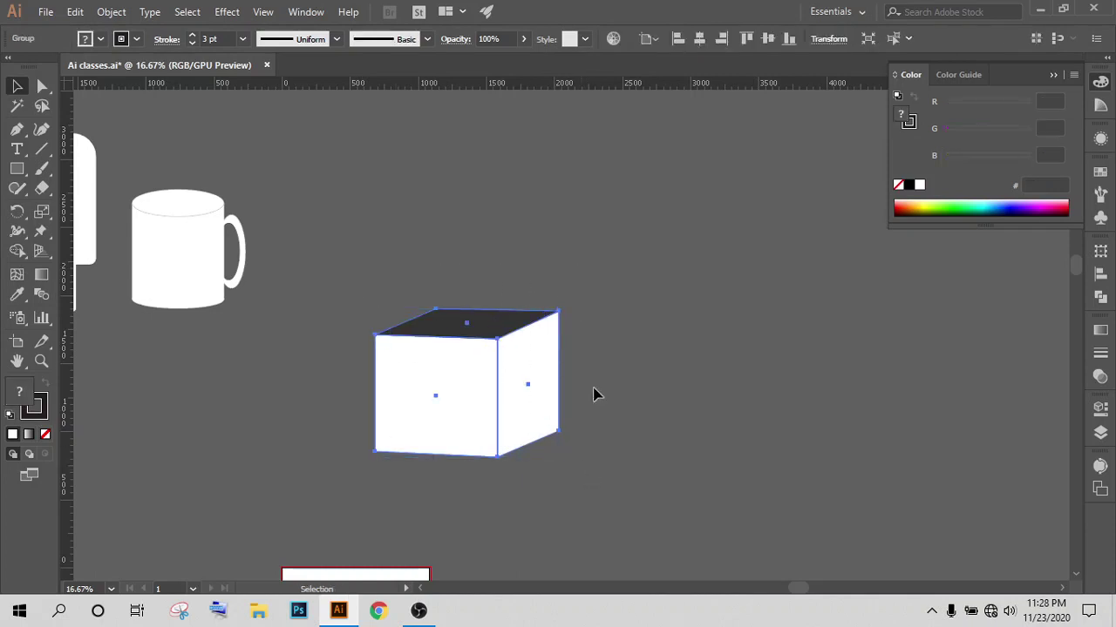
drag(595, 391, 526, 349)
click(543, 331)
alt+drag(386, 359, 614, 349)
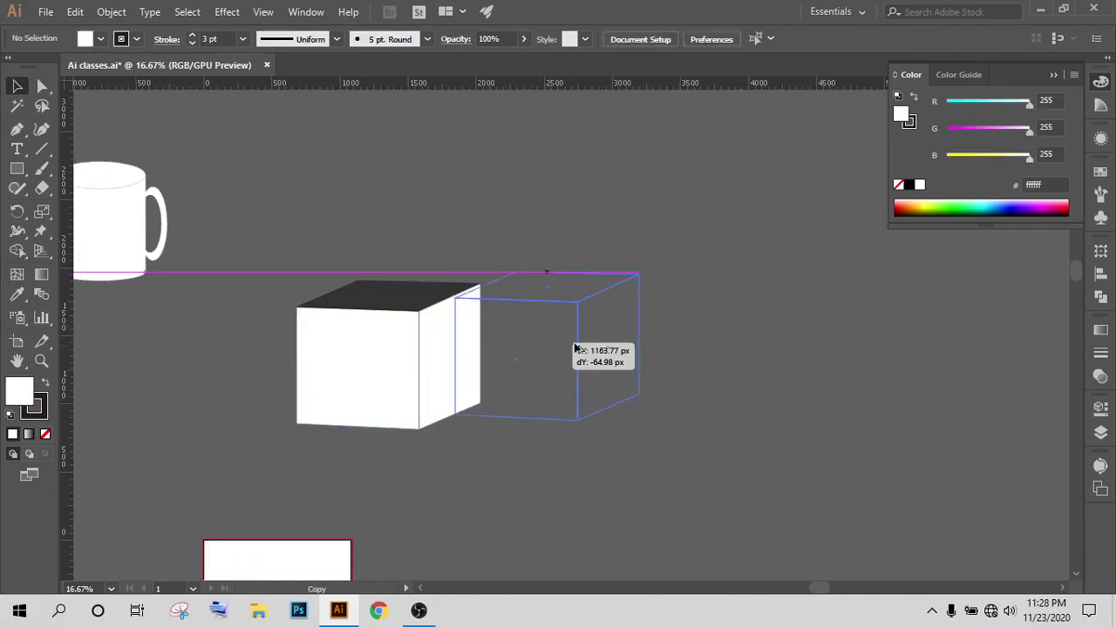
click(769, 349)
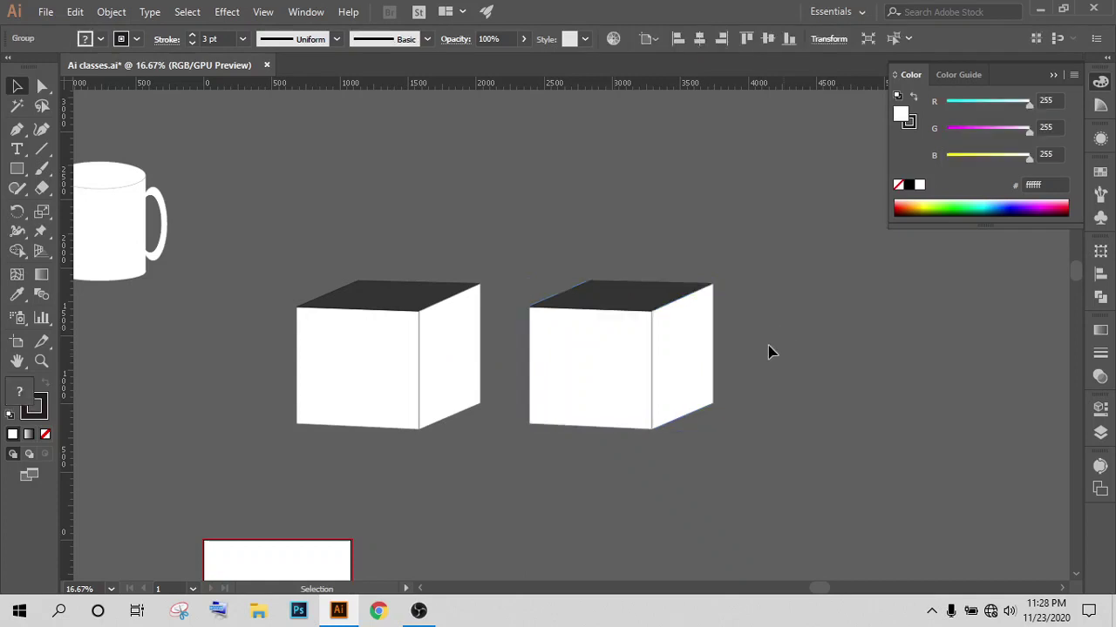
scroll(697, 384, up, 1)
drag(655, 410, 705, 411)
Step: Alt-drag the copied cube further right to make a third cube
click(855, 345)
drag(855, 345, 749, 326)
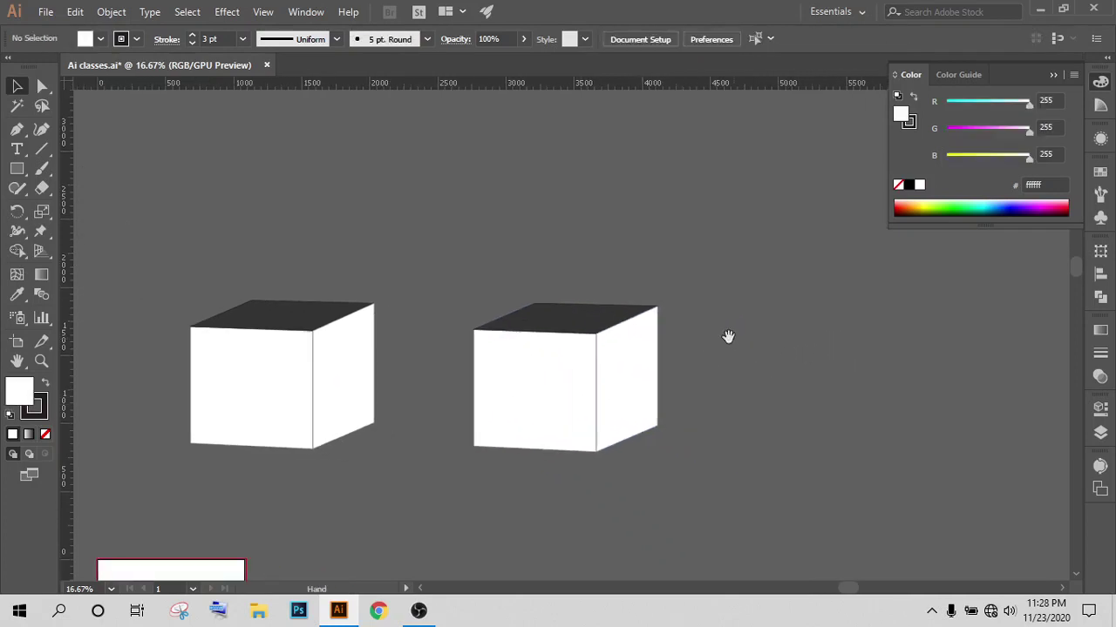
click(538, 403)
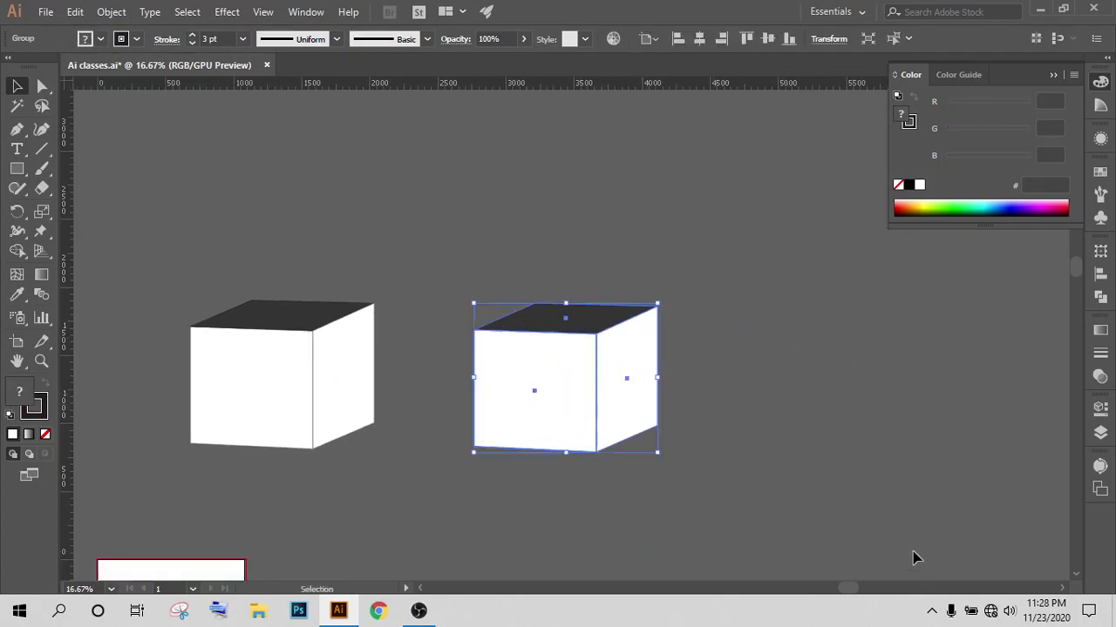
key(a)
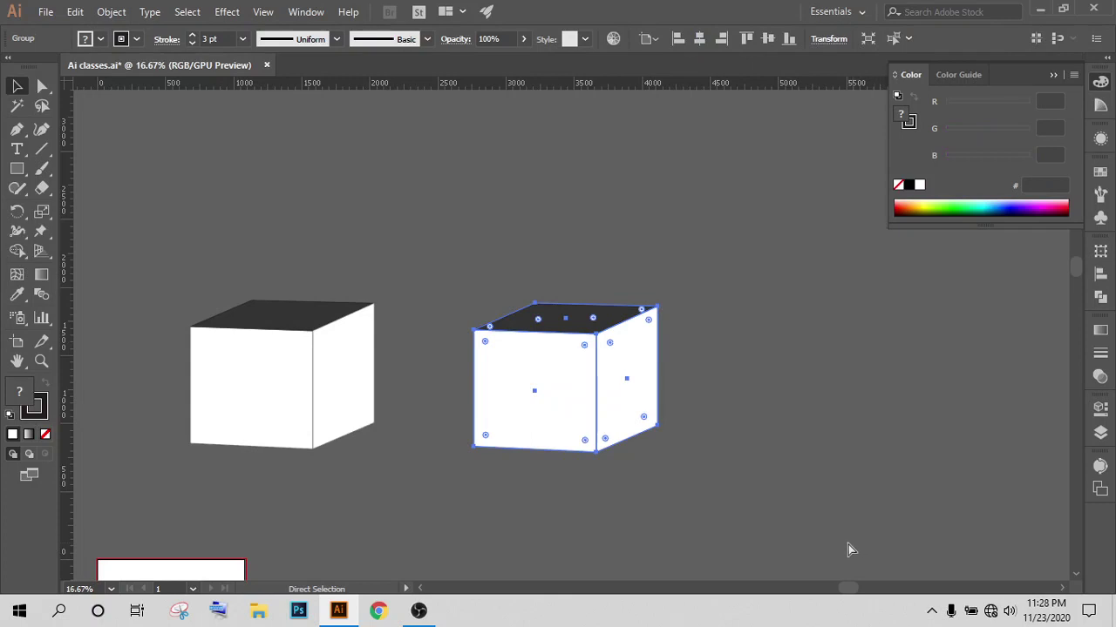
key(v)
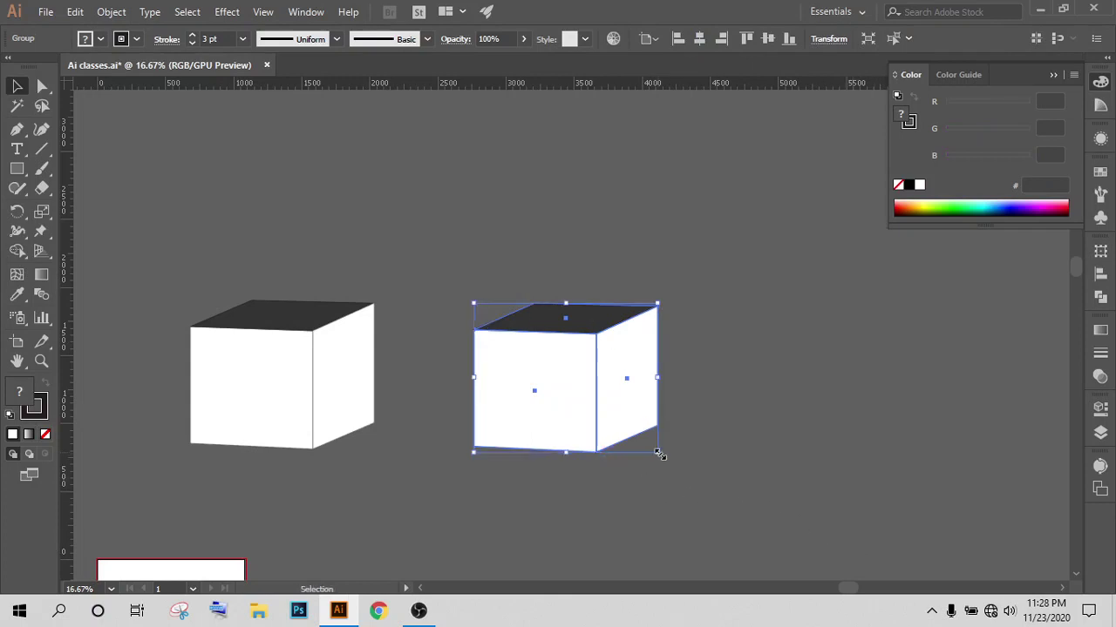
drag(580, 425, 868, 427)
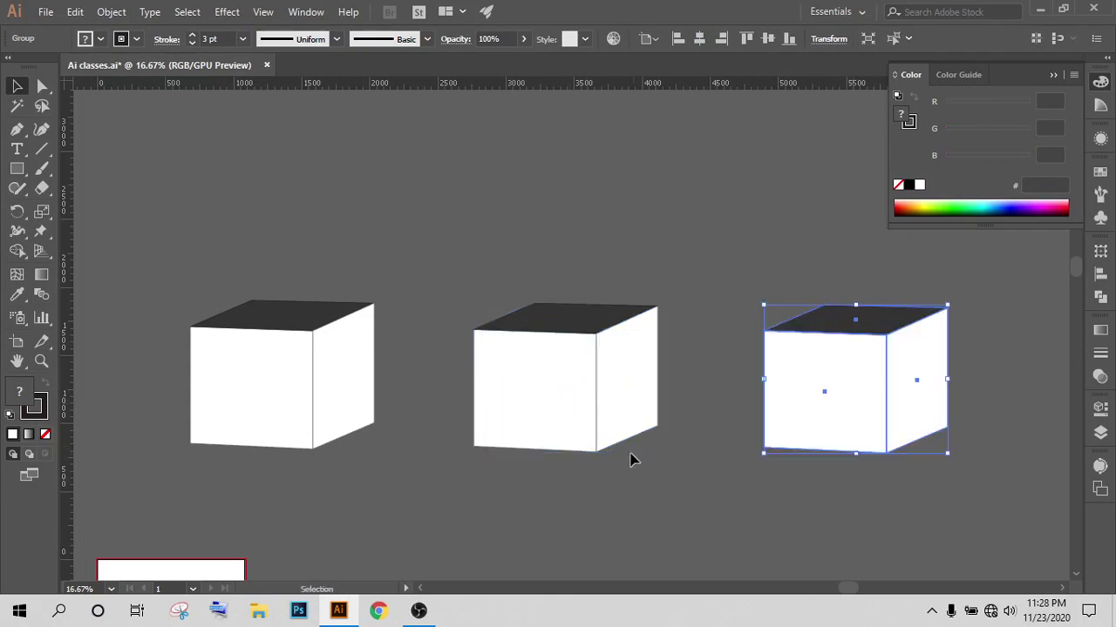
drag(621, 469, 464, 431)
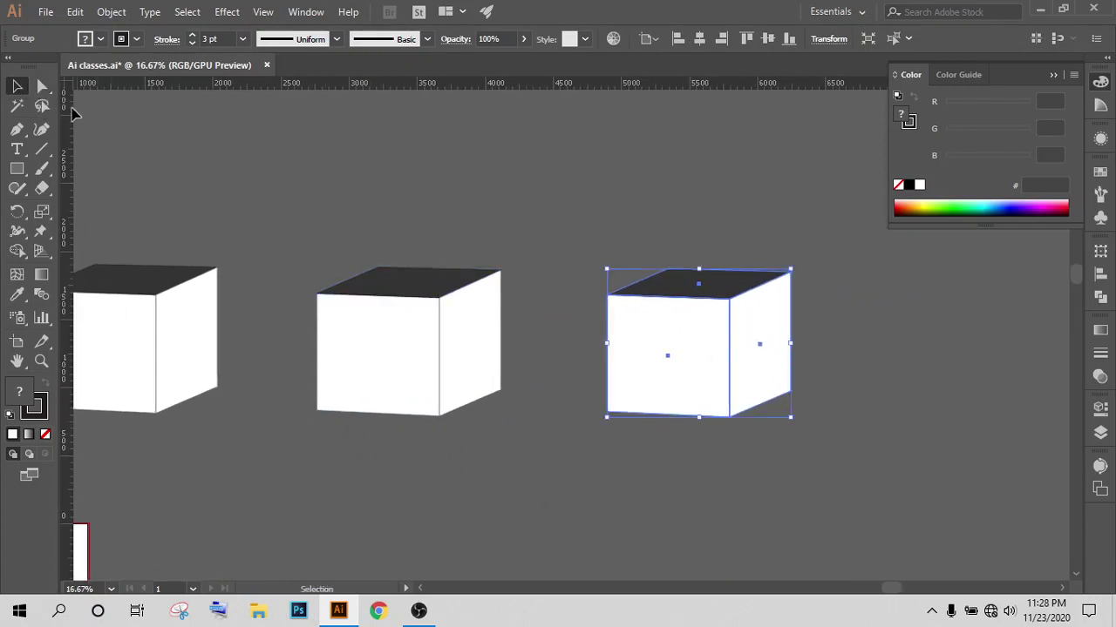
Step: Drag the third cube's bottom anchors up to flatten it into a thin slab
click(42, 86)
drag(575, 365, 738, 449)
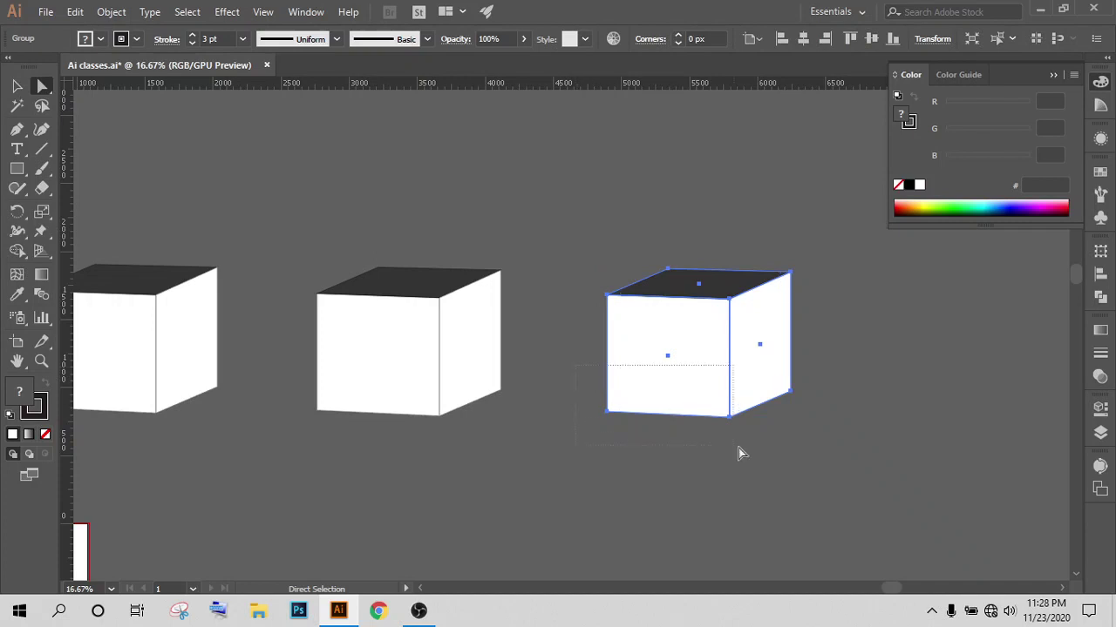
drag(887, 464, 888, 465)
drag(730, 417, 727, 330)
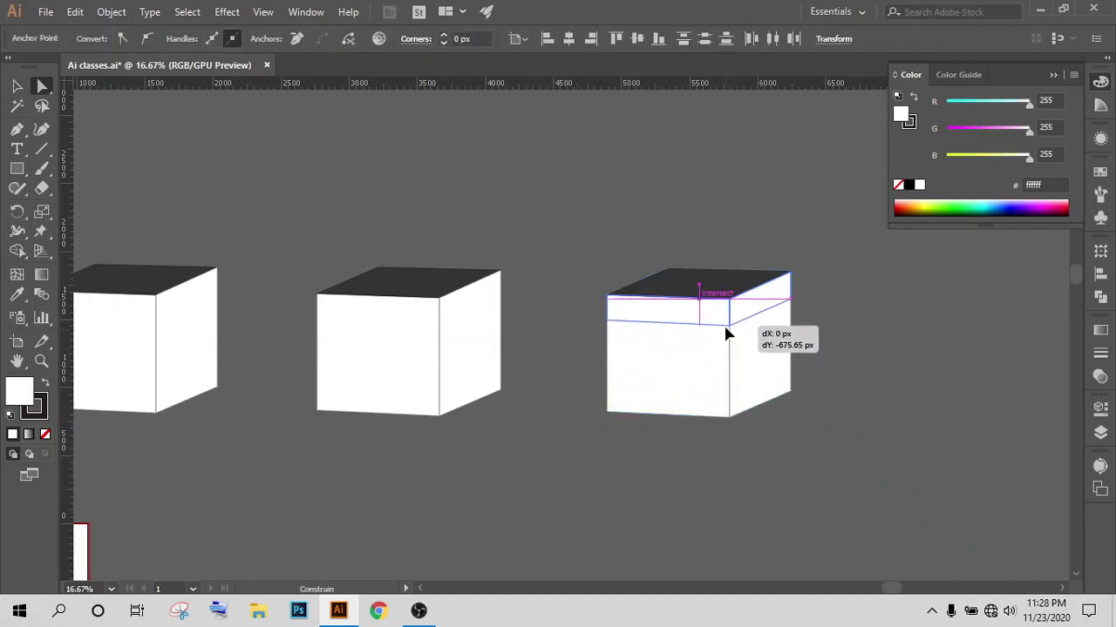
drag(727, 329, 728, 330)
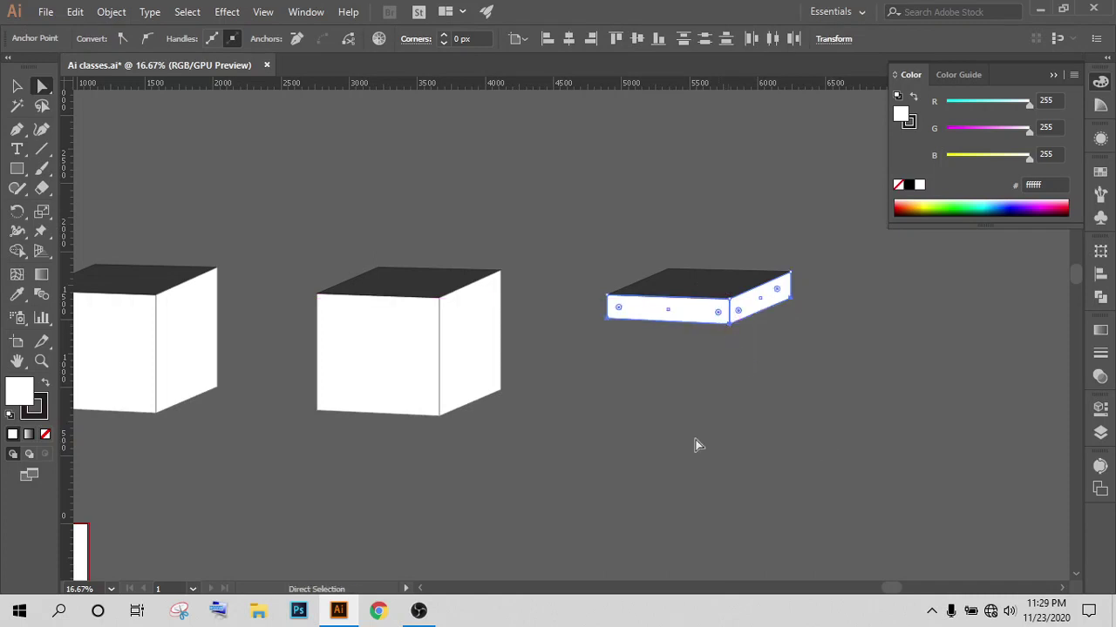
click(15, 87)
click(406, 179)
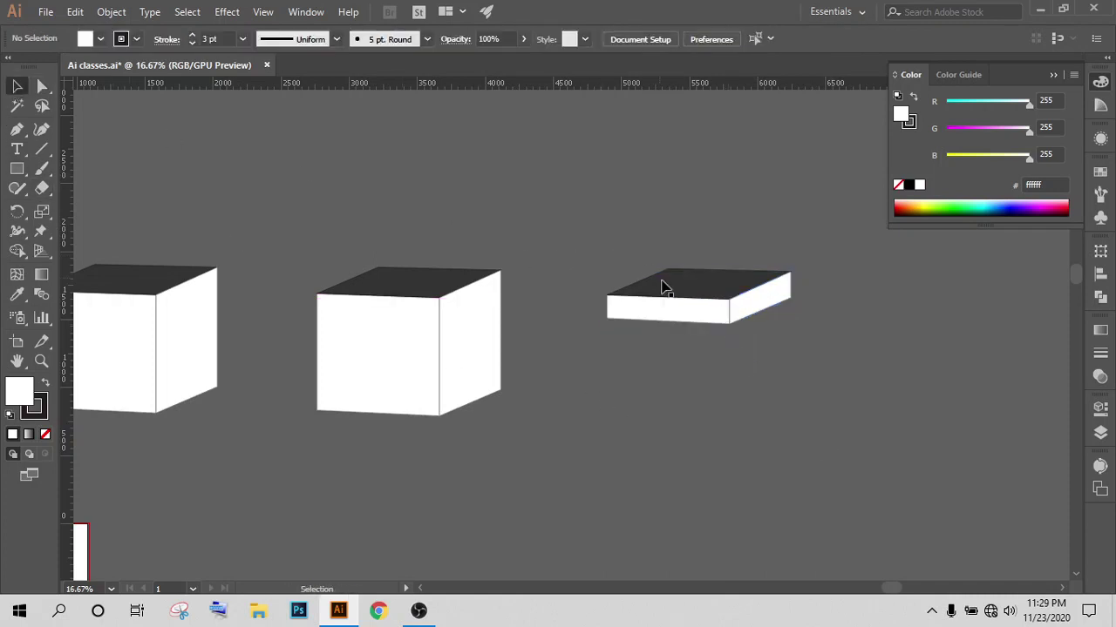
Step: Fill the slab's top face white and set it on the middle cube as a lid
click(667, 292)
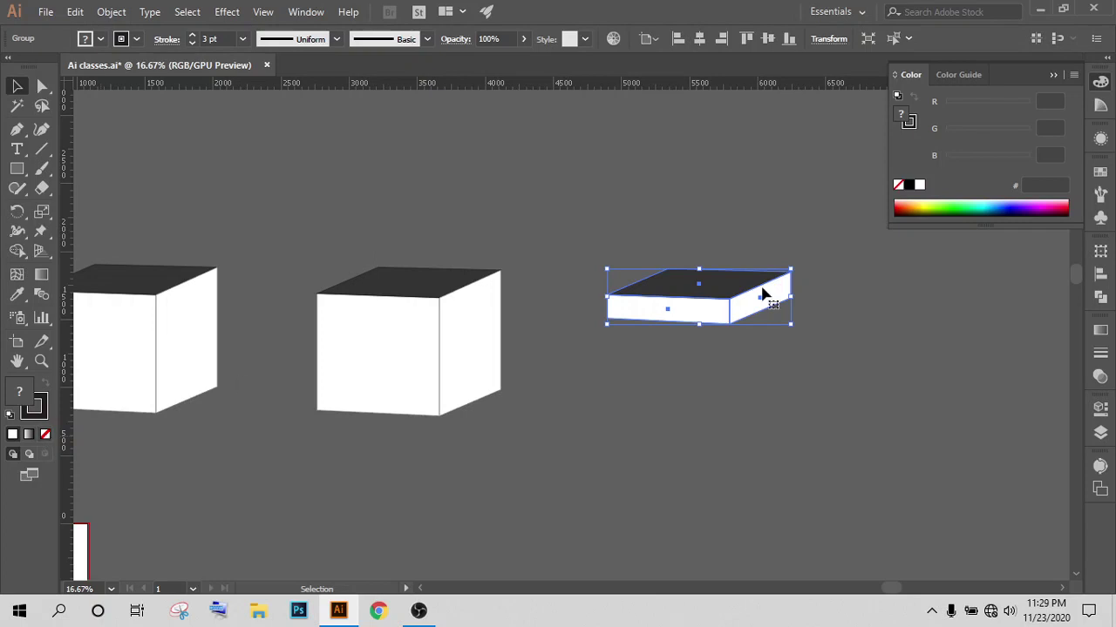
click(919, 186)
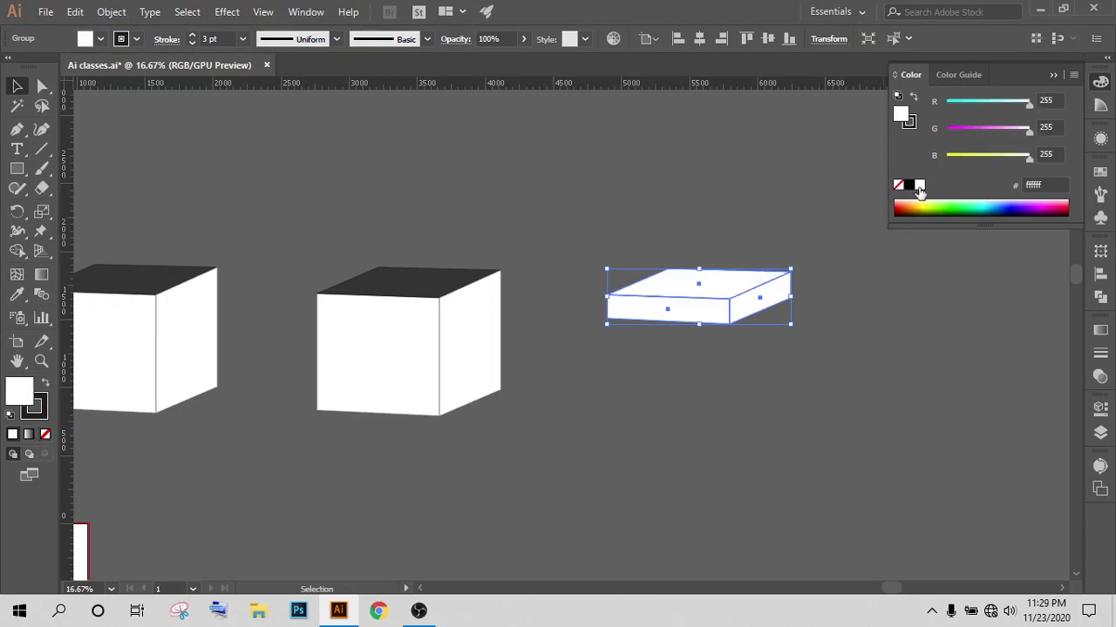
click(608, 214)
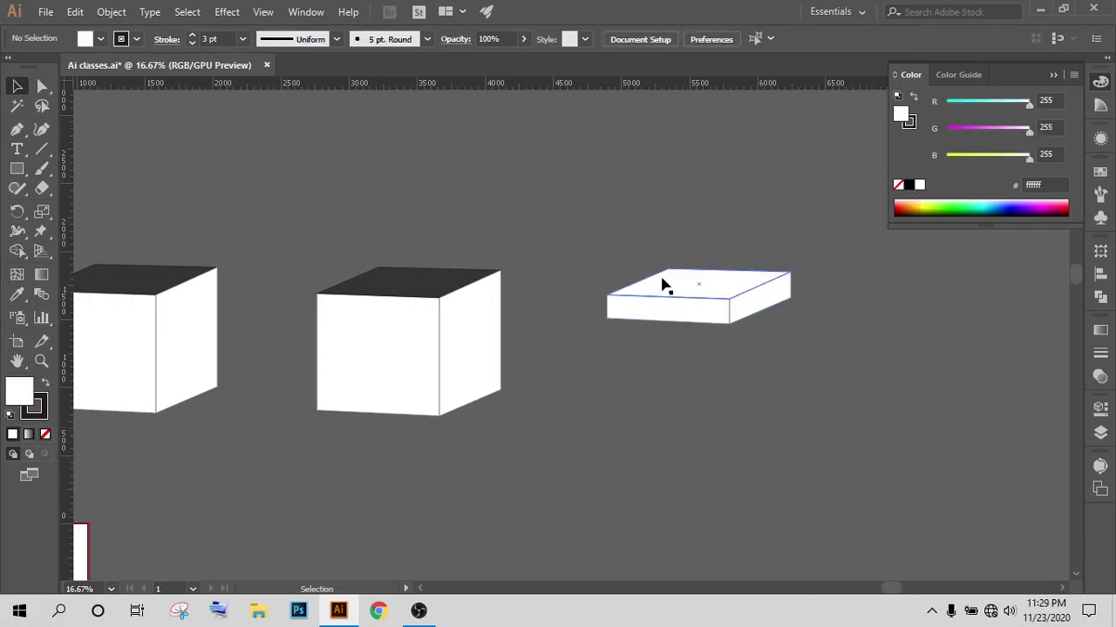
mouse_move(770, 352)
mouse_down()
mouse_move(766, 314)
mouse_move(428, 298)
mouse_move(422, 319)
mouse_up()
click(827, 542)
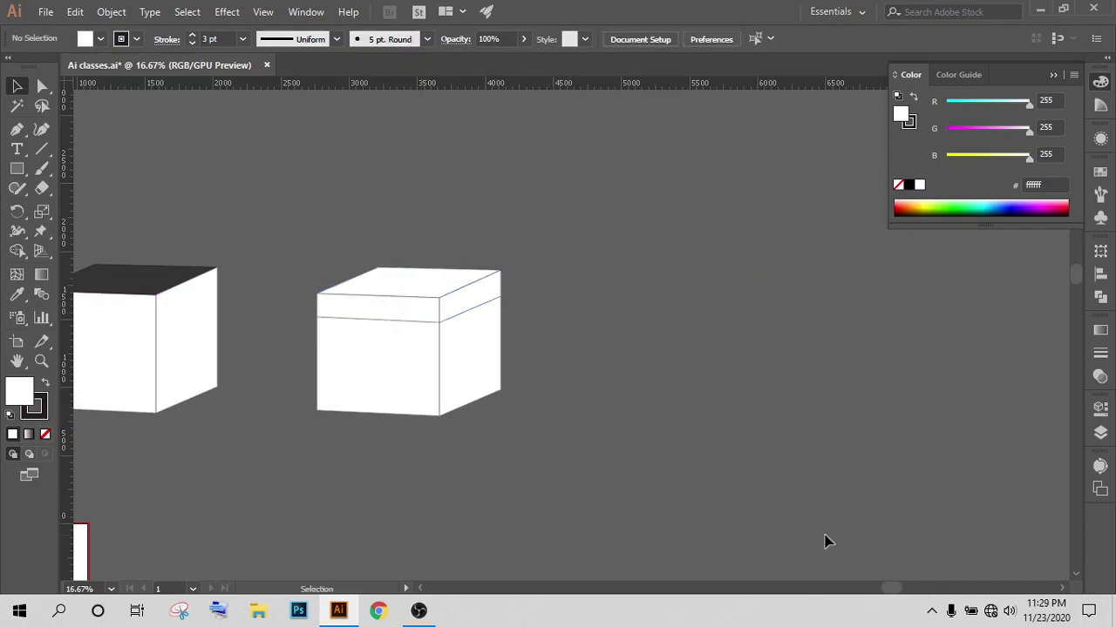
scroll(369, 418, up, 2)
scroll(392, 430, down, 1)
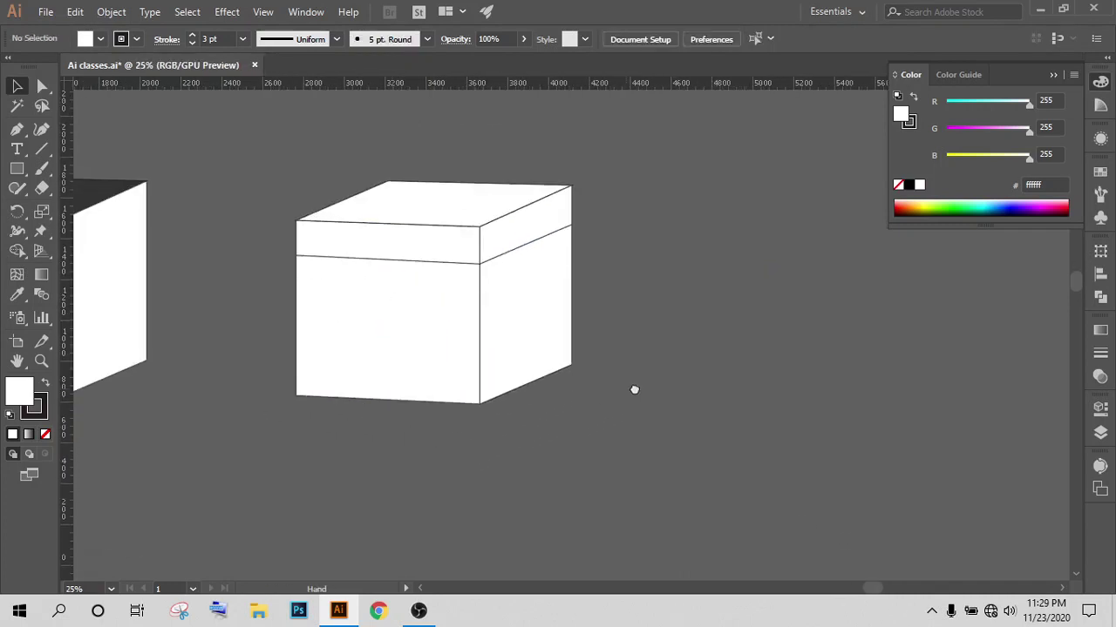
mouse_move(633, 388)
mouse_down()
mouse_move(882, 445)
mouse_move(929, 438)
mouse_up()
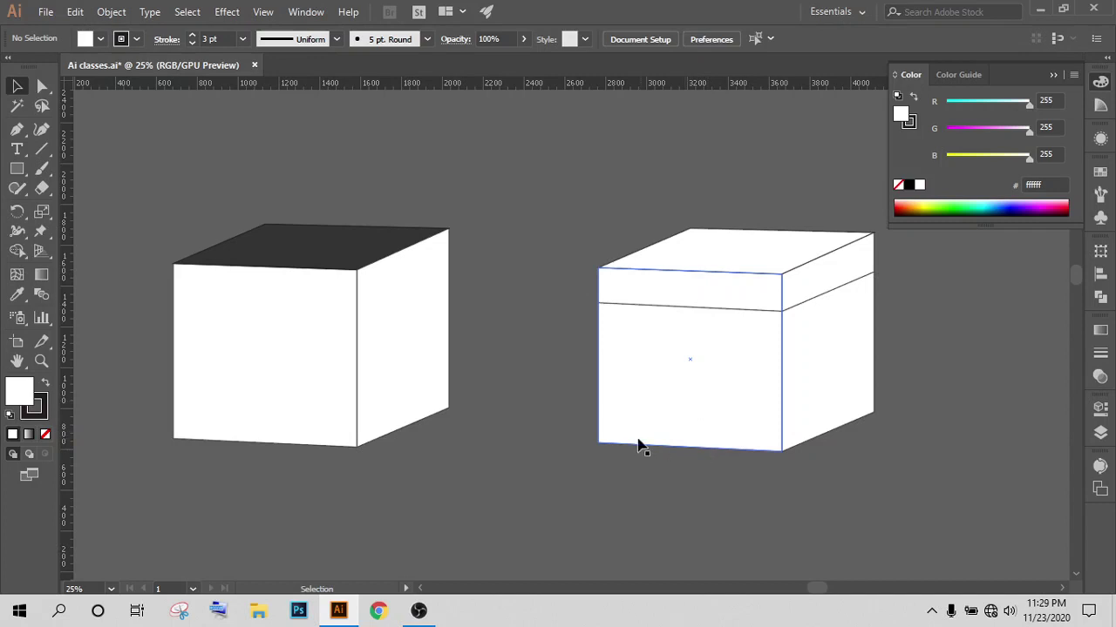
Step: Move the dark-topped cube to the right of the lidded box
scroll(638, 448, down, 1)
scroll(633, 444, right, 2)
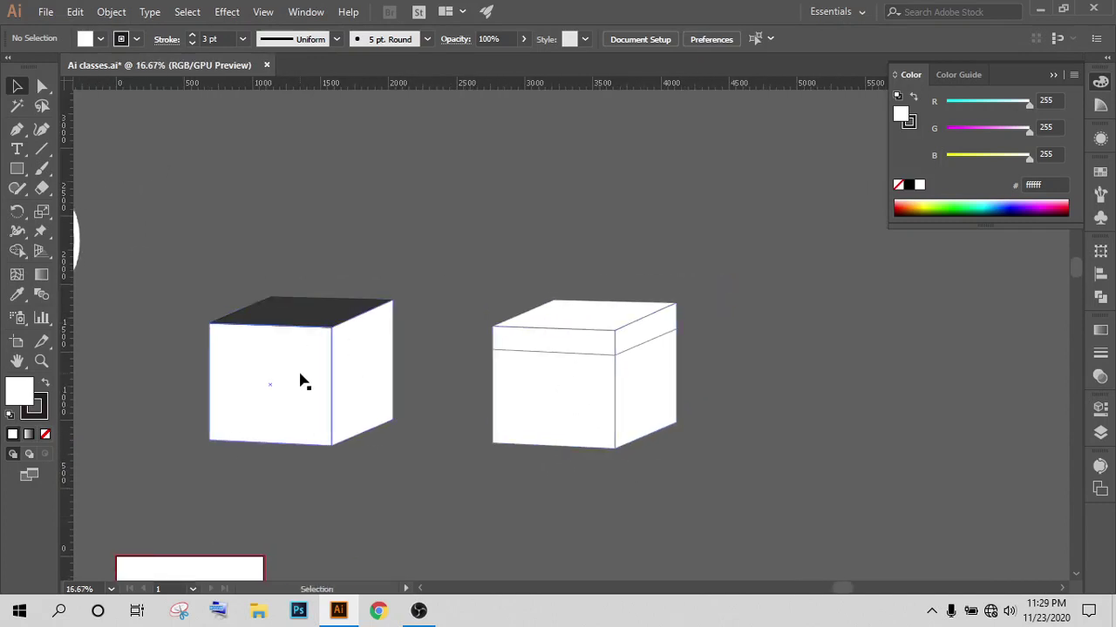
mouse_move(299, 378)
mouse_down()
mouse_move(805, 389)
mouse_move(824, 379)
mouse_up()
drag(702, 277, 451, 252)
Step: Alt-drag a copy of the lid slab beside the dark cube
click(383, 288)
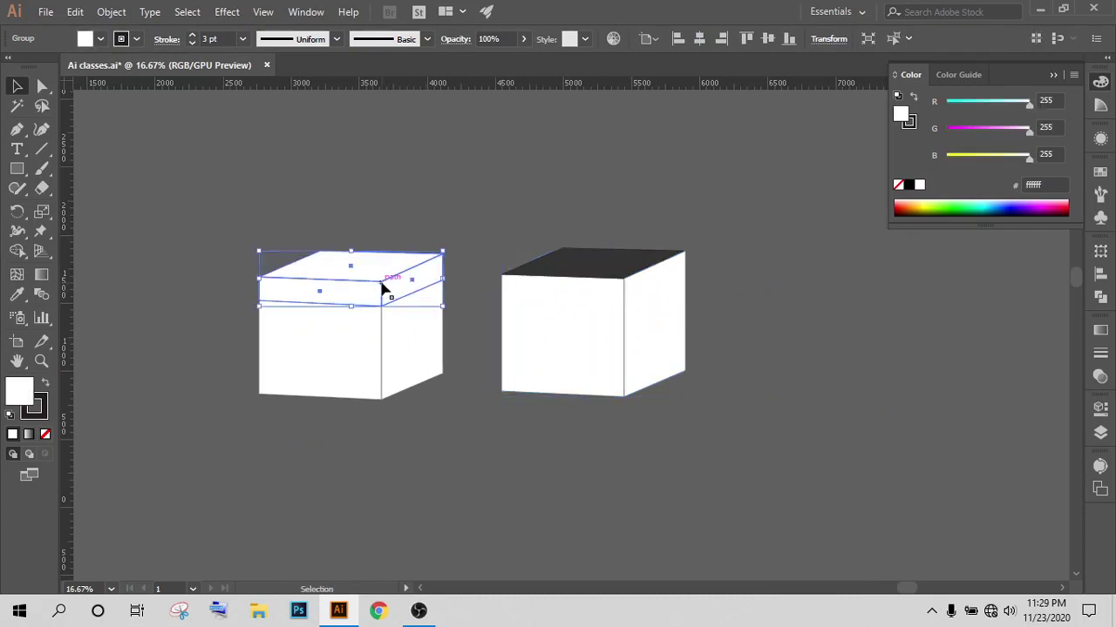
mouse_move(383, 287)
mouse_down()
mouse_move(857, 393)
mouse_move(868, 380)
mouse_move(817, 380)
mouse_move(810, 331)
mouse_up()
click(717, 357)
scroll(661, 488, down, 3)
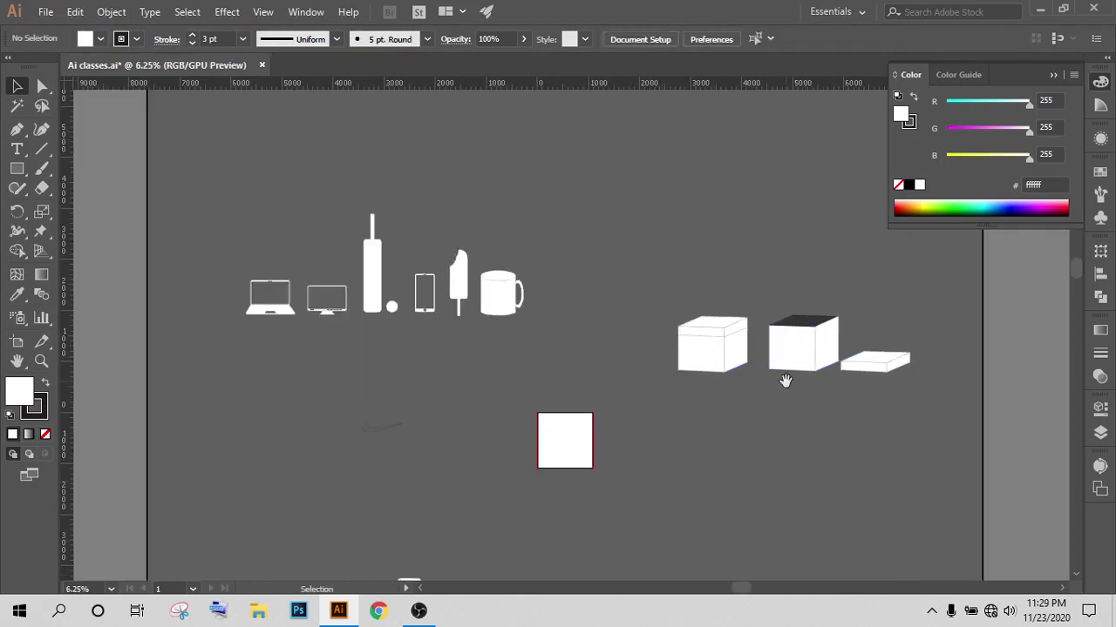
Step: Select all three boxes and move them into the icon row after the mug
drag(784, 381, 527, 358)
drag(377, 248, 655, 390)
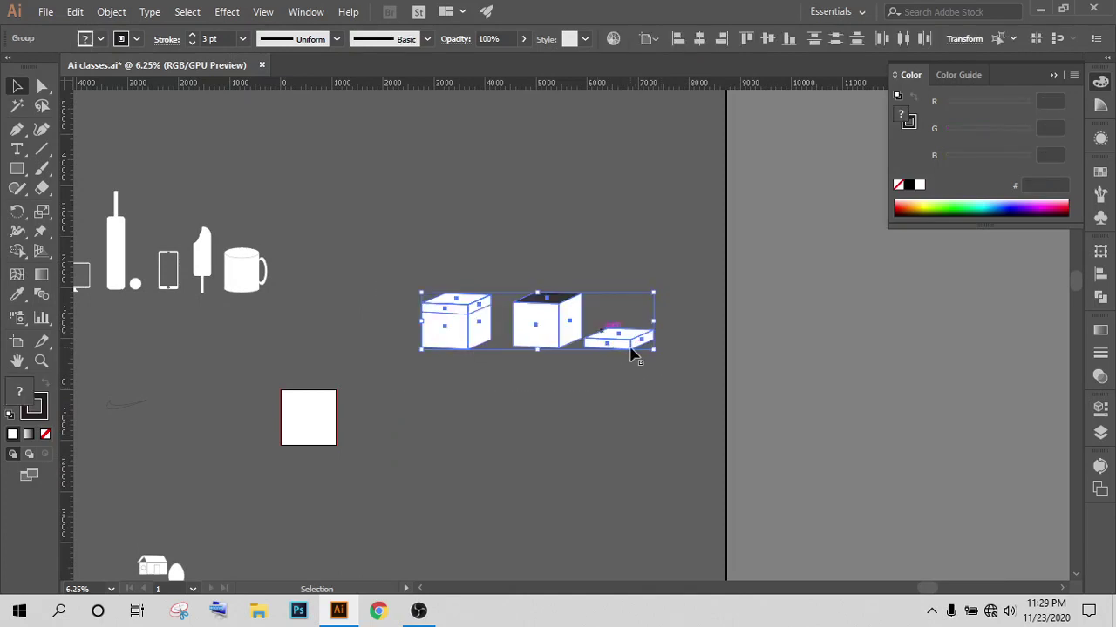
mouse_move(628, 355)
mouse_down()
mouse_move(489, 286)
mouse_move(484, 298)
mouse_move(505, 291)
mouse_up()
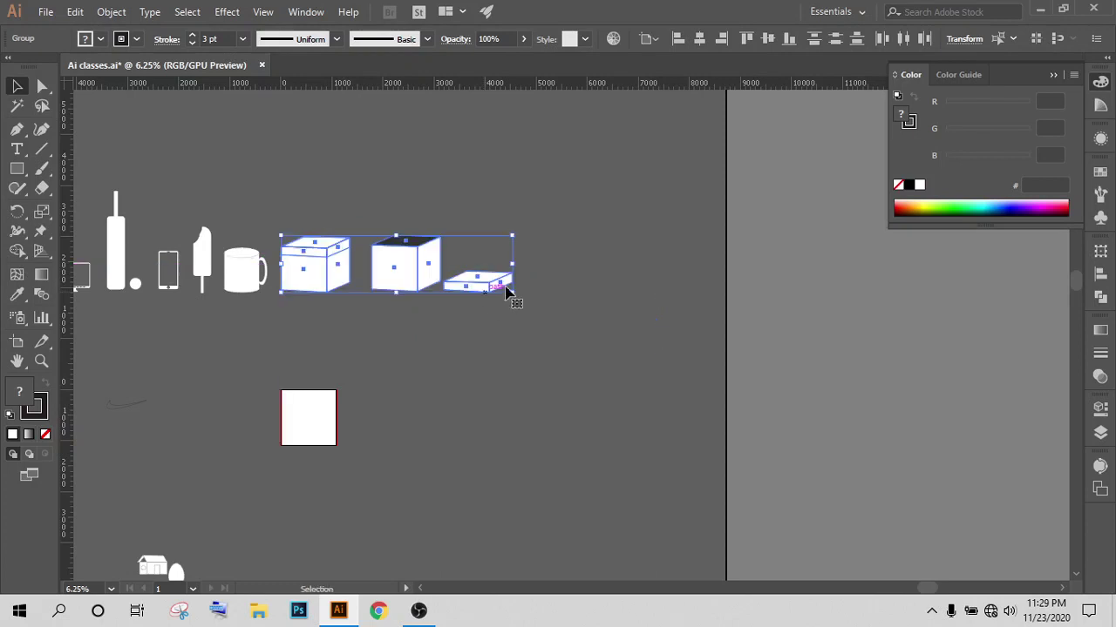
click(543, 238)
scroll(575, 334, left, 1)
scroll(558, 334, left, 1)
scroll(424, 286, up, 1)
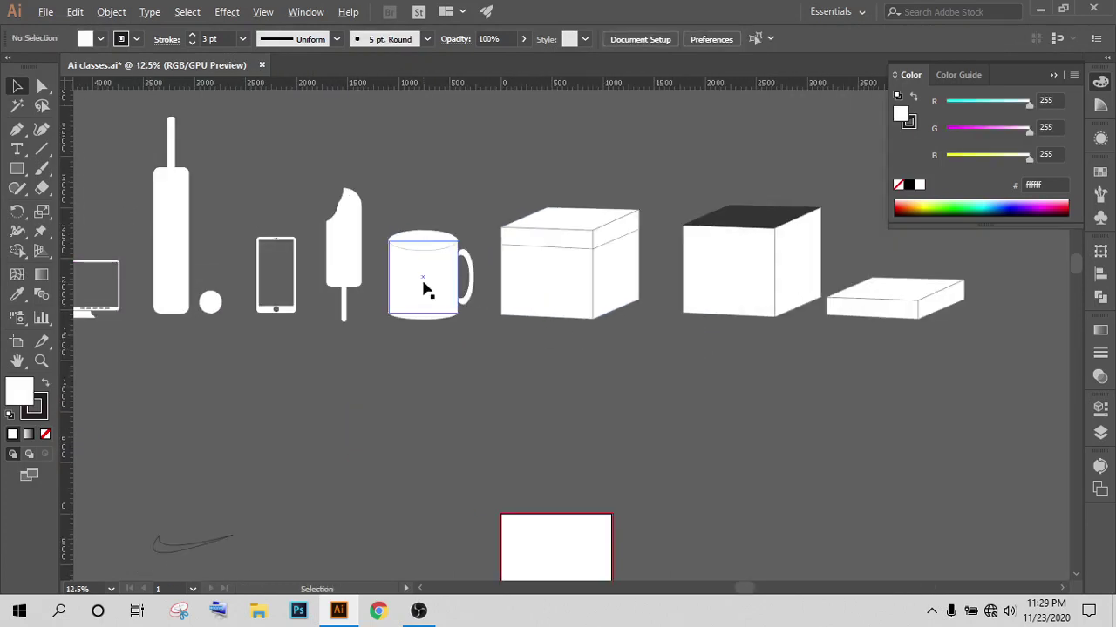
scroll(575, 392, right, 2)
Step: Shift the dark cube and spare slab left to close the gap to the lidded box
click(623, 283)
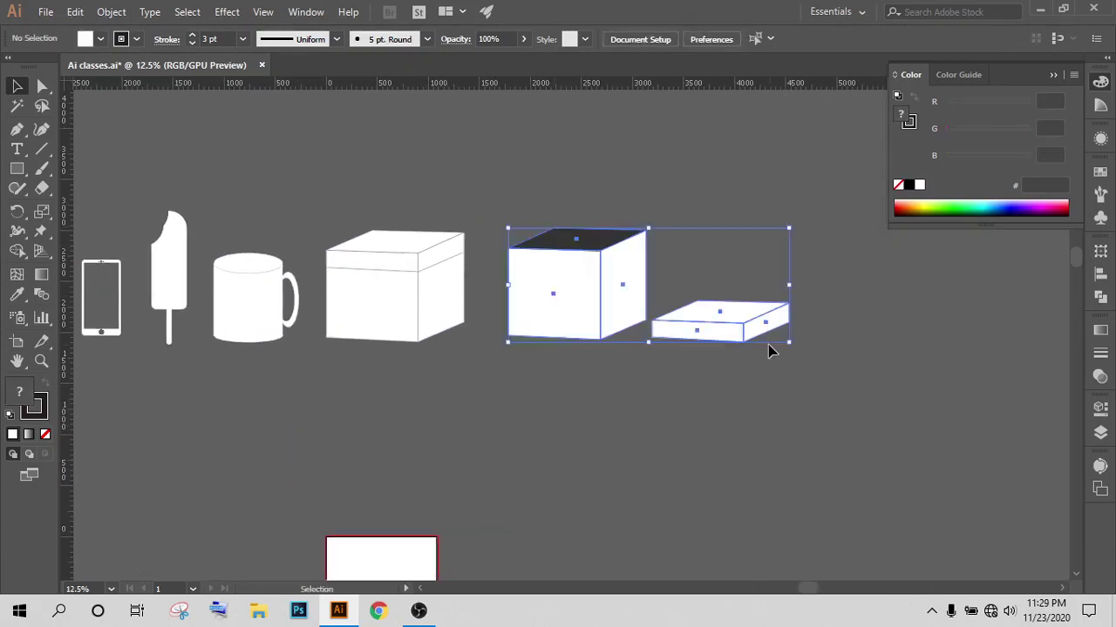
drag(747, 331, 725, 336)
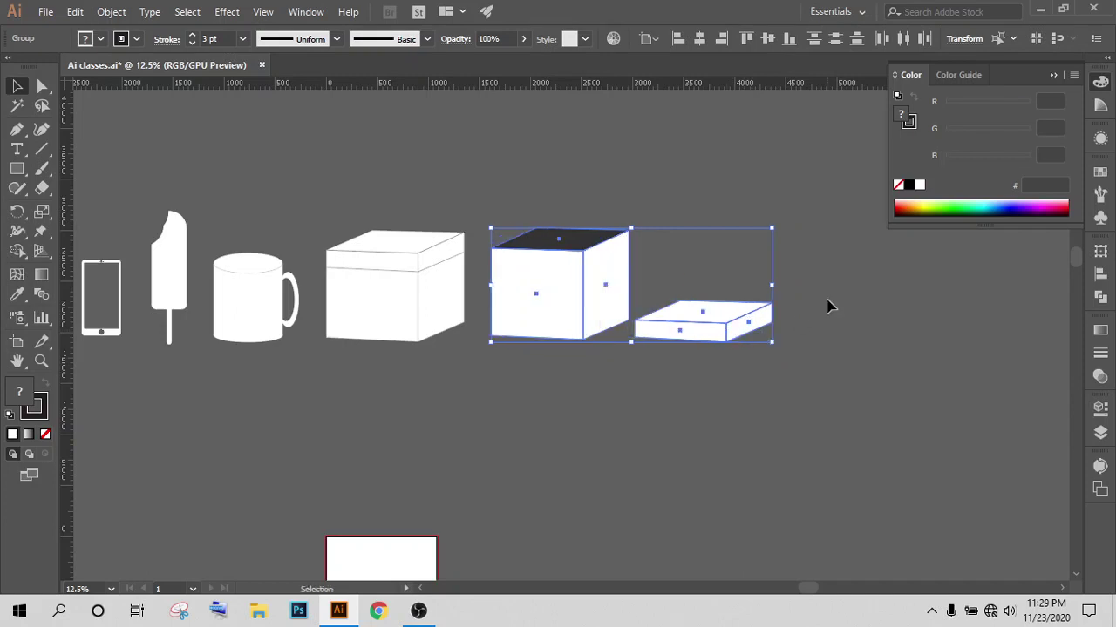
click(804, 349)
scroll(613, 481, down, 2)
scroll(537, 202, up, 1)
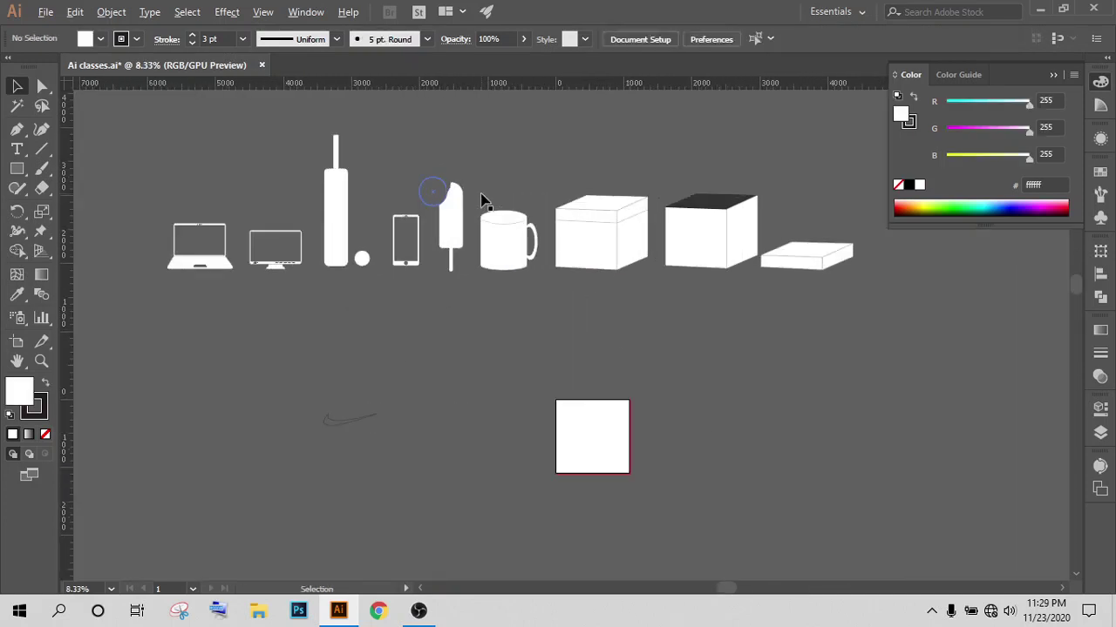
scroll(742, 361, up, 1)
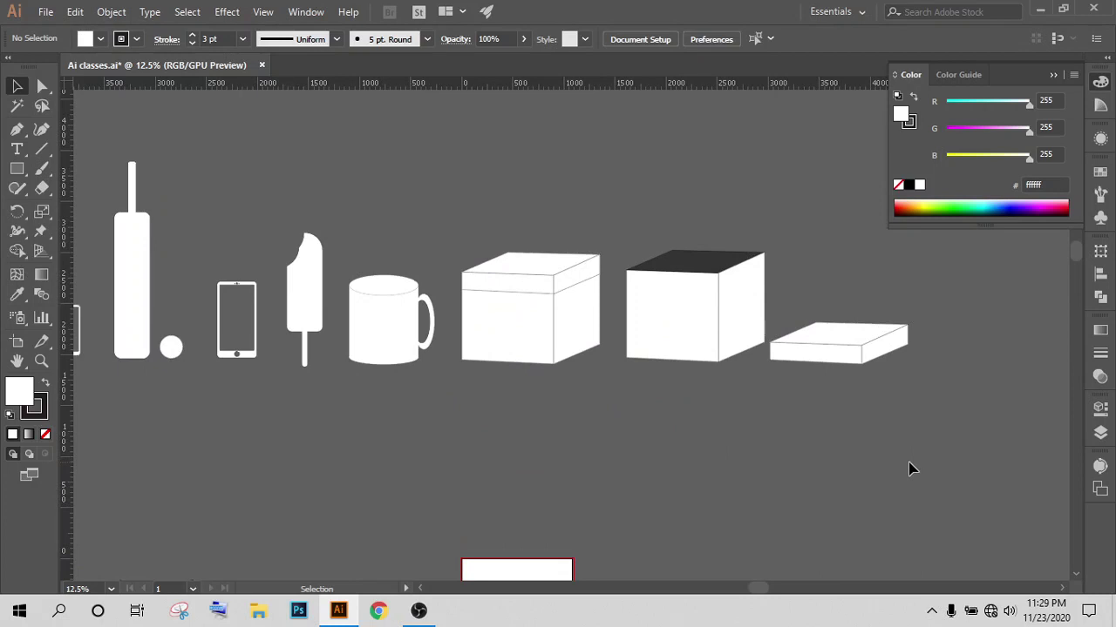
mouse_move(808, 439)
mouse_down()
mouse_move(923, 426)
mouse_move(800, 436)
mouse_move(892, 437)
mouse_up()
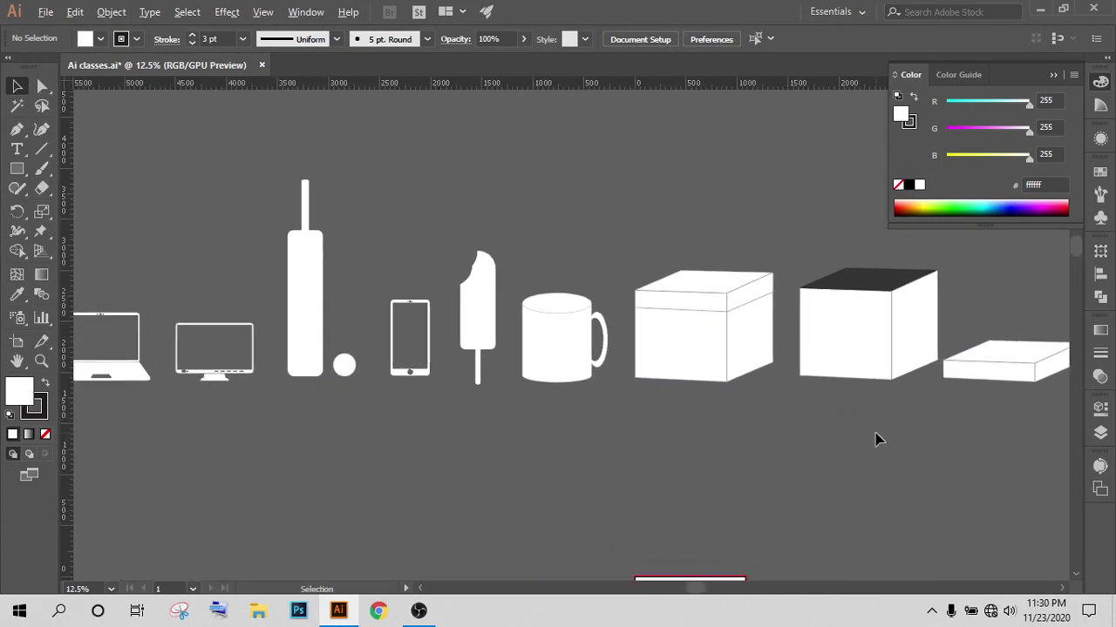
scroll(878, 440, down, 1)
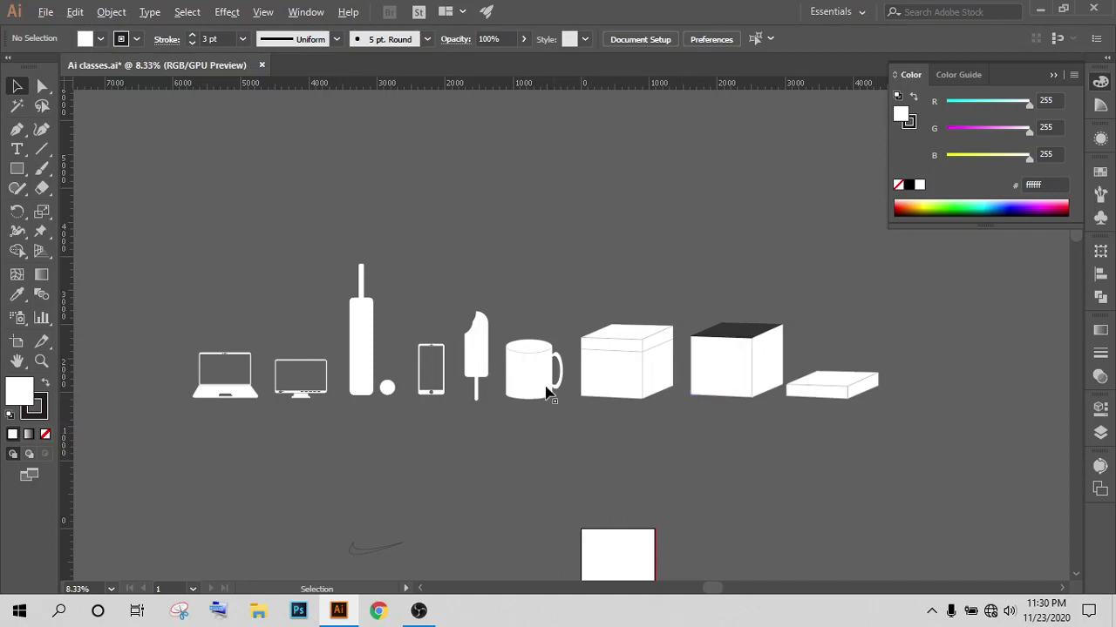
scroll(200, 354, up, 1)
scroll(186, 367, up, 2)
scroll(185, 367, up, 1)
scroll(436, 296, left, 2)
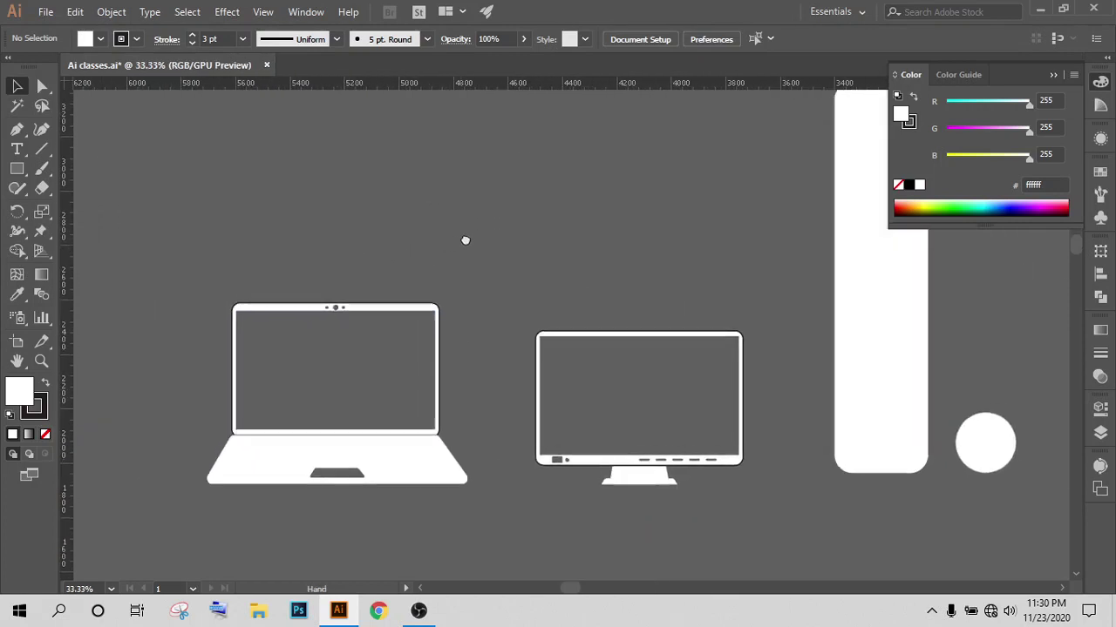
scroll(357, 384, up, 1)
scroll(353, 406, down, 1)
scroll(314, 444, down, 2)
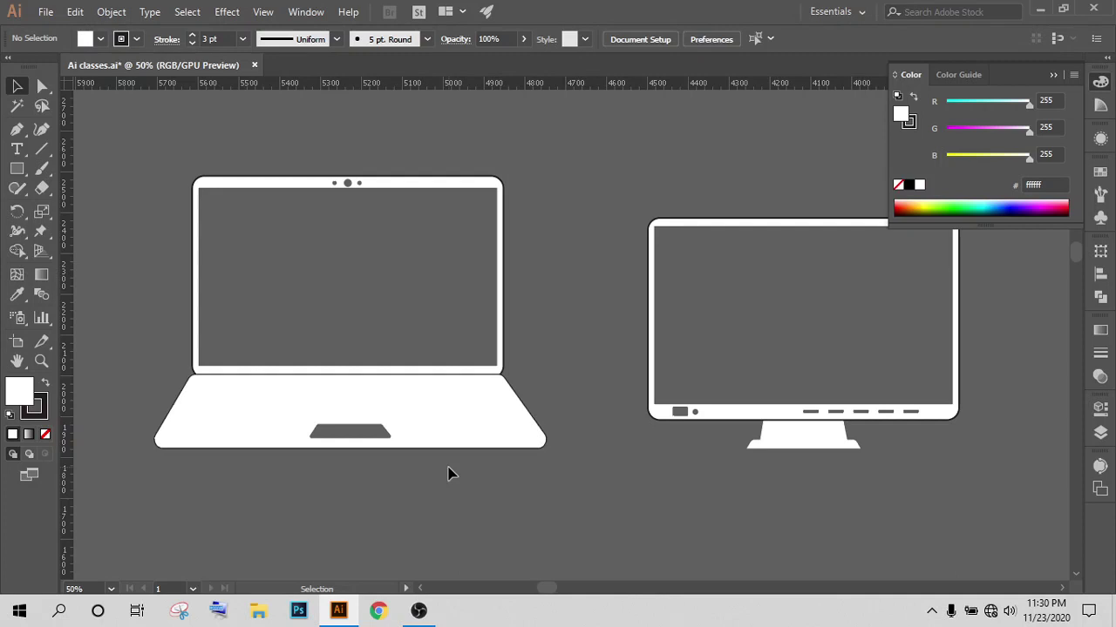
scroll(409, 386, down, 3)
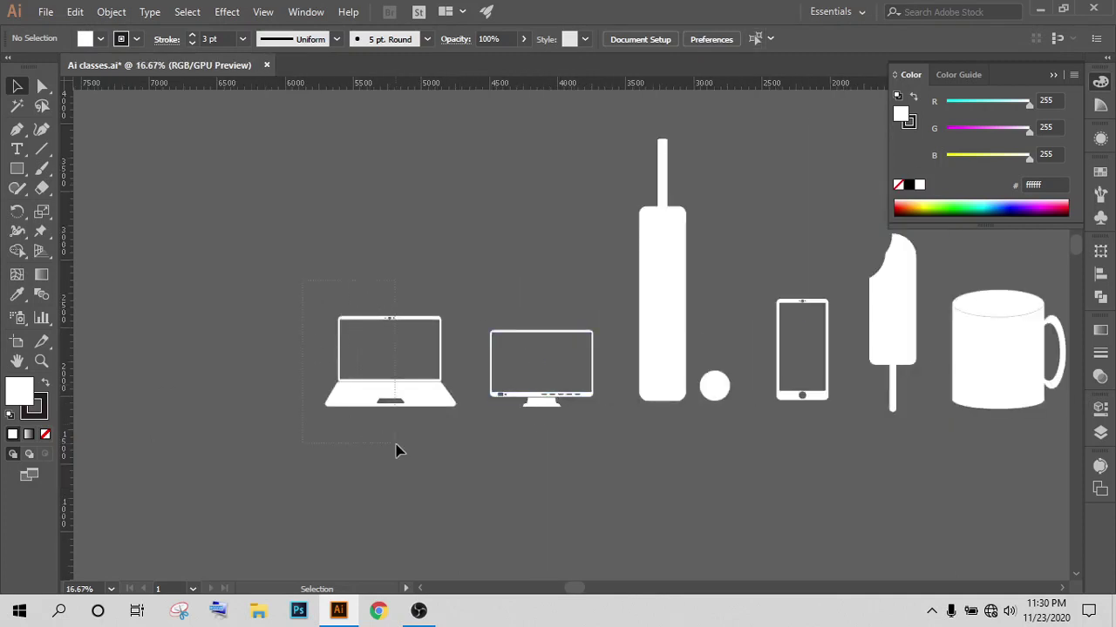
Step: Duplicate the laptop icon below-left of the row and fill the copy solid white
click(383, 369)
drag(383, 368, 230, 488)
scroll(236, 475, down, 2)
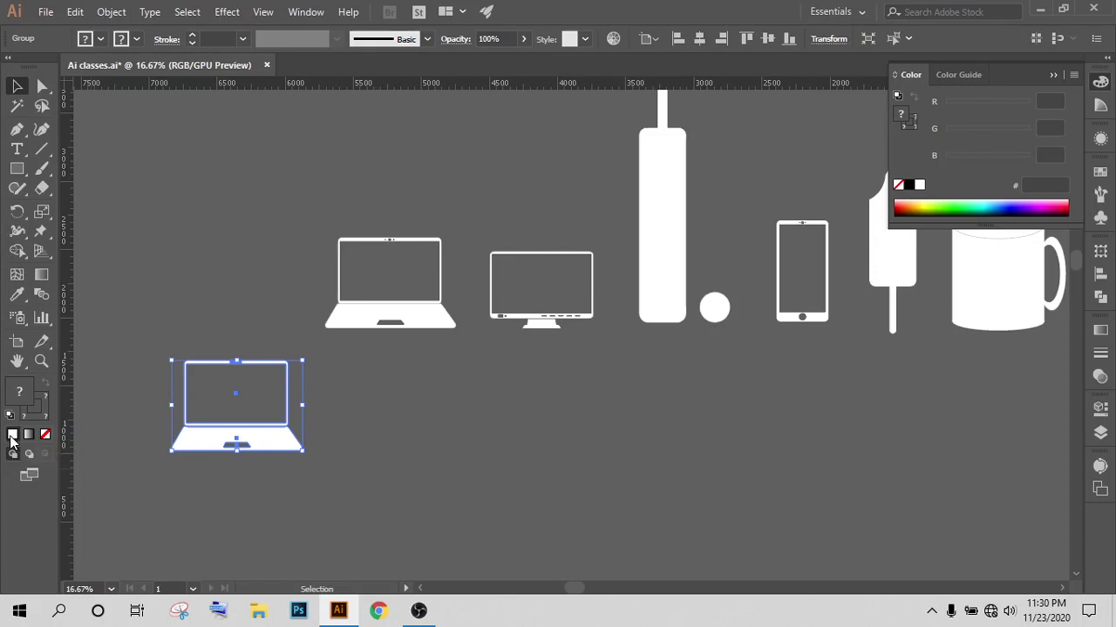
click(535, 440)
click(233, 407)
click(921, 185)
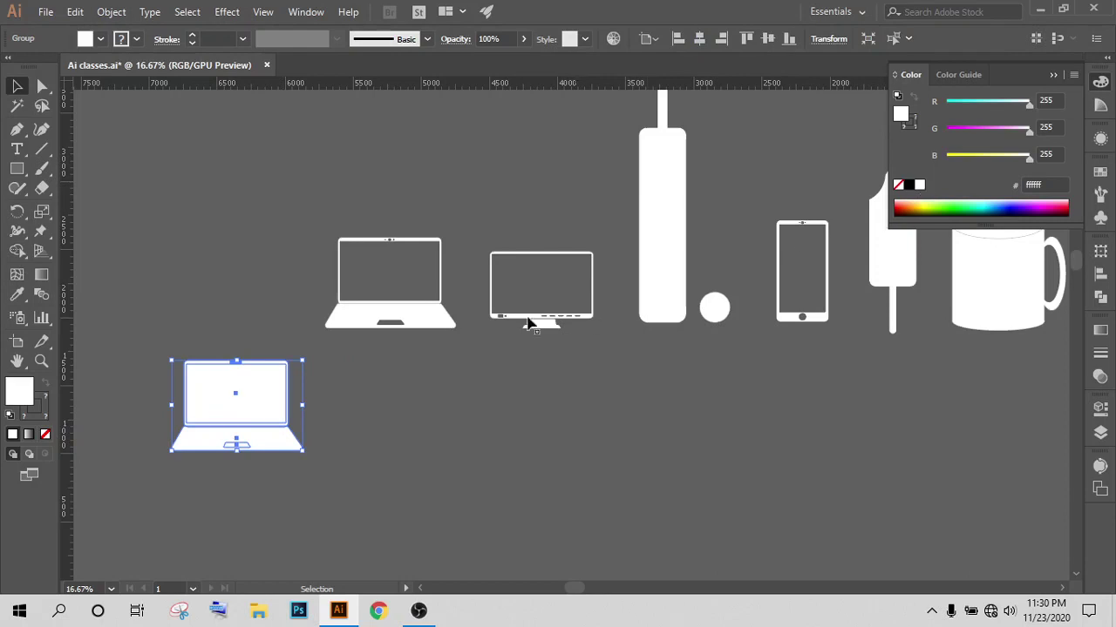
click(251, 269)
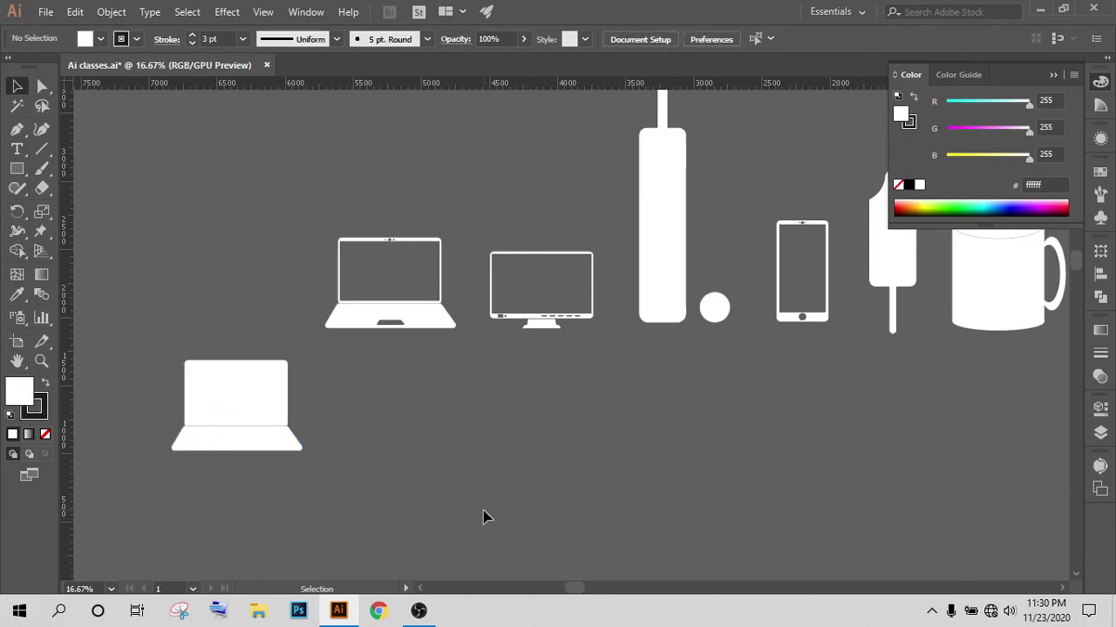
Step: Zoom in and use Shape Builder to unite the laptop copy's trackpad, base, screen and top-edge pieces
drag(273, 520, 353, 510)
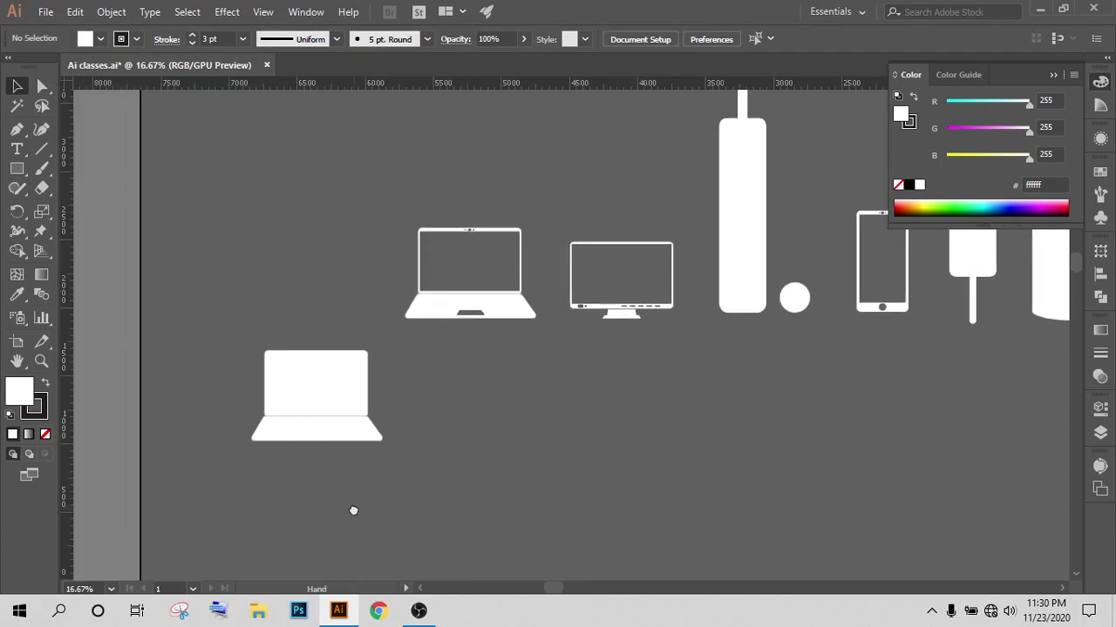
scroll(328, 453, up, 1)
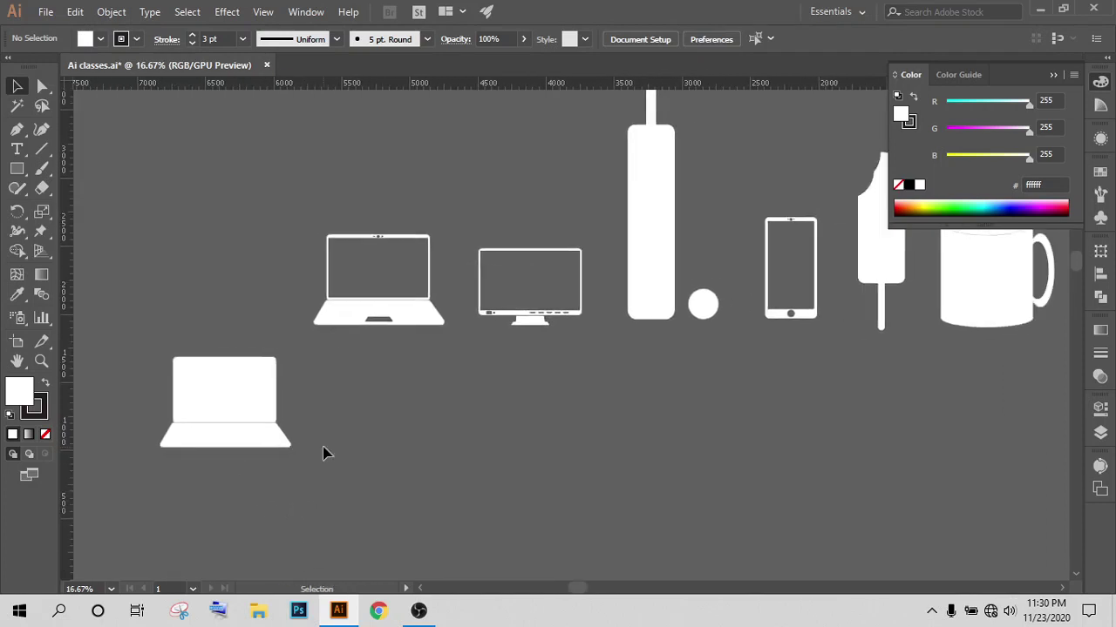
scroll(328, 452, up, 1)
scroll(327, 452, up, 1)
drag(346, 474, 457, 480)
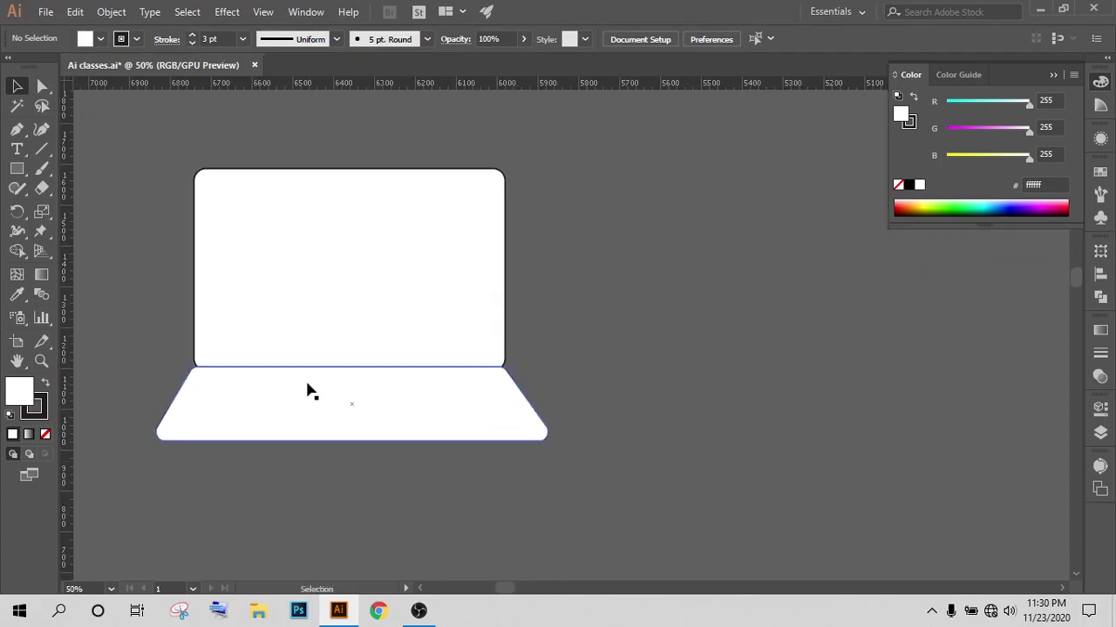
drag(161, 180, 620, 471)
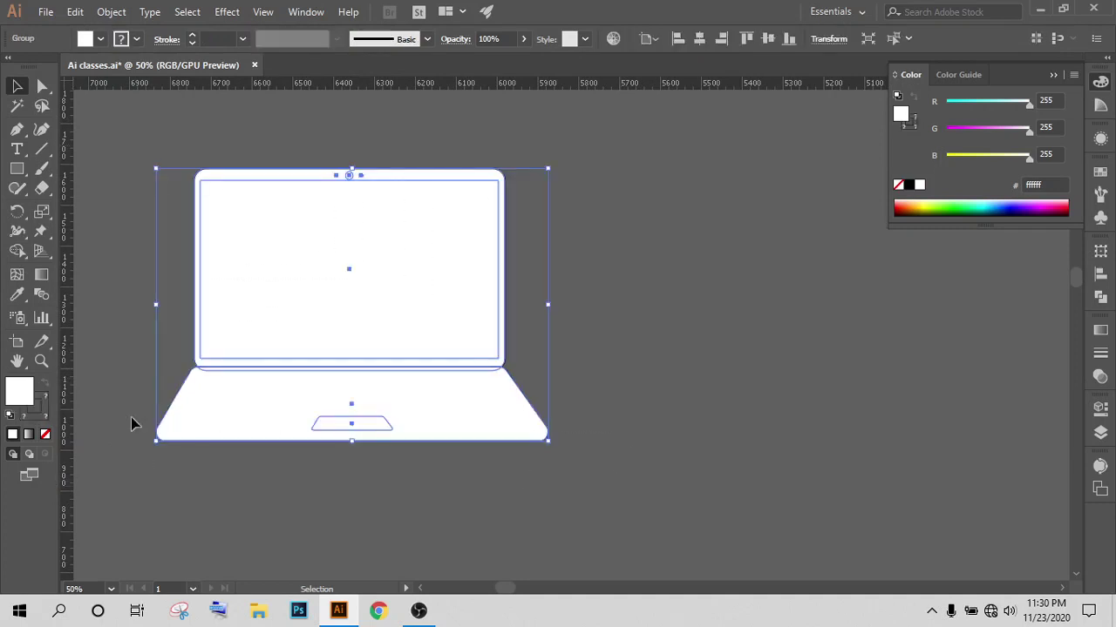
click(17, 251)
drag(348, 425, 370, 285)
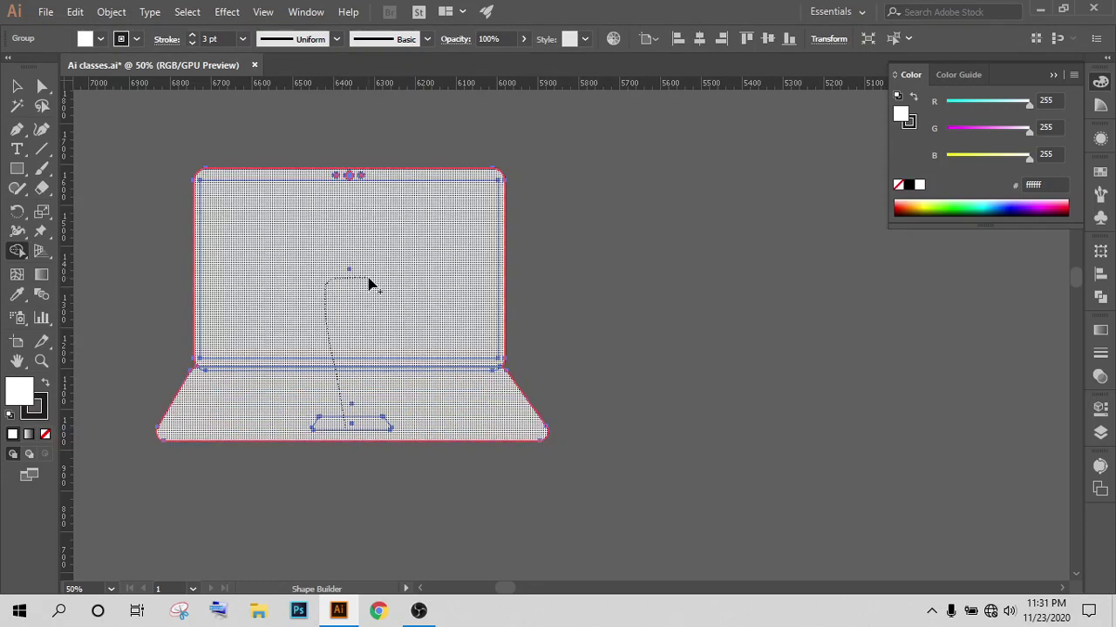
mouse_move(311, 193)
mouse_down()
mouse_move(366, 179)
mouse_move(357, 212)
mouse_up()
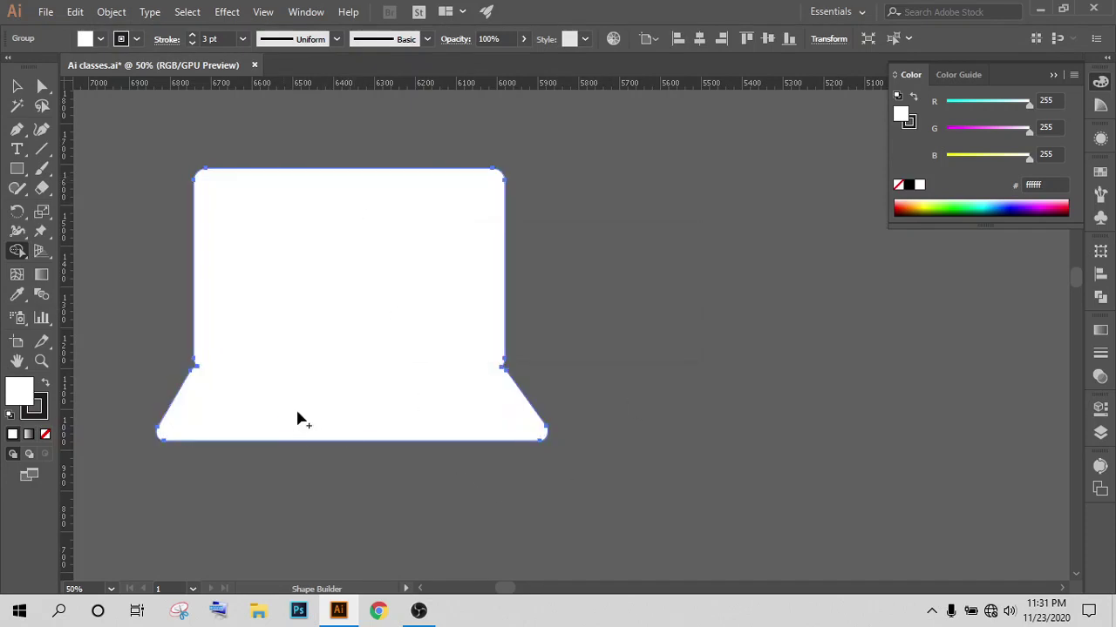
click(16, 86)
Step: Zoom and pan to compare the merged white silhouette with the original laptop icon
click(217, 135)
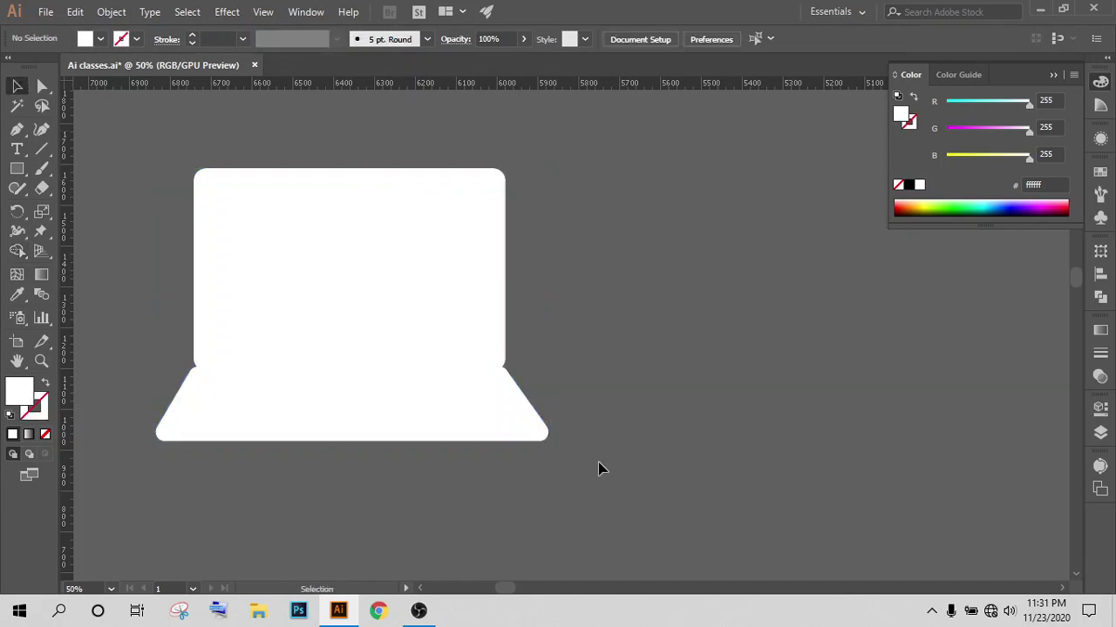
scroll(706, 518, up, 1)
scroll(706, 519, up, 1)
scroll(593, 493, up, 1)
scroll(498, 503, up, 1)
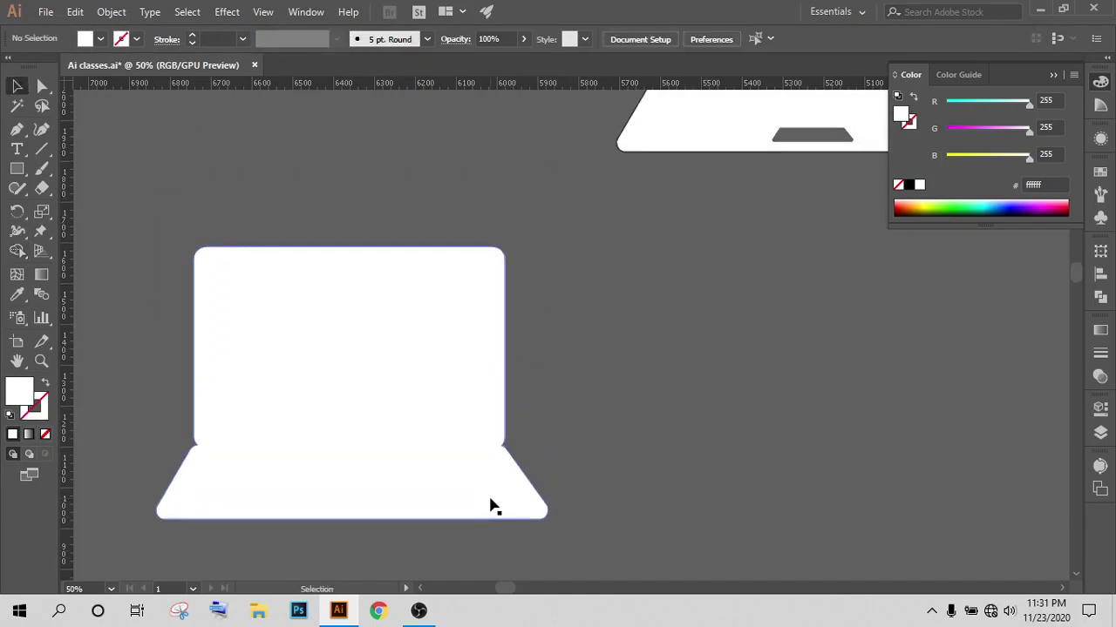
scroll(494, 497, up, 1)
scroll(494, 497, down, 5)
scroll(530, 456, down, 2)
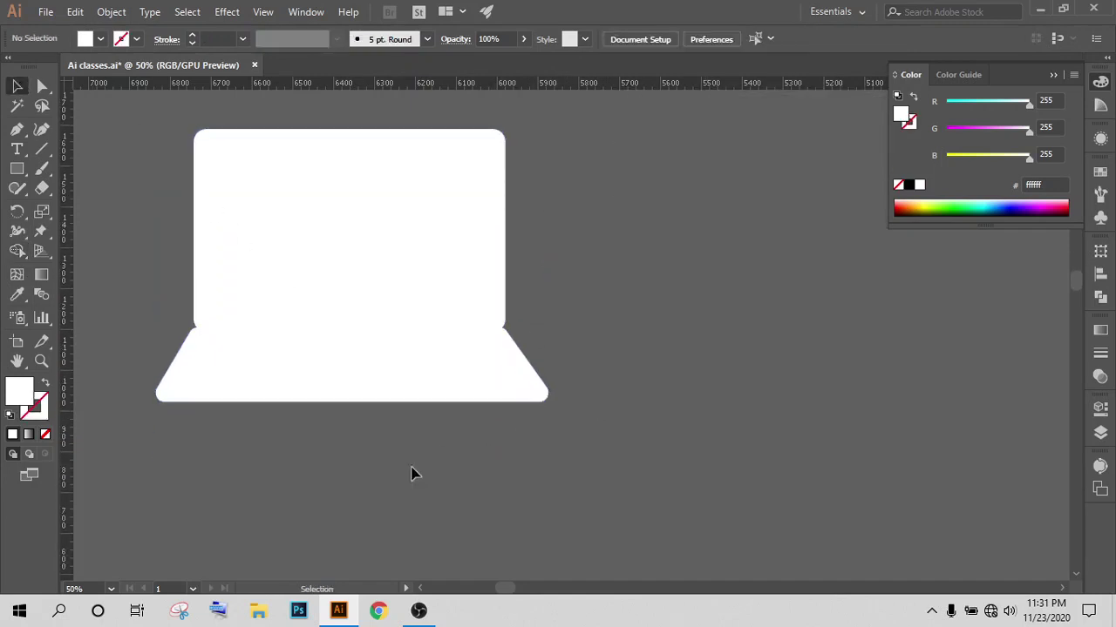
scroll(598, 416, up, 2)
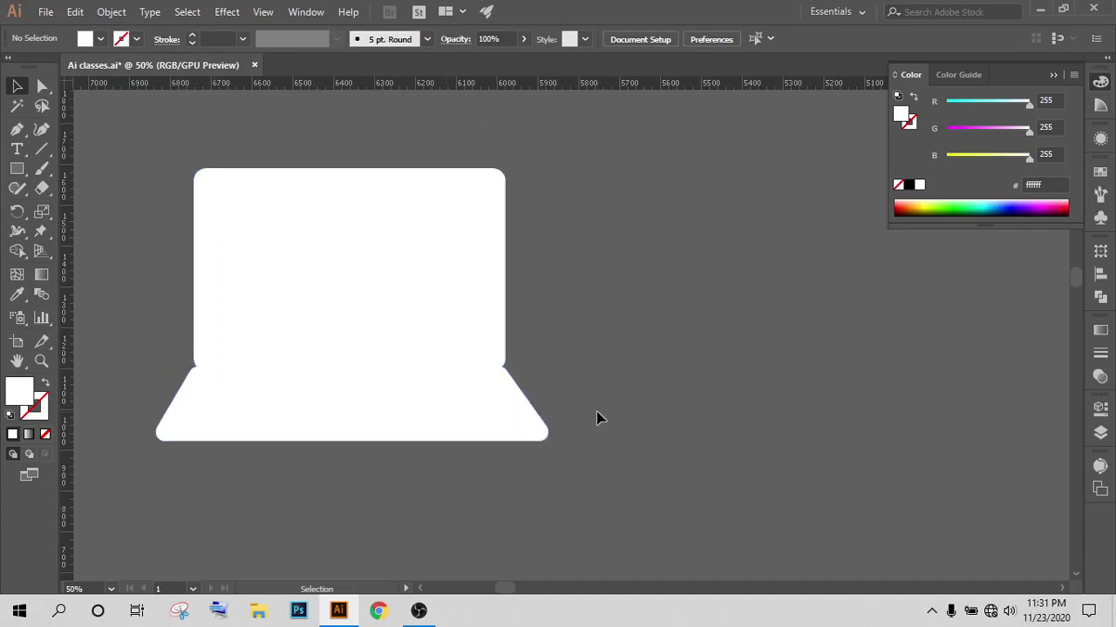
scroll(598, 418, up, 1)
scroll(603, 397, up, 5)
scroll(610, 378, up, 12)
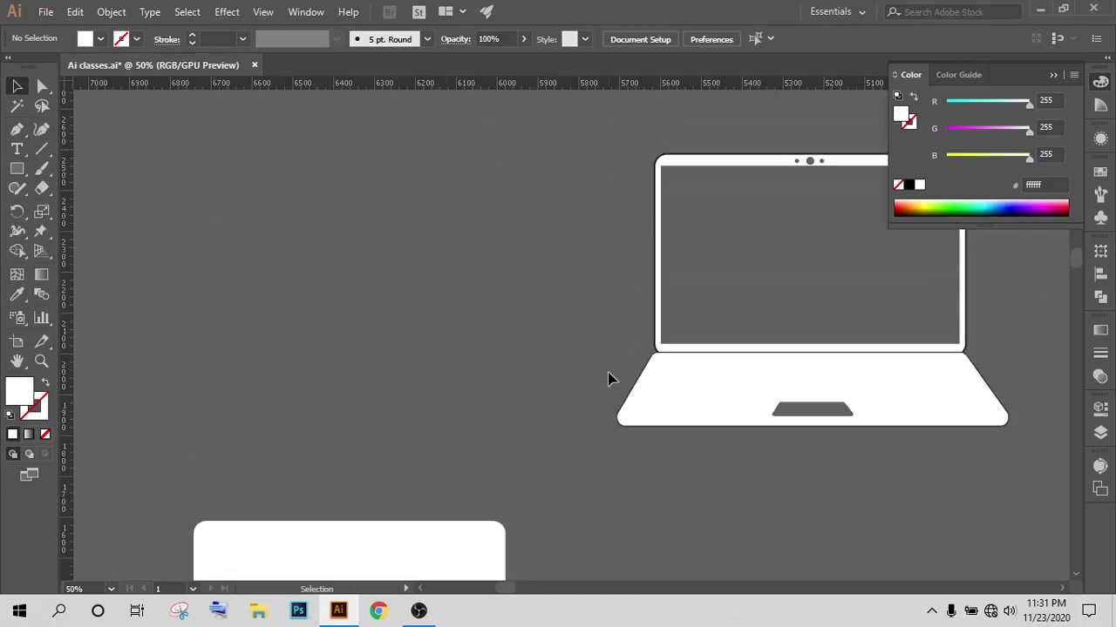
scroll(706, 390, up, 6)
scroll(828, 427, down, 5)
scroll(859, 449, down, 3)
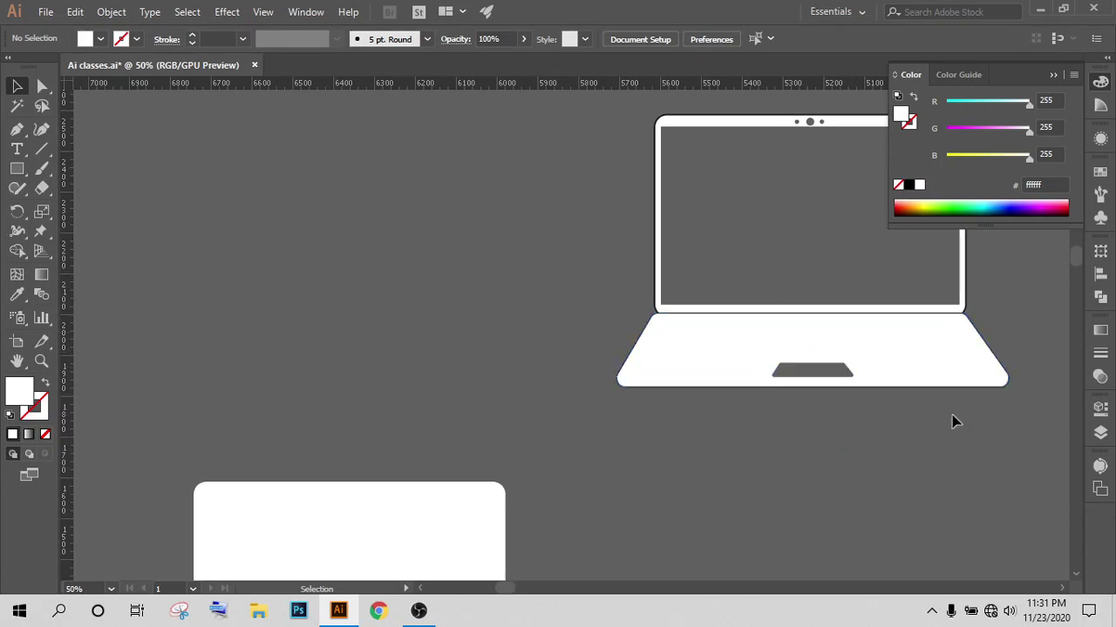
drag(915, 445, 705, 442)
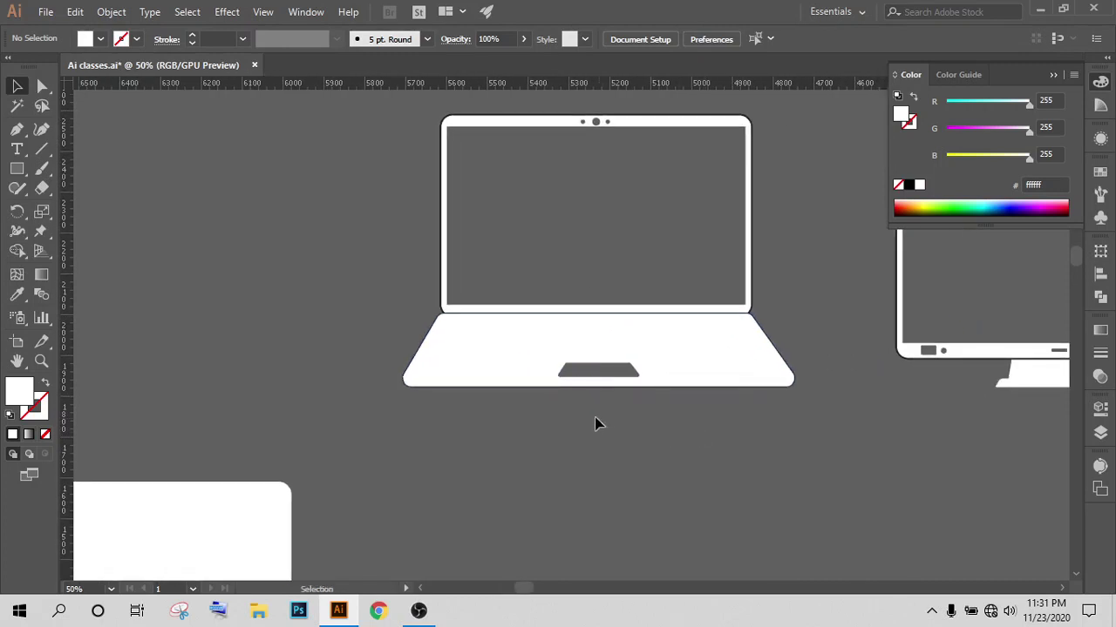
scroll(597, 432, down, 2)
alt+scroll(597, 436, down, 1)
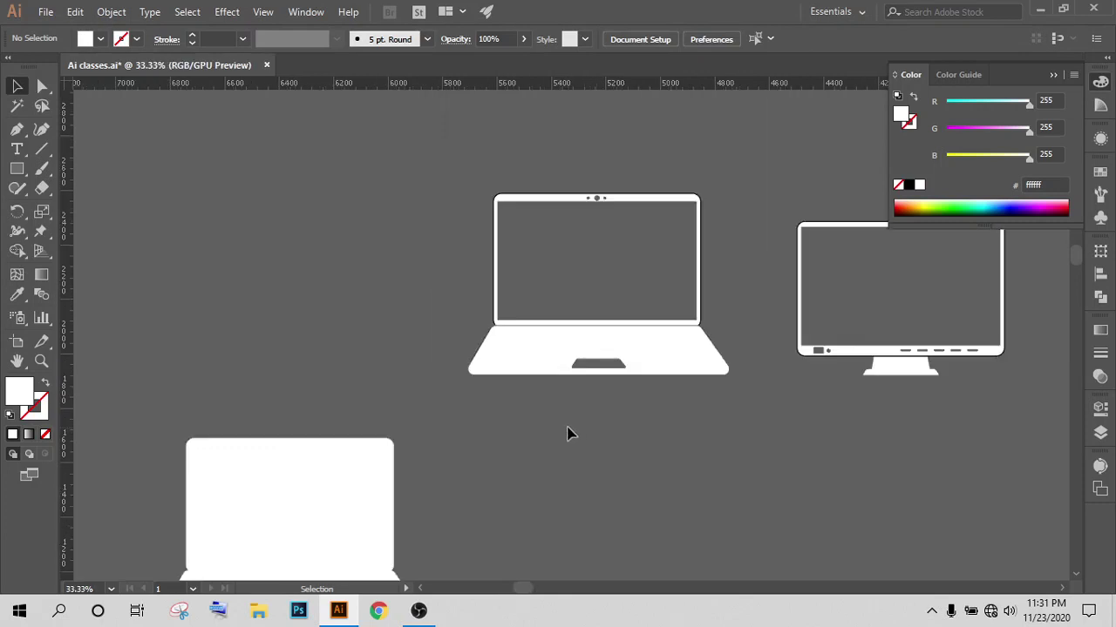
scroll(541, 440, down, 4)
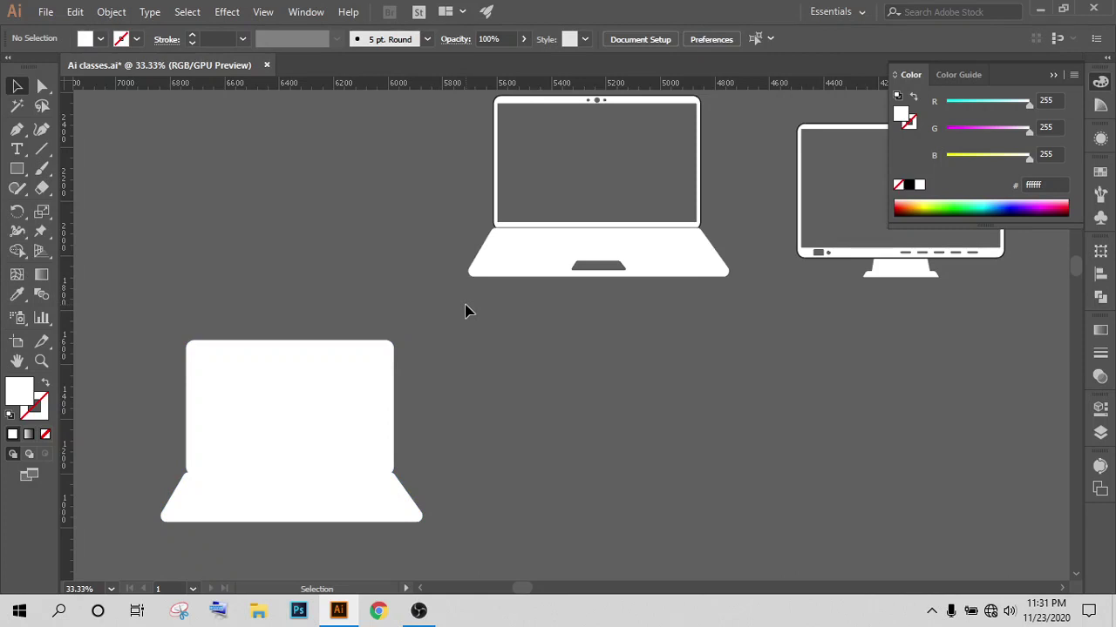
Step: Select the white laptop silhouette and delete it
scroll(349, 314, down, 1)
scroll(305, 364, up, 2)
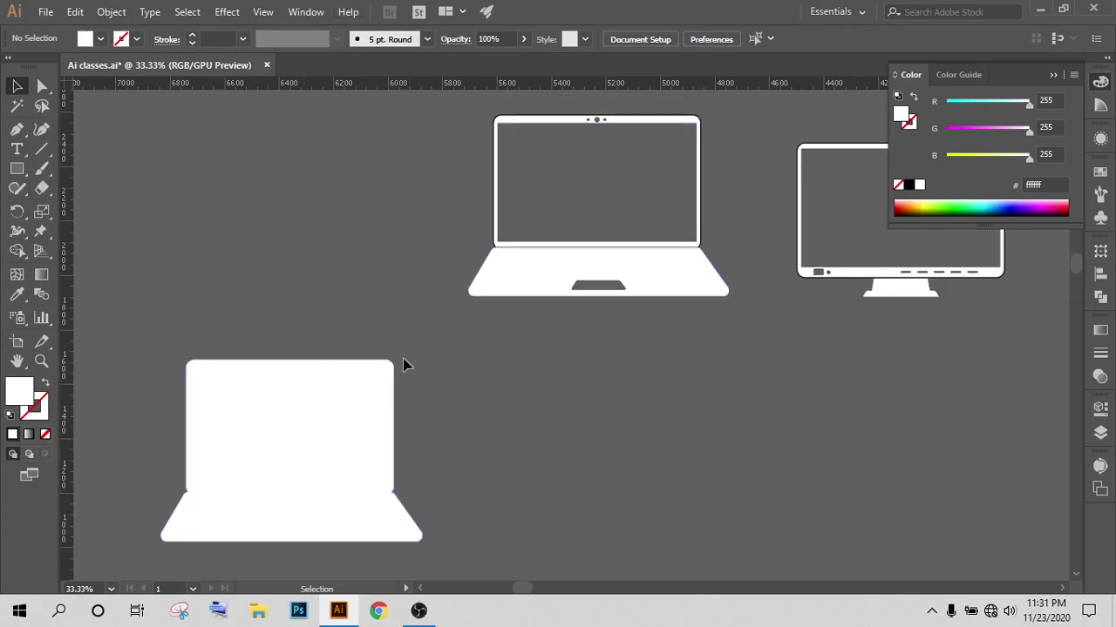
scroll(403, 364, down, 3)
scroll(381, 423, down, 2)
click(319, 384)
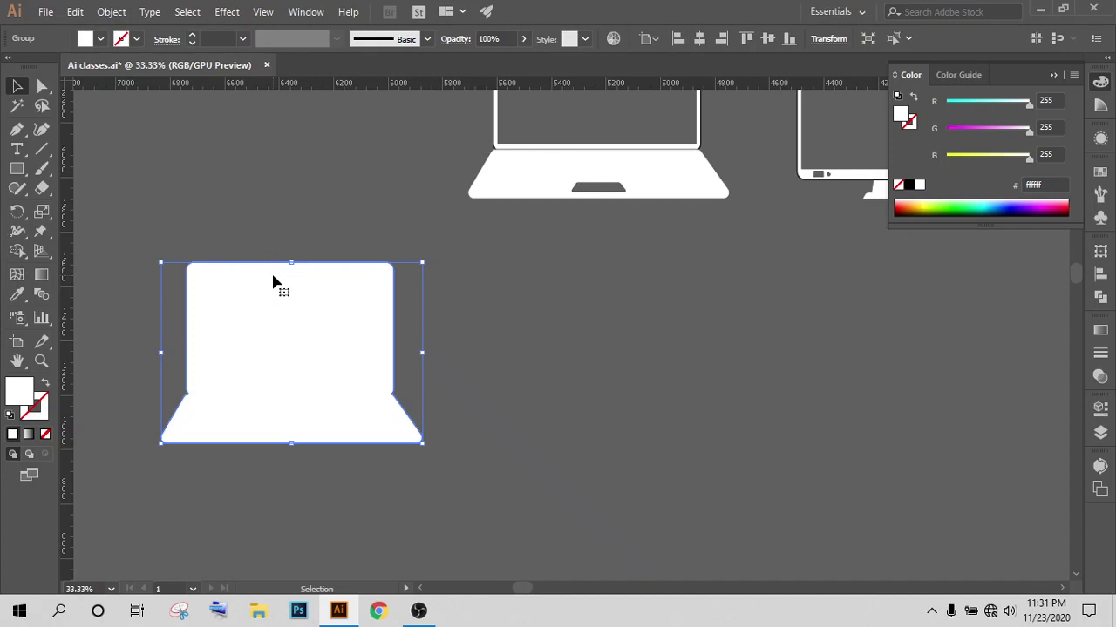
key(Delete)
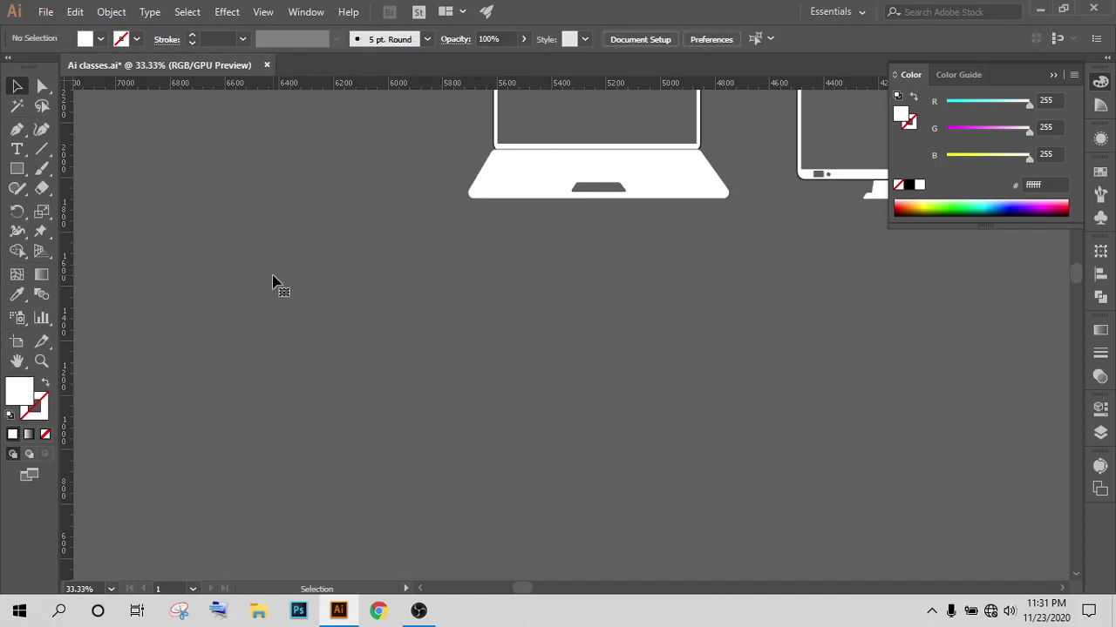
Step: Pan across the artwork to the laptop, monitor and cube icons
scroll(259, 296, down, 3)
scroll(514, 335, right, 5)
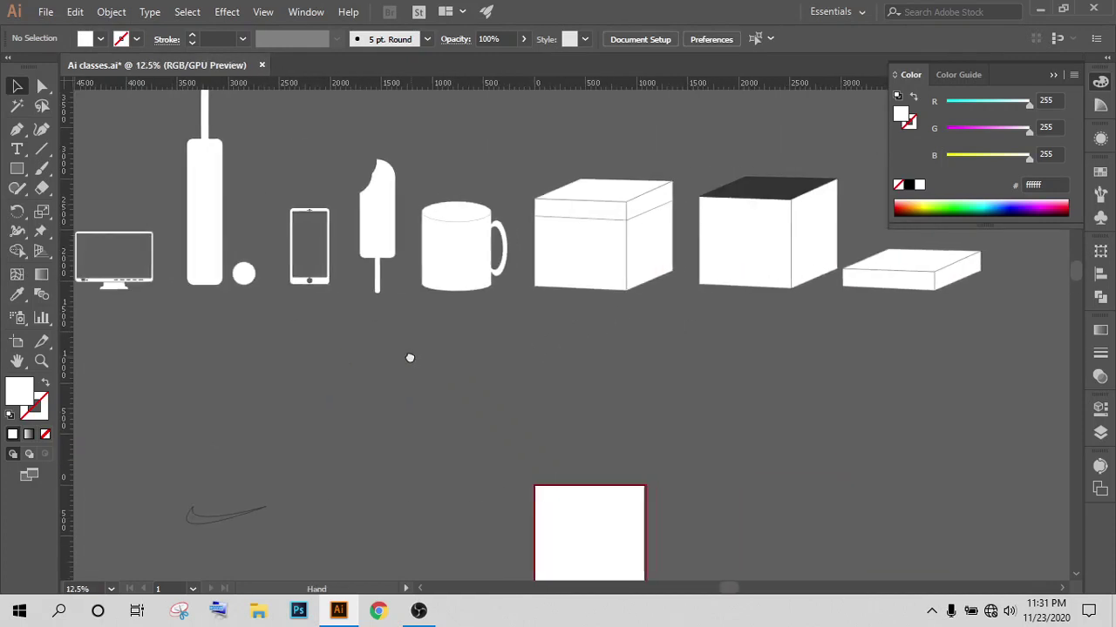
scroll(629, 408, down, 1)
scroll(699, 378, down, 1)
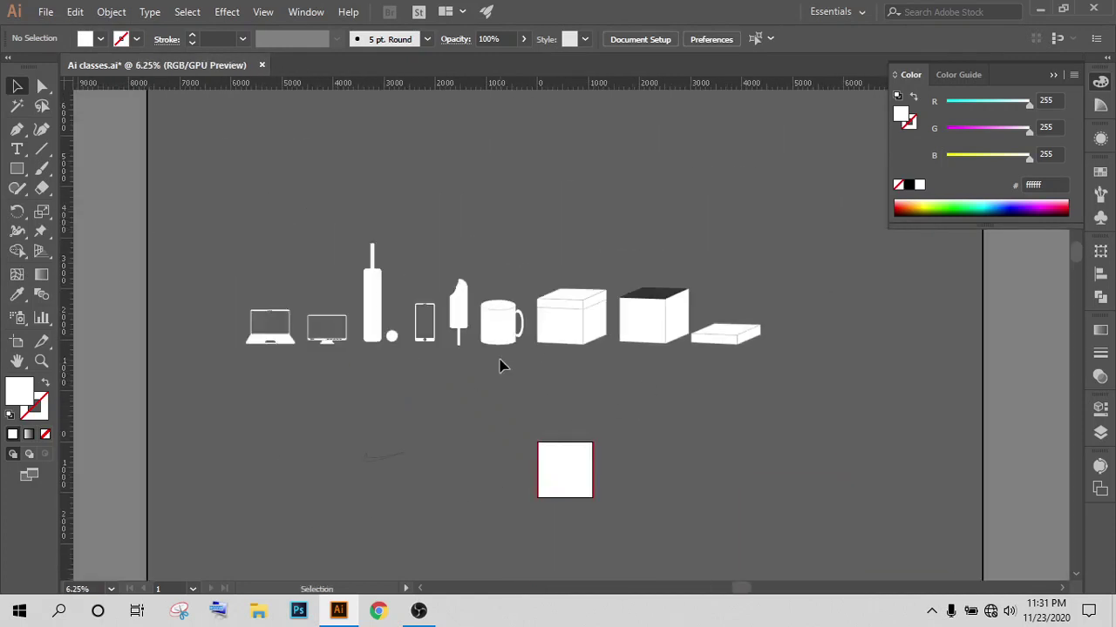
scroll(753, 347, up, 1)
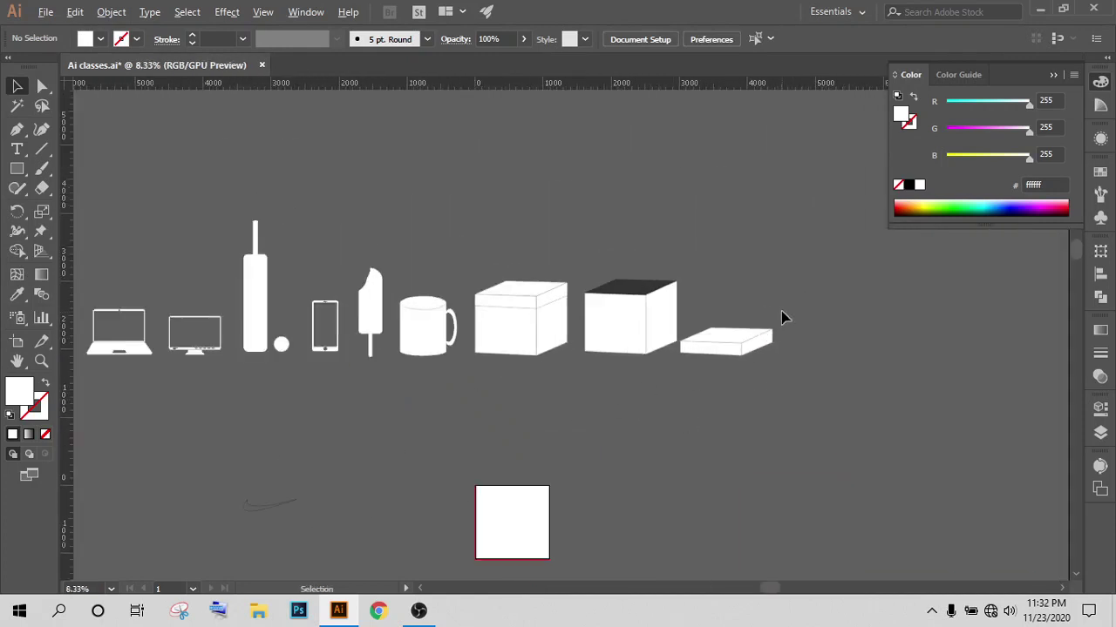
mouse_move(541, 380)
mouse_down()
mouse_move(874, 397)
mouse_move(631, 365)
mouse_up()
drag(765, 299, 657, 318)
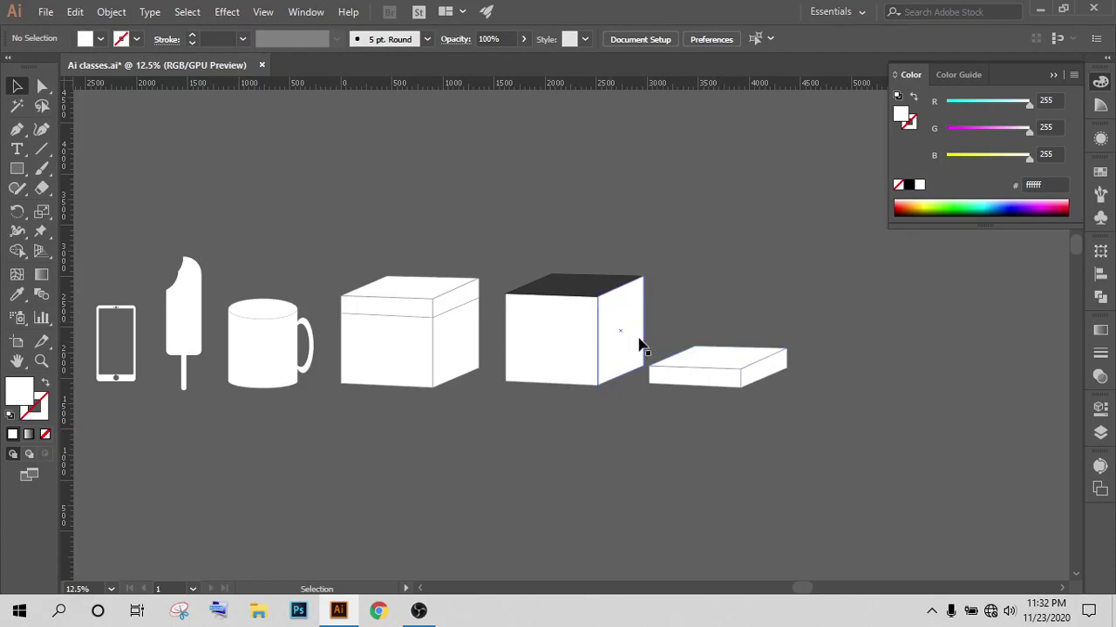
drag(768, 331, 650, 320)
Step: Deselect the cube, zoom out to 4.17% and back to 8.33%, then pan to the icon row and square
click(412, 354)
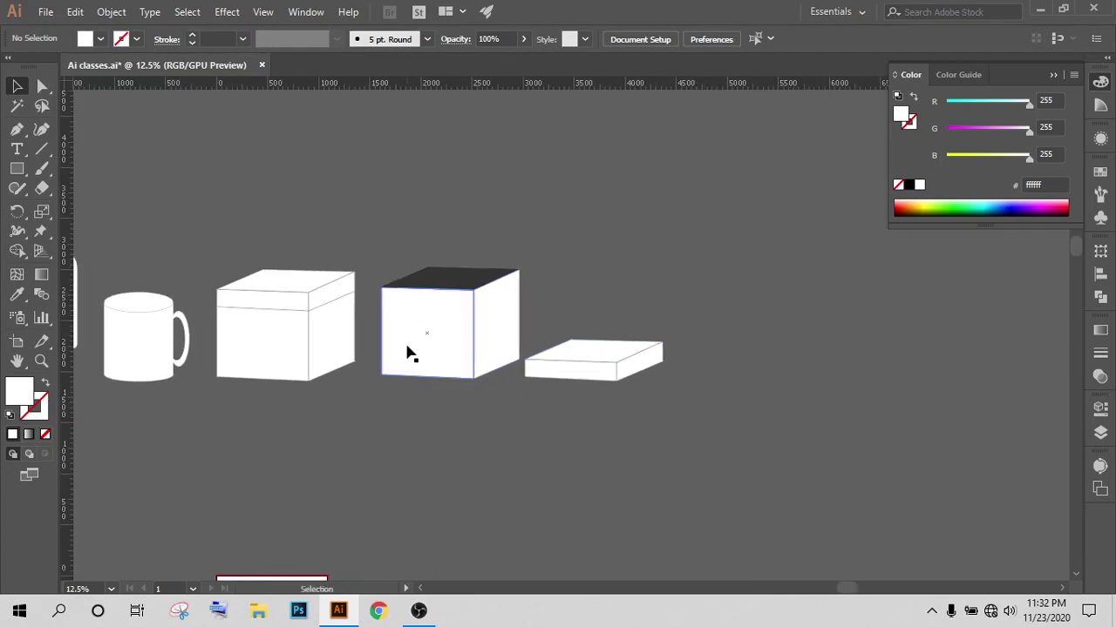
click(563, 298)
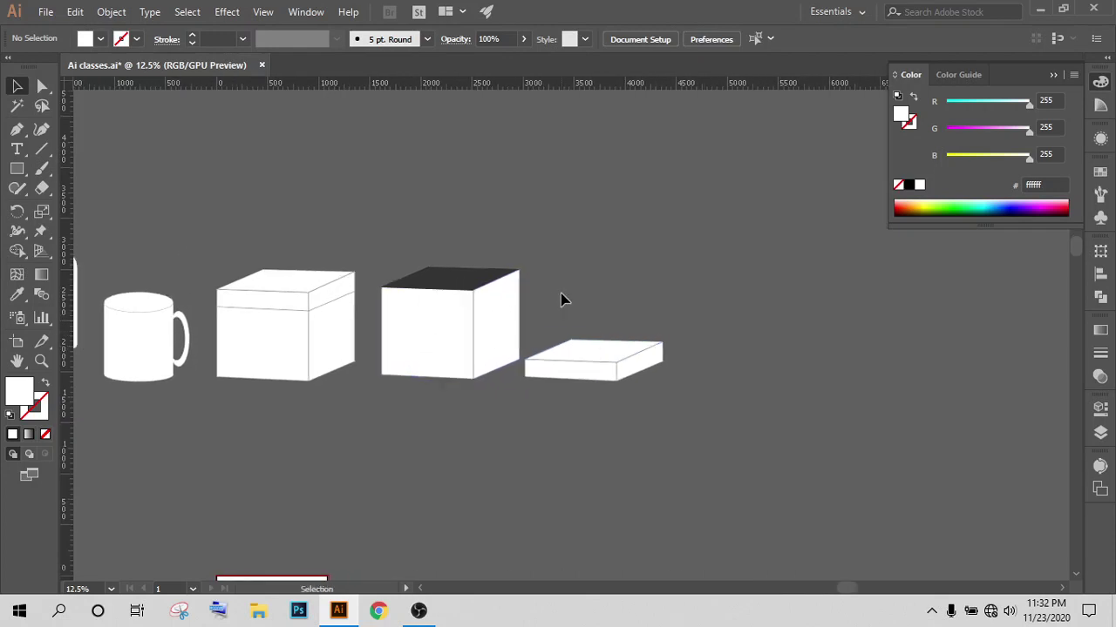
key(ctrl+minus)
key(ctrl+minus)
key(ctrl+minus)
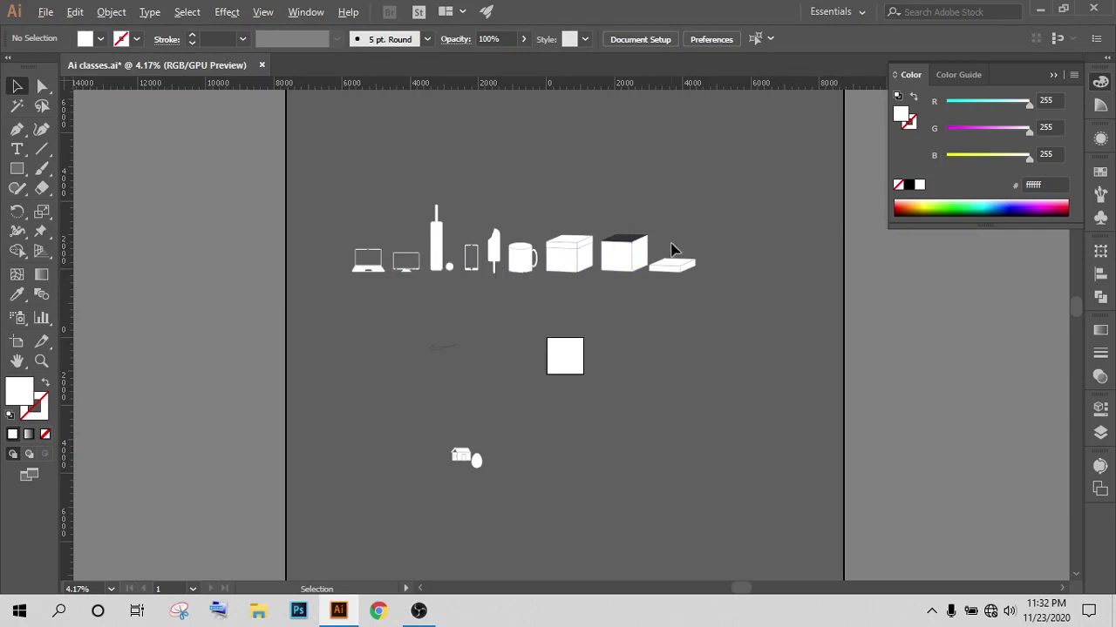
key(ctrl+plus)
key(ctrl+plus)
drag(864, 306, 702, 332)
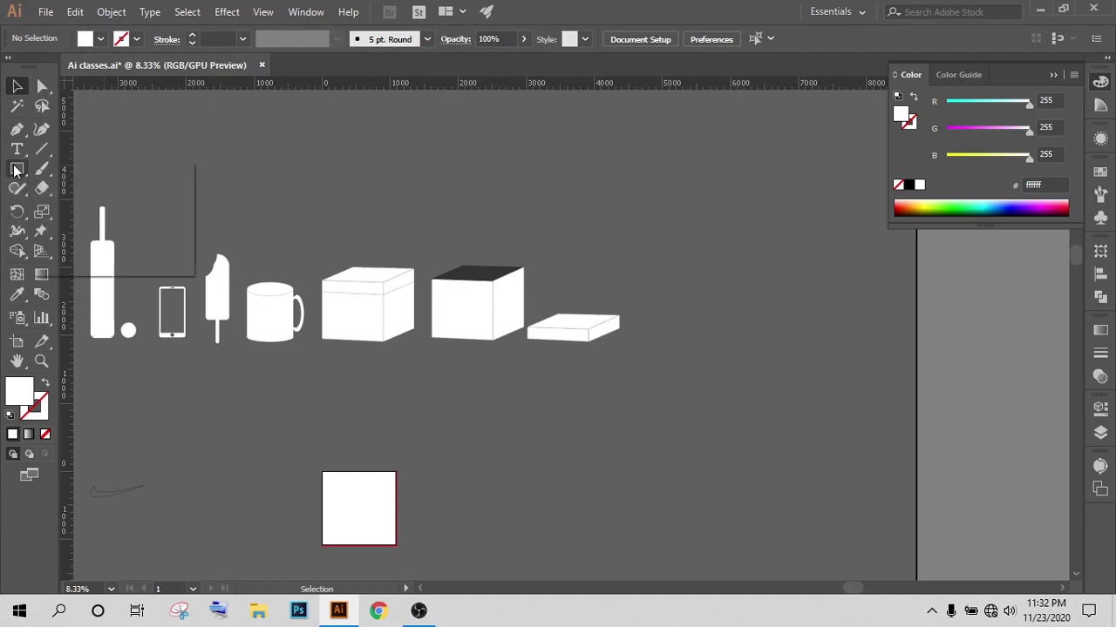
Step: Draw a tall white oval right of the square, below the box icons
drag(16, 171, 89, 206)
scroll(710, 392, down, 1)
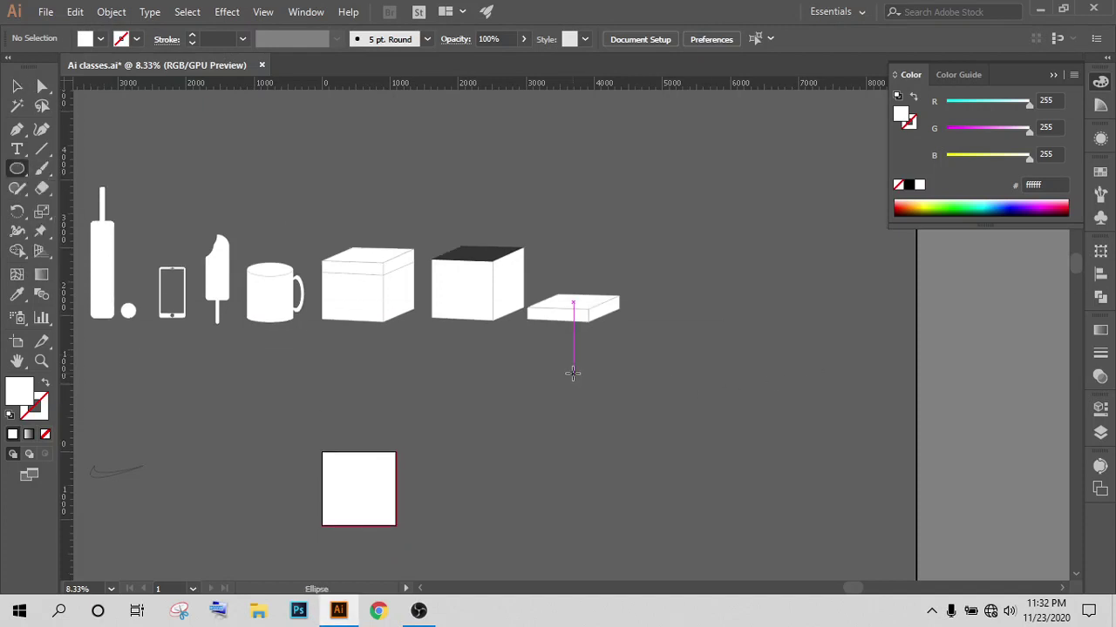
scroll(580, 388, down, 2)
scroll(566, 419, down, 3)
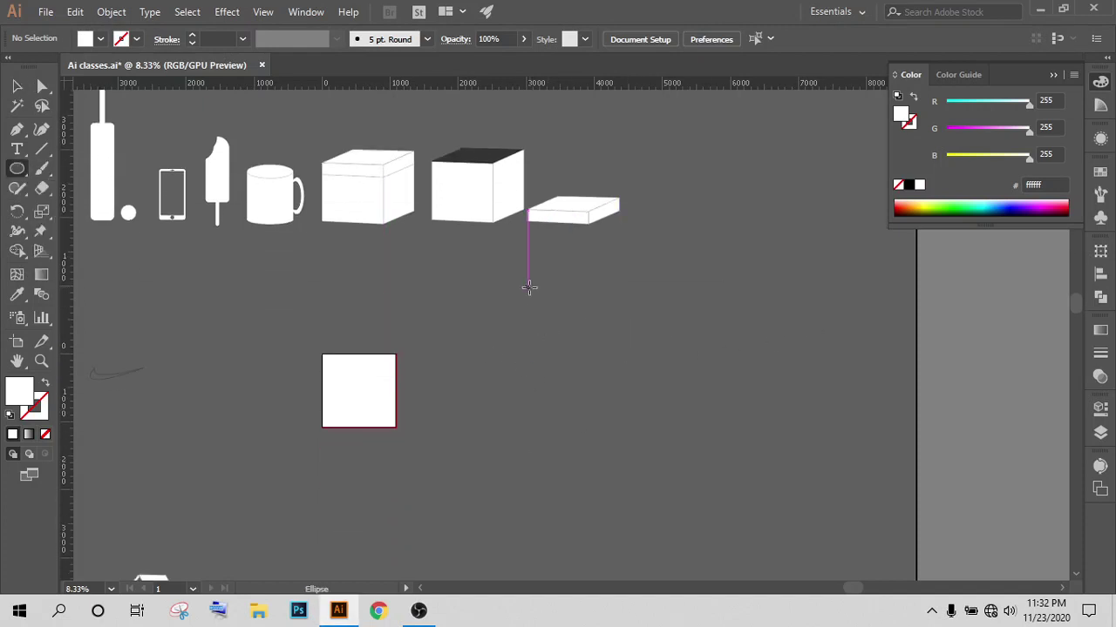
scroll(529, 288, down, 2)
scroll(508, 273, down, 1)
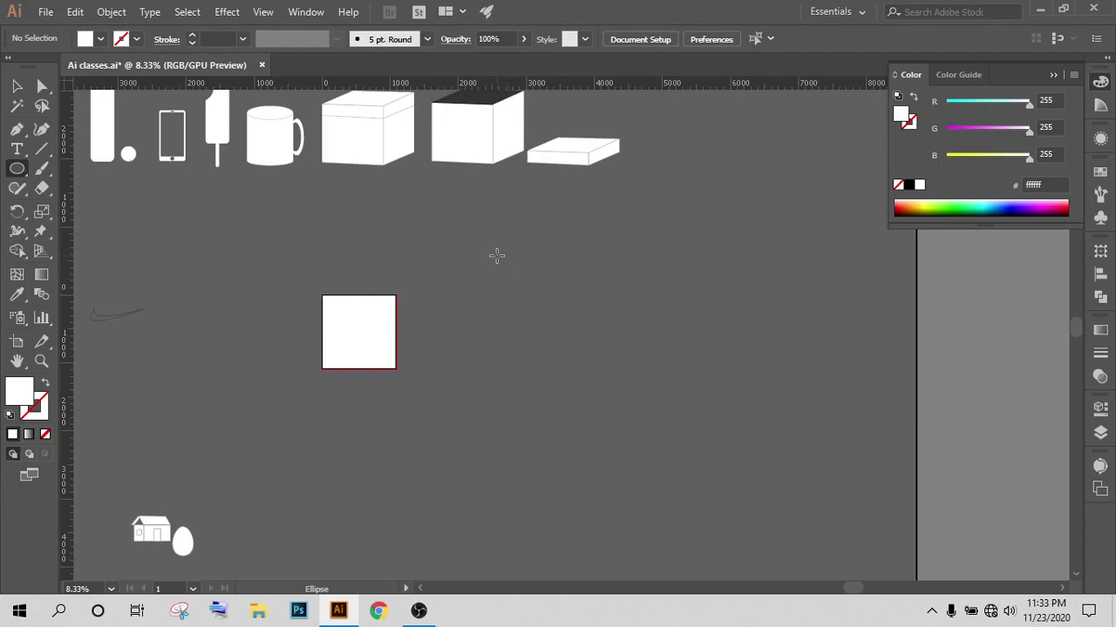
alt+scroll(598, 359, up, 1)
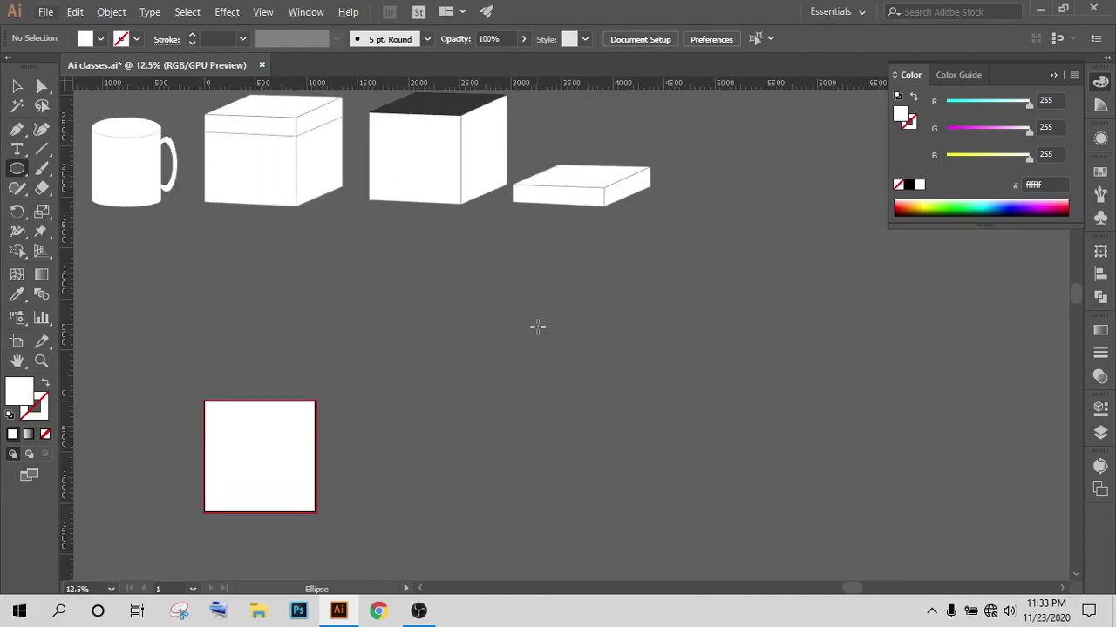
mouse_move(529, 261)
mouse_down()
mouse_move(549, 323)
mouse_move(719, 511)
mouse_up()
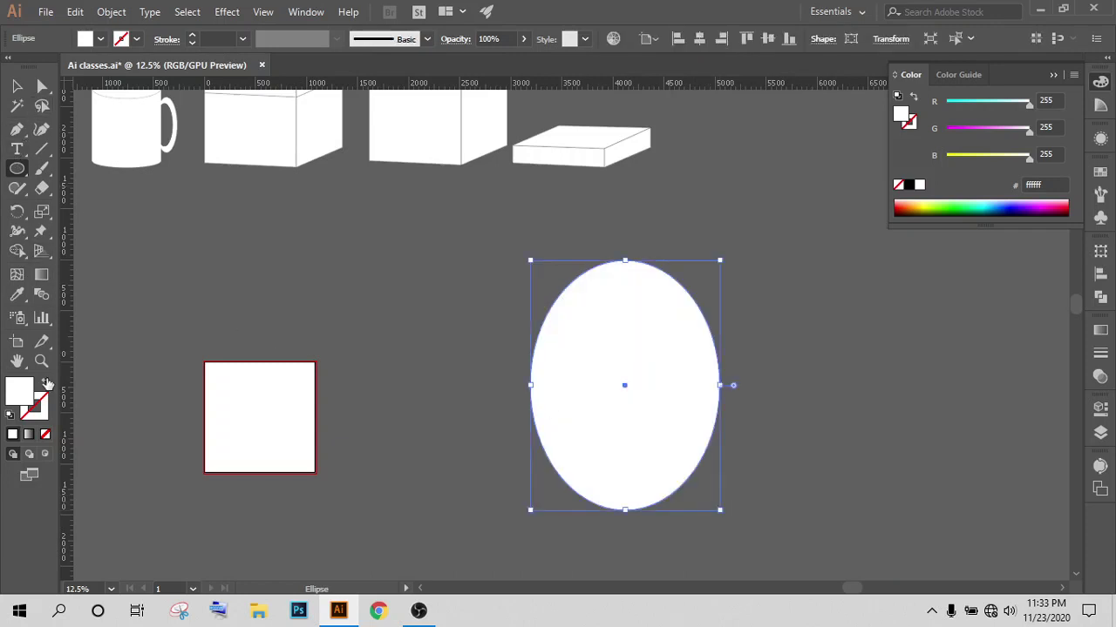
Step: Give the oval a dark 231f20 outline with a 3 pt stroke weight
click(42, 413)
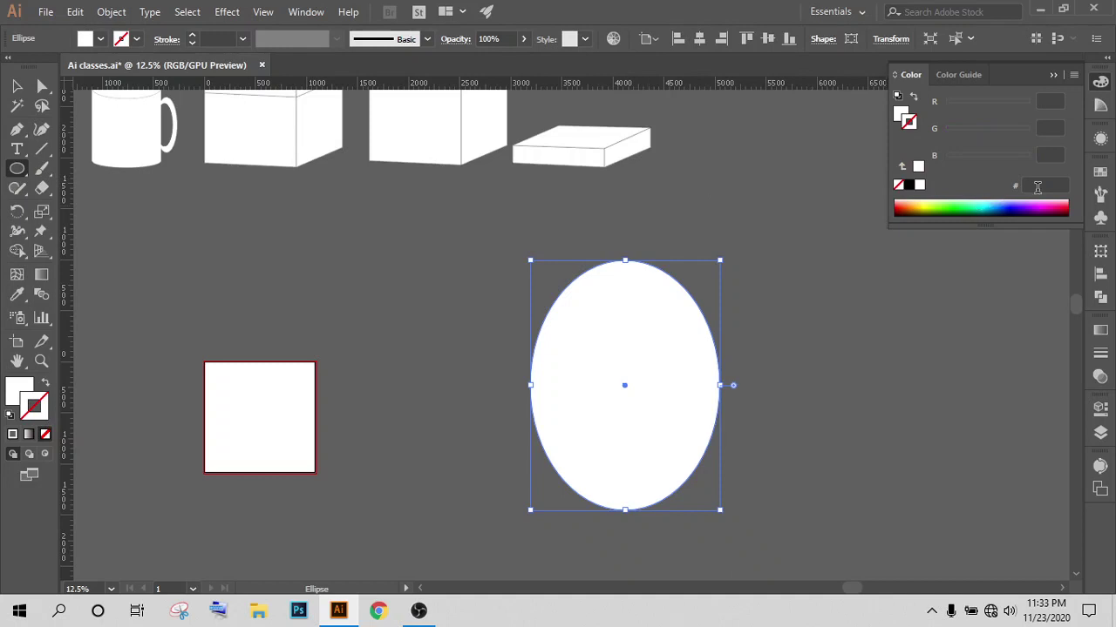
click(215, 39)
double_click(214, 39)
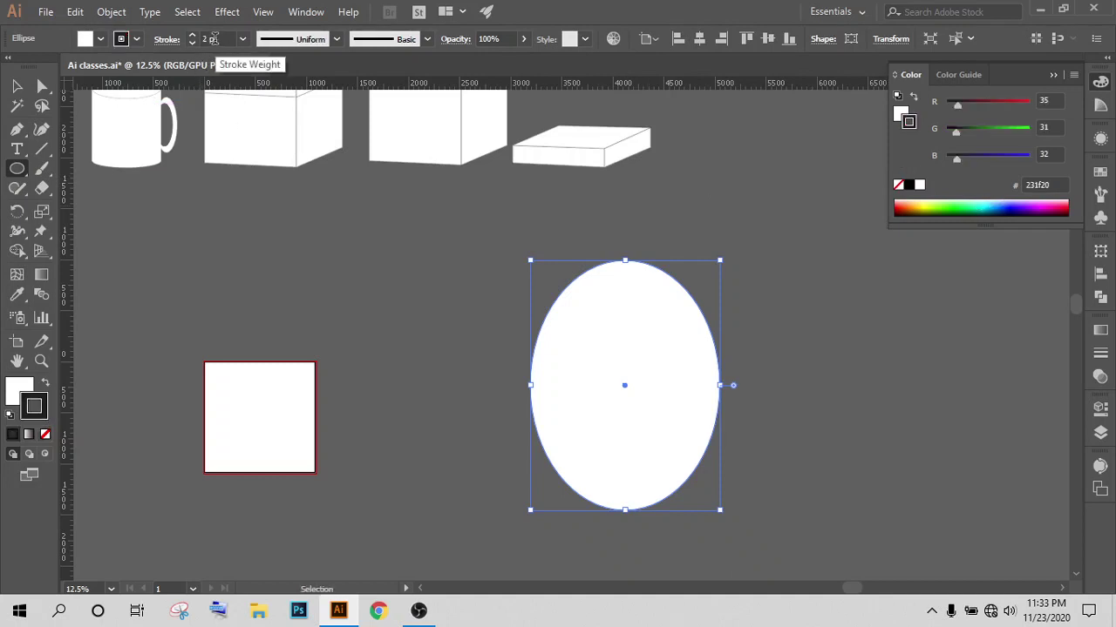
text(3)
key(Return)
click(16, 86)
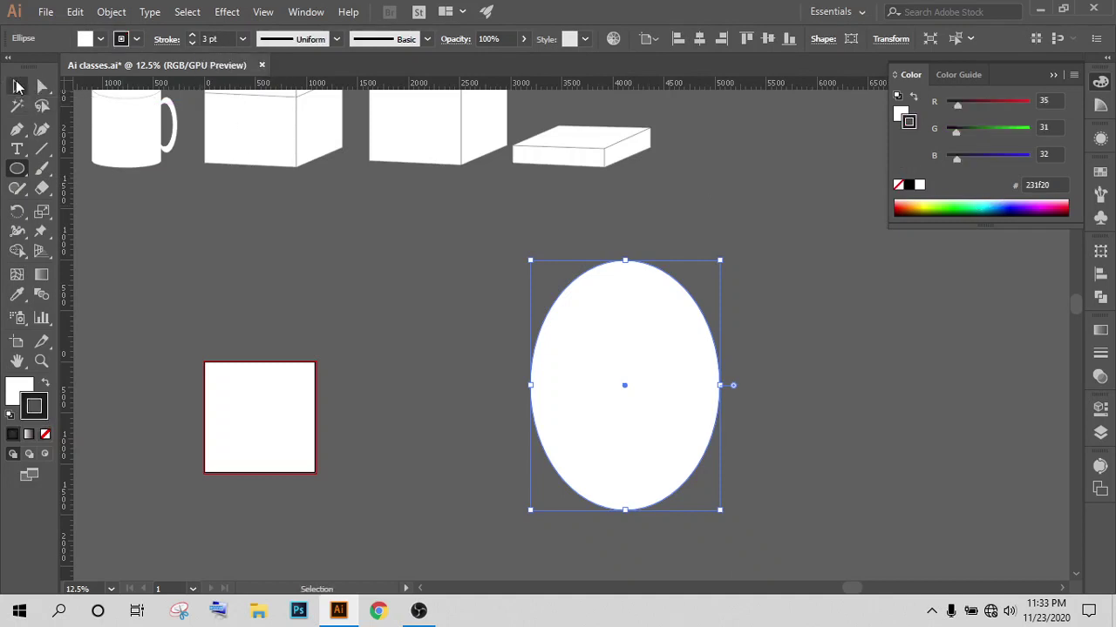
click(470, 335)
key(ctrl+z)
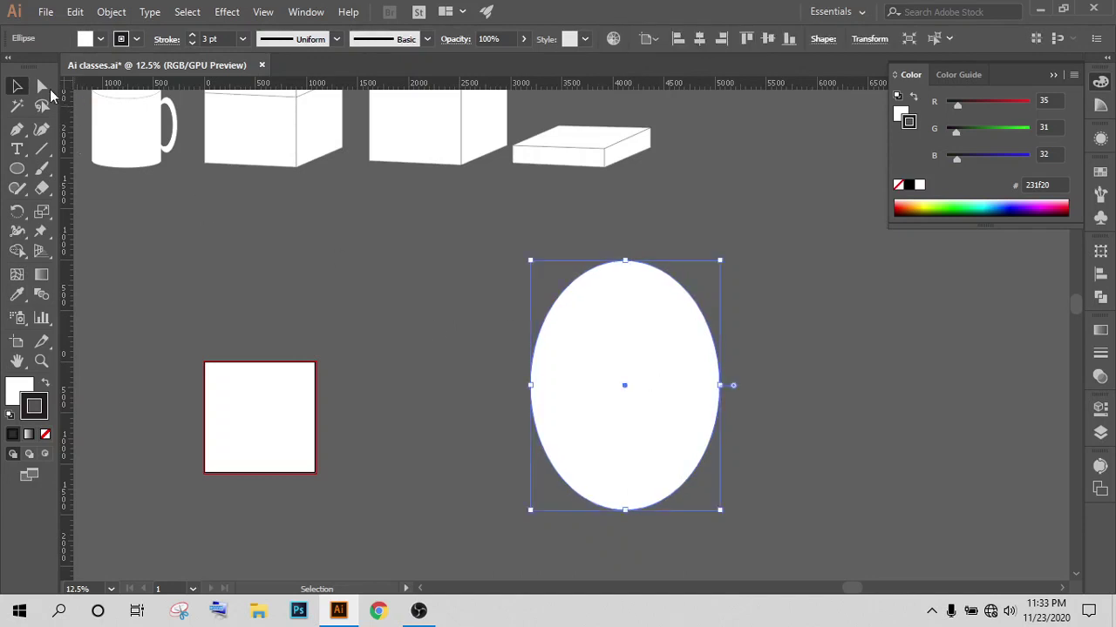
click(42, 85)
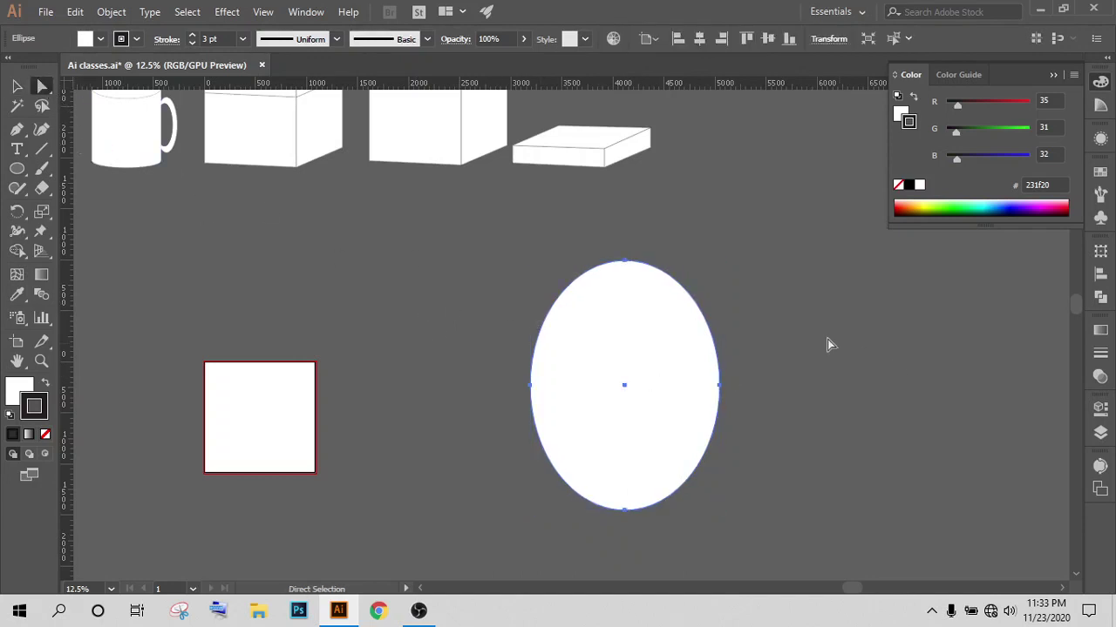
Step: Widen the oval's top by stretching the top anchor's handles outward
click(625, 262)
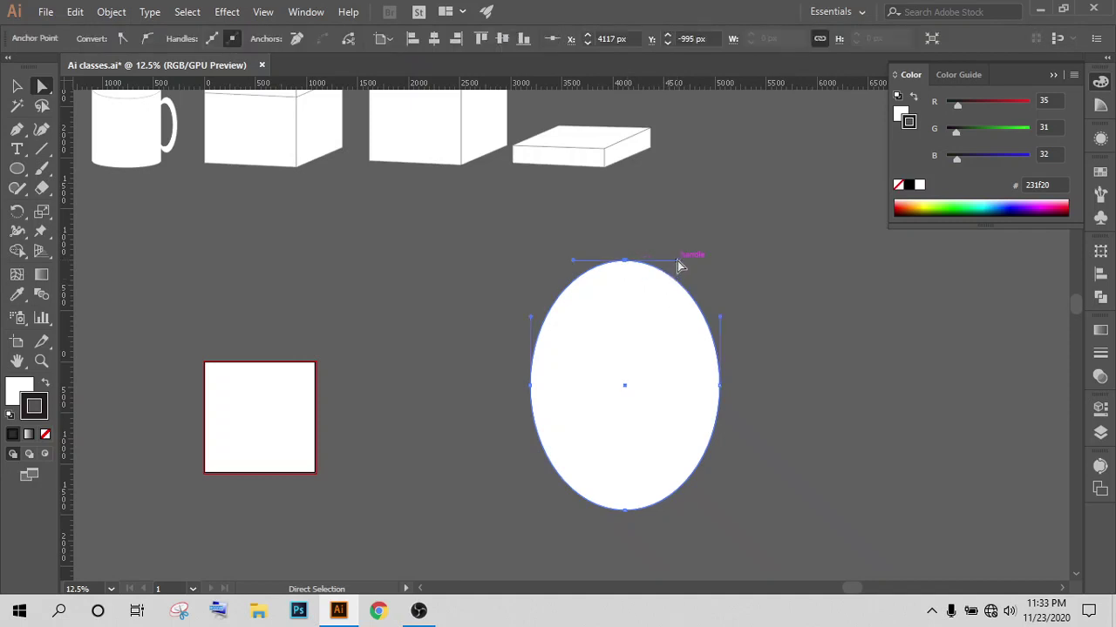
mouse_move(678, 261)
mouse_down()
mouse_move(713, 262)
mouse_move(707, 267)
mouse_up()
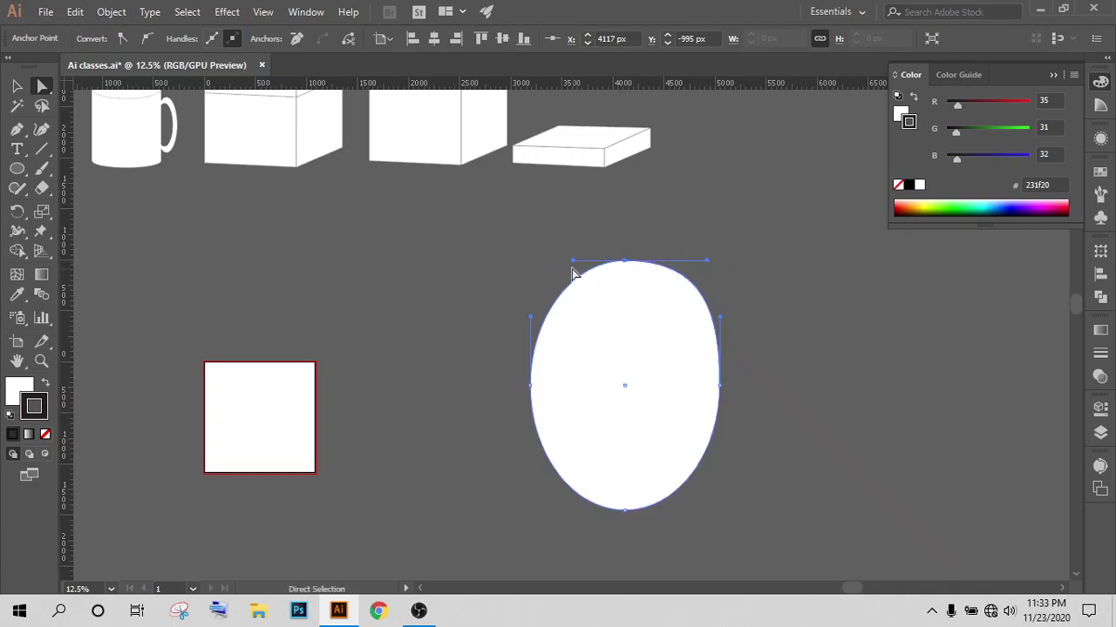
drag(573, 261, 550, 261)
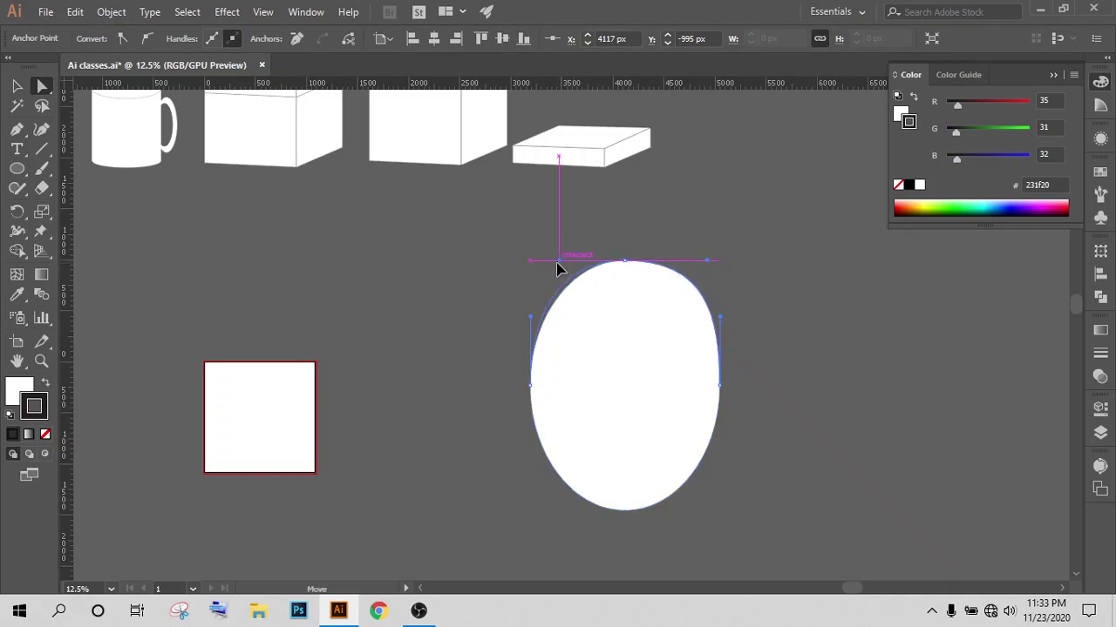
scroll(645, 370, down, 1)
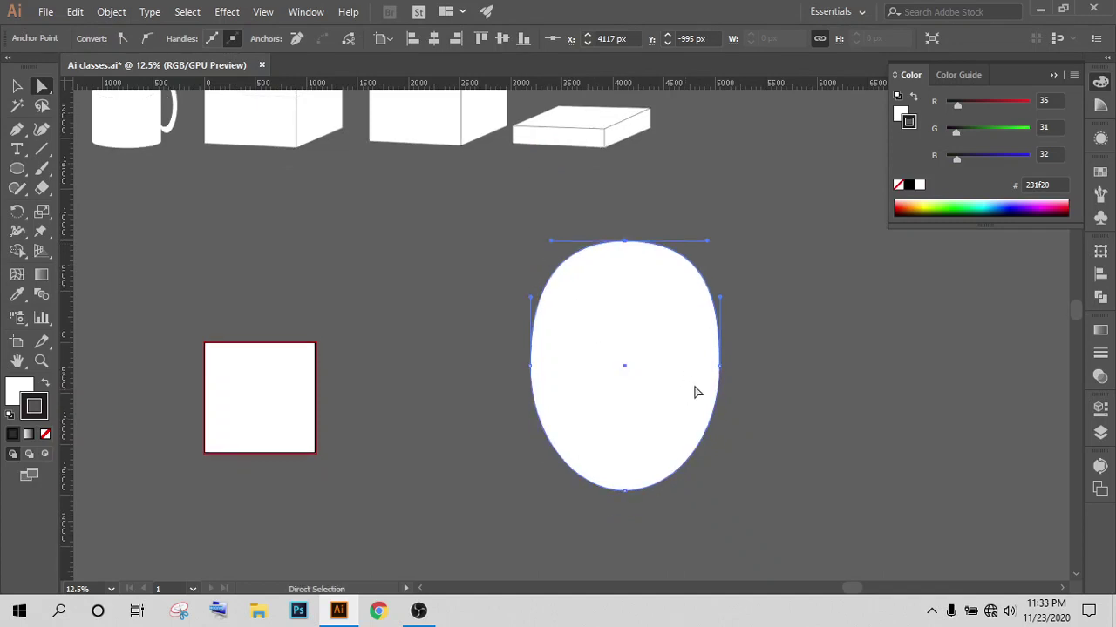
click(719, 366)
mouse_move(719, 441)
mouse_down()
mouse_move(605, 415)
mouse_move(660, 427)
mouse_up()
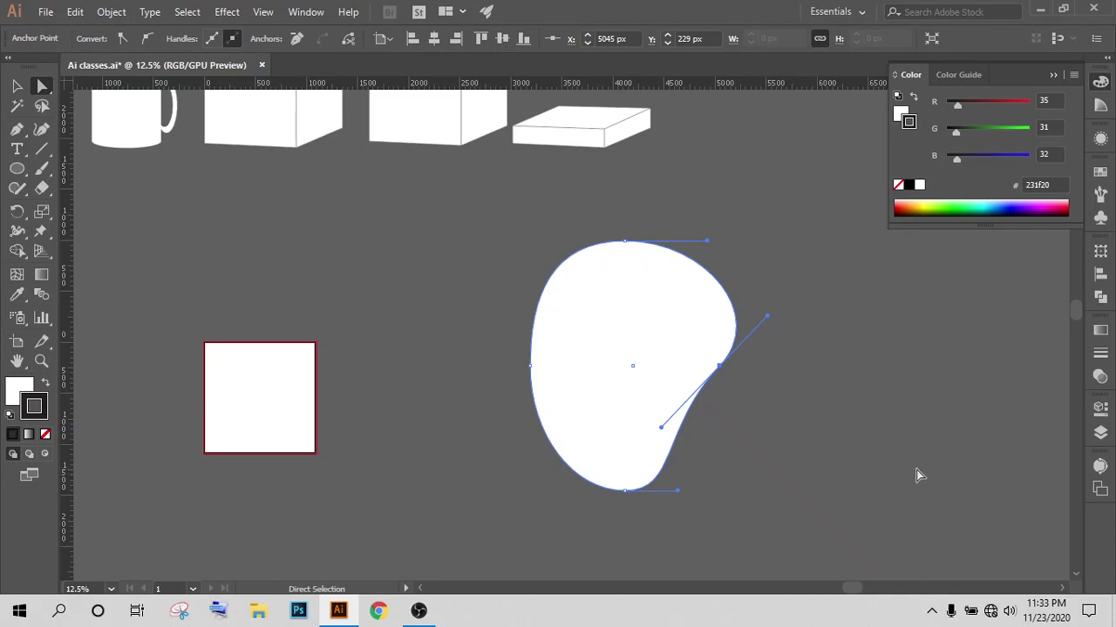
key(ctrl+z)
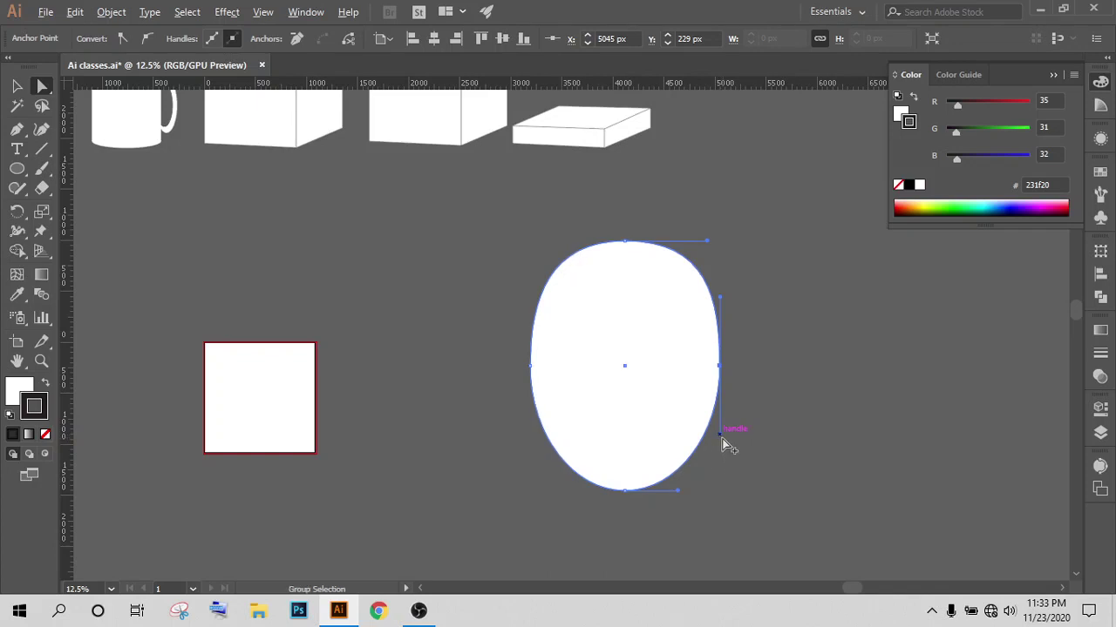
Step: Bend the oval's lower-right side inward and adjust the bottom and right curves into a blob
key(alt)
right_click(44, 87)
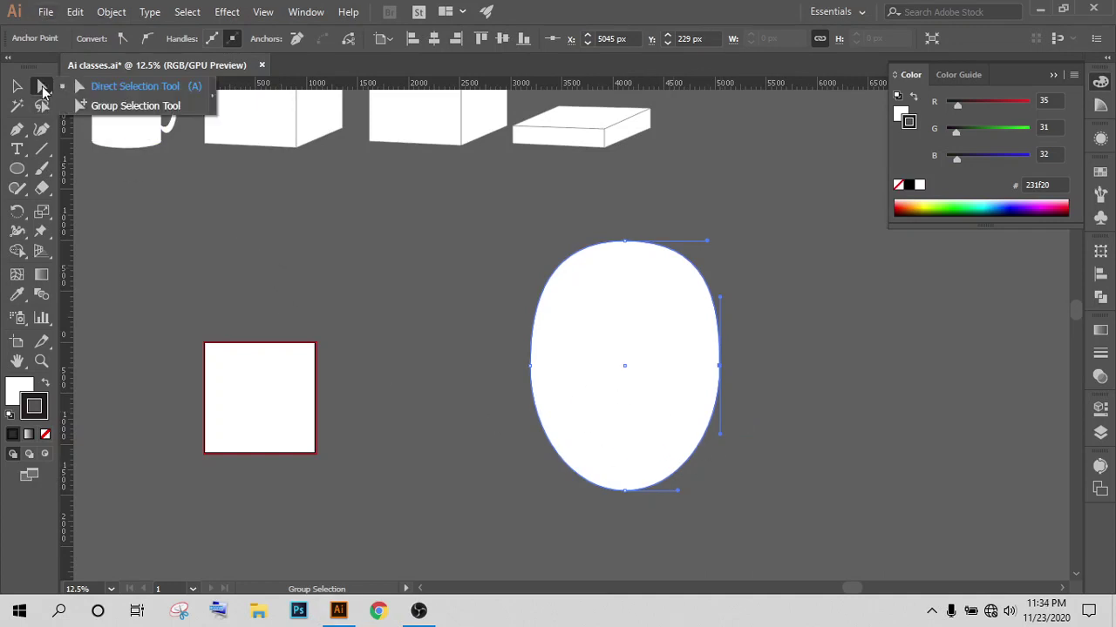
click(135, 106)
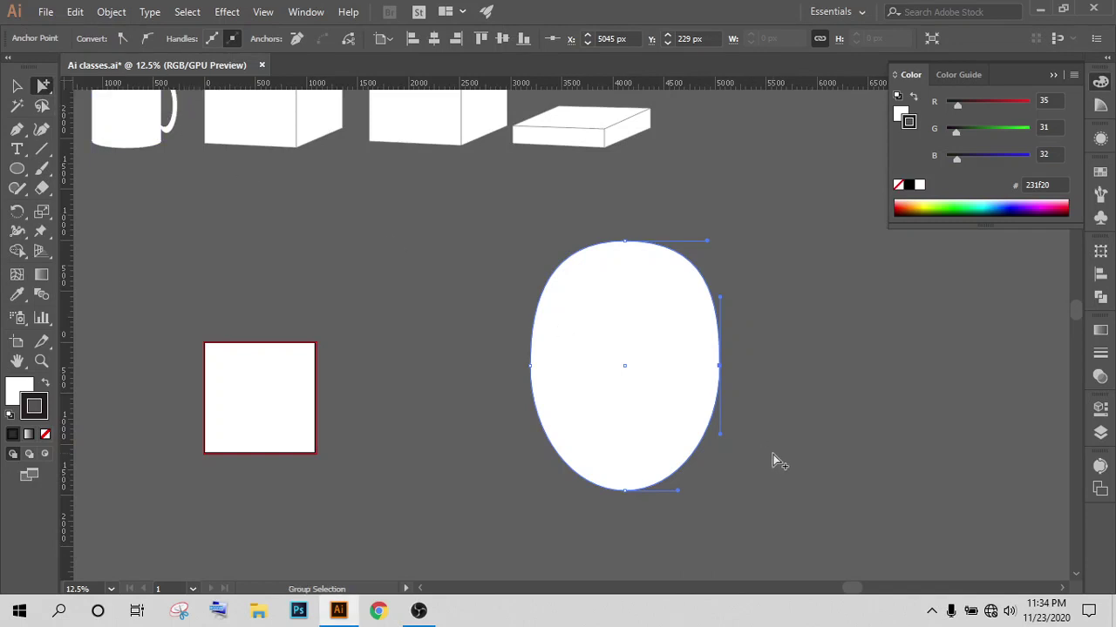
mouse_move(719, 433)
mouse_down()
mouse_move(678, 427)
mouse_move(729, 453)
mouse_up()
click(44, 88)
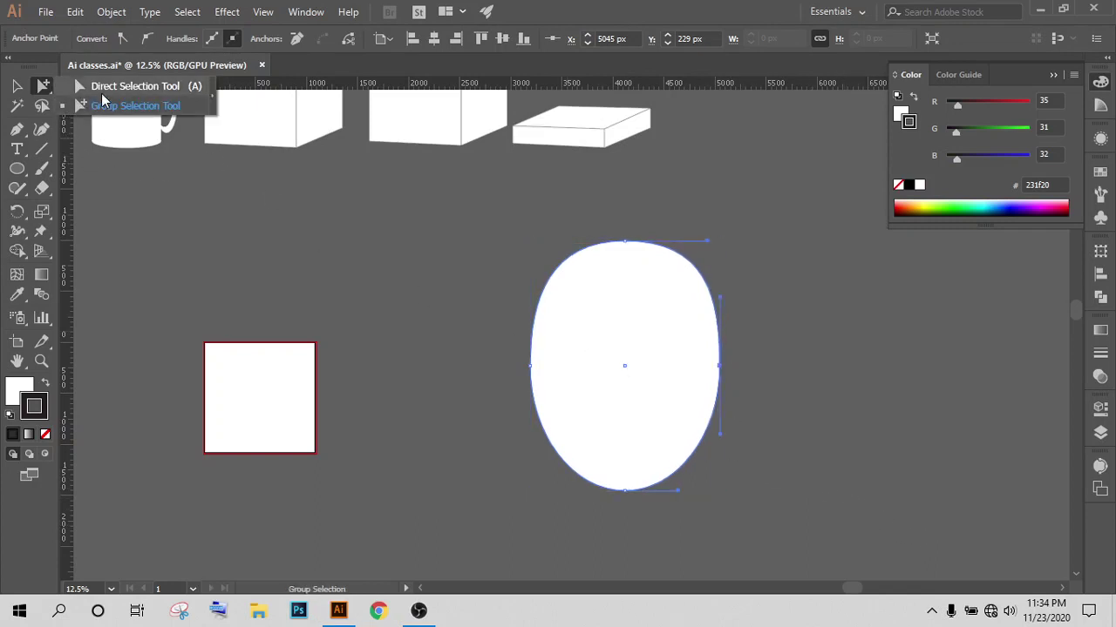
click(103, 93)
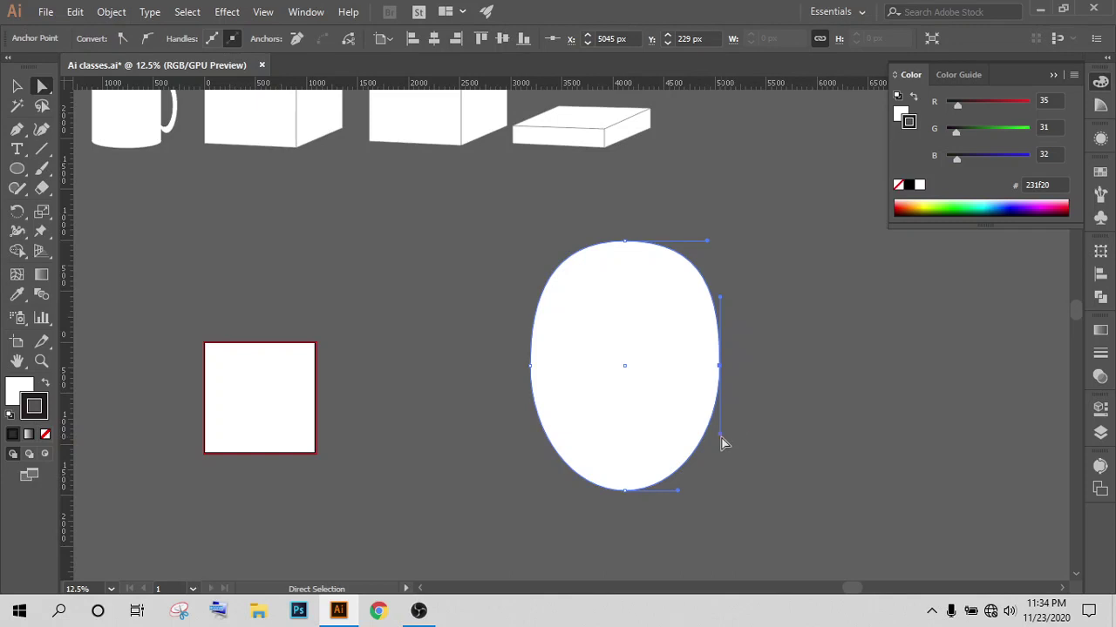
key(alt)
drag(720, 437, 666, 418)
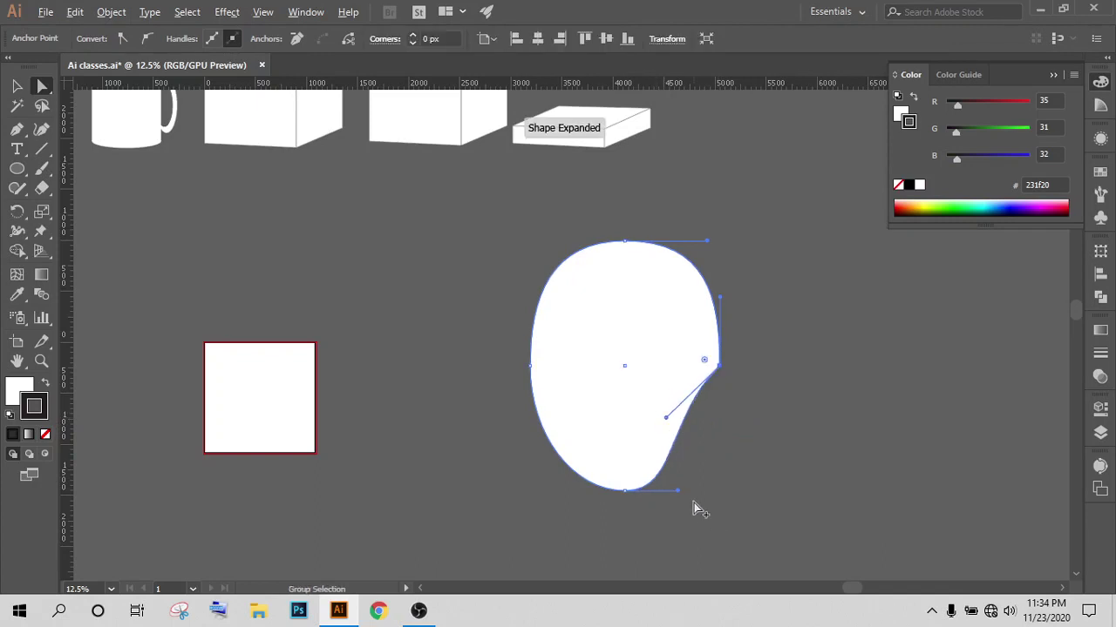
drag(678, 492, 683, 492)
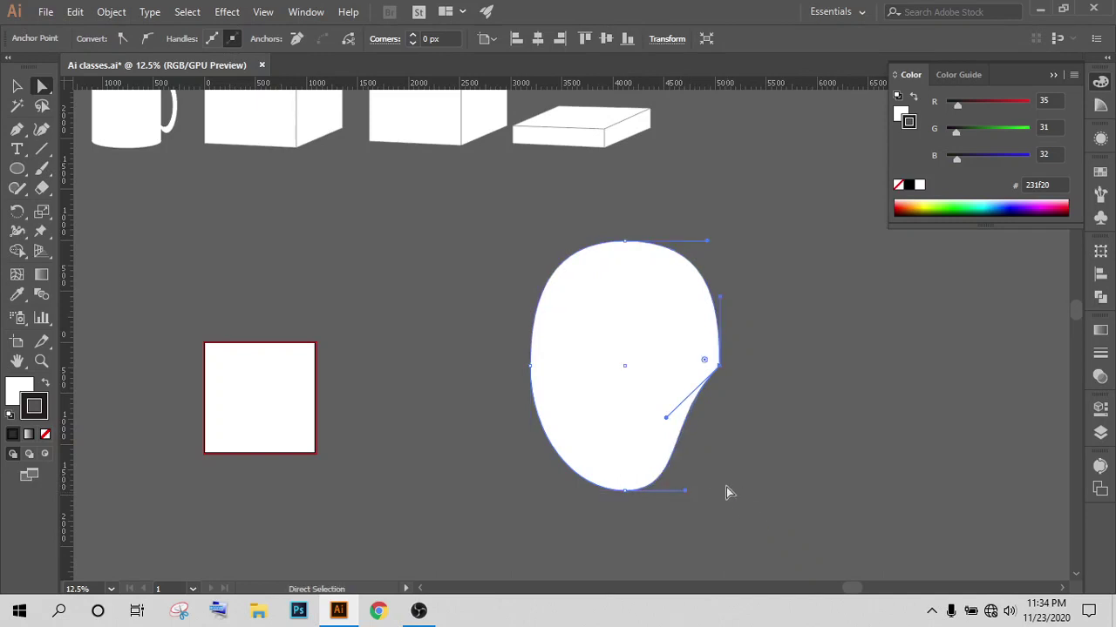
drag(665, 420, 658, 420)
drag(705, 362, 571, 333)
click(847, 387)
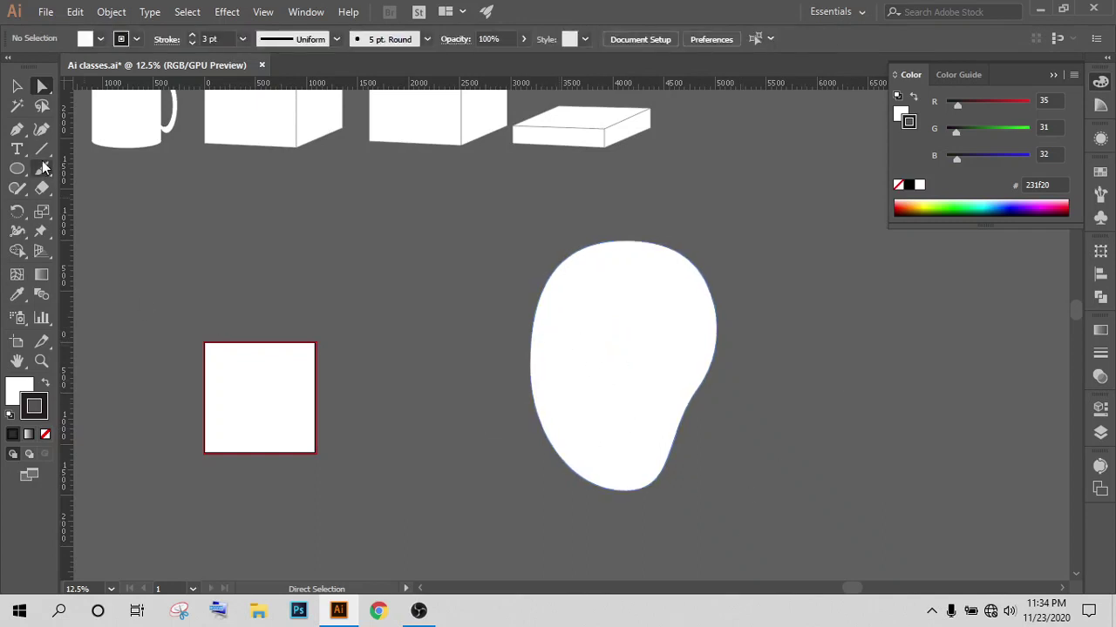
Step: Rotate the whole blob head by about 3 degrees
click(17, 86)
click(660, 376)
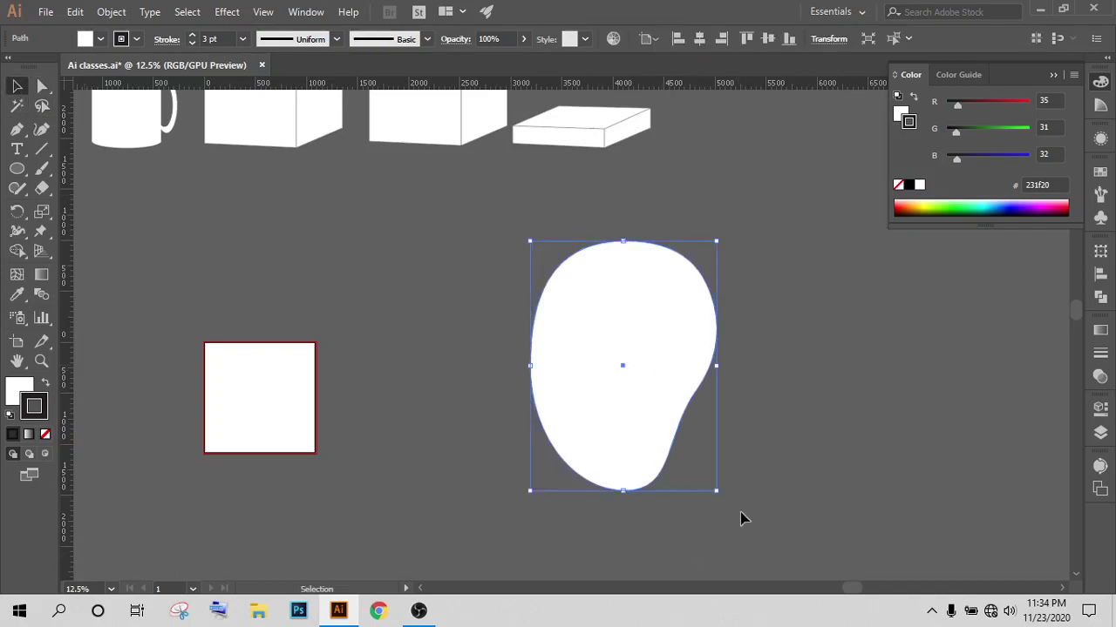
drag(722, 496, 733, 499)
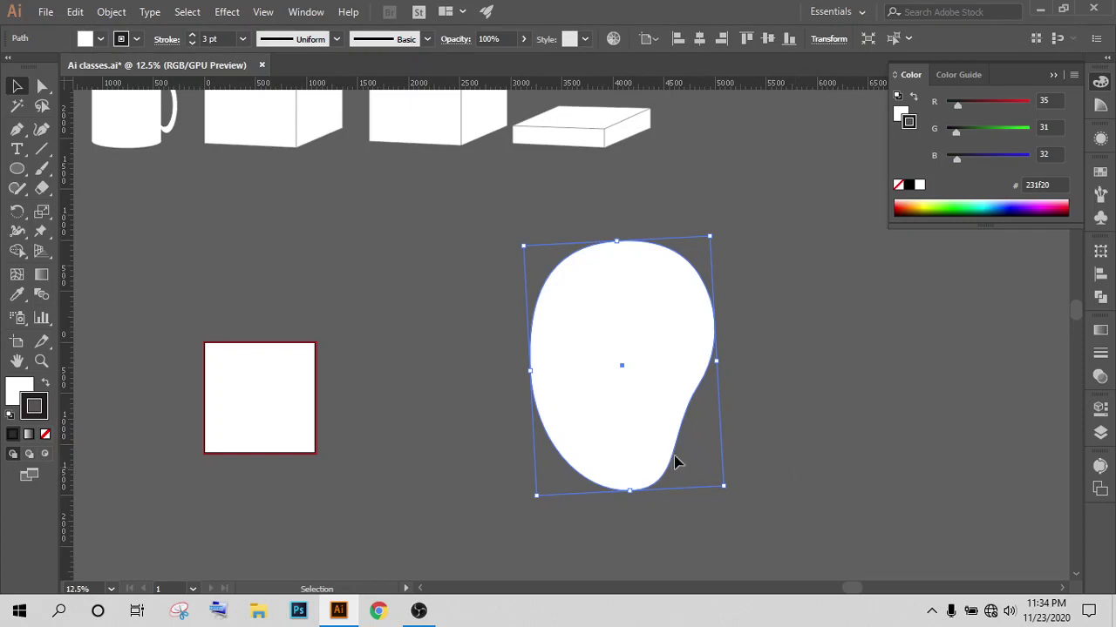
right_click(13, 178)
Step: Draw a small new square between the existing square and the blob
click(98, 168)
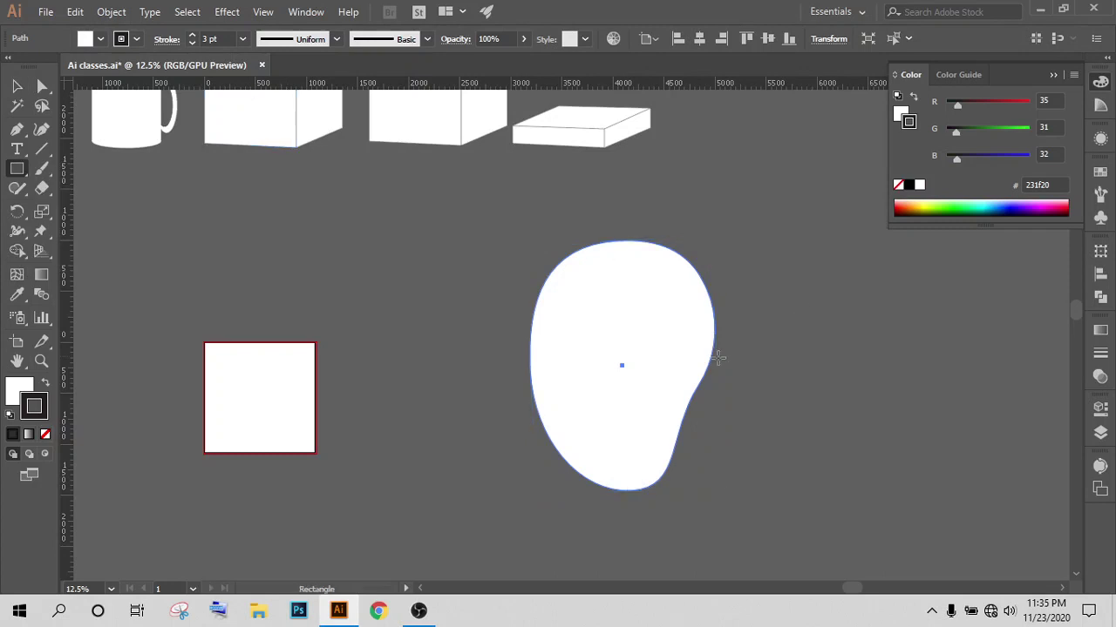
scroll(552, 304, down, 3)
scroll(837, 385, up, 3)
drag(797, 373, 566, 376)
mouse_move(523, 323)
mouse_down()
mouse_move(776, 284)
mouse_move(740, 264)
mouse_up()
scroll(439, 394, up, 1)
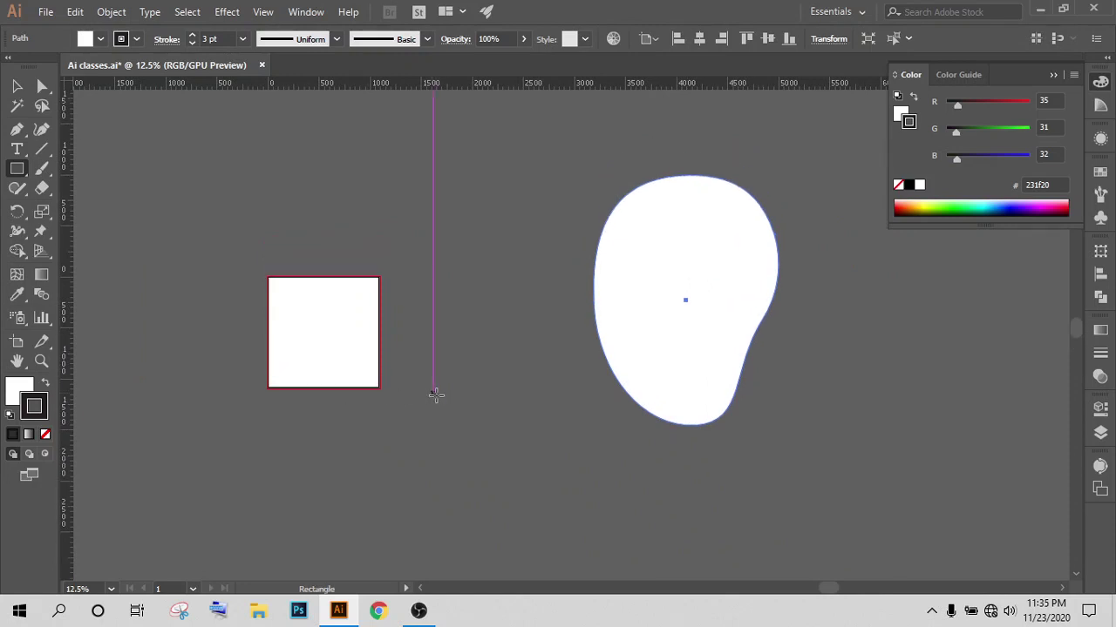
drag(432, 407, 508, 504)
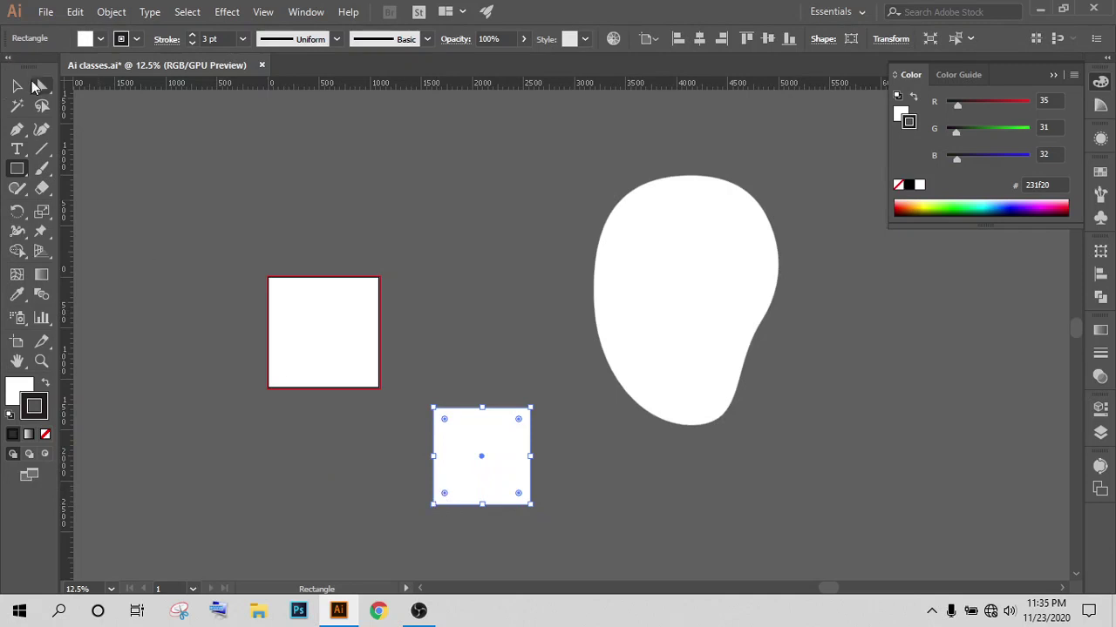
Step: Round the square's bottom-left and top-right corners into a pointed leaf shape
click(41, 85)
scroll(340, 253, down, 1)
scroll(349, 278, down, 3)
click(435, 405)
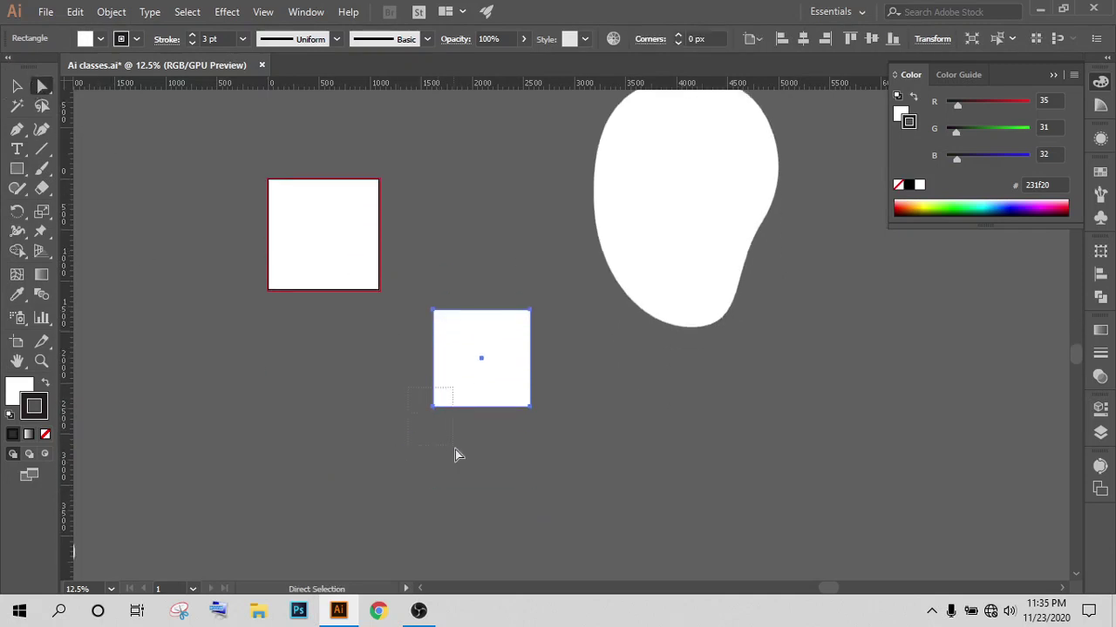
shift+click(529, 310)
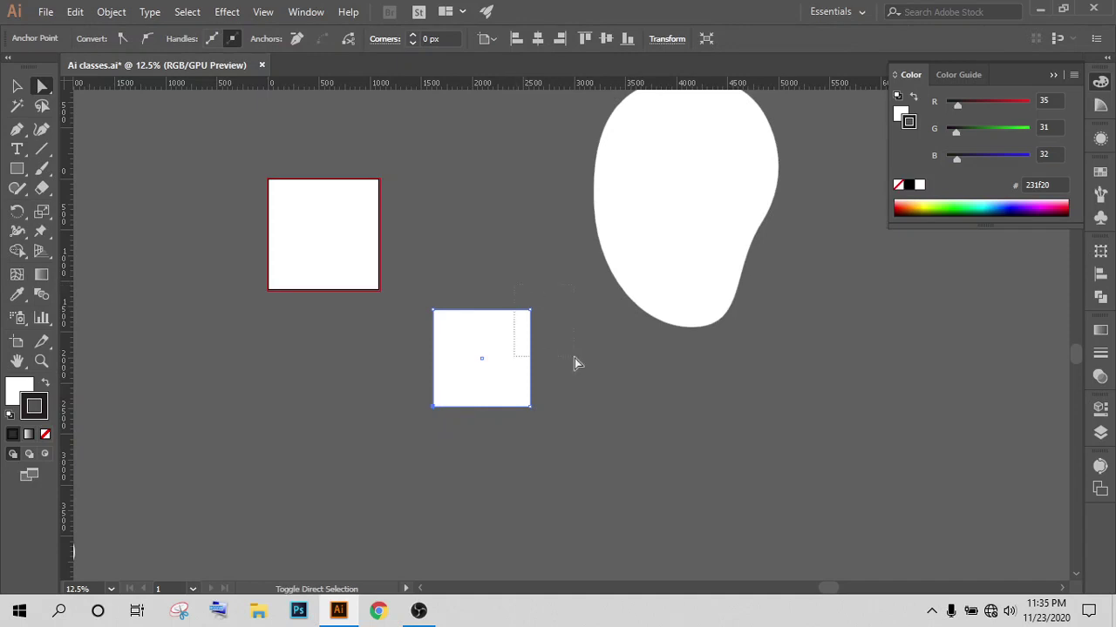
drag(518, 324, 324, 512)
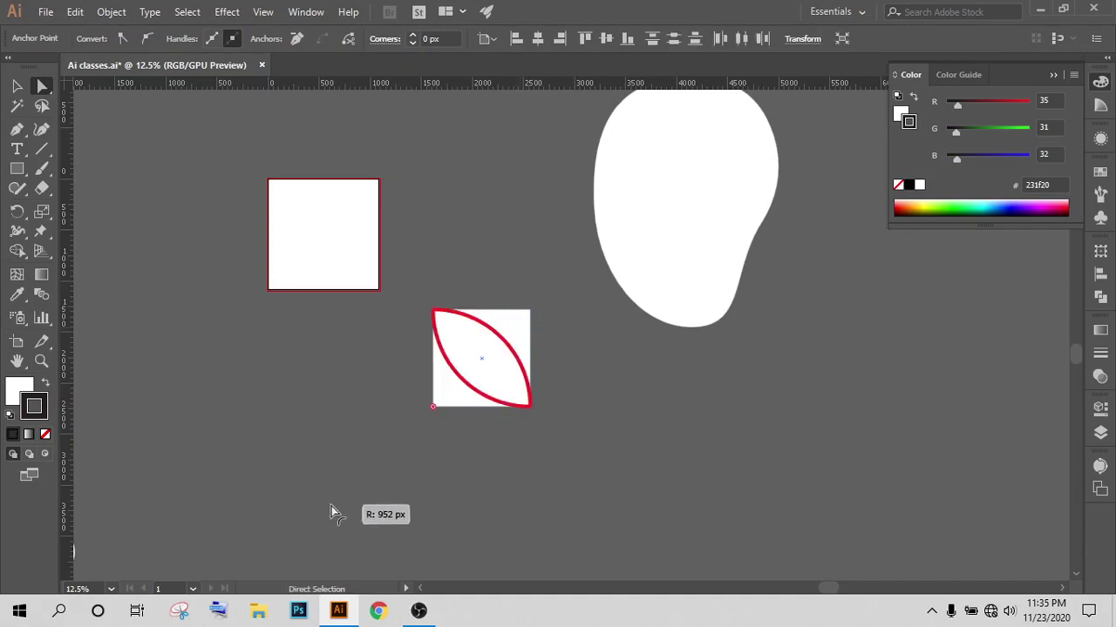
click(15, 95)
click(610, 333)
Step: Move the leaf shape onto the top of the blob head
scroll(545, 453, up, 2)
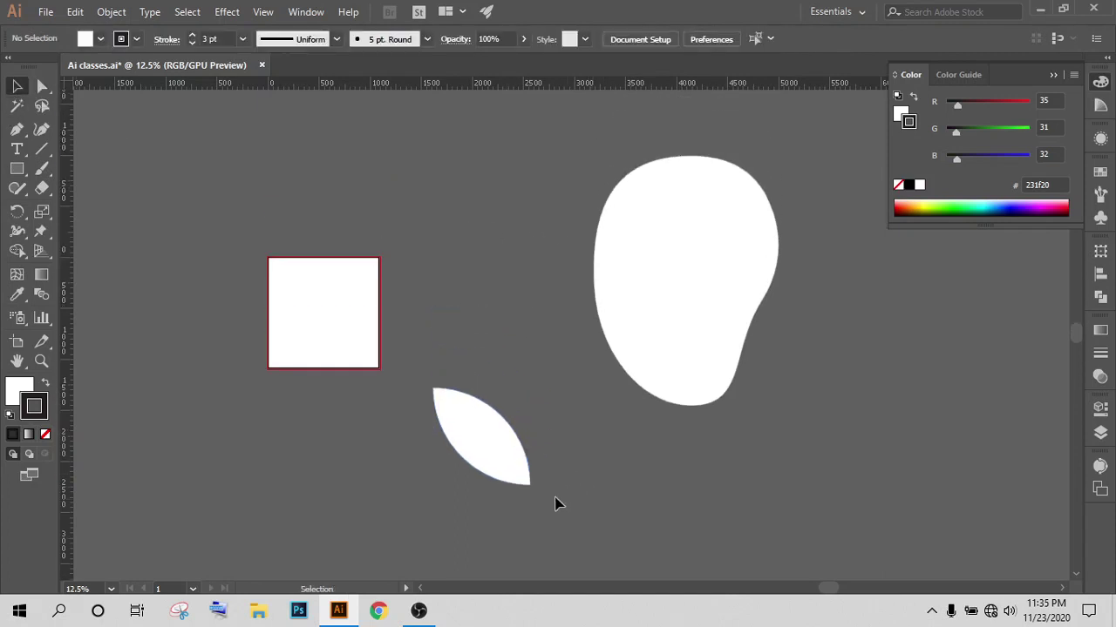
scroll(436, 410, right, 3)
drag(376, 443, 626, 218)
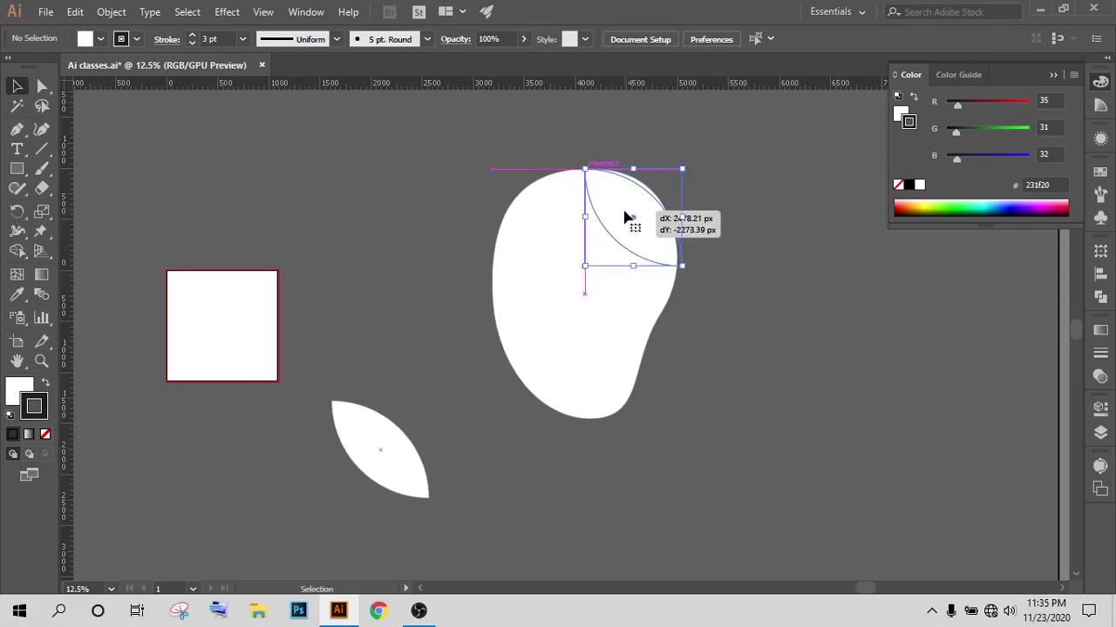
drag(624, 216, 625, 218)
click(745, 209)
Step: Enlarge the leaf from its corner and tilt it to follow the blob's edge
scroll(739, 274, up, 1)
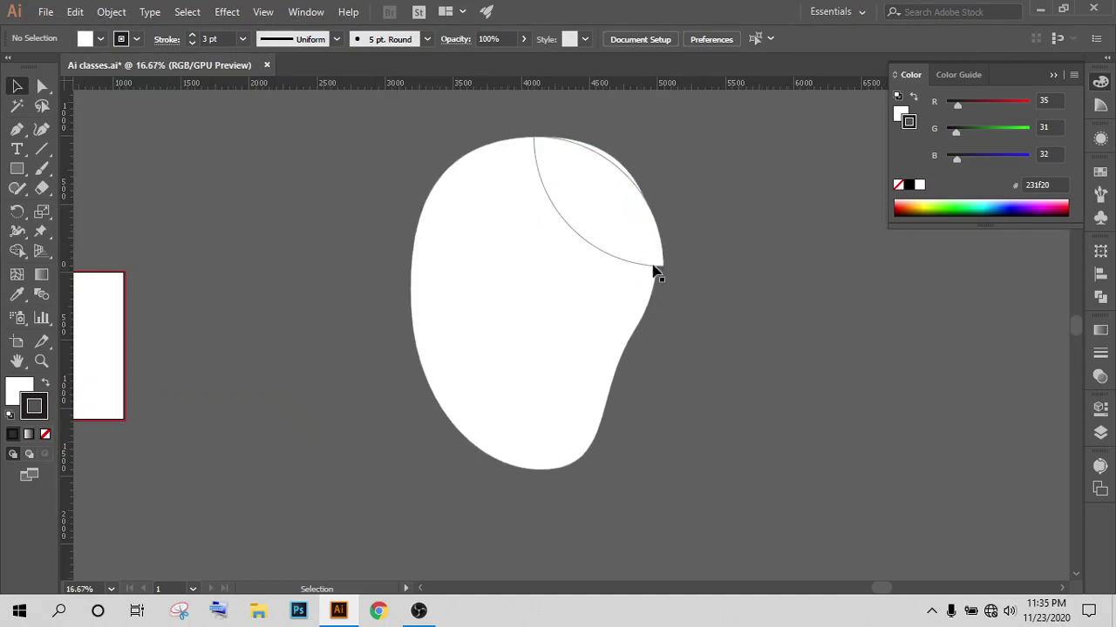
click(658, 267)
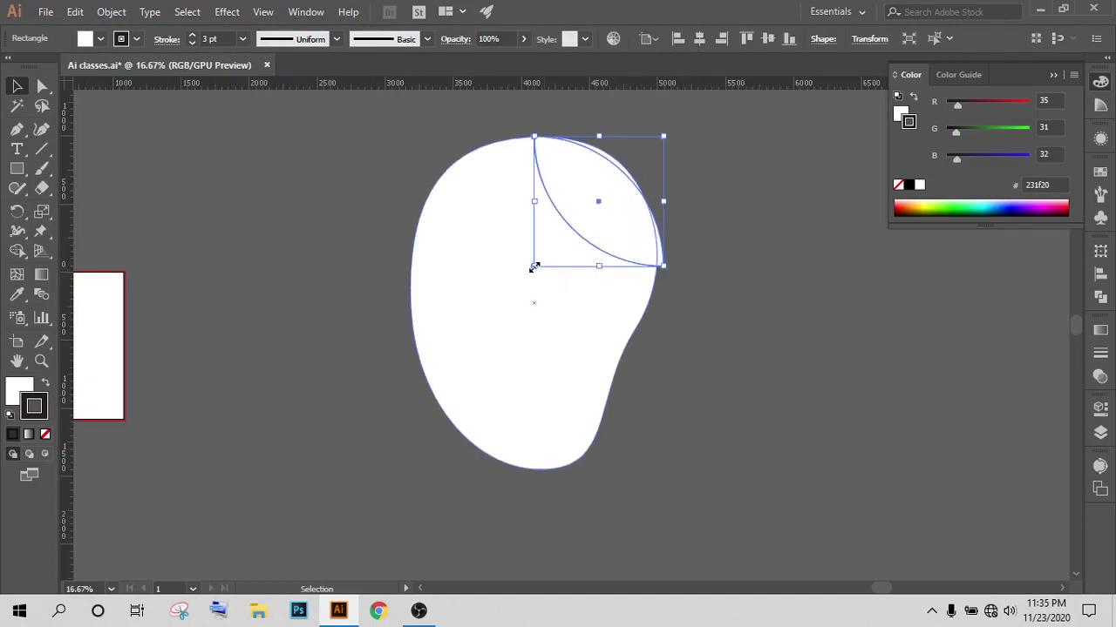
drag(534, 268, 519, 282)
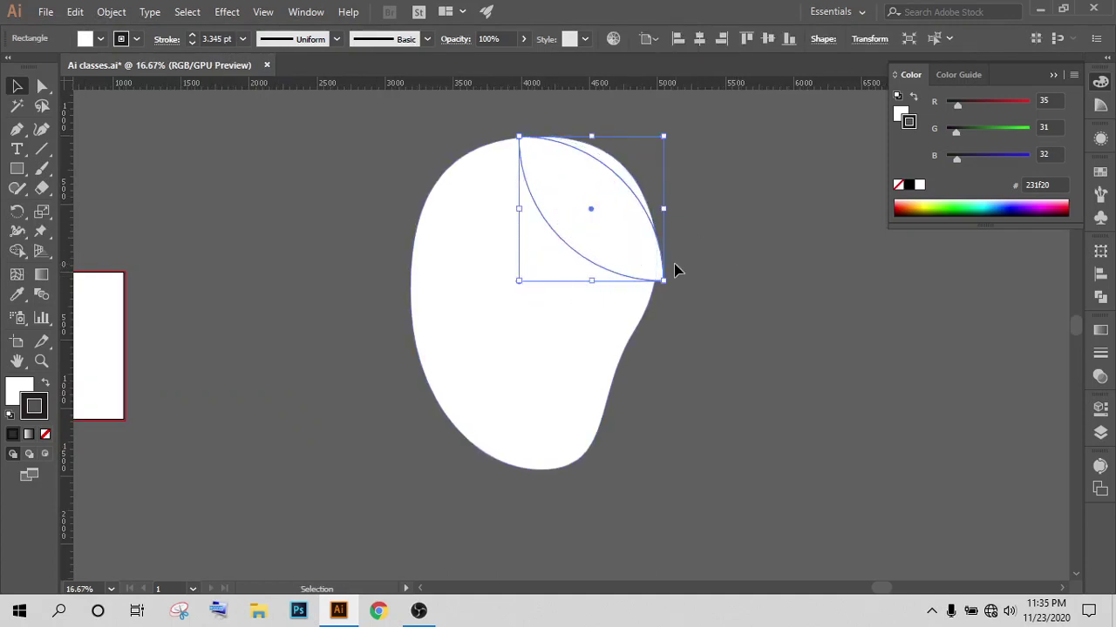
drag(666, 131, 673, 138)
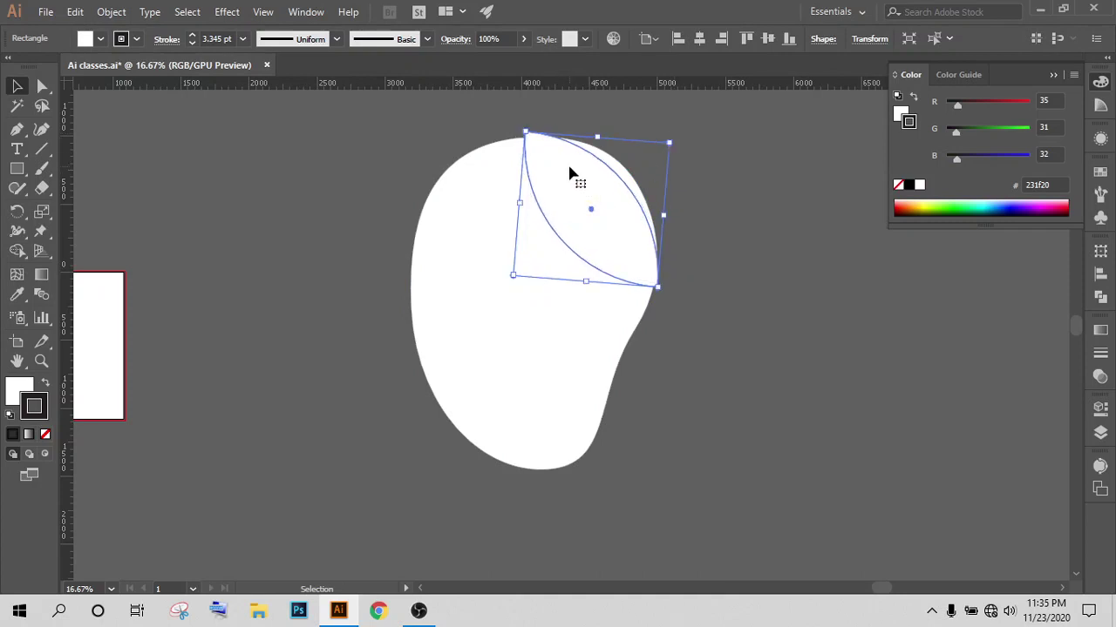
key(p)
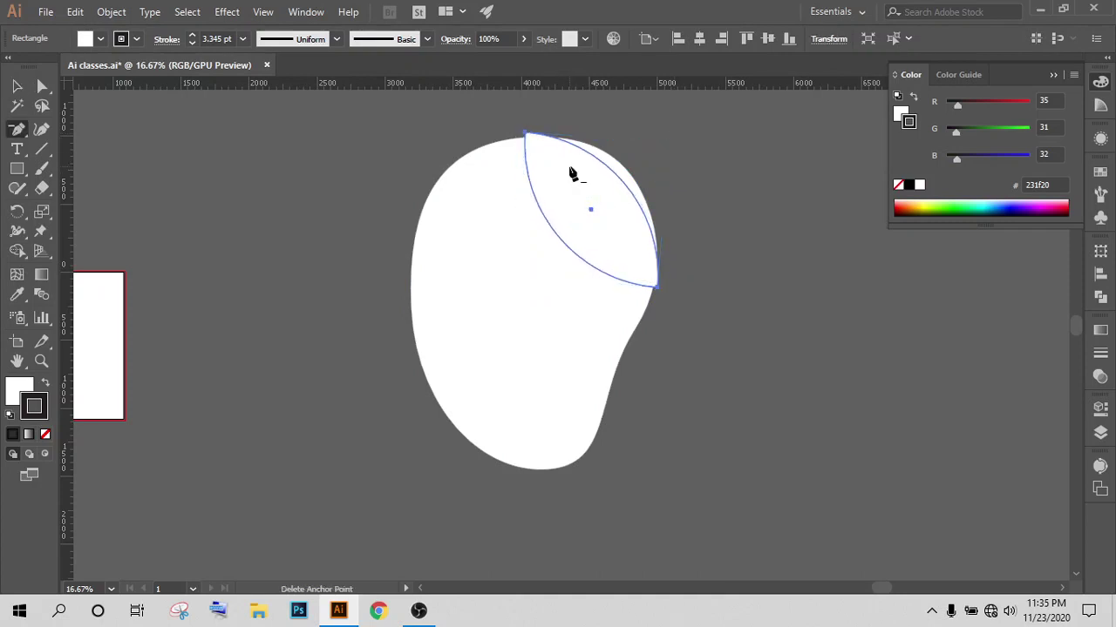
key(v)
click(309, 204)
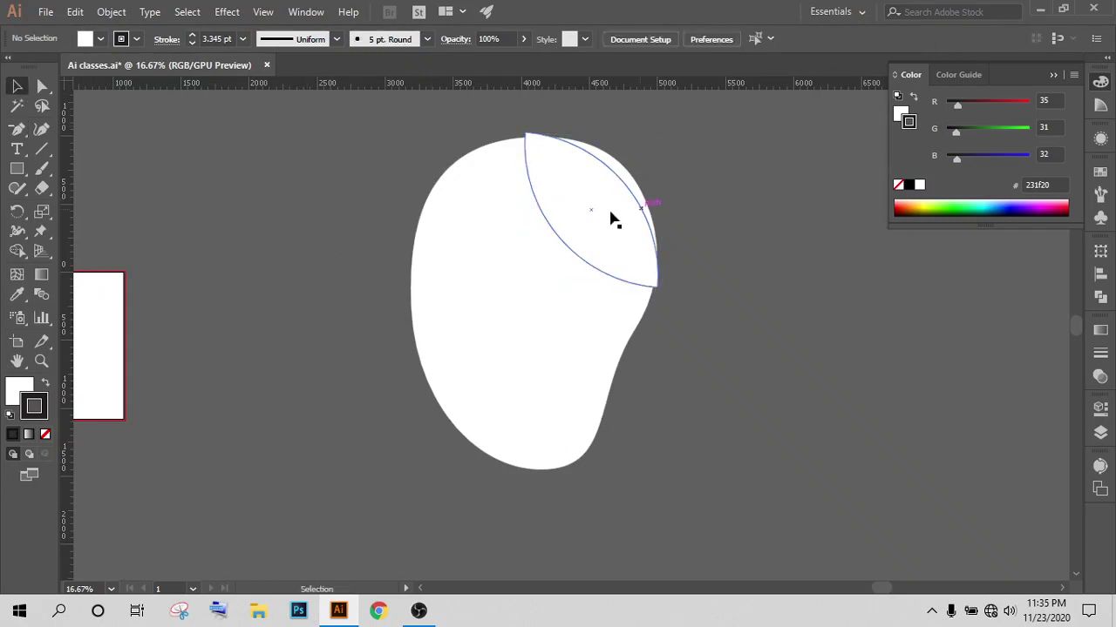
Step: Nudge the leaf slightly up and right over the blob's upper right
drag(585, 214, 590, 217)
click(697, 256)
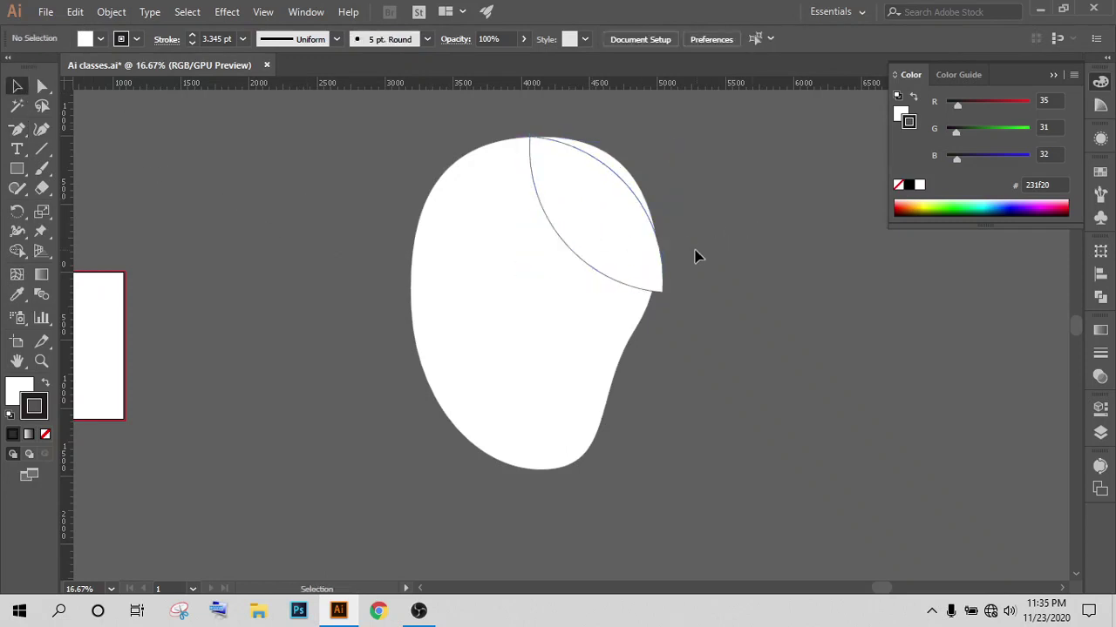
click(614, 234)
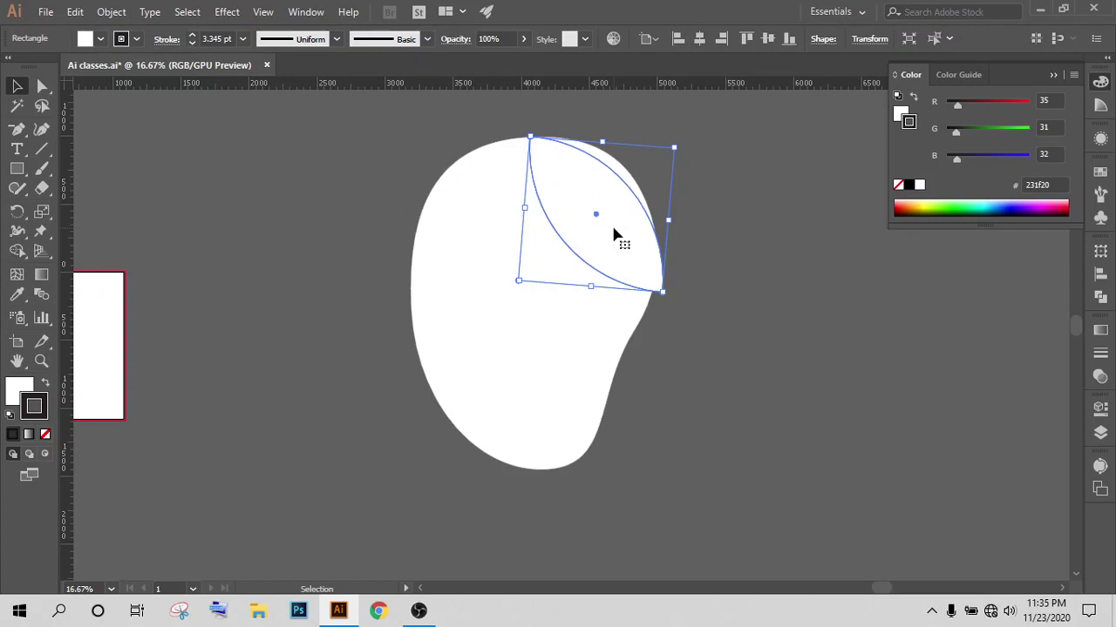
key(Up)
key(Up)
key(Up)
key(Up)
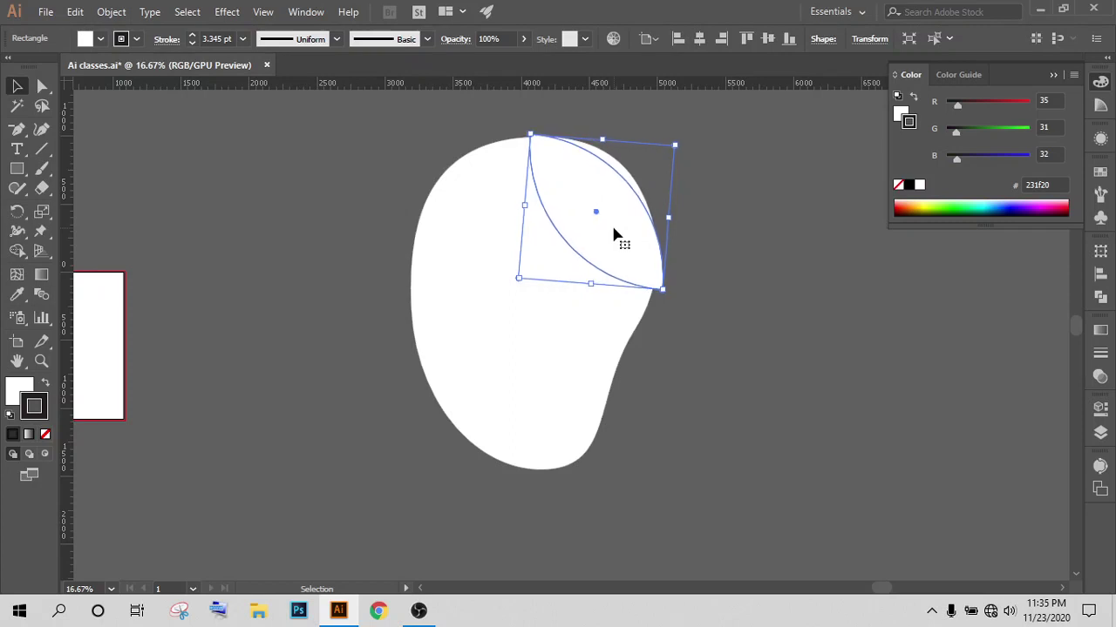
key(Right)
key(Right)
key(Right)
key(Right)
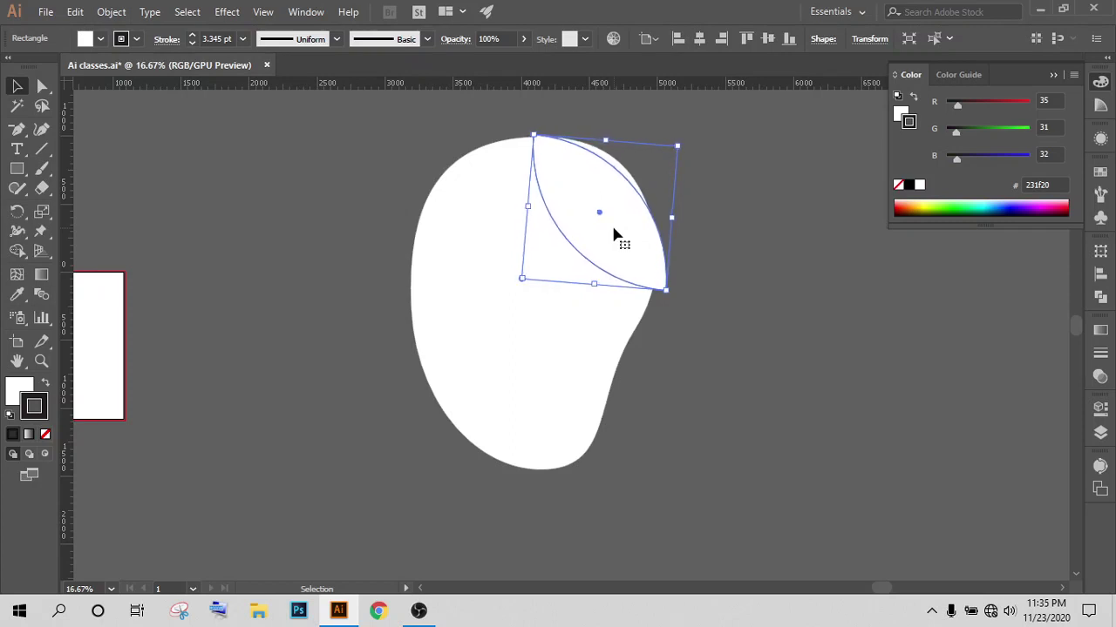
click(804, 357)
Step: Check the leaf and blob selections, then group them into one head
scroll(804, 360, down, 1)
scroll(806, 361, down, 1)
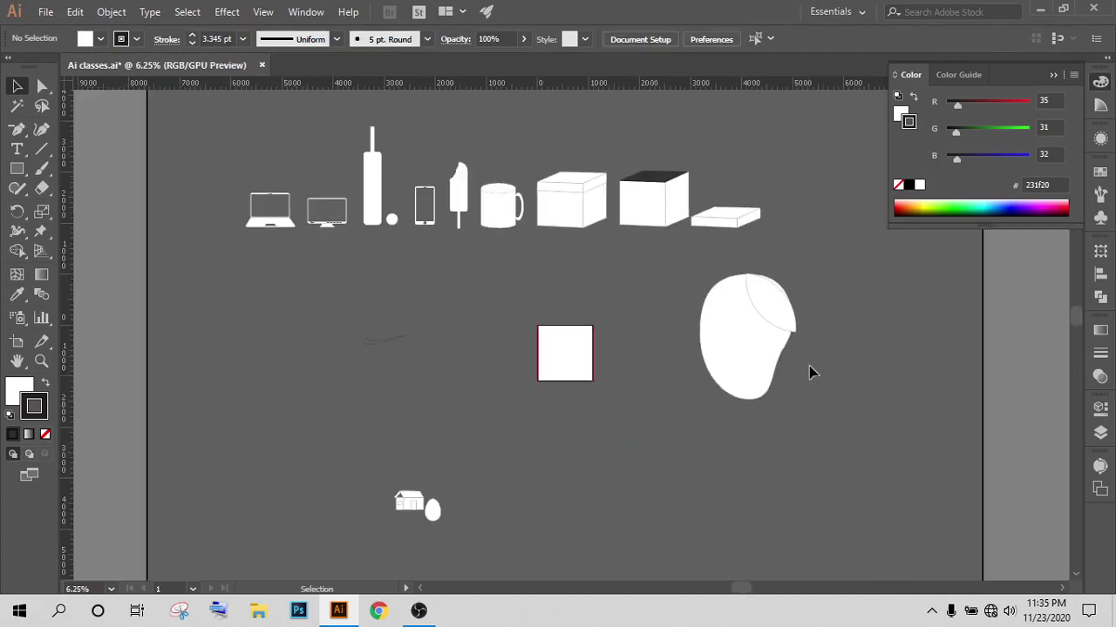
scroll(808, 366, down, 1)
scroll(884, 430, up, 2)
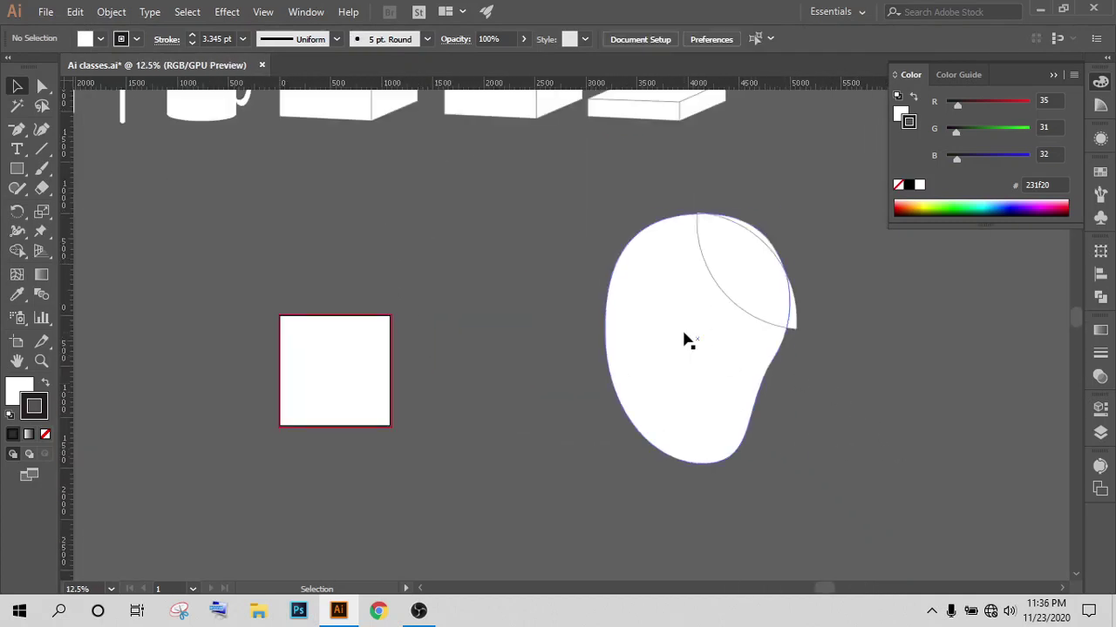
click(685, 336)
scroll(850, 397, up, 1)
click(898, 394)
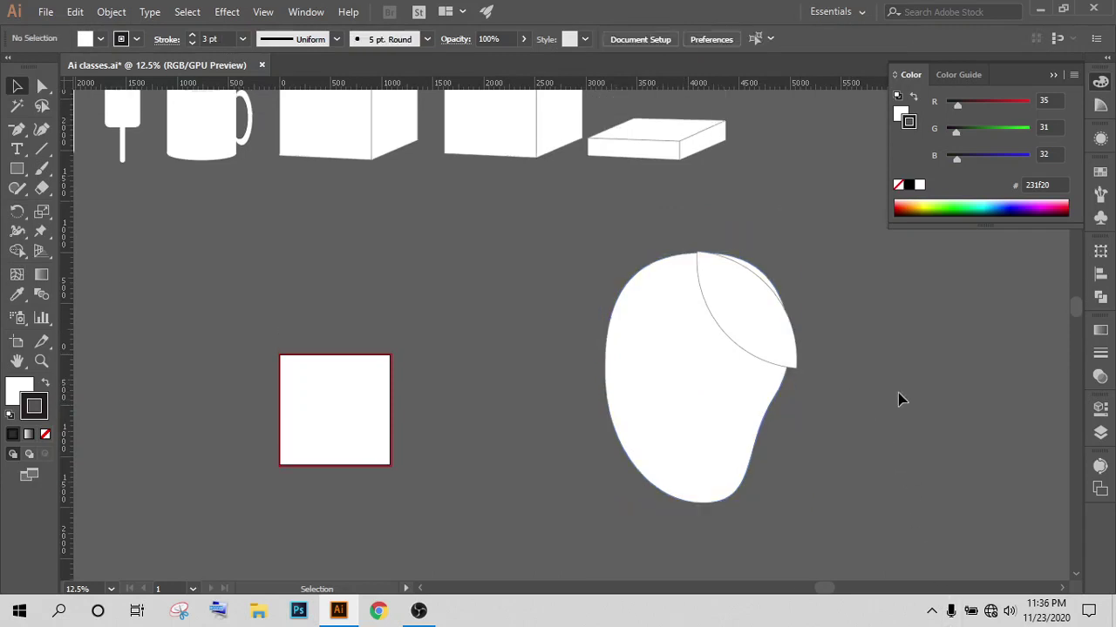
scroll(913, 553, down, 1)
click(740, 259)
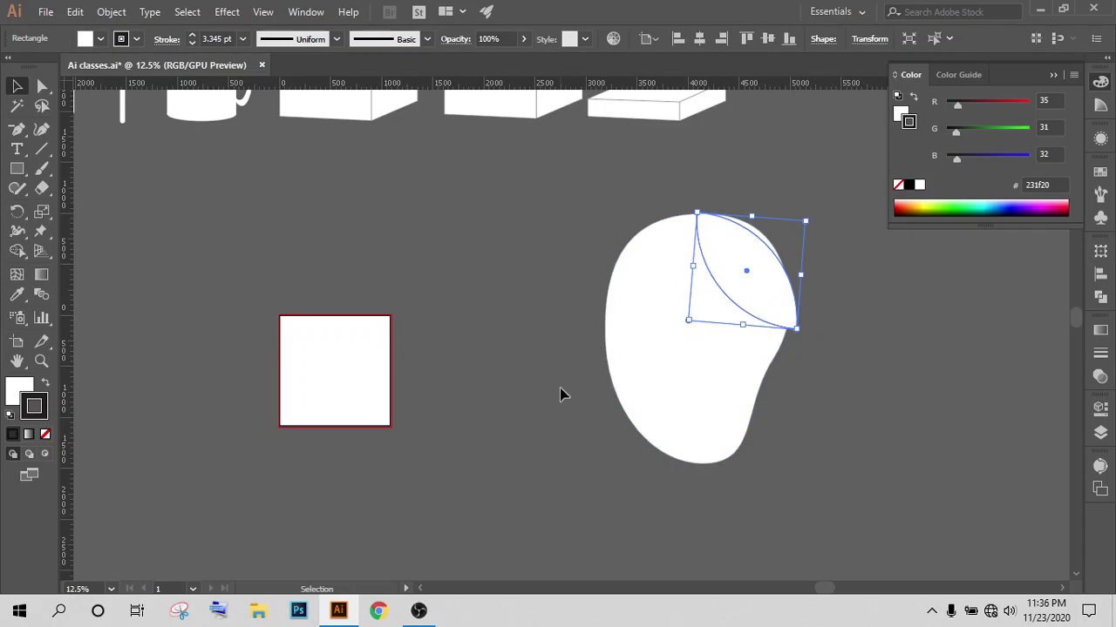
click(644, 378)
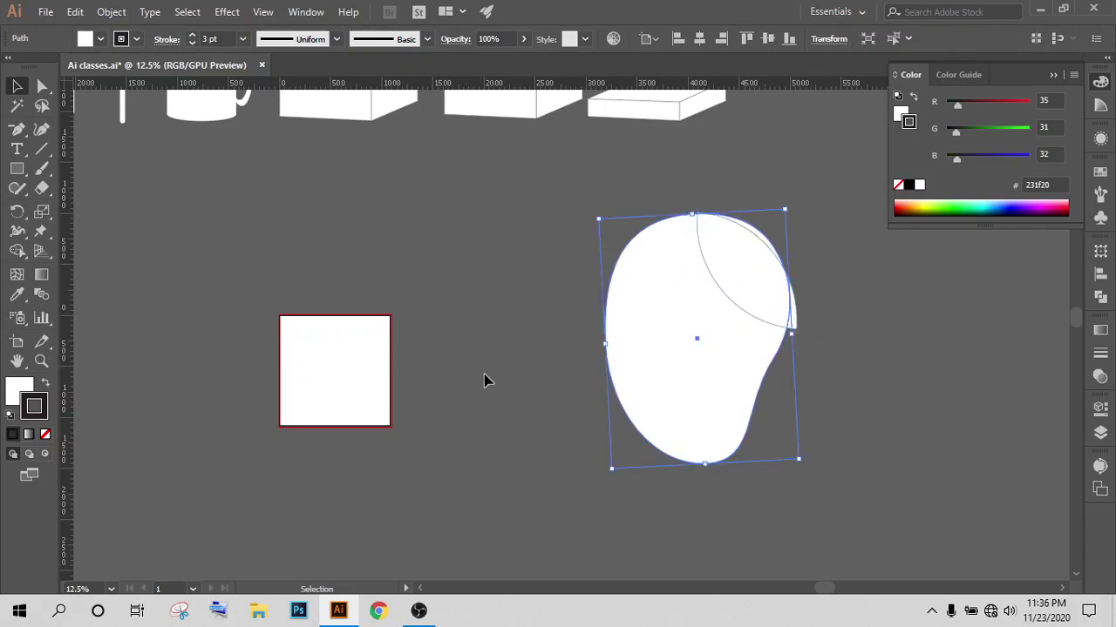
click(523, 266)
scroll(758, 383, down, 2)
scroll(750, 388, down, 1)
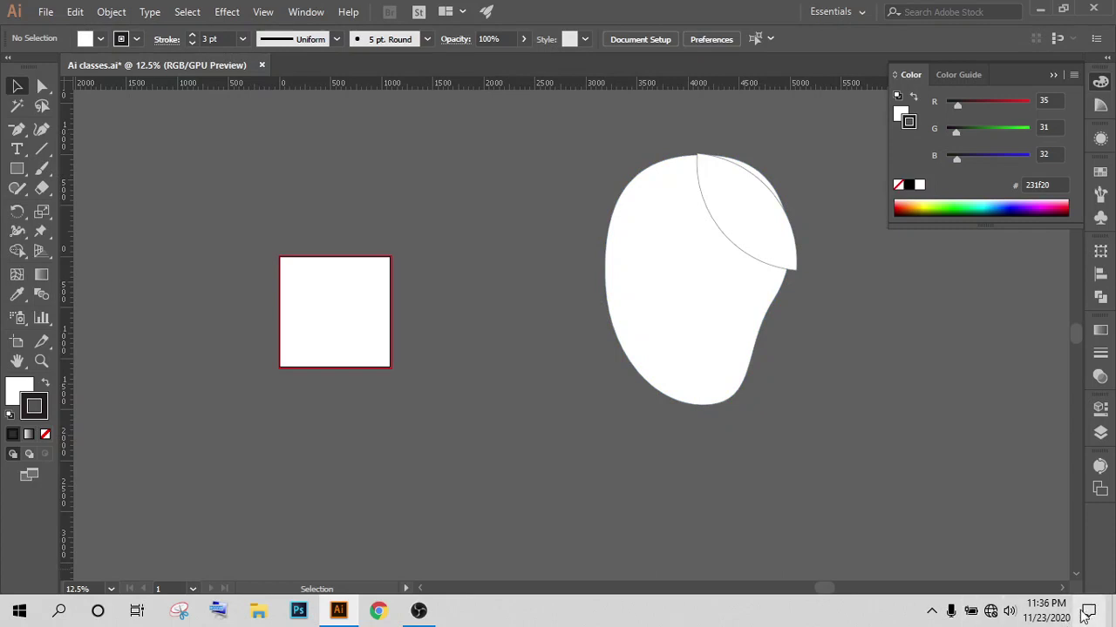
scroll(754, 501, up, 1)
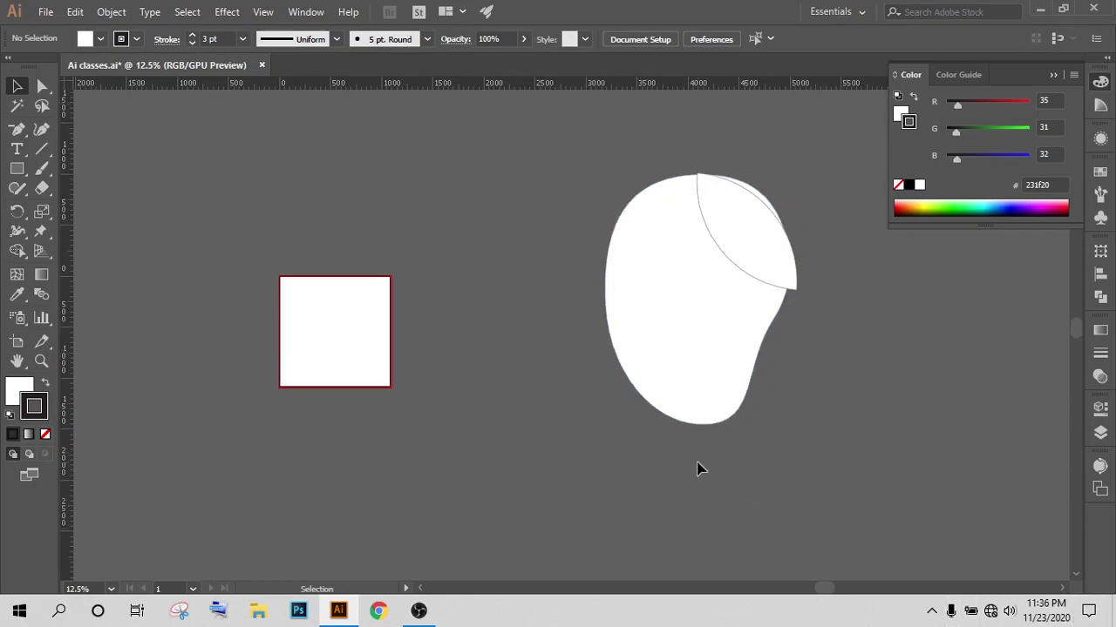
drag(759, 379, 660, 427)
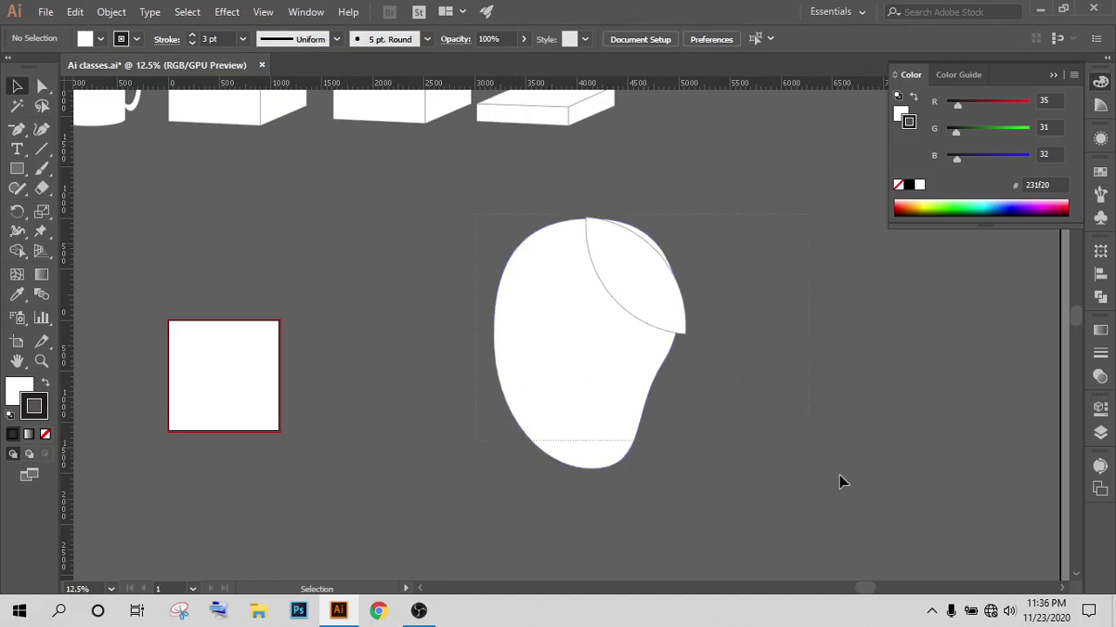
key(ctrl+alt+2)
Step: Shrink the head group and move it onto the dark-topped box at the row's end
key(ctrl+minus)
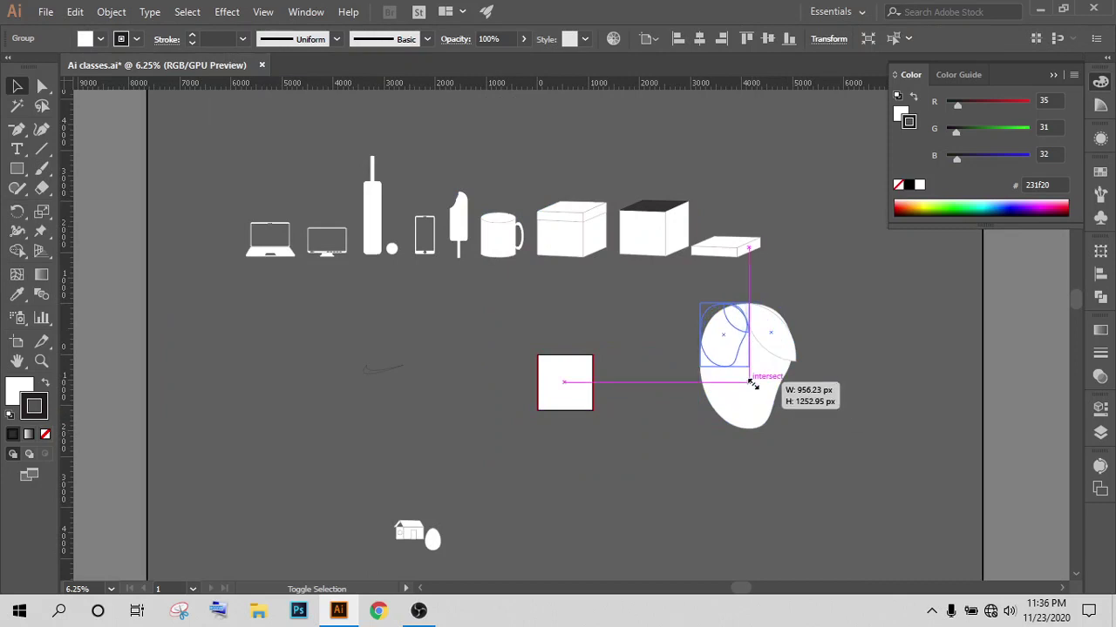
mouse_move(799, 435)
mouse_down()
mouse_move(660, 213)
mouse_move(642, 224)
mouse_move(727, 236)
mouse_move(654, 227)
mouse_up()
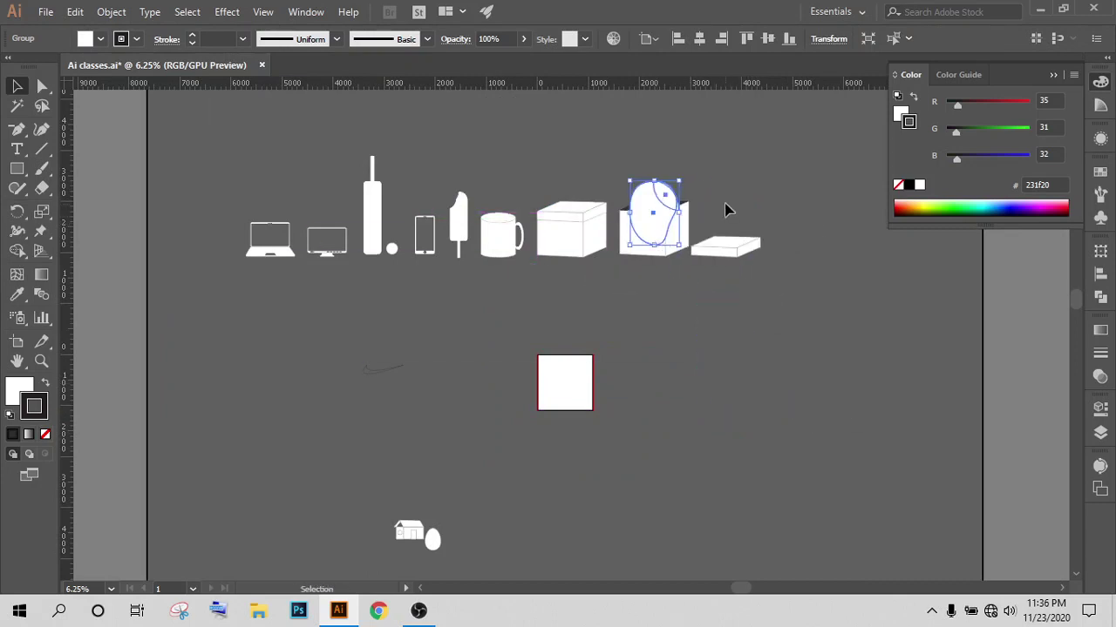
click(610, 209)
scroll(607, 202, up, 1)
scroll(678, 242, up, 1)
click(736, 288)
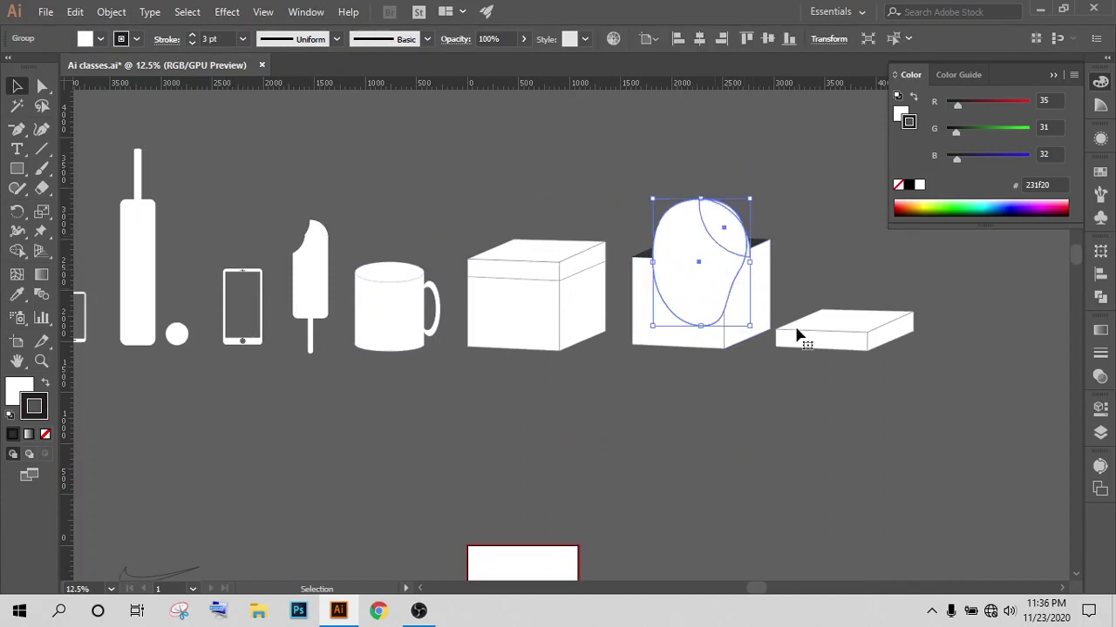
scroll(787, 322, up, 1)
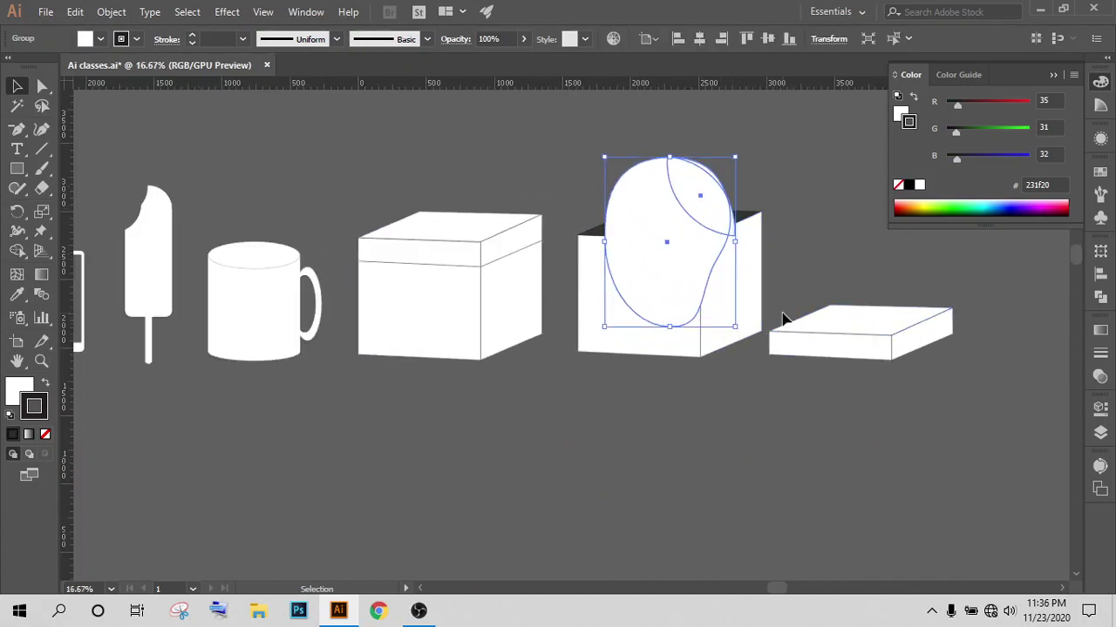
Step: Try reordering the head behind the box with arrange shortcuts and the right-click menu
key(a)
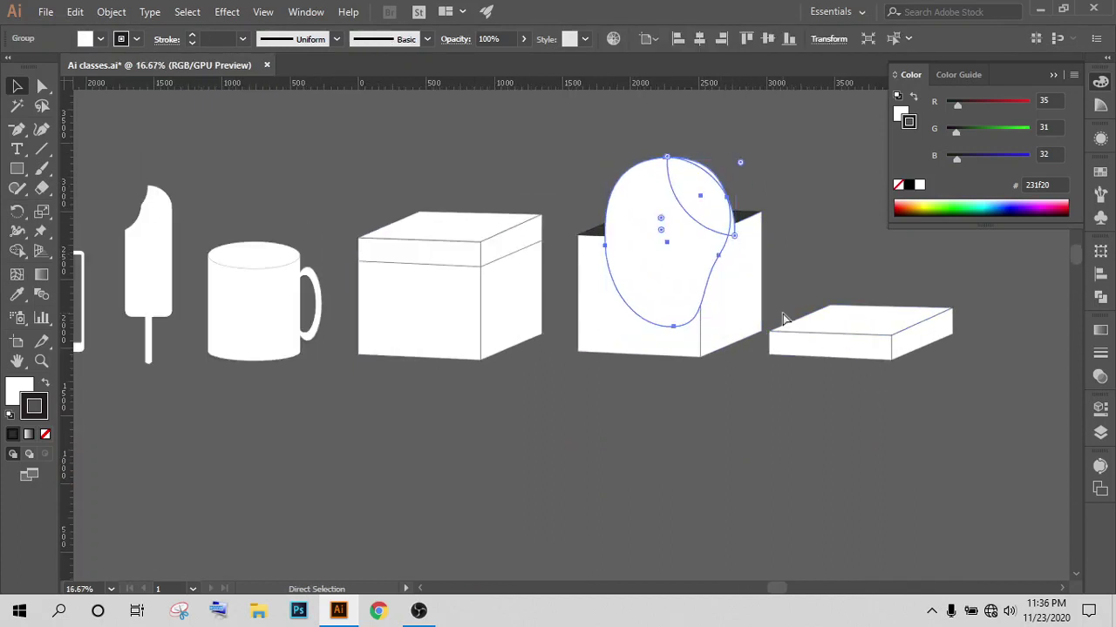
key(ctrl+shift+bracketleft)
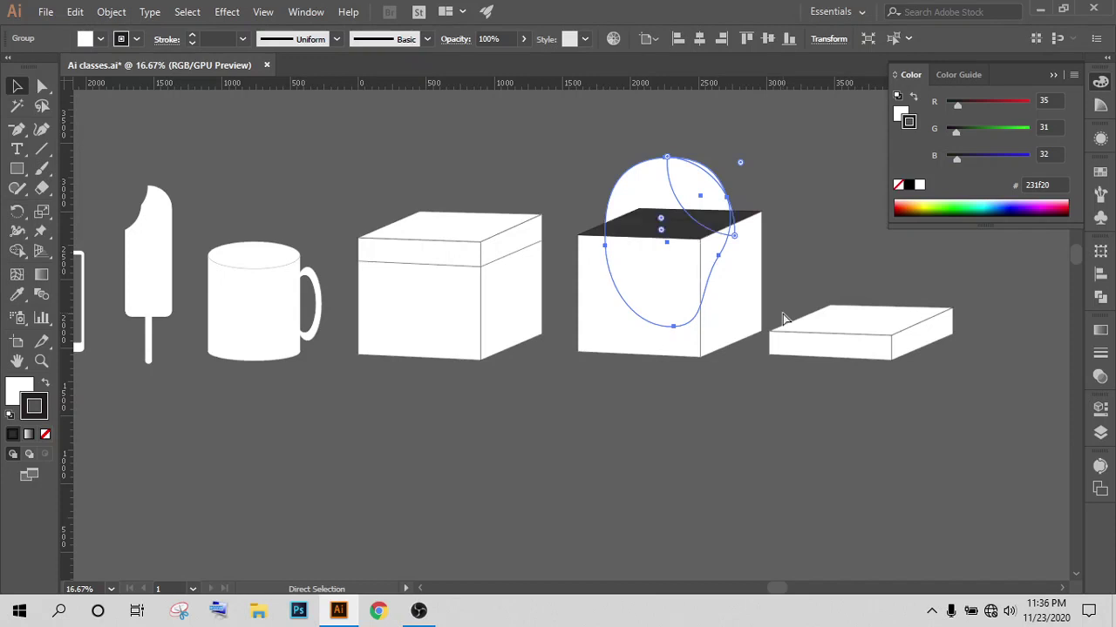
key(ctrl+shift+bracketright)
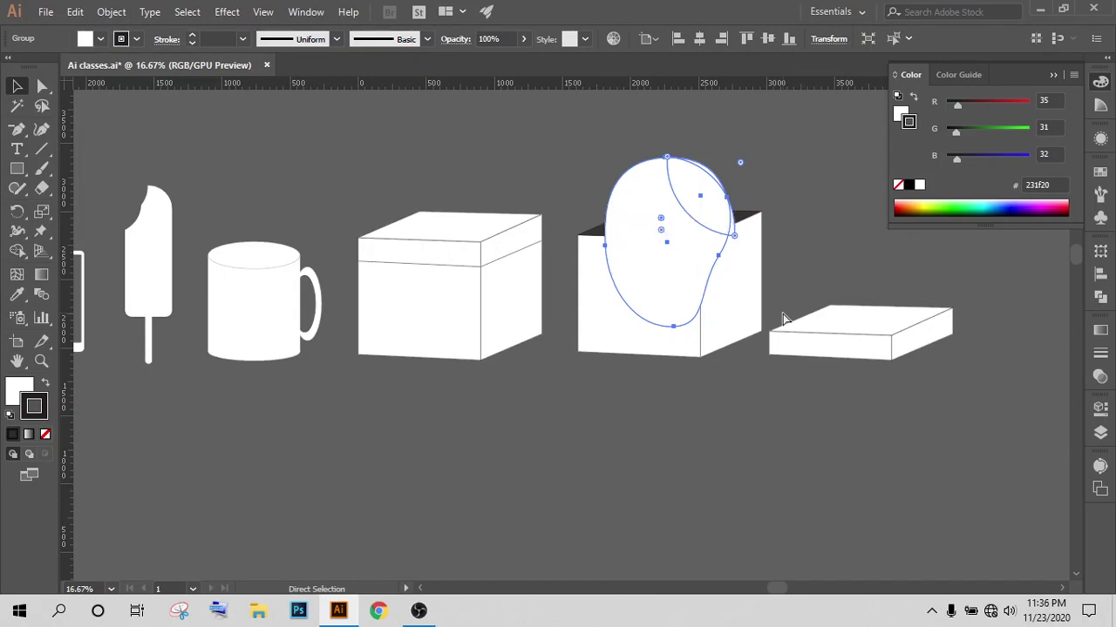
key(v)
click(814, 247)
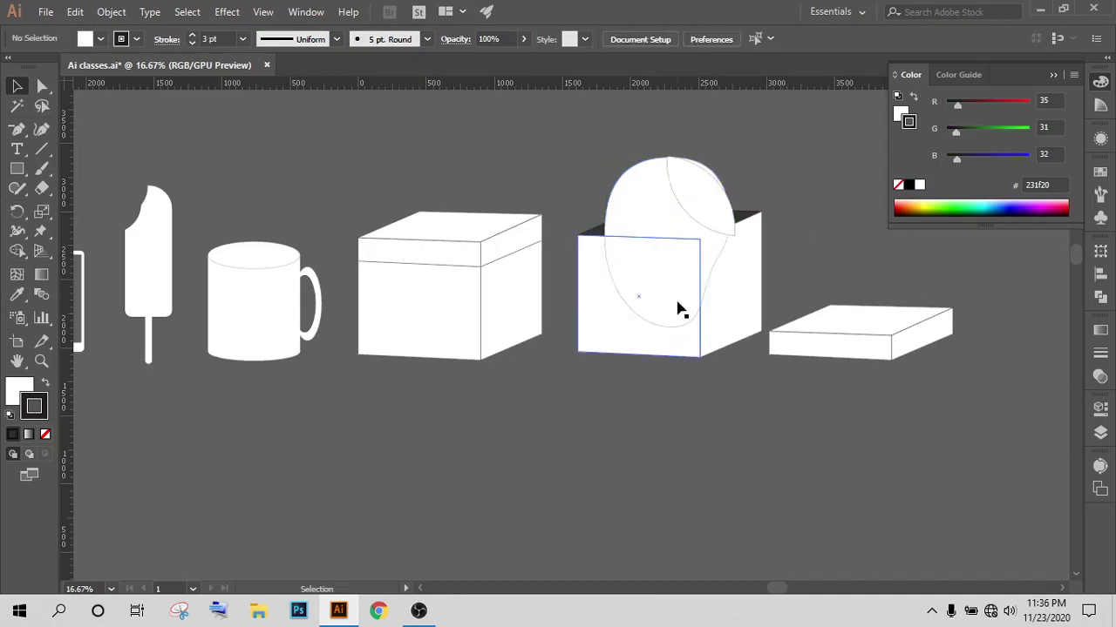
click(683, 223)
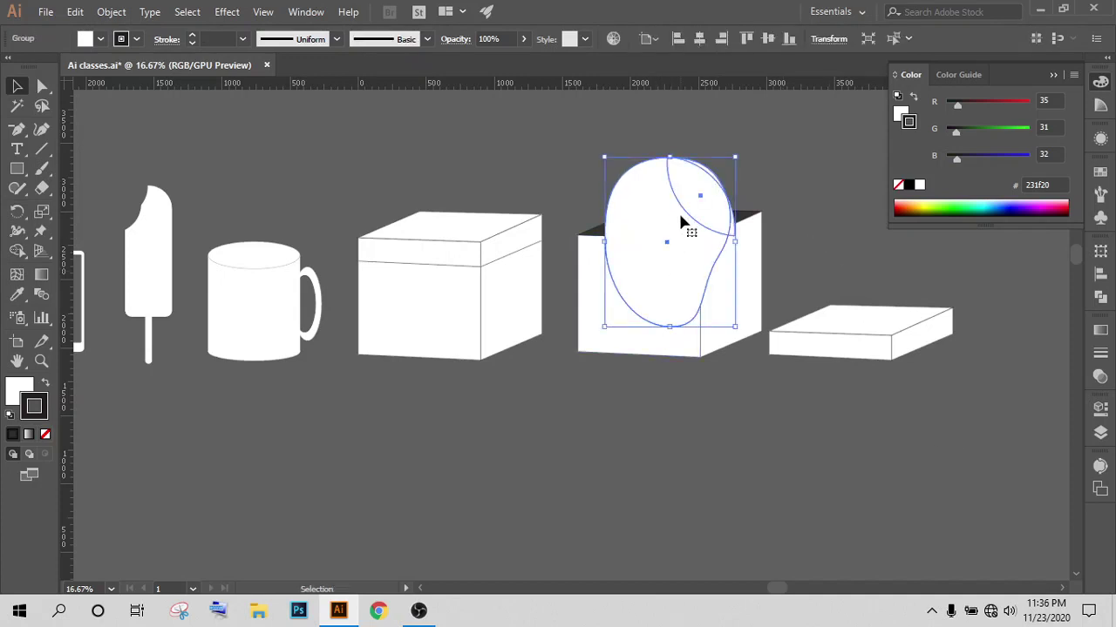
right_click(682, 223)
click(756, 172)
click(757, 172)
click(630, 333)
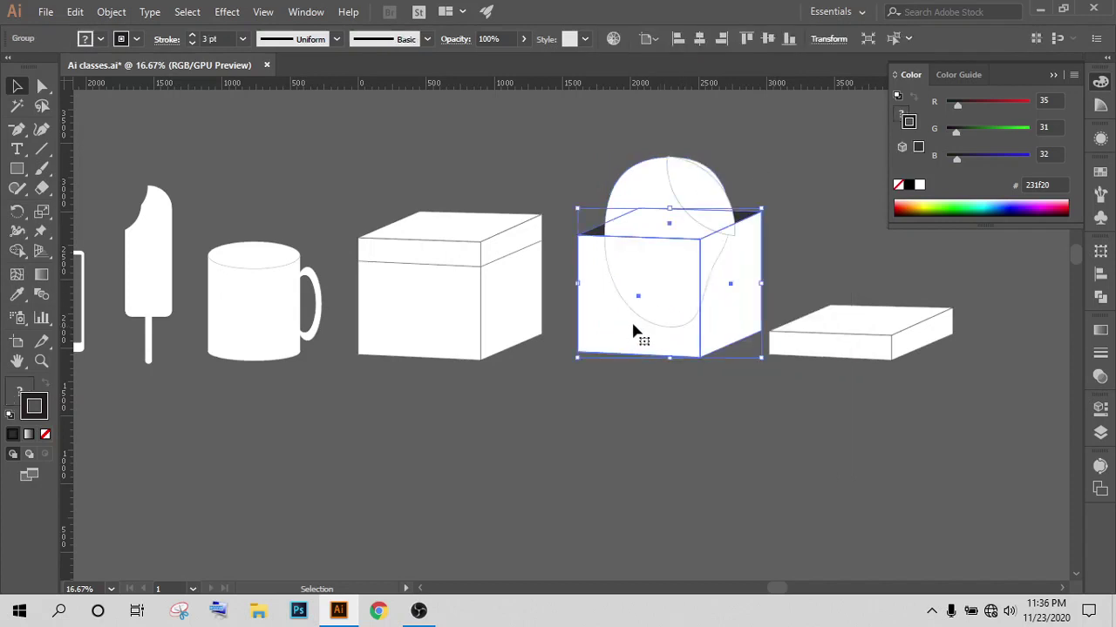
click(772, 149)
click(635, 349)
click(774, 218)
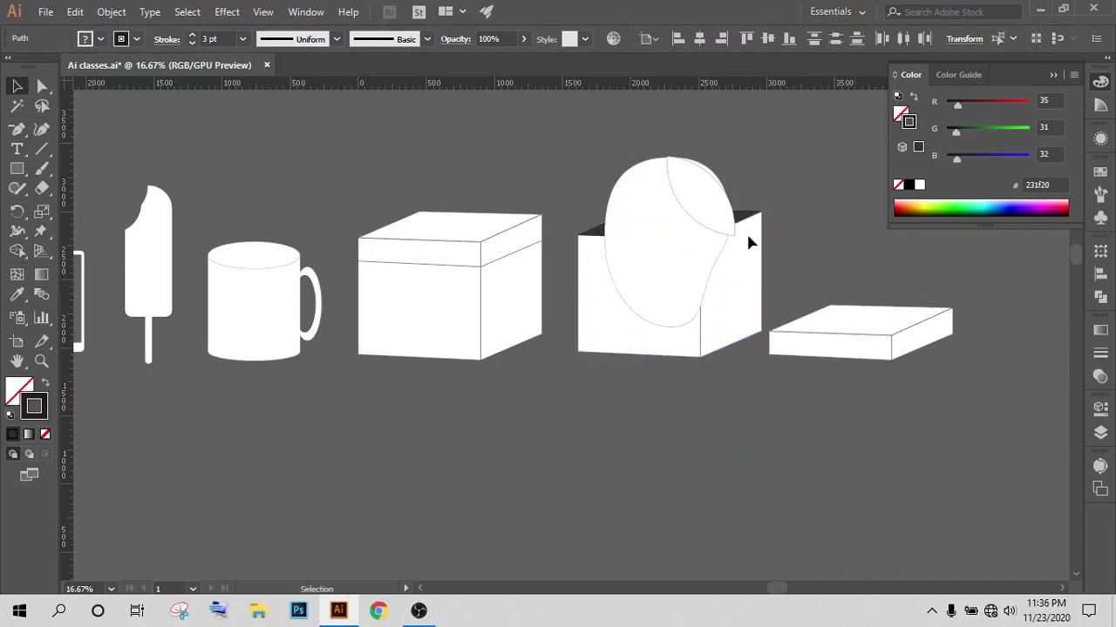
click(601, 346)
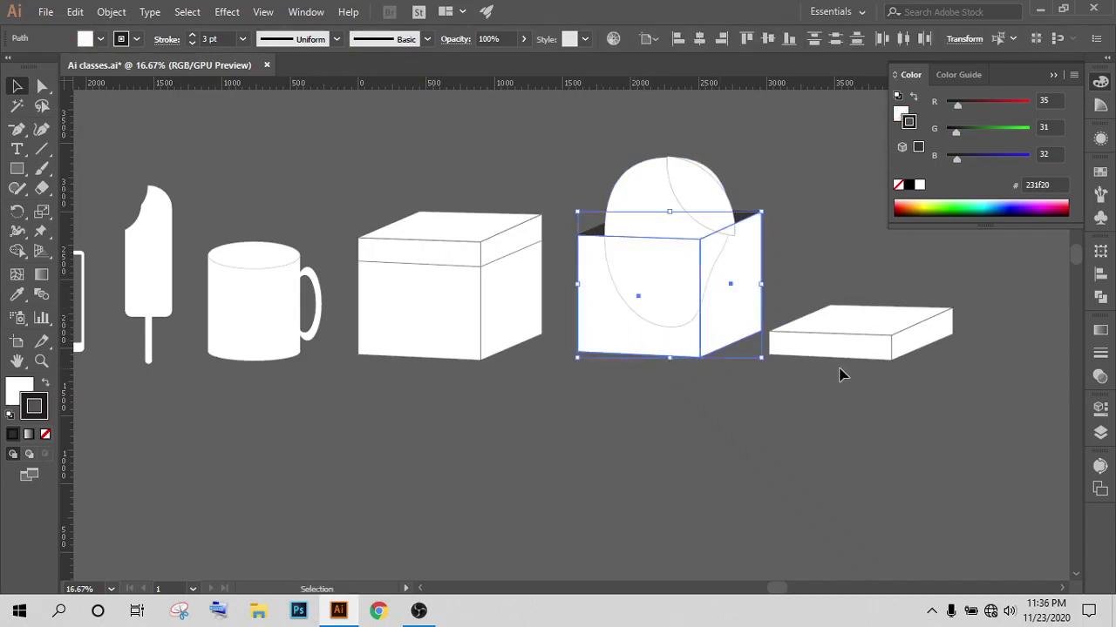
Step: Send the blob head behind the box so the box sits in front
key(ctrl)
click(537, 169)
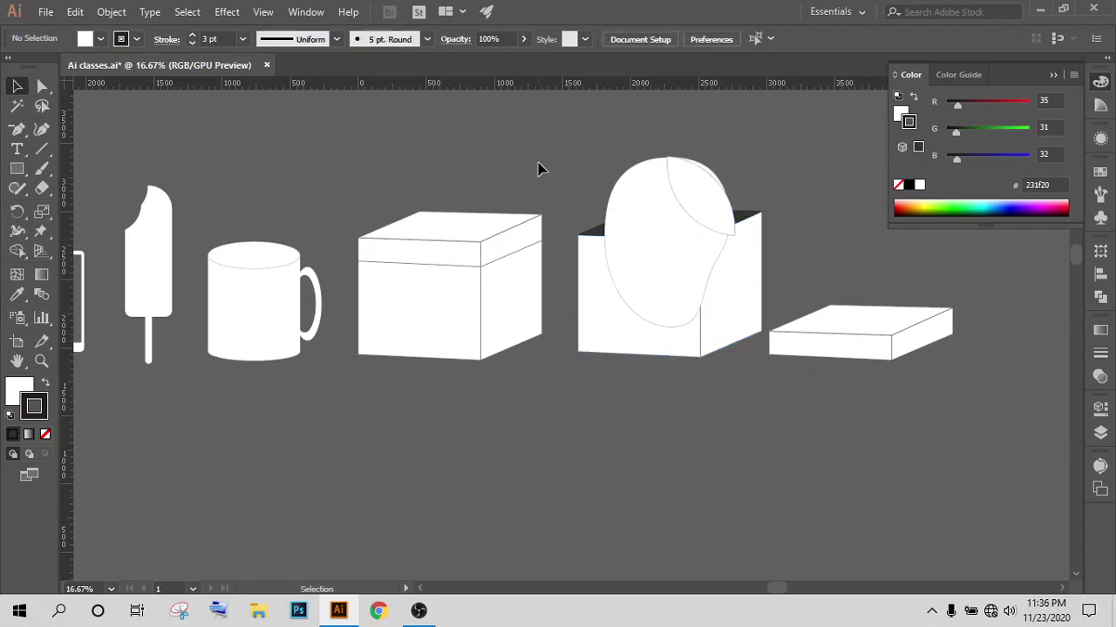
click(677, 292)
key(ctrl+shift+bracketleft)
click(710, 350)
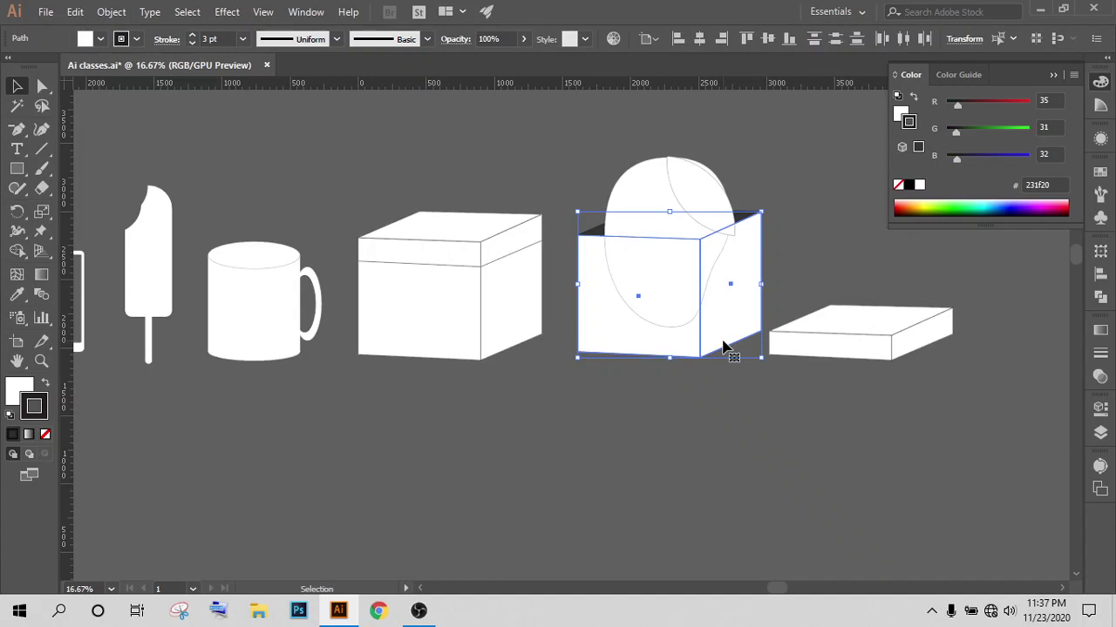
key(ctrl+shift+bracketright)
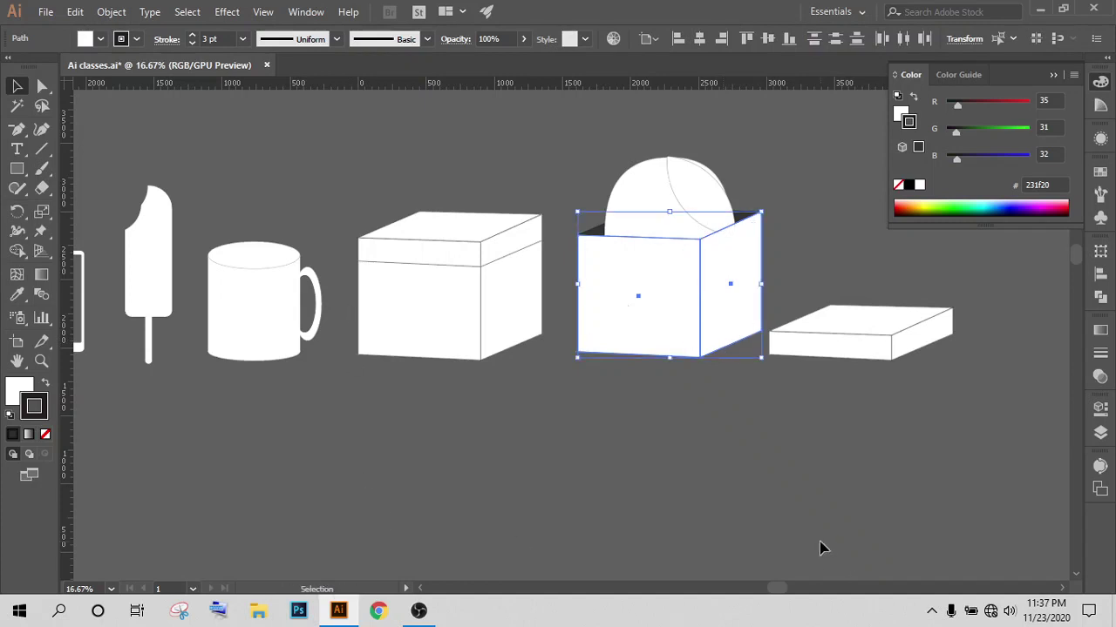
click(688, 504)
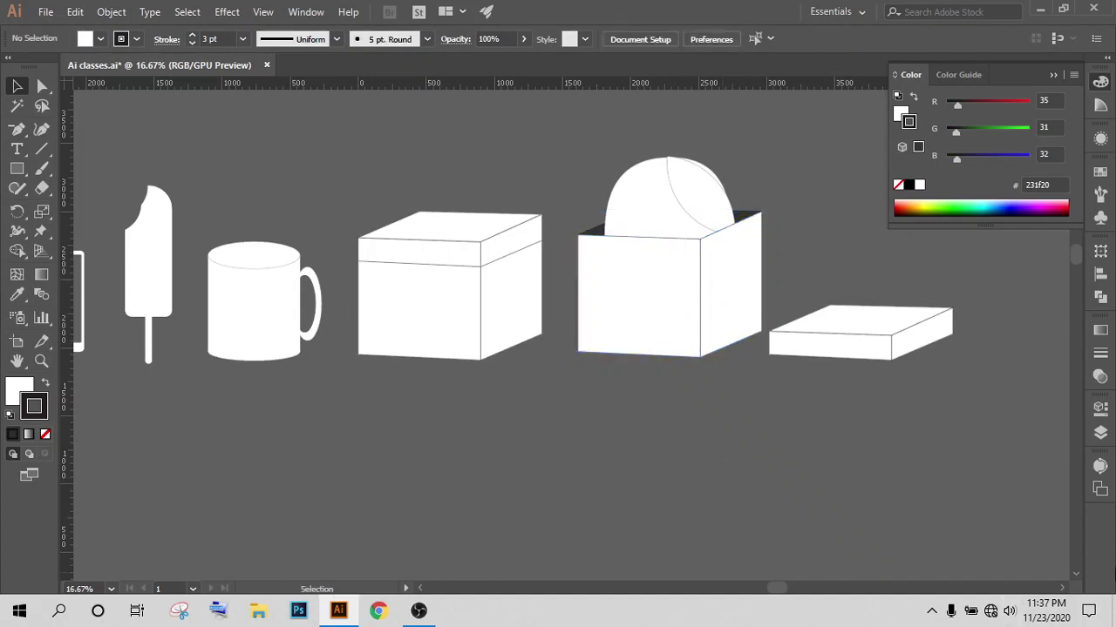
Step: Nudge the blob head up, then down, so only its top peeks out
click(669, 195)
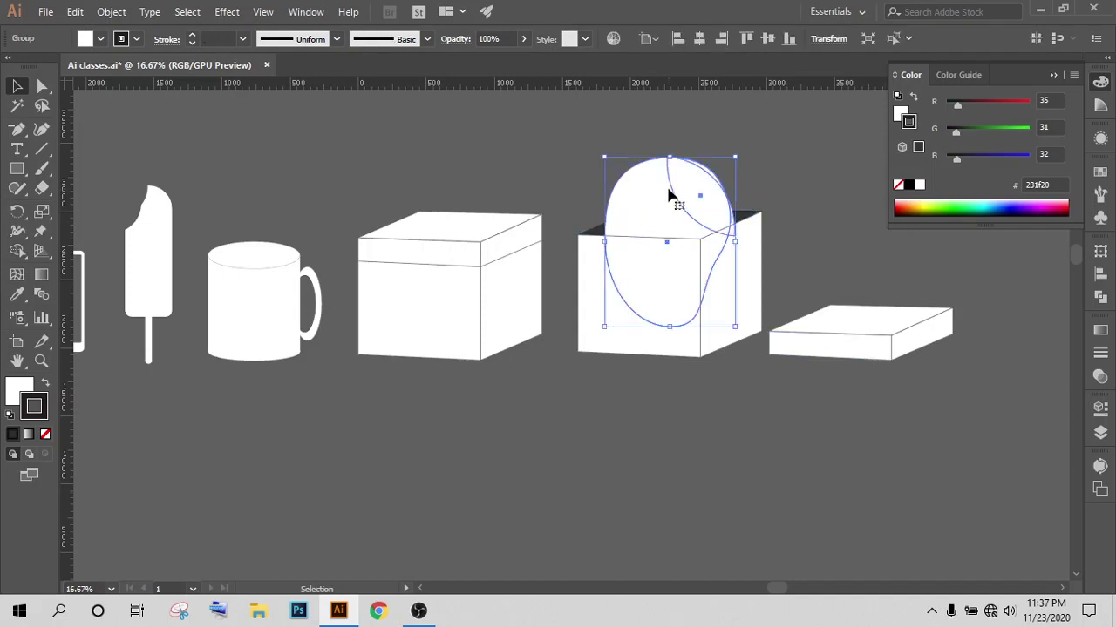
key(Up)
key(Up)
key(Up)
key(Up)
key(Up)
key(Up)
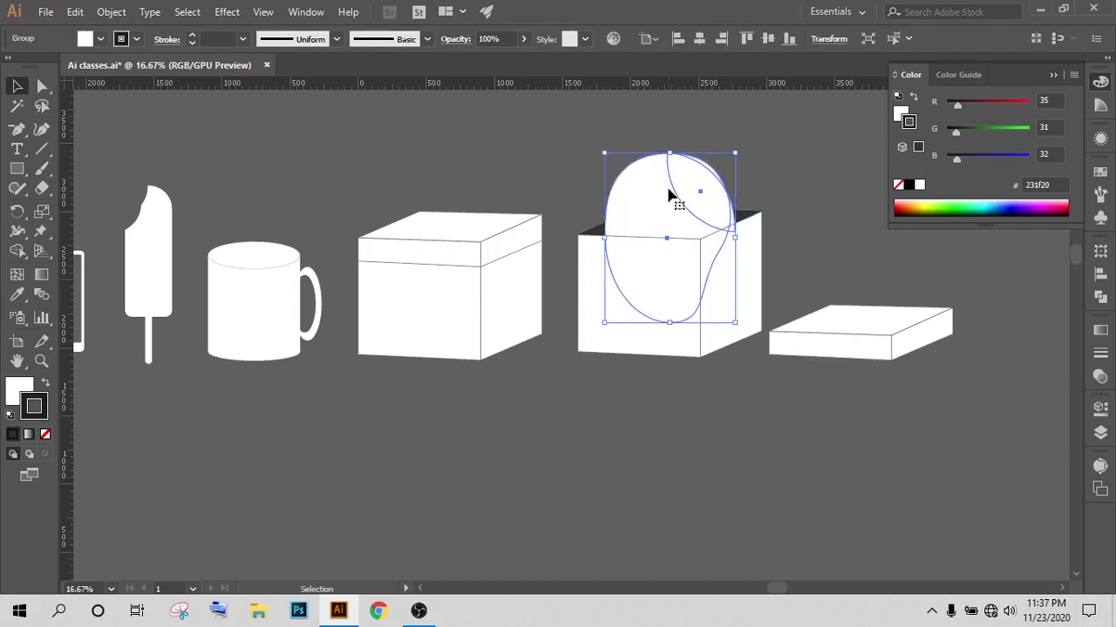
key(Up)
key(Up)
key(Up)
key(Up)
key(Up)
key(Up)
key(Up)
key(Up)
key(Up)
key(Up)
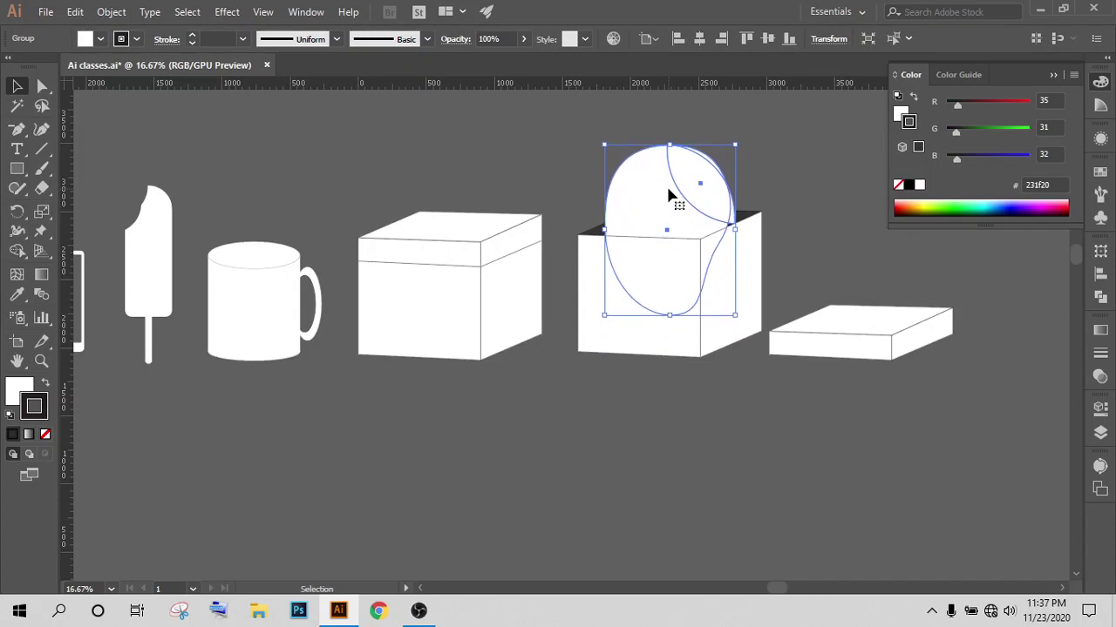
click(345, 136)
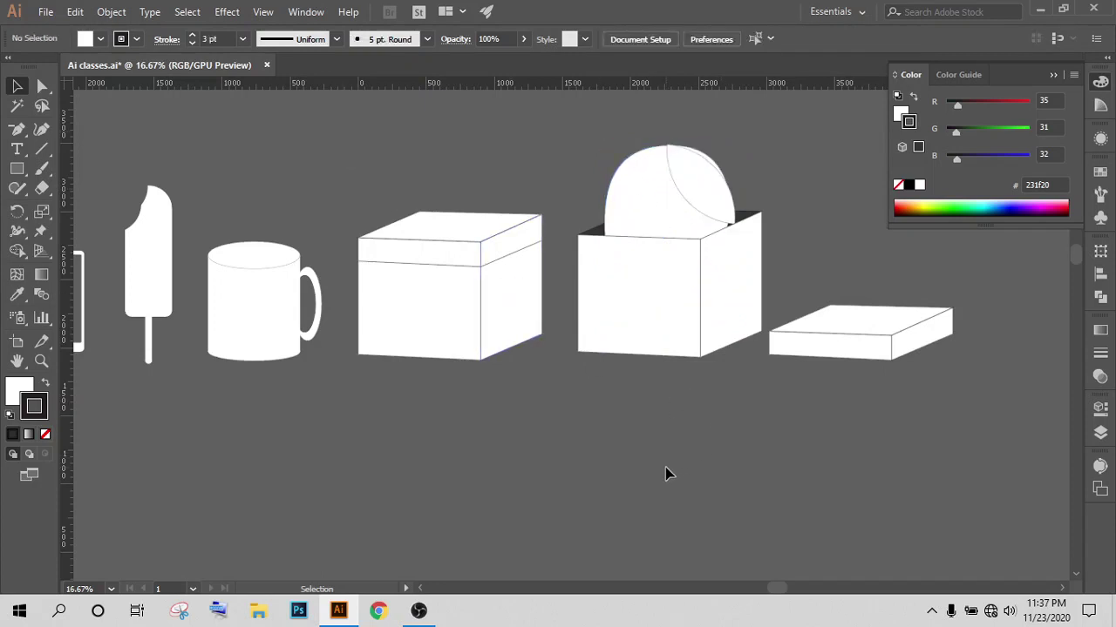
key(ctrl+z)
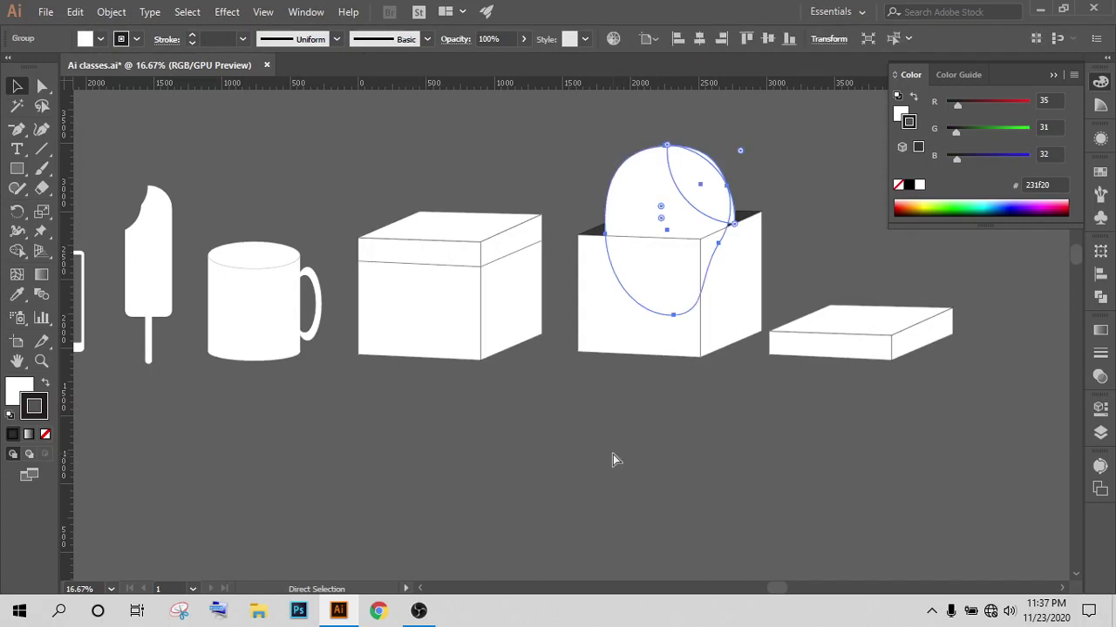
key(Down)
key(Down)
key(Down)
key(Down)
key(Down)
key(Down)
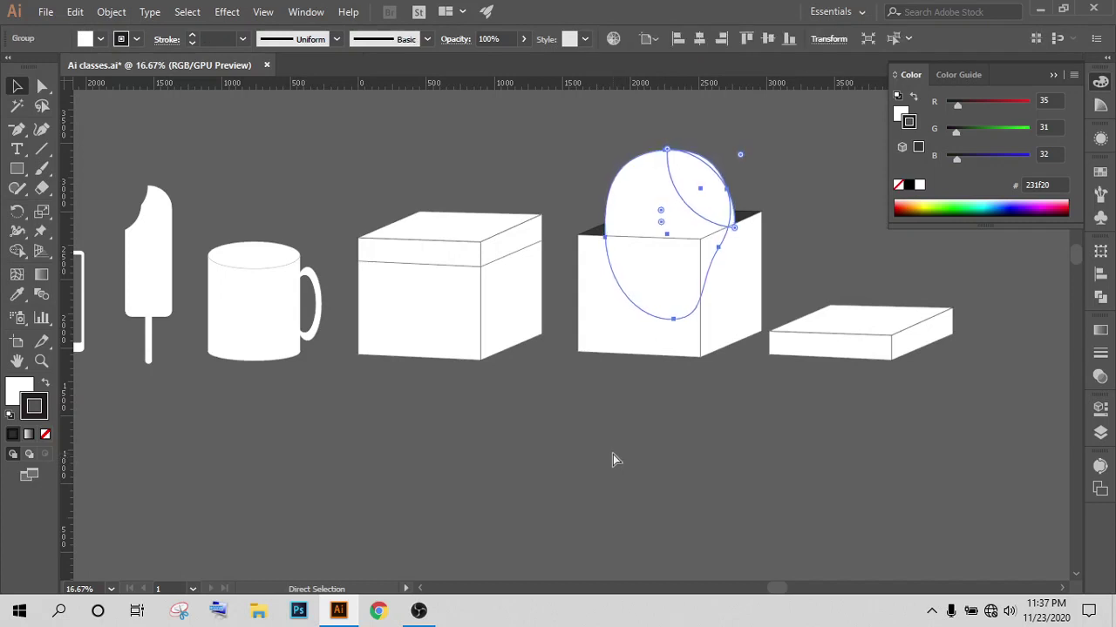
key(Down)
key(Down)
key(Down)
key(Down)
key(Down)
key(Down)
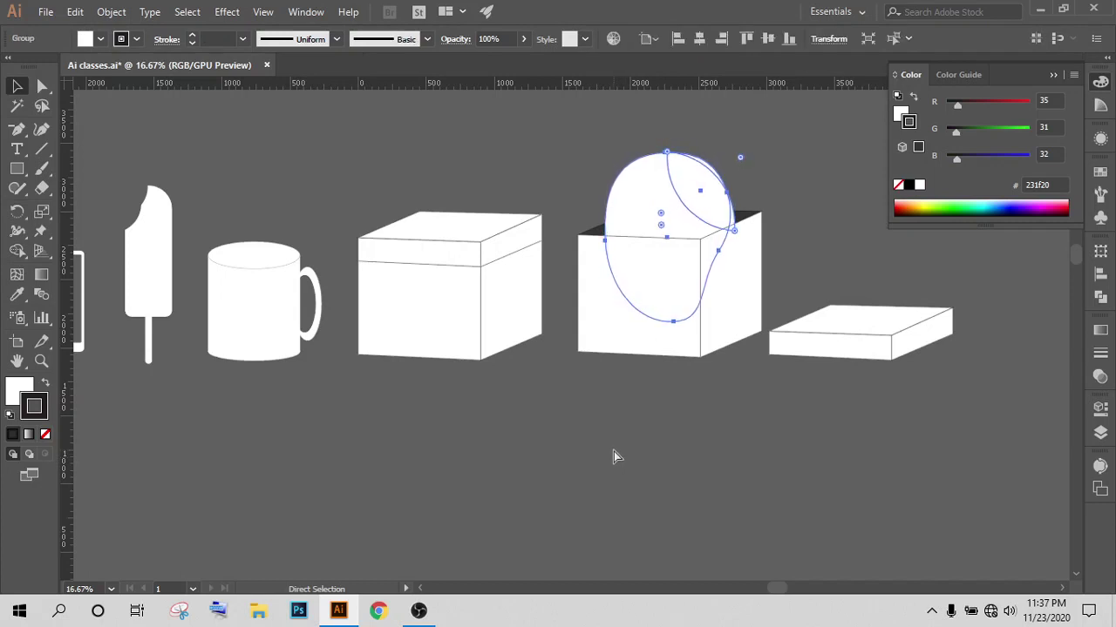
key(Down)
key(Down)
key(Down)
key(Down)
key(v)
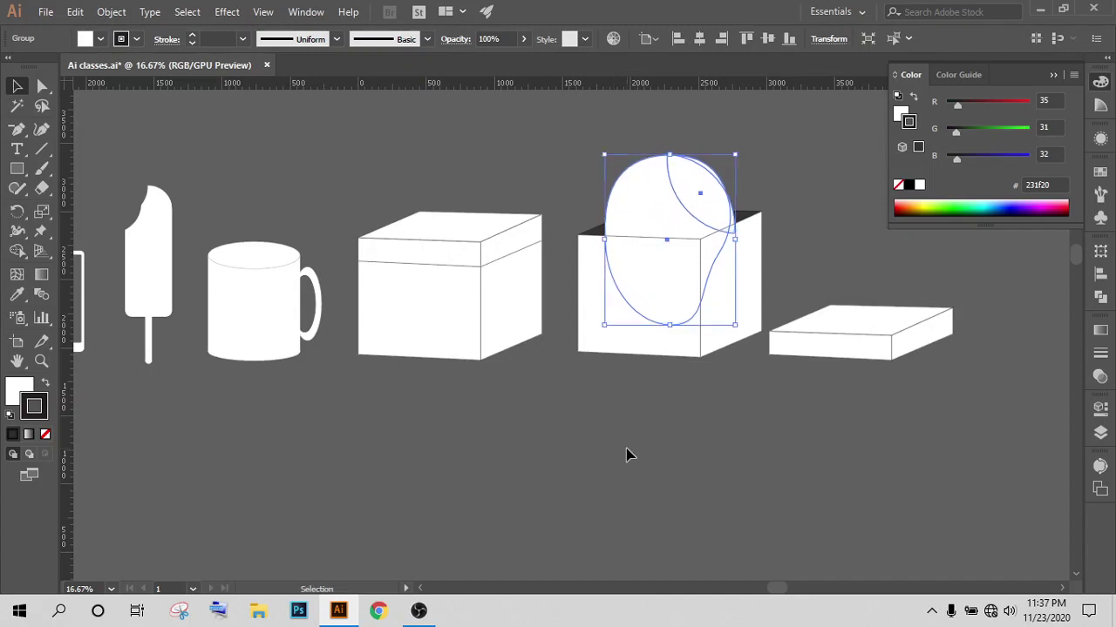
key(ctrl+minus)
key(ctrl+minus)
key(ctrl+minus)
Step: Move the blob head out of the box to the right end of the icon row
drag(646, 317, 798, 343)
key(ctrl+plus)
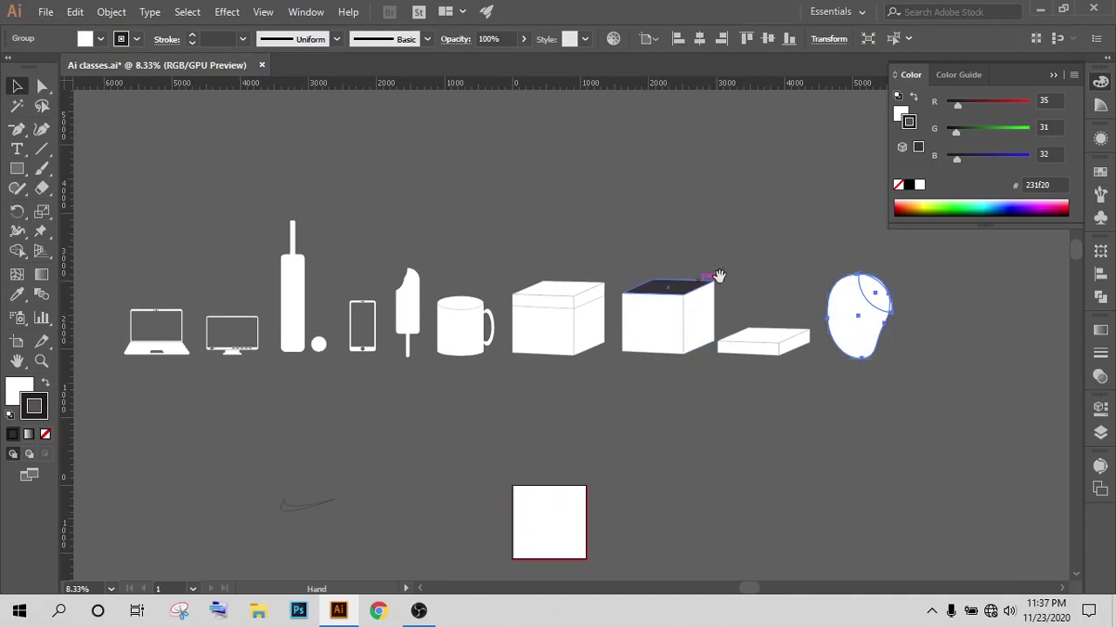
alt+scroll(574, 313, up, 3)
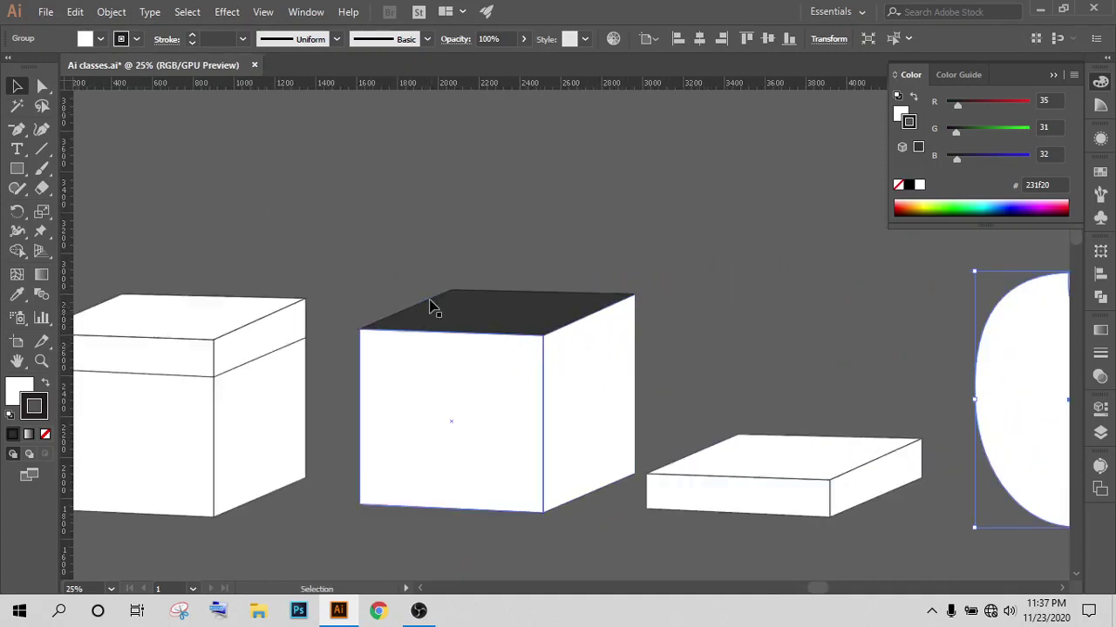
drag(510, 446, 531, 473)
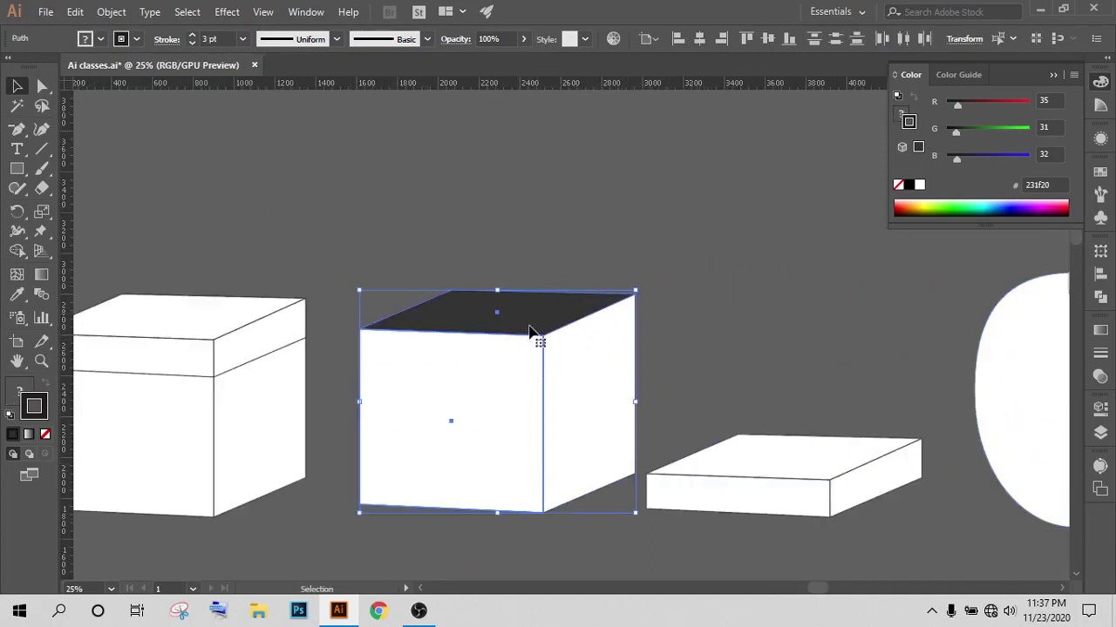
click(488, 247)
drag(443, 234, 560, 463)
click(633, 257)
alt+scroll(622, 254, down, 1)
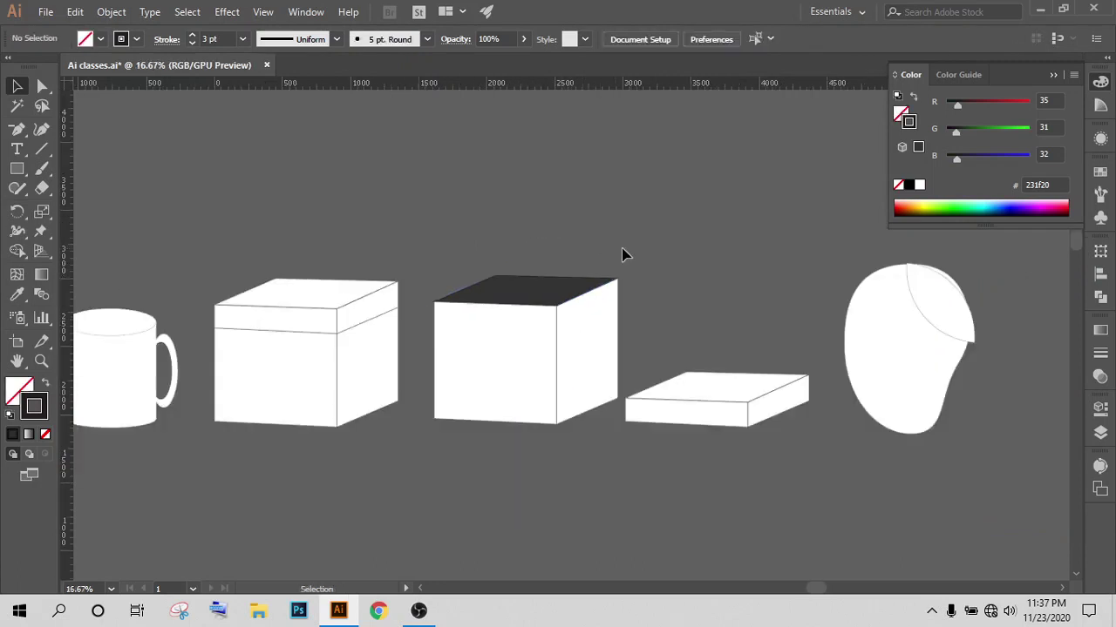
Step: Scale the blob head down from a corner handle to match the row's icons
click(839, 451)
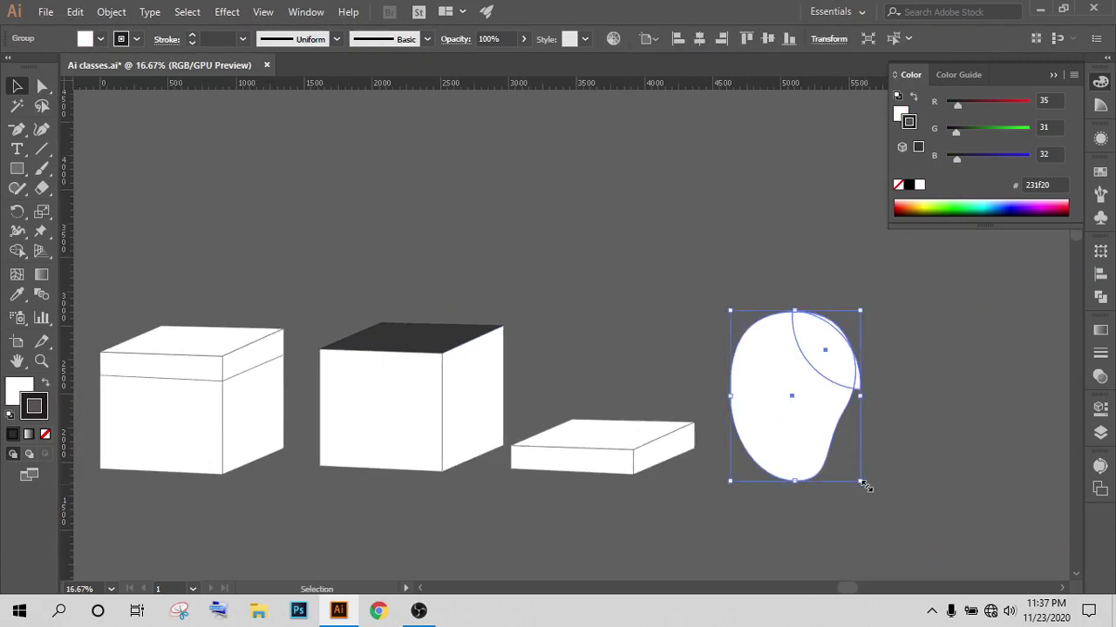
drag(864, 486, 849, 468)
click(846, 464)
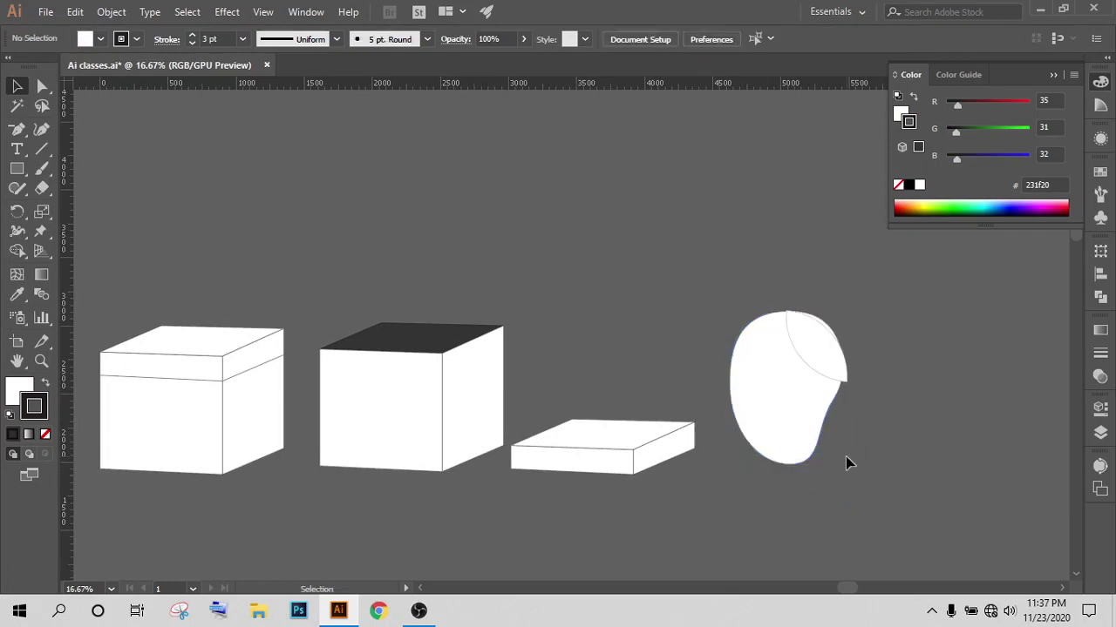
alt+scroll(845, 463, down, 1)
alt+scroll(842, 458, down, 2)
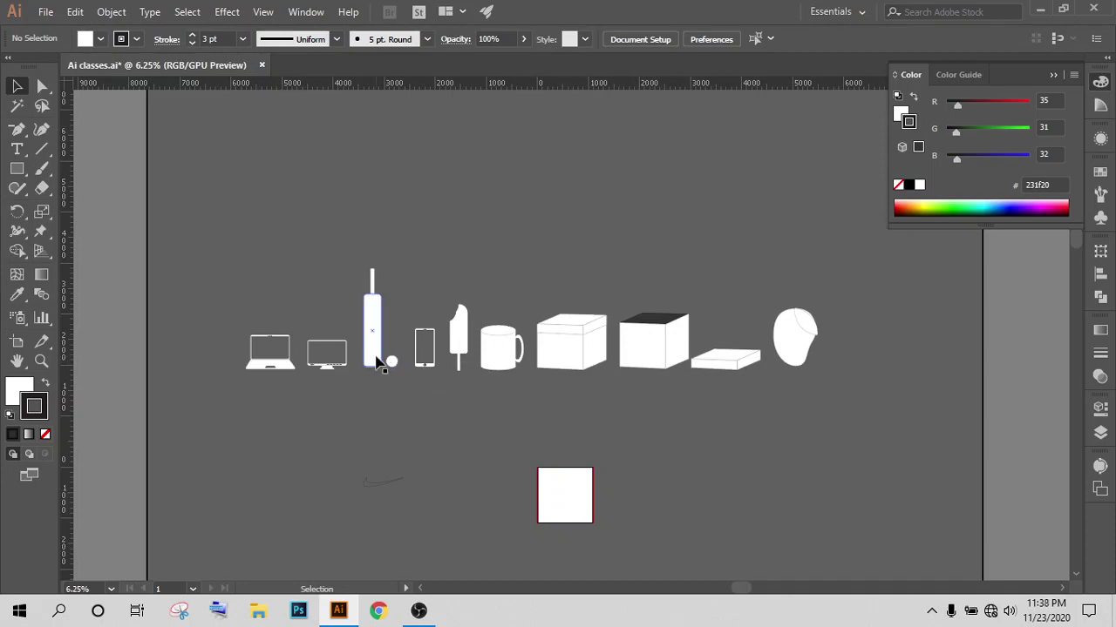
scroll(502, 475, down, 3)
scroll(342, 442, up, 1)
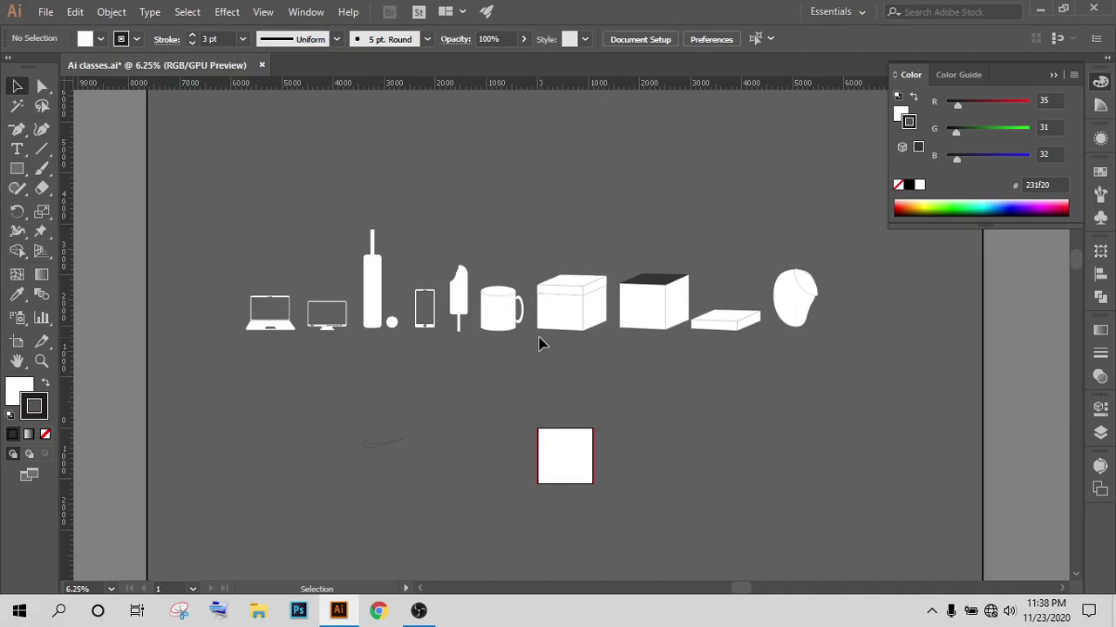
scroll(442, 373, down, 3)
scroll(475, 359, up, 1)
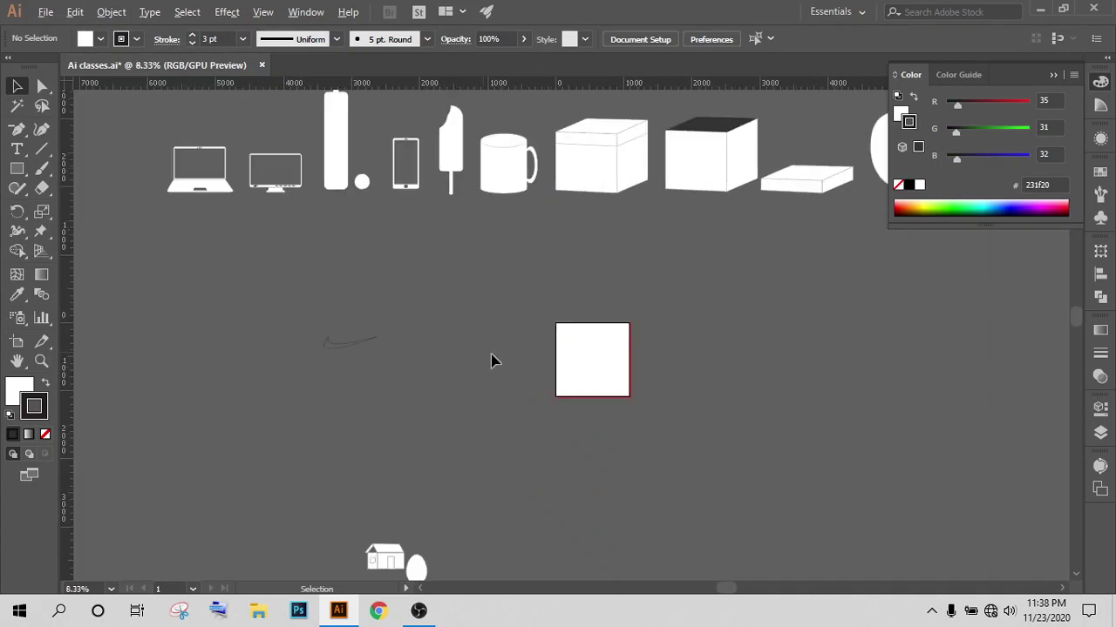
scroll(566, 361, up, 4)
scroll(654, 375, up, 3)
scroll(666, 385, up, 1)
scroll(666, 385, down, 3)
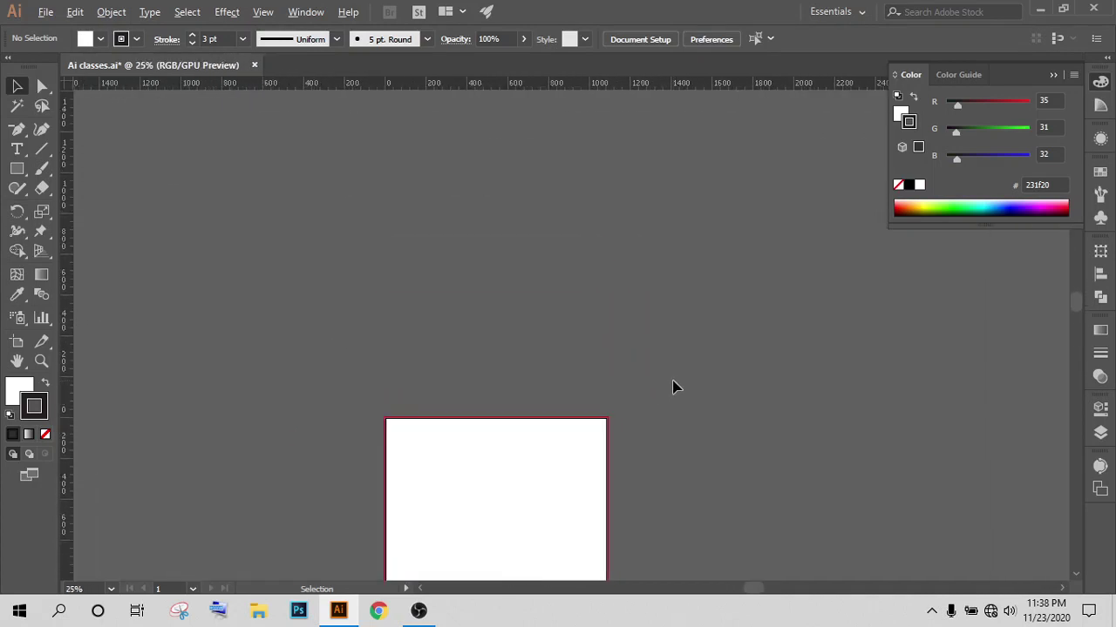
scroll(671, 386, down, 1)
Step: Draw a tall white rectangle beside the square and move it to a clear spot
scroll(660, 378, down, 1)
click(16, 170)
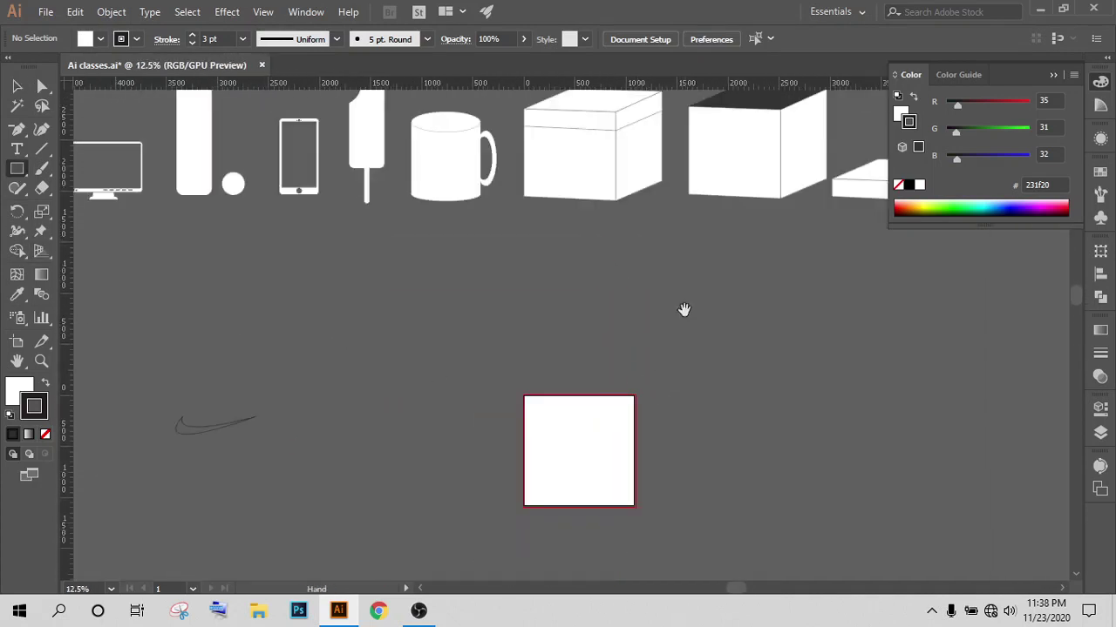
drag(682, 309, 398, 334)
mouse_move(471, 308)
mouse_down()
mouse_move(513, 434)
mouse_move(603, 521)
mouse_up()
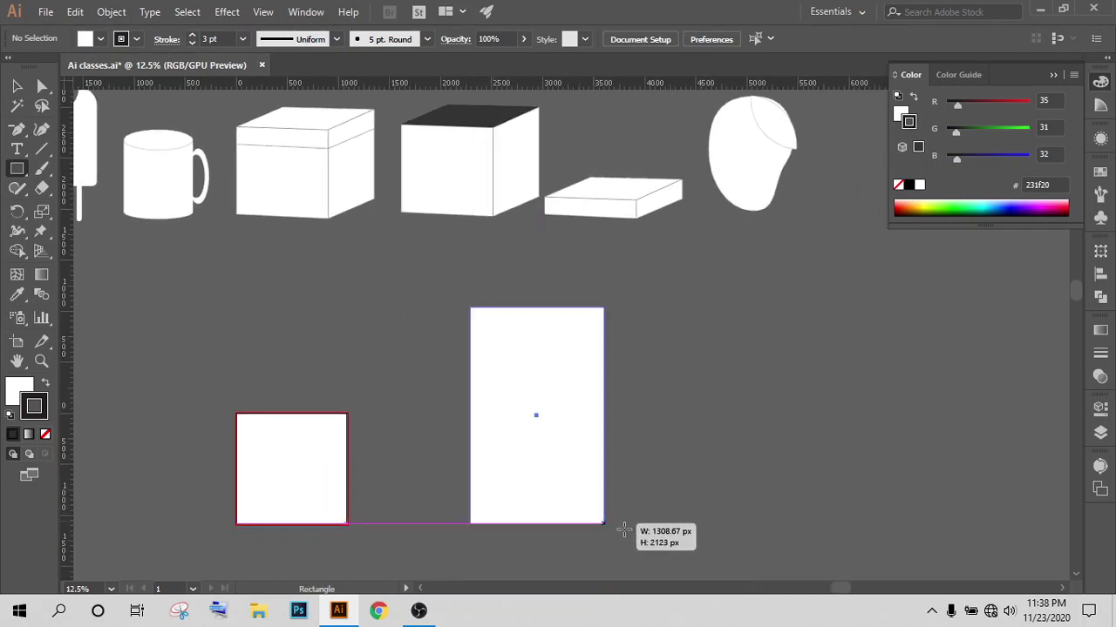
key(v)
scroll(878, 406, down, 1)
scroll(878, 406, down, 3)
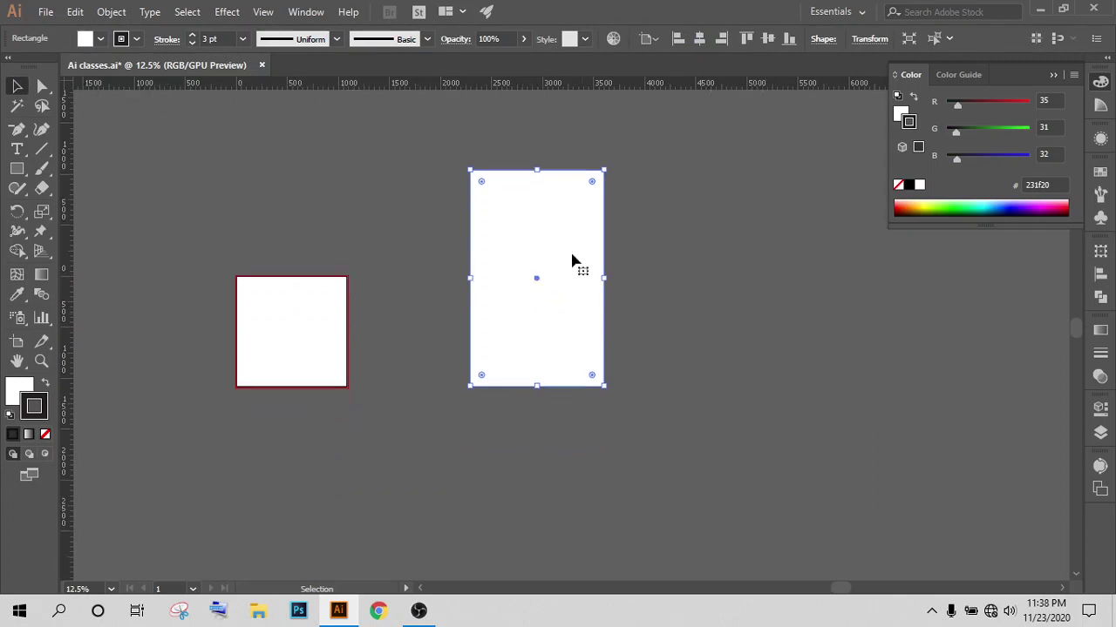
scroll(545, 316, down, 3)
scroll(549, 309, up, 1)
scroll(713, 307, up, 1)
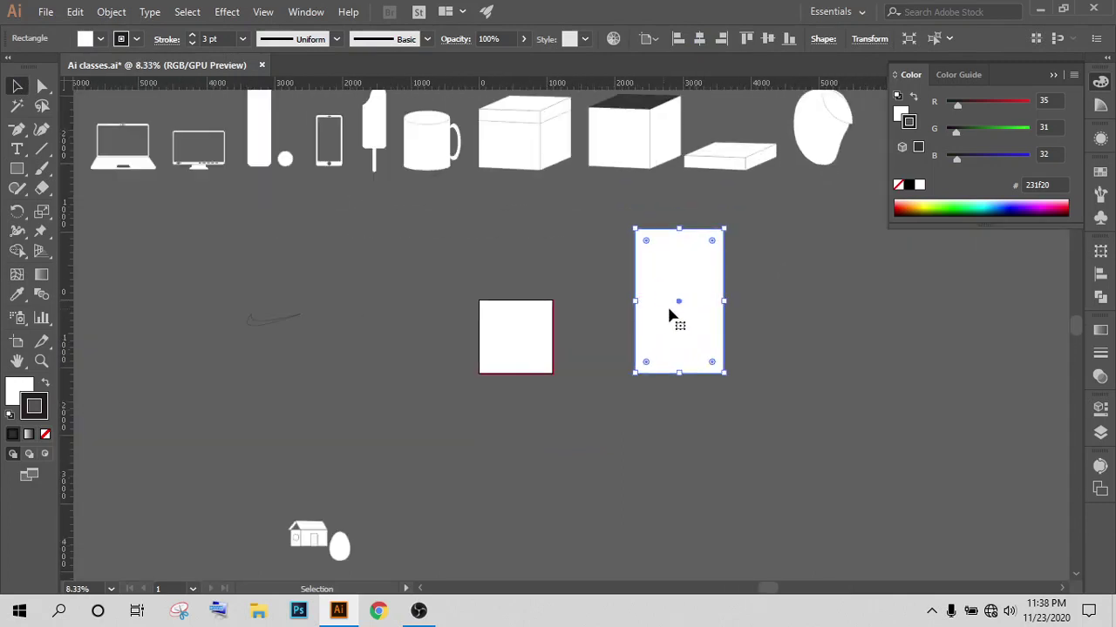
scroll(667, 313, down, 2)
scroll(642, 309, right, 3)
mouse_move(555, 252)
mouse_down()
mouse_move(508, 349)
mouse_move(500, 438)
mouse_up()
Step: Round the rectangle's bottom and top corners with the corner widgets into a capsule
click(42, 85)
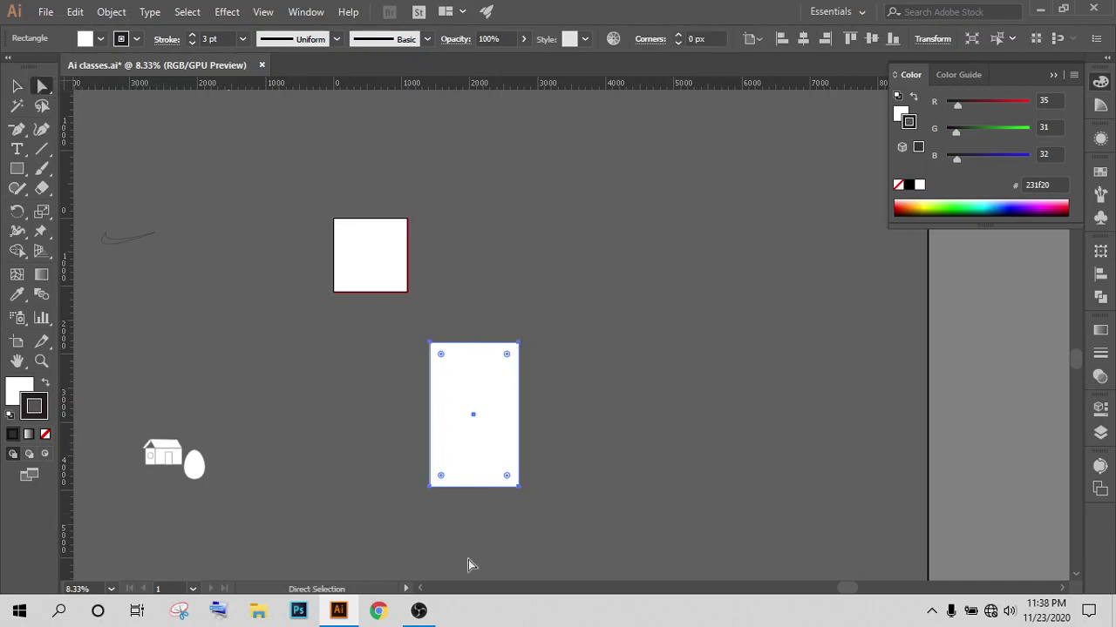
mouse_move(386, 485)
mouse_down()
mouse_move(545, 497)
mouse_move(507, 477)
mouse_up()
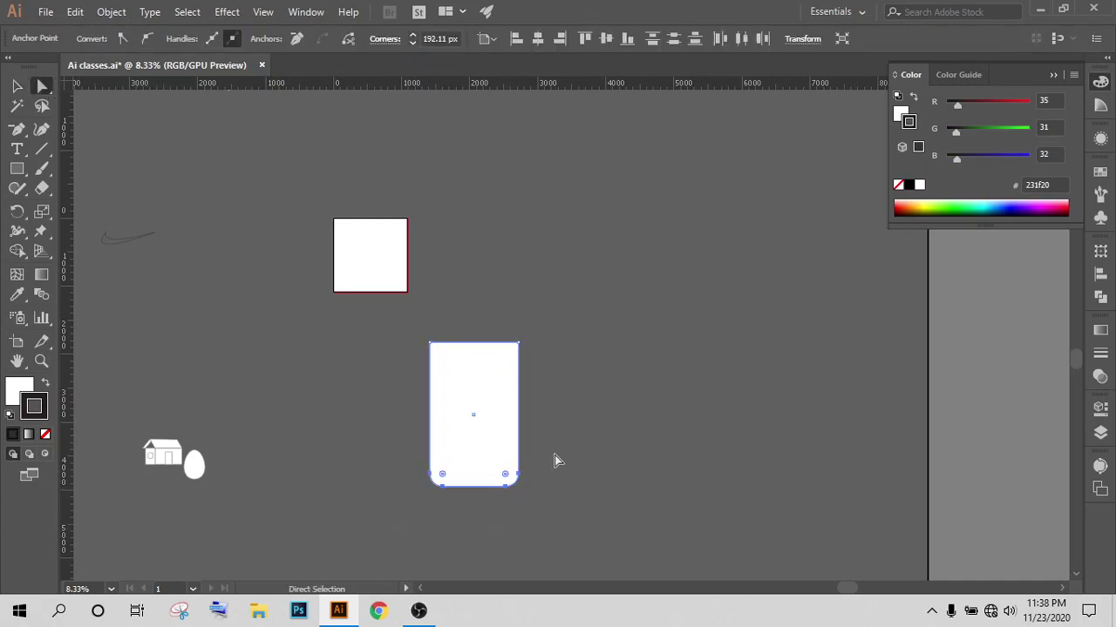
click(554, 455)
key(ctrl+plus)
mouse_move(353, 313)
mouse_down()
mouse_move(512, 361)
mouse_move(471, 375)
mouse_up()
click(568, 337)
click(17, 85)
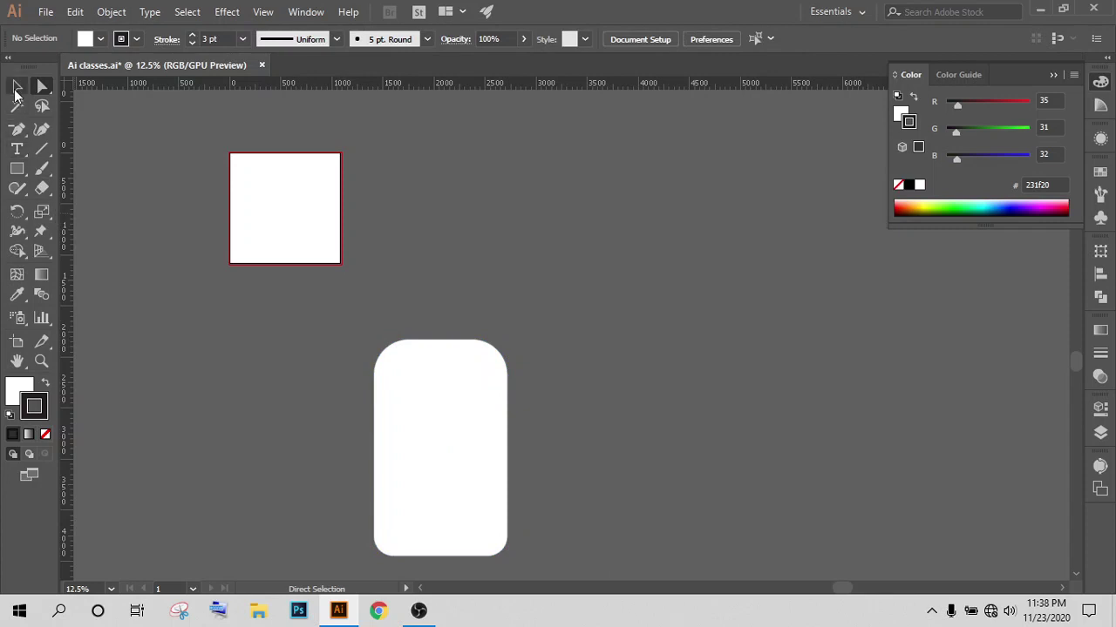
scroll(583, 270, down, 2)
click(471, 410)
Step: Duplicate the body upward, shrink it into a narrow neck, and nudge it up
scroll(479, 447, up, 2)
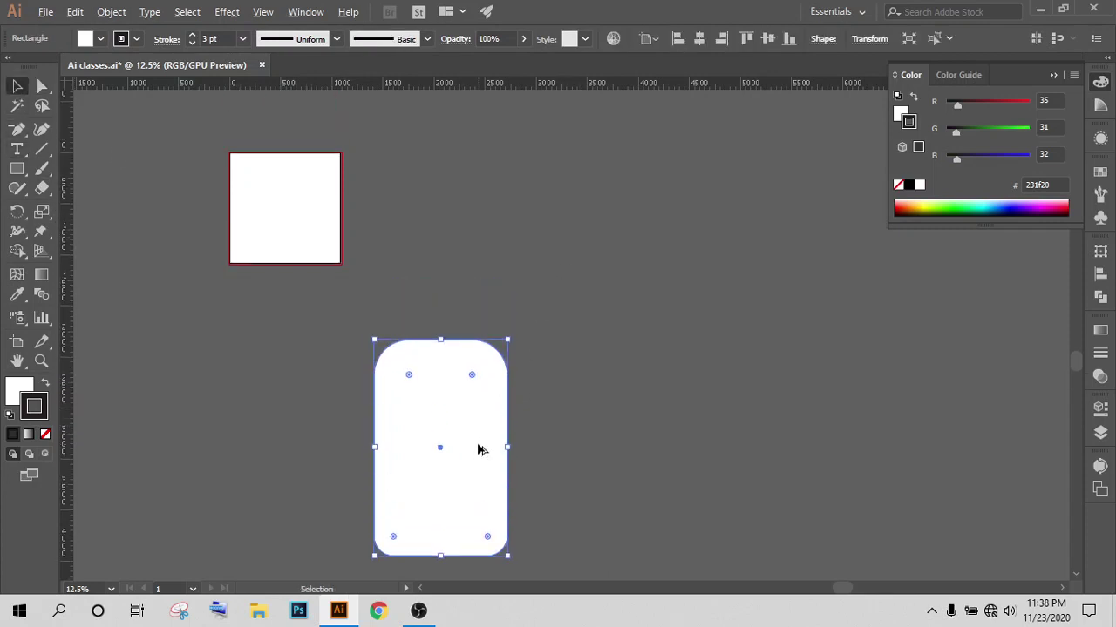
drag(478, 448, 478, 254)
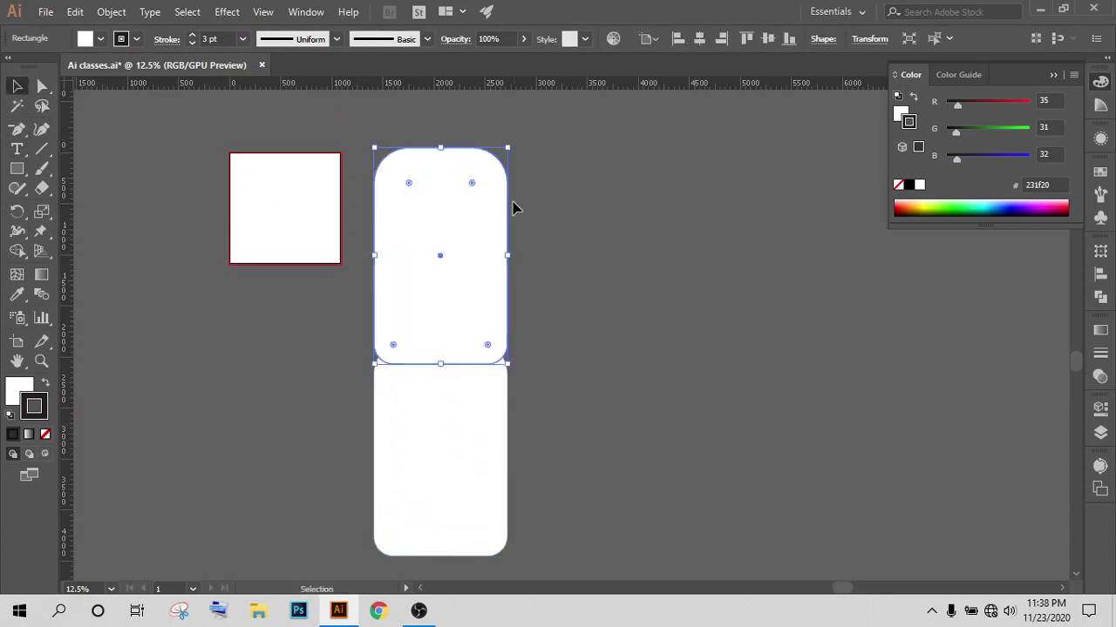
mouse_move(510, 150)
mouse_down()
mouse_move(449, 246)
mouse_move(454, 292)
mouse_up()
scroll(511, 286, down, 2)
click(610, 232)
scroll(511, 316, up, 1)
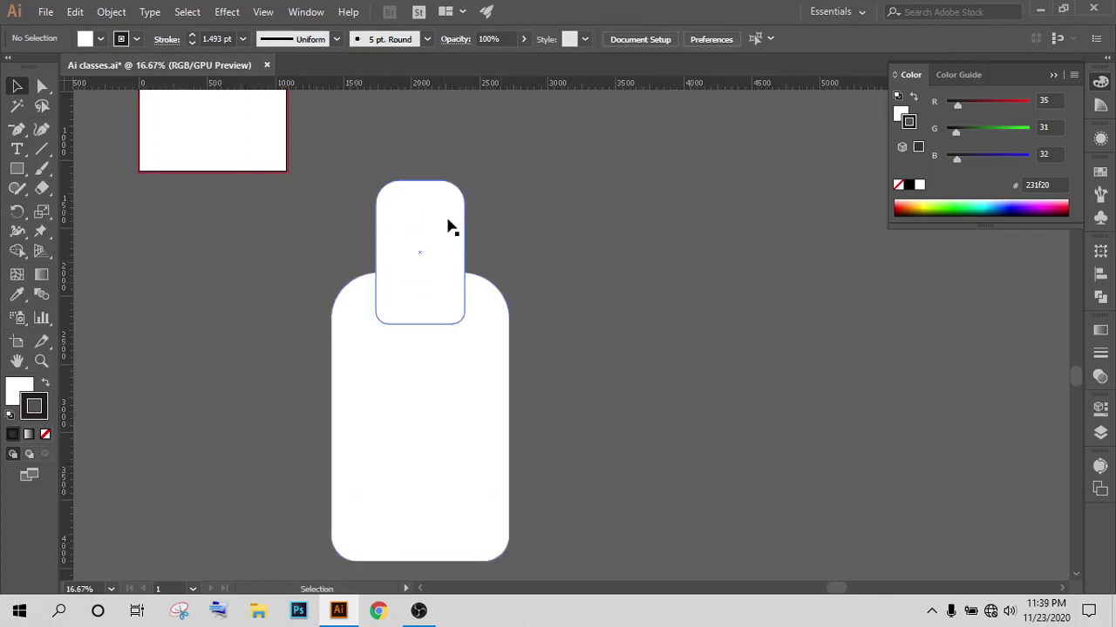
click(448, 224)
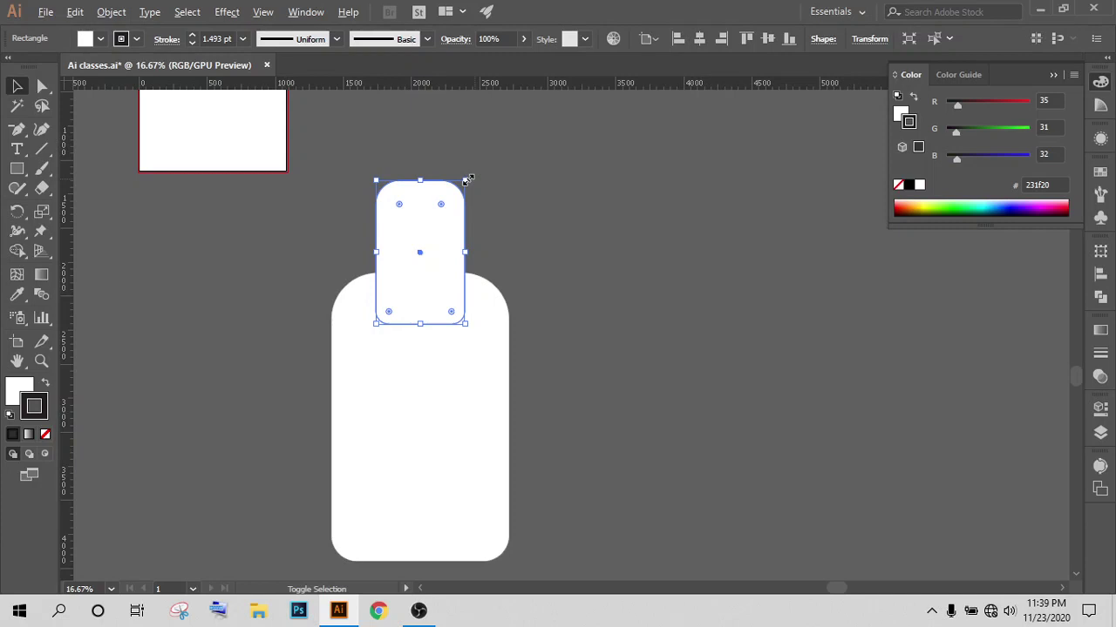
drag(468, 180, 456, 194)
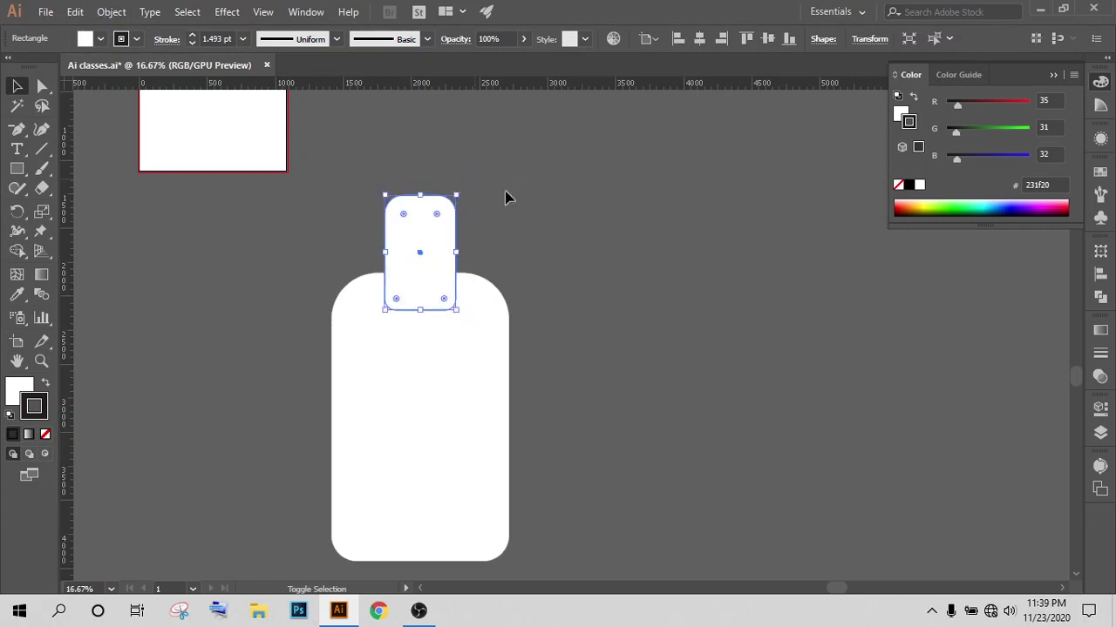
click(580, 182)
click(410, 239)
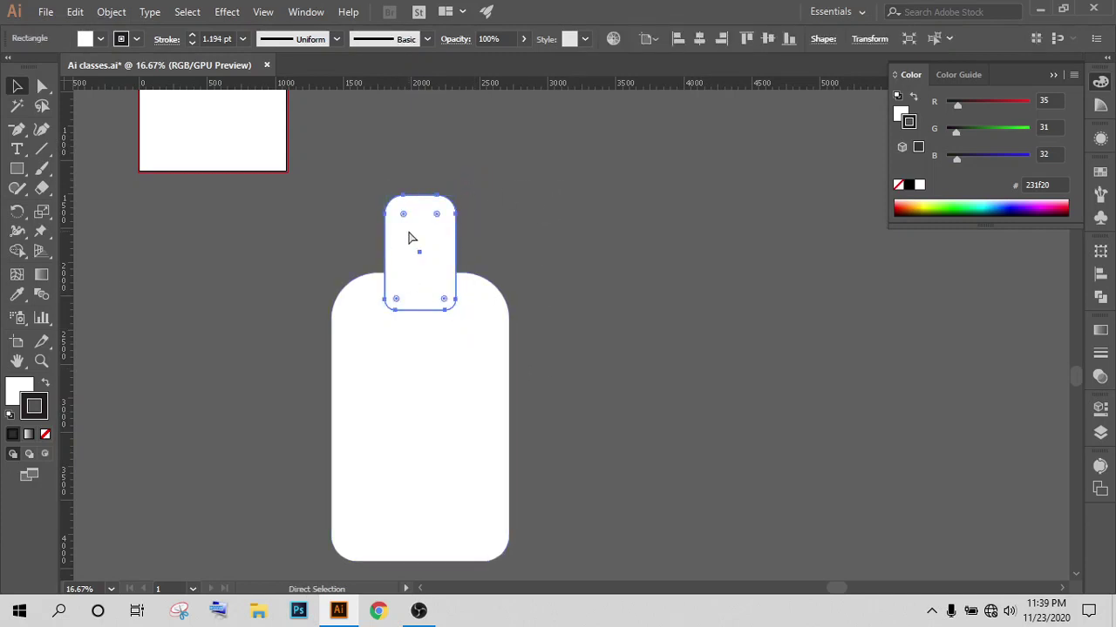
click(665, 256)
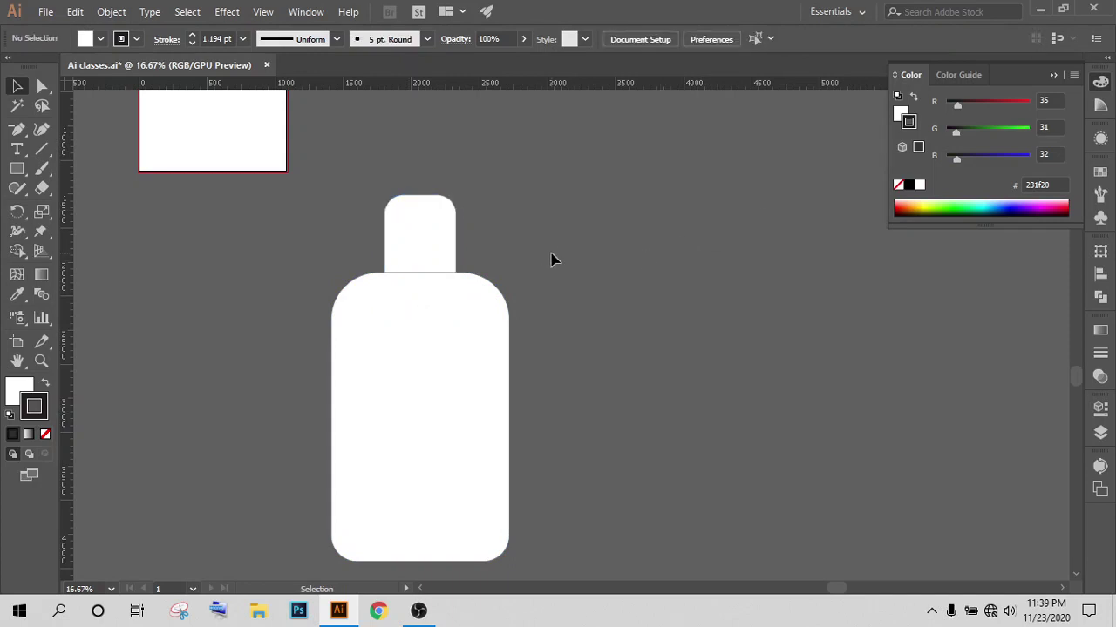
click(444, 245)
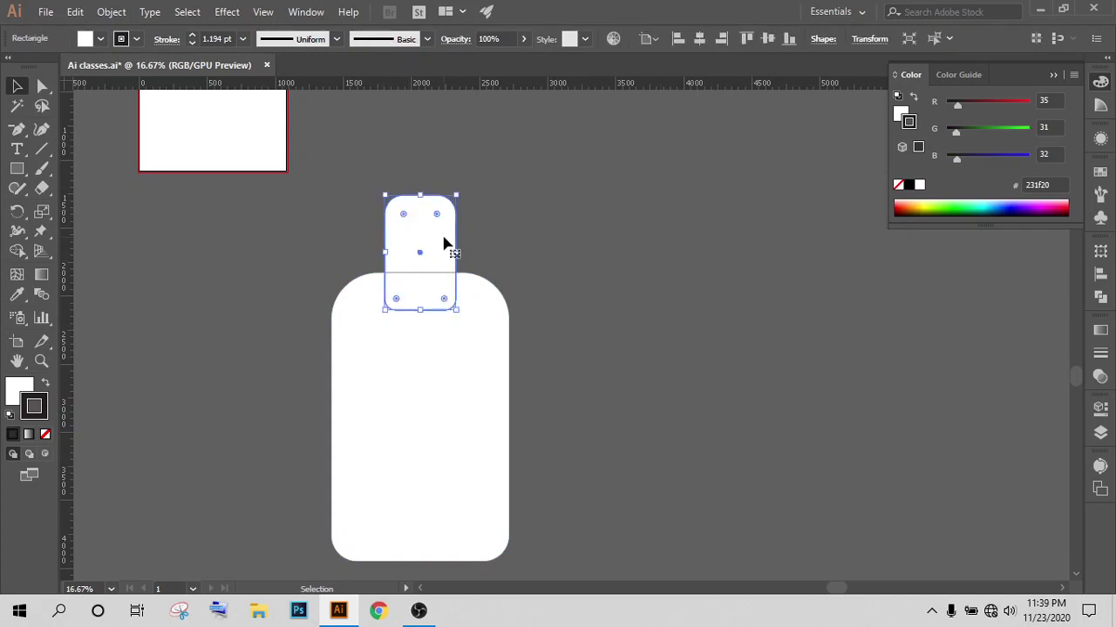
key(Up)
key(Up)
key(Up)
key(Up)
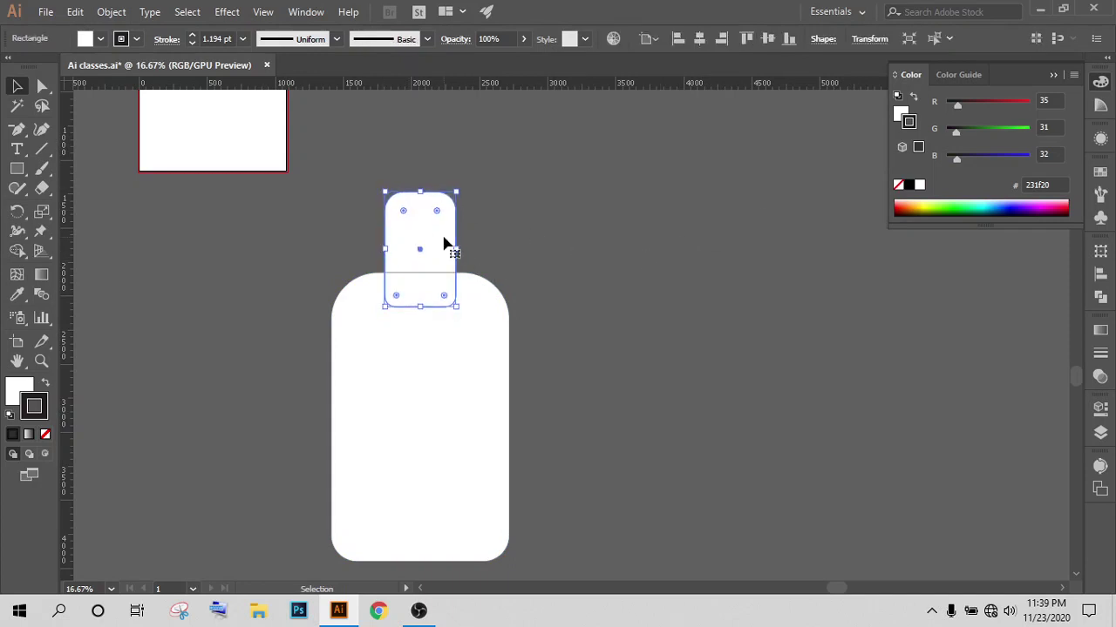
click(586, 355)
Step: Set the bottle body's stroke to None
click(433, 393)
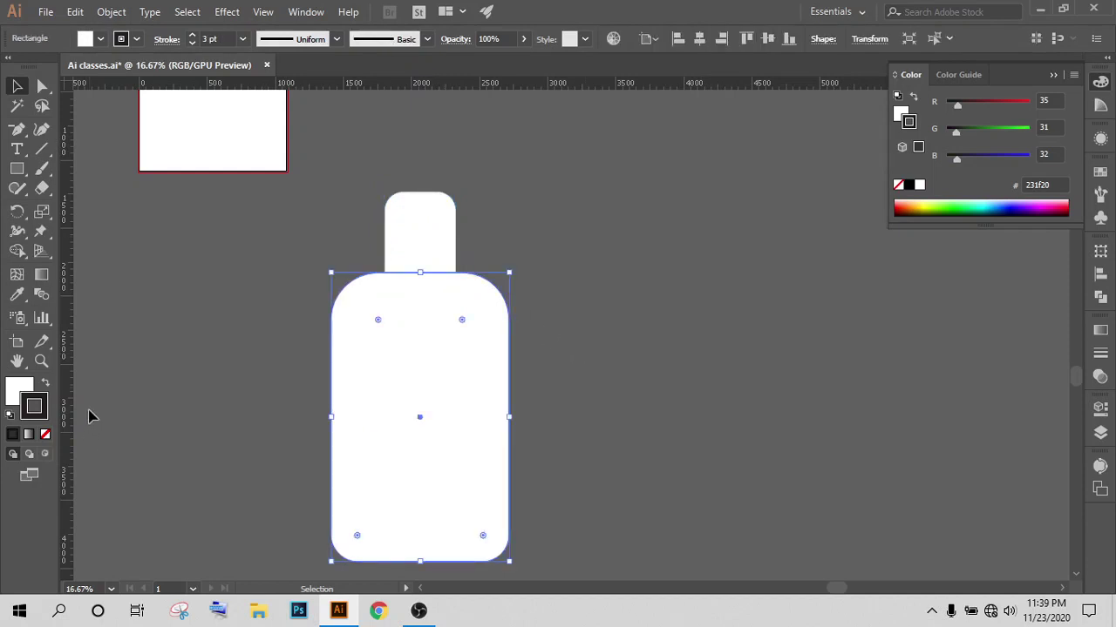
click(45, 434)
click(17, 391)
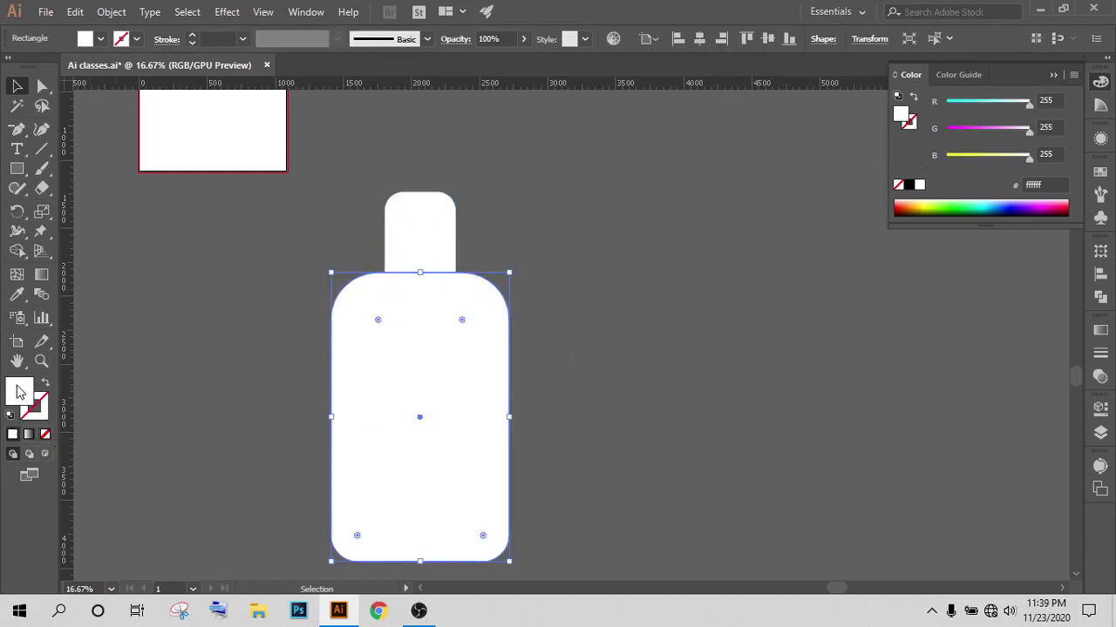
click(658, 262)
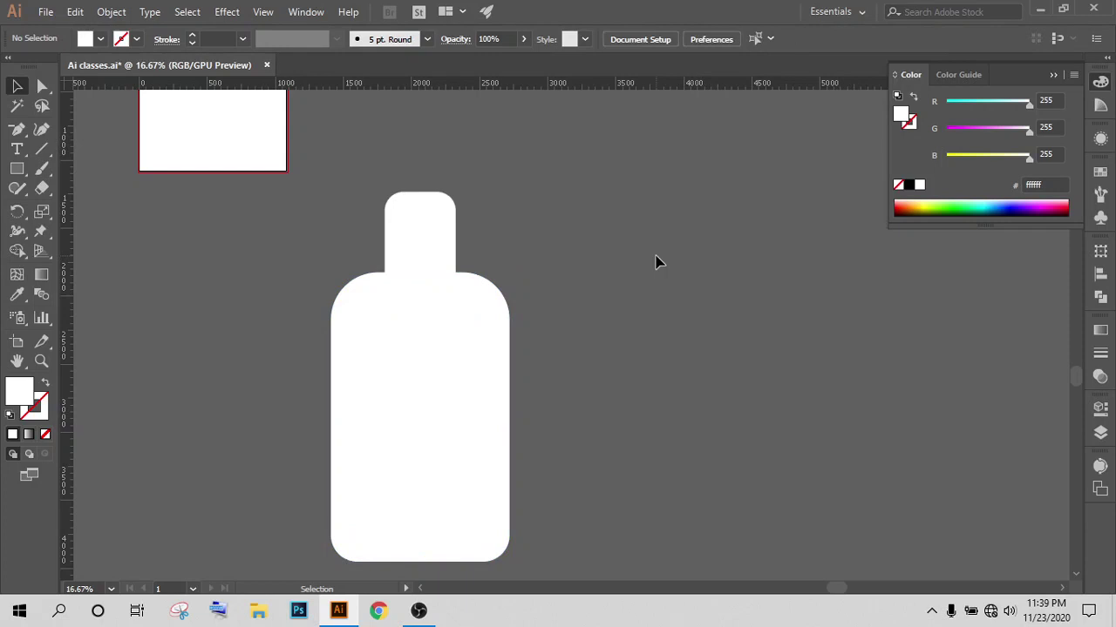
Step: Copy the neck above itself and shorten it from the top to form the cap
click(416, 245)
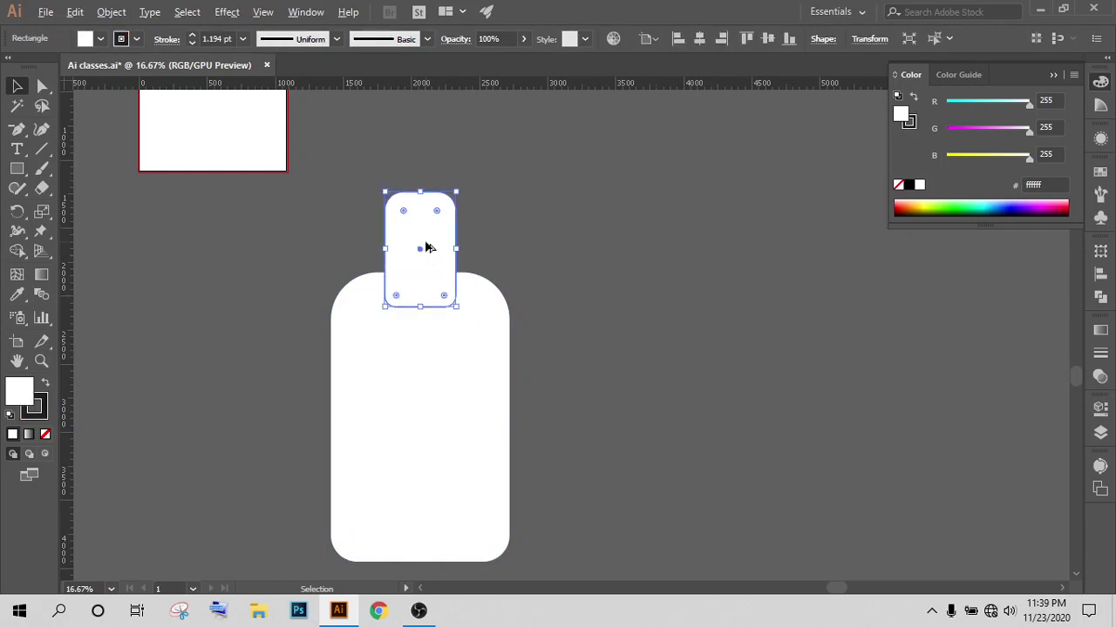
drag(427, 249, 428, 188)
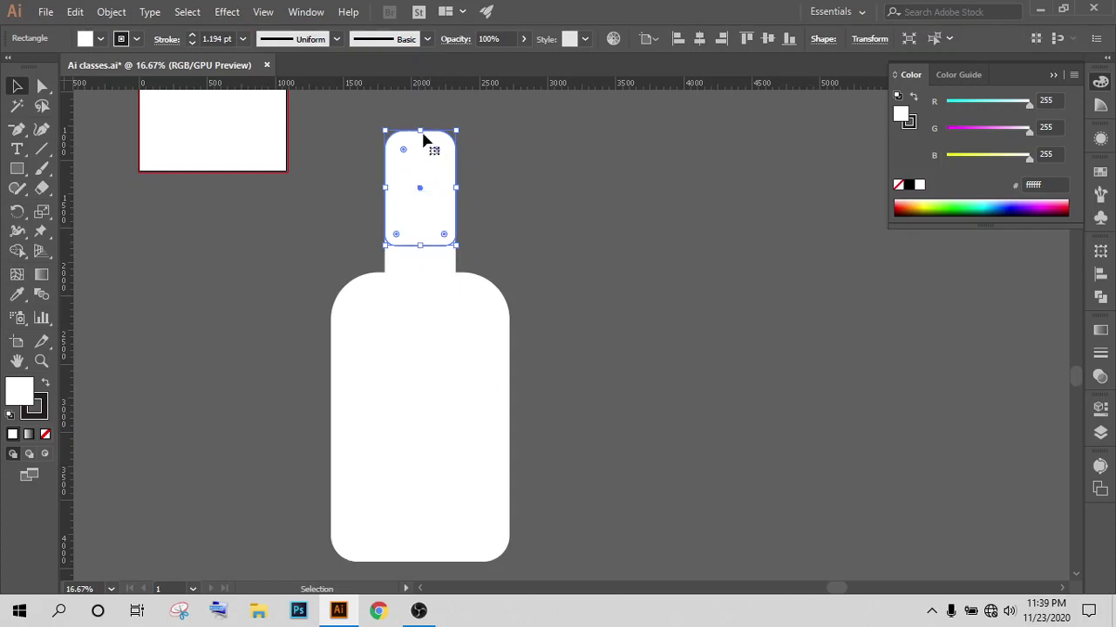
drag(419, 130, 420, 153)
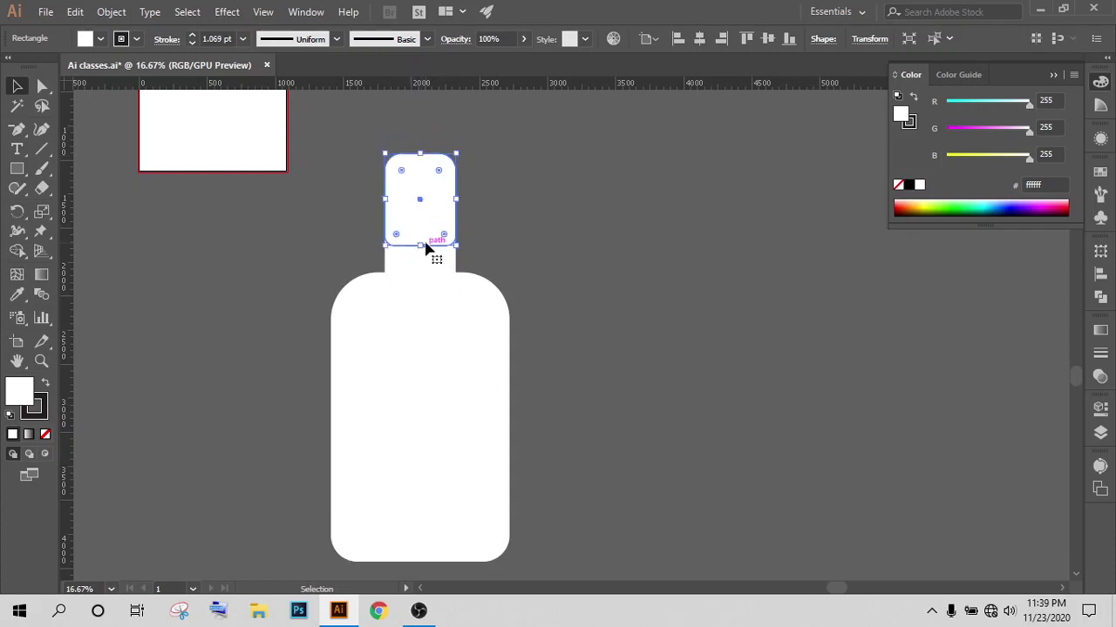
click(494, 234)
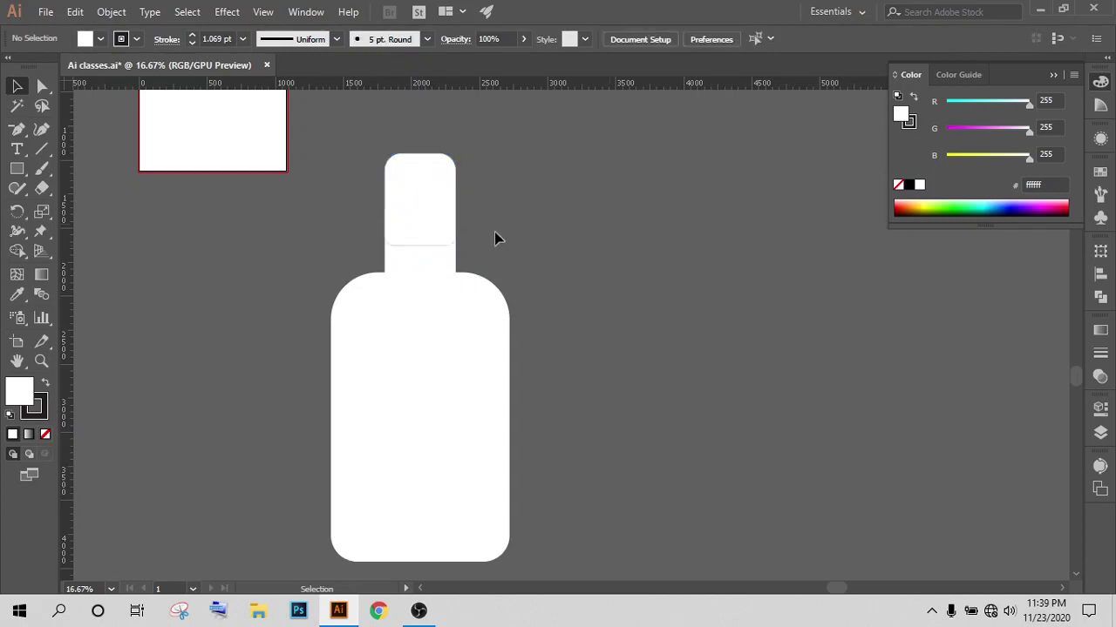
click(427, 200)
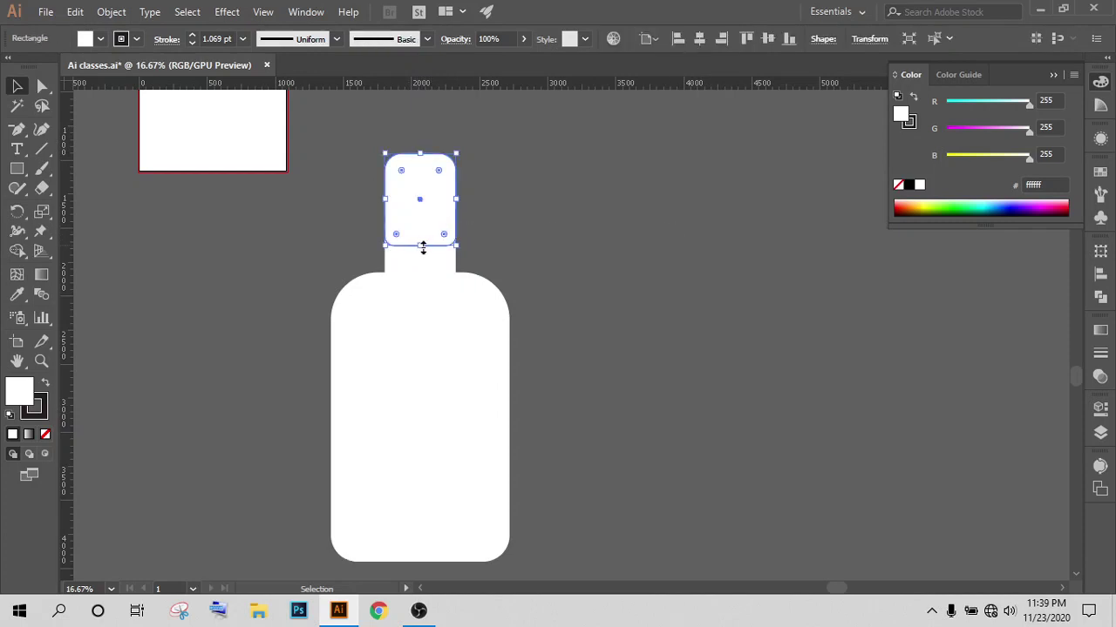
drag(422, 247, 420, 184)
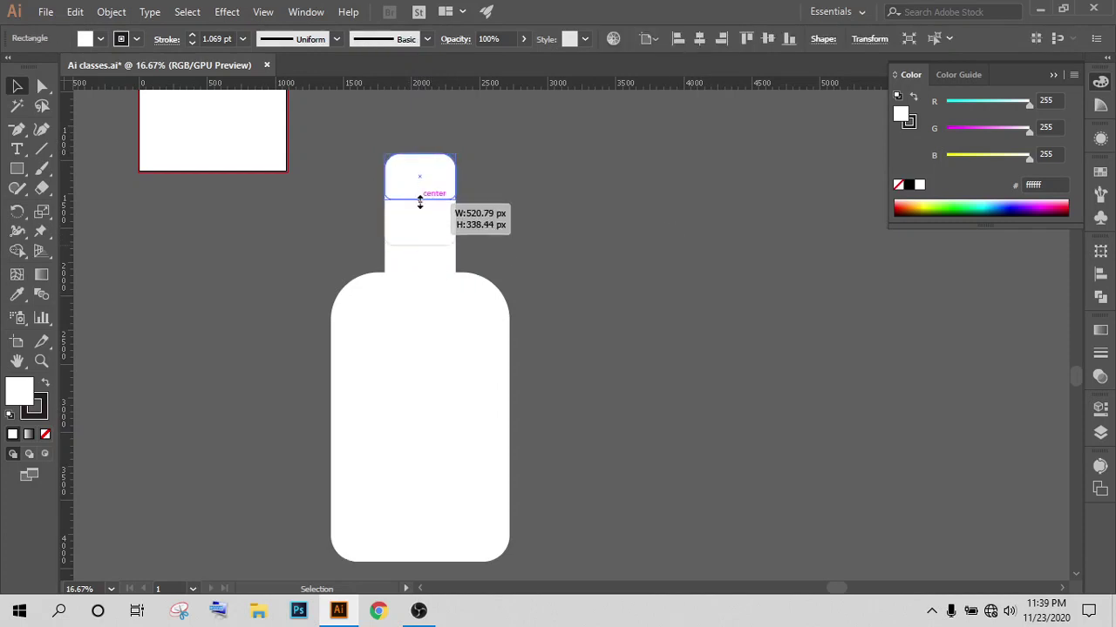
click(584, 178)
scroll(431, 214, up, 3)
scroll(427, 210, up, 1)
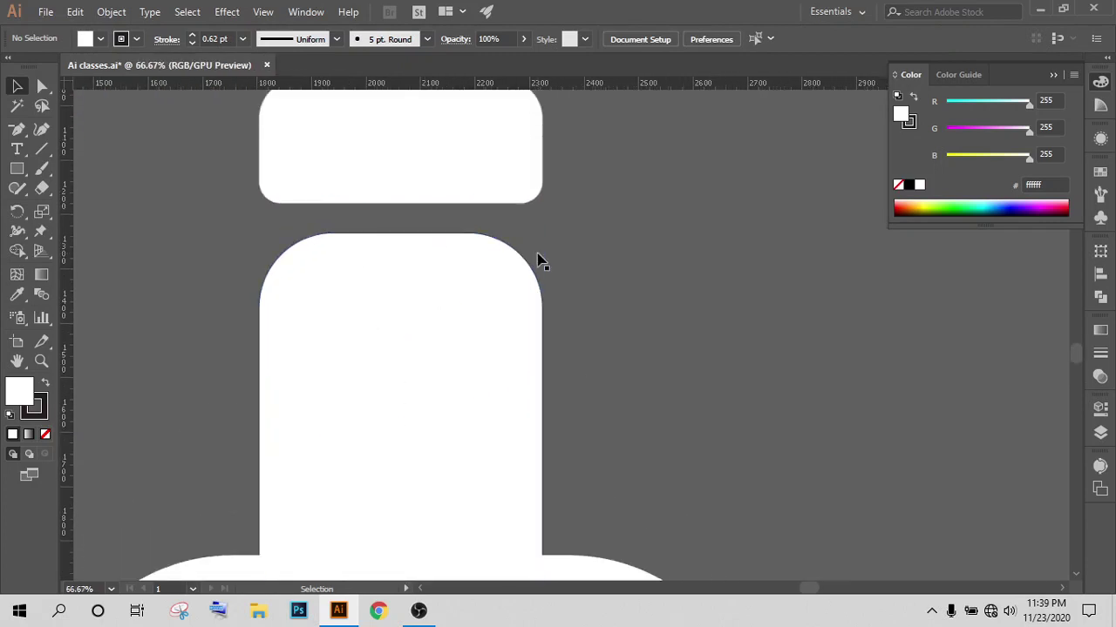
scroll(537, 259, up, 1)
drag(400, 201, 401, 300)
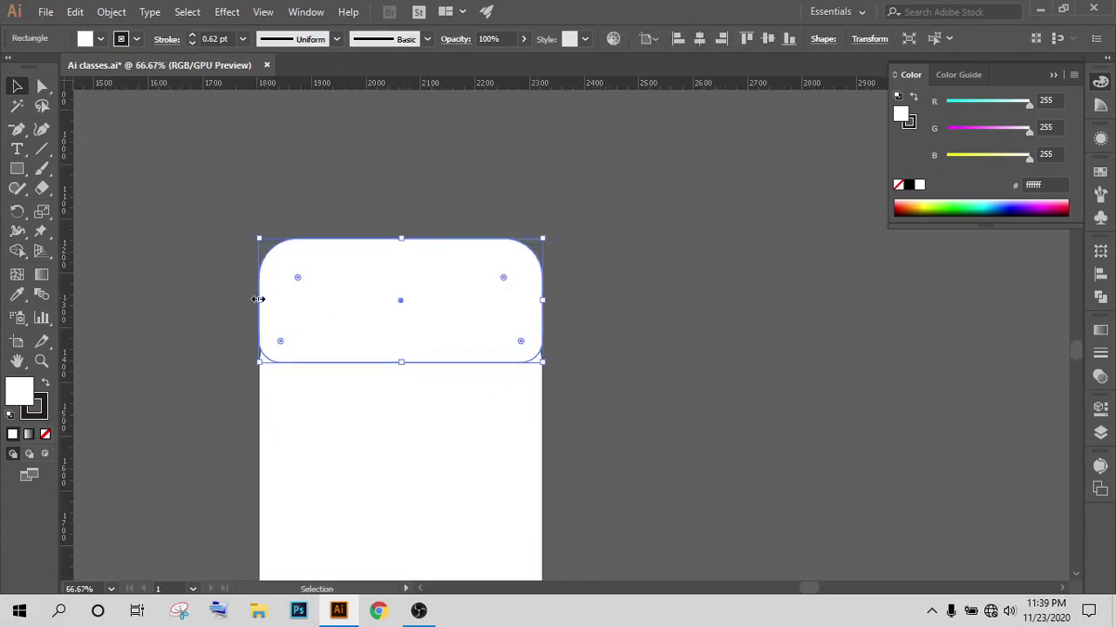
drag(258, 299, 250, 299)
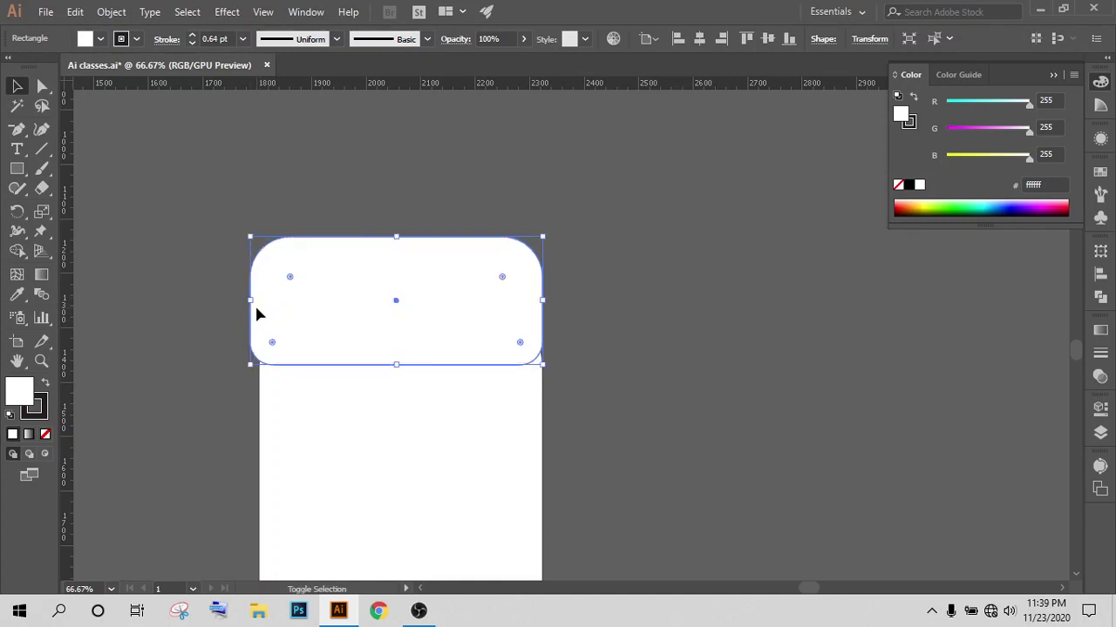
key(ctrl+z)
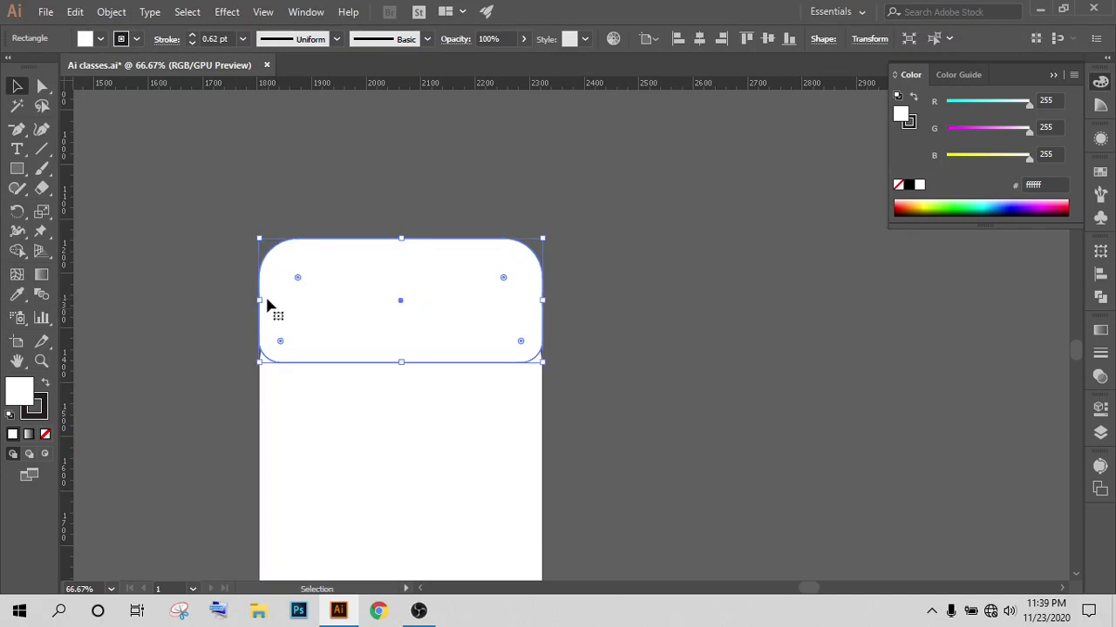
drag(259, 301, 245, 301)
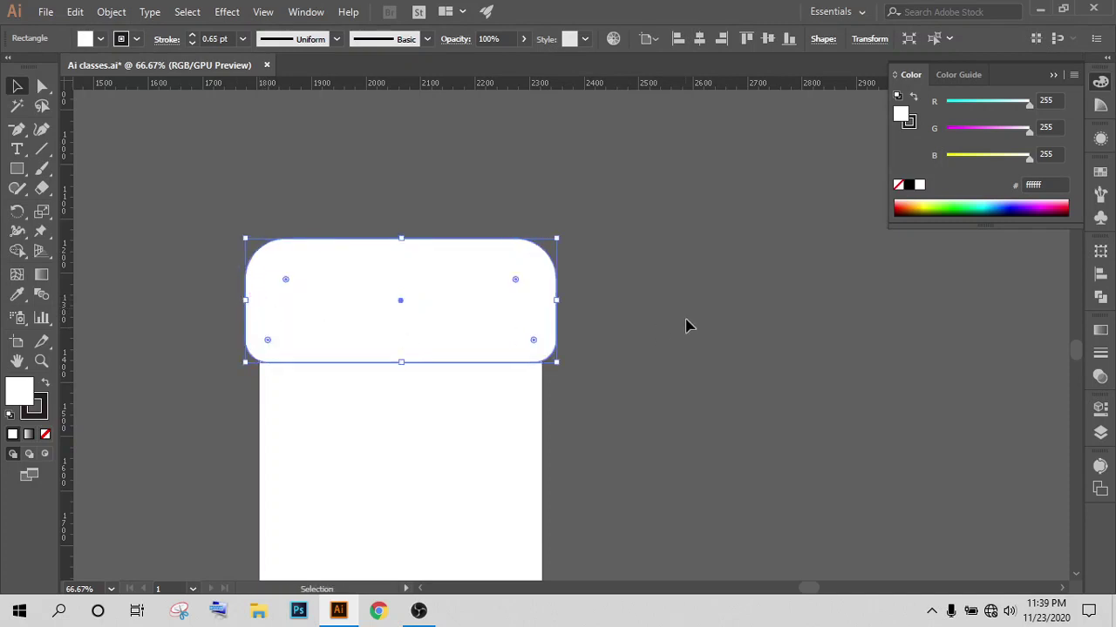
click(580, 331)
key(ctrl+z)
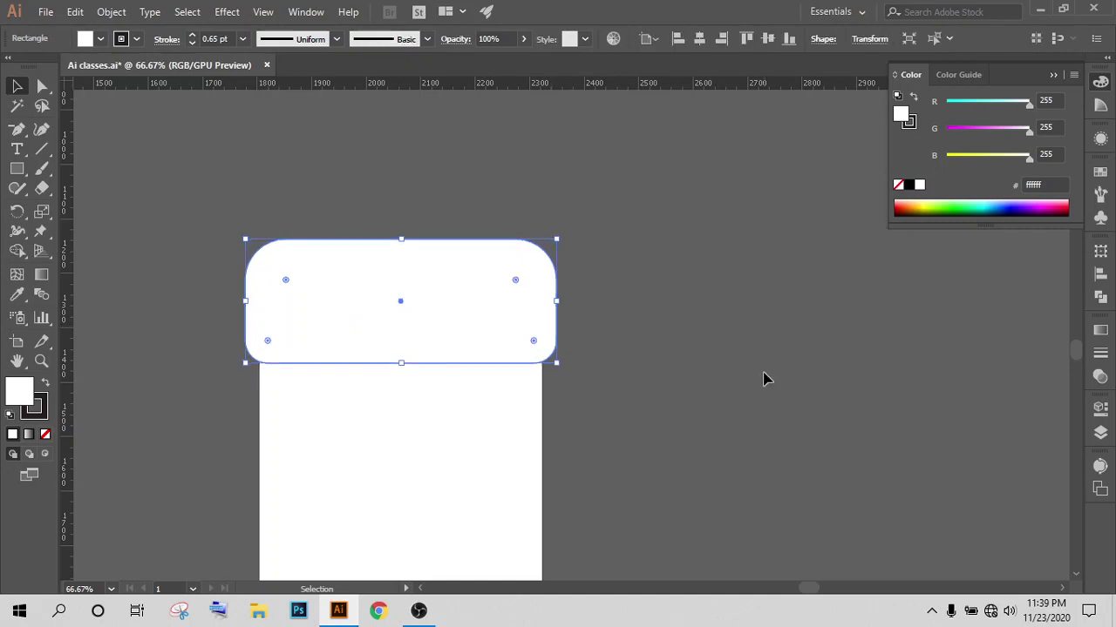
click(763, 379)
scroll(756, 388, down, 2)
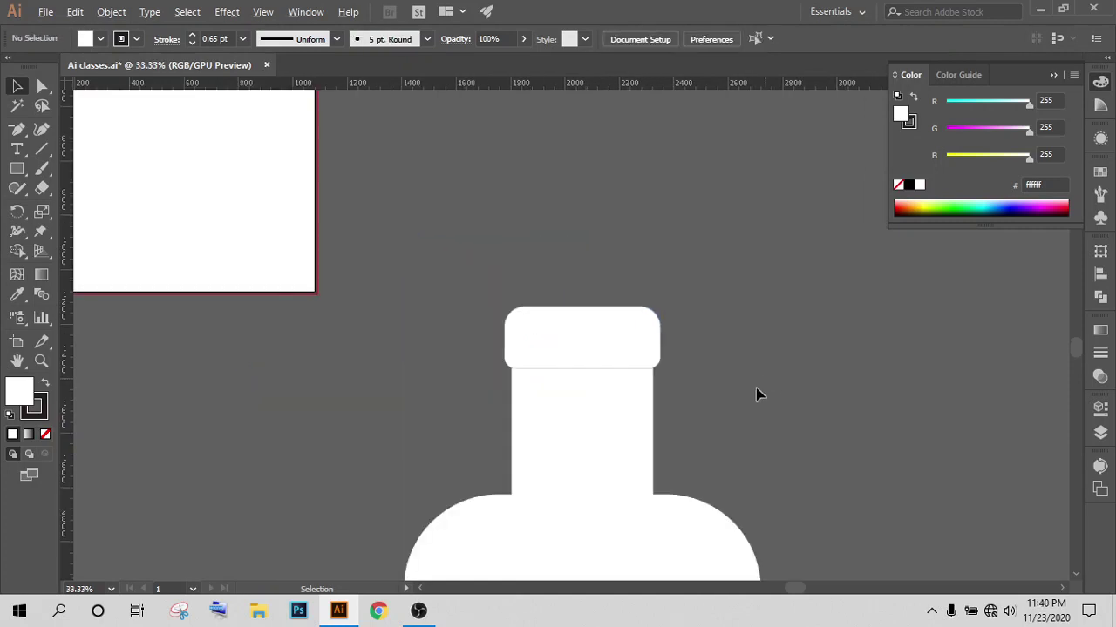
scroll(752, 393, down, 2)
scroll(831, 493, down, 1)
scroll(859, 444, down, 1)
scroll(747, 440, down, 2)
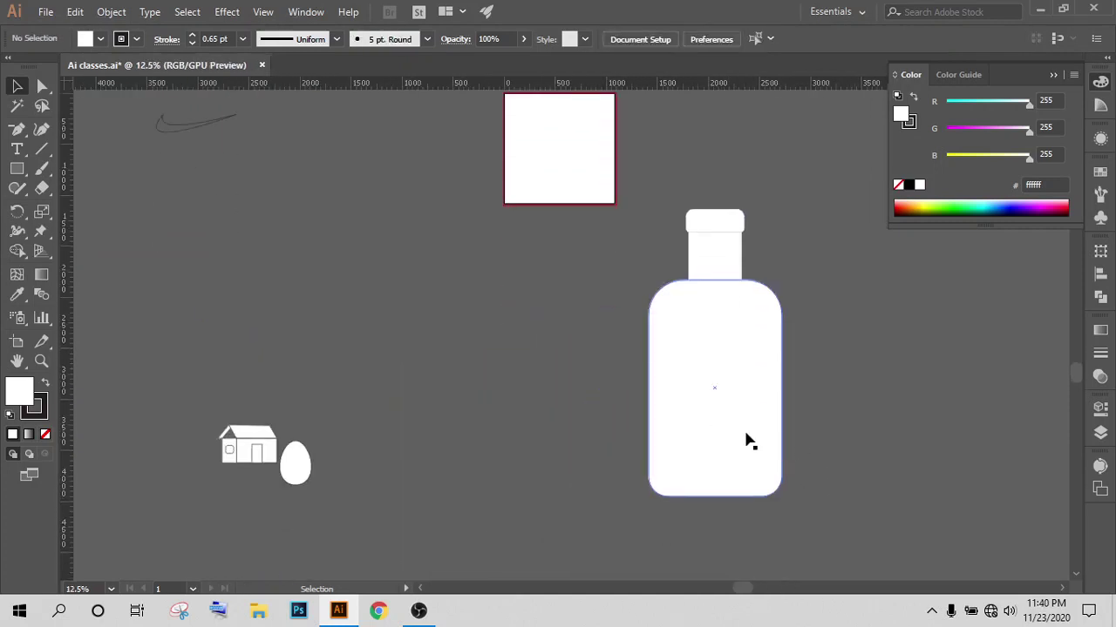
click(710, 393)
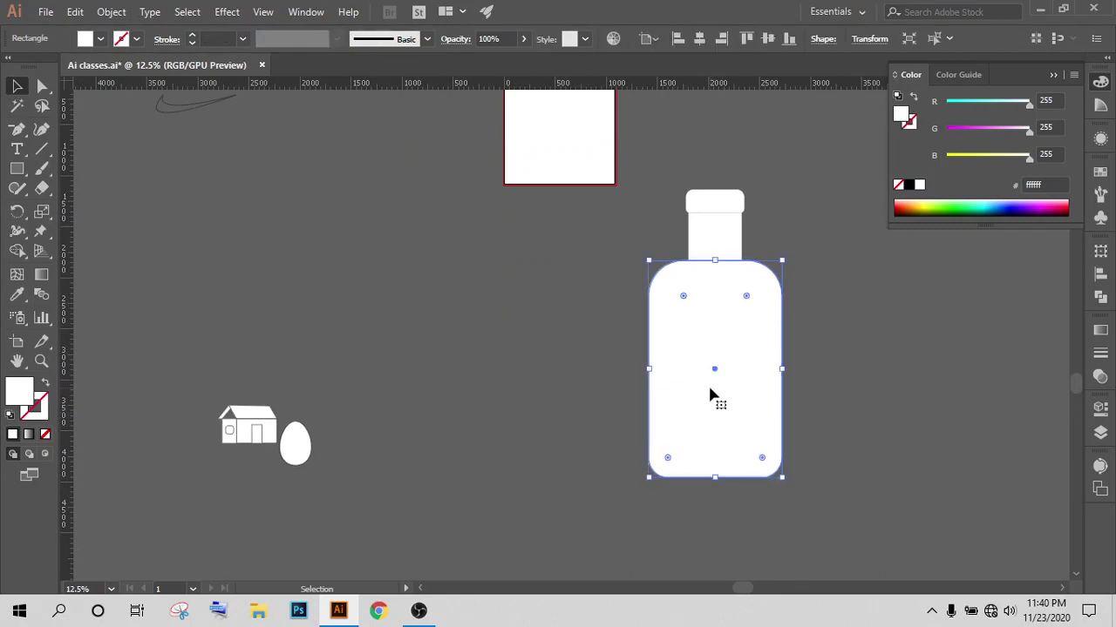
click(569, 363)
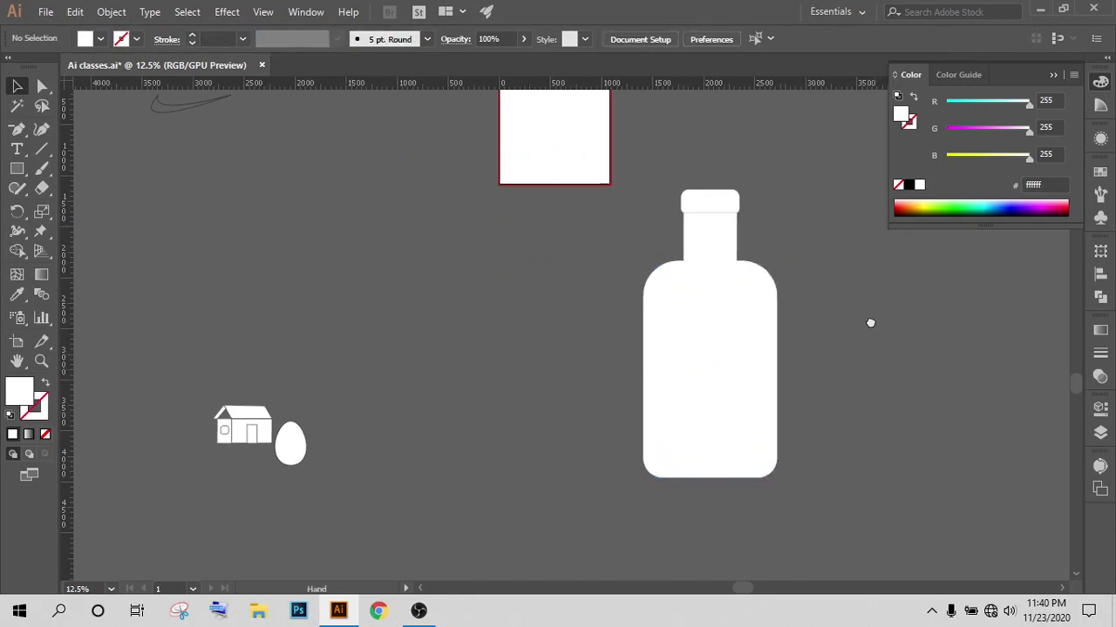
drag(869, 322, 795, 326)
Step: Draw a rectangle across the bottle's middle with a 3 pt stroke
click(17, 169)
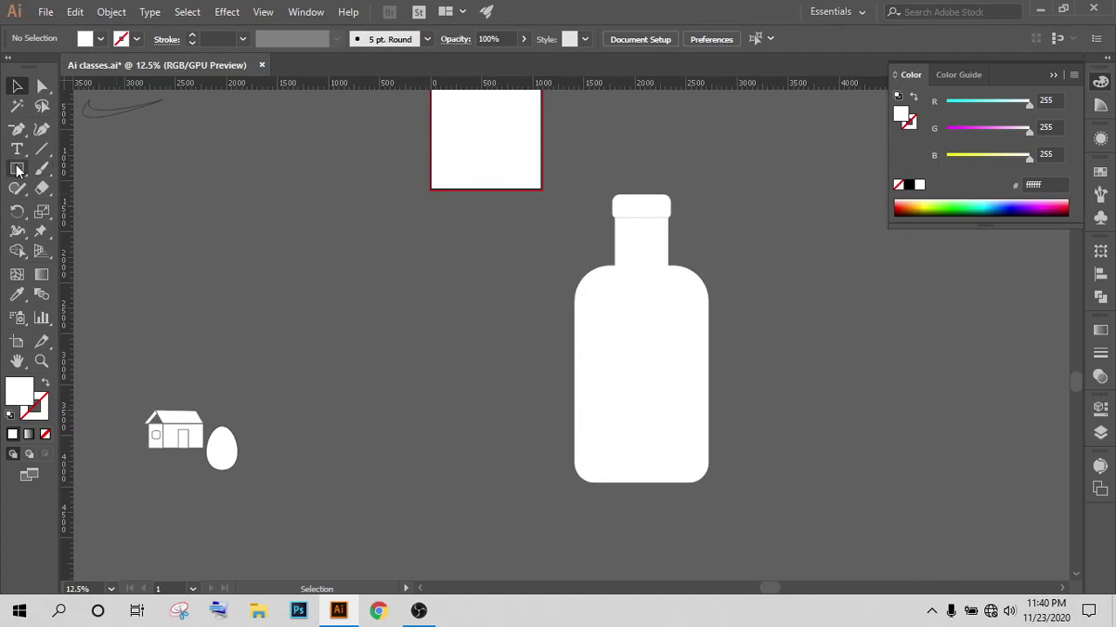
scroll(810, 424, up, 1)
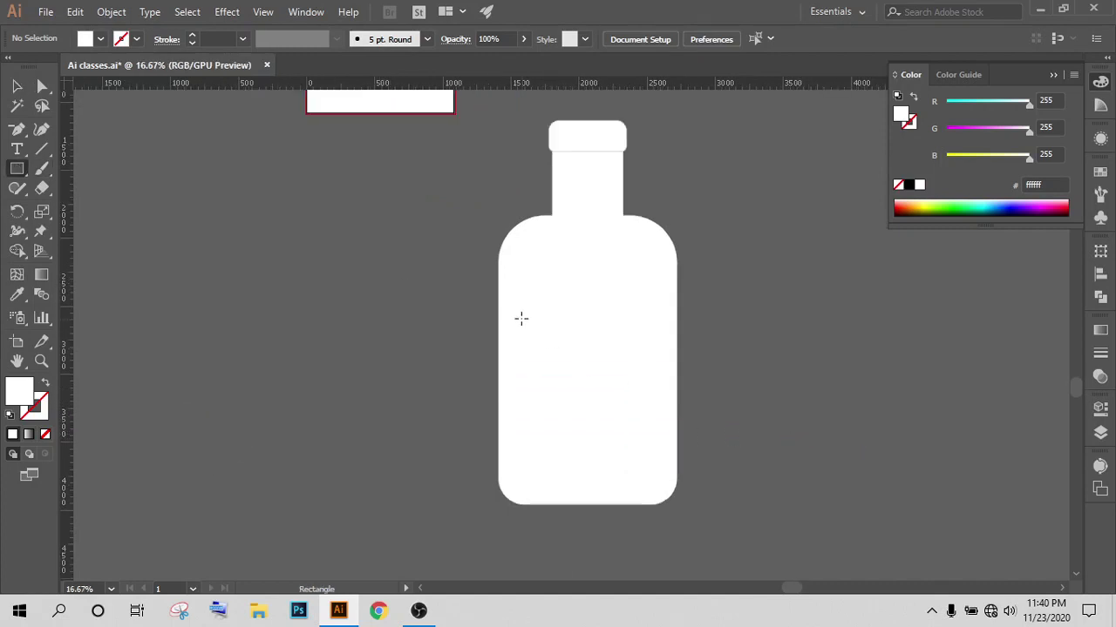
drag(496, 303, 675, 390)
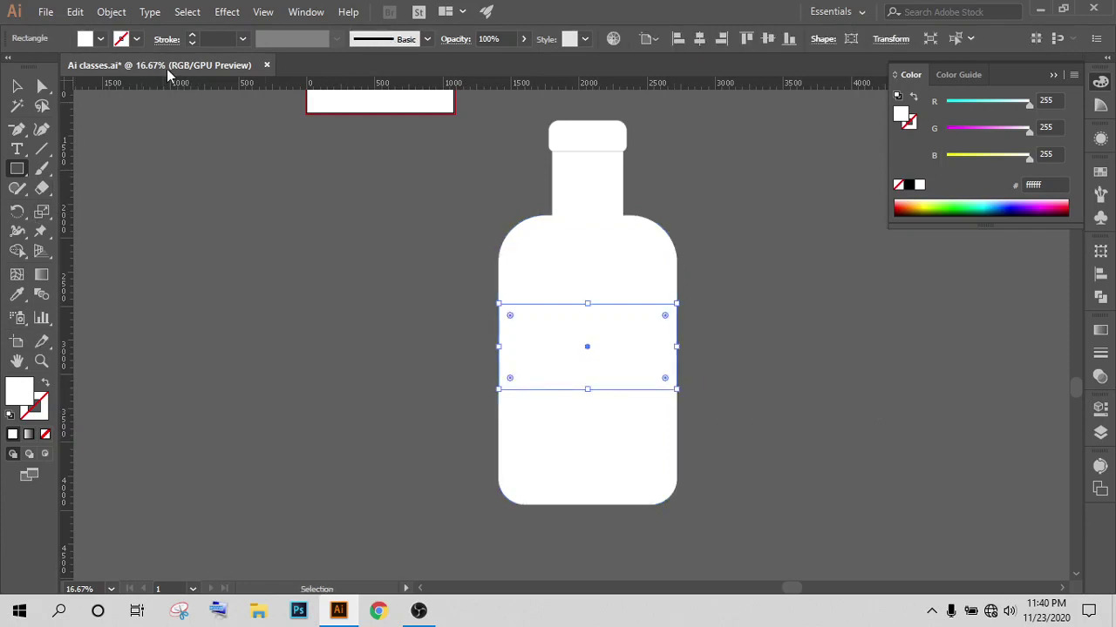
click(222, 39)
text(4)
key(Return)
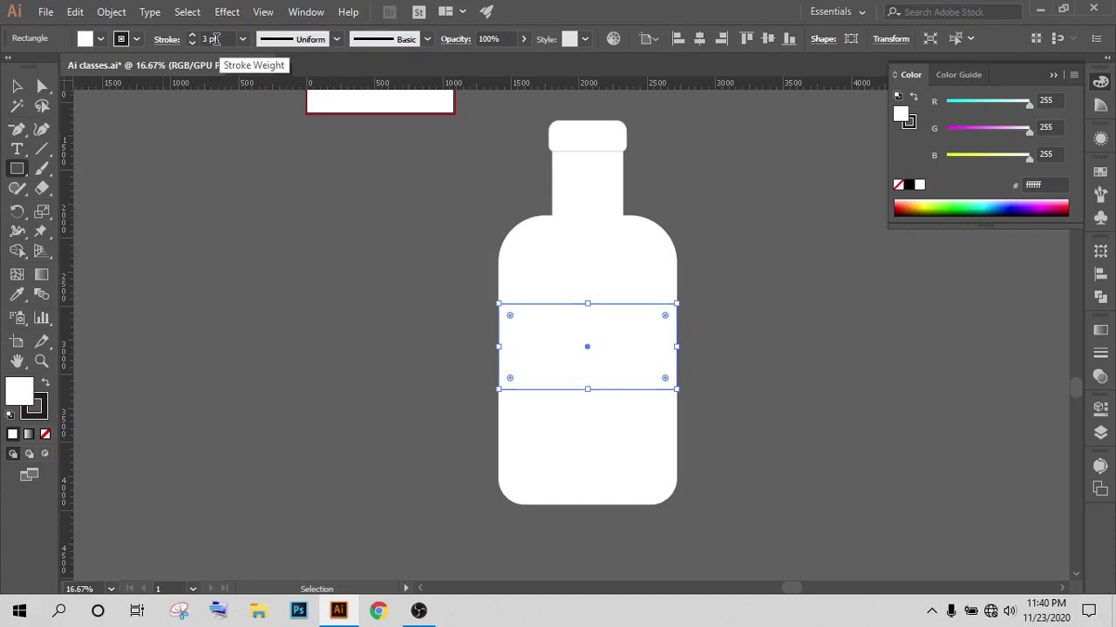
click(192, 43)
Step: Nudge the label band up three steps with the arrow keys
click(16, 86)
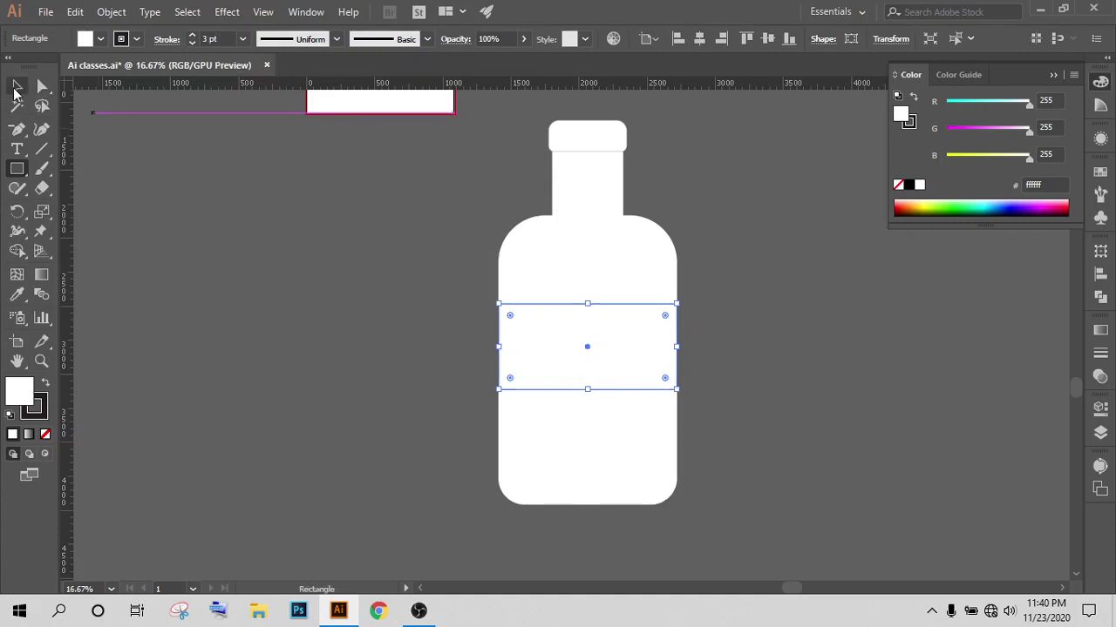
click(312, 530)
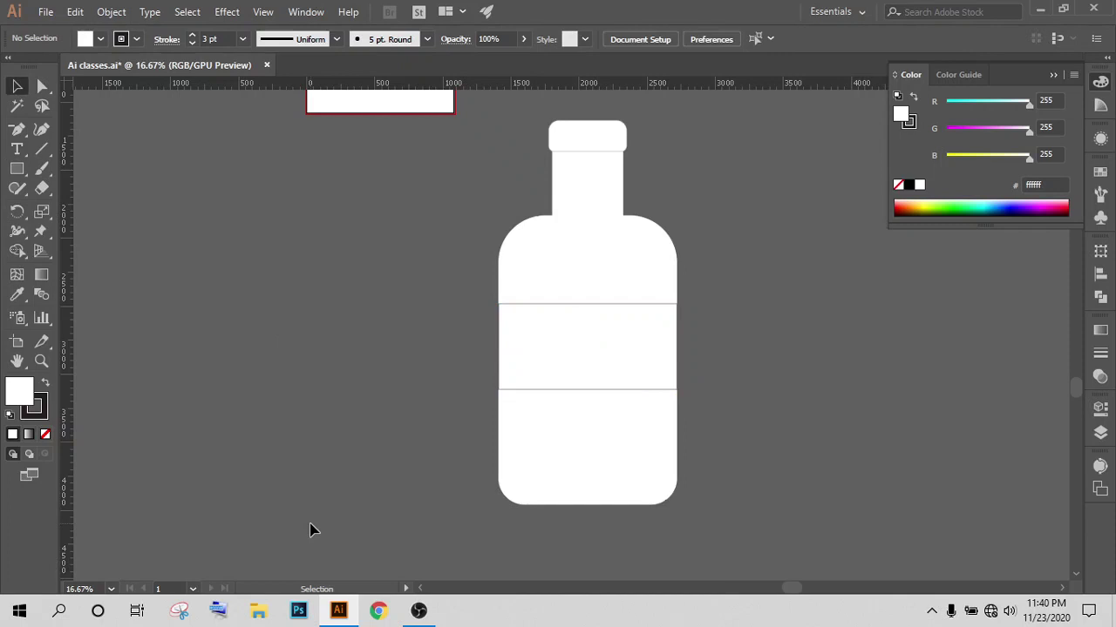
click(629, 356)
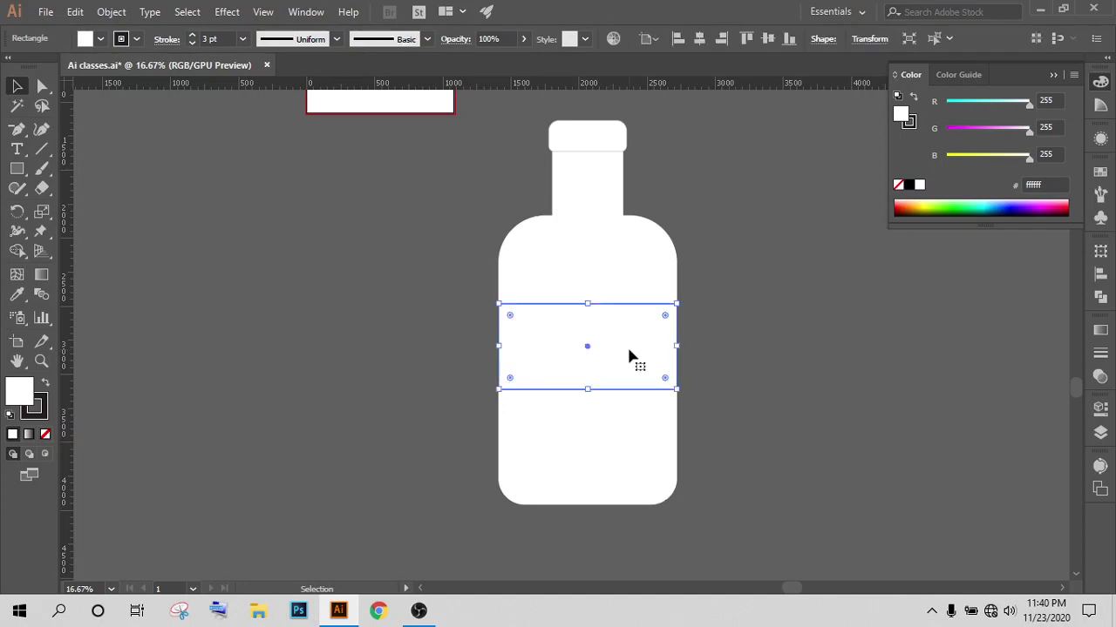
key(Up)
key(Up)
key(Up)
key(Up)
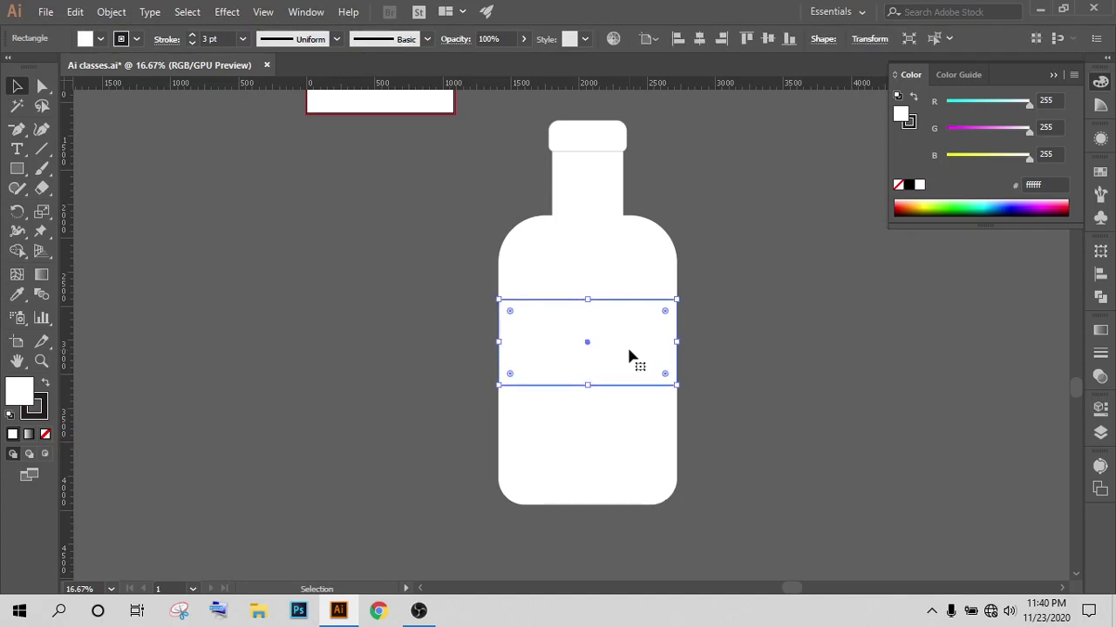
key(Up)
key(Up)
key(Up)
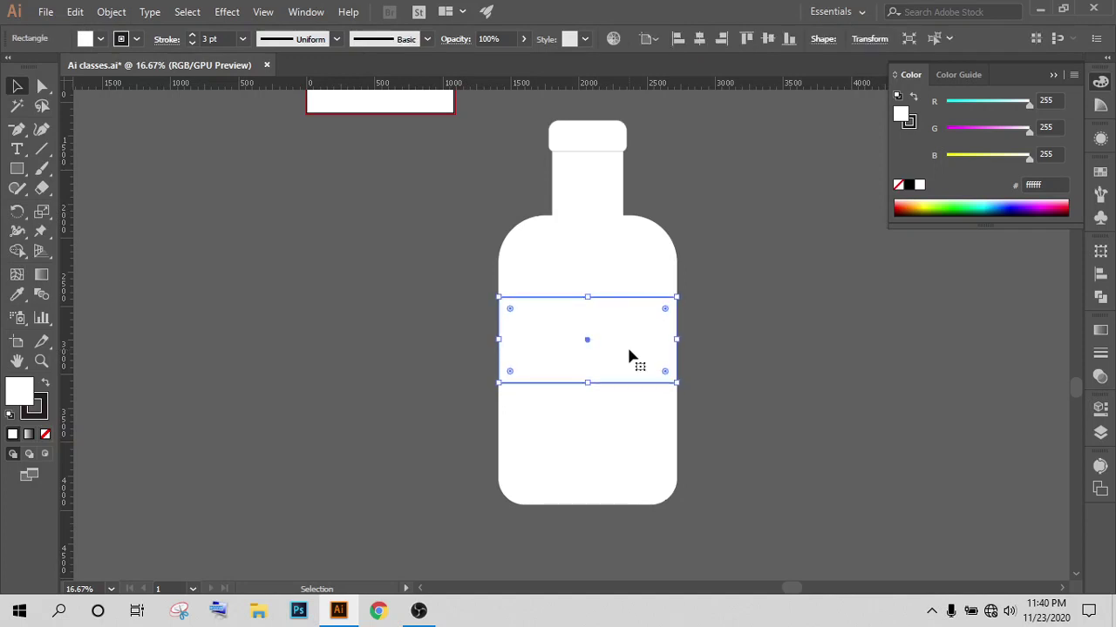
key(Up)
click(816, 324)
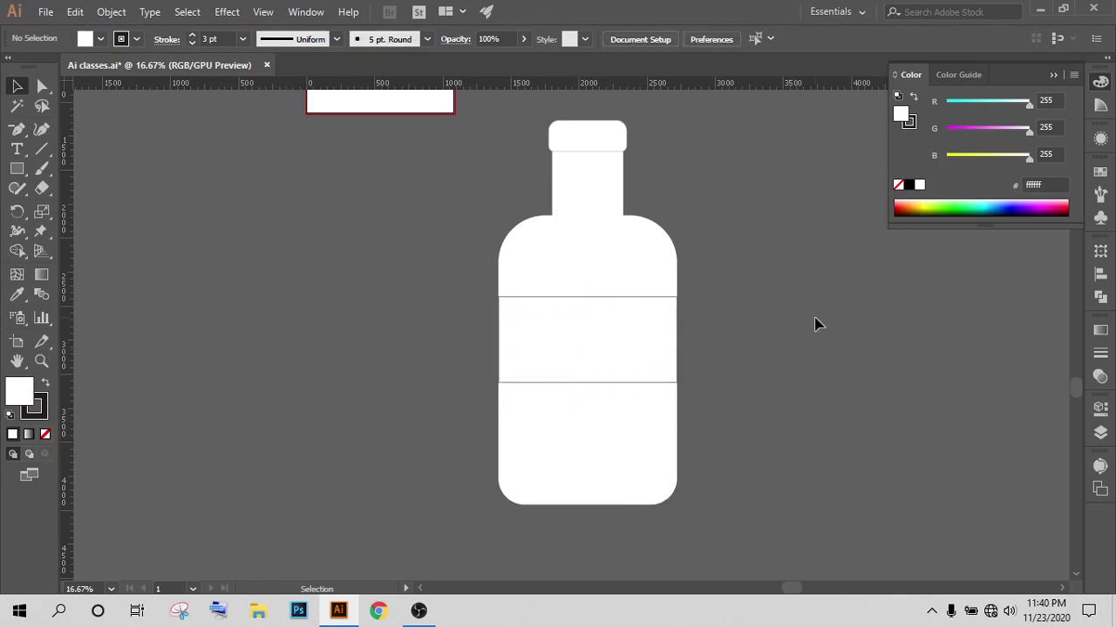
click(528, 444)
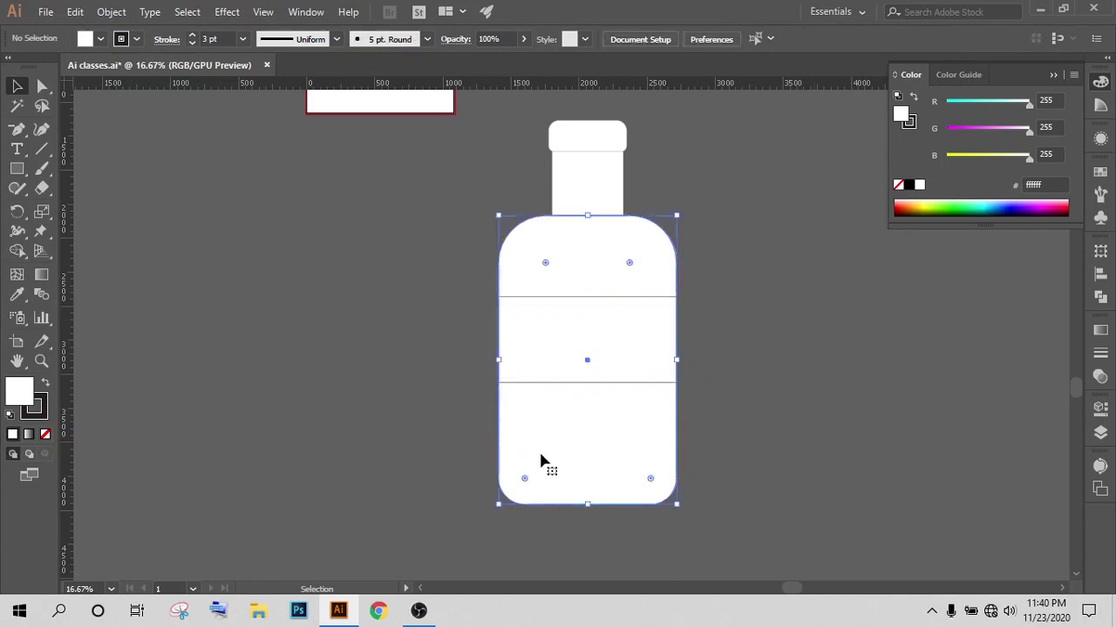
Step: Select the body's bottom anchors and drag a corner widget inward to increase their radius
click(42, 85)
scroll(434, 355, down, 3)
drag(453, 385, 774, 483)
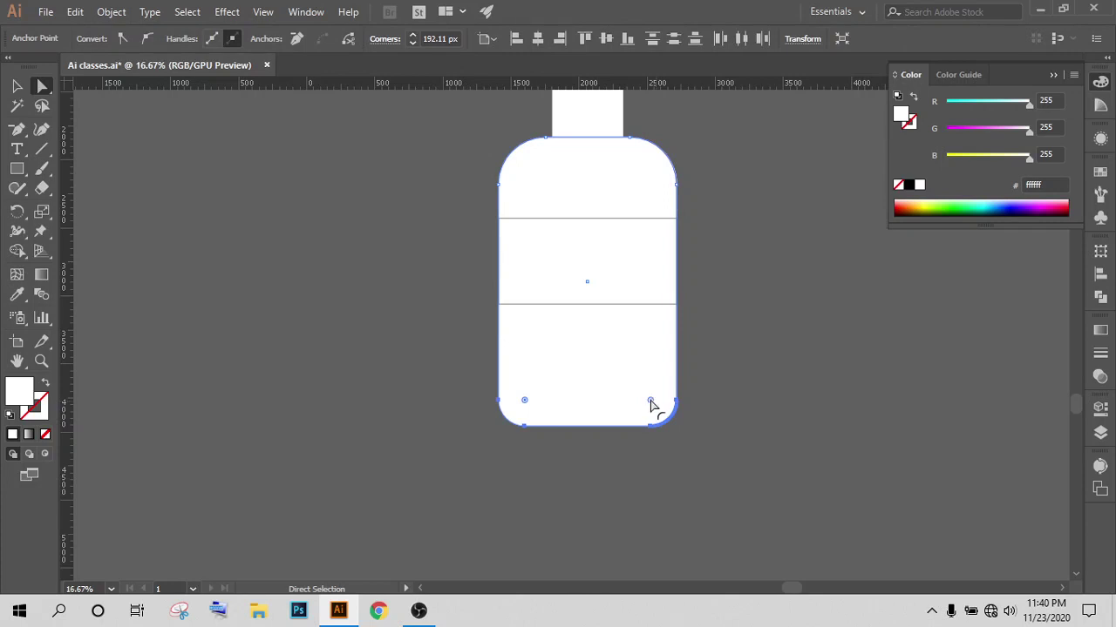
drag(650, 402, 643, 400)
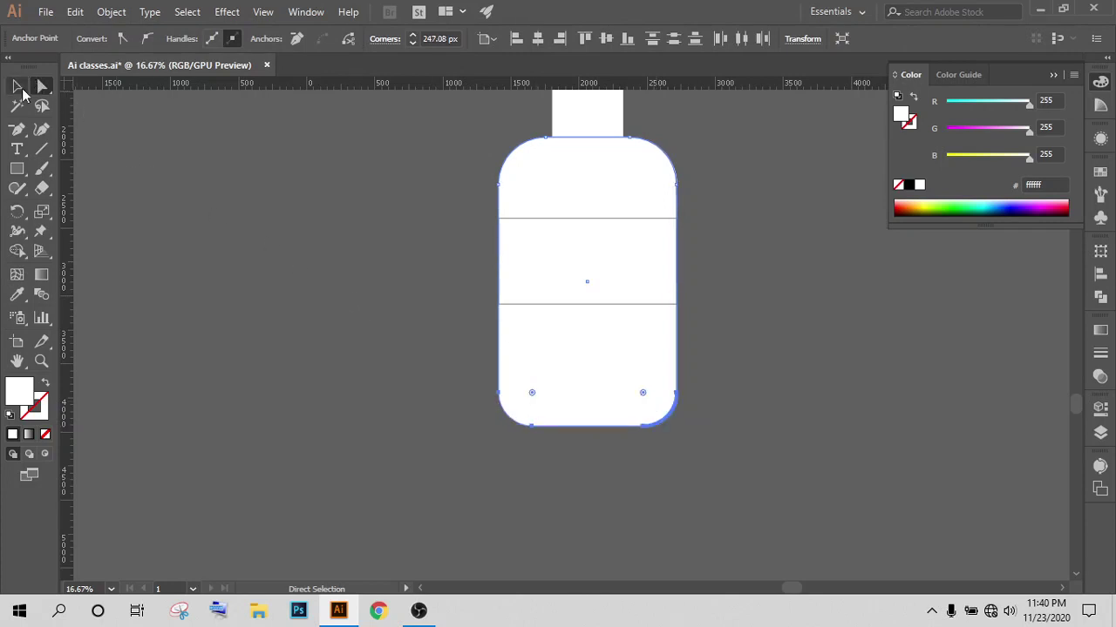
click(16, 85)
click(884, 532)
scroll(887, 535, up, 2)
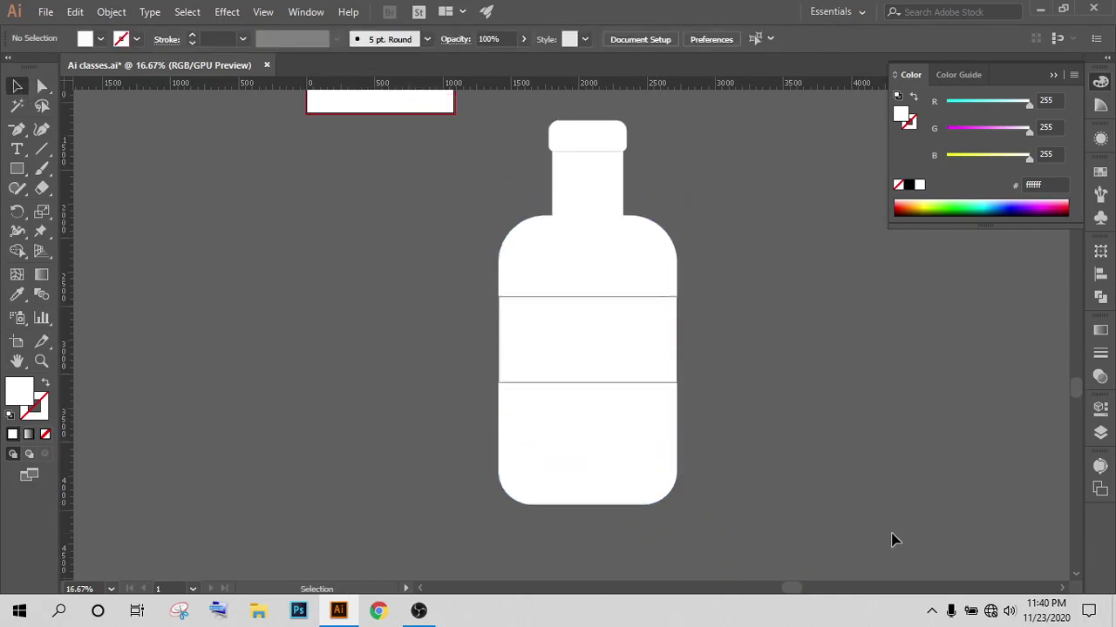
scroll(891, 540, up, 3)
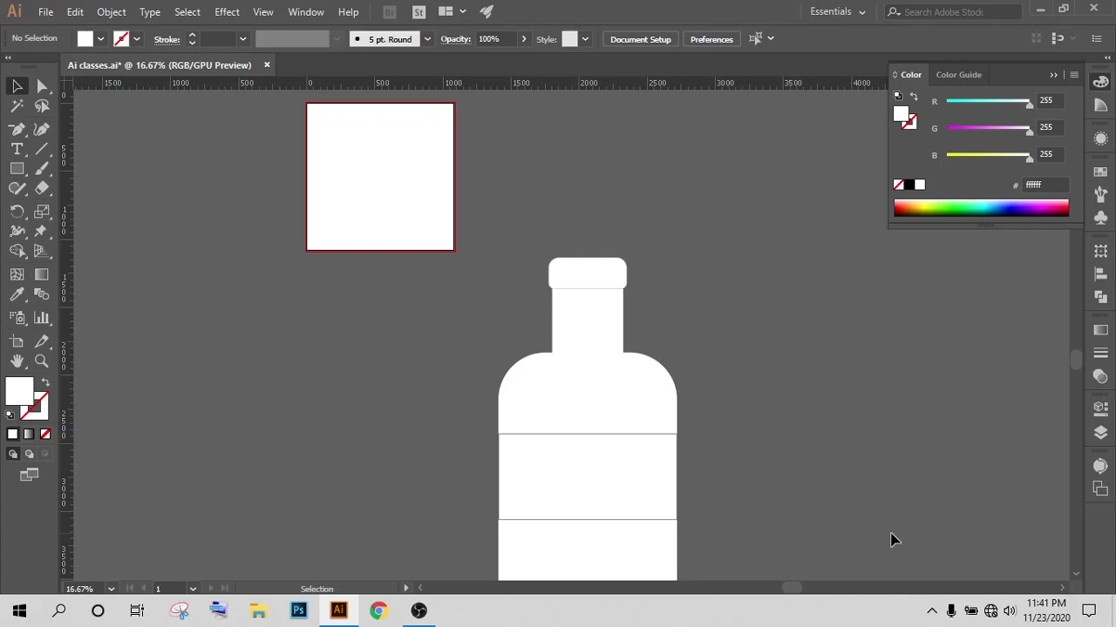
scroll(867, 507, down, 1)
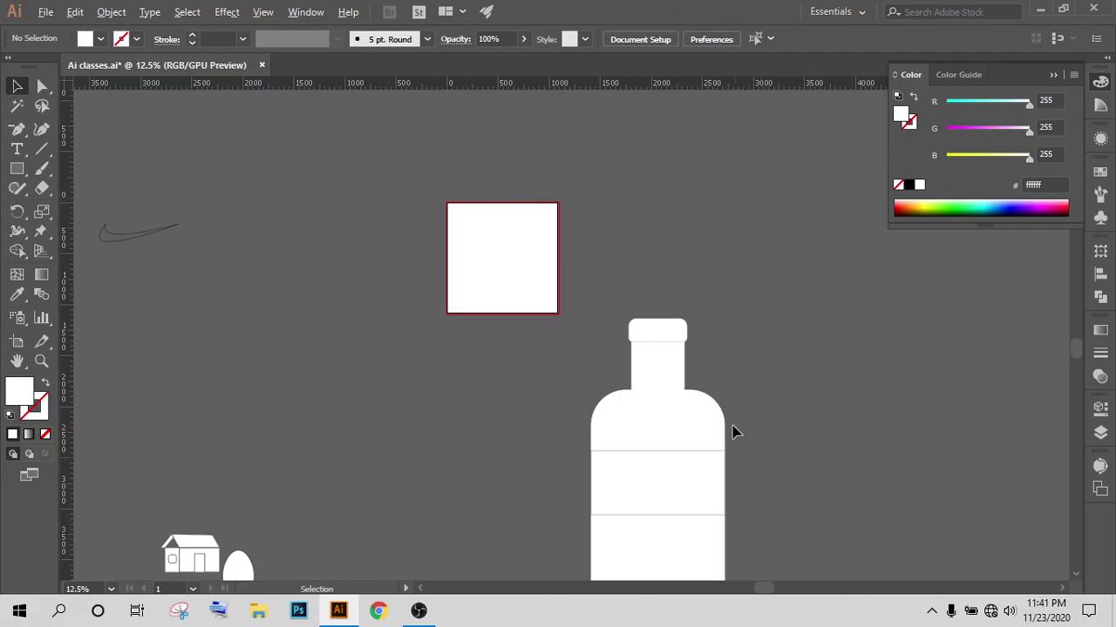
scroll(668, 438, down, 2)
Step: Move the swoosh stroke lower on the canvas and undo the accidental laptop and monitor moves
drag(601, 366, 692, 539)
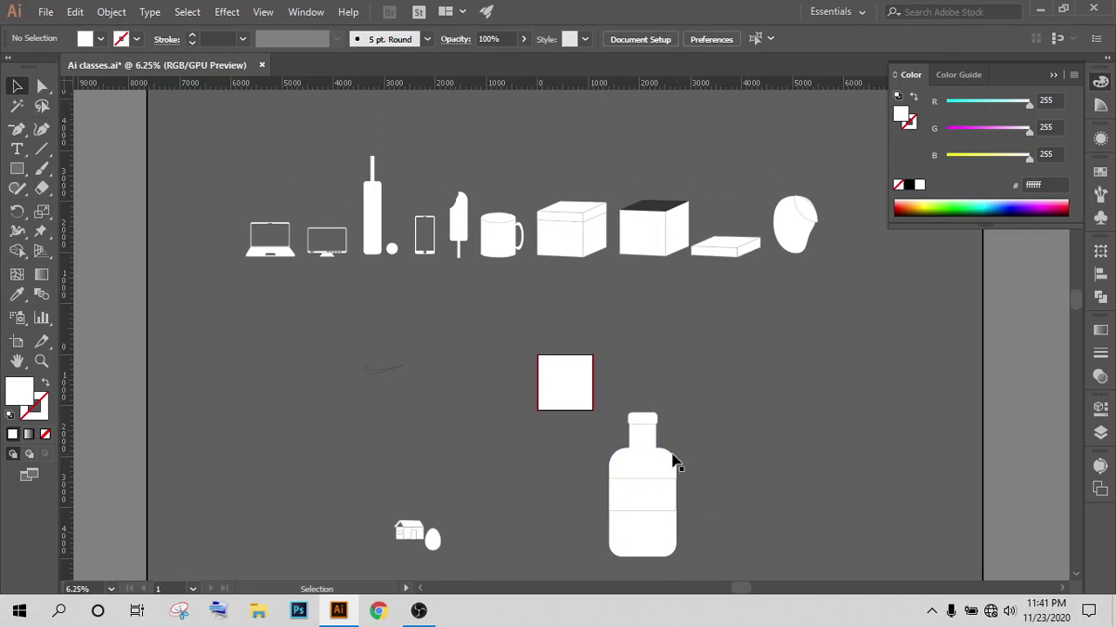
click(255, 197)
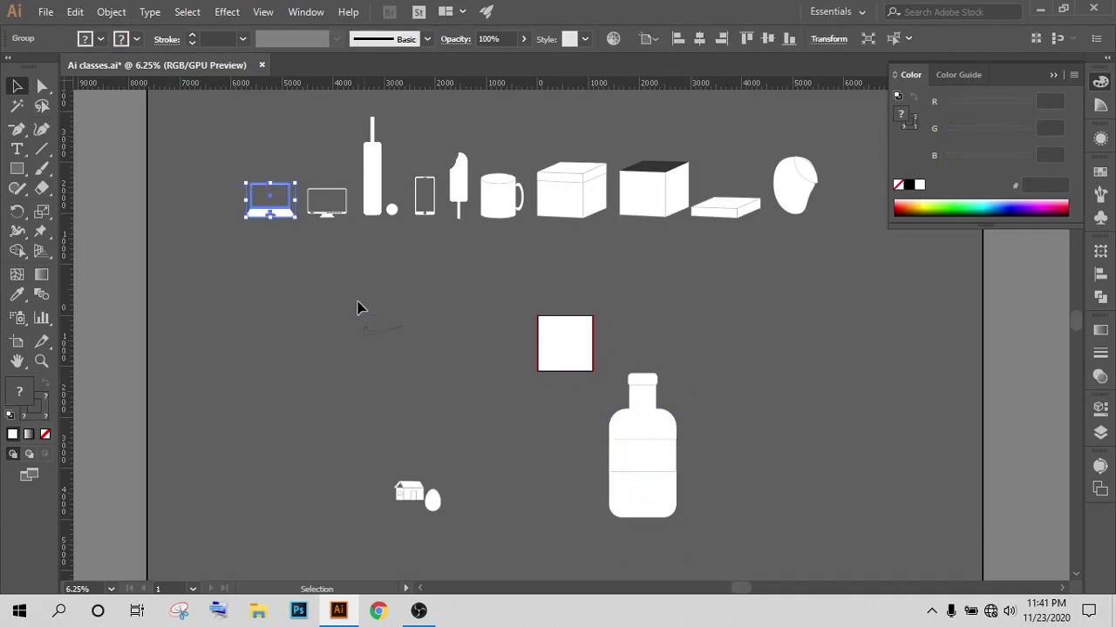
drag(361, 306, 413, 386)
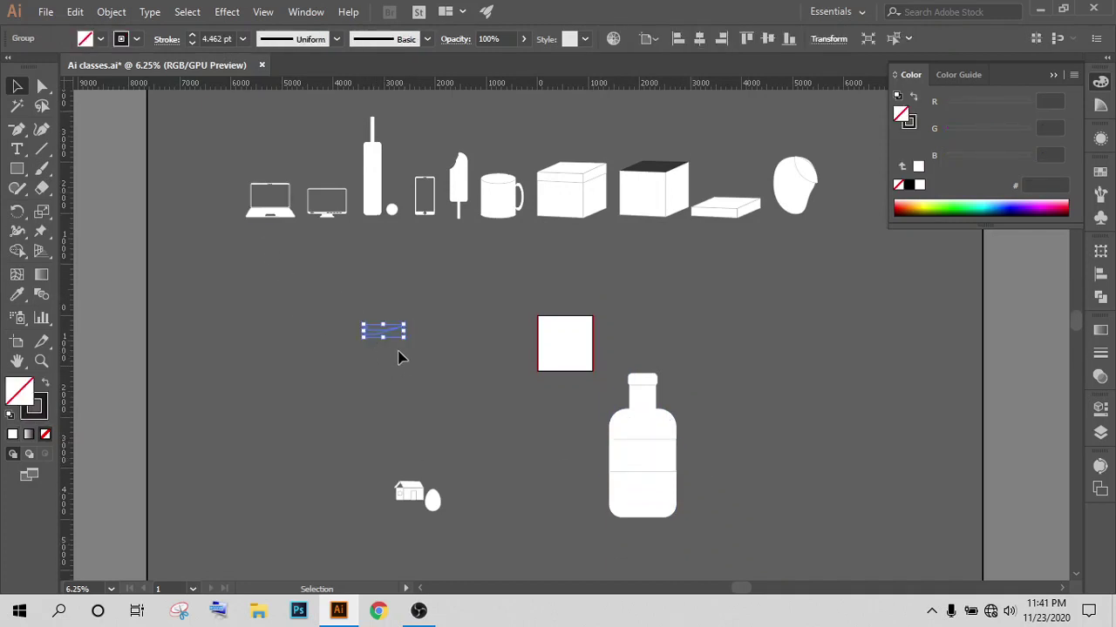
scroll(398, 356, up, 3)
drag(349, 310, 244, 584)
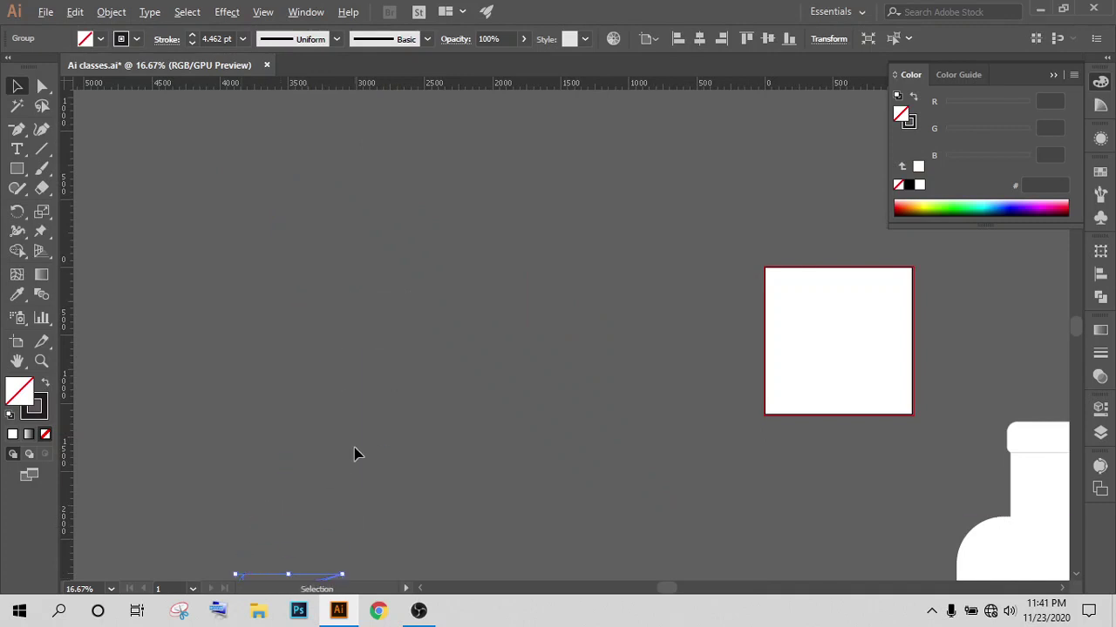
scroll(357, 453, down, 3)
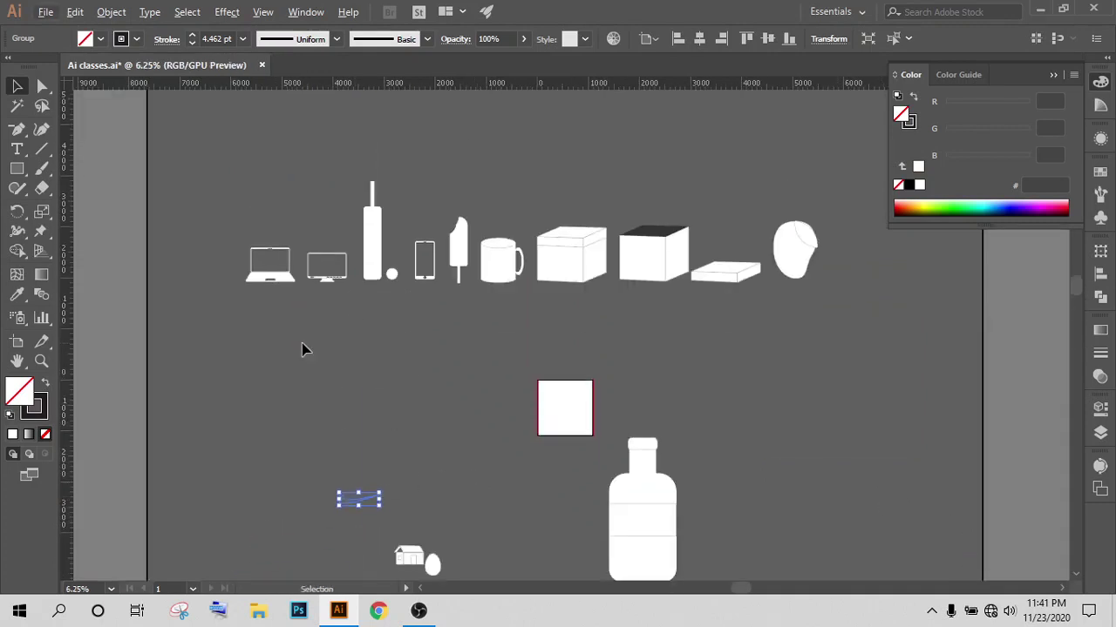
mouse_move(261, 274)
mouse_down()
mouse_move(356, 368)
mouse_move(325, 370)
mouse_up()
drag(336, 273, 338, 408)
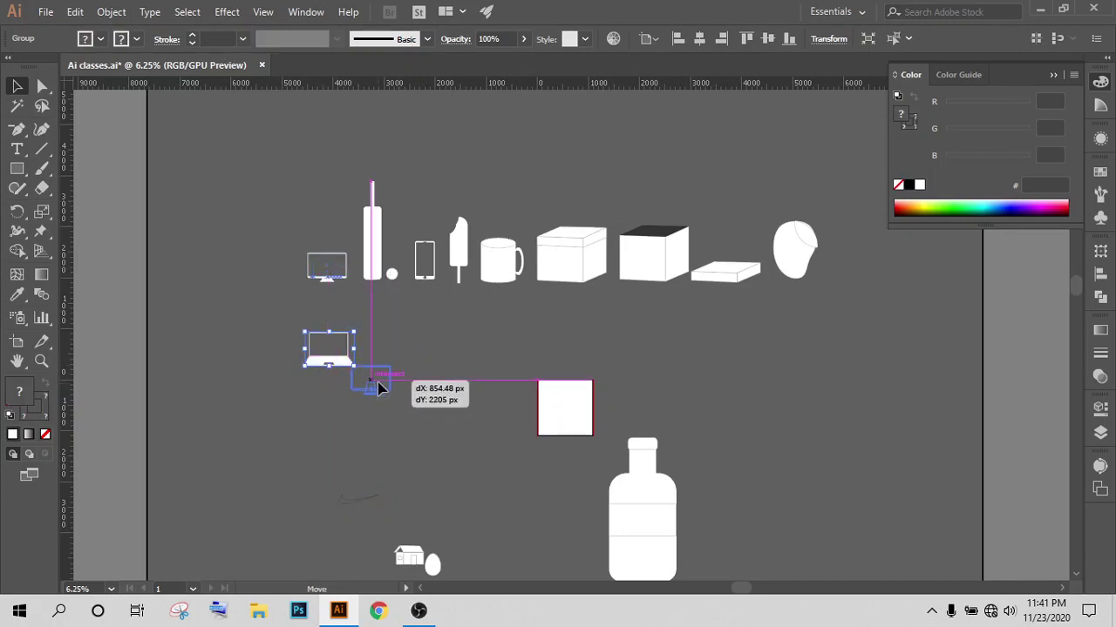
drag(338, 409, 394, 363)
key(ctrl+z)
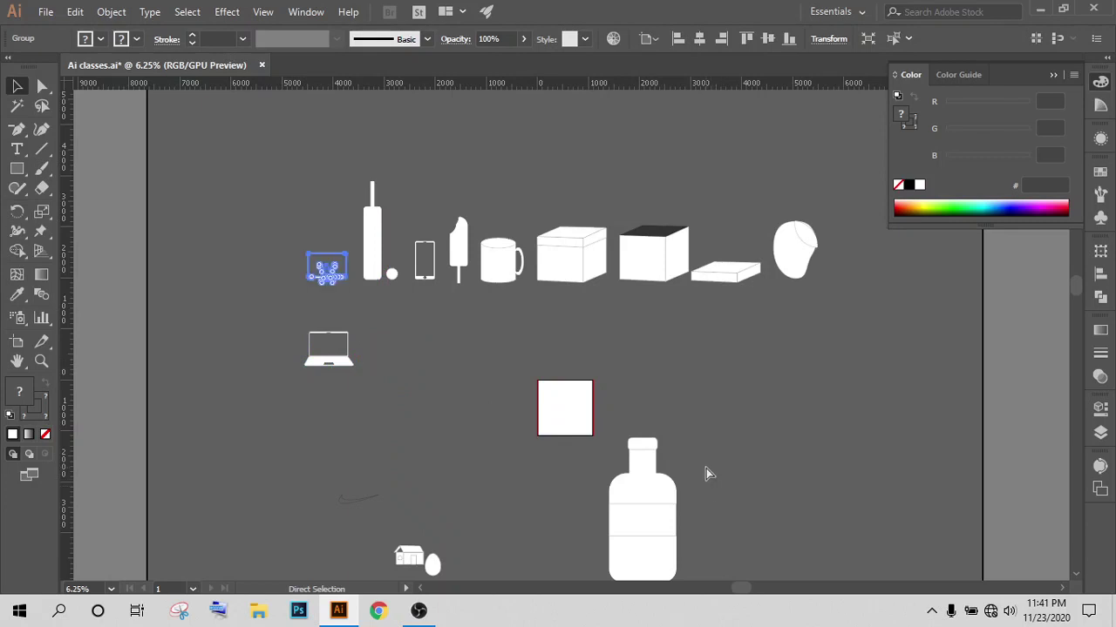
key(ctrl+z)
Step: Drag the bottle to the end of the icon row after the blob head and scale it slightly
drag(650, 499, 867, 236)
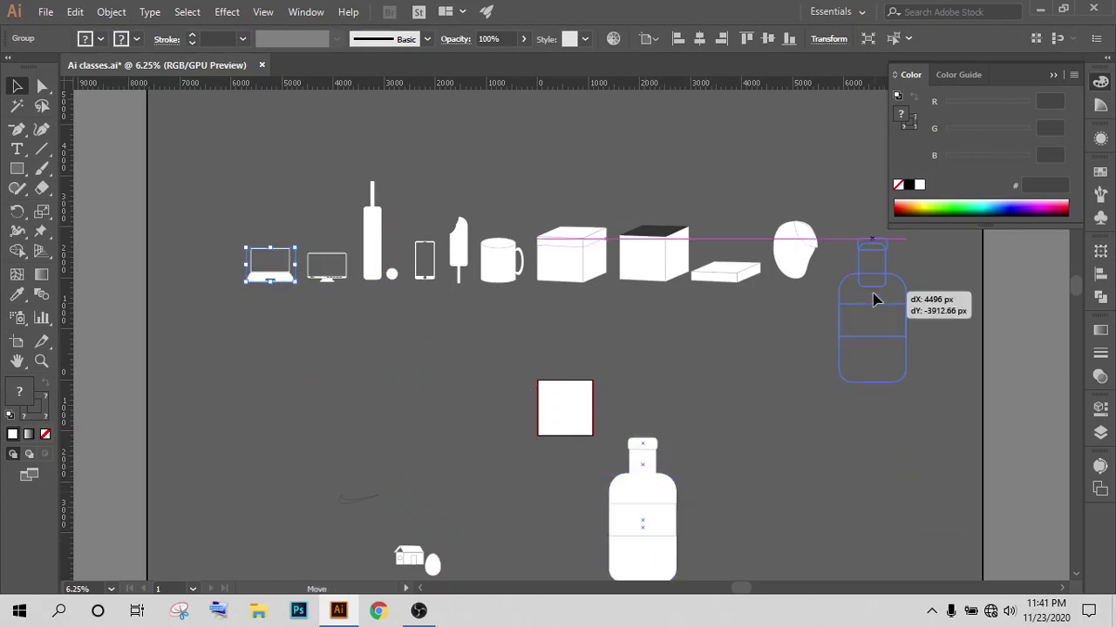
mouse_move(876, 359)
mouse_down()
mouse_move(745, 403)
mouse_move(750, 322)
mouse_up()
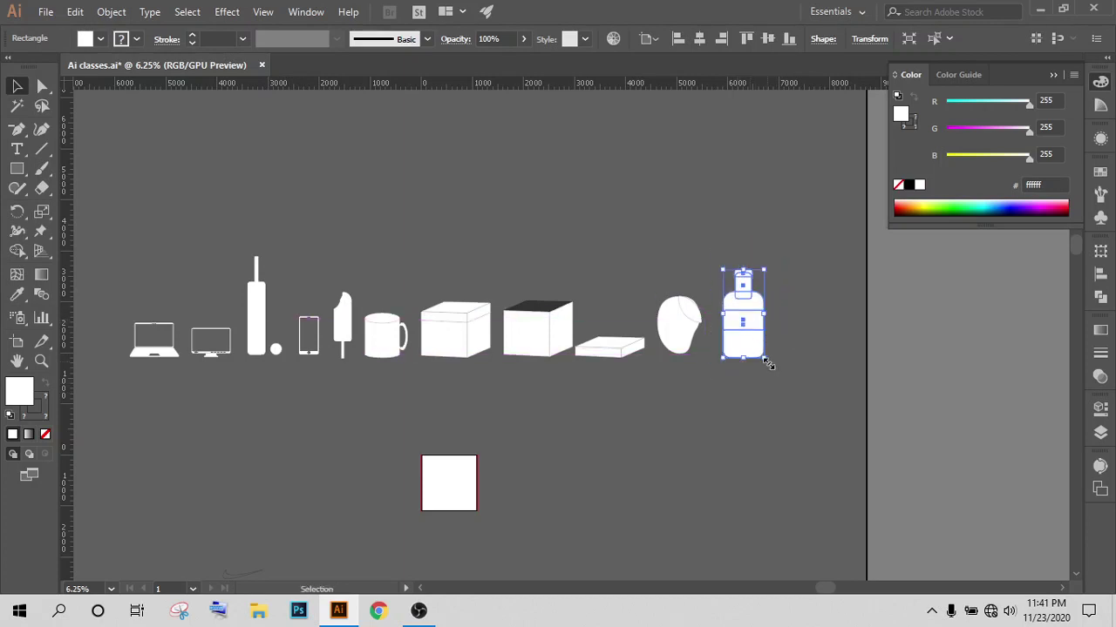
drag(767, 364, 768, 366)
click(713, 465)
scroll(713, 465, left, 3)
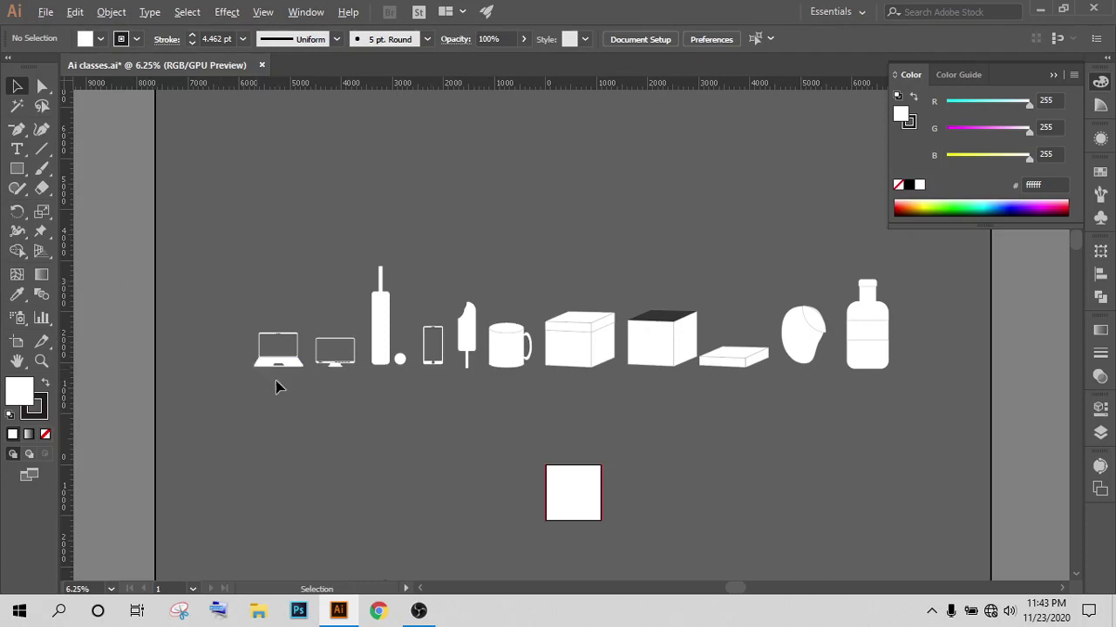
Step: Select the tall bar and the small ball and group them with Ctrl+G
scroll(187, 337, up, 2)
scroll(172, 317, up, 2)
scroll(171, 316, up, 2)
scroll(193, 324, up, 1)
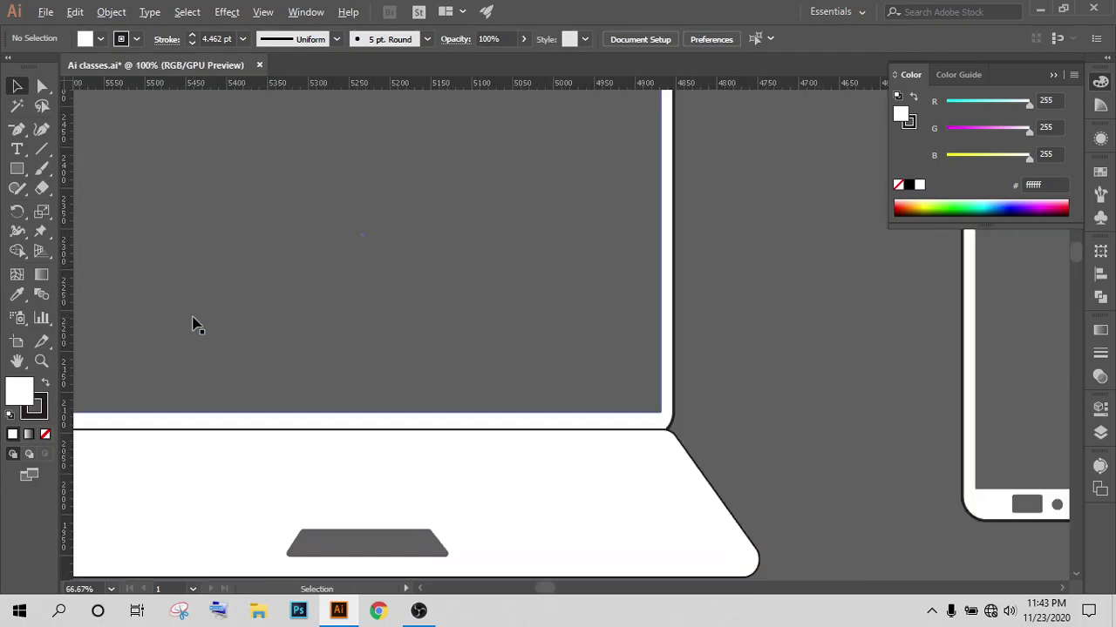
scroll(194, 324, down, 2)
mouse_move(247, 232)
mouse_down()
mouse_move(491, 265)
mouse_move(283, 265)
mouse_up()
mouse_move(820, 321)
mouse_down()
mouse_move(675, 336)
mouse_move(250, 324)
mouse_up()
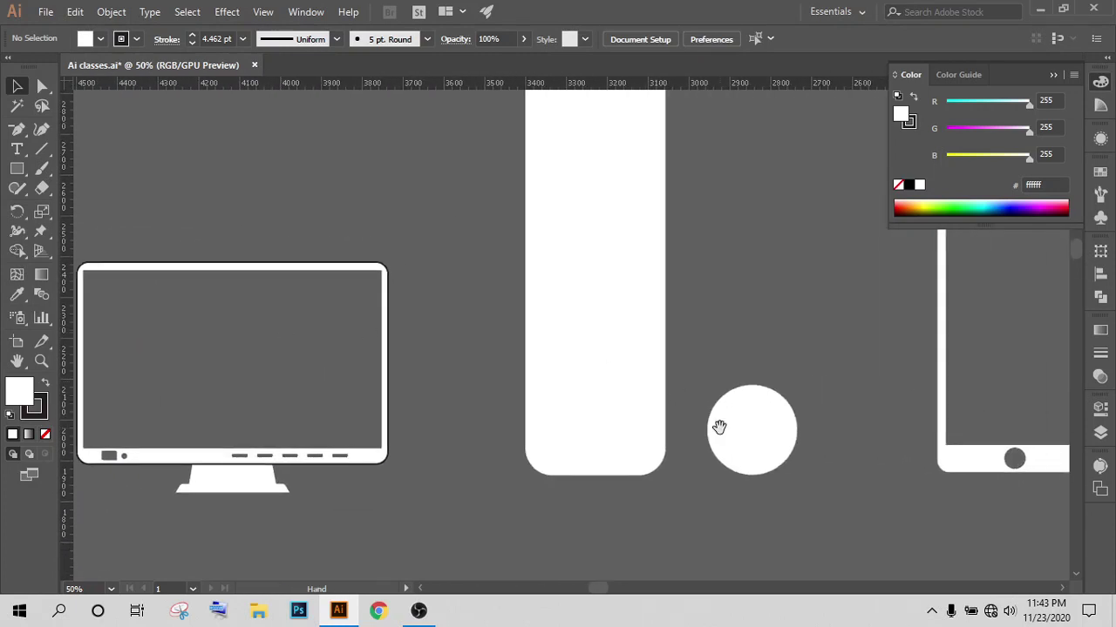
scroll(719, 431, up, 2)
click(662, 455)
scroll(668, 457, down, 1)
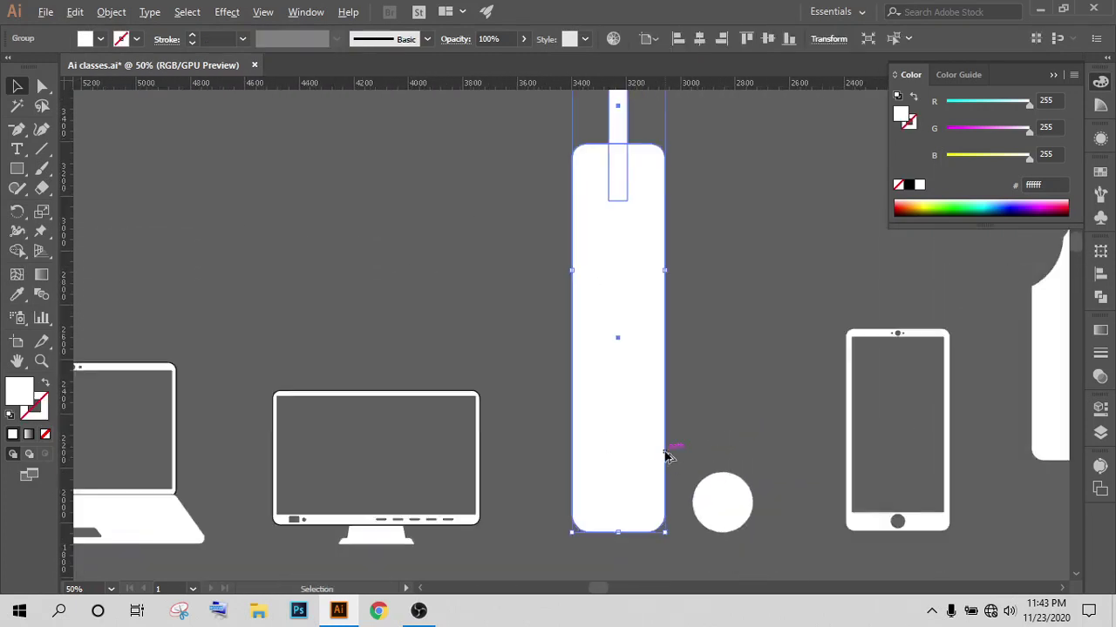
scroll(667, 456, down, 2)
shift+click(709, 491)
key(a)
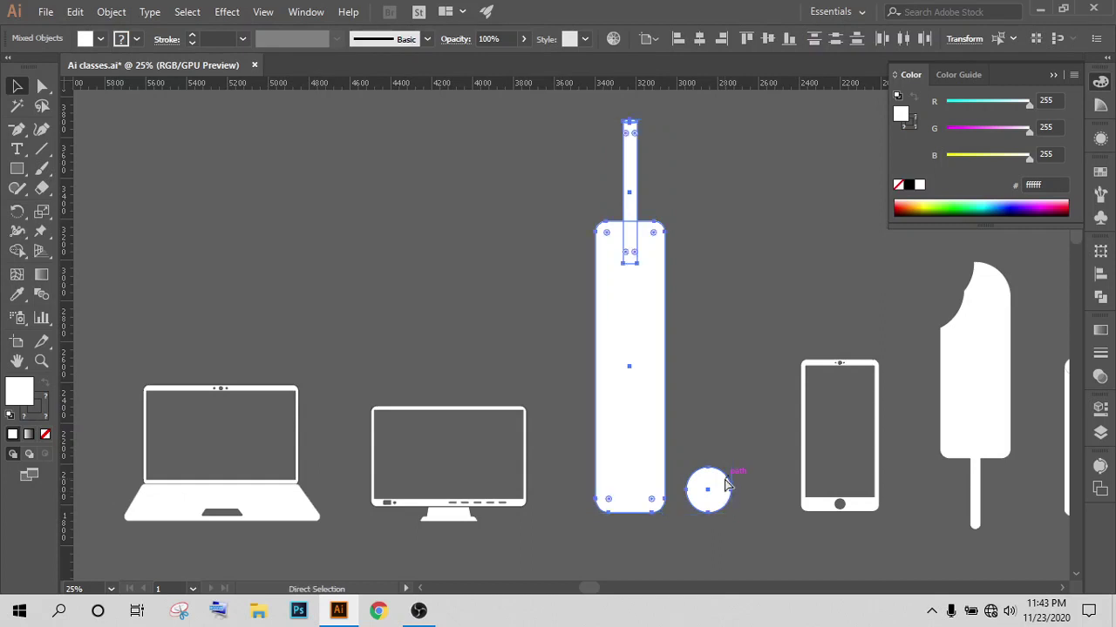
key(ctrl+g)
key(v)
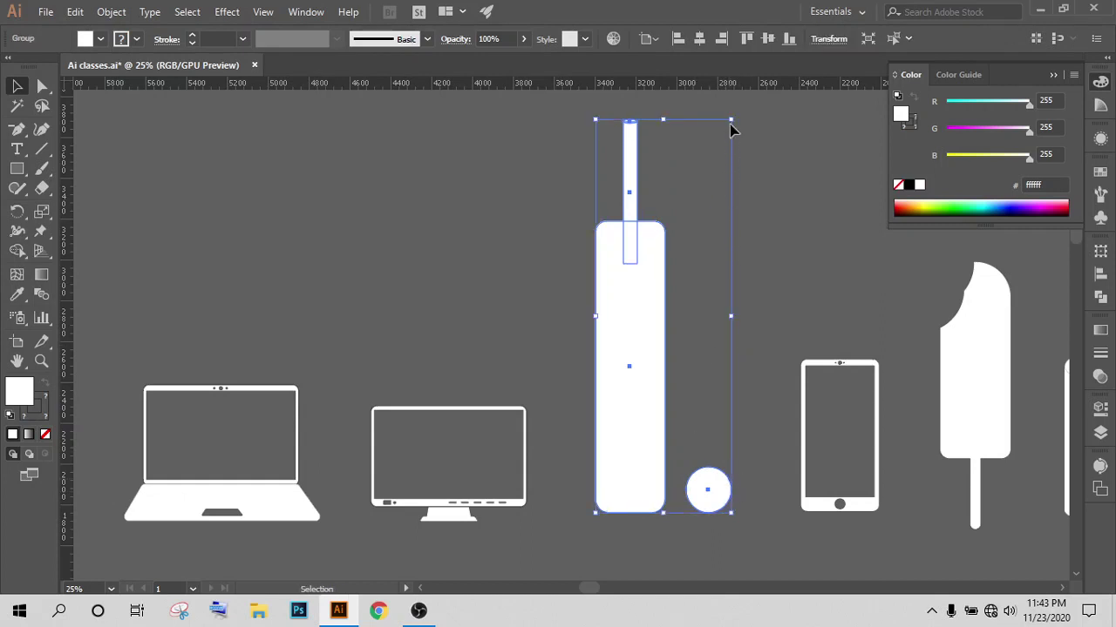
Step: Scale the bar-and-ball group down and shift it slightly right in the row
drag(732, 119, 668, 318)
click(697, 485)
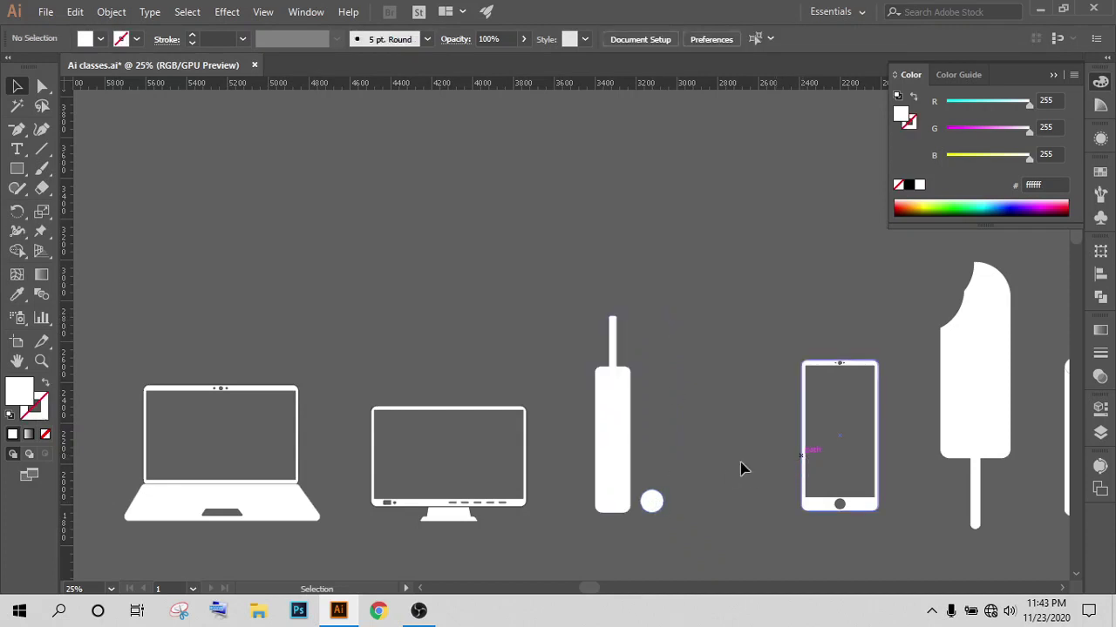
drag(621, 473, 656, 473)
click(516, 329)
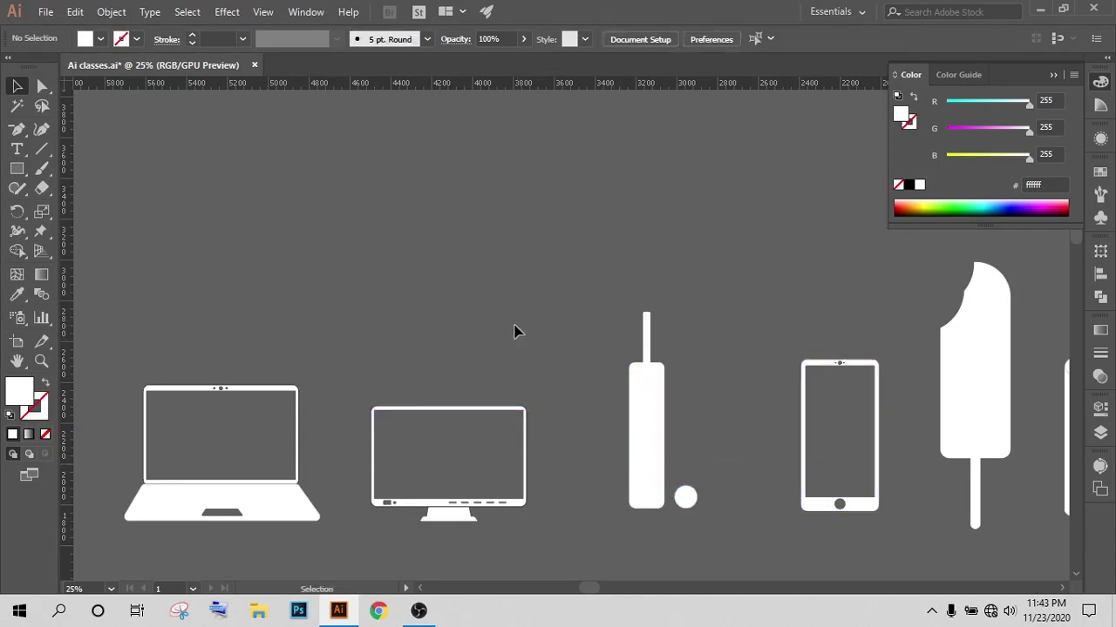
key(ctrl+minus)
scroll(607, 511, right, 5)
Step: Scale the popsicle icon down to match the neighbouring icons
scroll(563, 523, left, 5)
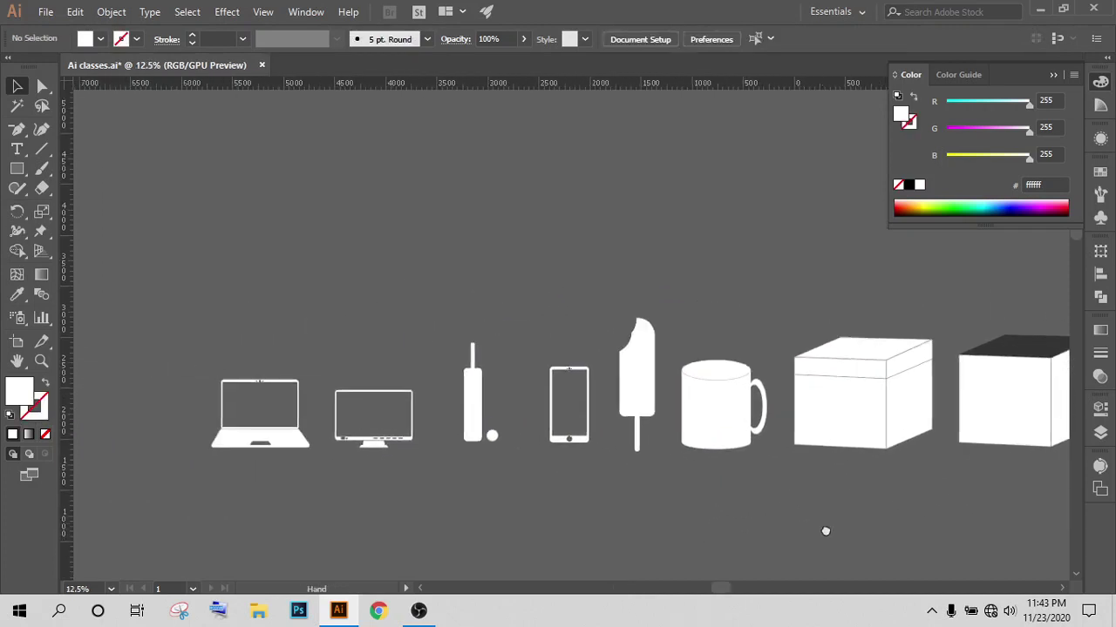
scroll(824, 528, left, 2)
scroll(633, 468, up, 3)
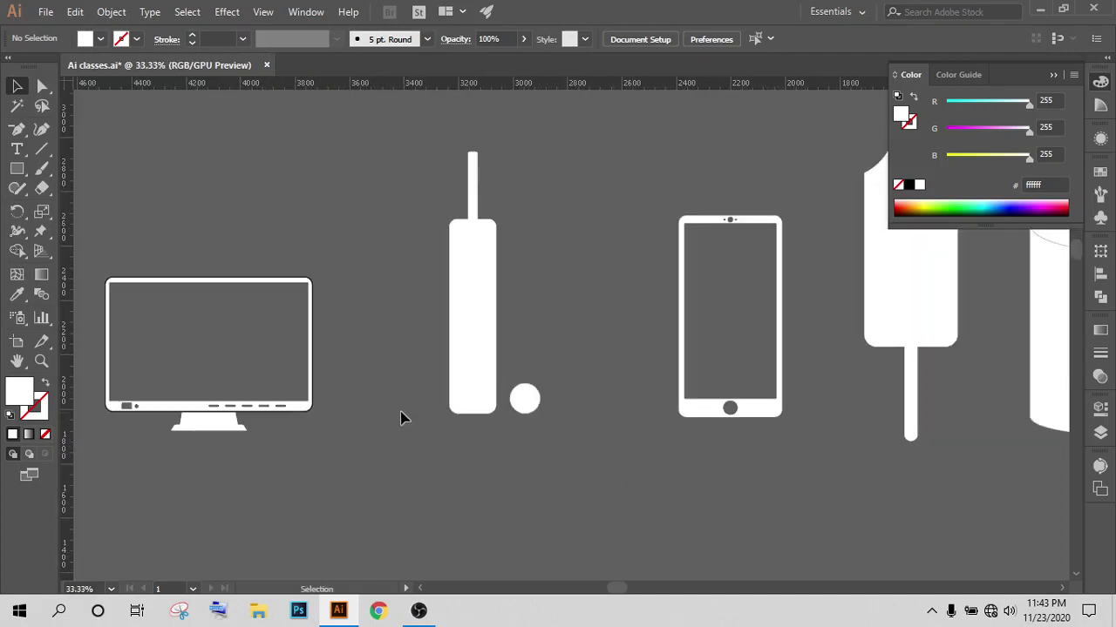
drag(398, 418, 473, 462)
scroll(473, 462, right, 5)
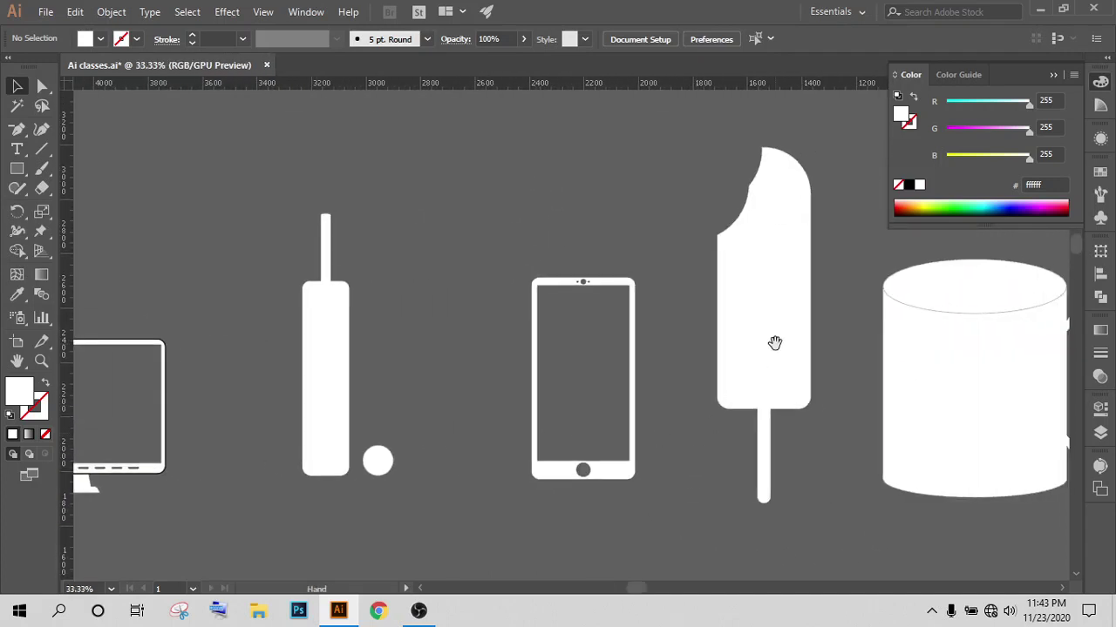
drag(775, 341, 574, 358)
click(574, 359)
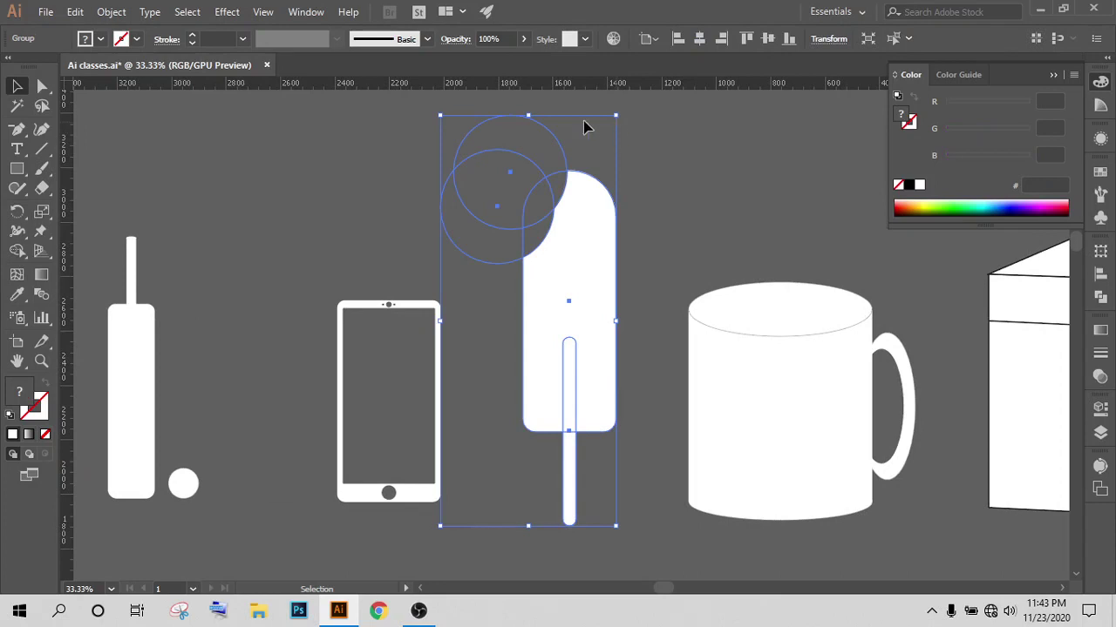
drag(440, 118, 460, 268)
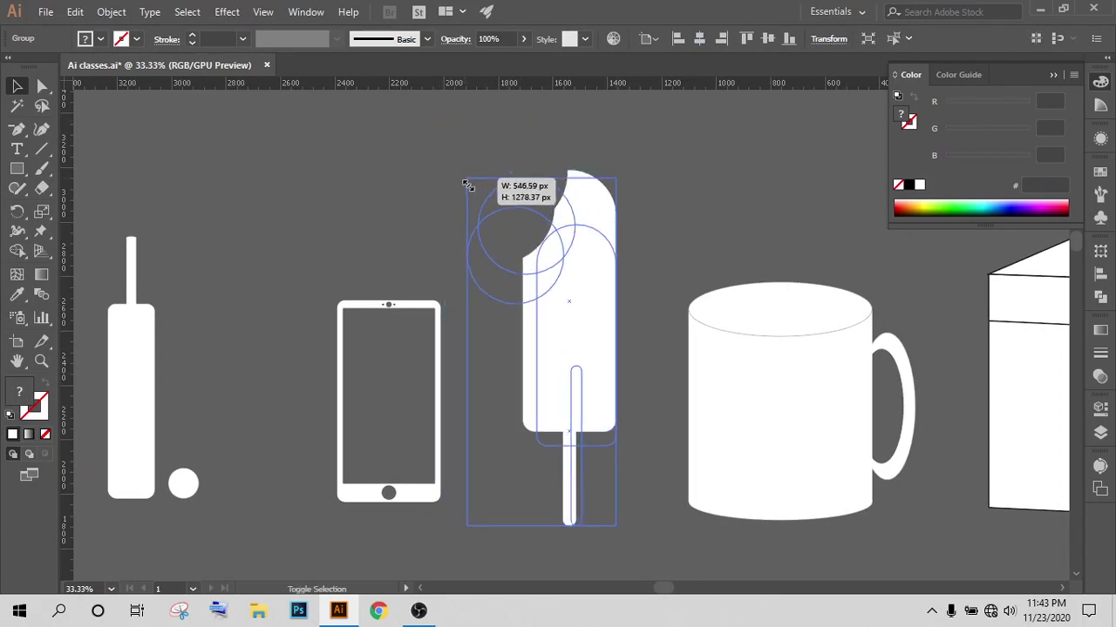
click(457, 189)
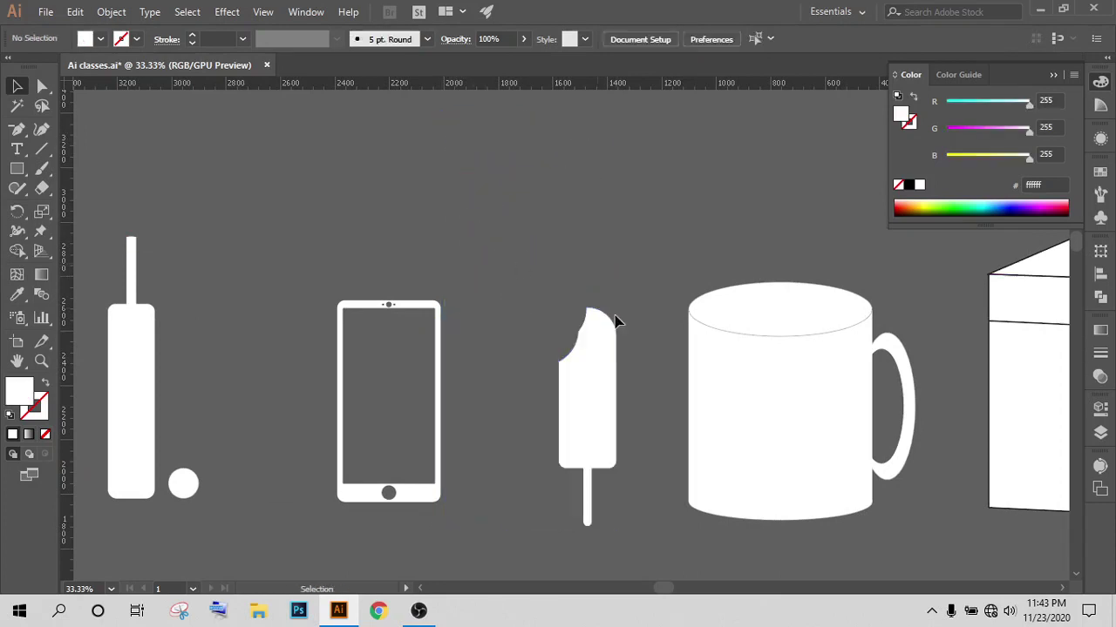
Step: Nudge the popsicle two steps to the left
click(605, 391)
key(Left)
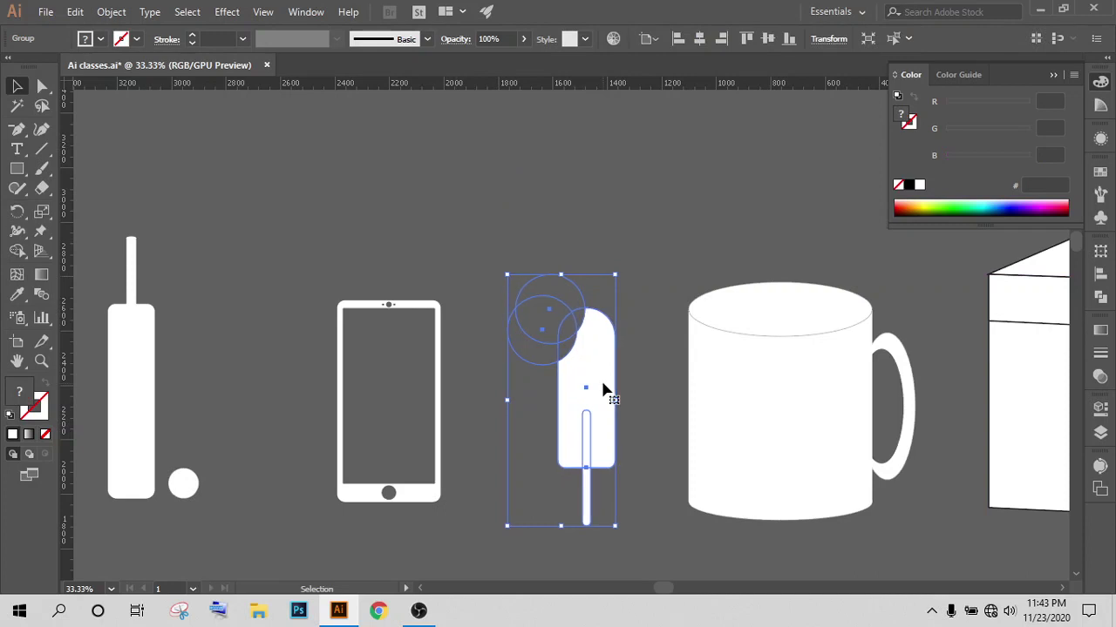
key(Left)
key(Left)
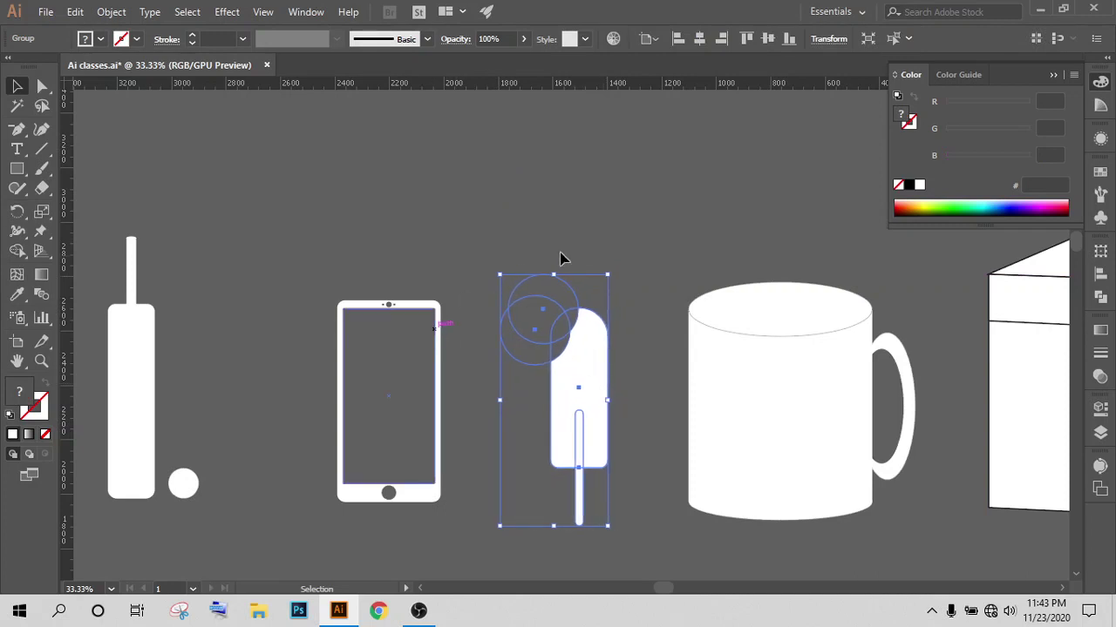
click(636, 277)
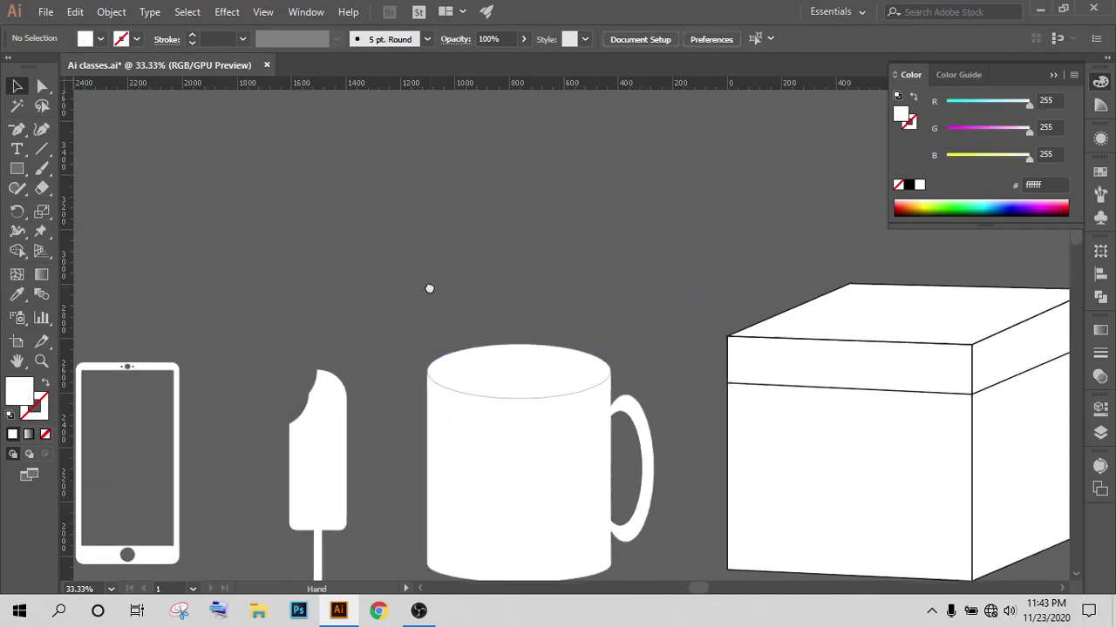
Step: Expand the side panels, select everything, then collapse the panels and clear the selection
drag(684, 232, 398, 239)
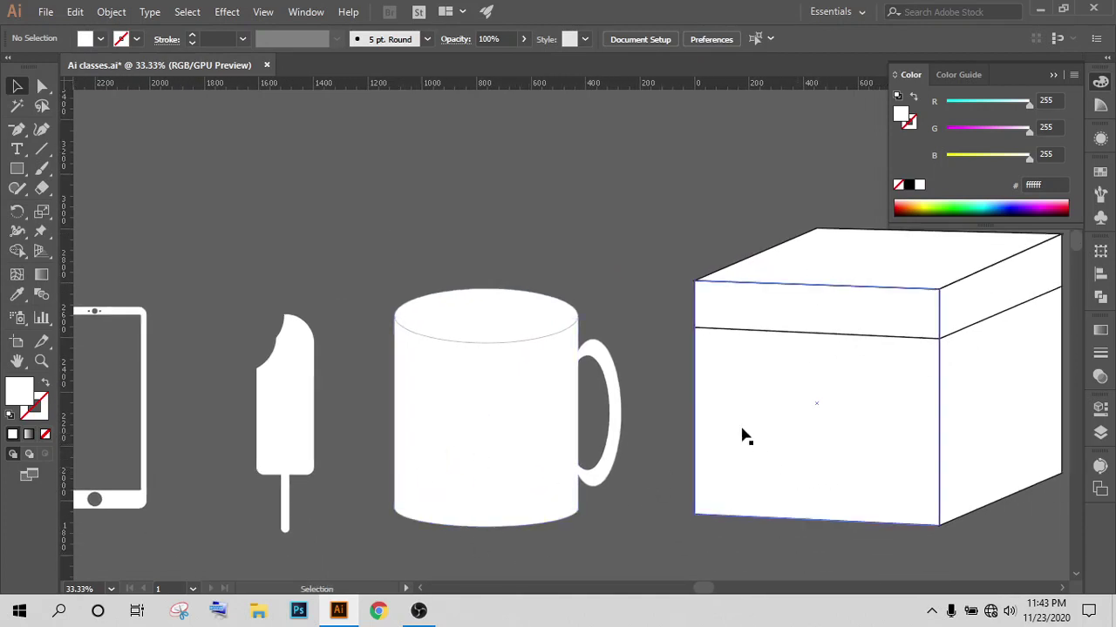
drag(697, 418, 424, 373)
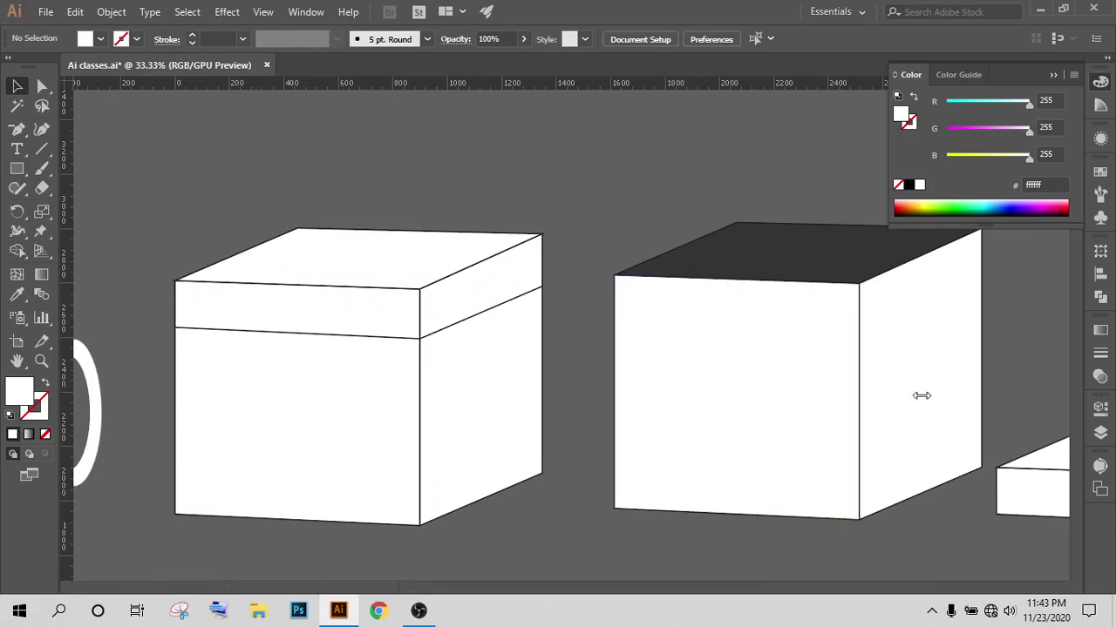
click(1107, 57)
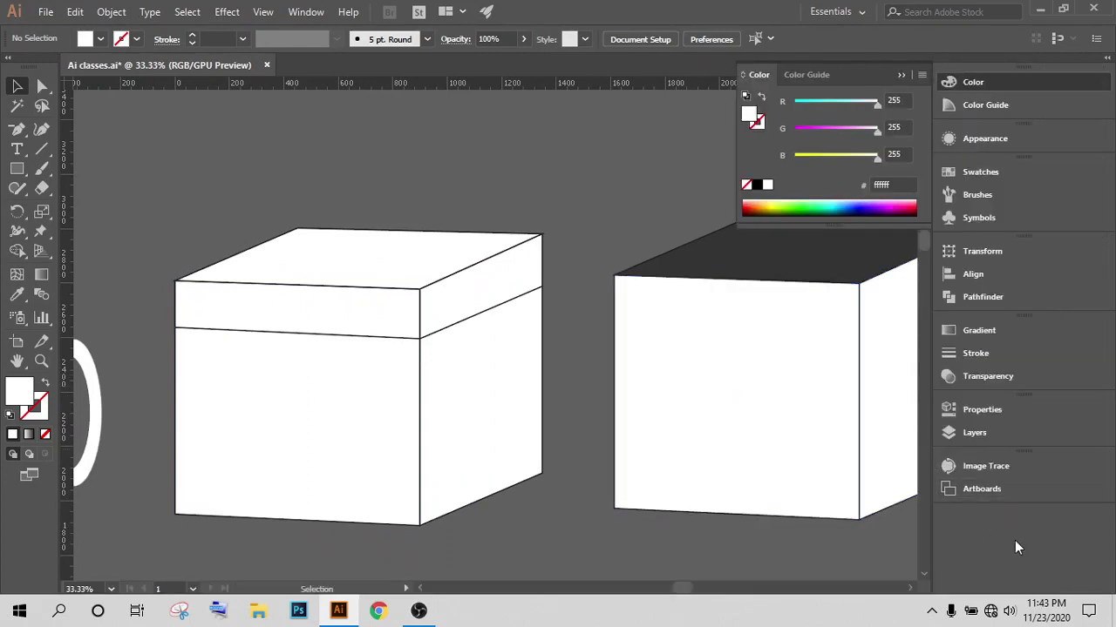
key(ctrl+a)
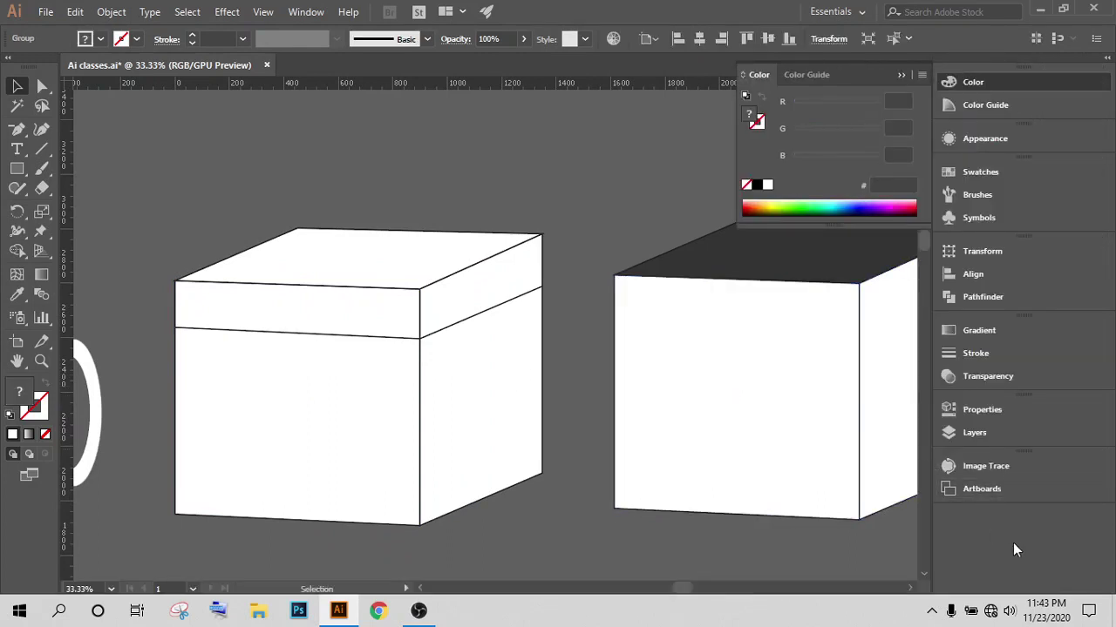
drag(933, 503, 1081, 492)
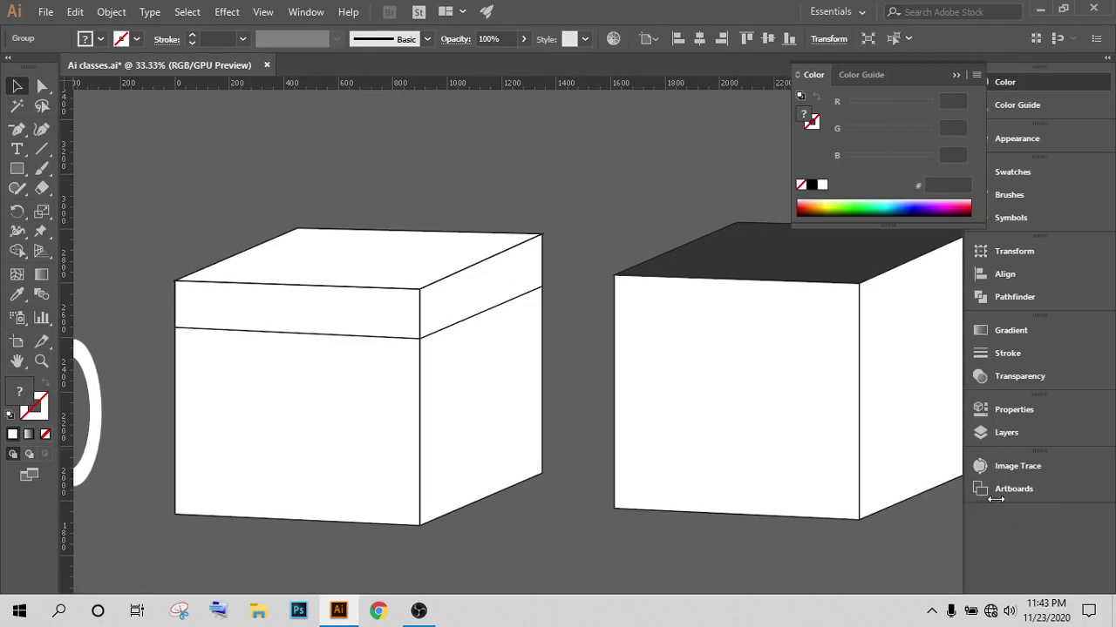
click(865, 545)
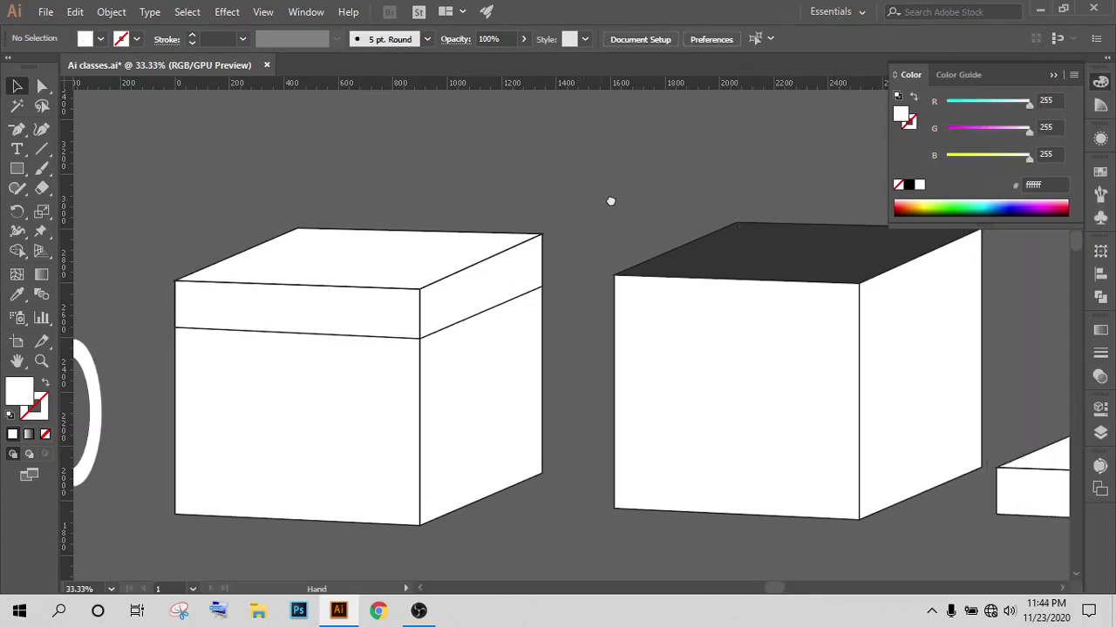
Step: Pan past the boxes and head shape to bring the full white bottle into view
drag(607, 197, 252, 264)
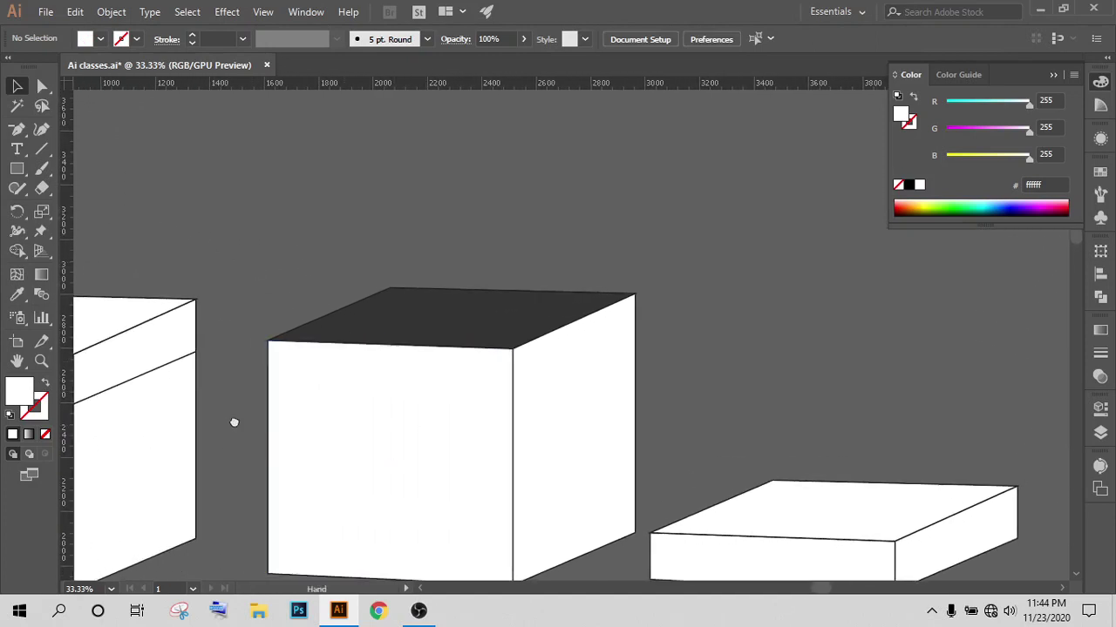
mouse_move(234, 421)
mouse_down()
mouse_move(703, 442)
mouse_move(374, 354)
mouse_move(515, 353)
mouse_up()
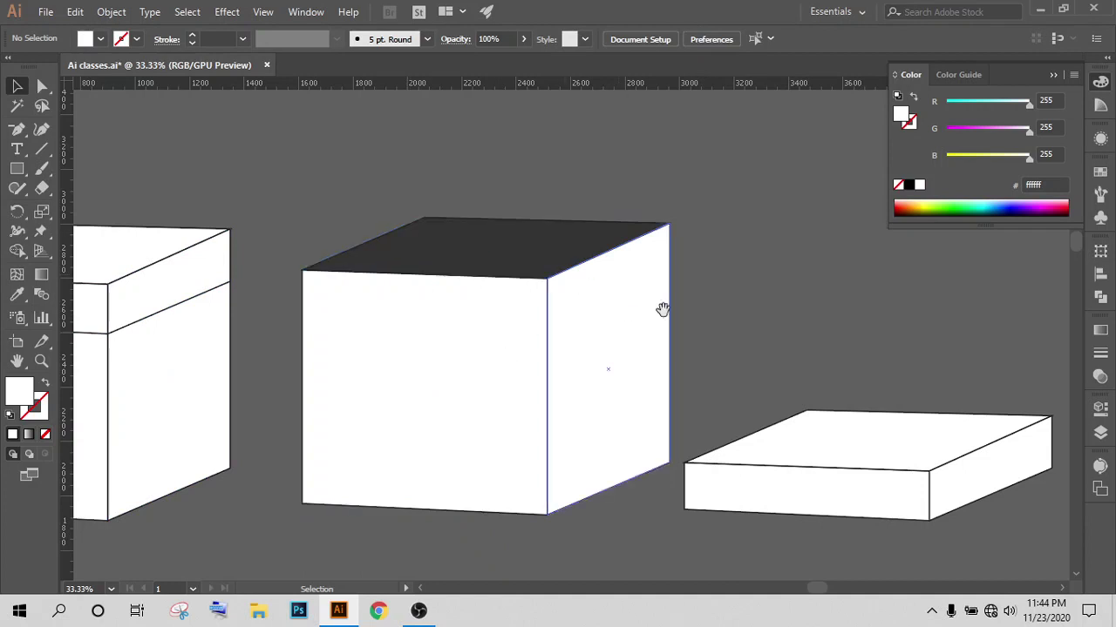
drag(660, 309, 262, 309)
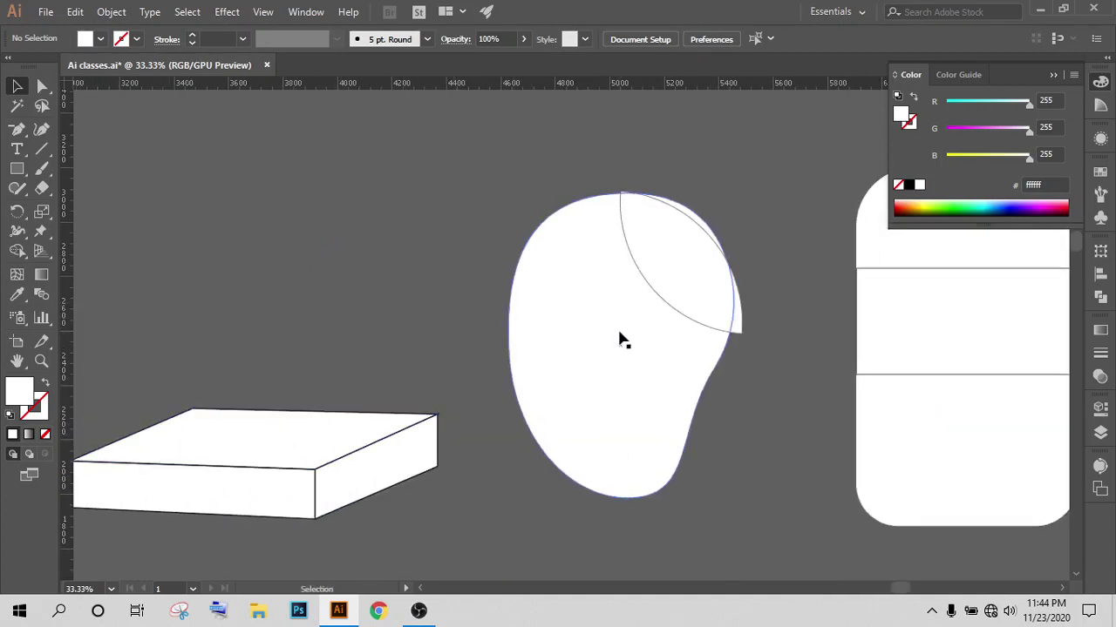
drag(773, 317, 442, 328)
scroll(735, 468, up, 1)
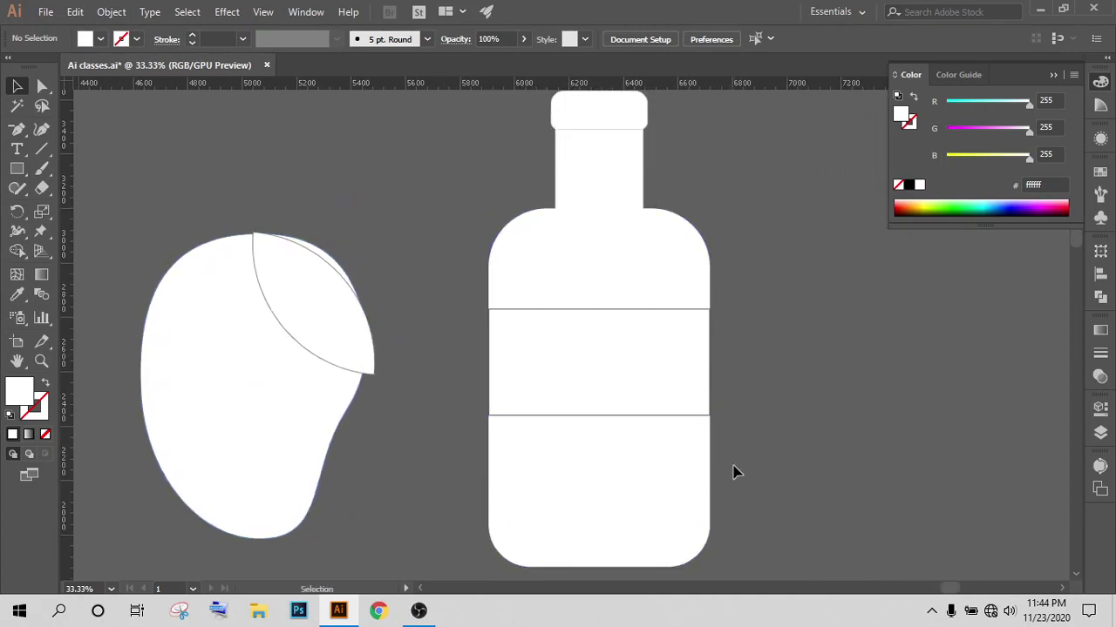
scroll(734, 468, up, 3)
scroll(734, 468, down, 2)
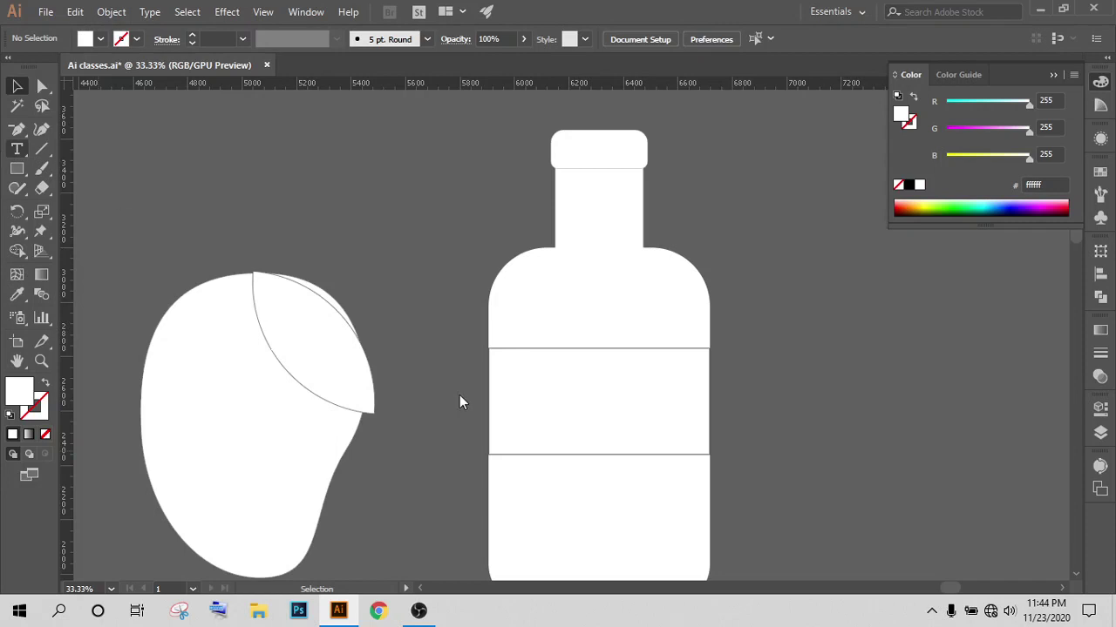
Step: Add MILK text on the bottle's middle band and scale it to about 187.47 pt
key(t)
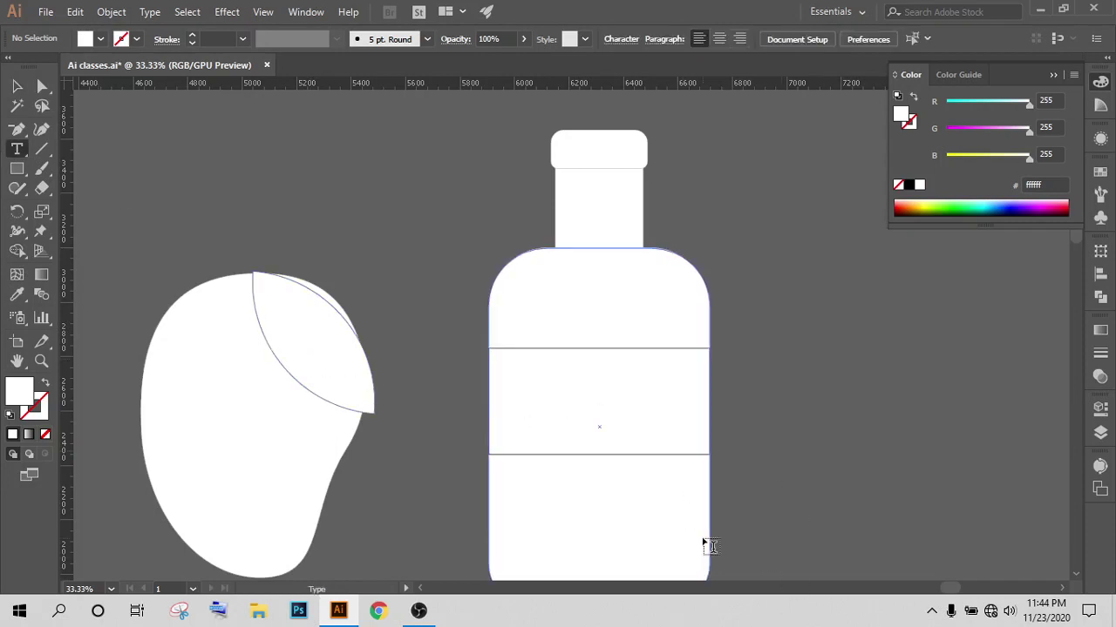
scroll(704, 543, down, 3)
scroll(601, 497, up, 1)
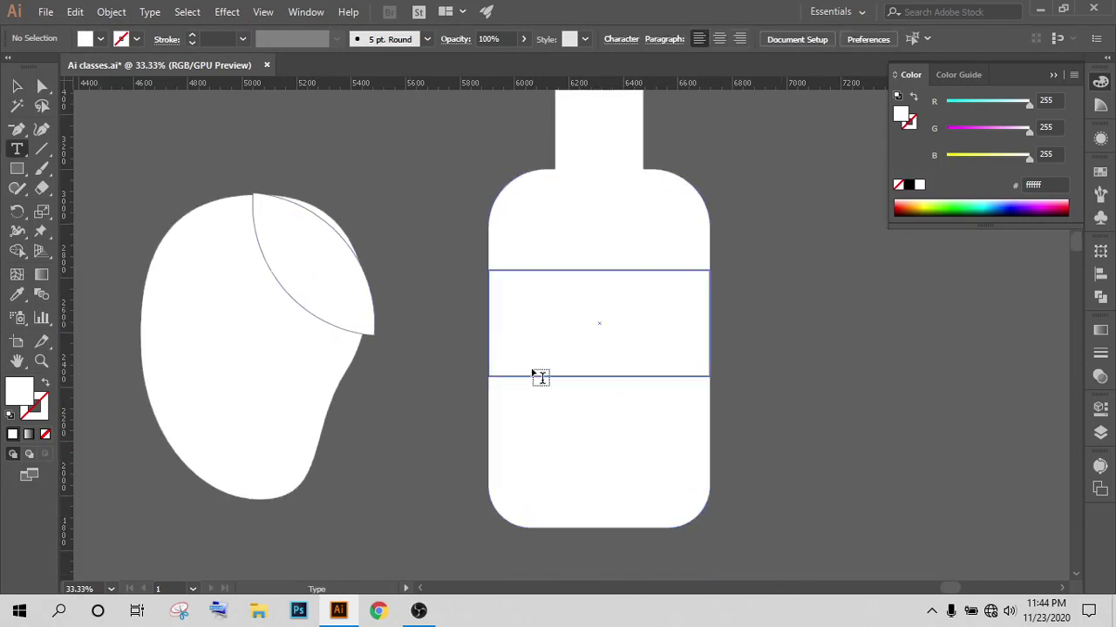
click(521, 327)
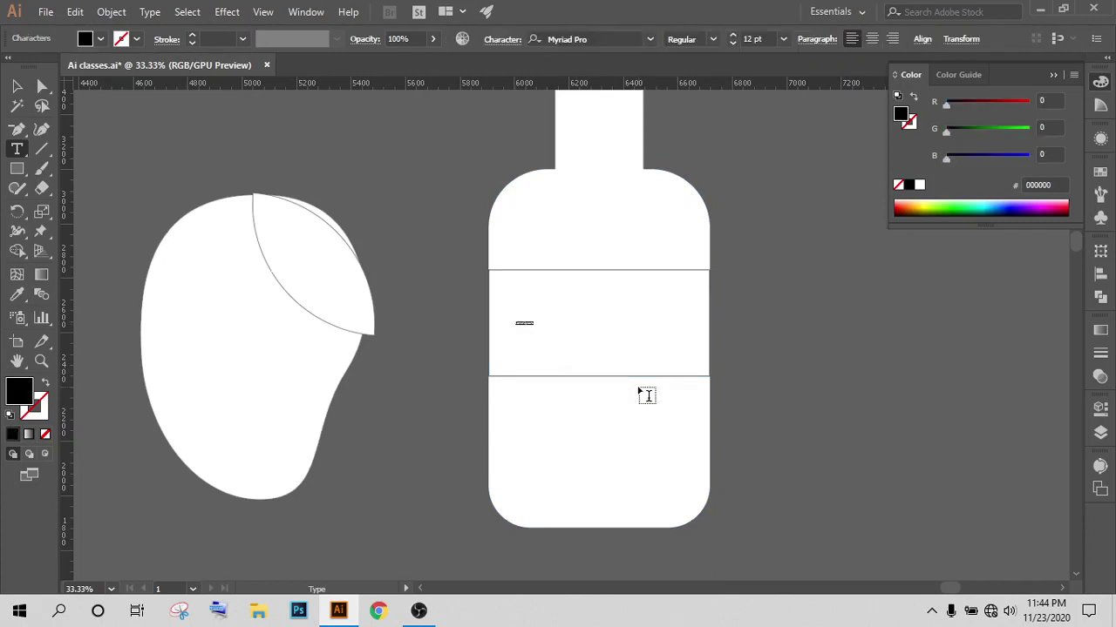
key(BackSpace)
key(Escape)
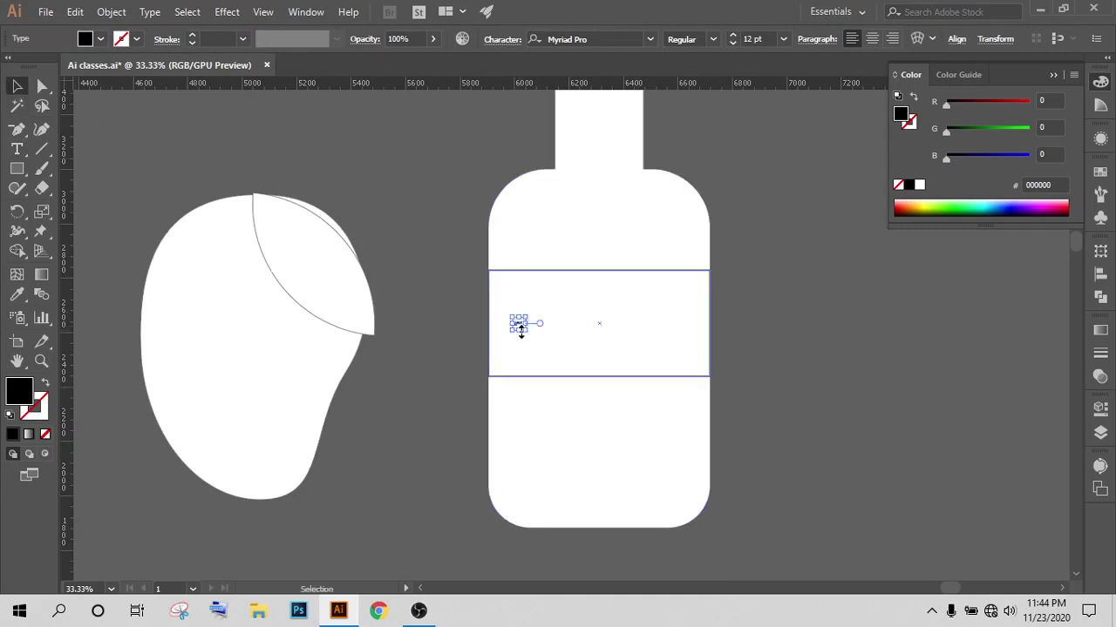
drag(526, 330, 816, 523)
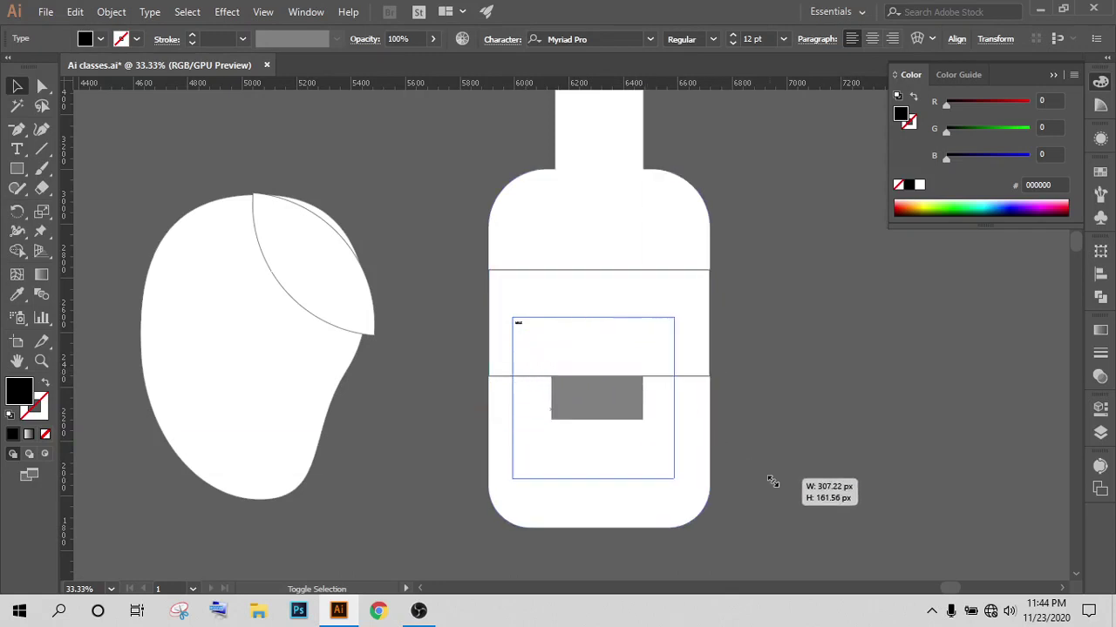
drag(630, 436, 610, 350)
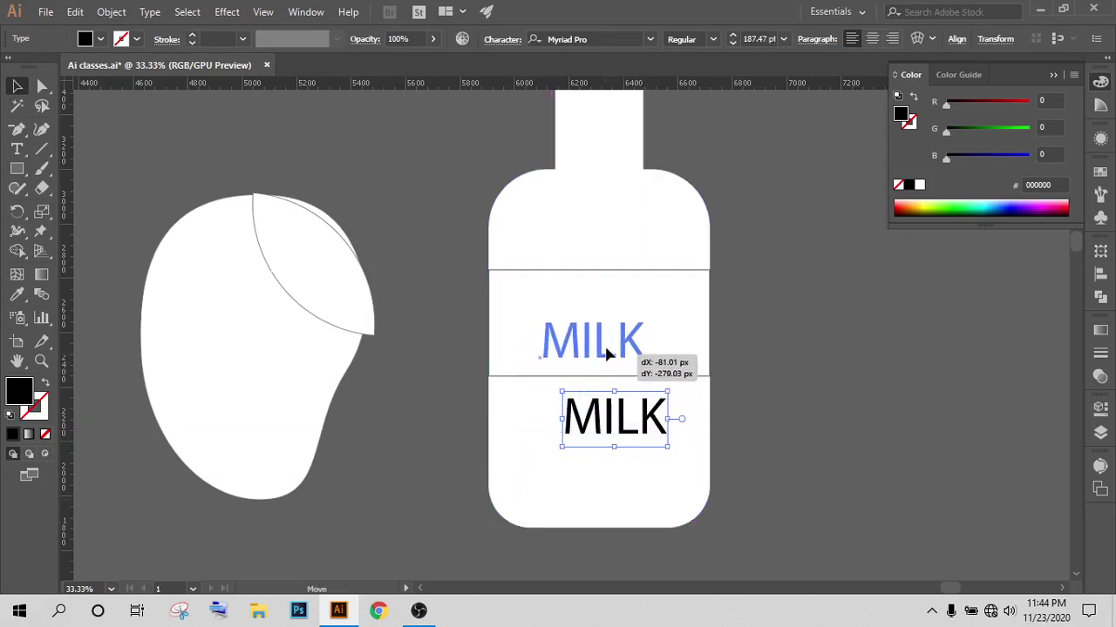
Step: Search fonts for 'HEL' and set the MILK label to Helvetica Rounded Bold
click(611, 36)
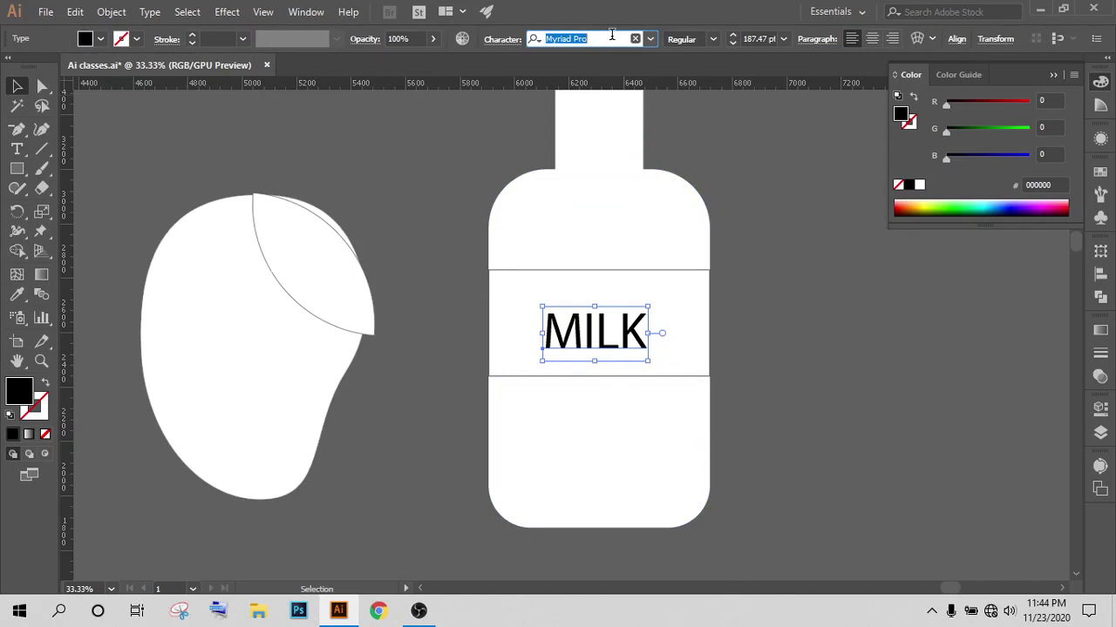
text(H)
text(EL)
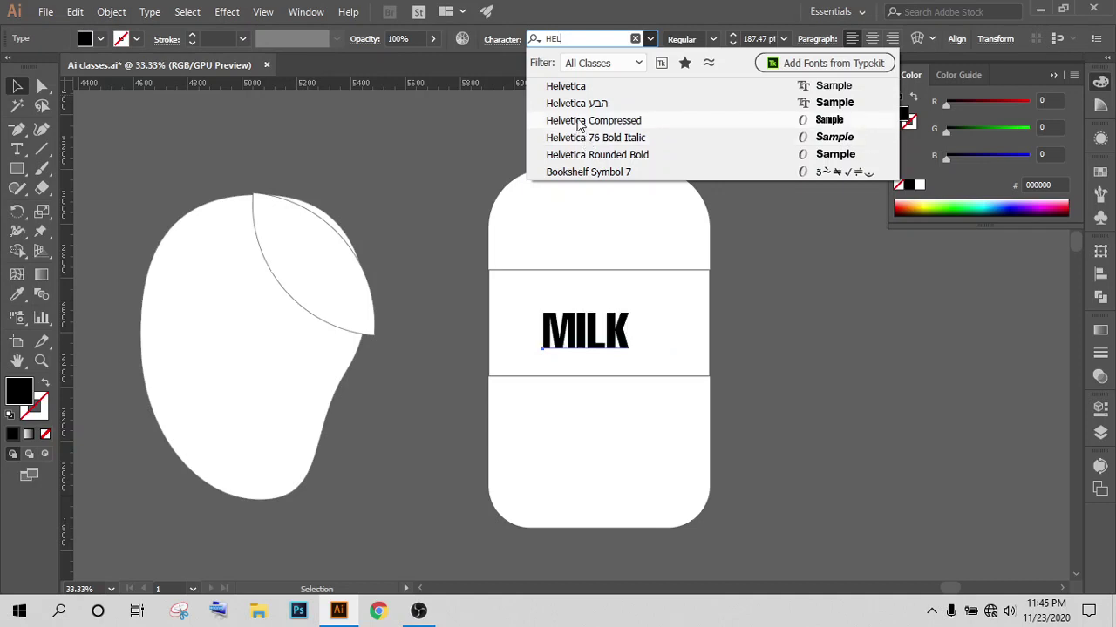
click(593, 154)
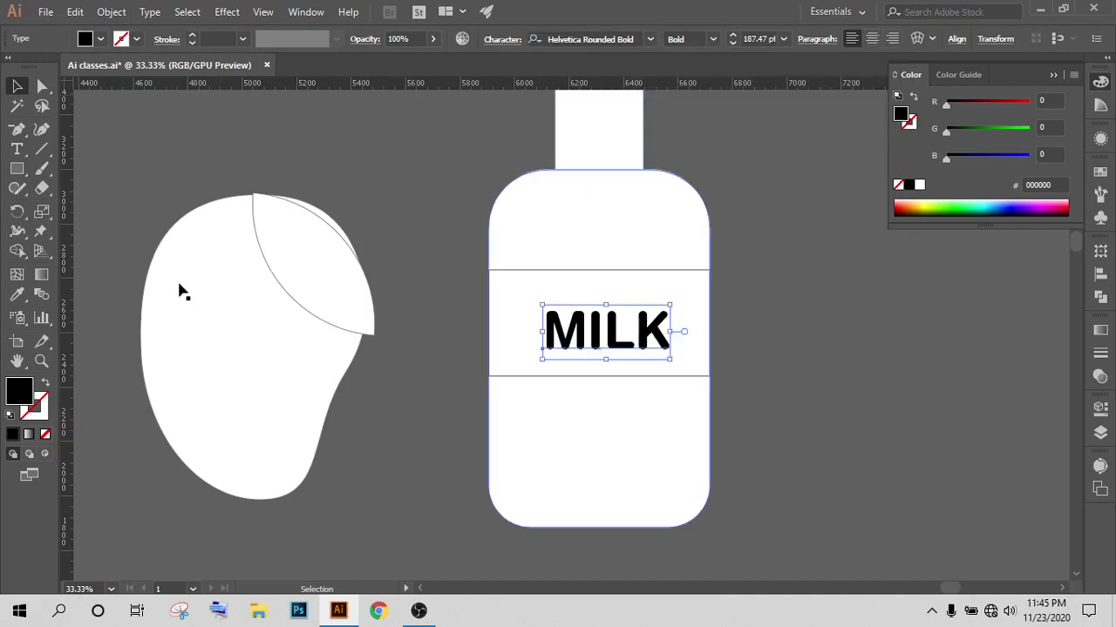
Step: Enlarge the MILK text to 218.11 pt
click(418, 244)
click(613, 344)
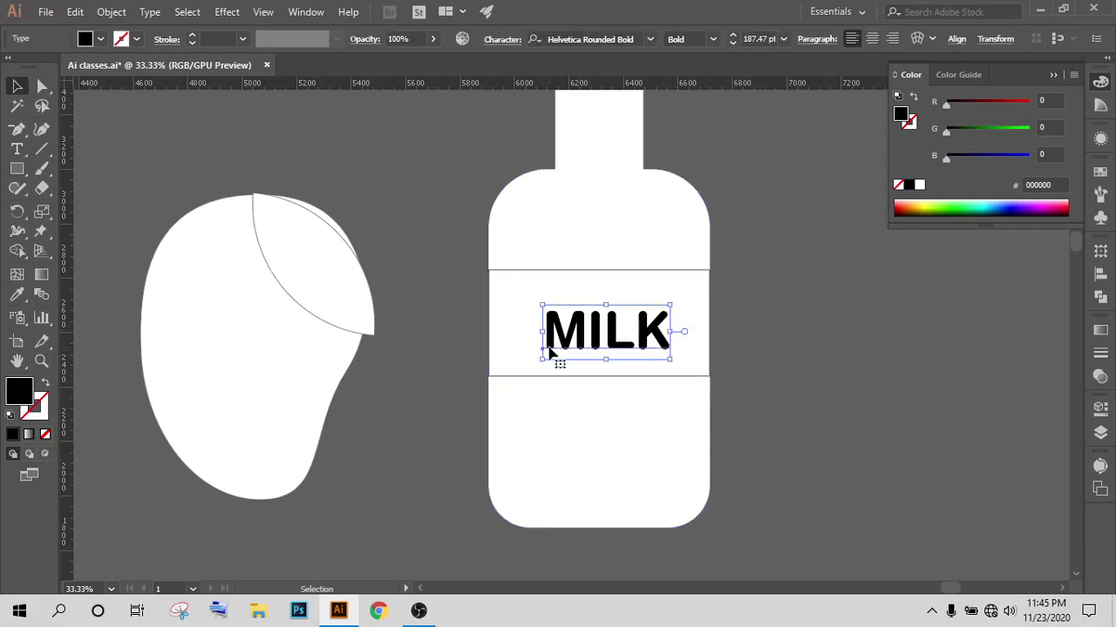
drag(541, 357, 520, 375)
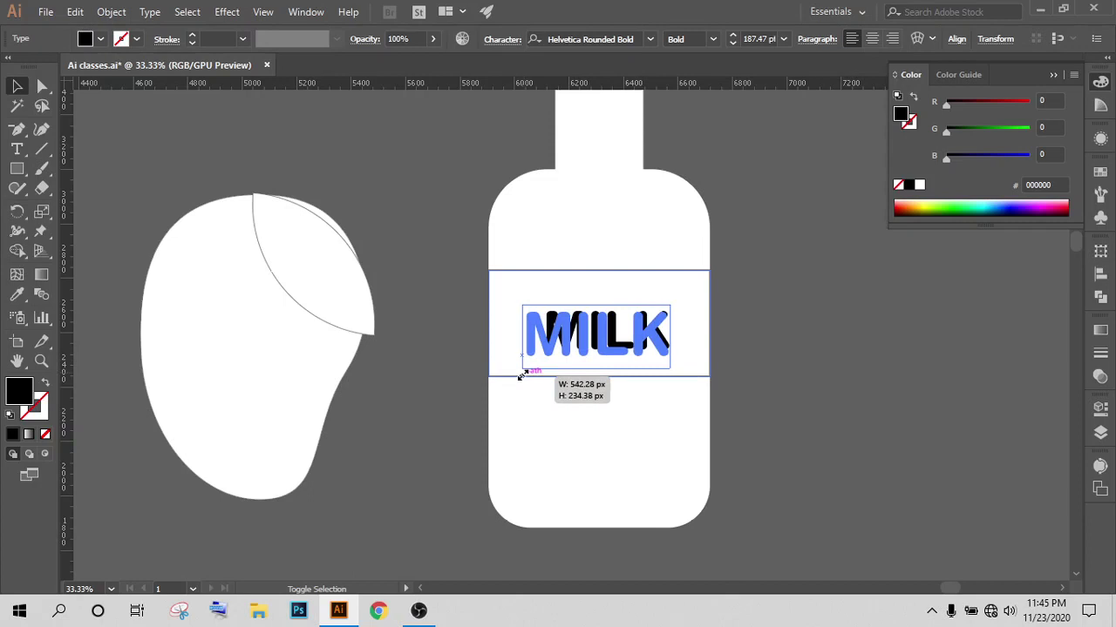
click(761, 316)
click(610, 335)
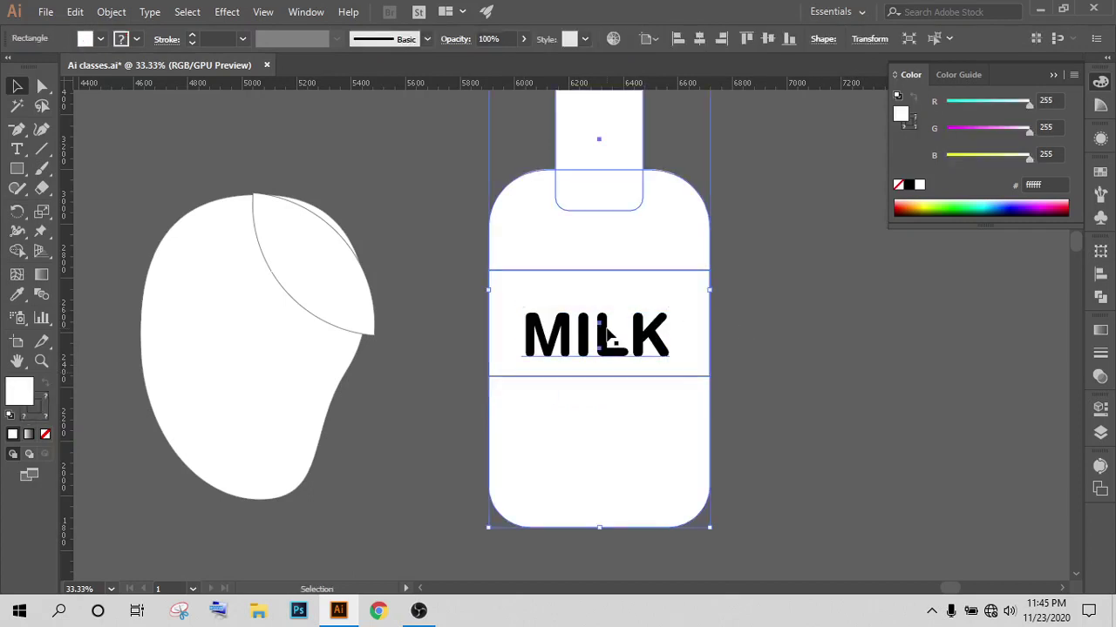
click(608, 335)
Step: Zoom in and nudge MILK up and sideways until it is centred in the band
key(ctrl+plus)
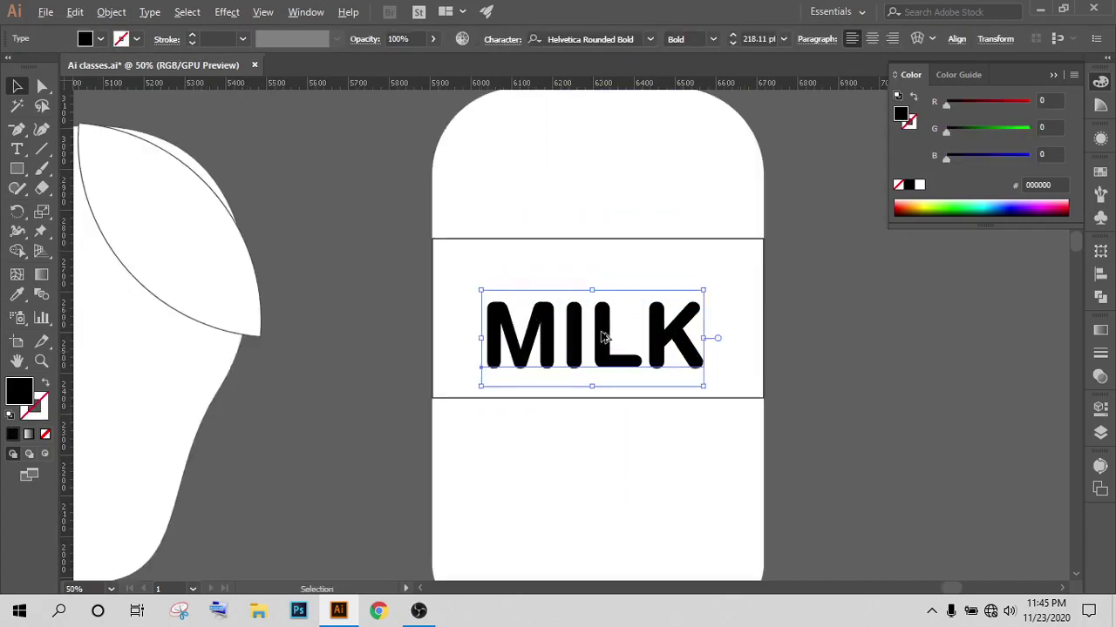
key(ctrl+plus)
key(Up)
key(Up)
key(Up)
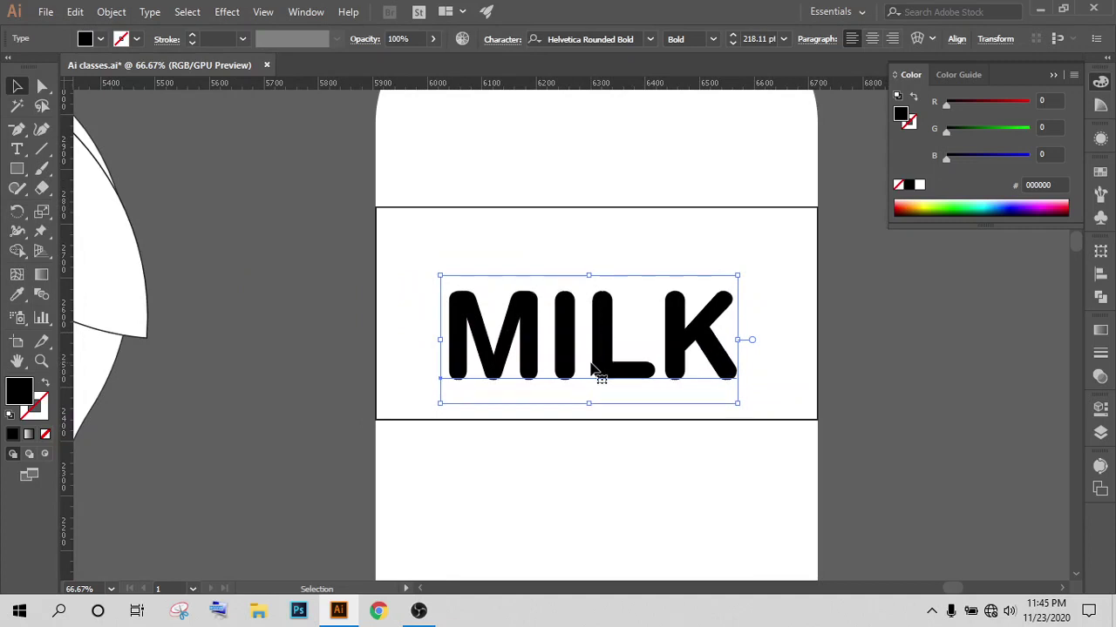
key(Up)
key(Up)
key(Up)
key(Up)
key(Up)
key(Up)
key(Up)
key(Up)
key(Up)
key(Up)
key(Up)
key(Up)
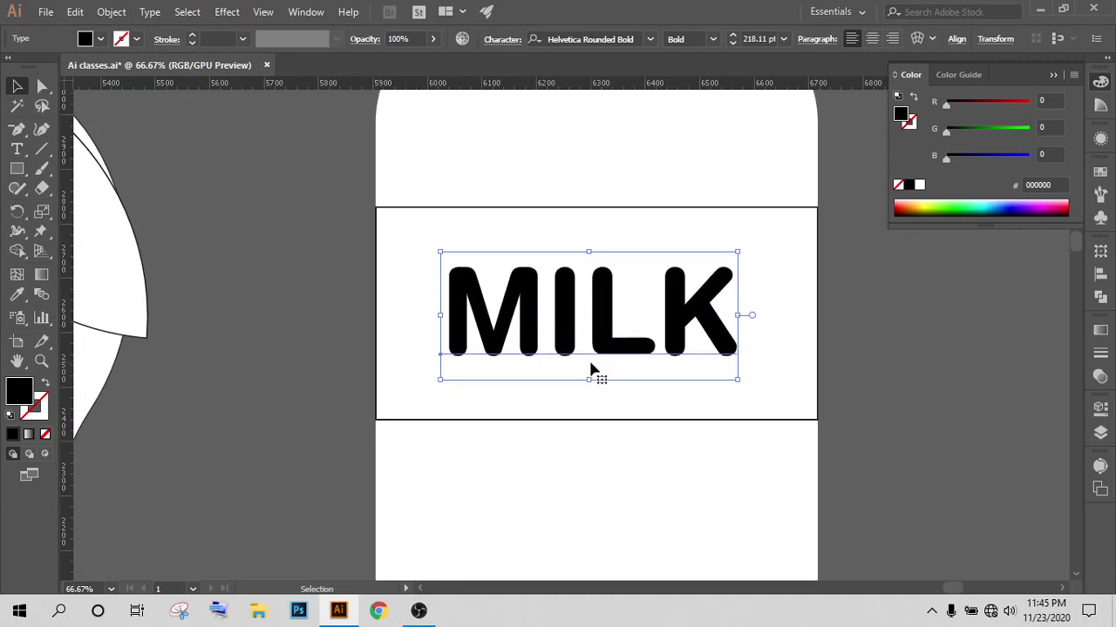
key(Up)
key(Up)
key(Up)
key(Up)
key(Up)
key(Up)
key(Up)
key(Up)
key(Up)
key(Up)
key(Up)
key(Up)
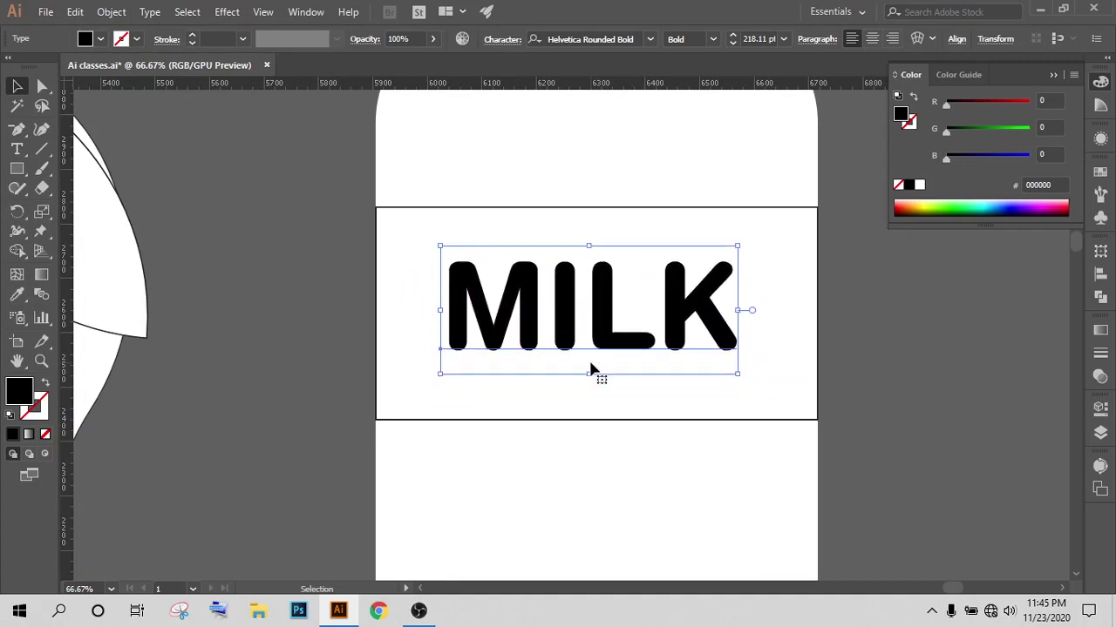
key(Right)
key(Right)
key(Right)
key(Right)
key(Right)
key(Right)
key(Right)
key(Right)
key(Right)
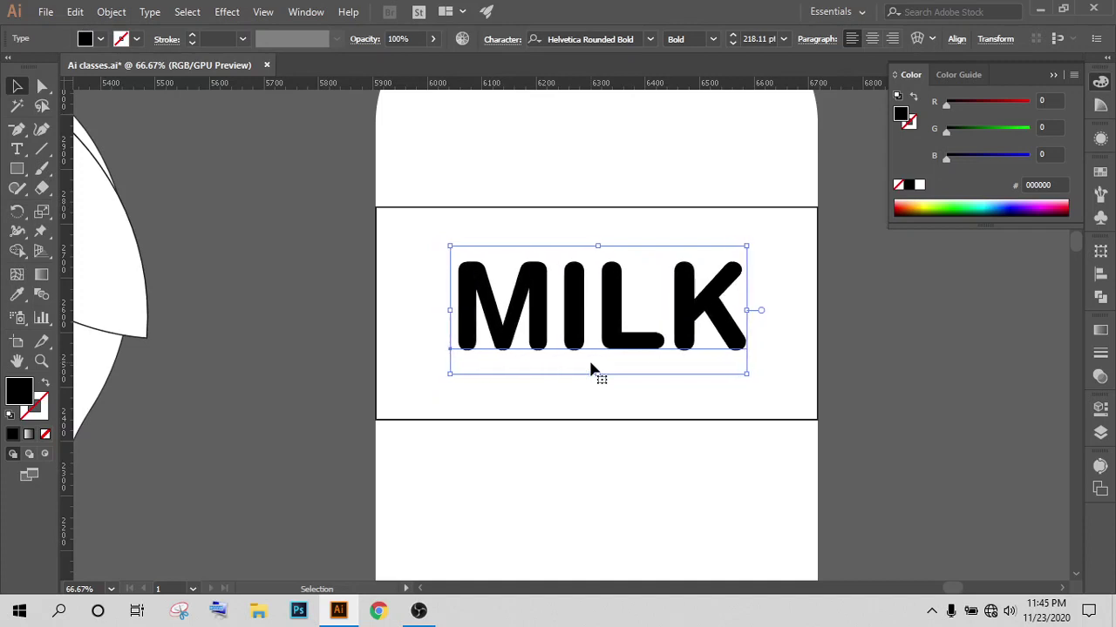
key(Left)
key(Left)
key(Up)
key(Up)
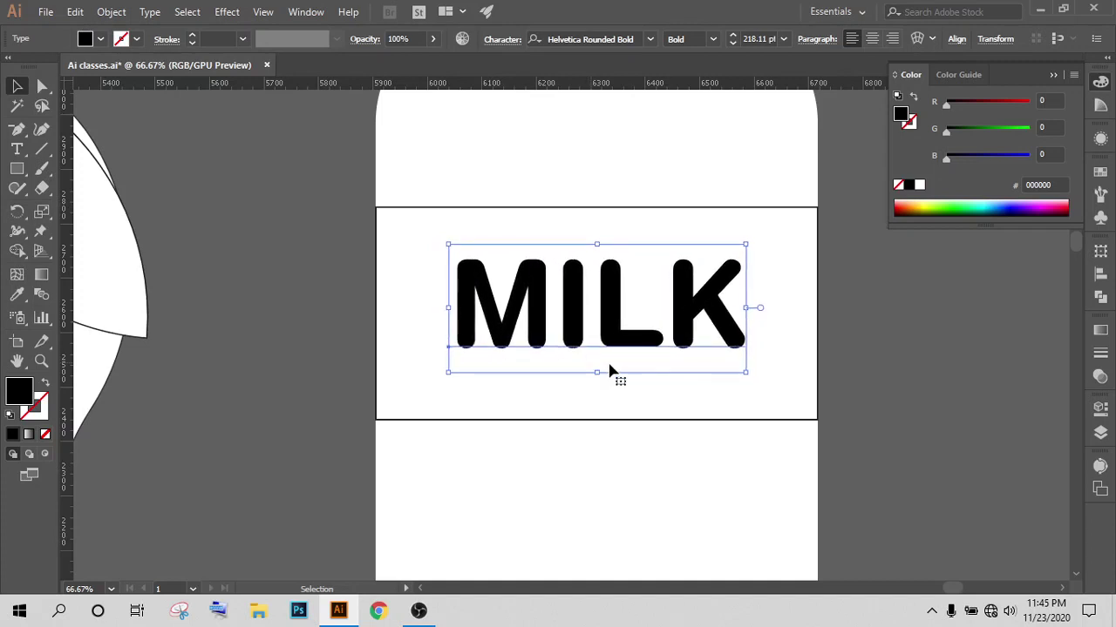
click(832, 340)
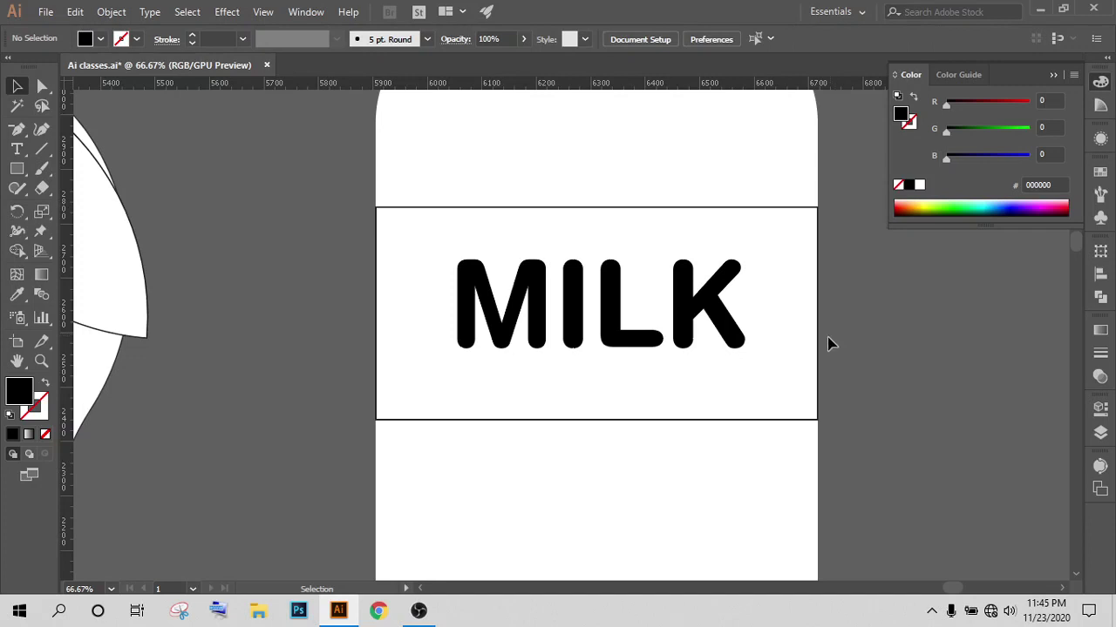
Step: Zoom out to about 6% to see the whole artwork
scroll(829, 343, down, 1)
scroll(829, 343, down, 1)
scroll(830, 343, down, 1)
scroll(819, 418, down, 1)
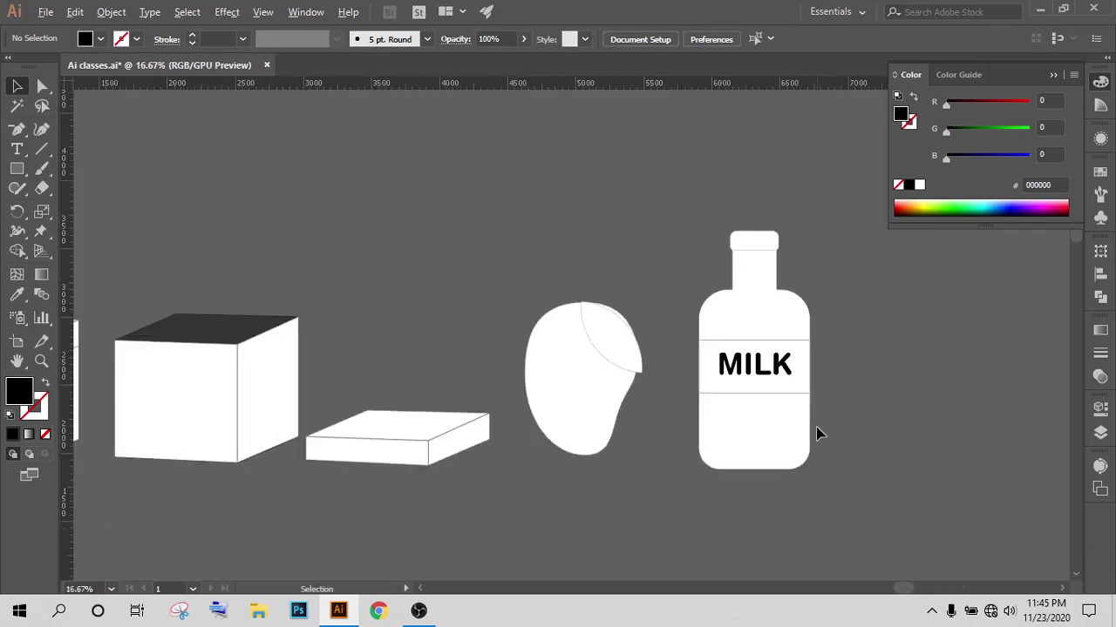
scroll(680, 450, down, 1)
scroll(807, 453, down, 1)
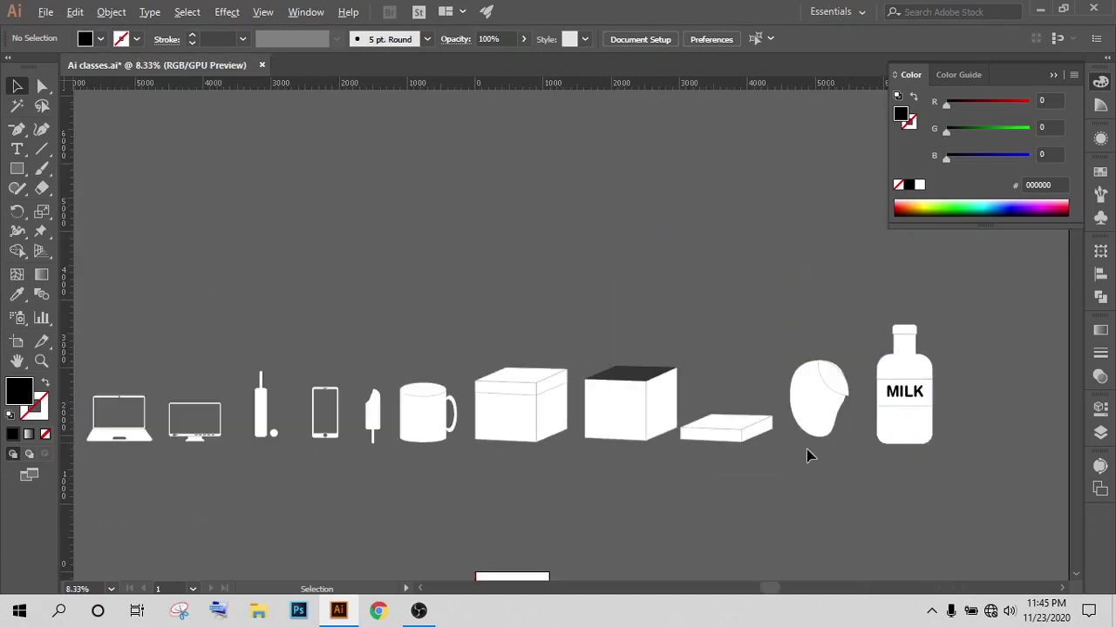
scroll(609, 481, down, 1)
scroll(608, 480, down, 1)
mouse_move(408, 336)
mouse_down()
mouse_move(362, 359)
mouse_move(386, 264)
mouse_up()
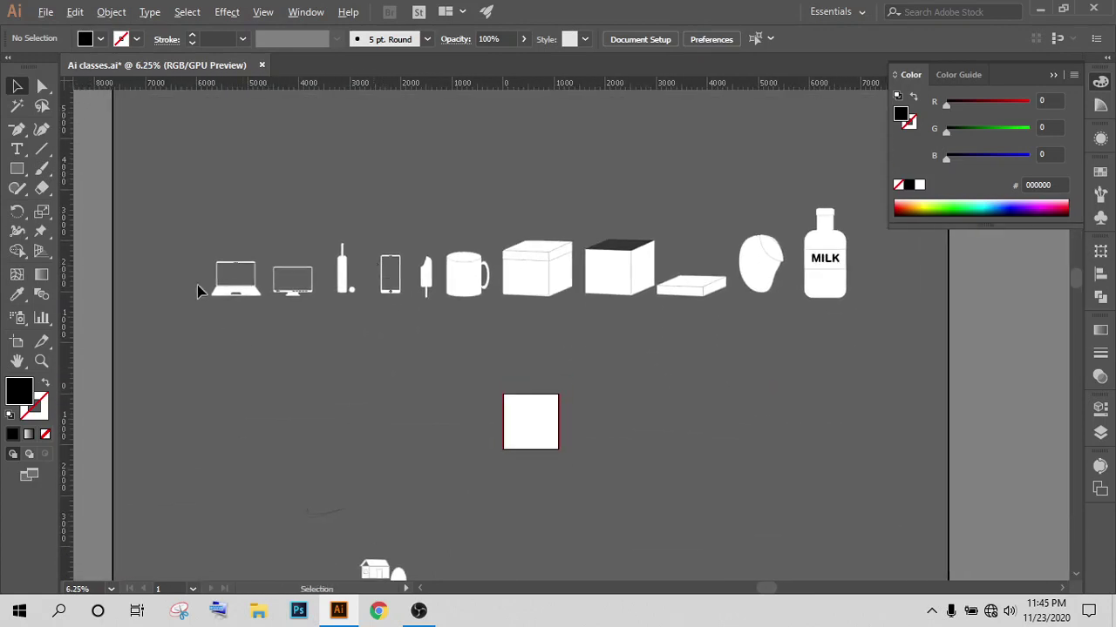
scroll(237, 294, up, 3)
scroll(267, 297, up, 2)
scroll(266, 296, down, 1)
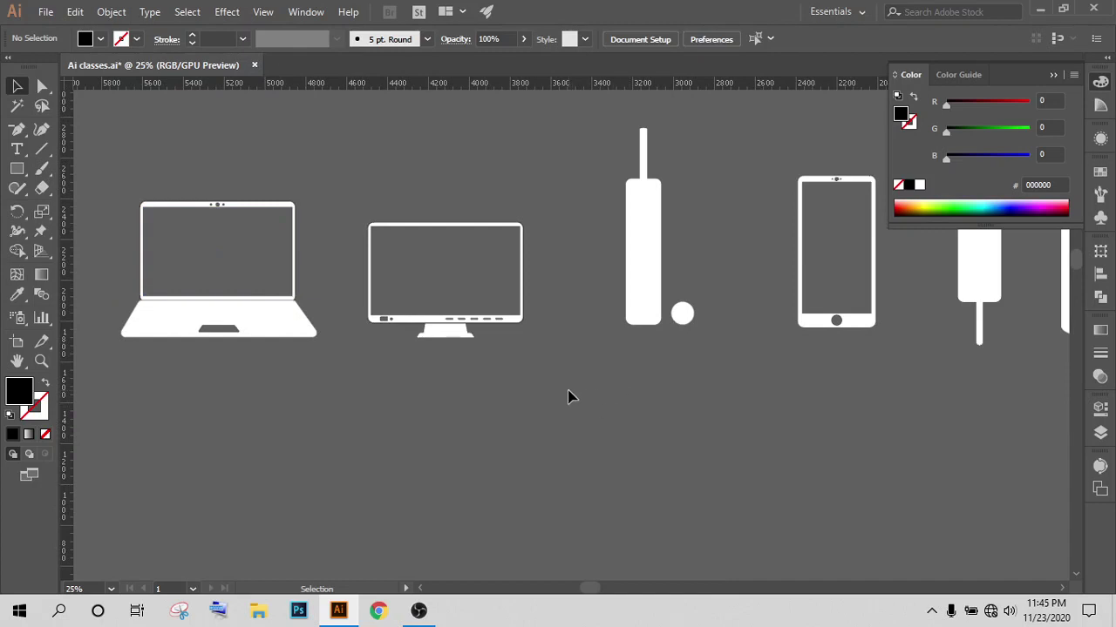
Step: Scan along the icon row, then select the small house-and-egg artwork below it
mouse_move(566, 386)
mouse_down()
mouse_move(867, 512)
mouse_move(528, 488)
mouse_up()
drag(932, 455, 580, 446)
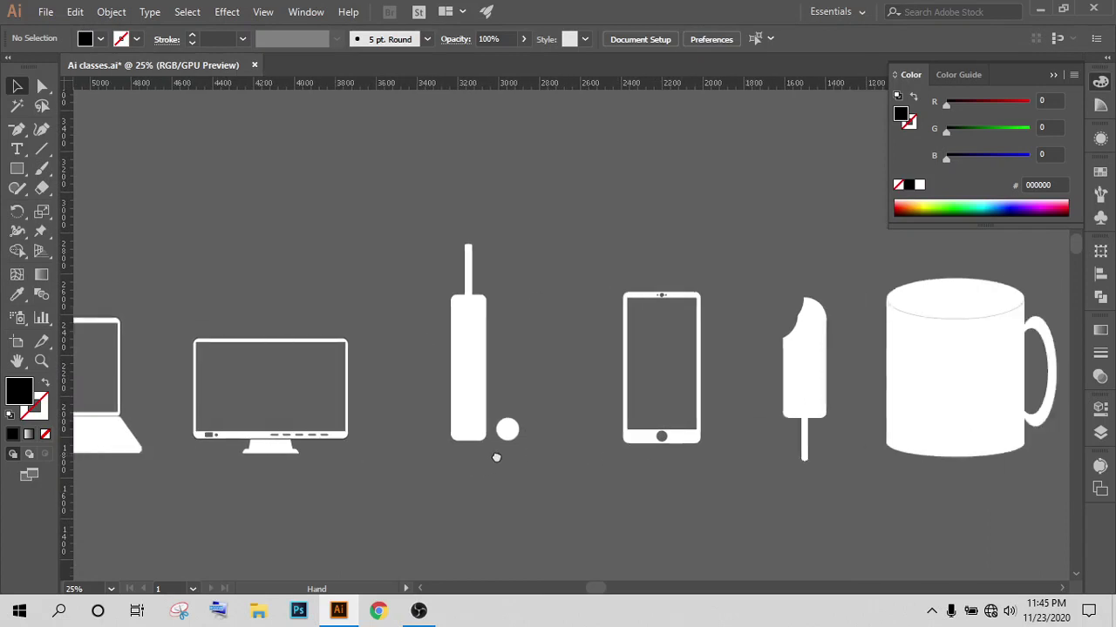
scroll(557, 435, right, 5)
scroll(515, 414, right, 5)
scroll(462, 410, right, 5)
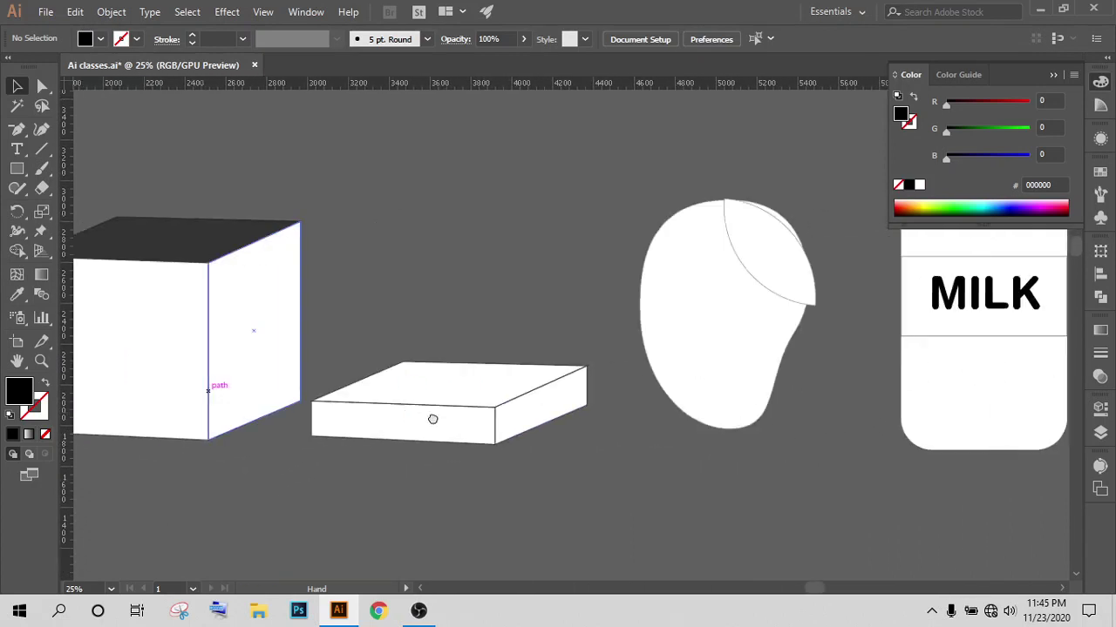
scroll(522, 414, right, 2)
scroll(622, 411, right, 1)
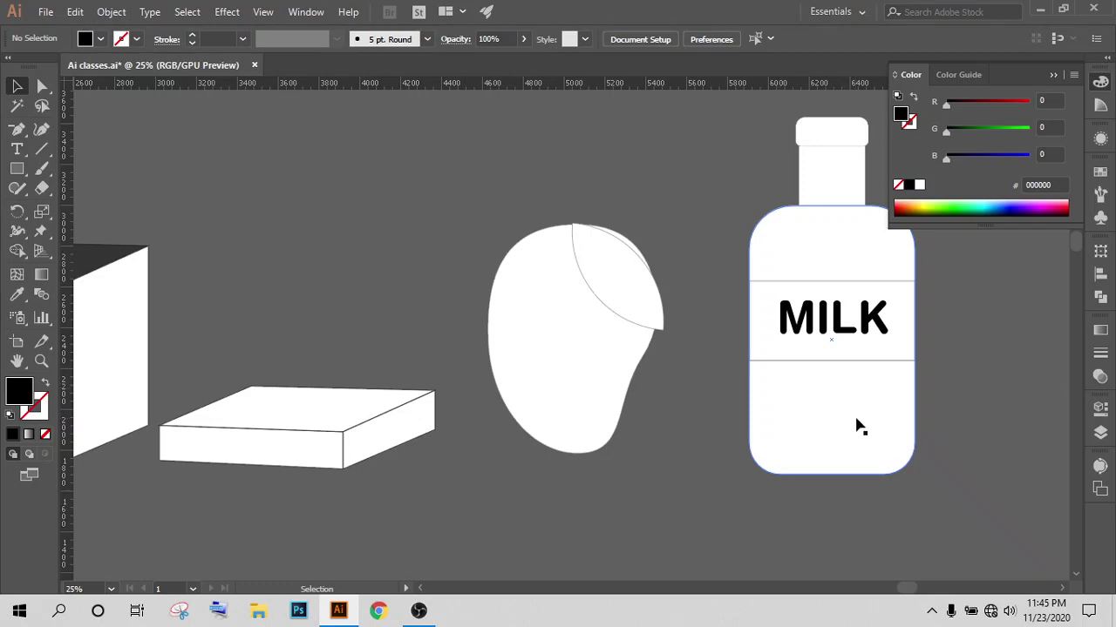
scroll(784, 410, up, 2)
scroll(757, 424, up, 3)
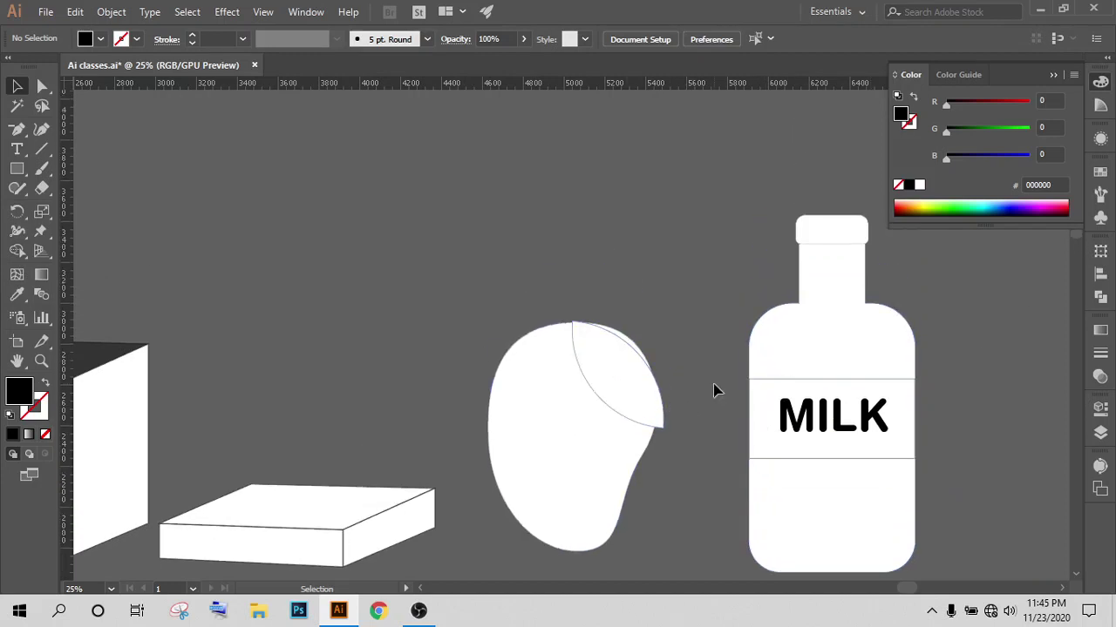
scroll(719, 348, down, 1)
scroll(719, 337, down, 2)
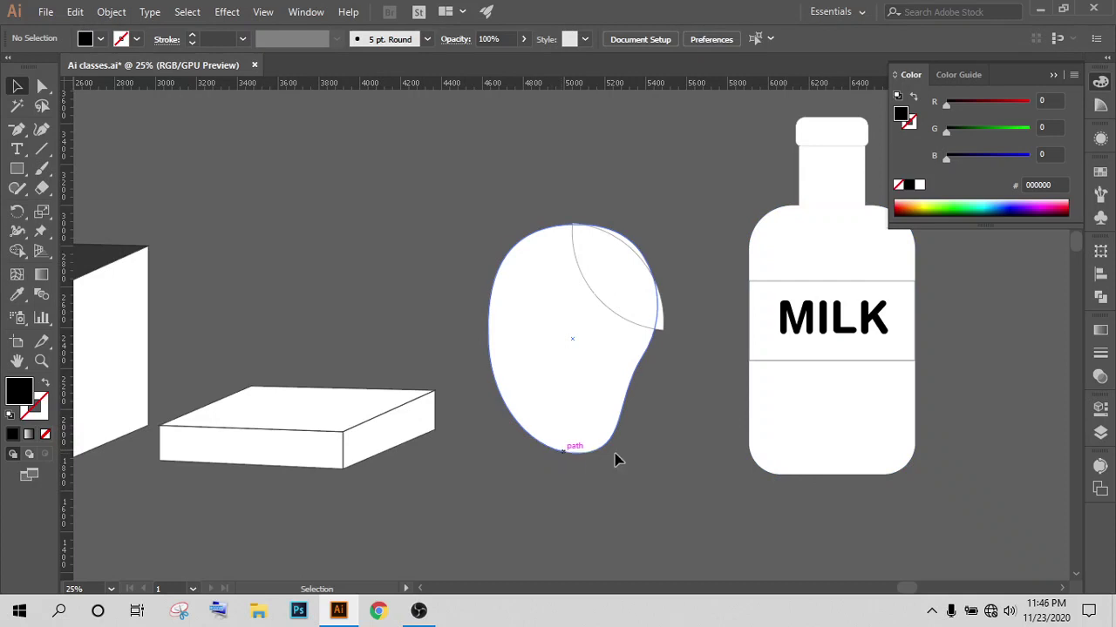
scroll(601, 436, down, 1)
scroll(601, 436, down, 5)
scroll(485, 268, up, 1)
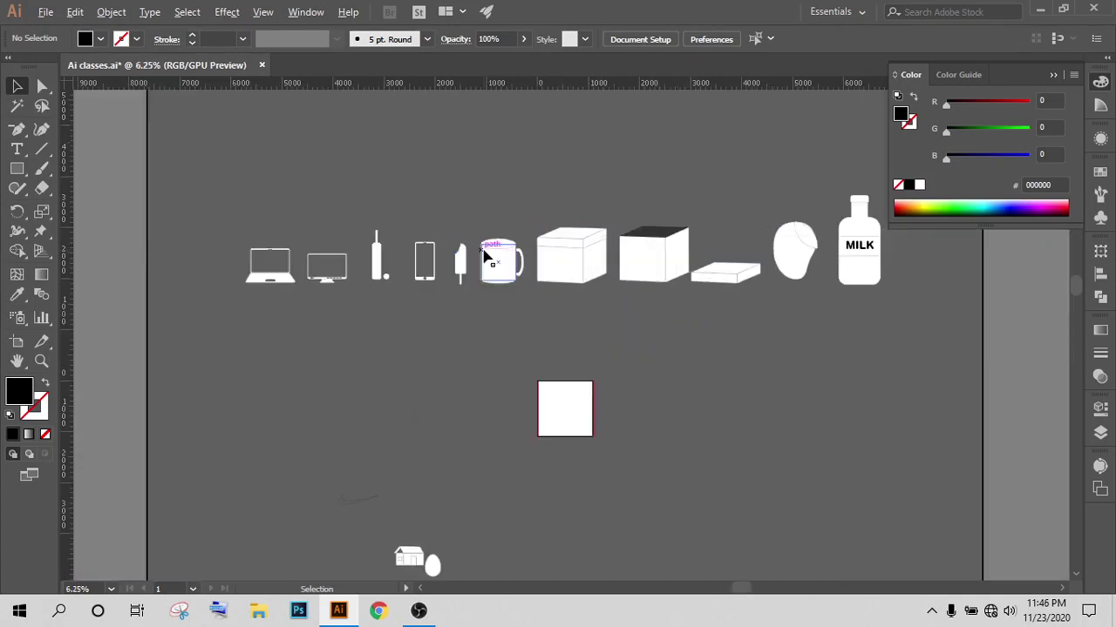
scroll(450, 443, down, 1)
click(416, 476)
Step: Move the house-and-egg group beside the laptop icon and enlarge it
mouse_move(414, 475)
mouse_down()
mouse_move(185, 178)
mouse_move(196, 186)
mouse_up()
scroll(222, 187, up, 3)
scroll(222, 188, up, 1)
drag(340, 357, 606, 530)
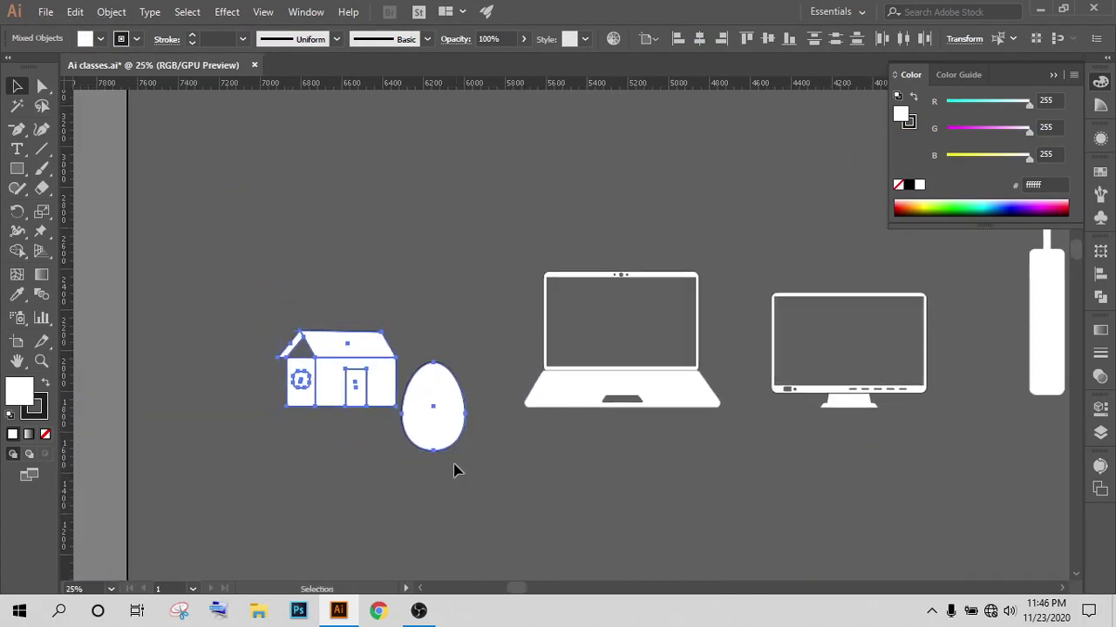
drag(416, 440, 440, 388)
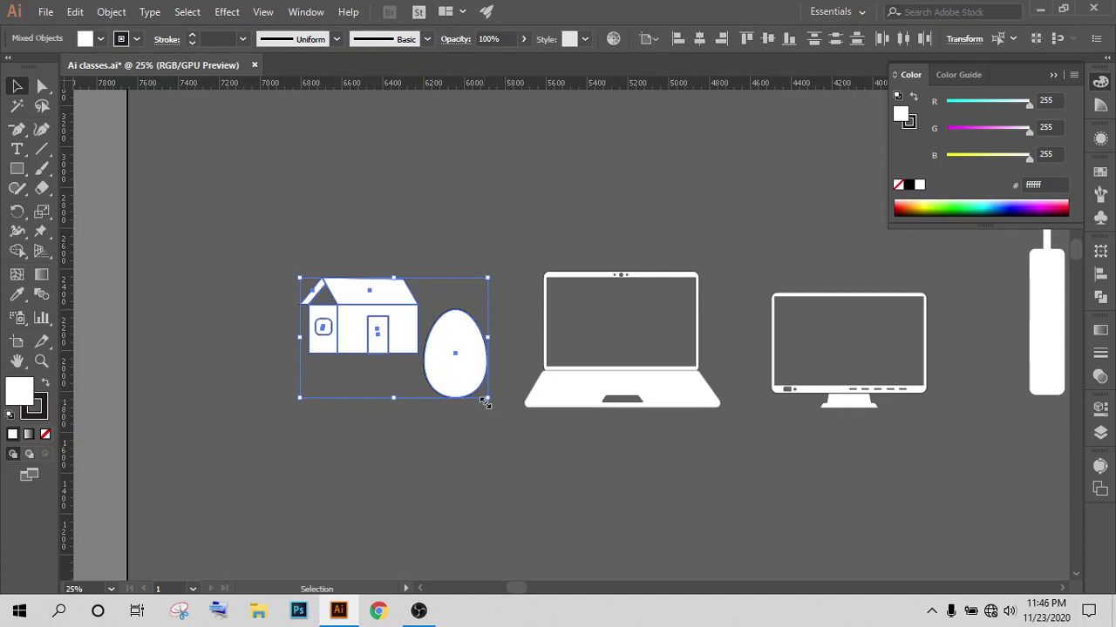
mouse_move(486, 402)
mouse_down()
mouse_move(515, 416)
mouse_move(461, 403)
mouse_move(491, 386)
mouse_up()
click(601, 531)
Step: Space the egg apart from the house and enlarge the house to the row's height
drag(349, 349, 354, 397)
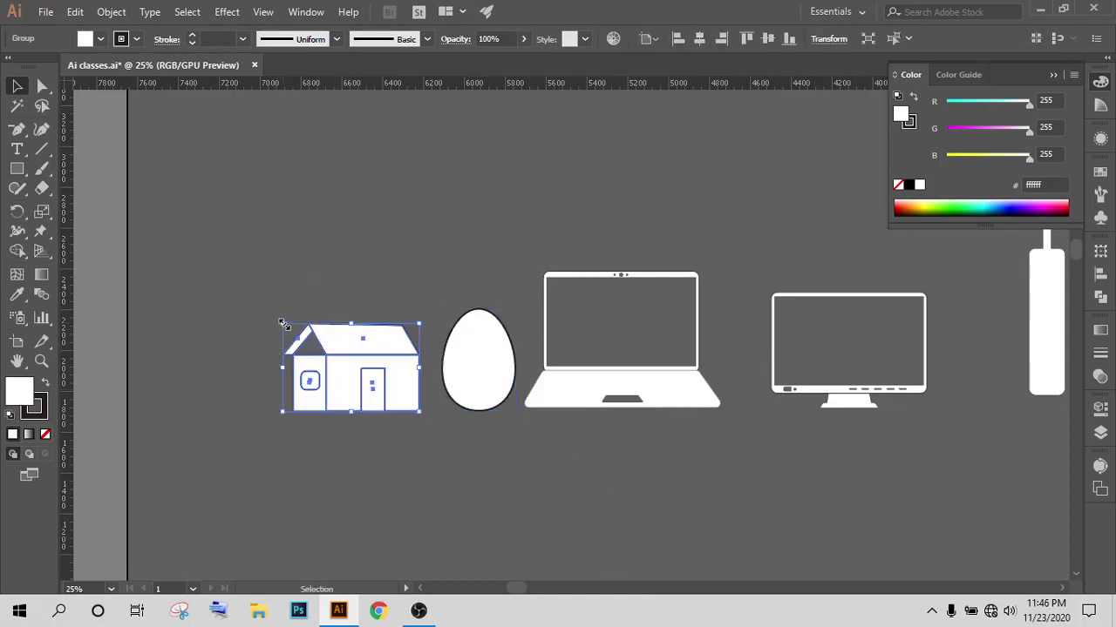
drag(283, 324, 226, 286)
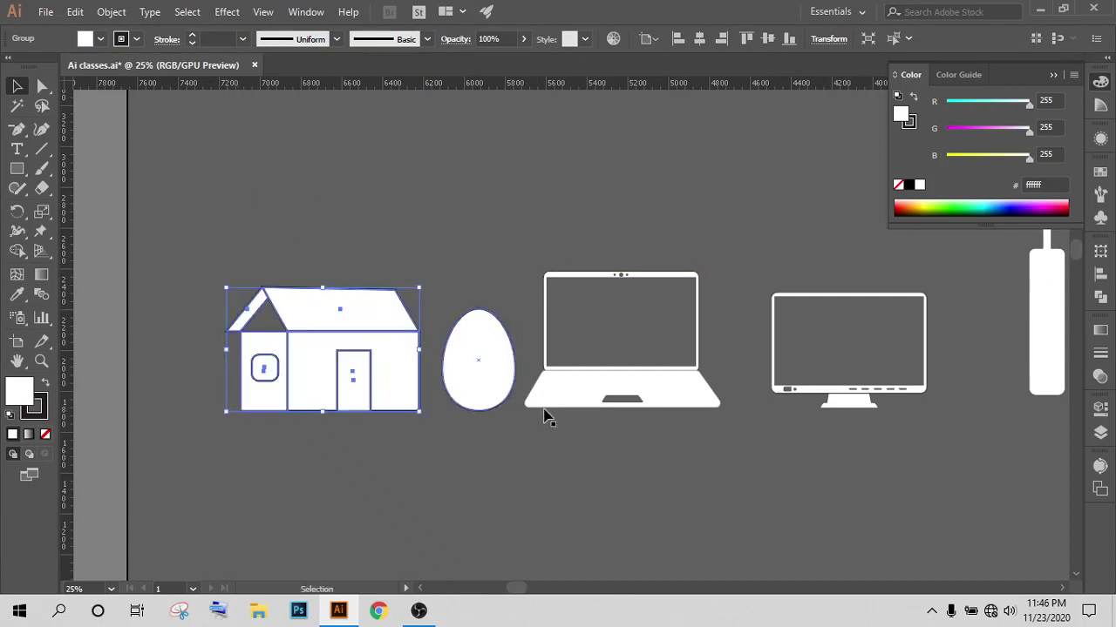
key(ctrl+minus)
drag(785, 416, 740, 443)
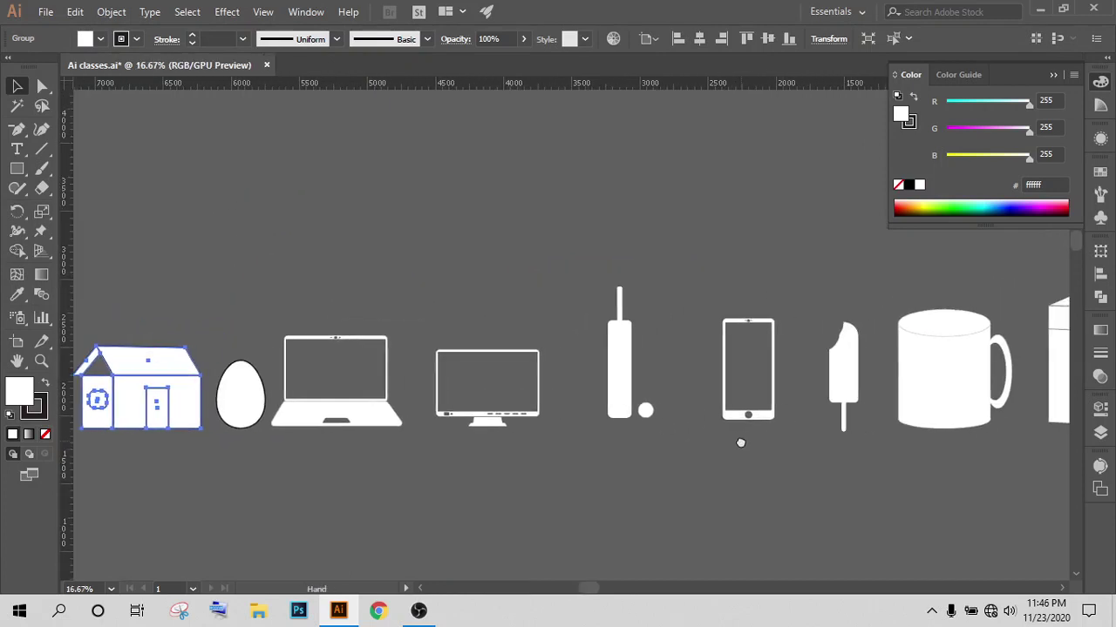
scroll(704, 473, down, 2)
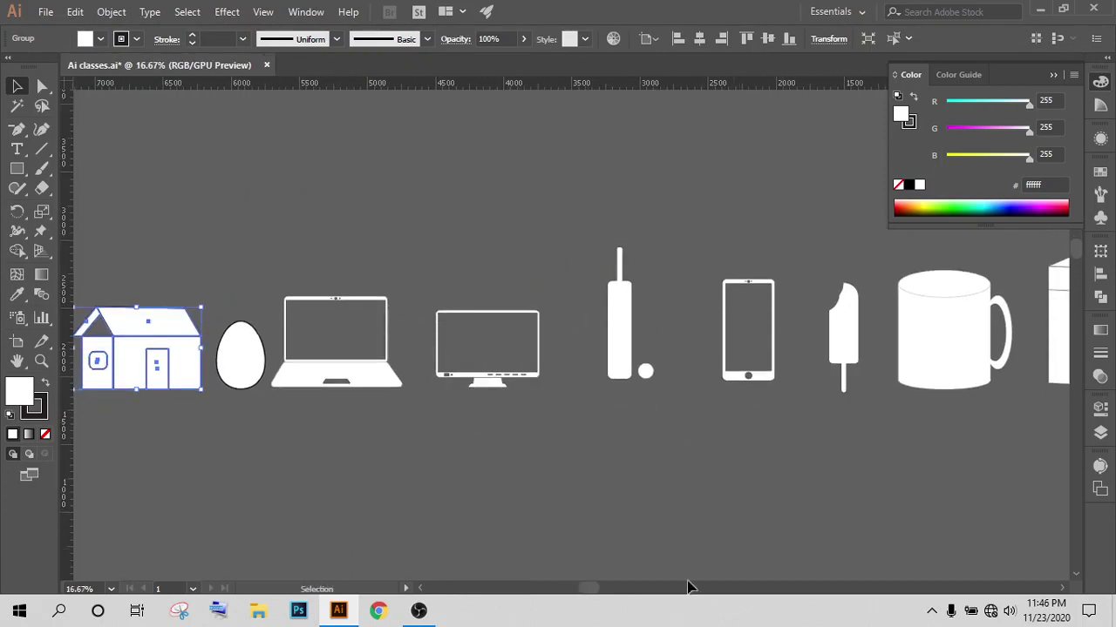
scroll(697, 593, down, 8)
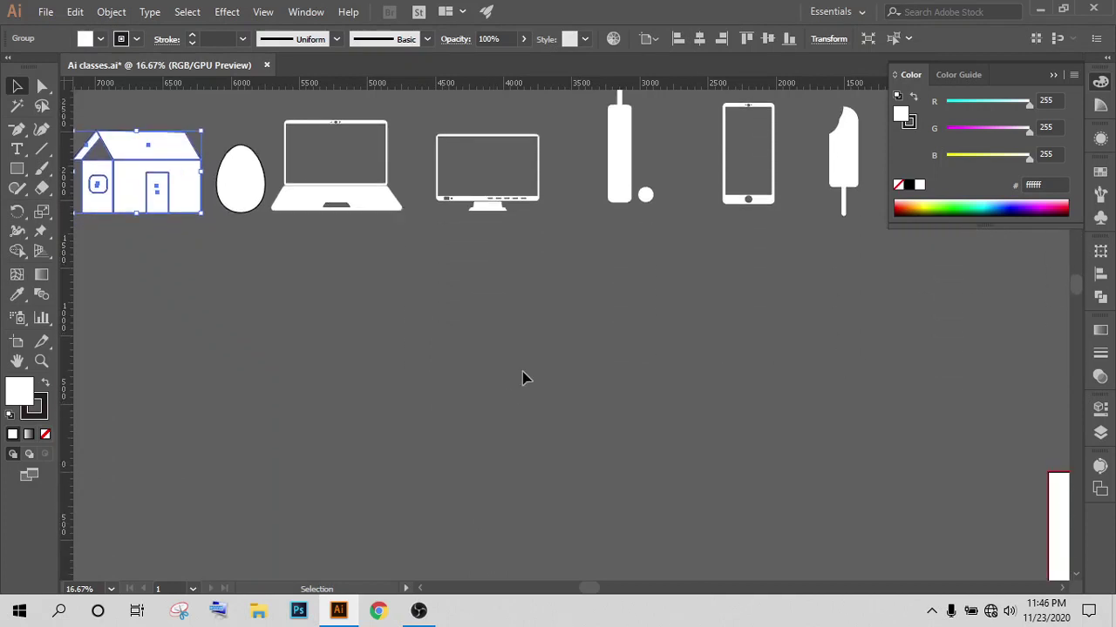
scroll(514, 418, down, 5)
Step: Draw a tall white rectangle below the icon row for the doorway
click(17, 168)
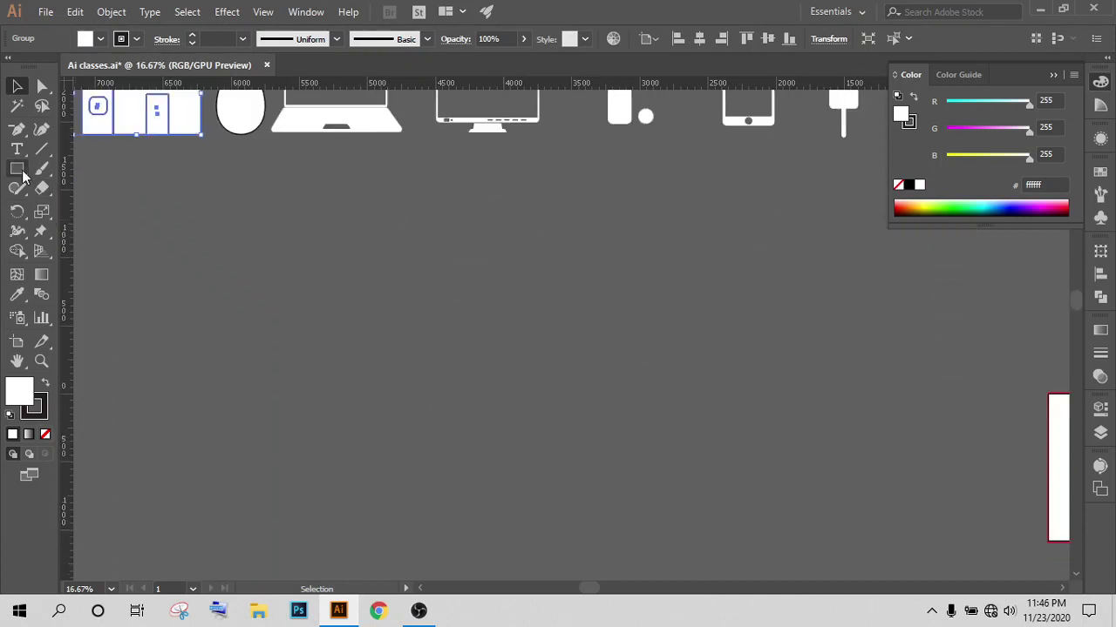
mouse_move(402, 210)
mouse_down()
mouse_move(528, 454)
mouse_move(574, 480)
mouse_up()
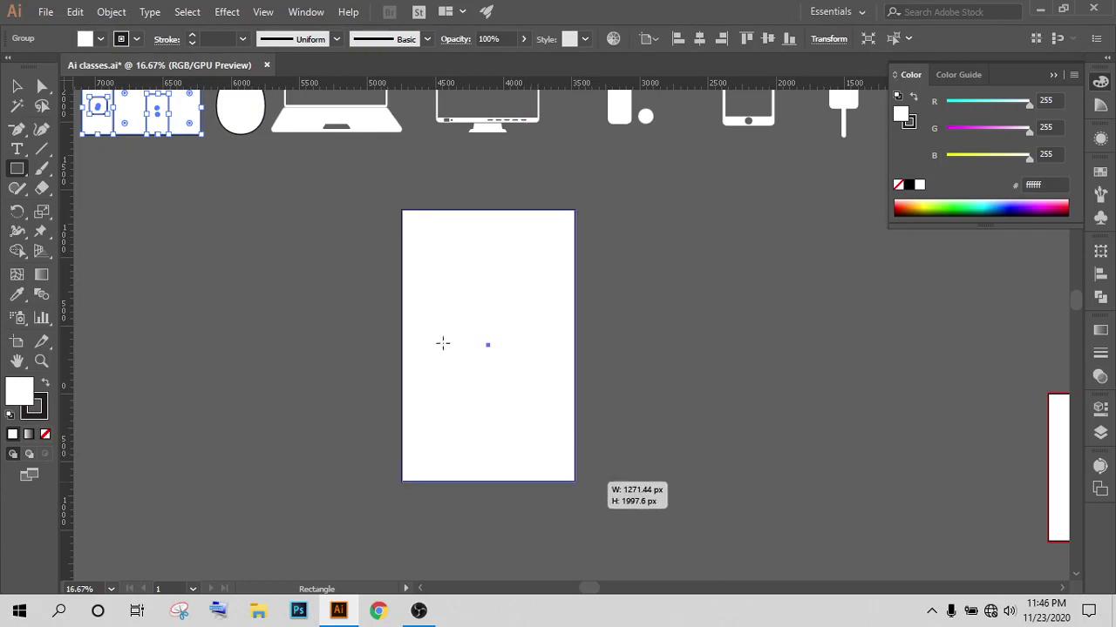
scroll(441, 341, down, 2)
click(17, 85)
scroll(688, 368, up, 3)
click(687, 368)
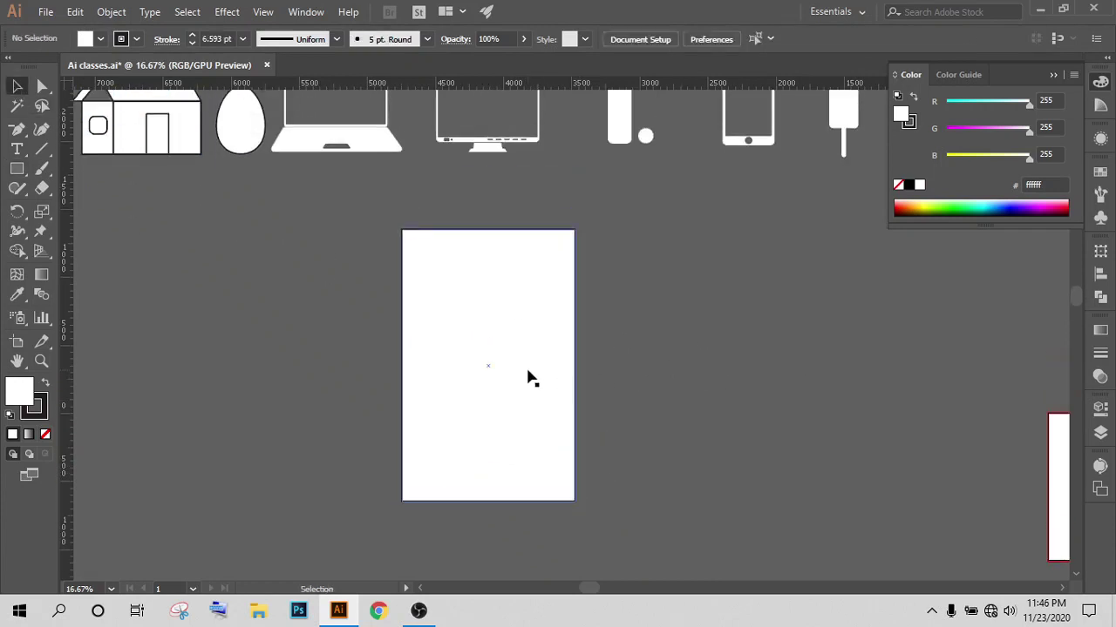
click(527, 378)
Step: Scale a smaller copy inside the doorway and shift it slightly left
key(a)
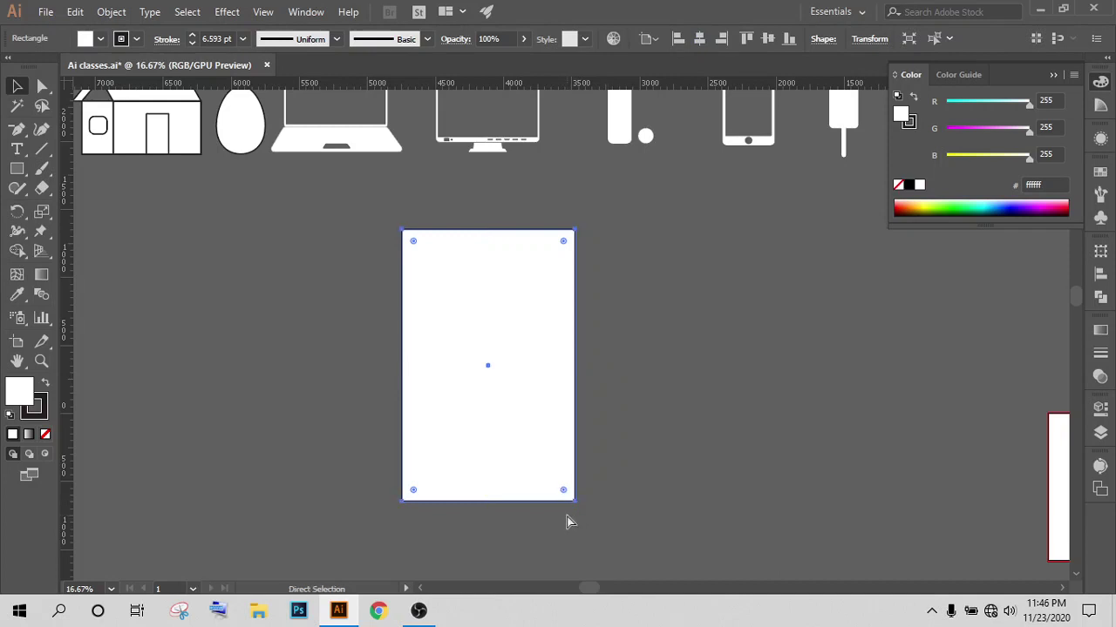
key(v)
drag(575, 502, 545, 494)
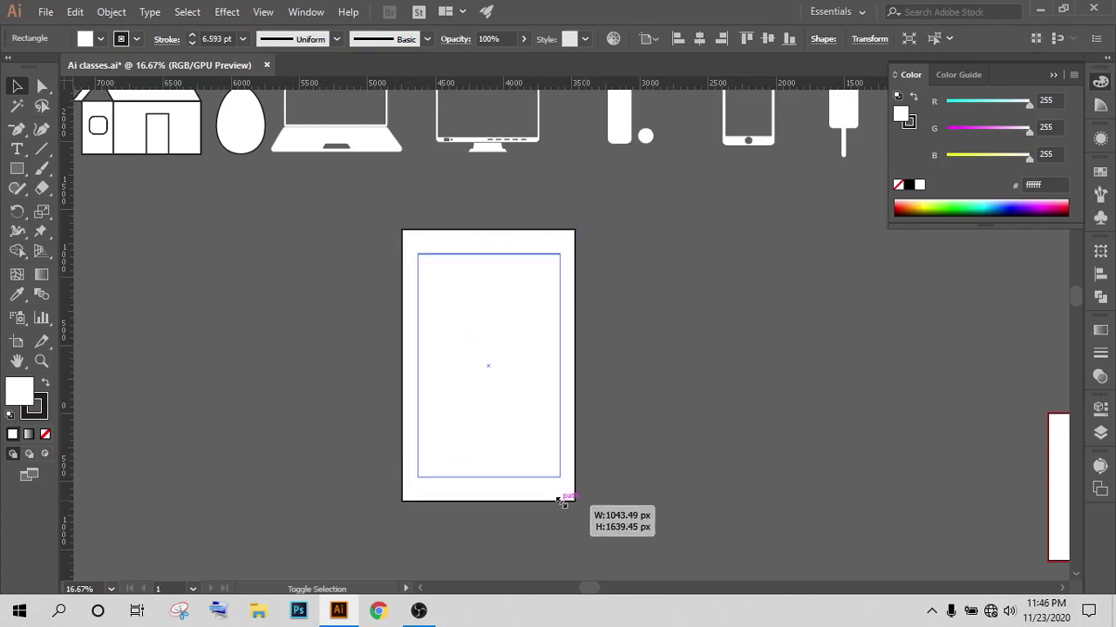
drag(545, 494, 560, 477)
drag(529, 399, 514, 393)
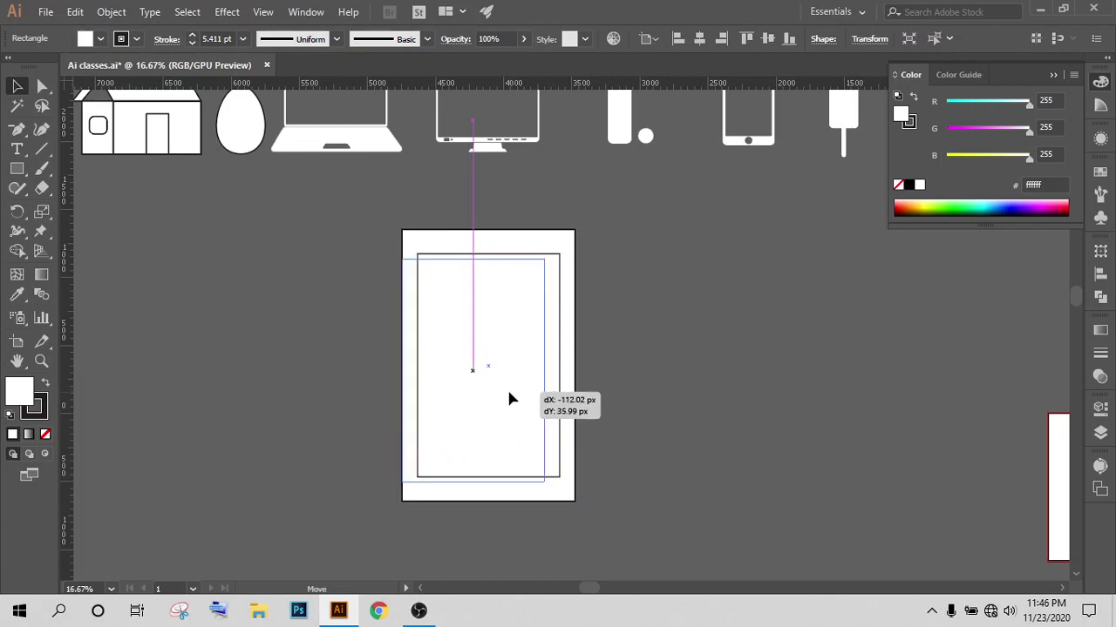
click(383, 344)
Step: Vertically centre the inner rectangle within the doorway with Vertical Align Center
click(549, 418)
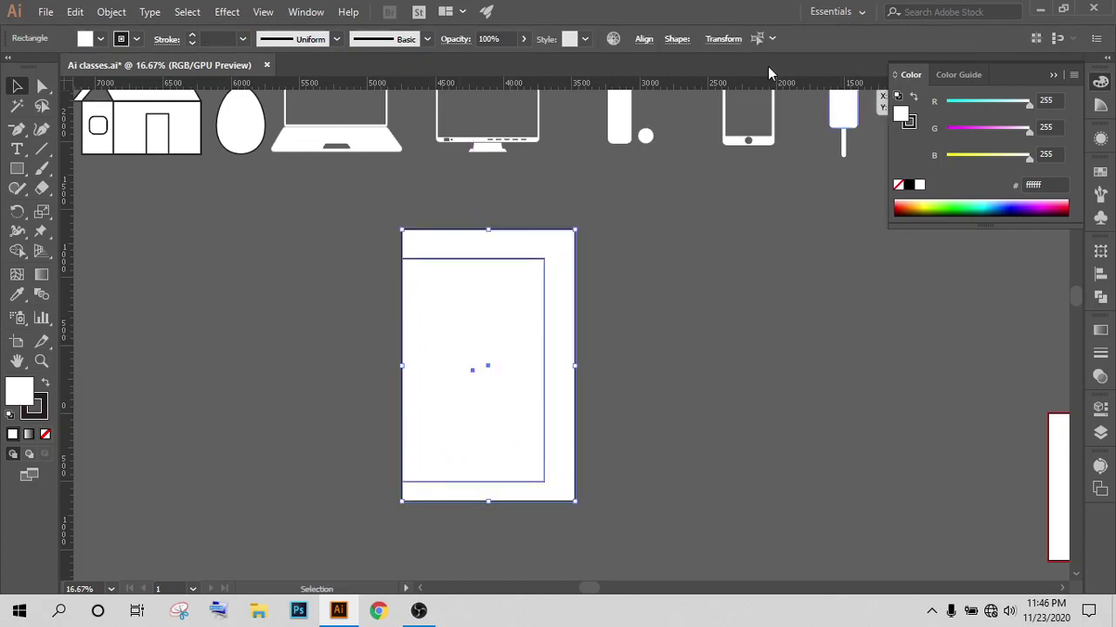
shift+click(511, 259)
click(643, 39)
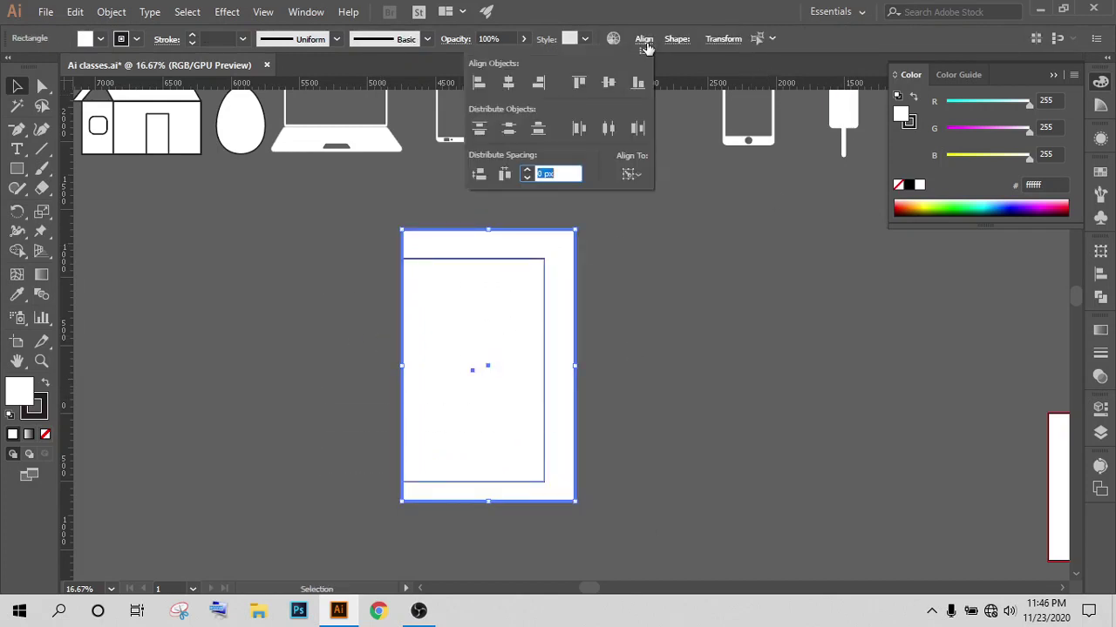
click(479, 82)
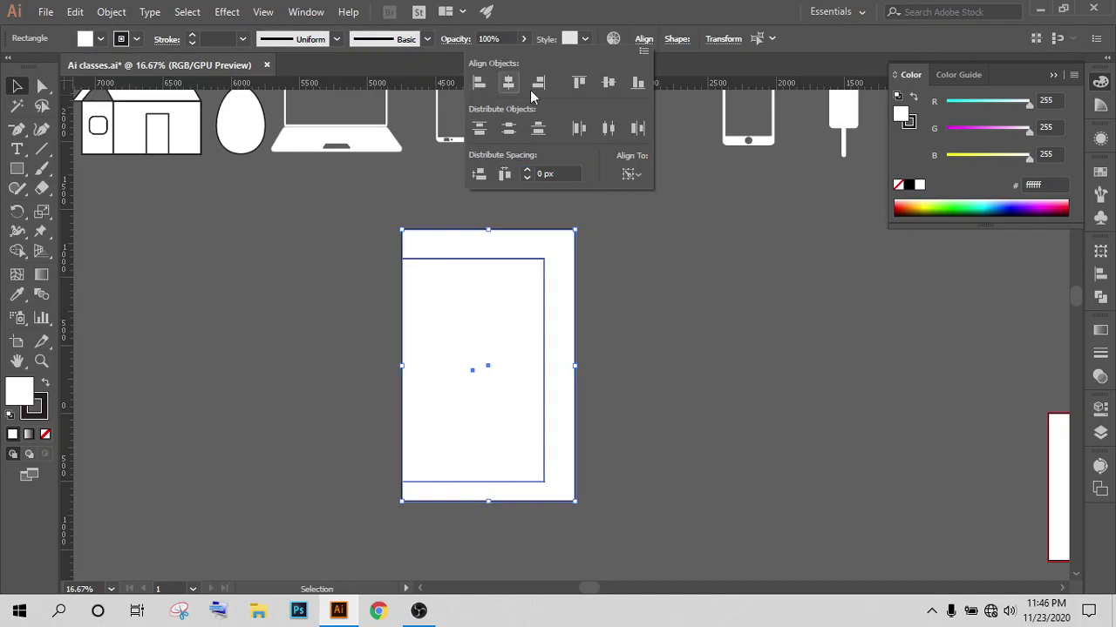
click(608, 84)
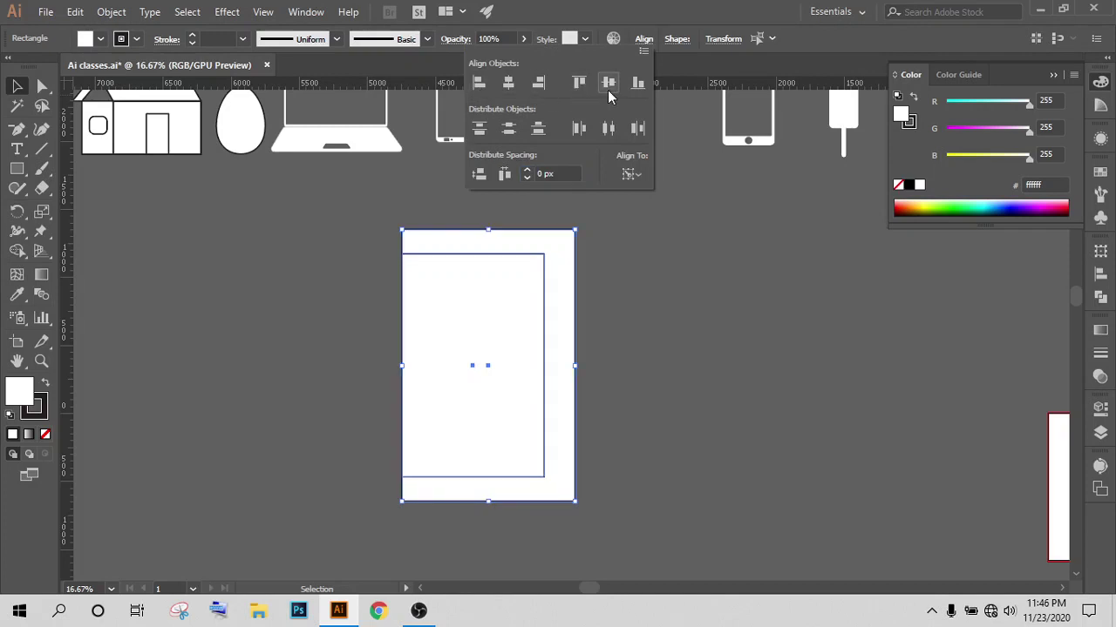
click(640, 413)
scroll(546, 436, up, 1)
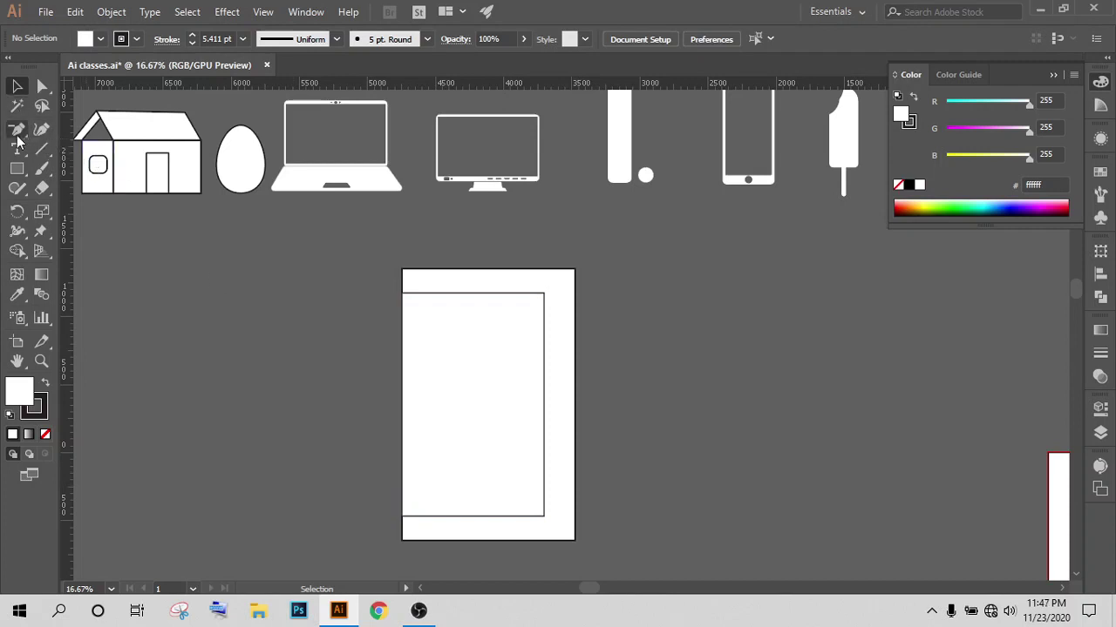
Step: Skew the inner rectangle: move its right edge left and stretch its left corners to the doorway edges
click(42, 85)
drag(542, 299, 544, 300)
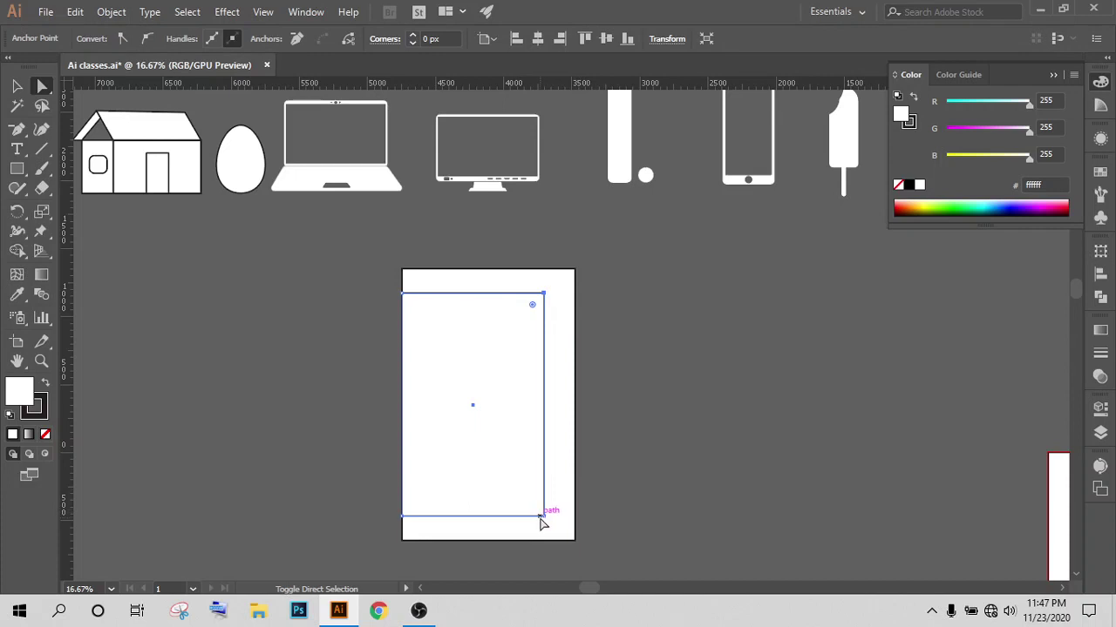
drag(541, 517, 473, 515)
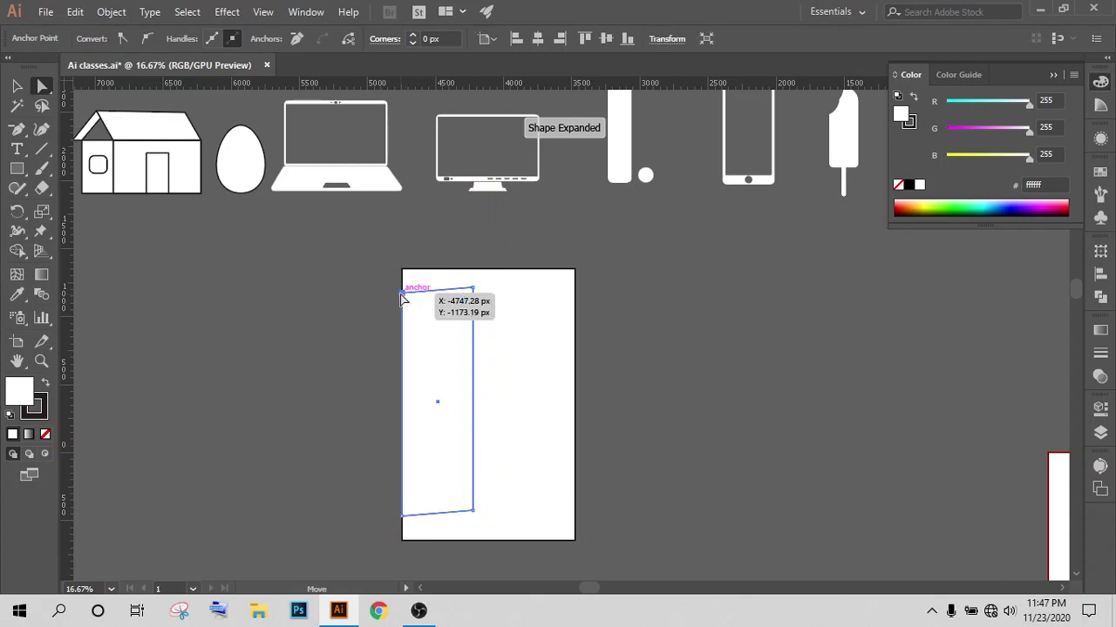
drag(402, 289, 402, 269)
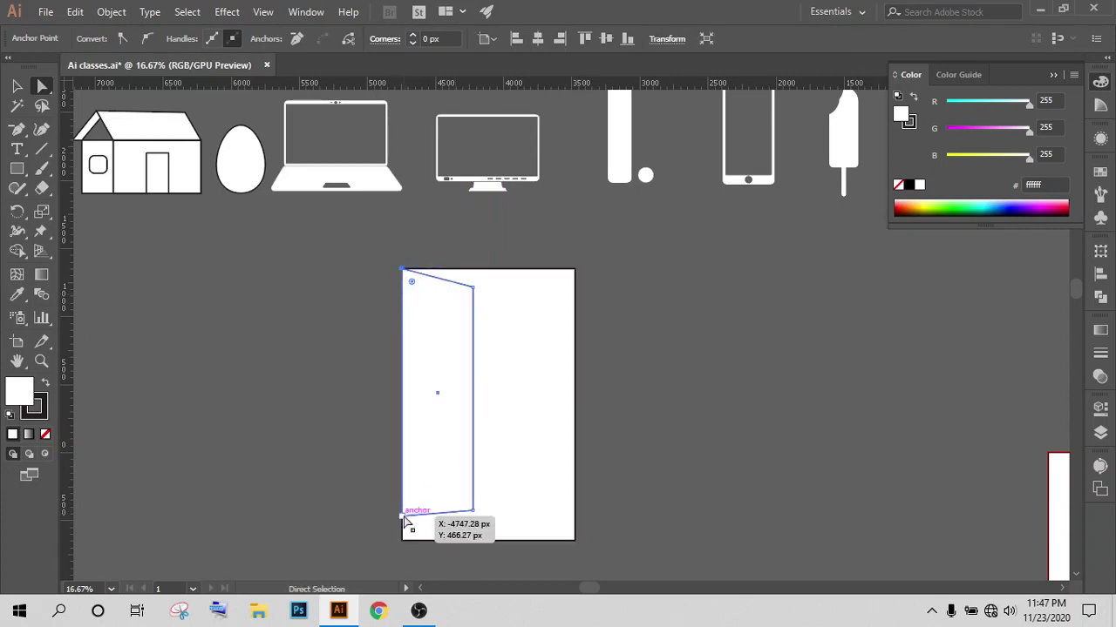
drag(403, 515, 403, 540)
click(678, 444)
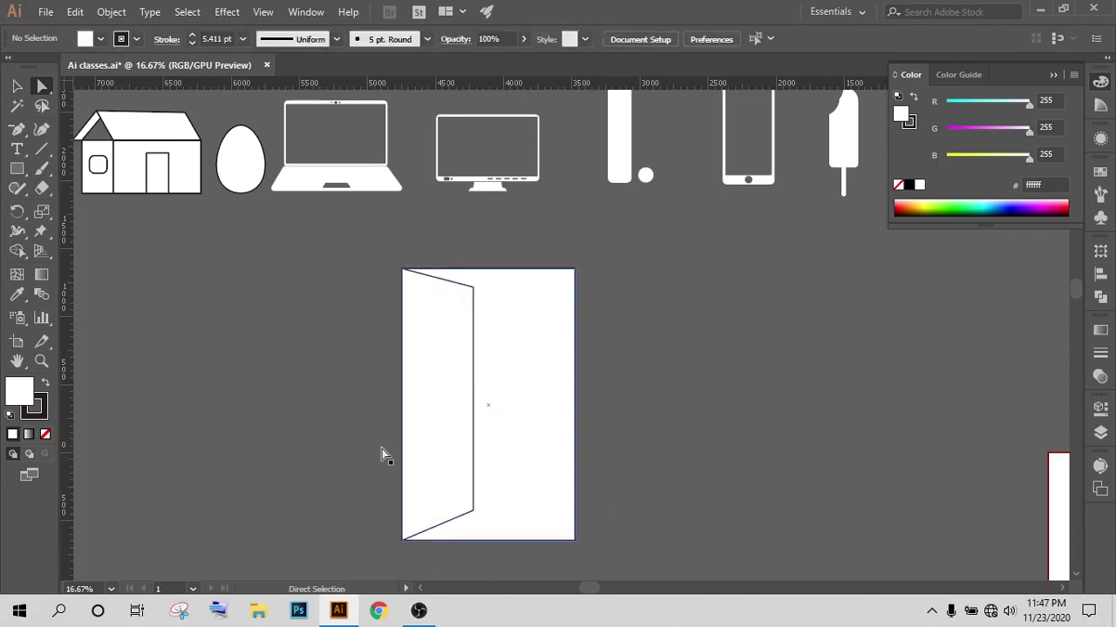
Step: Give the outer doorway rectangle a dark fill by swapping its fill and stroke
click(17, 86)
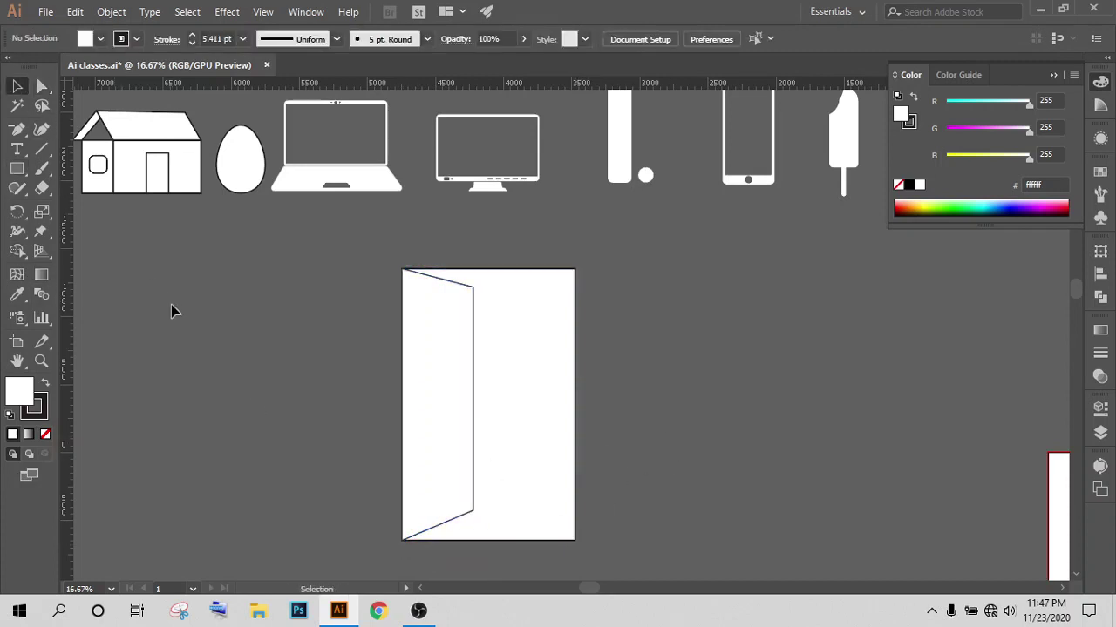
click(461, 316)
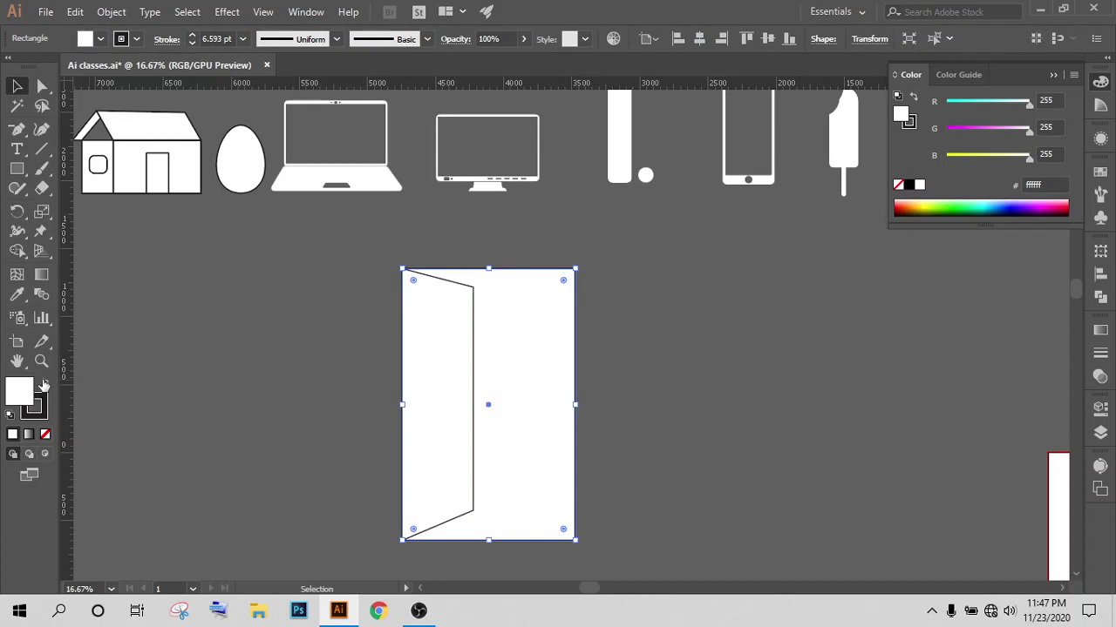
click(43, 384)
click(209, 382)
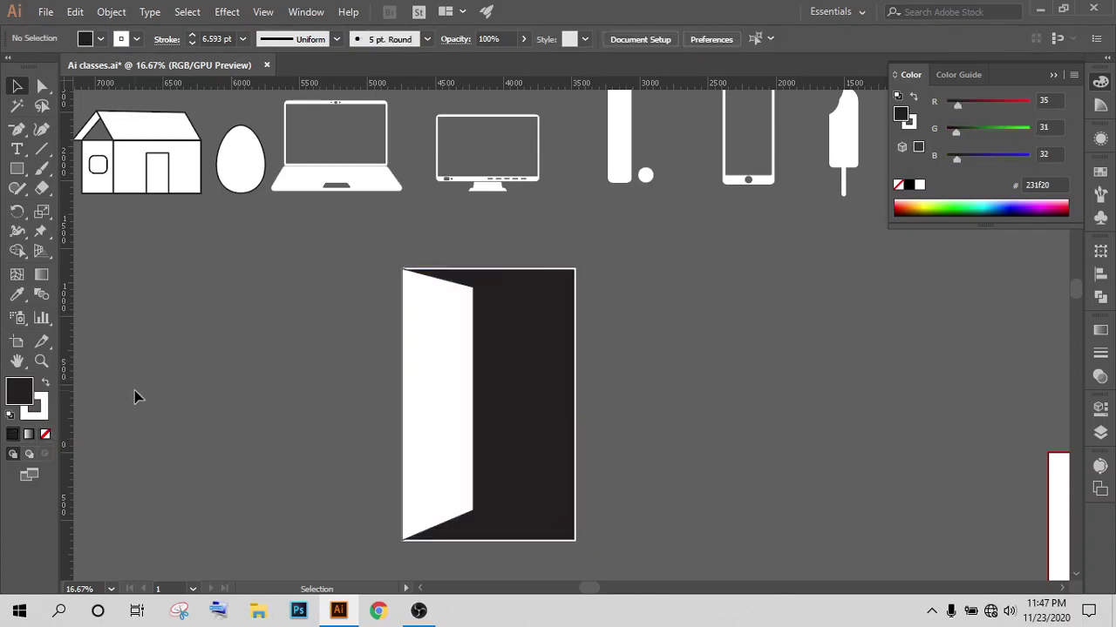
scroll(447, 572, down, 1)
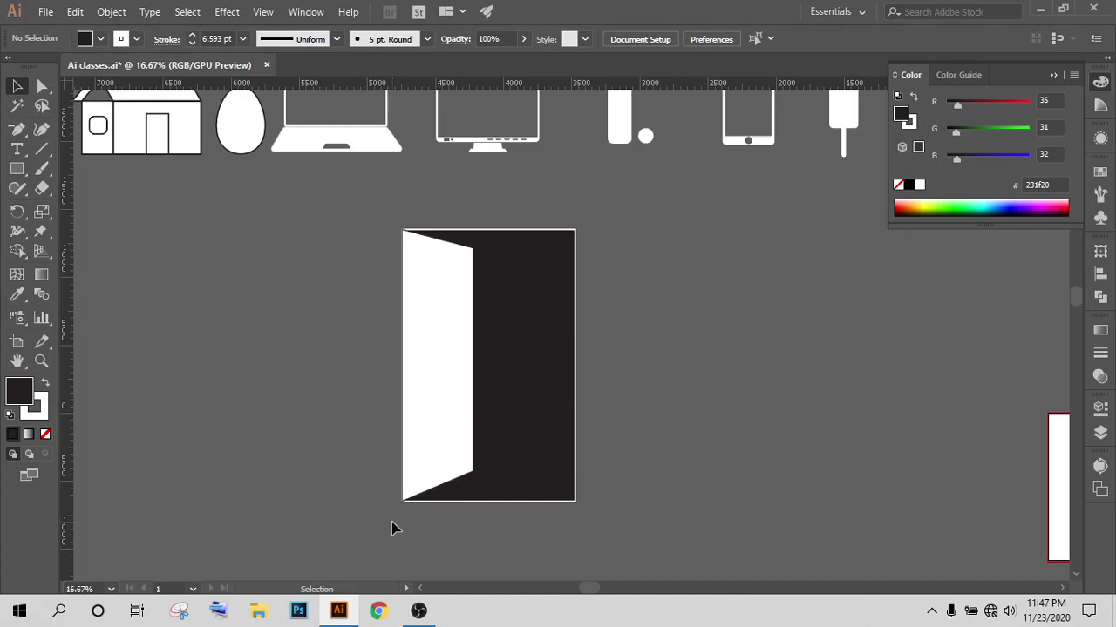
scroll(342, 389, up, 1)
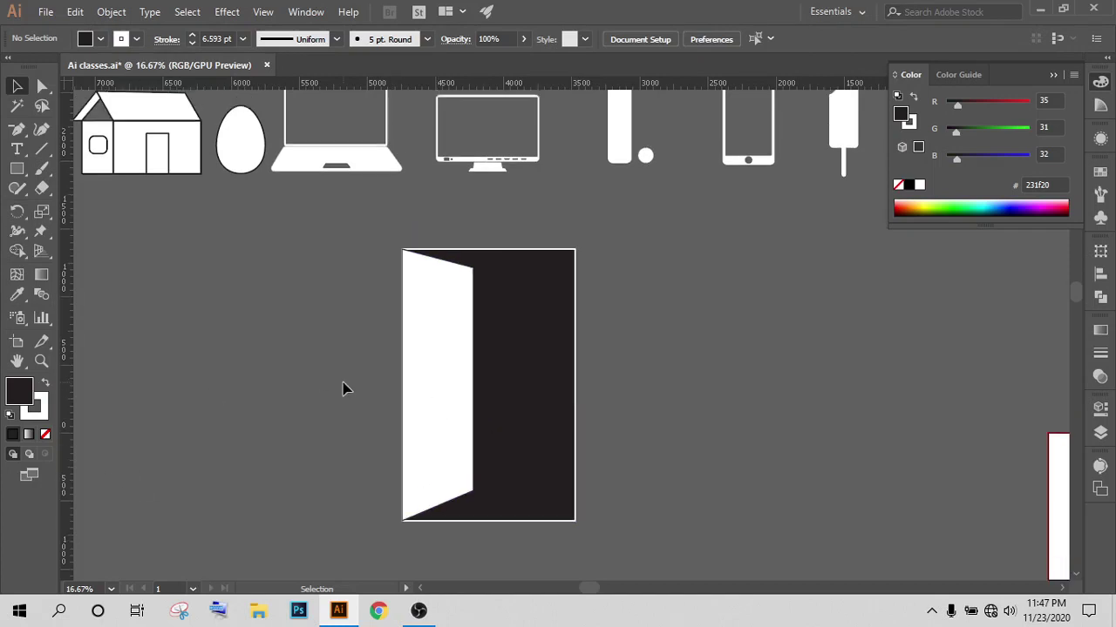
scroll(343, 389, down, 1)
Step: Set the doorway rectangle's stroke to None, leaving it near-black (231f20) with no outline
click(483, 393)
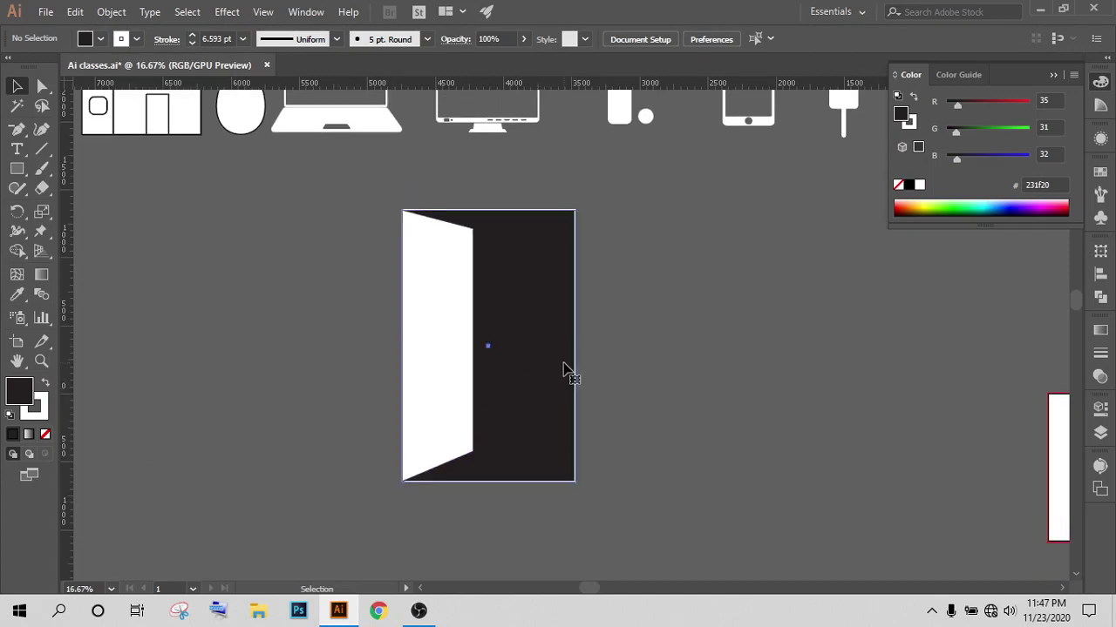
click(41, 408)
click(46, 434)
click(13, 385)
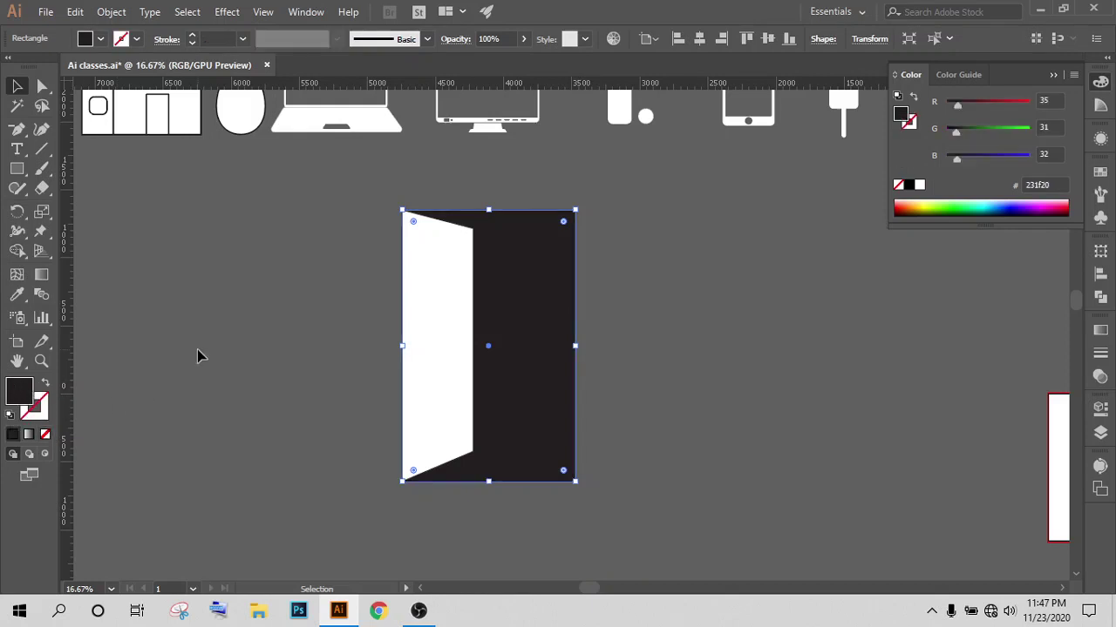
click(200, 352)
scroll(418, 453, up, 2)
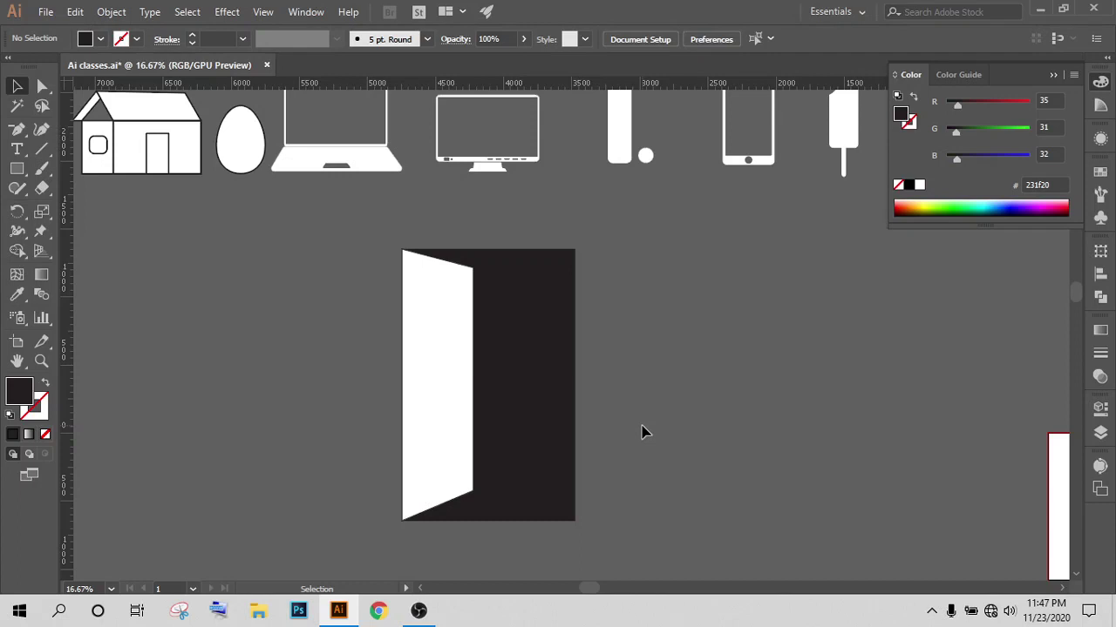
Step: Set the white door panel's stroke to None so it has no outline
click(428, 428)
click(35, 409)
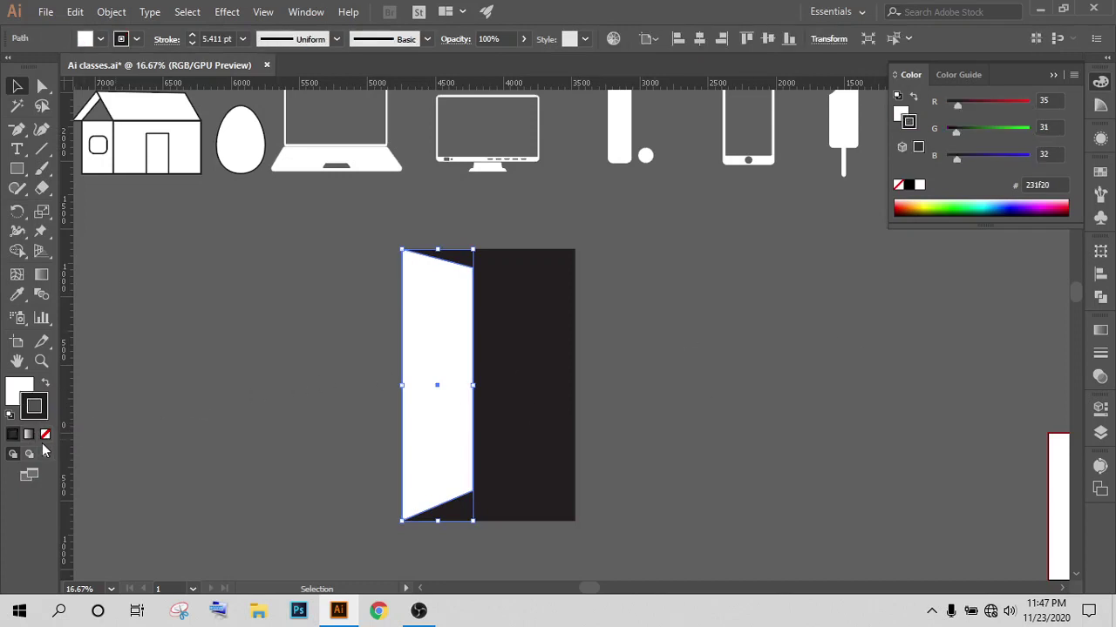
click(46, 434)
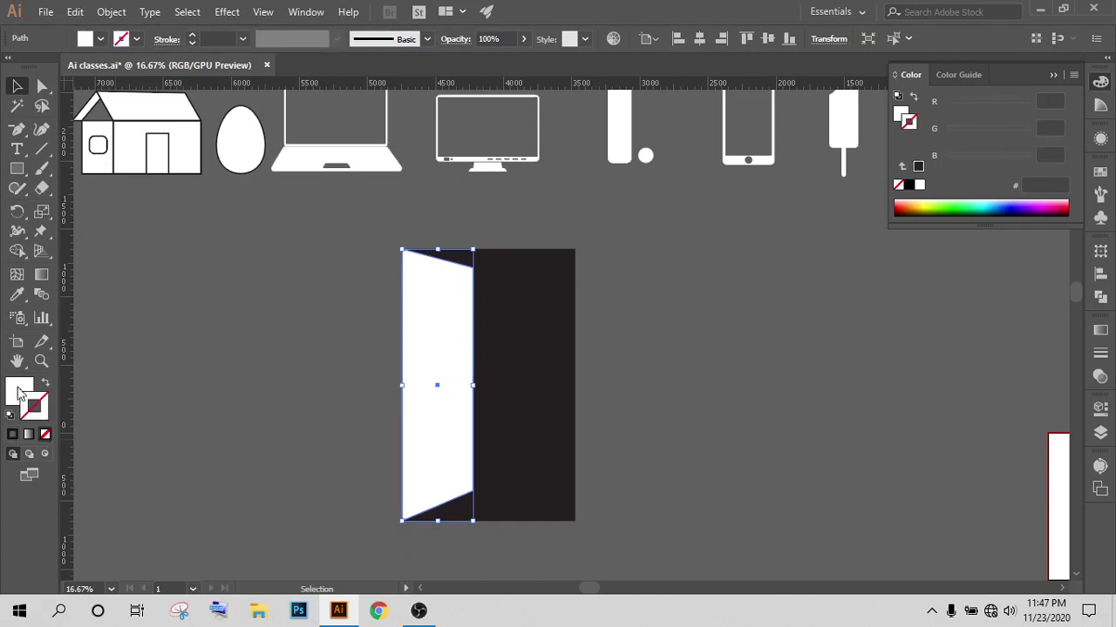
click(16, 392)
click(235, 298)
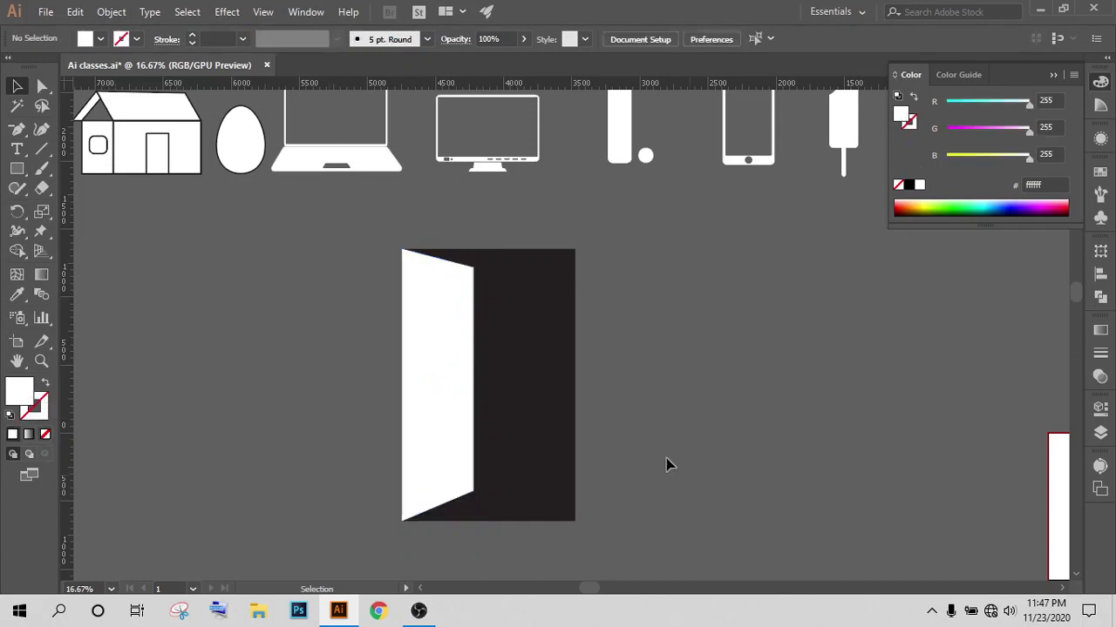
Step: Browse the Effect menu without applying anything, ending with the door panel selected
click(449, 335)
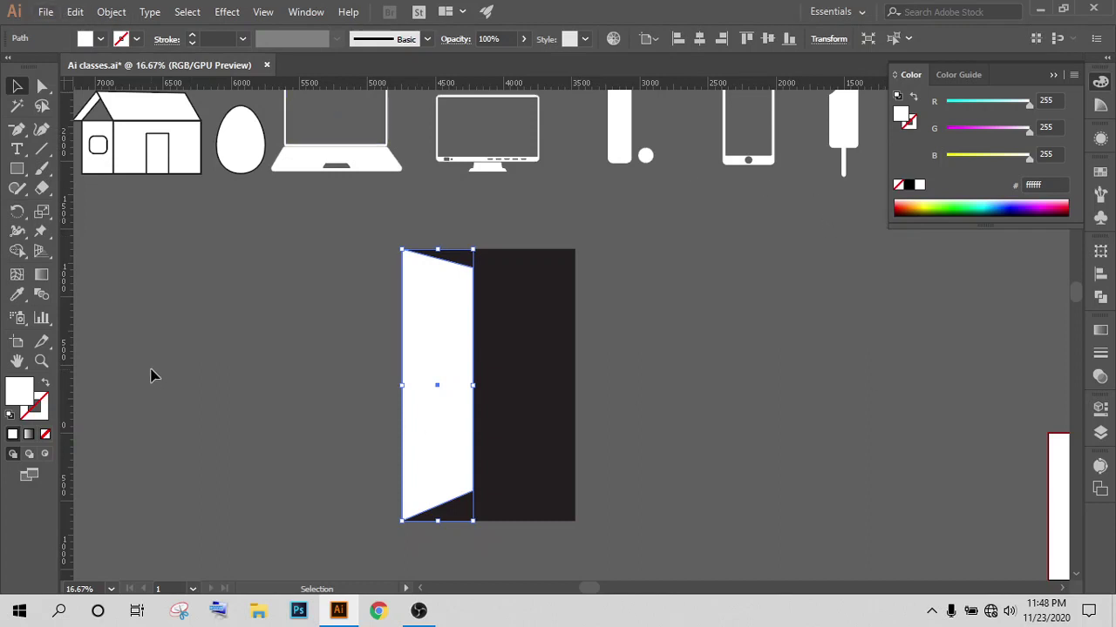
click(243, 12)
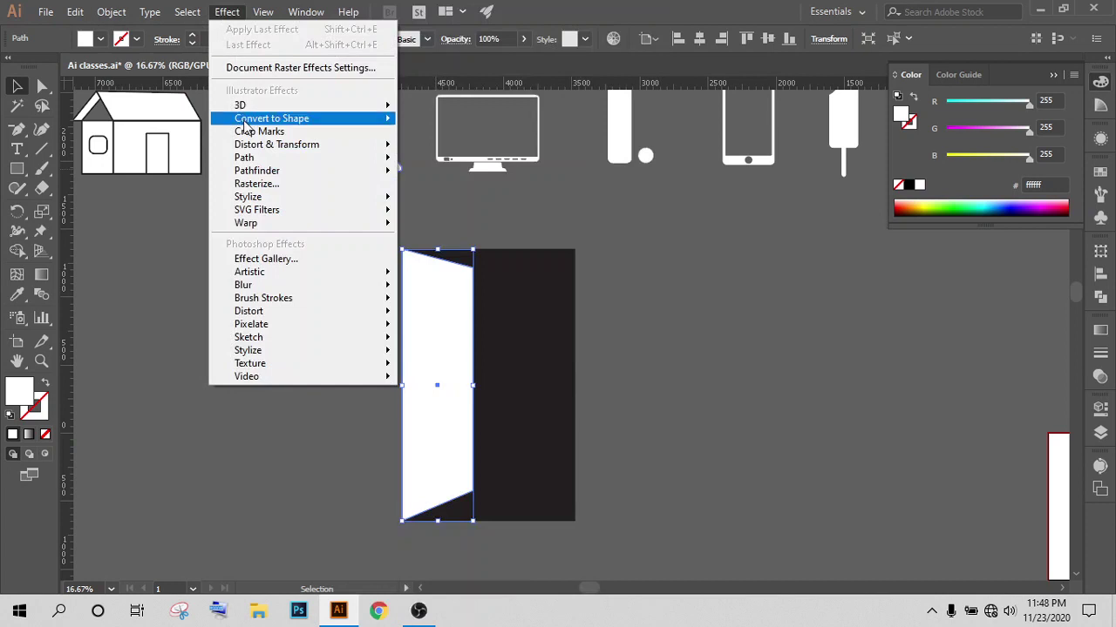
mouse_move(271, 119)
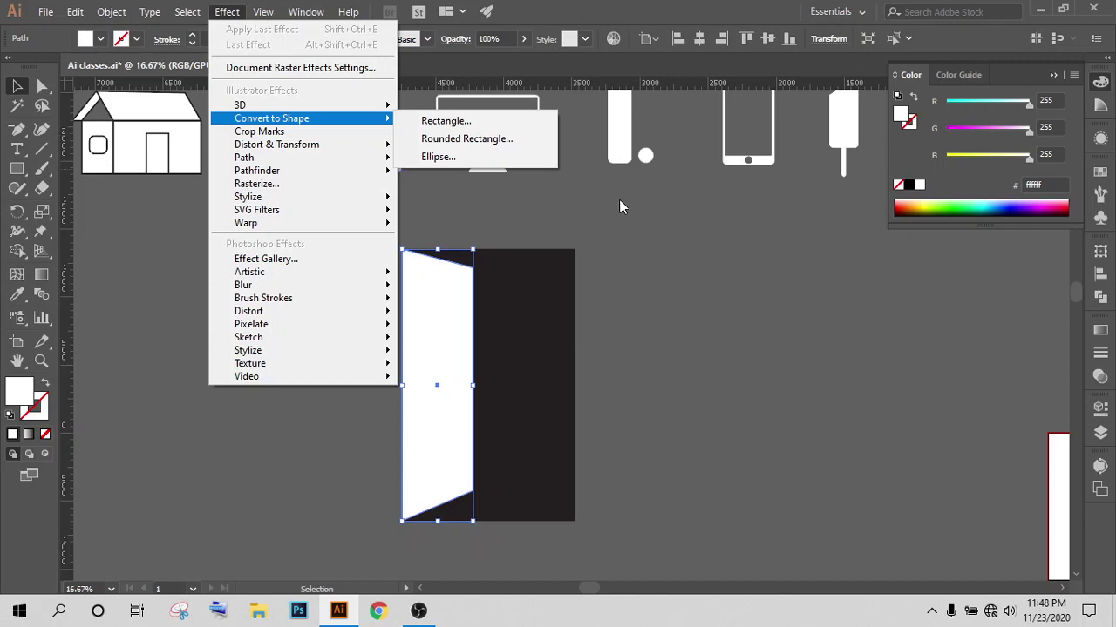
click(689, 385)
click(689, 386)
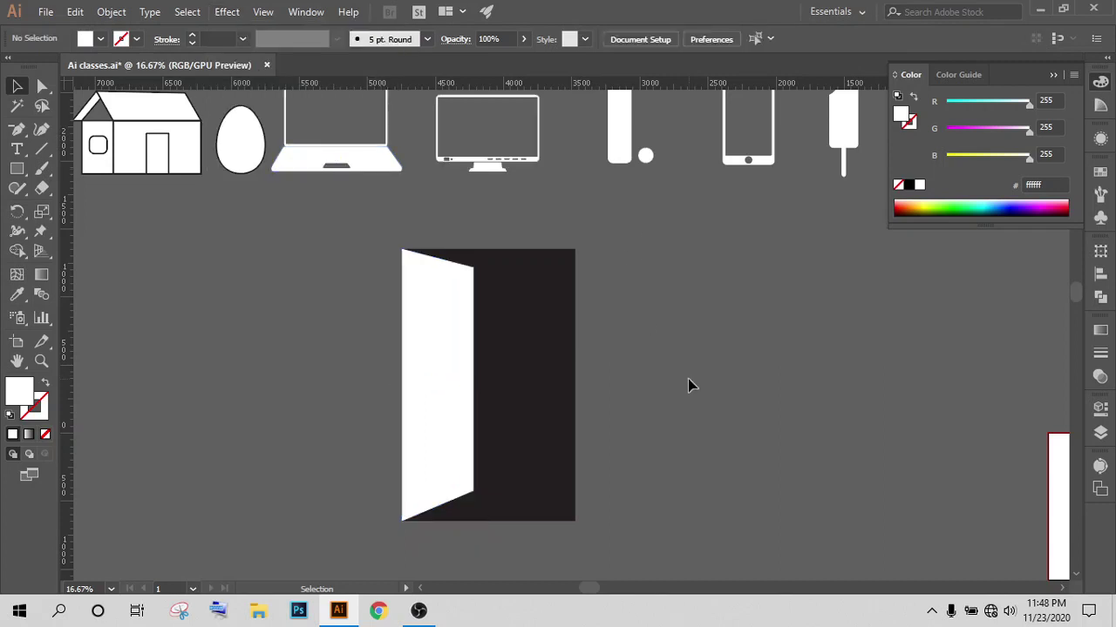
click(444, 371)
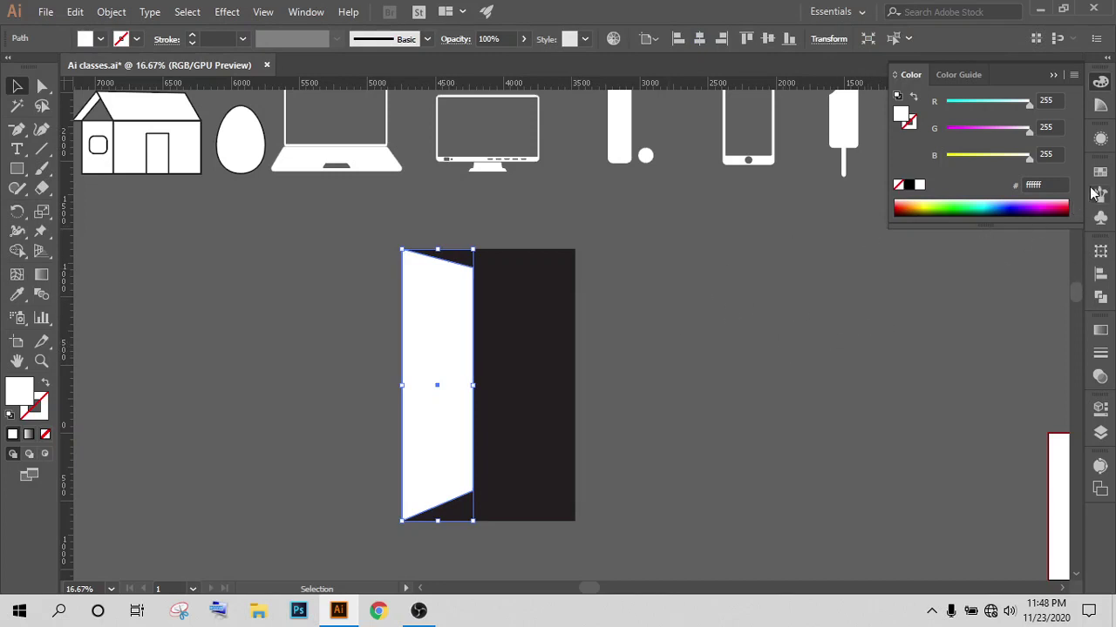
Step: From the Swatches panel, fill the door panel with a green, then a brown pattern swatch
click(1101, 218)
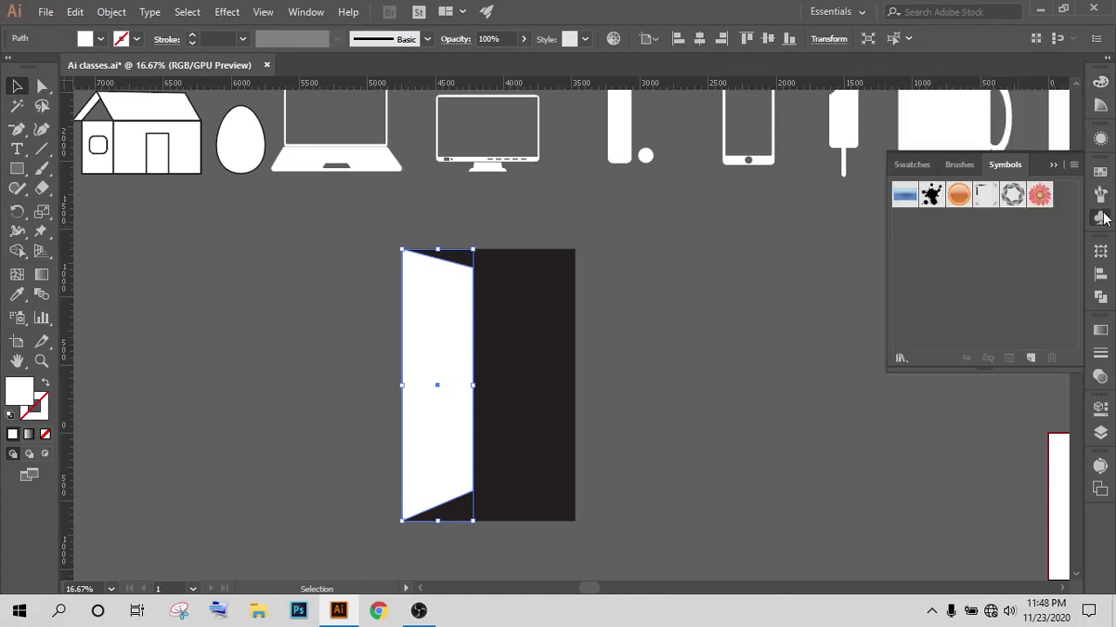
click(1041, 201)
click(914, 167)
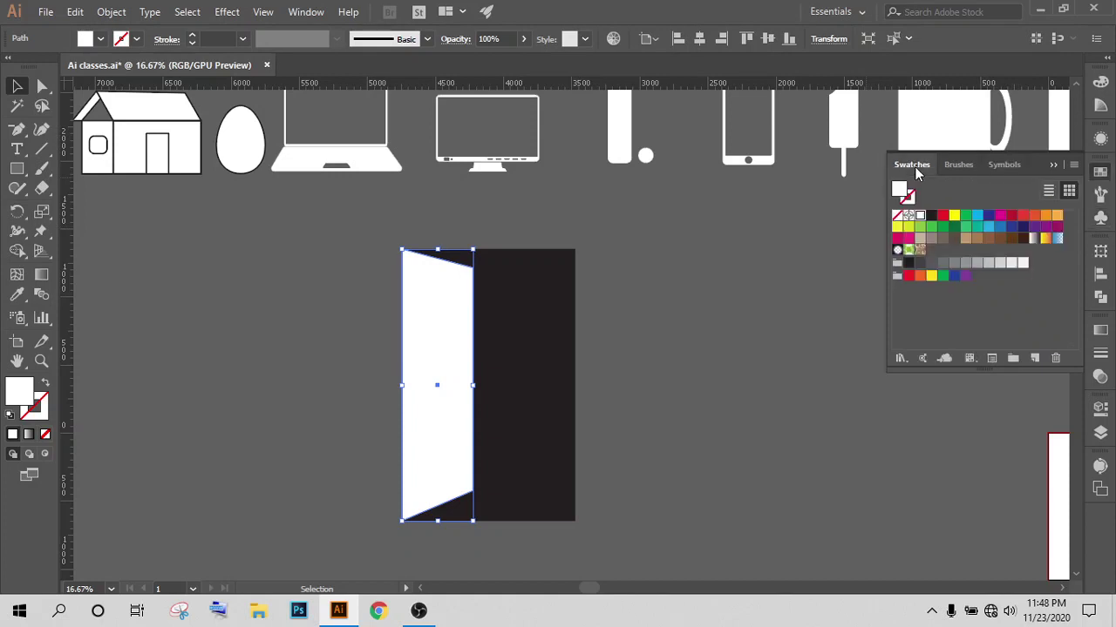
click(908, 251)
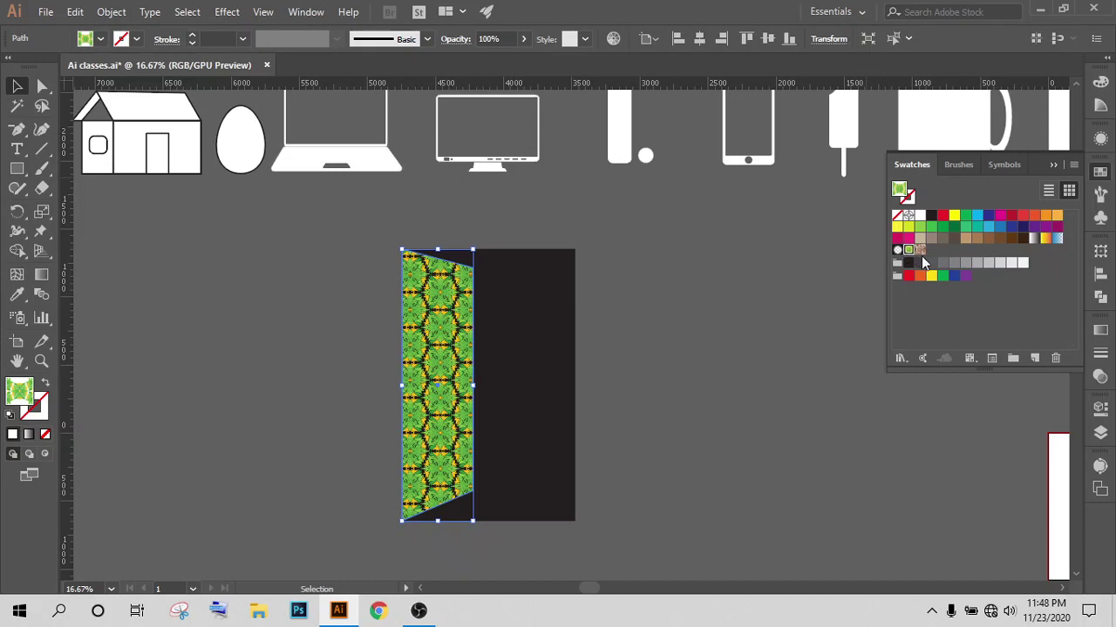
click(923, 251)
click(707, 304)
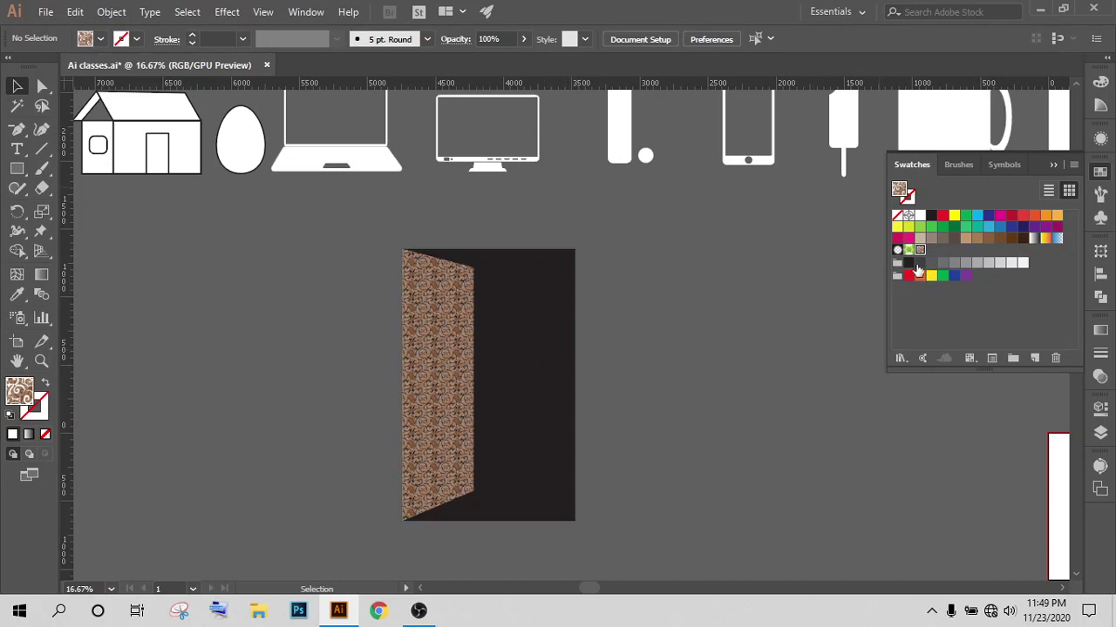
Step: Try a dark radial gradient and the Foliage pattern, then settle on the brown Pompadour pattern
click(452, 375)
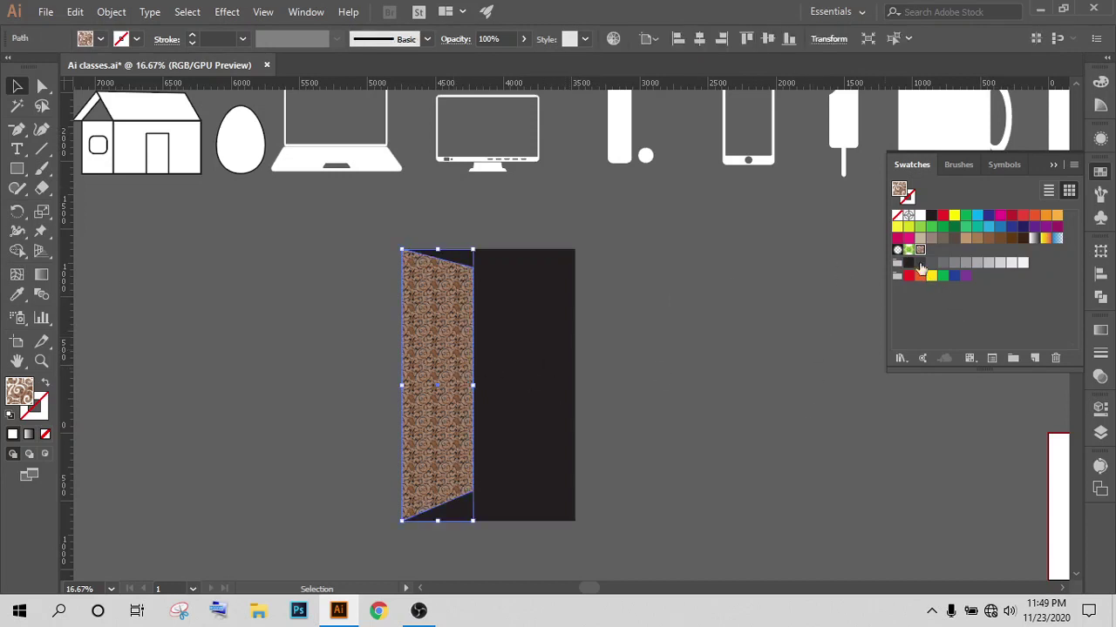
click(898, 251)
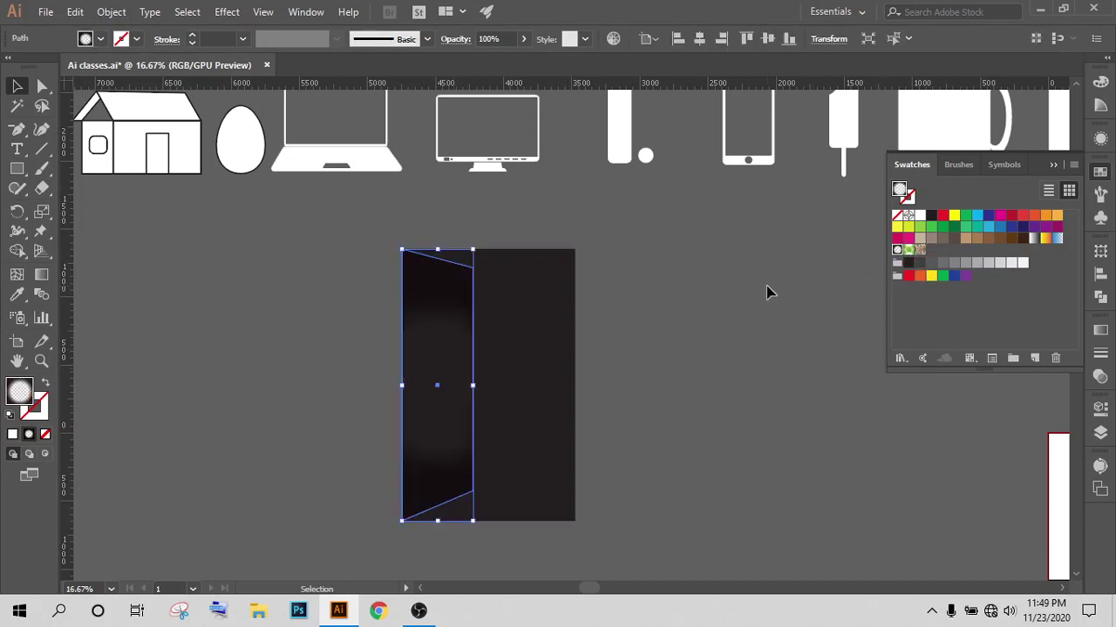
click(906, 252)
click(919, 253)
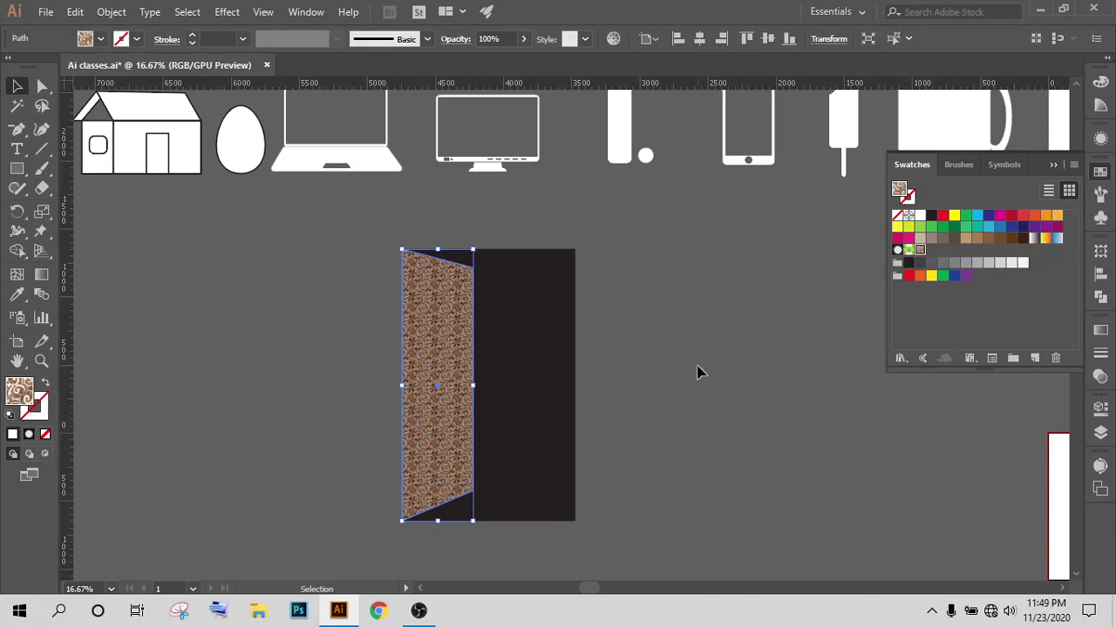
click(723, 378)
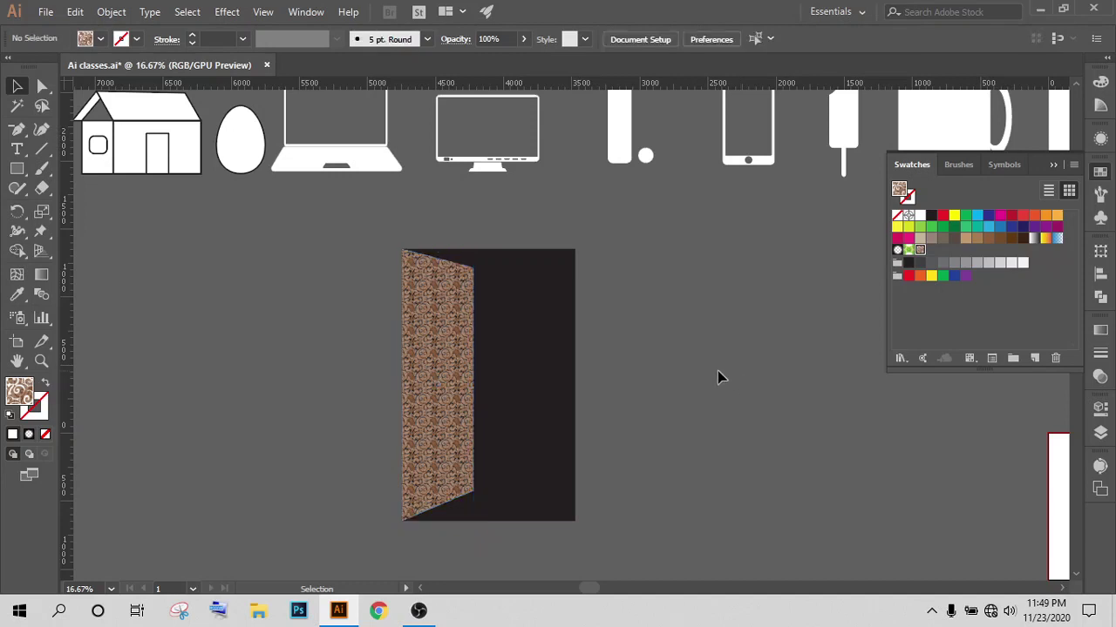
Step: Round the doorway's corners, then undo back to square corners and a plain white door panel
click(568, 321)
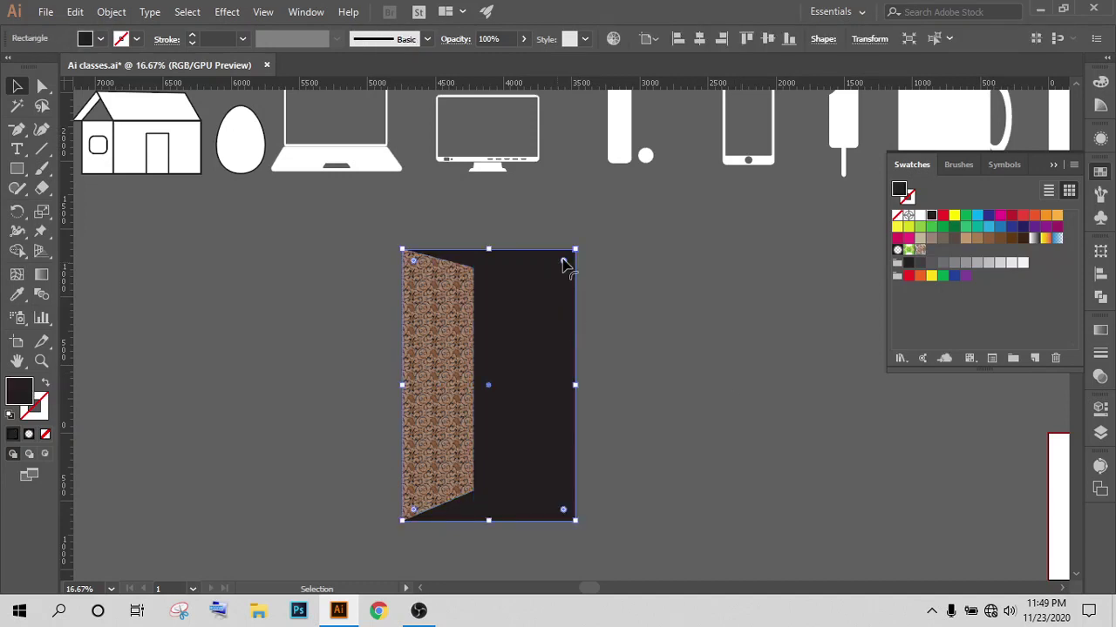
drag(563, 261, 559, 264)
click(636, 279)
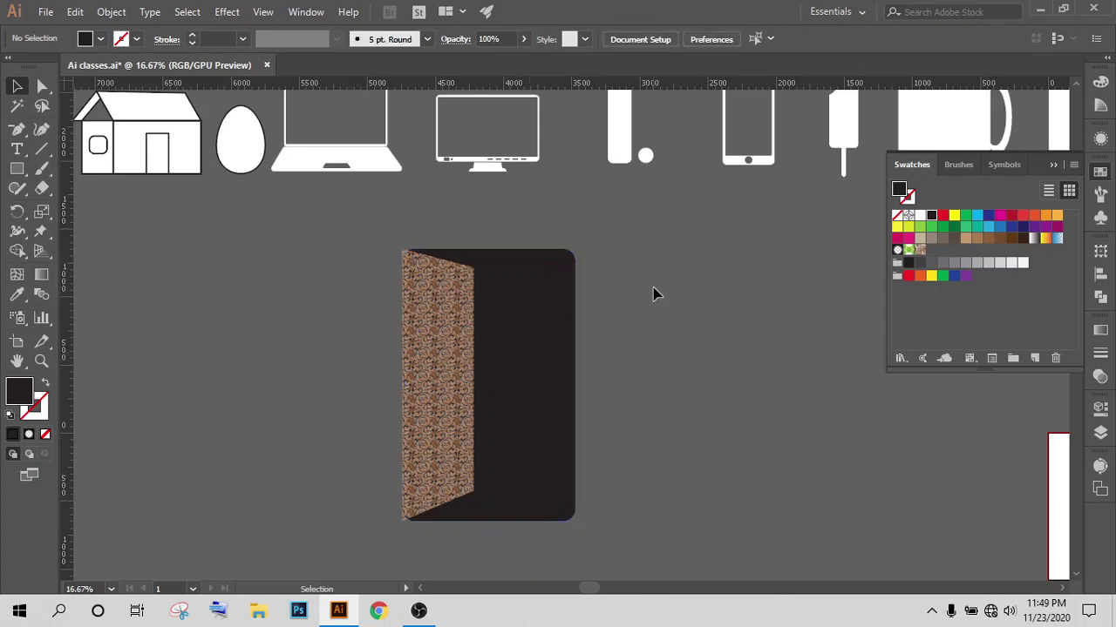
key(ctrl+z)
key(ctrl+z)
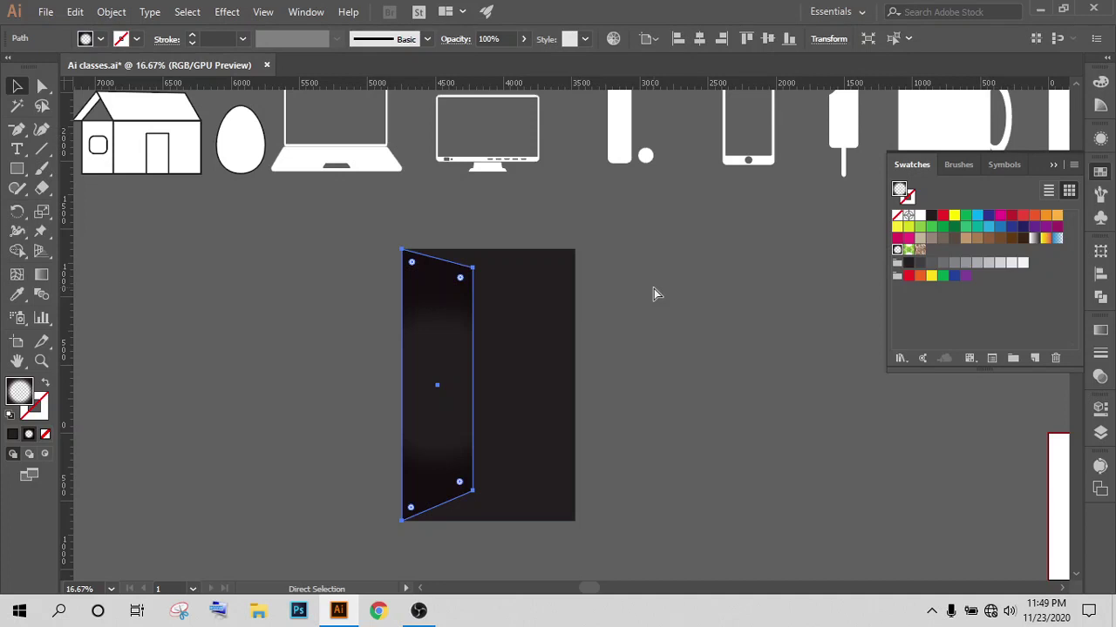
key(ctrl+shift+z)
key(ctrl+shift+z)
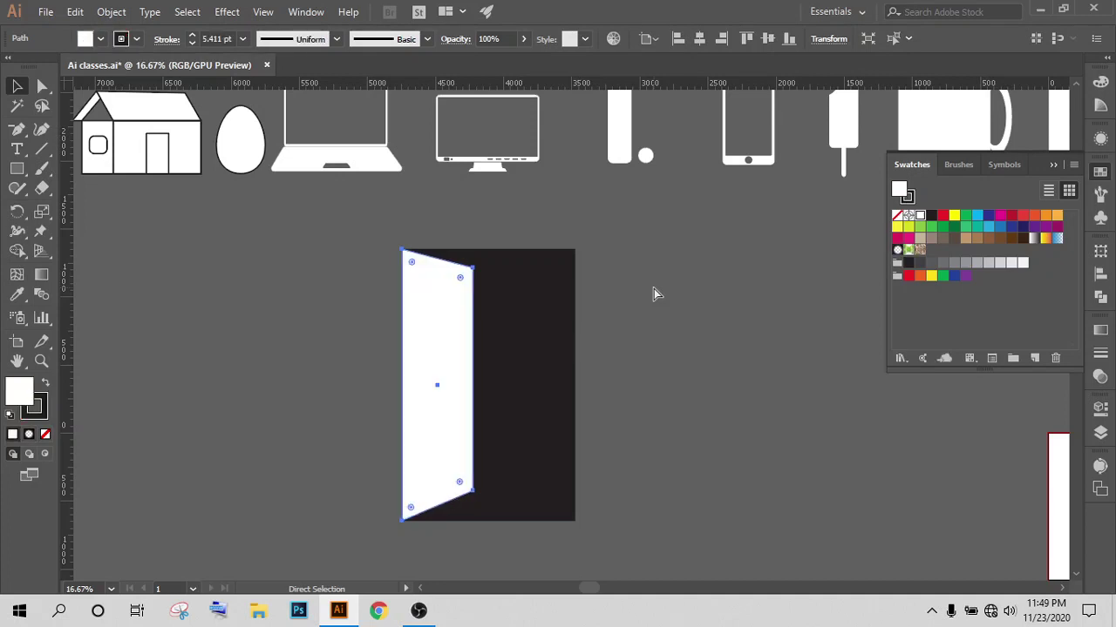
key(v)
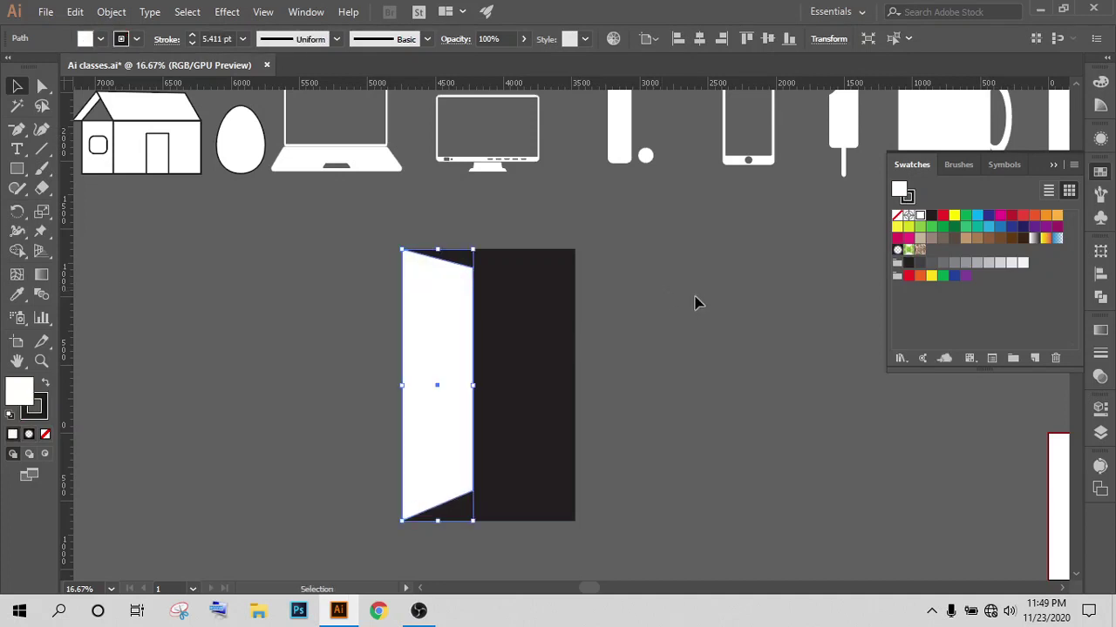
click(698, 303)
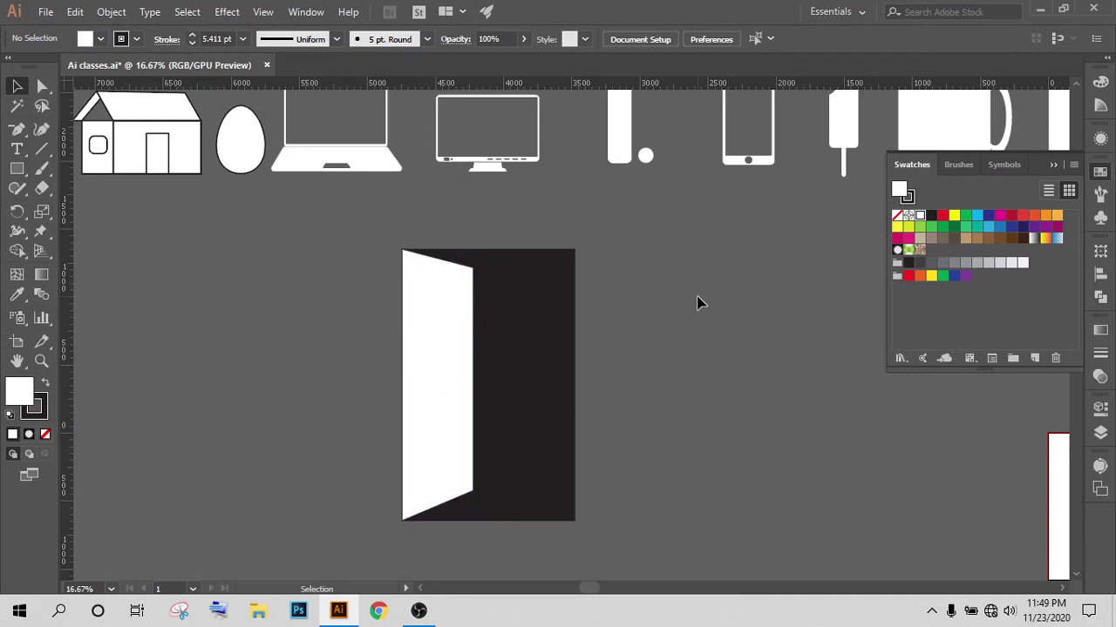